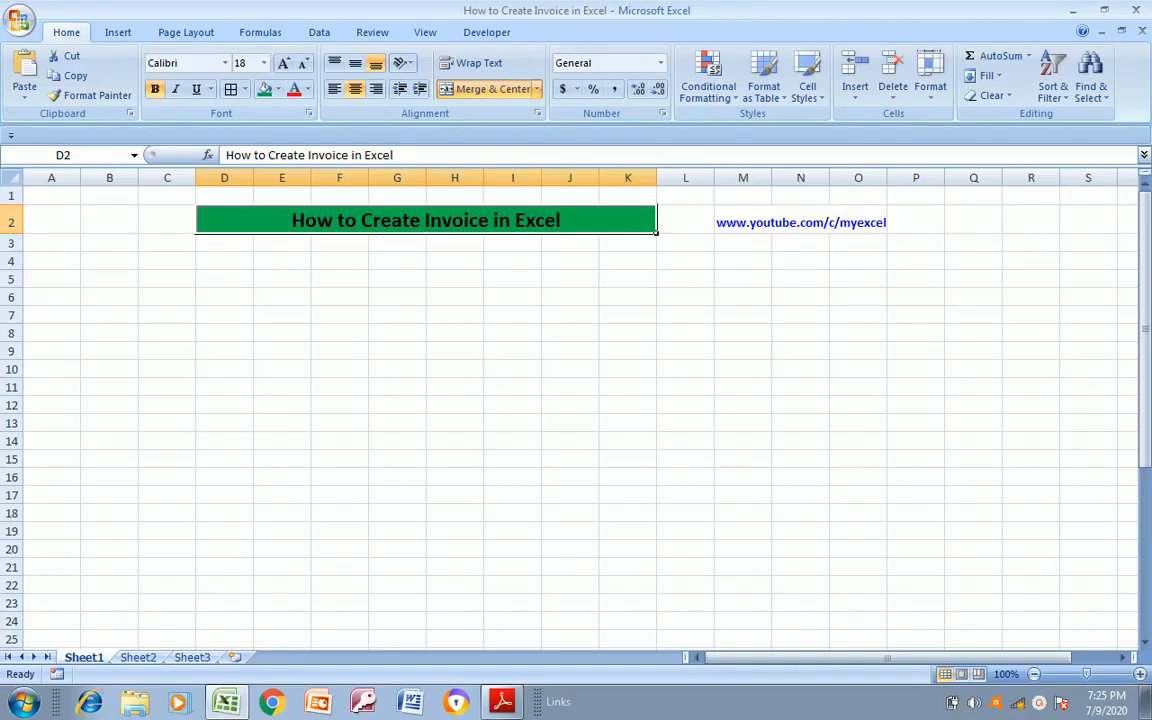
# Switch to Adobe Reader and examine the header of the Tax Invoice layout in Invoice Format.pdf
pyautogui.click(518, 692)
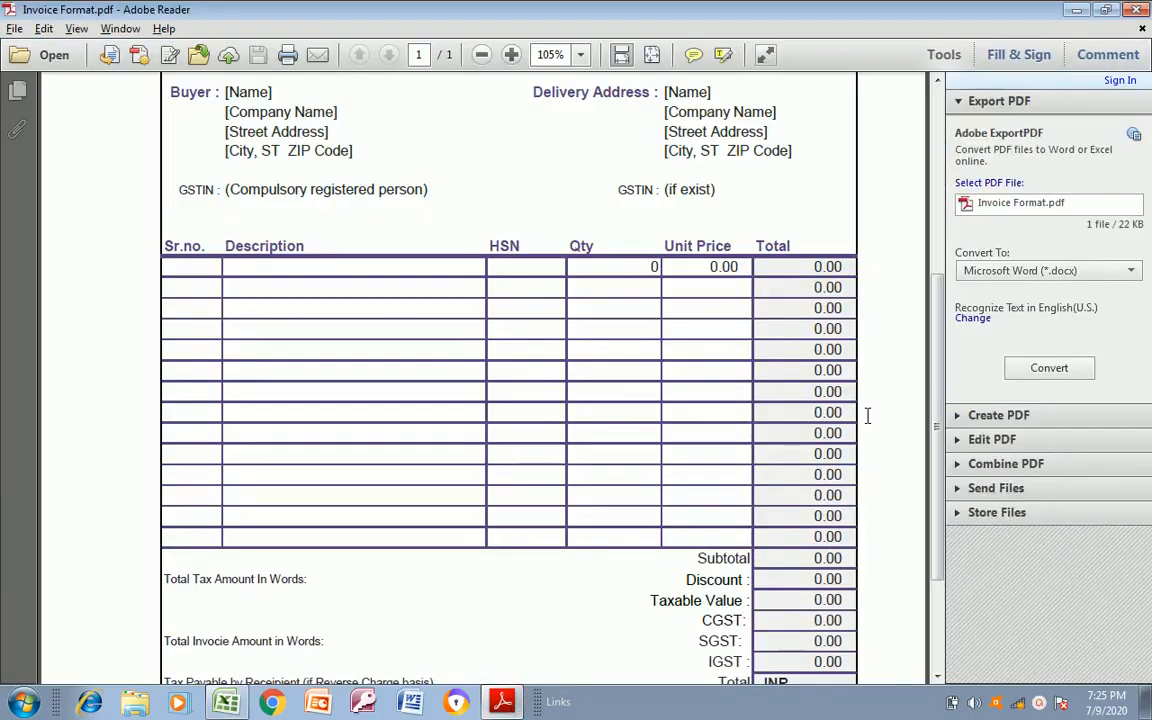
pyautogui.scroll(5, 940, 328)
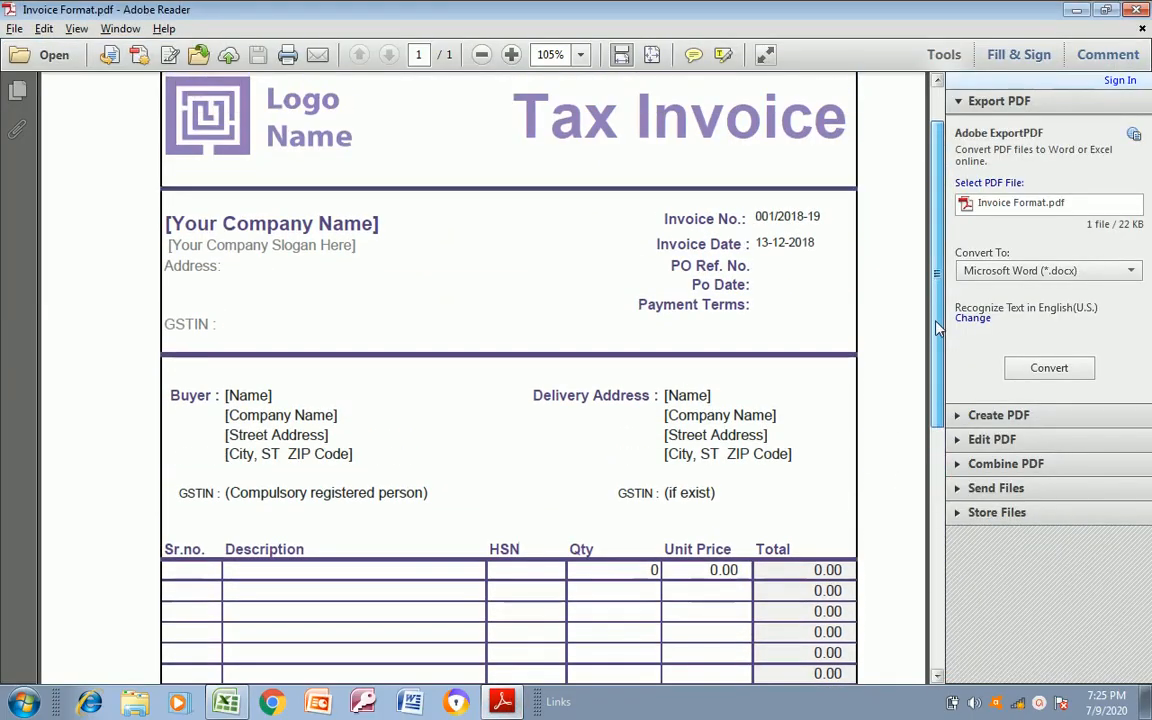
pyautogui.moveTo(940, 328); pyautogui.dragTo(940, 288)
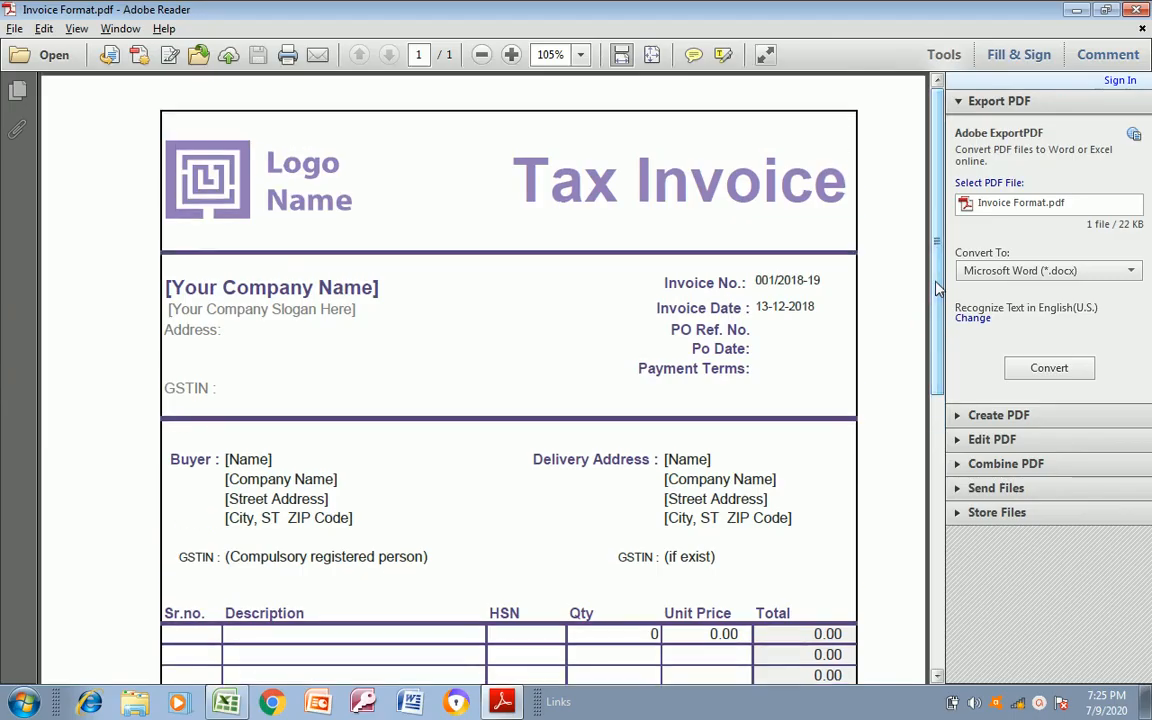
pyautogui.hotkey('alt', 'Tab')
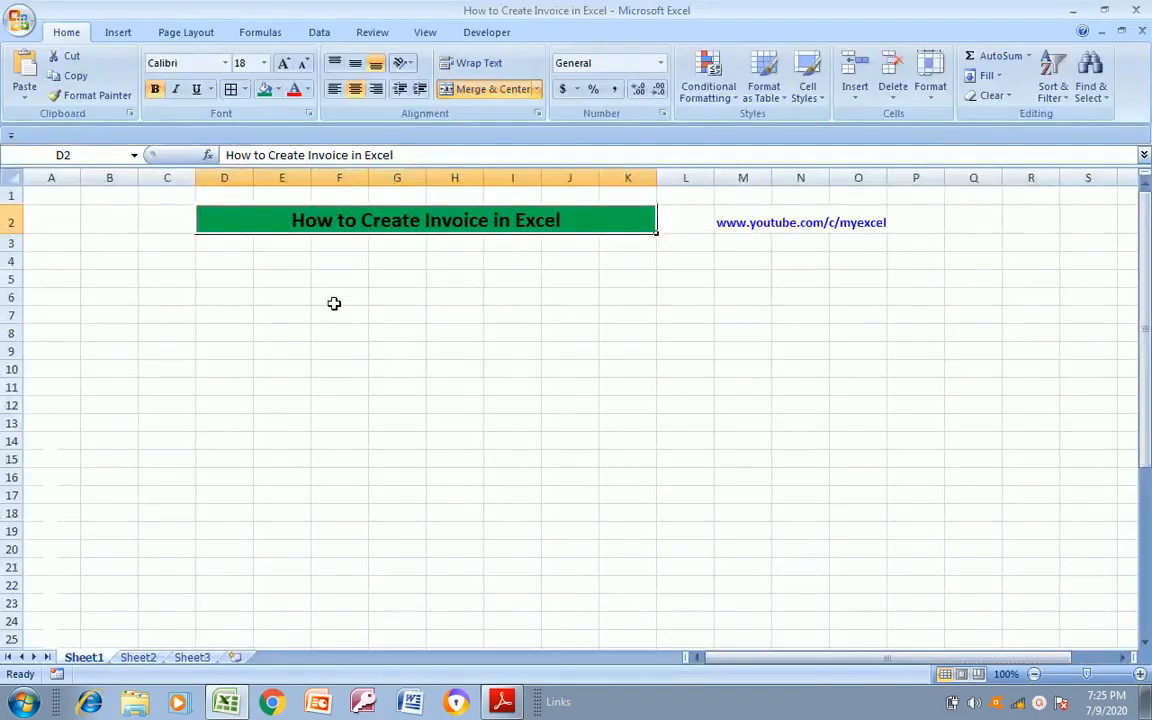
# Select D5 in Excel as the invoice's starting cell, and examine the item table and totals in the PDF invoice format
pyautogui.click(282, 269)
pyautogui.press('Left')
pyautogui.press('Down')
pyautogui.press('Left')
pyautogui.press('Right')
pyautogui.hotkey('alt', 'Tab')
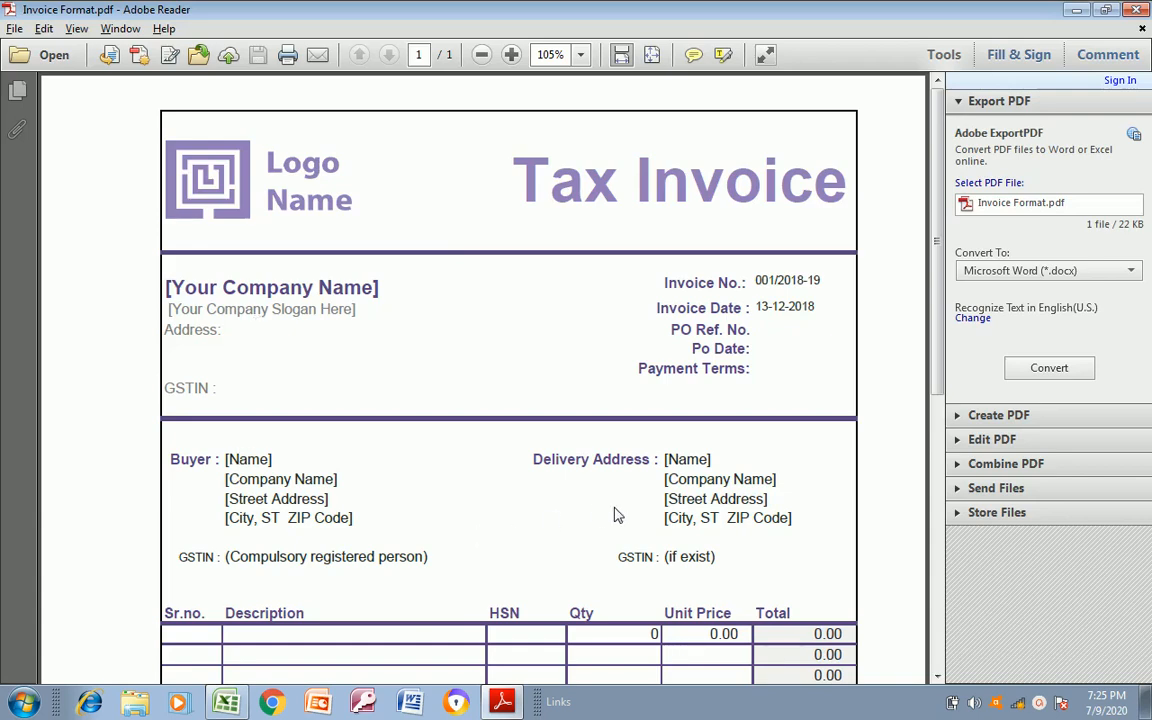
pyautogui.moveTo(930, 355); pyautogui.dragTo(913, 548)
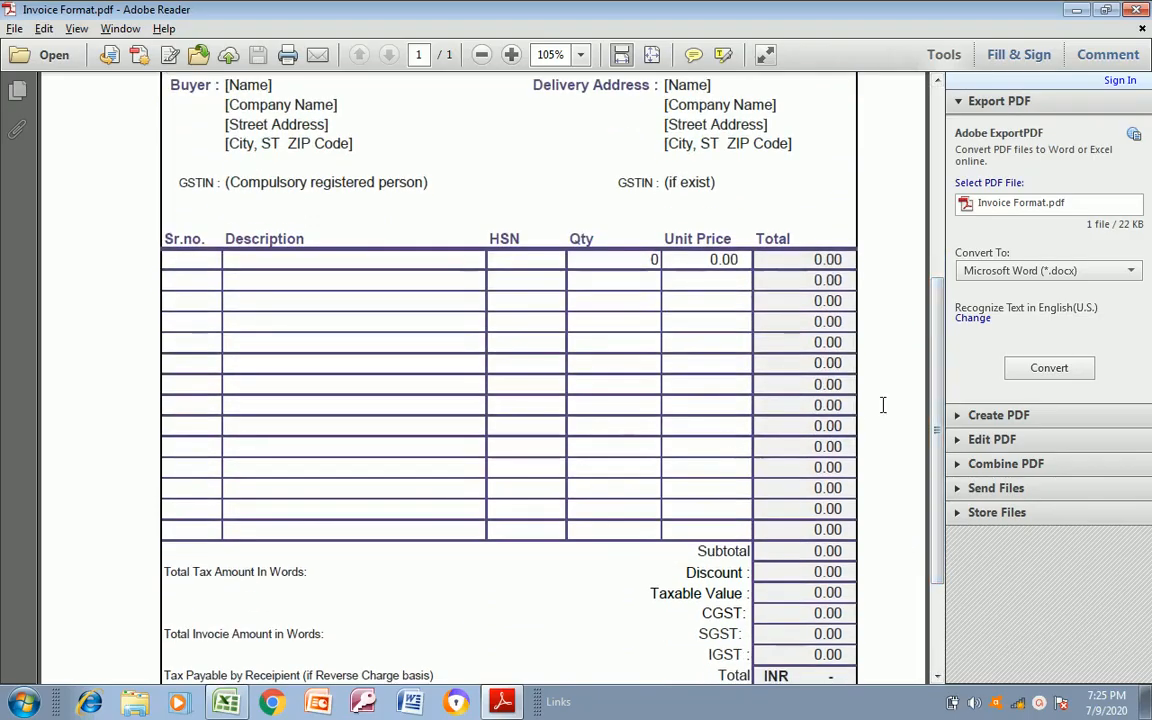
pyautogui.moveTo(937, 400); pyautogui.dragTo(932, 203)
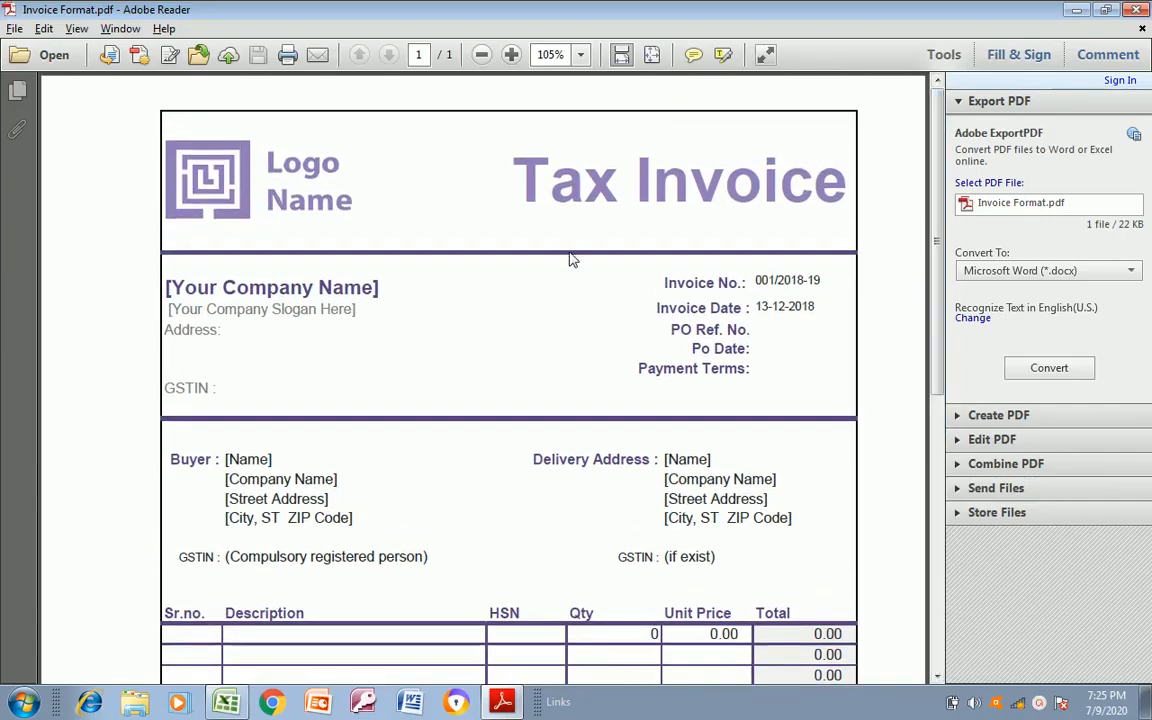
# Switch back to Excel and apply a thick box border around D5:O11 for the invoice's first section
pyautogui.hotkey('alt', 'Tab')
pyautogui.hotkey('shift', 'Right')
pyautogui.hotkey('shift', 'Right')
pyautogui.hotkey('shift', 'Right')
pyautogui.hotkey('shift', 'Right')
pyautogui.hotkey('shift', 'Right')
pyautogui.hotkey('shift', 'Right')
pyautogui.hotkey('shift', 'Right')
pyautogui.hotkey('shift', 'Right')
pyautogui.hotkey('shift', 'Right')
pyautogui.hotkey('shift', 'Right')
pyautogui.hotkey('shift', 'Right')
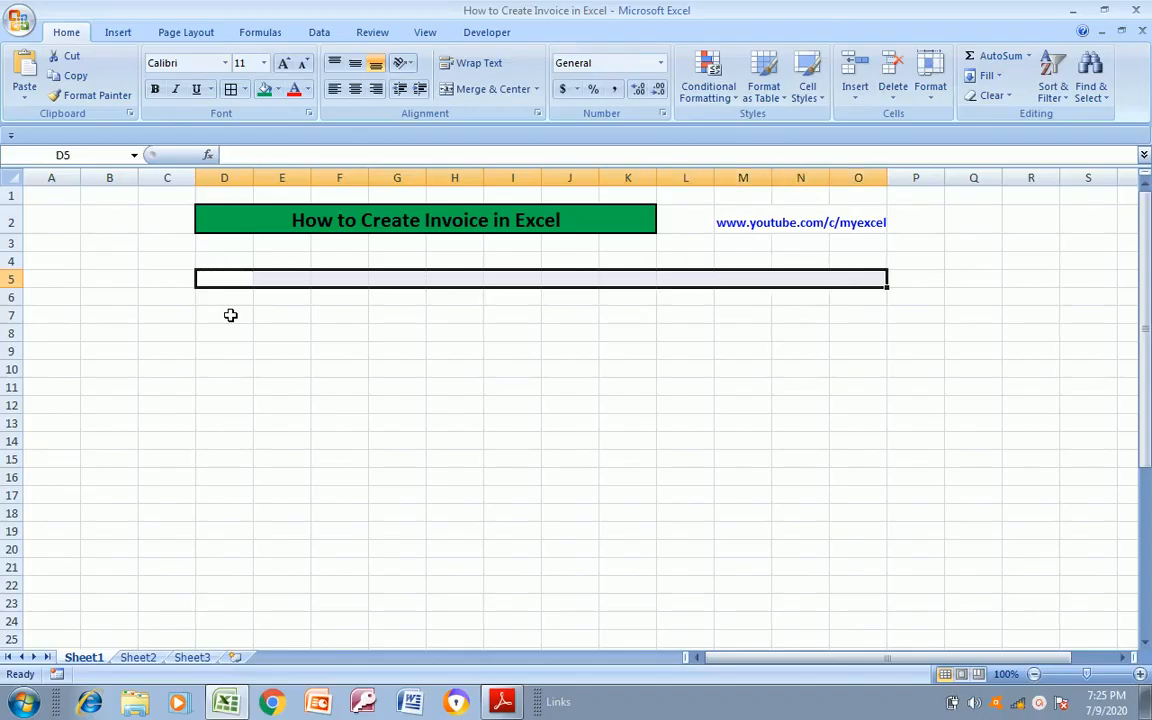
pyautogui.hotkey('alt', 'Tab')
pyautogui.hotkey('alt', 'Tab')
pyautogui.hotkey('shift', 'Down')
pyautogui.hotkey('shift', 'Down')
pyautogui.hotkey('shift', 'Down')
pyautogui.hotkey('shift', 'Down')
pyautogui.hotkey('shift', 'Down')
pyautogui.hotkey('shift', 'Down')
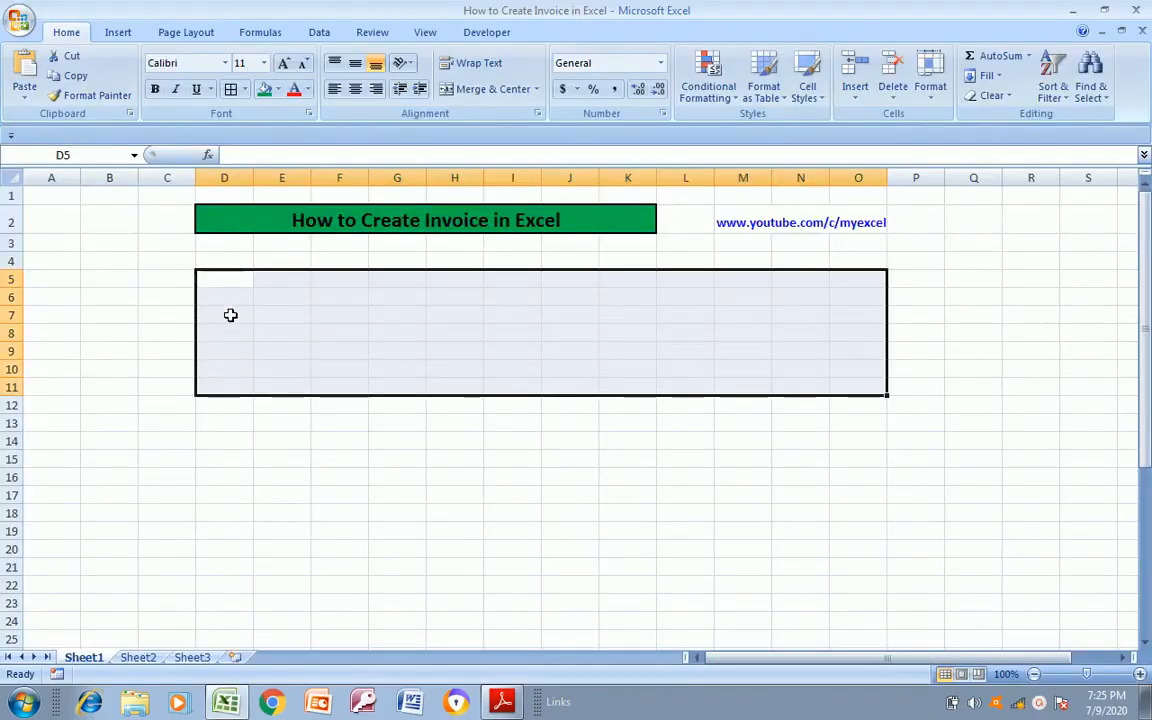
pyautogui.click(243, 90)
pyautogui.click(226, 273)
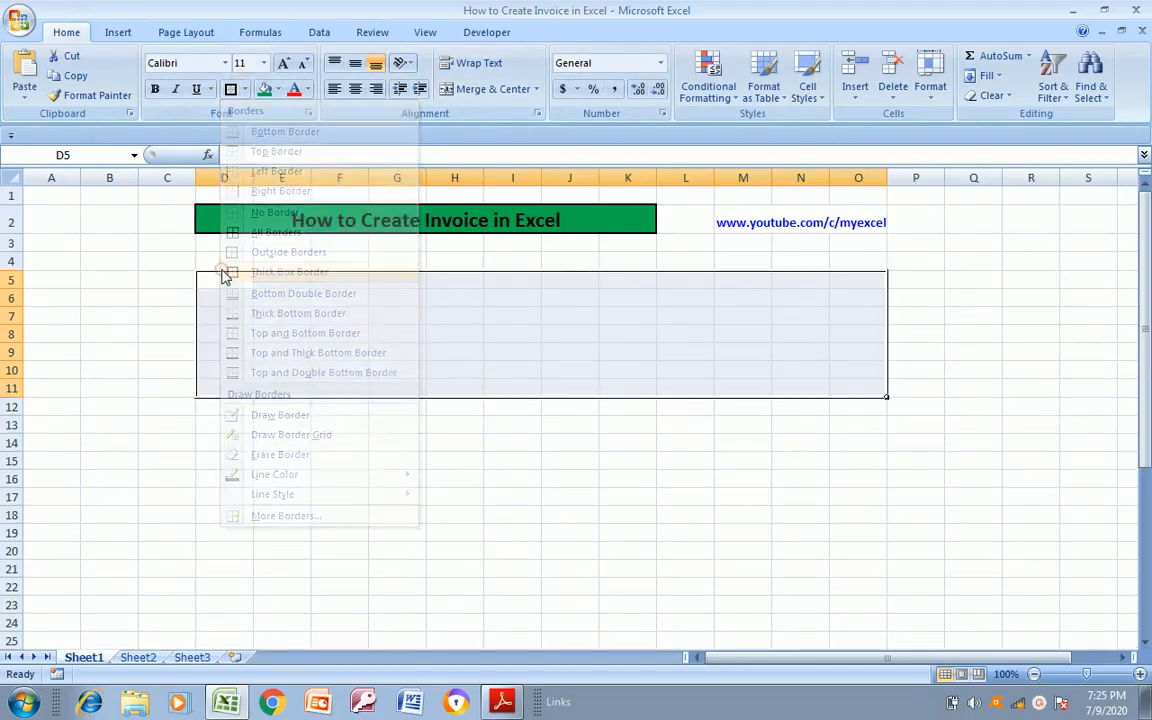
# Apply a thick box border around D12:O22, directly below the first bordered section
pyautogui.click(229, 420)
pyautogui.hotkey('alt', 'Tab')
pyautogui.hotkey('alt', 'Tab')
pyautogui.hotkey('shift', 'Right')
pyautogui.hotkey('shift', 'Right')
pyautogui.hotkey('shift', 'Right')
pyautogui.hotkey('shift', 'Right')
pyautogui.hotkey('shift', 'Right')
pyautogui.hotkey('shift', 'Right')
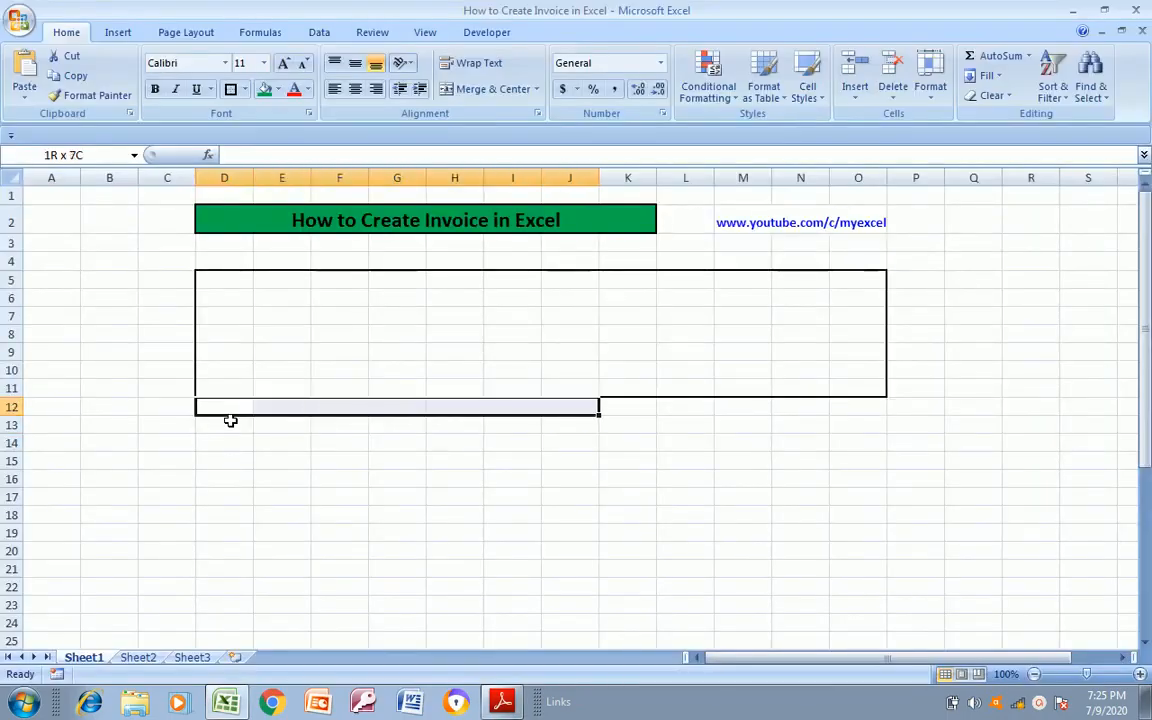
pyautogui.hotkey('shift', 'Right')
pyautogui.hotkey('shift', 'Right')
pyautogui.hotkey('shift', 'Right')
pyautogui.hotkey('shift', 'Right')
pyautogui.hotkey('shift', 'Right')
pyautogui.hotkey('shift', 'Down')
pyautogui.hotkey('shift', 'Down')
pyautogui.hotkey('shift', 'Down')
pyautogui.hotkey('shift', 'Down')
pyautogui.hotkey('shift', 'Down')
pyautogui.hotkey('shift', 'Down')
pyautogui.hotkey('shift', 'Down')
pyautogui.hotkey('shift', 'Down')
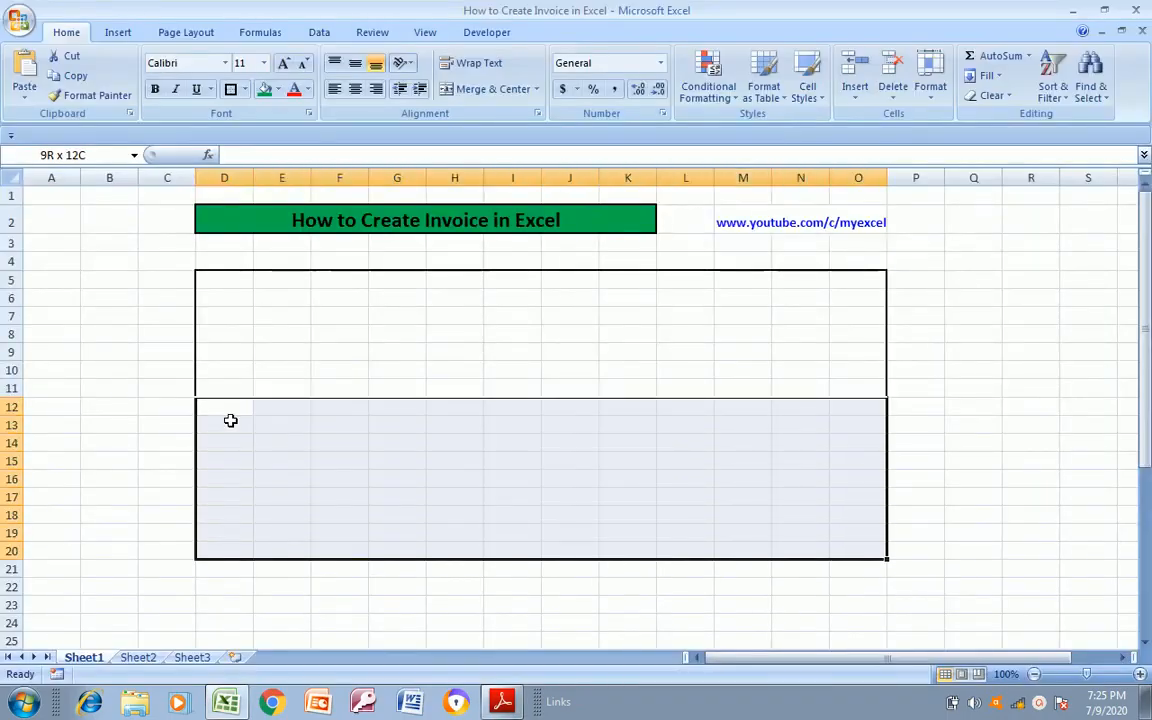
pyautogui.hotkey('shift', 'Down')
pyautogui.hotkey('shift', 'Down')
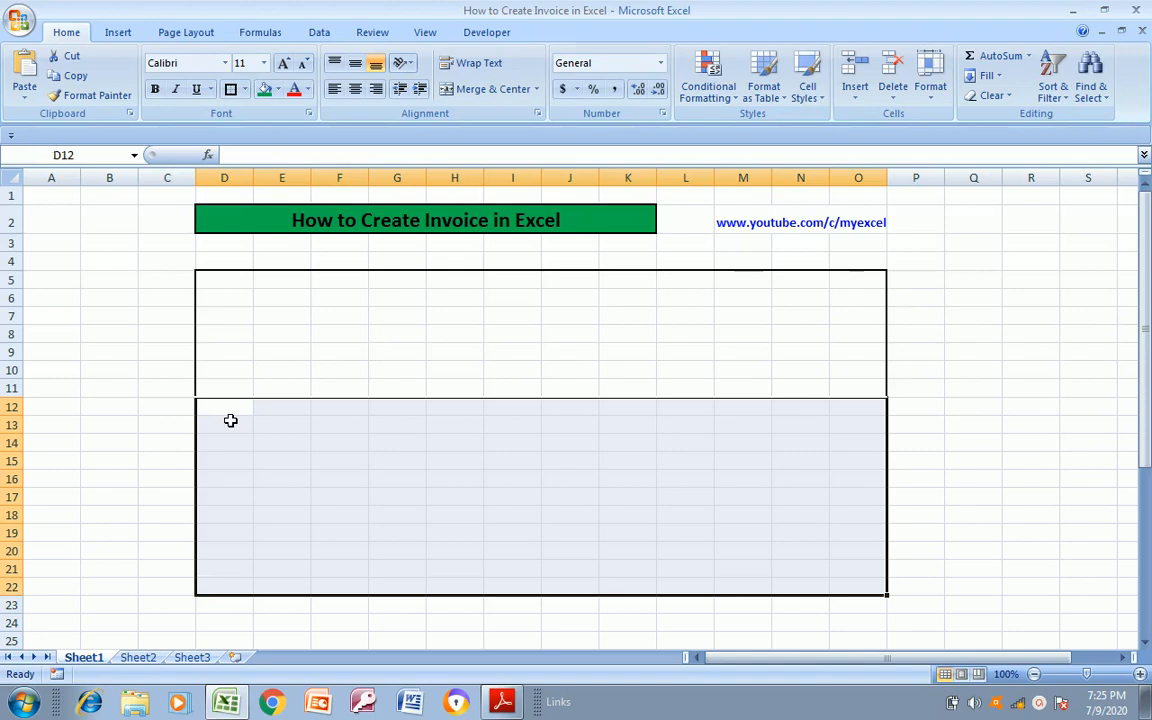
pyautogui.click(228, 89)
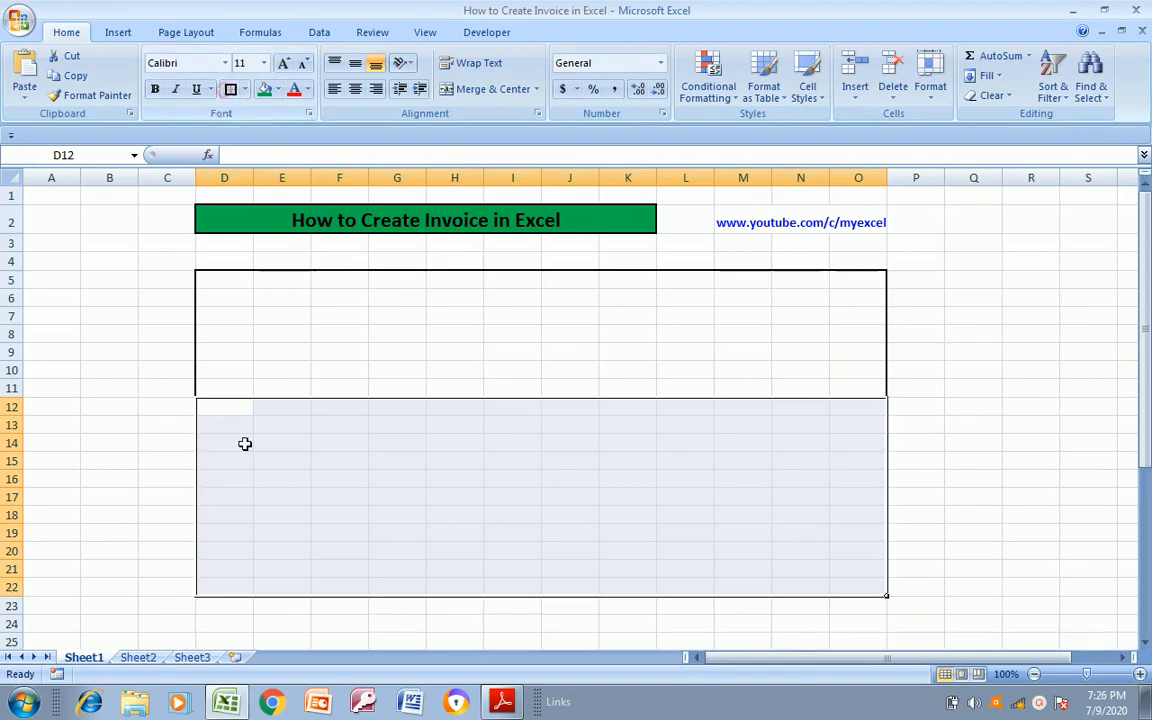
# Apply a thick box border around D23:O39, below the second bordered section
pyautogui.click(252, 484)
pyautogui.hotkey('alt', 'Tab')
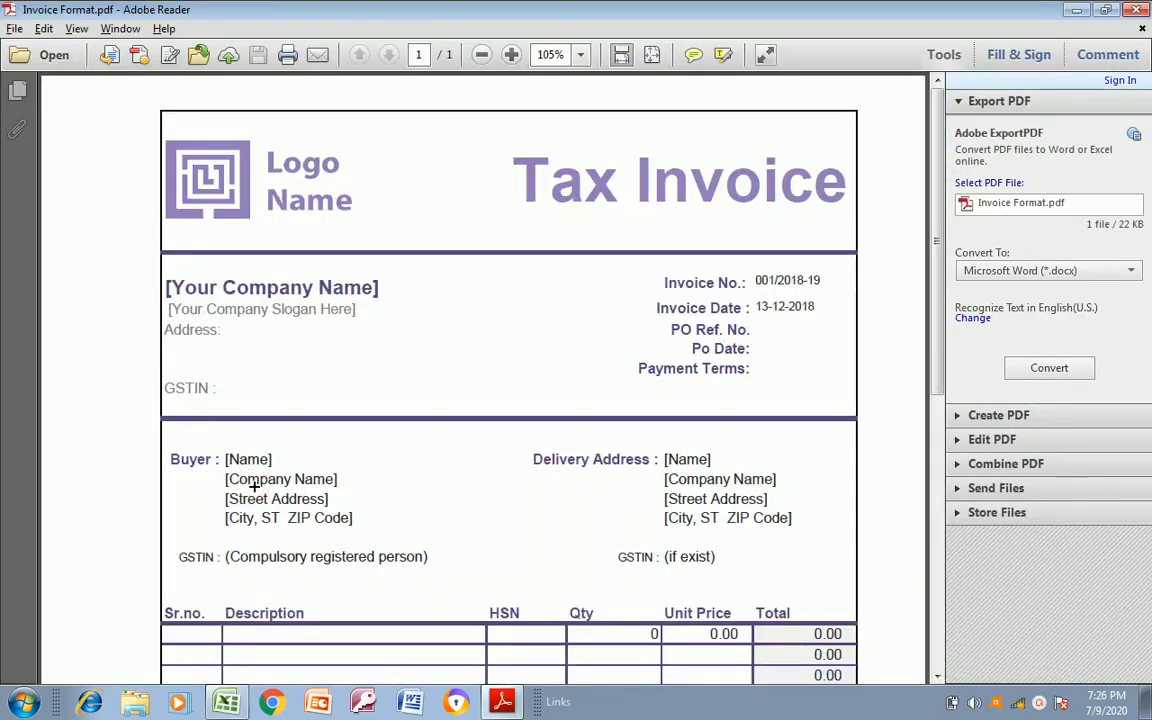
pyautogui.hotkey('alt', 'Tab')
pyautogui.press('Down')
pyautogui.press('Down')
pyautogui.press('Down')
pyautogui.press('Down')
pyautogui.press('Down')
pyautogui.press('Down')
pyautogui.press('Down')
pyautogui.press('Down')
pyautogui.press('Down')
pyautogui.press('Down')
pyautogui.press('Down')
pyautogui.press('Down')
pyautogui.press('Down')
pyautogui.press('Down')
pyautogui.press('Down')
pyautogui.press('Down')
pyautogui.press('Down')
pyautogui.press('Down')
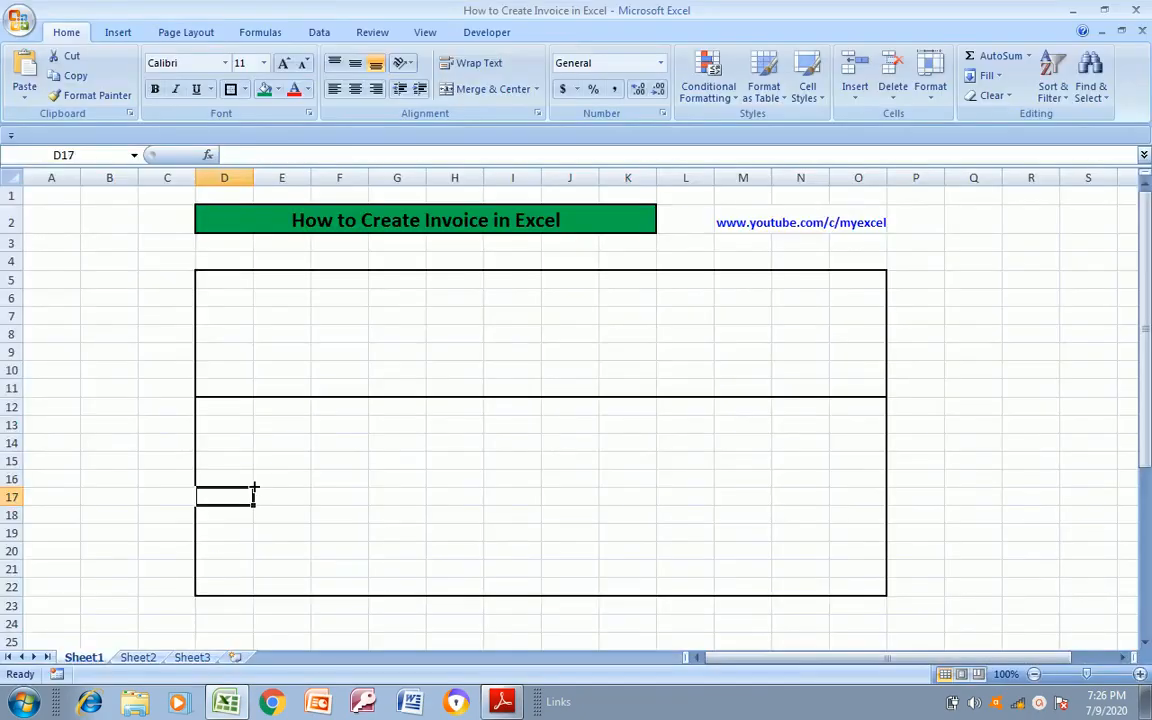
pyautogui.press('Up')
pyautogui.press('Up')
pyautogui.press('Up')
pyautogui.press('Up')
pyautogui.press('Up')
pyautogui.press('Up')
pyautogui.press('Up')
pyautogui.press('Up')
pyautogui.press('Up')
pyautogui.press('Up')
pyautogui.press('Up')
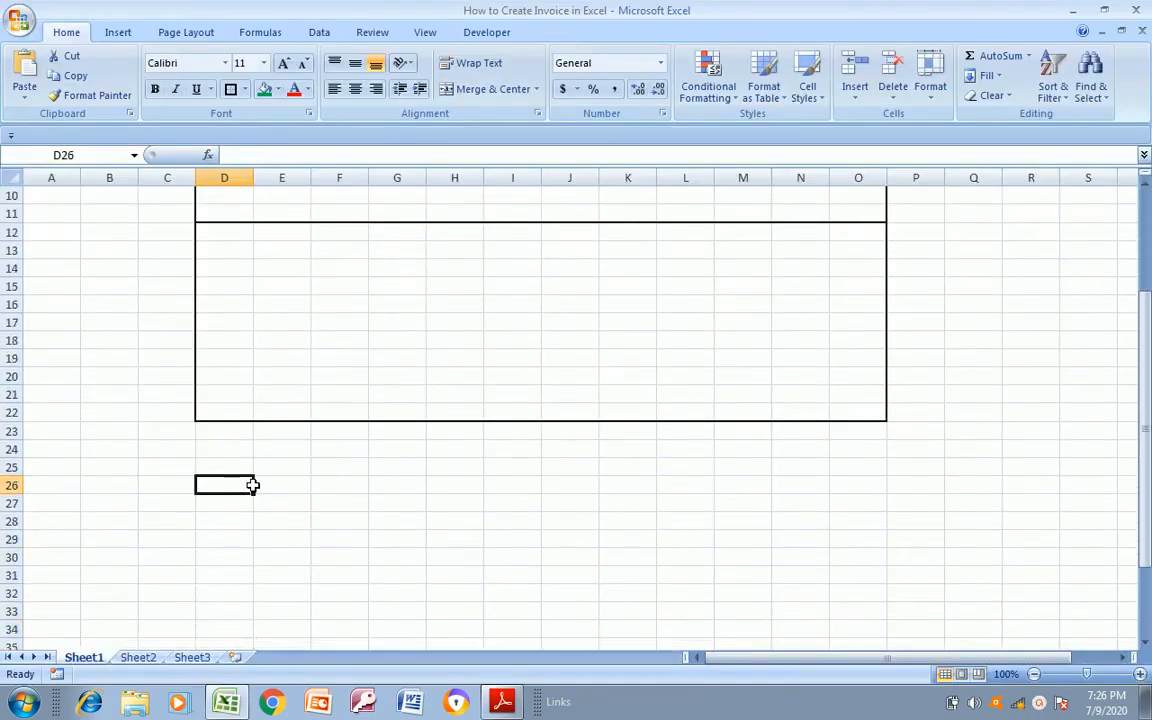
pyautogui.hotkey('shift', 'Right')
pyautogui.hotkey('shift', 'Right')
pyautogui.hotkey('shift', 'Right')
pyautogui.hotkey('shift', 'Right')
pyautogui.hotkey('shift', 'Right')
pyautogui.hotkey('shift', 'Right')
pyautogui.hotkey('shift', 'Right')
pyautogui.hotkey('shift', 'Right')
pyautogui.hotkey('shift', 'Right')
pyautogui.hotkey('shift', 'Right')
pyautogui.hotkey('shift', 'Right')
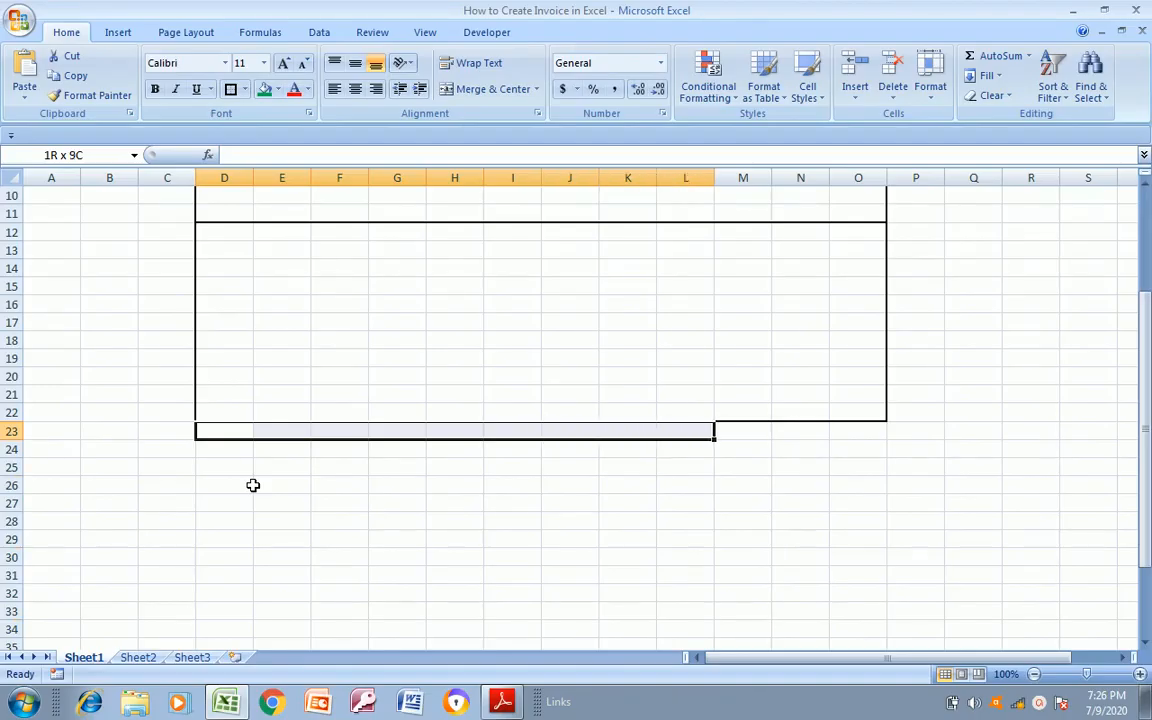
pyautogui.hotkey('shift', 'Down')
pyautogui.hotkey('shift', 'Down')
pyautogui.hotkey('shift', 'Down')
pyautogui.hotkey('shift', 'Down')
pyautogui.hotkey('shift', 'Down')
pyautogui.hotkey('shift', 'Down')
pyautogui.hotkey('shift', 'Down')
pyautogui.hotkey('shift', 'Down')
pyautogui.hotkey('shift', 'Down')
pyautogui.hotkey('shift', 'Down')
pyautogui.hotkey('shift', 'Down')
pyautogui.hotkey('shift', 'Down')
pyautogui.hotkey('shift', 'Down')
pyautogui.hotkey('shift', 'Down')
pyautogui.hotkey('shift', 'Down')
pyautogui.hotkey('shift', 'Down')
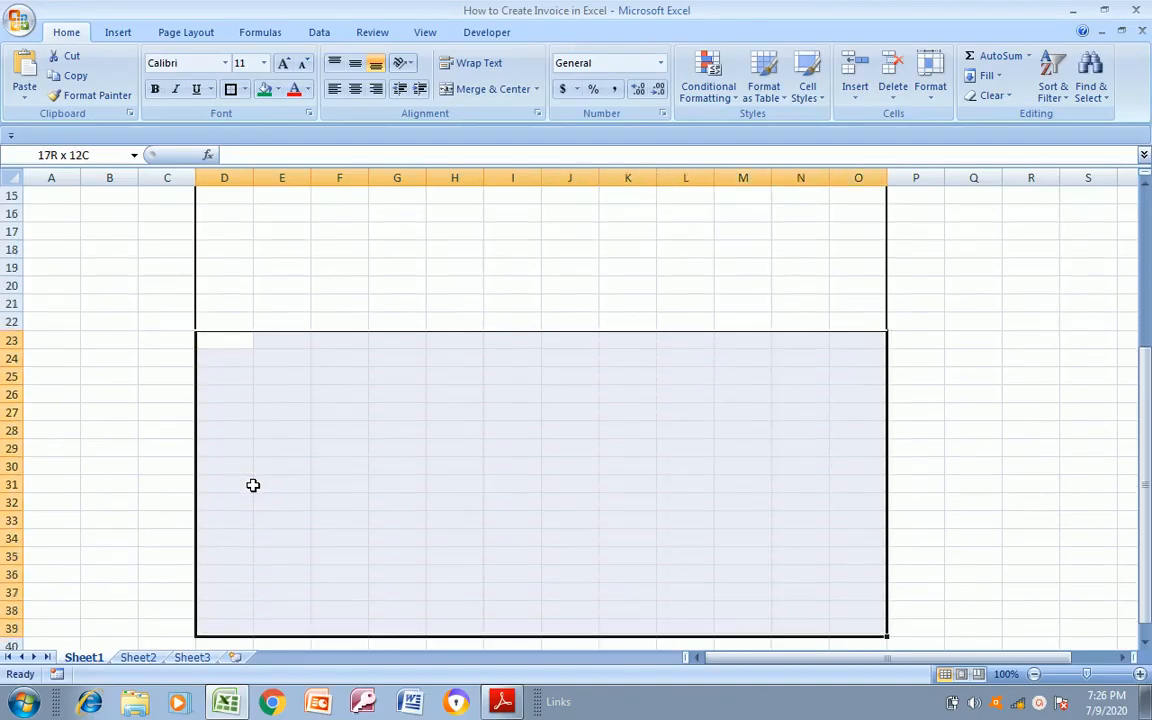
pyautogui.click(230, 89)
# Undo the box borders on D23:O39 and D12:O22, keeping the one around D5:O11
pyautogui.hotkey('alt', 'Tab')
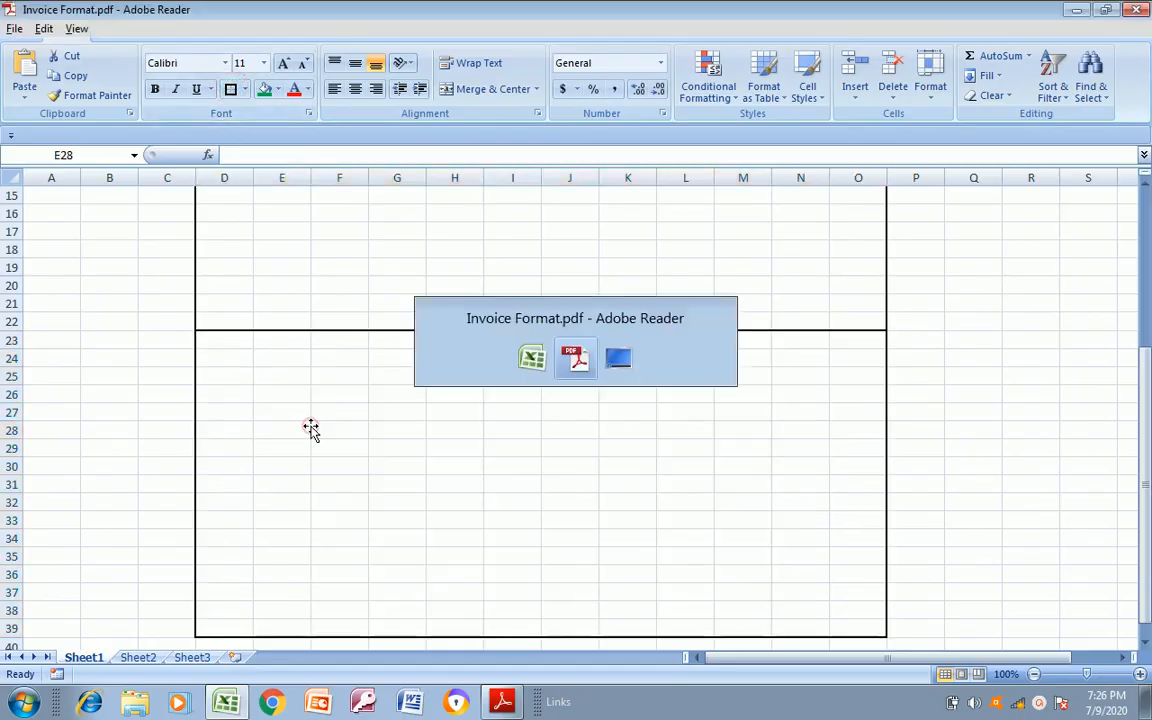
pyautogui.click(311, 428)
pyautogui.hotkey('alt', 'Tab')
pyautogui.click(311, 430)
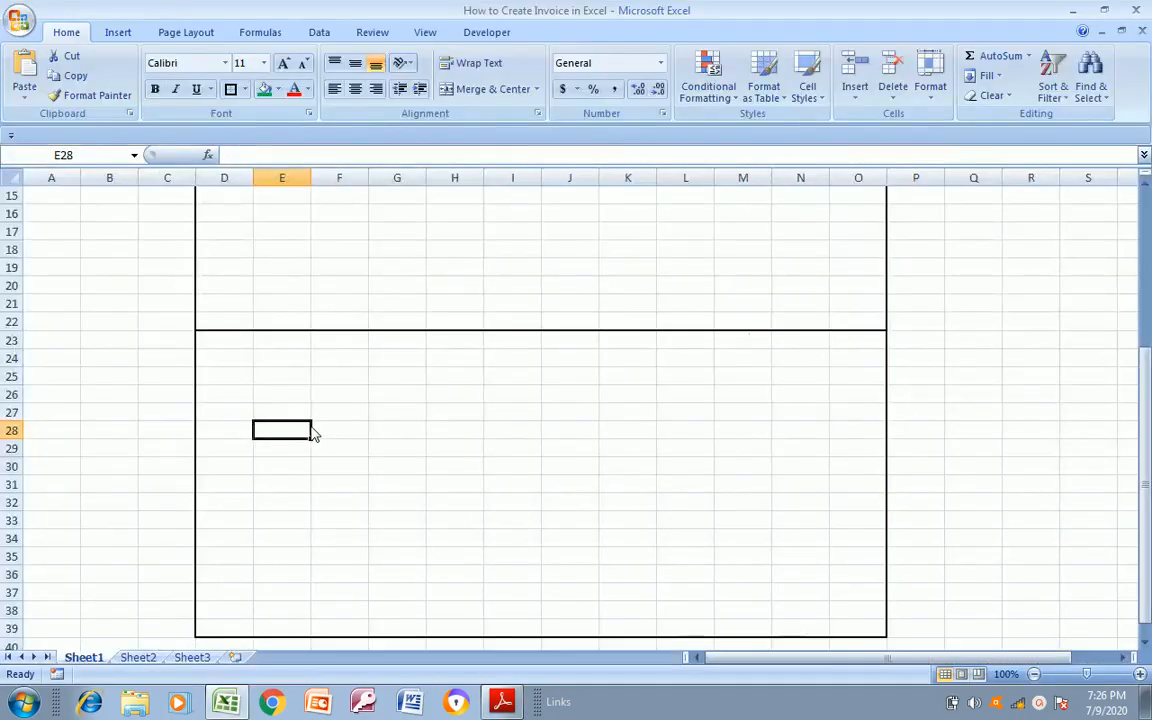
pyautogui.hotkey('ctrl', 'z')
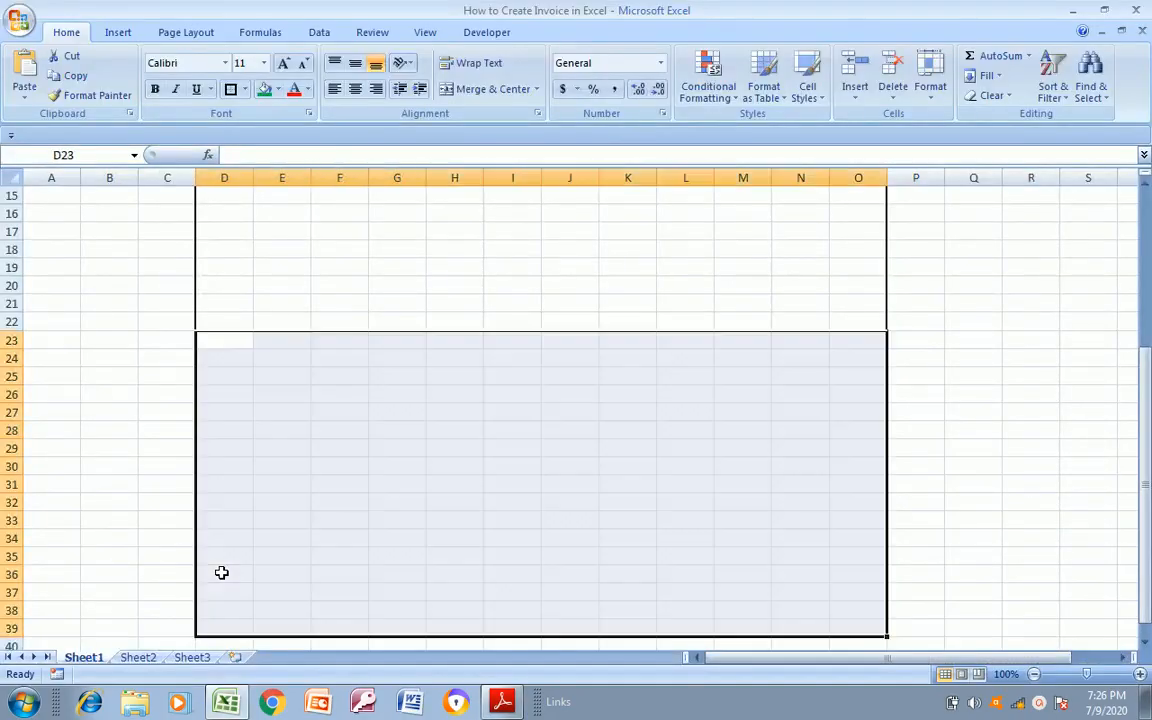
pyautogui.hotkey('ctrl', 'z')
pyautogui.hotkey('ctrl', 'z')
pyautogui.hotkey('ctrl', 'z')
pyautogui.hotkey('ctrl', 'z')
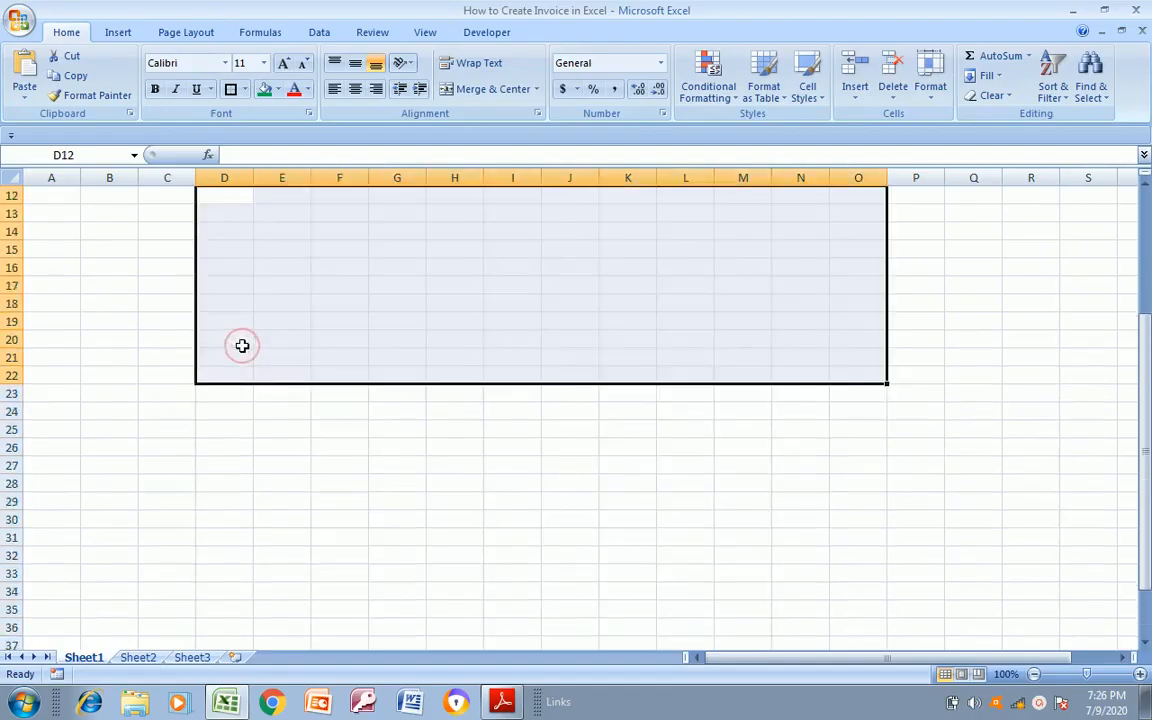
pyautogui.hotkey('ctrl', 'z')
pyautogui.hotkey('ctrl', 'z')
pyautogui.hotkey('ctrl', 'z')
pyautogui.hotkey('ctrl', 'z')
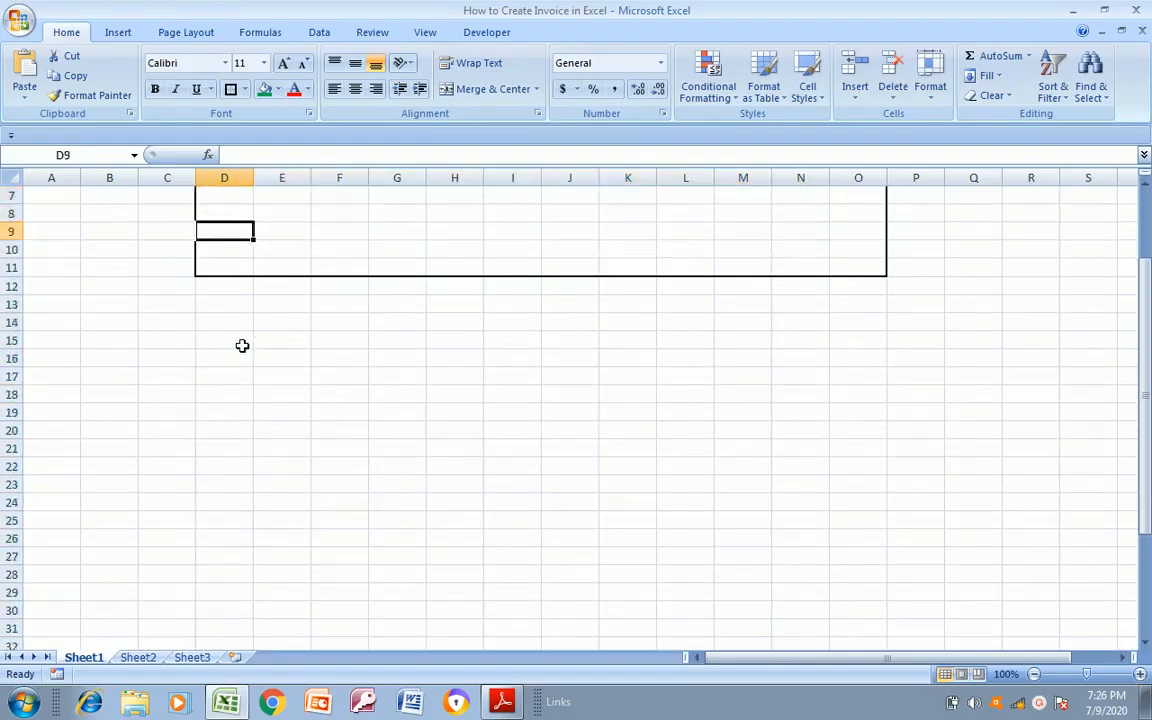
pyautogui.hotkey('ctrl', 'z')
pyautogui.hotkey('ctrl', 'z')
pyautogui.hotkey('ctrl', 'z')
pyautogui.hotkey('ctrl', 'z')
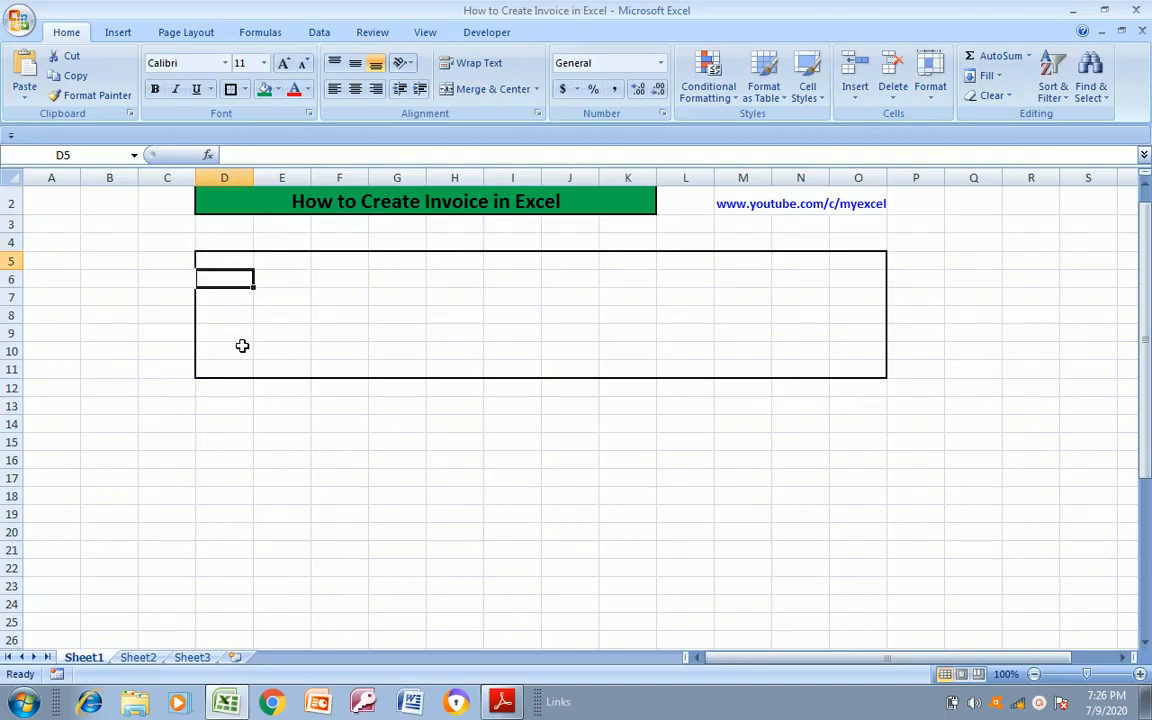
# Apply a thick box border around D12:O22 for the invoice's second section
pyautogui.hotkey('shift', 'Right')
pyautogui.hotkey('shift', 'Right')
pyautogui.hotkey('shift', 'Right')
pyautogui.hotkey('shift', 'Right')
pyautogui.hotkey('shift', 'Right')
pyautogui.hotkey('shift', 'Right')
pyautogui.hotkey('shift', 'Right')
pyautogui.hotkey('shift', 'Right')
pyautogui.hotkey('shift', 'Right')
pyautogui.hotkey('shift', 'Right')
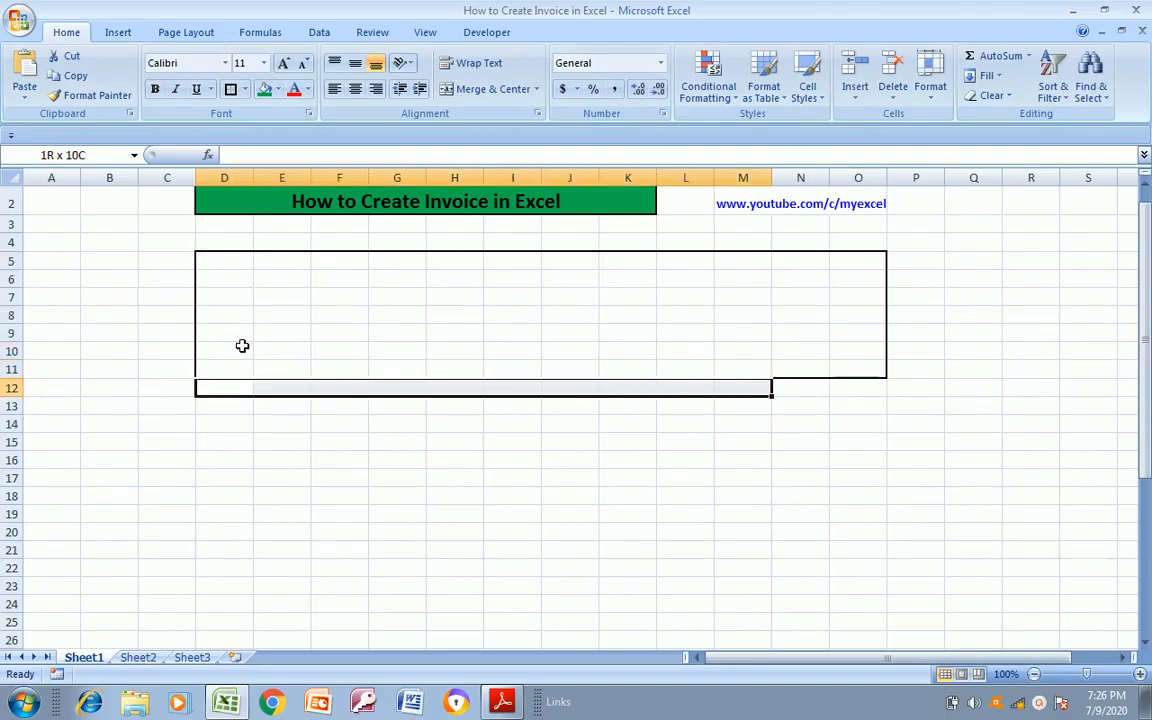
pyautogui.hotkey('shift', 'Down')
pyautogui.hotkey('shift', 'Down')
pyautogui.hotkey('shift', 'Down')
pyautogui.hotkey('shift', 'Down')
pyautogui.hotkey('shift', 'Down')
pyautogui.hotkey('shift', 'Down')
pyautogui.hotkey('shift', 'Down')
pyautogui.hotkey('shift', 'Down')
pyautogui.hotkey('shift', 'Down')
pyautogui.hotkey('shift', 'Down')
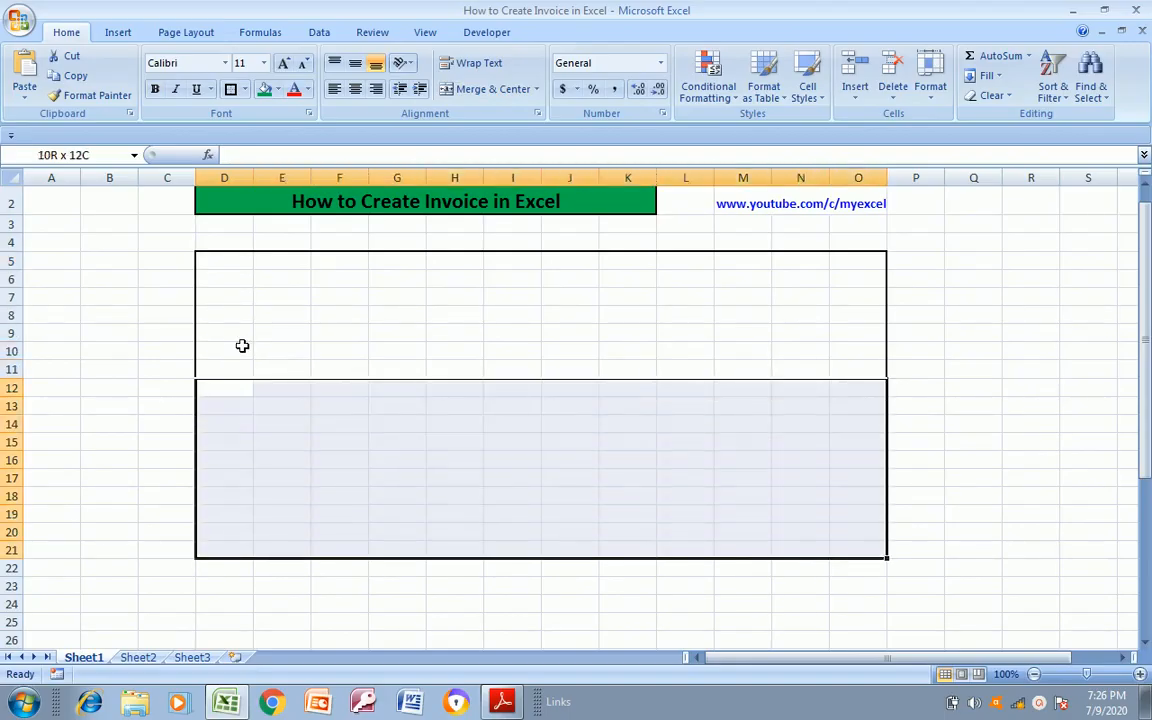
pyautogui.click(231, 89)
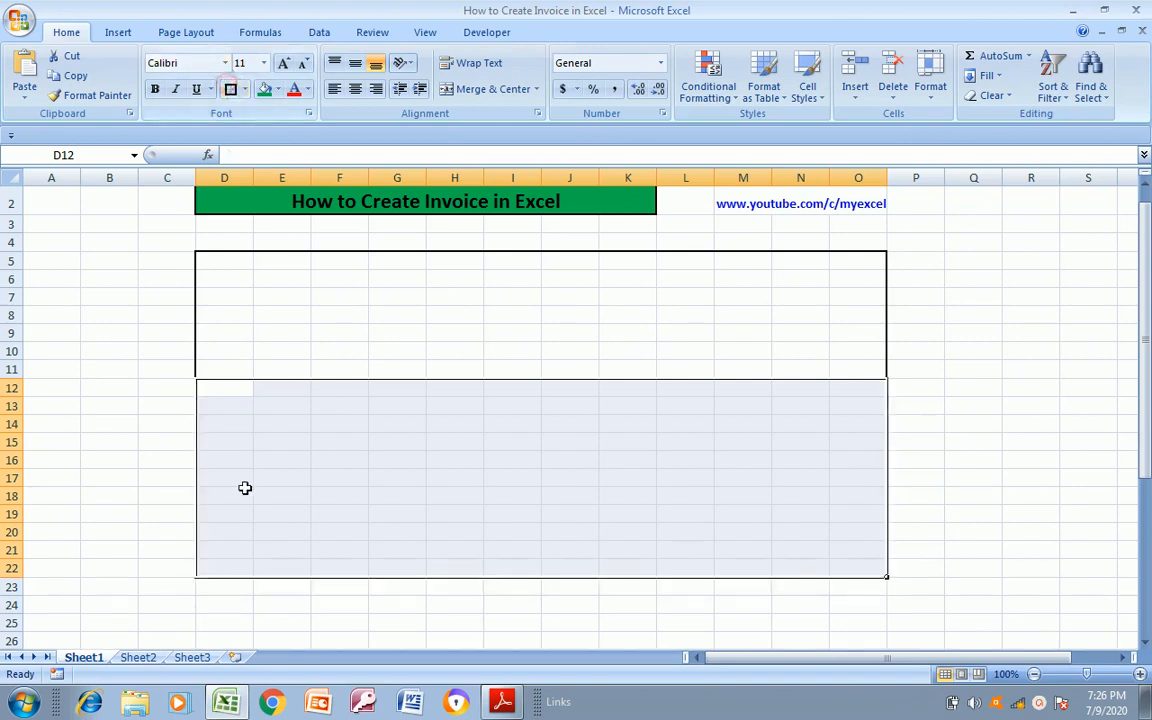
pyautogui.click(211, 584)
pyautogui.hotkey('shift', 'Right')
pyautogui.hotkey('shift', 'Right')
pyautogui.hotkey('shift', 'Right')
pyautogui.hotkey('shift', 'Right')
pyautogui.hotkey('shift', 'Right')
pyautogui.hotkey('shift', 'Right')
pyautogui.hotkey('shift', 'Right')
pyautogui.hotkey('shift', 'Right')
pyautogui.hotkey('shift', 'Right')
pyautogui.hotkey('shift', 'Right')
pyautogui.hotkey('shift', 'Right')
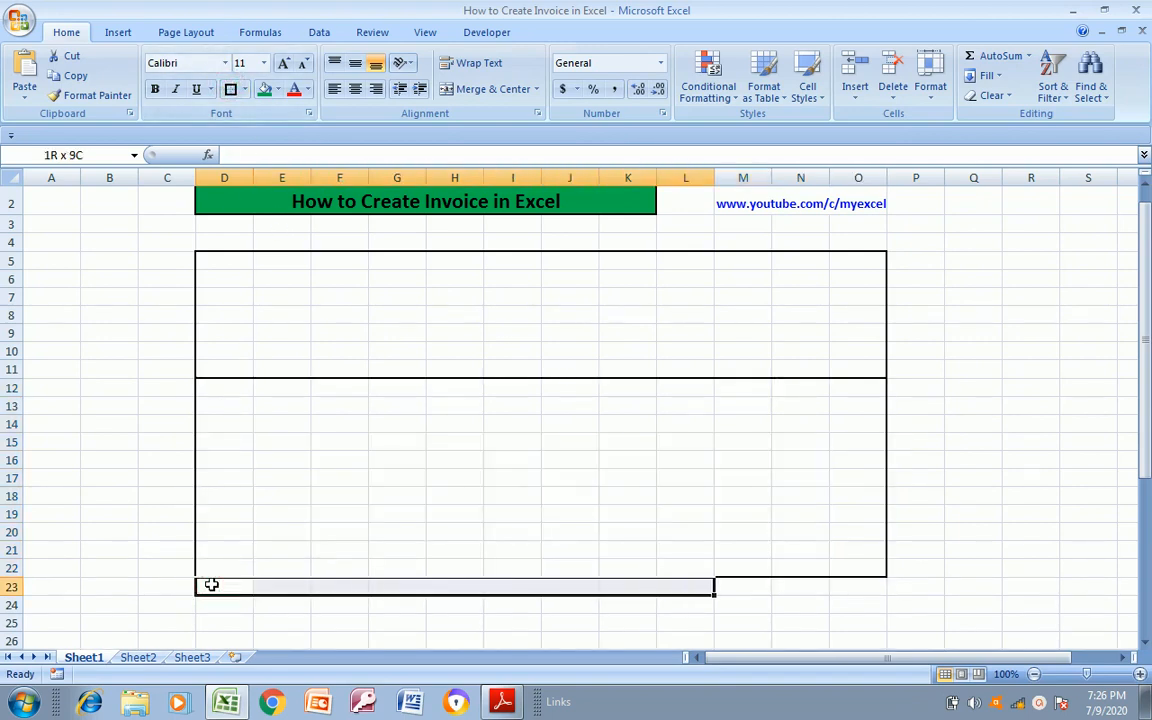
pyautogui.hotkey('shift', 'Down')
pyautogui.hotkey('shift', 'Down')
pyautogui.hotkey('shift', 'Down')
pyautogui.hotkey('shift', 'Down')
pyautogui.hotkey('shift', 'Down')
pyautogui.hotkey('shift', 'Down')
pyautogui.hotkey('shift', 'Down')
pyautogui.hotkey('shift', 'Down')
pyautogui.hotkey('shift', 'Down')
pyautogui.hotkey('shift', 'Down')
pyautogui.hotkey('shift', 'Down')
pyautogui.hotkey('shift', 'Down')
pyautogui.hotkey('shift', 'Down')
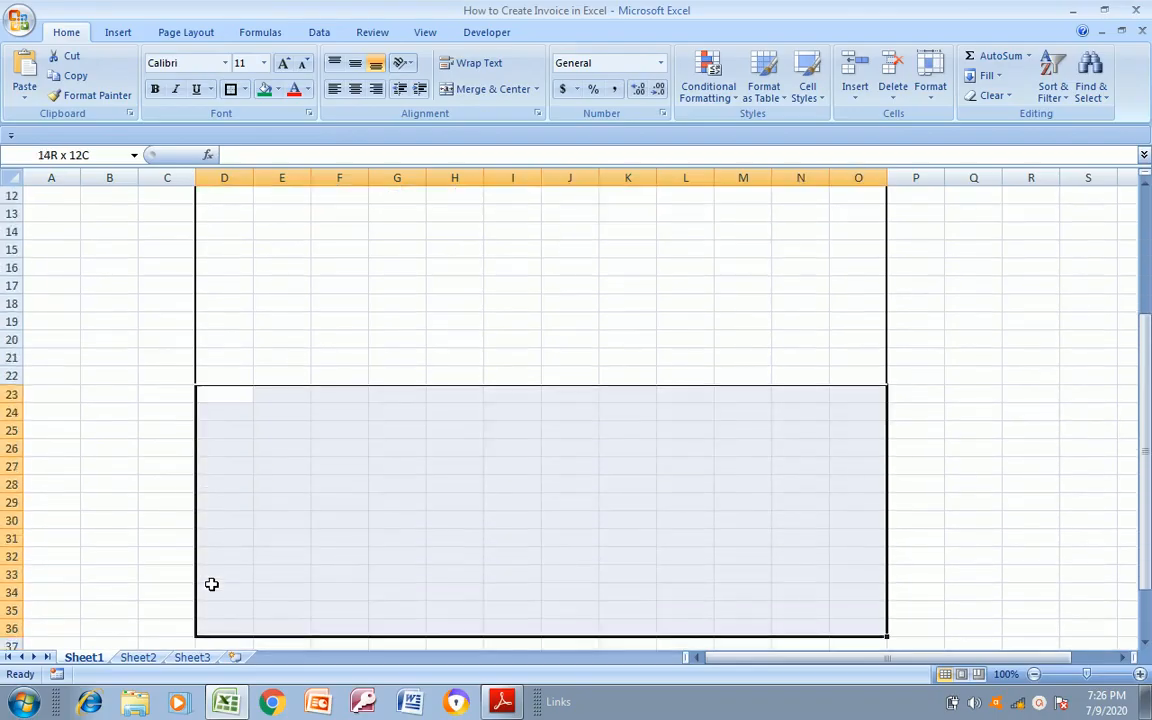
pyautogui.hotkey('shift', 'Up')
pyautogui.hotkey('shift', 'Up')
pyautogui.hotkey('shift', 'Up')
pyautogui.hotkey('shift', 'Down')
pyautogui.hotkey('shift', 'Down')
pyautogui.hotkey('shift', 'Down')
pyautogui.hotkey('shift', 'Down')
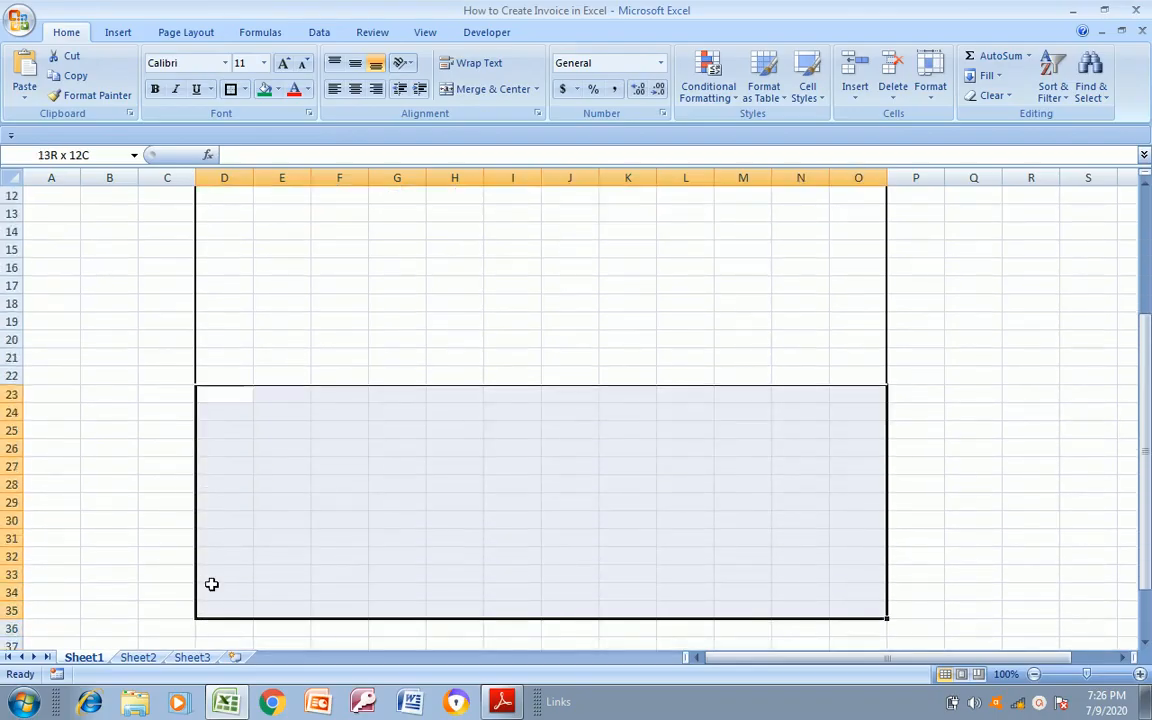
pyautogui.press('Up')
pyautogui.press('Up')
pyautogui.press('Up')
pyautogui.press('Up')
pyautogui.press('Up')
pyautogui.press('Up')
pyautogui.press('Up')
pyautogui.press('Up')
pyautogui.press('Up')
pyautogui.press('Up')
pyautogui.press('Up')
pyautogui.press('Up')
pyautogui.press('Up')
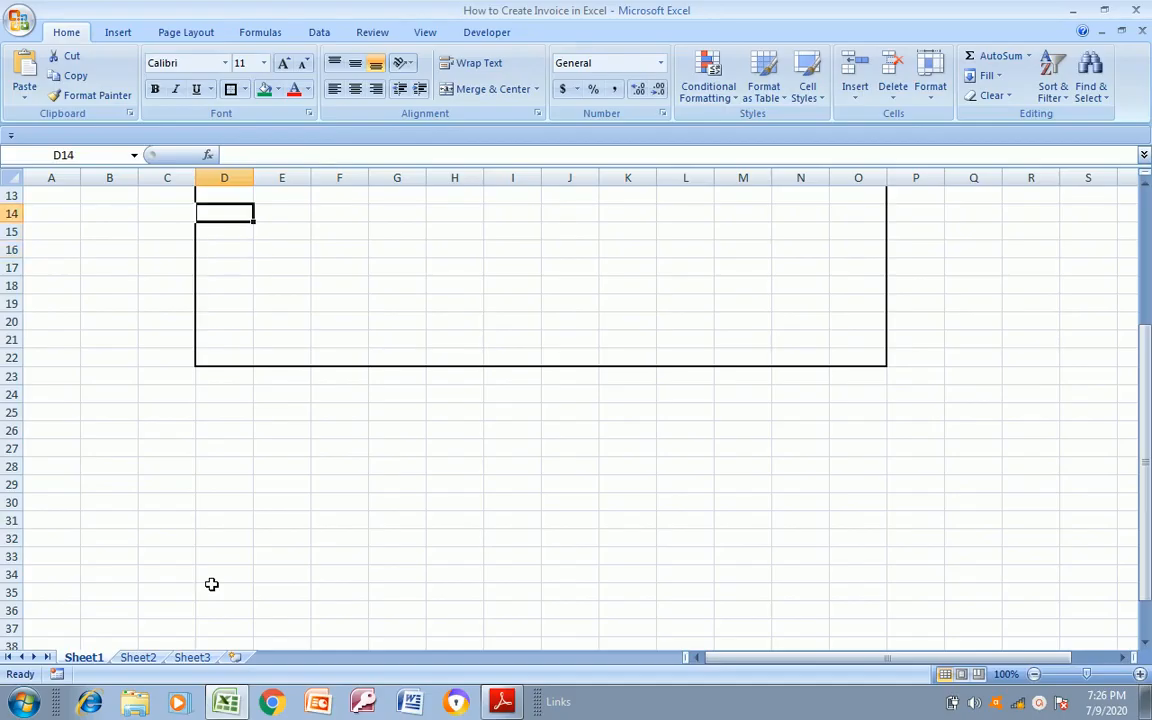
# Apply a thick box border around D23:O36, directly below the second bordered section
pyautogui.press('Down')
pyautogui.press('Down')
pyautogui.press('Down')
pyautogui.press('Down')
pyautogui.press('Down')
pyautogui.press('Down')
pyautogui.press('Down')
pyautogui.press('Down')
pyautogui.press('Down')
pyautogui.press('Down')
pyautogui.press('Down')
pyautogui.press('Down')
pyautogui.press('Down')
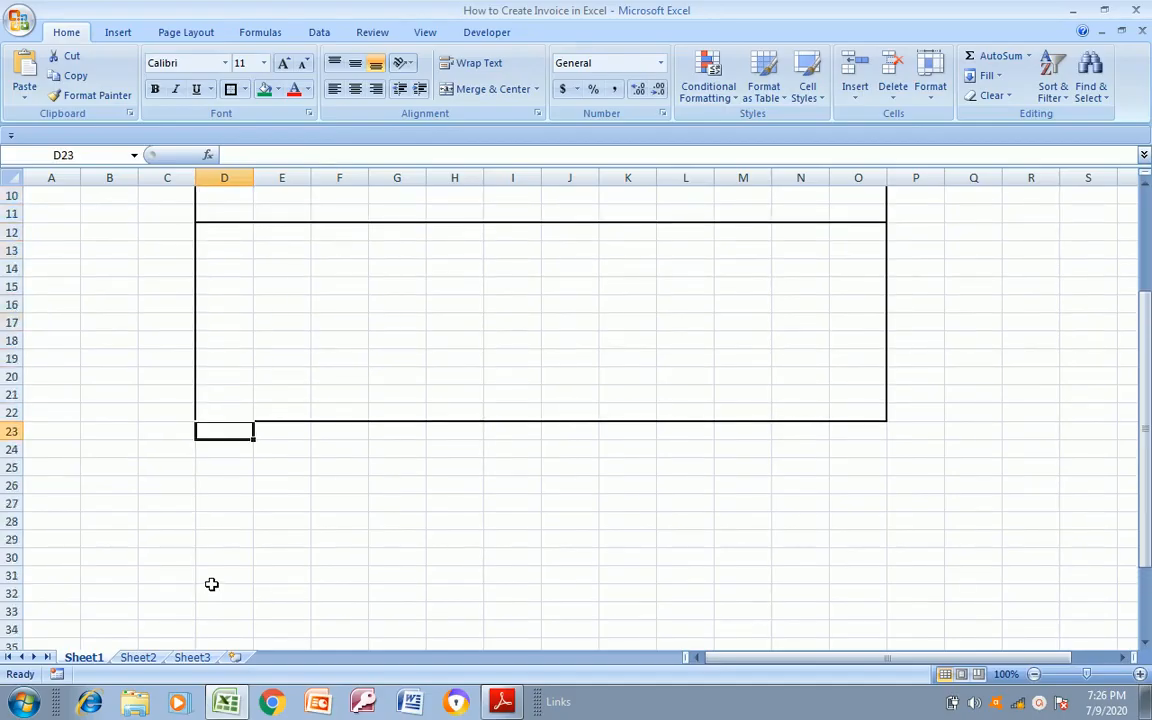
pyautogui.hotkey('shift', 'Right')
pyautogui.hotkey('shift', 'Right')
pyautogui.hotkey('shift', 'Right')
pyautogui.hotkey('shift', 'Right')
pyautogui.hotkey('shift', 'Right')
pyautogui.hotkey('shift', 'Right')
pyautogui.hotkey('shift', 'Right')
pyautogui.hotkey('shift', 'Right')
pyautogui.hotkey('shift', 'Right')
pyautogui.hotkey('shift', 'Right')
pyautogui.hotkey('shift', 'Right')
pyautogui.hotkey('shift', 'Down')
pyautogui.hotkey('shift', 'Down')
pyautogui.hotkey('shift', 'Down')
pyautogui.hotkey('shift', 'Down')
pyautogui.hotkey('shift', 'Down')
pyautogui.hotkey('shift', 'Down')
pyautogui.hotkey('shift', 'Down')
pyautogui.hotkey('shift', 'Down')
pyautogui.hotkey('shift', 'Down')
pyautogui.hotkey('shift', 'Down')
pyautogui.hotkey('shift', 'Down')
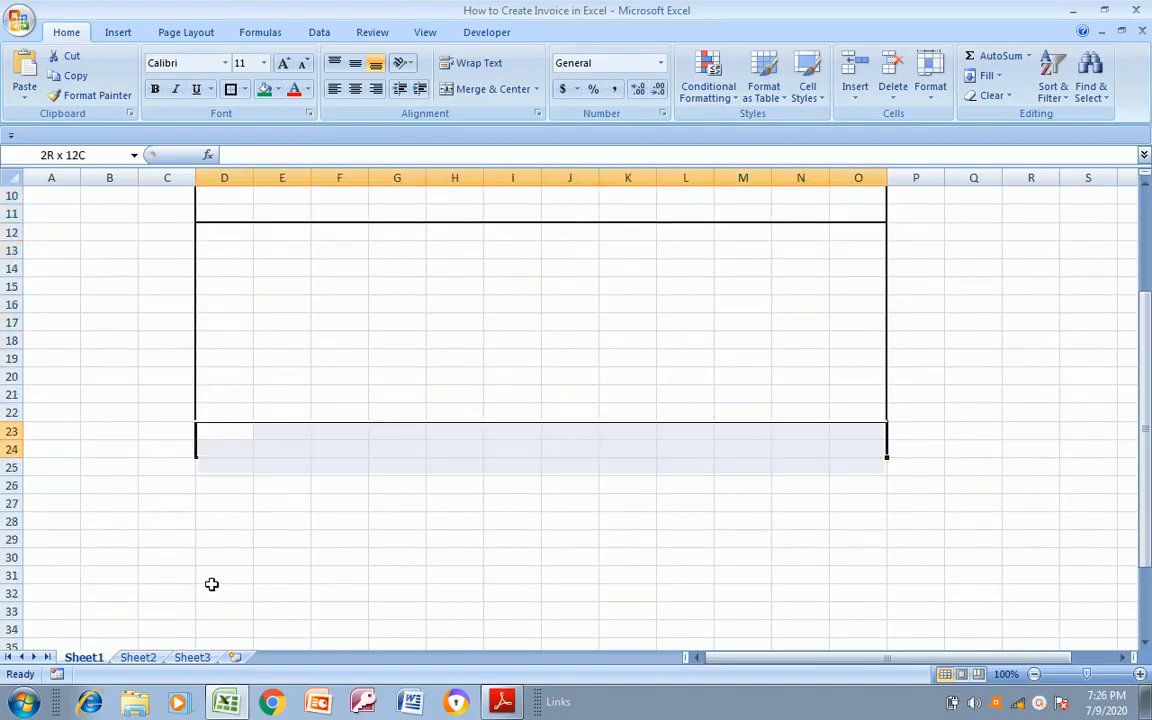
pyautogui.hotkey('shift', 'Down')
pyautogui.hotkey('shift', 'Down')
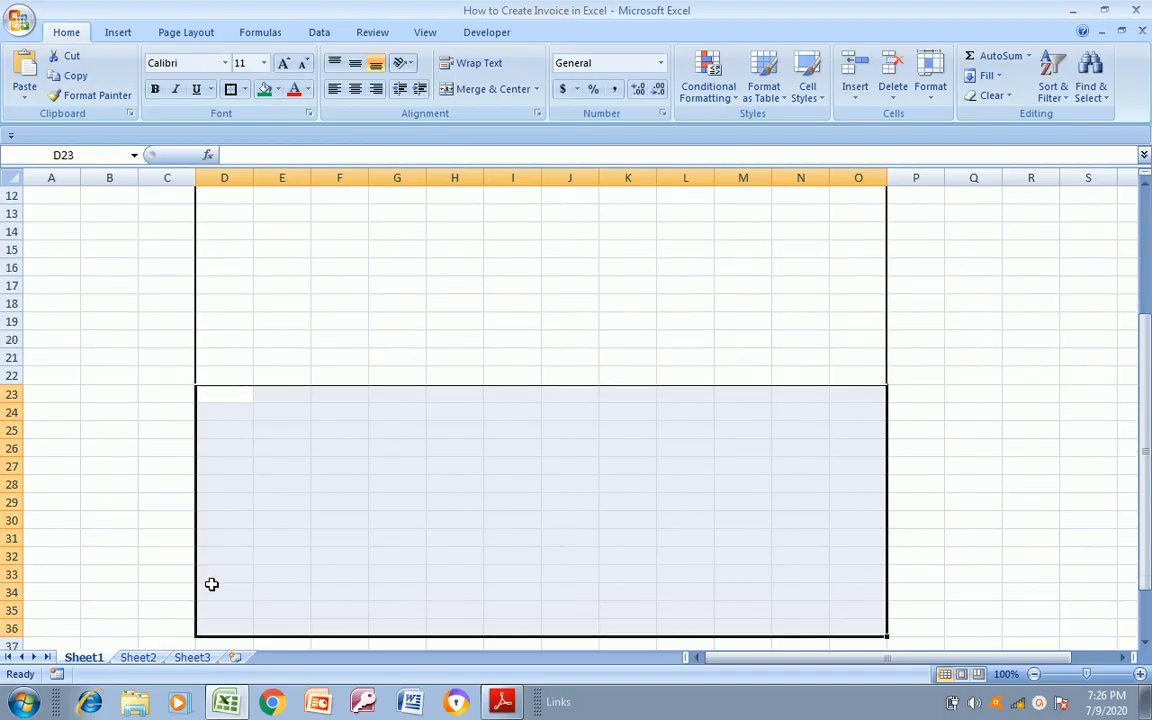
pyautogui.click(231, 88)
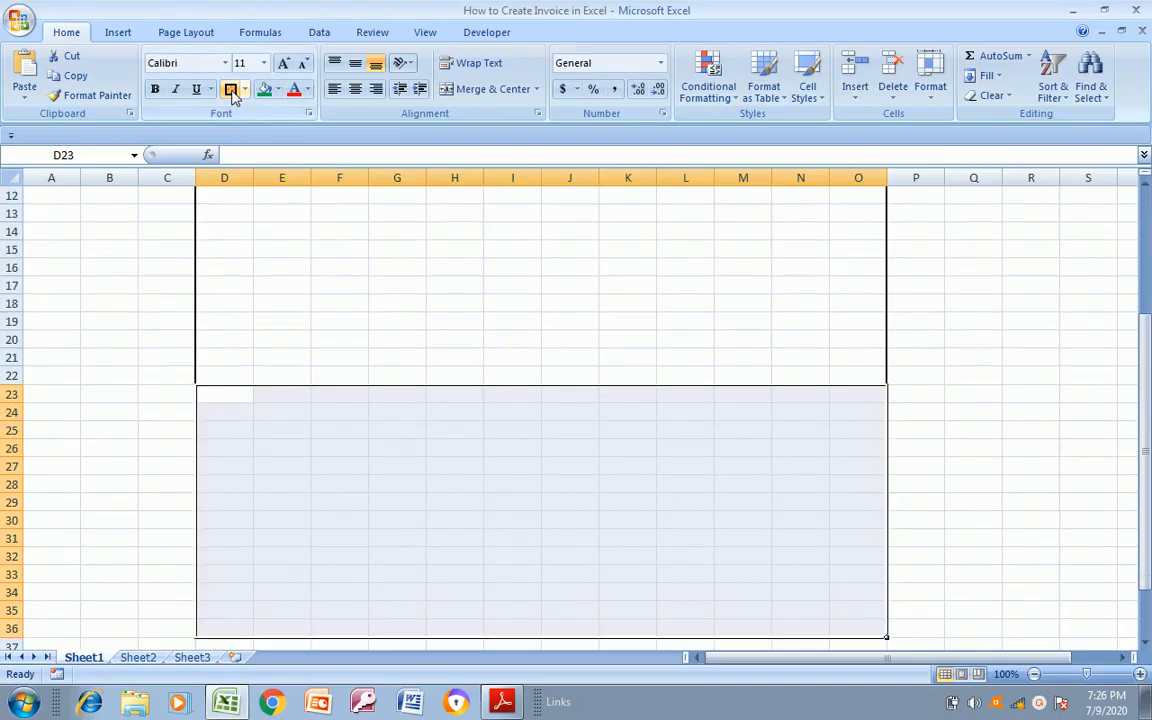
# Compare the top bordered sections of the sheet with the header layout in Invoice Format.pdf
pyautogui.click(259, 248)
pyautogui.press('Up')
pyautogui.press('Up')
pyautogui.press('Up')
pyautogui.press('Up')
pyautogui.press('Up')
pyautogui.press('Up')
pyautogui.press('Up')
pyautogui.press('Up')
pyautogui.press('Up')
pyautogui.press('Up')
pyautogui.press('Up')
pyautogui.press('Up')
pyautogui.press('Up')
pyautogui.press('Up')
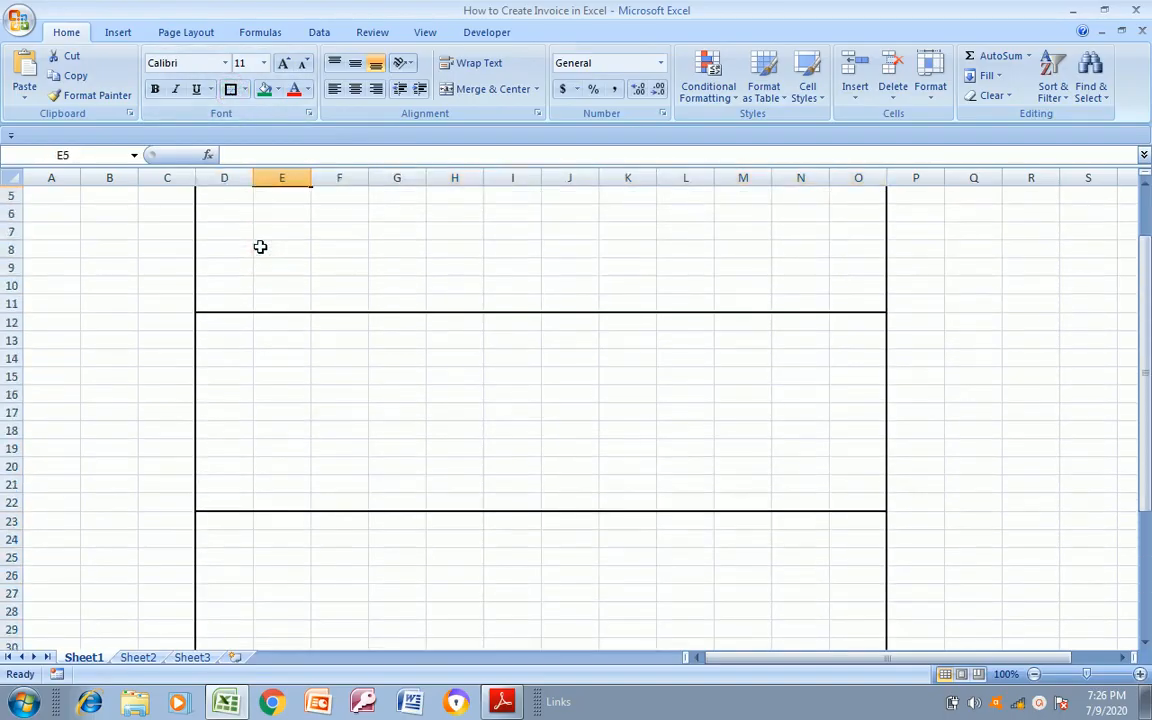
pyautogui.press('Down')
pyautogui.press('Down')
pyautogui.press('Down')
pyautogui.press('Down')
pyautogui.press('Down')
pyautogui.press('Left')
pyautogui.hotkey('alt', 'Tab')
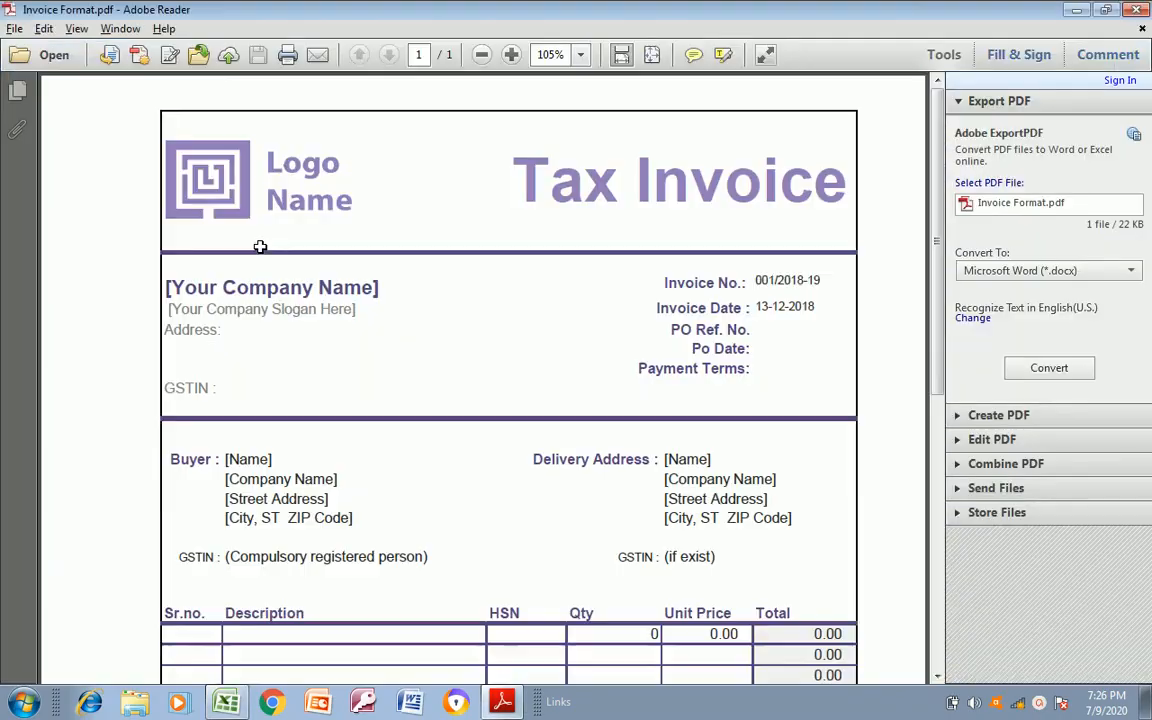
pyautogui.hotkey('alt', 'Tab')
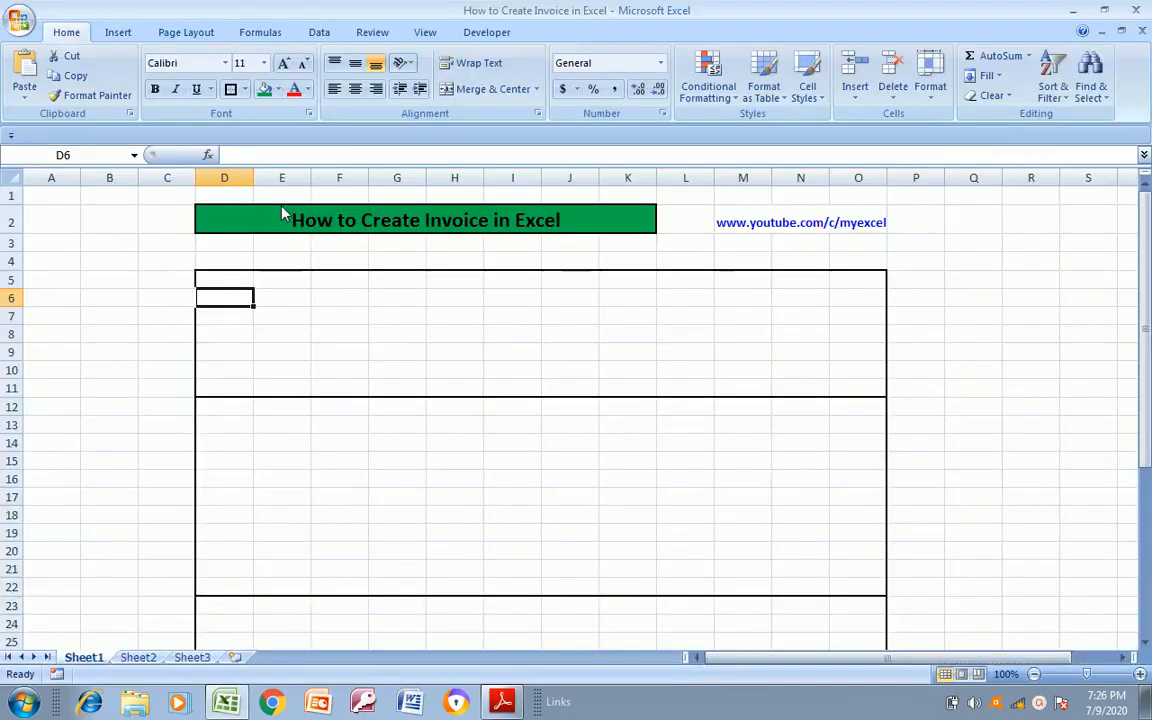
pyautogui.click(279, 317)
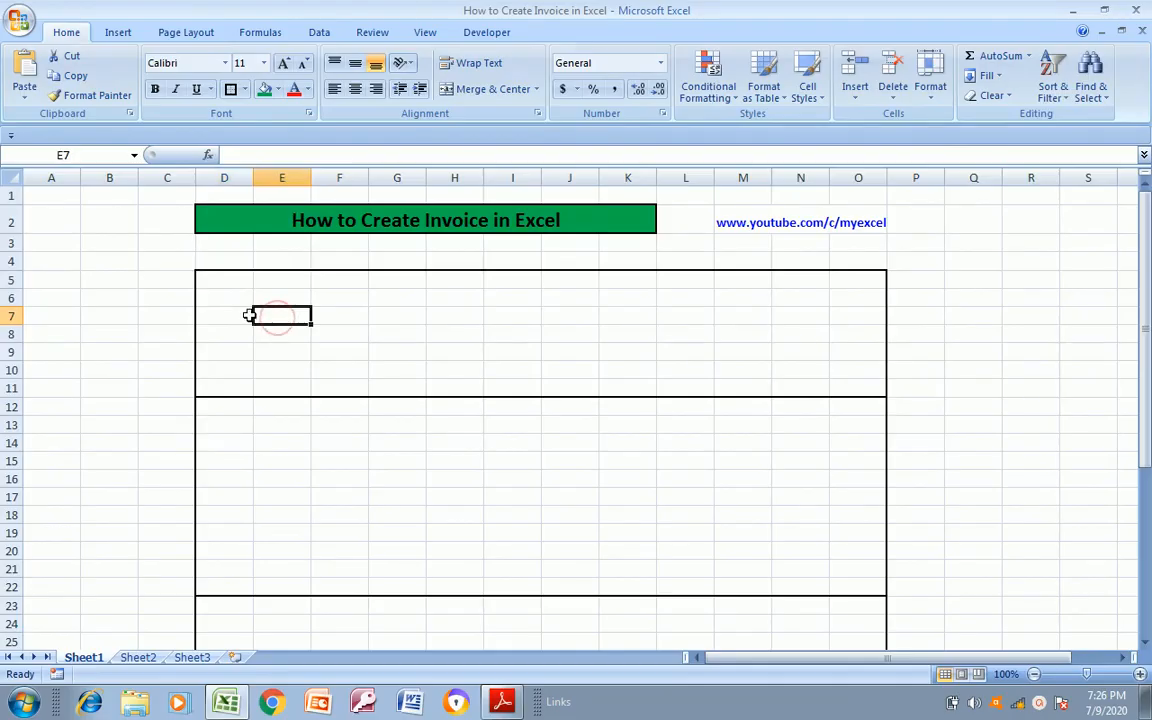
pyautogui.hotkey('alt', 'Tab')
pyautogui.hotkey('alt', 'Tab')
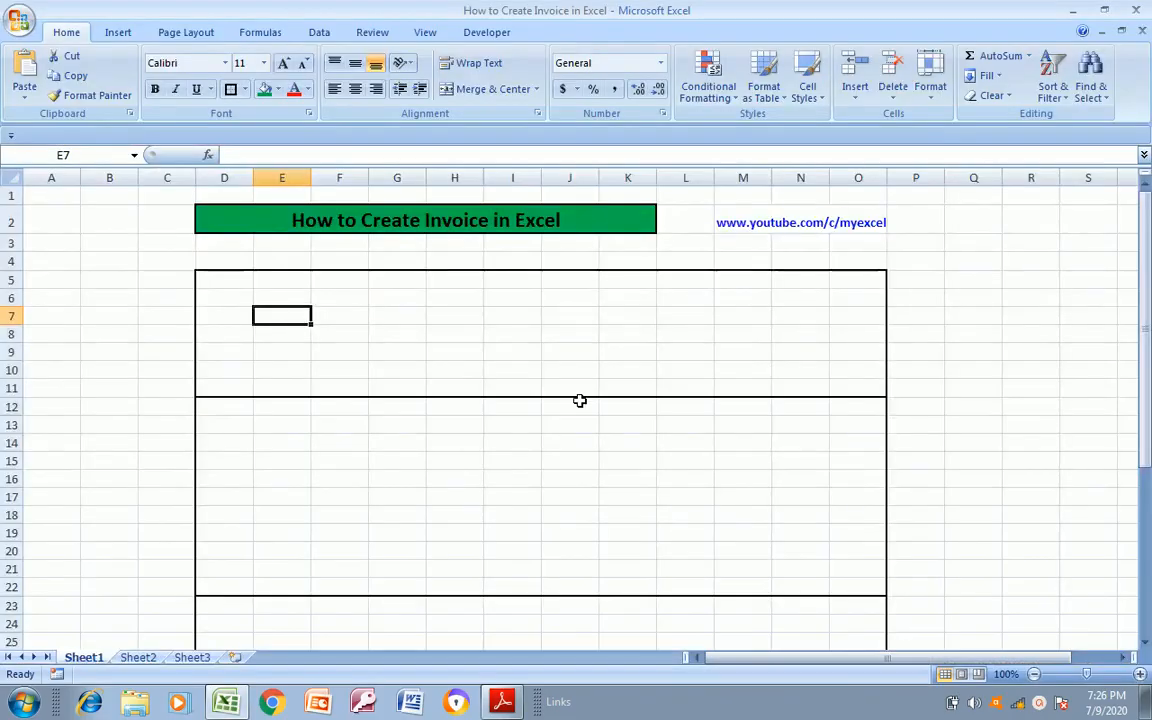
# Enter the heading TAX INVOICE in K7, inside the first bordered section
pyautogui.click(614, 311)
pyautogui.write('TA')
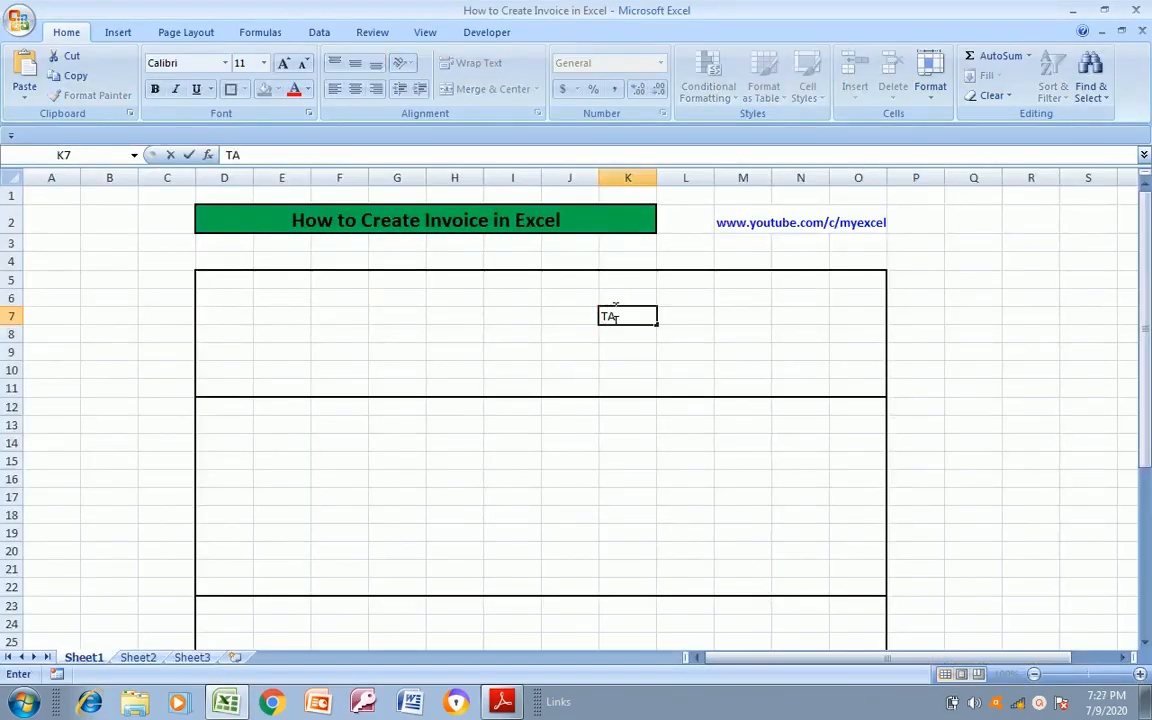
pyautogui.write('X Inv')
pyautogui.press('BackSpace')
pyautogui.press('BackSpace')
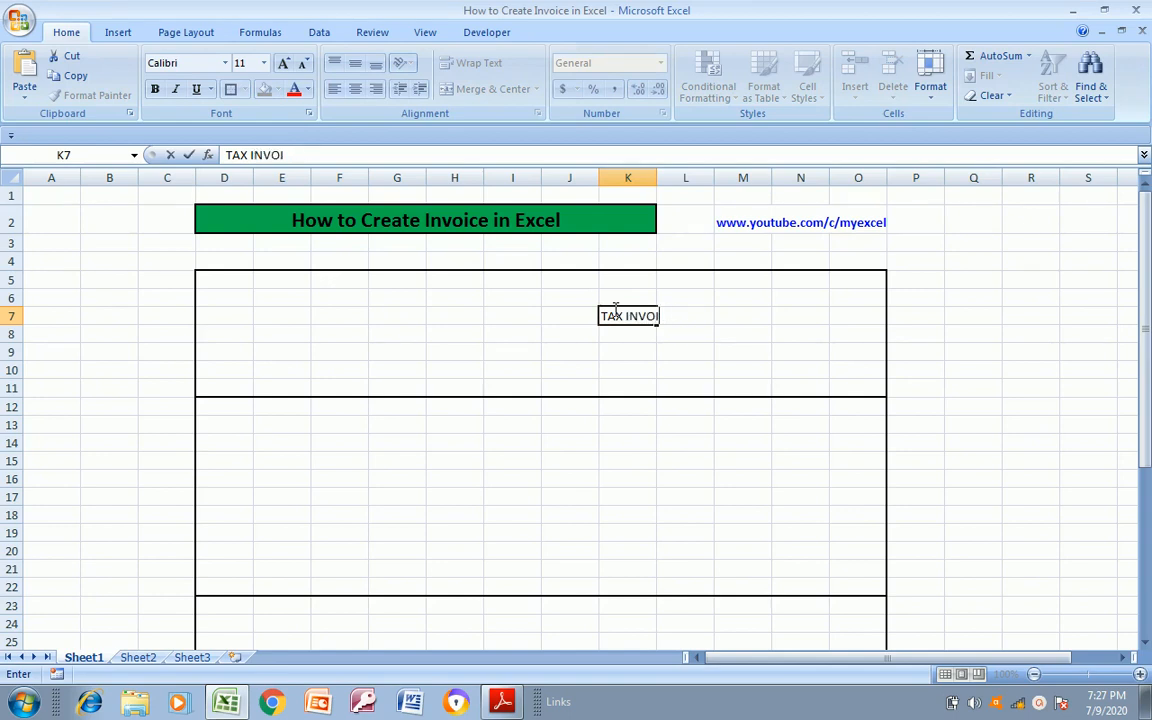
pyautogui.hotkey('ctrl', 'Return')
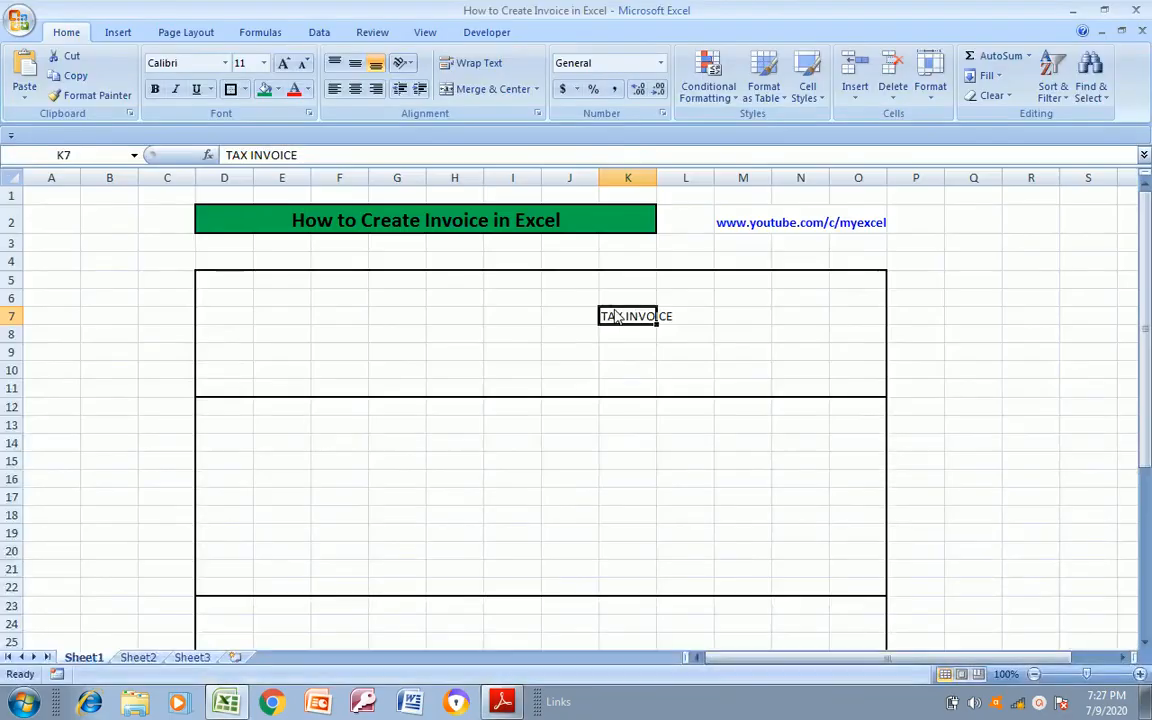
# Merge and center the TAX INVOICE heading across K7:N10
pyautogui.moveTo(616, 316); pyautogui.dragTo(800, 316)
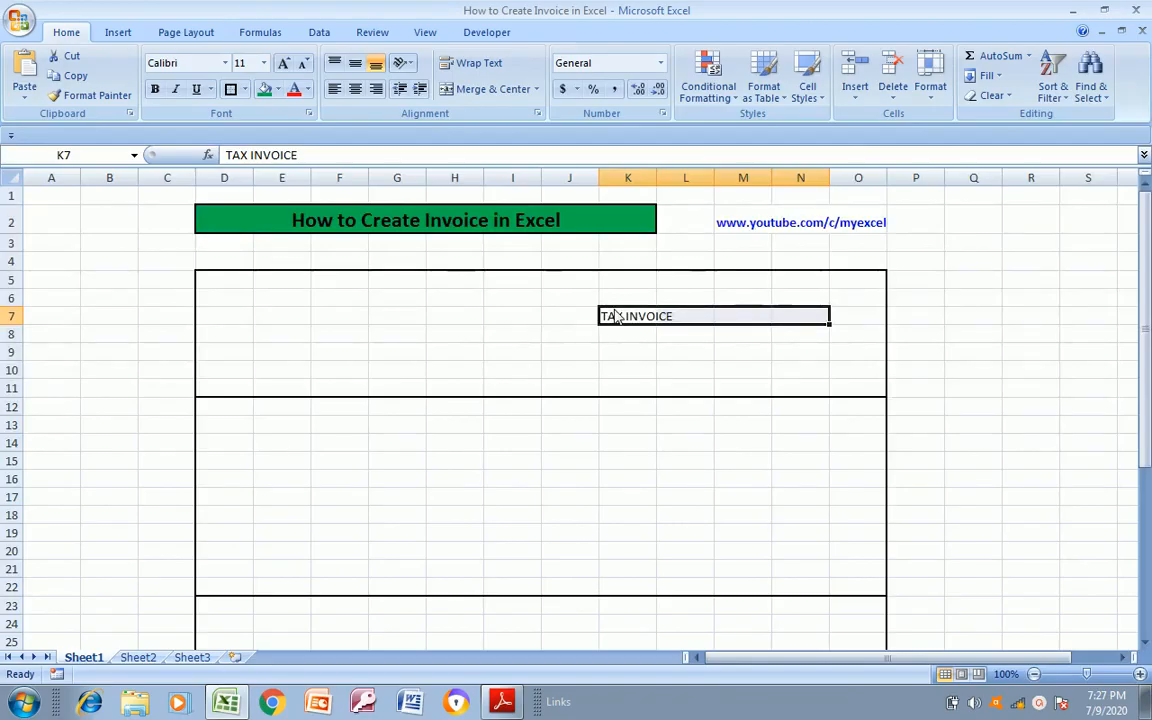
pyautogui.hotkey('shift', 'Down')
pyautogui.hotkey('shift', 'Down')
pyautogui.hotkey('shift', 'Down')
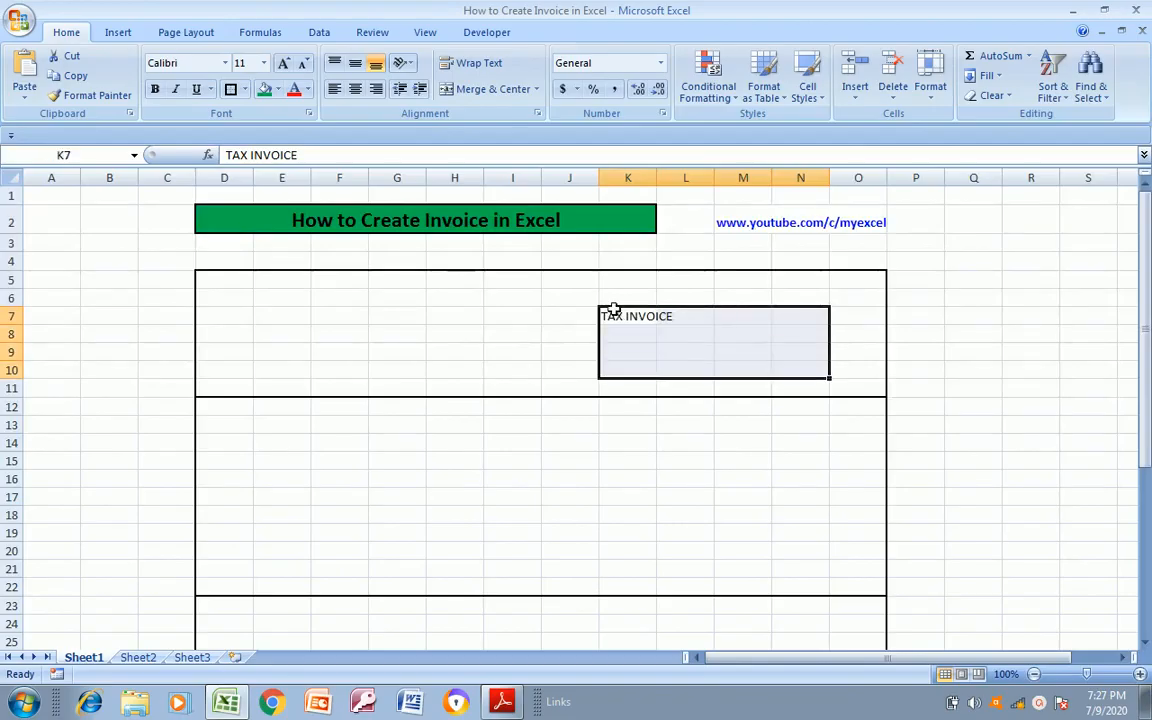
pyautogui.click(470, 89)
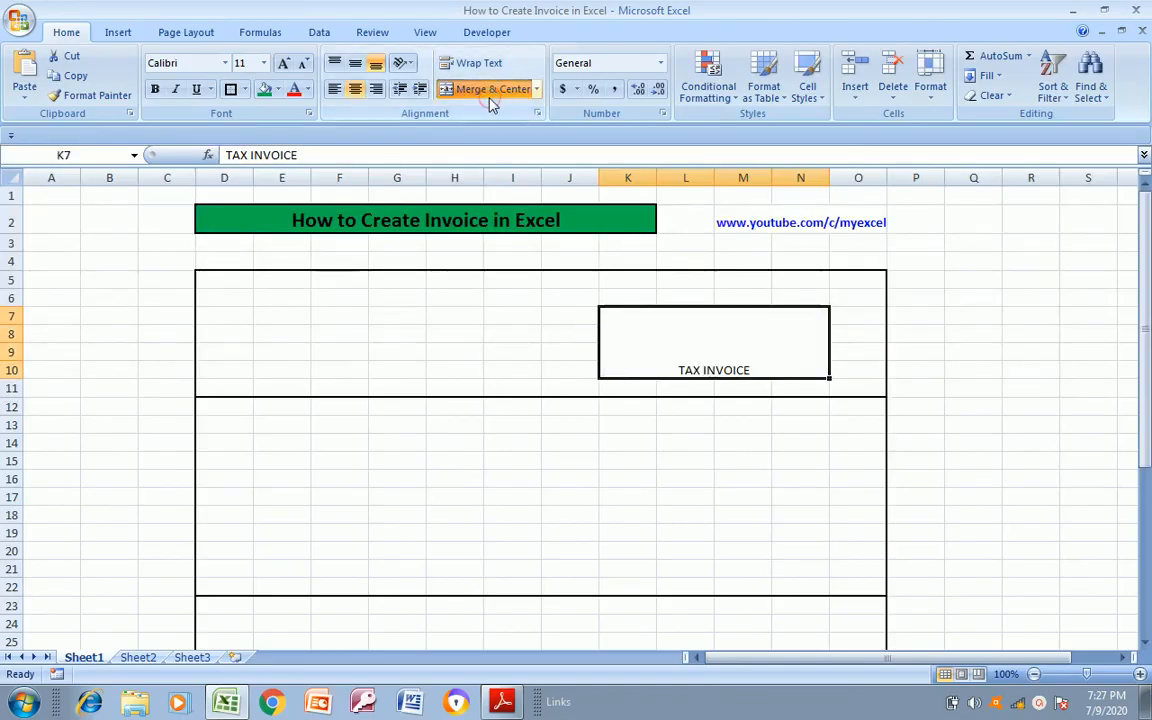
# Format the TAX INVOICE heading as bold, size 36, and vertically centered
pyautogui.click(264, 63)
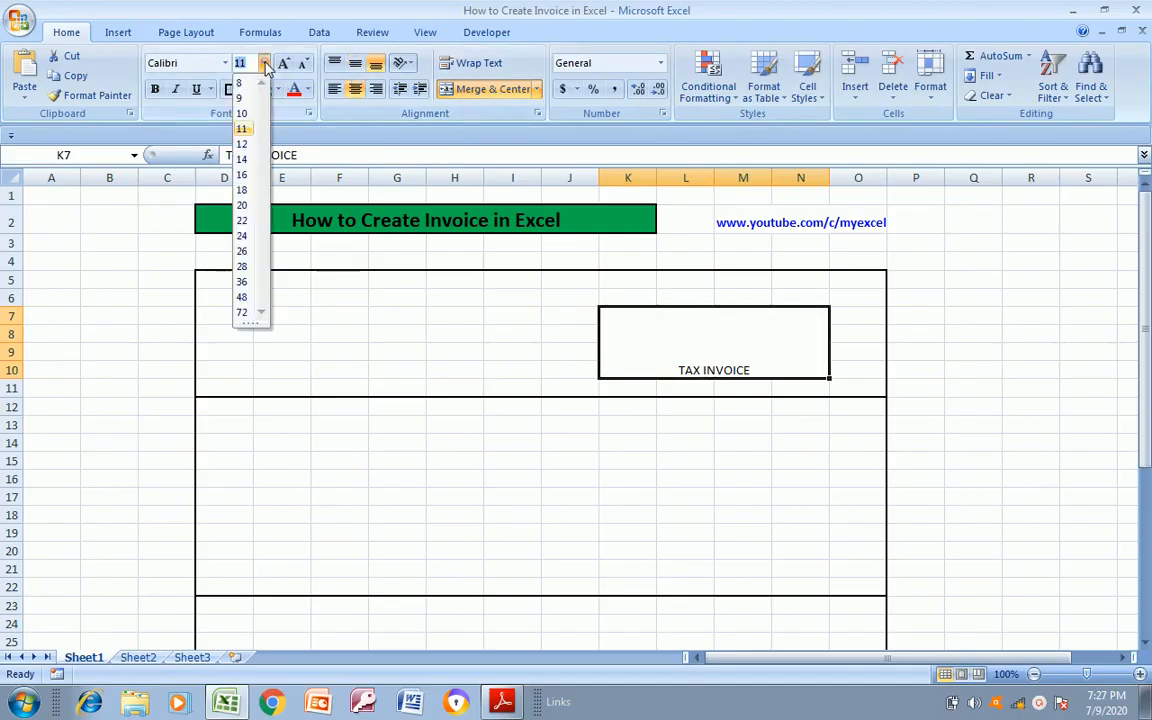
pyautogui.click(243, 283)
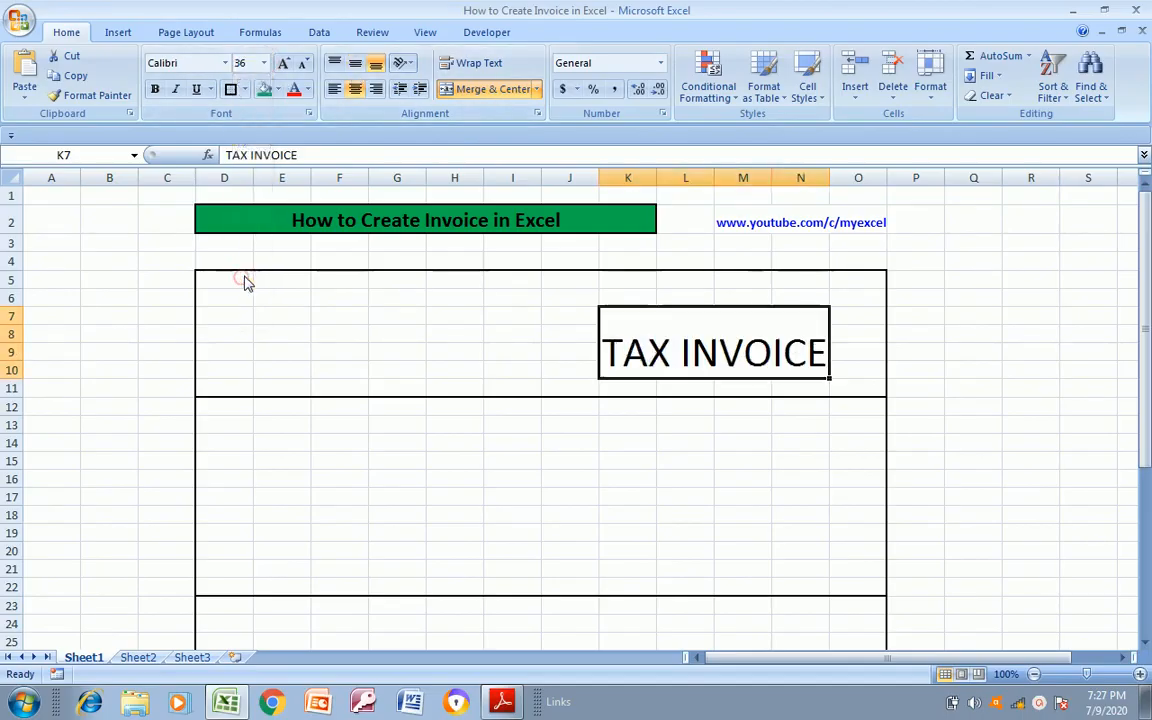
pyautogui.click(355, 63)
pyautogui.hotkey('ctrl', 'b')
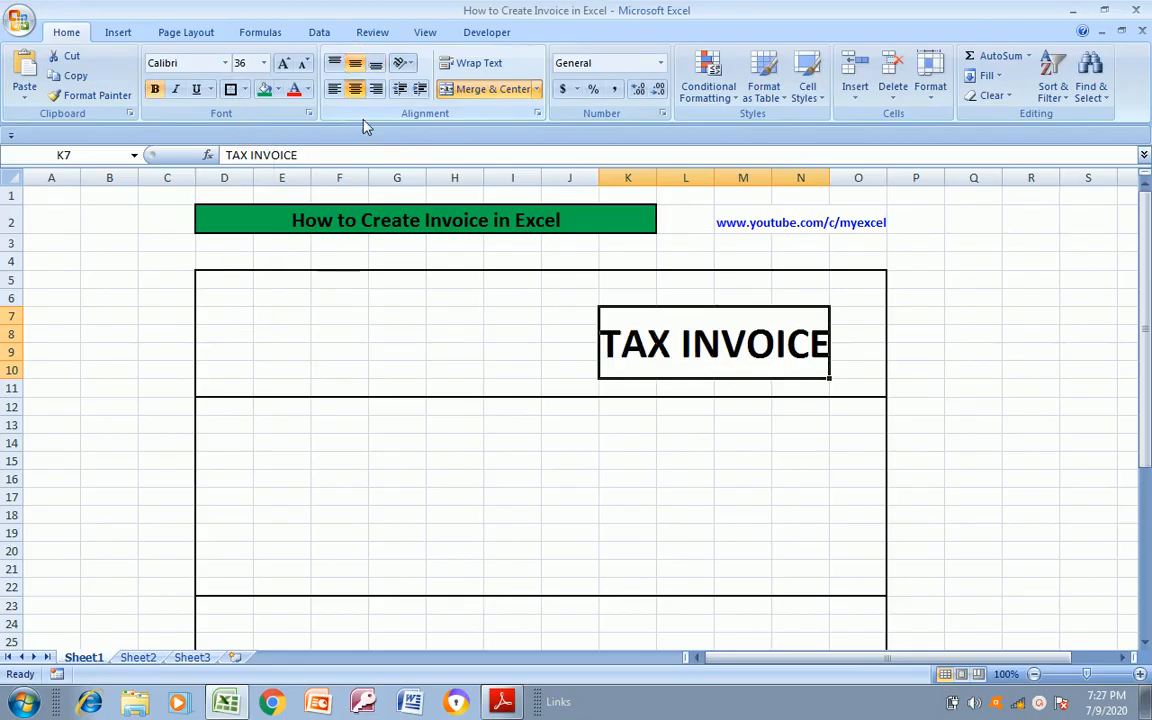
# Compare the heading section of the sheet with the logo and title area in Invoice Format.pdf
pyautogui.click(388, 393)
pyautogui.hotkey('alt', 'Tab')
pyautogui.hotkey('alt', 'Tab')
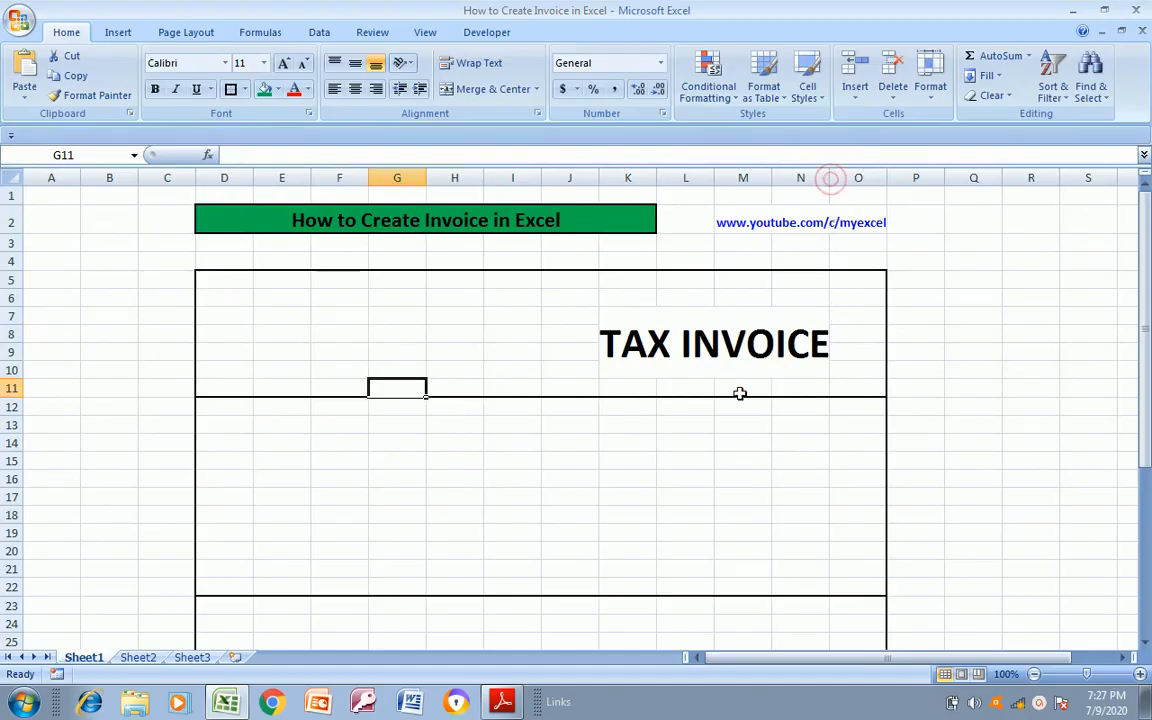
pyautogui.click(700, 330)
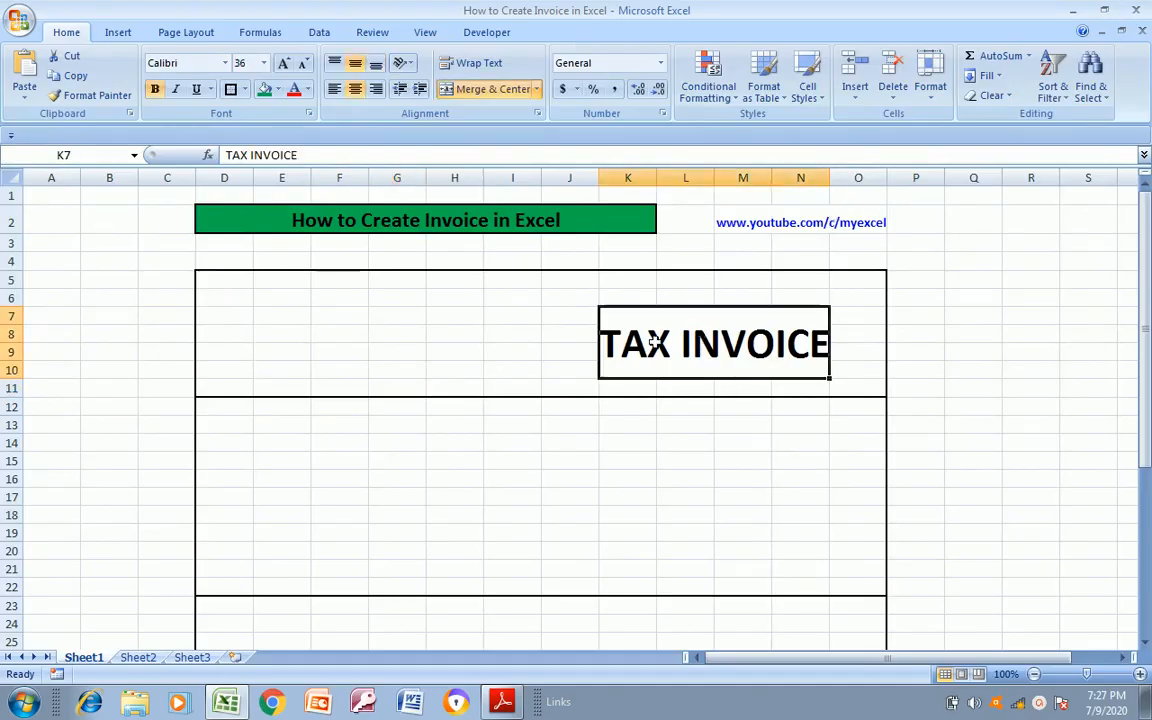
pyautogui.click(465, 351)
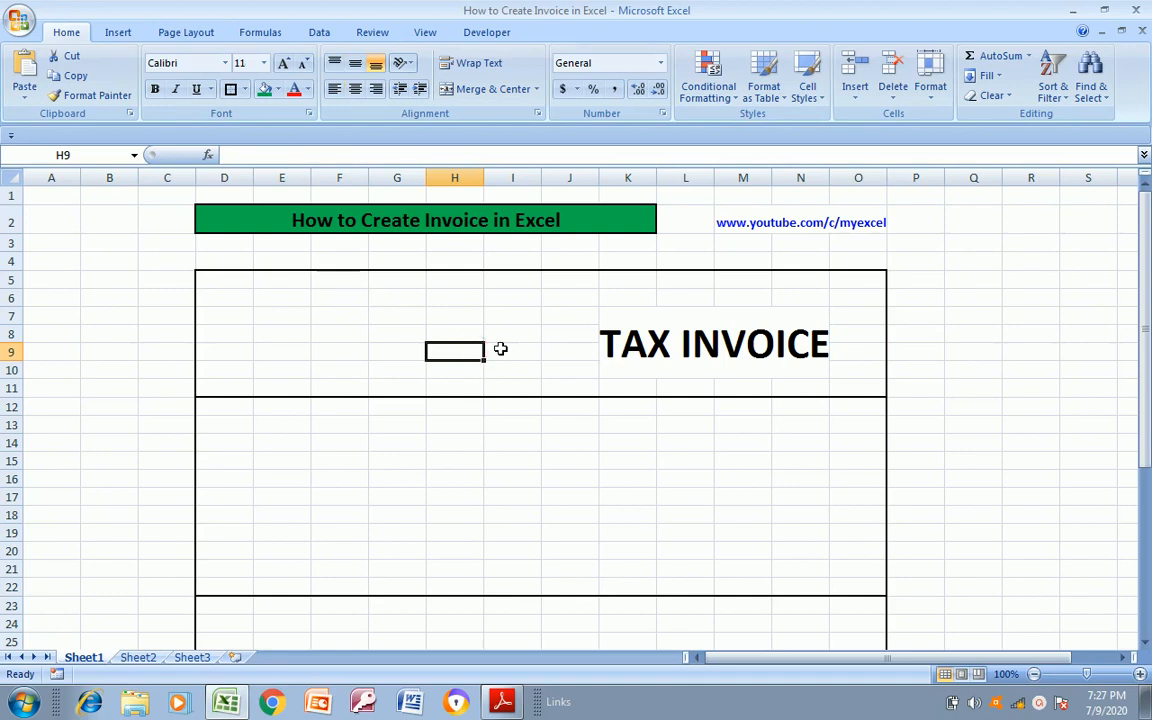
pyautogui.click(288, 331)
pyautogui.hotkey('alt', 'Tab')
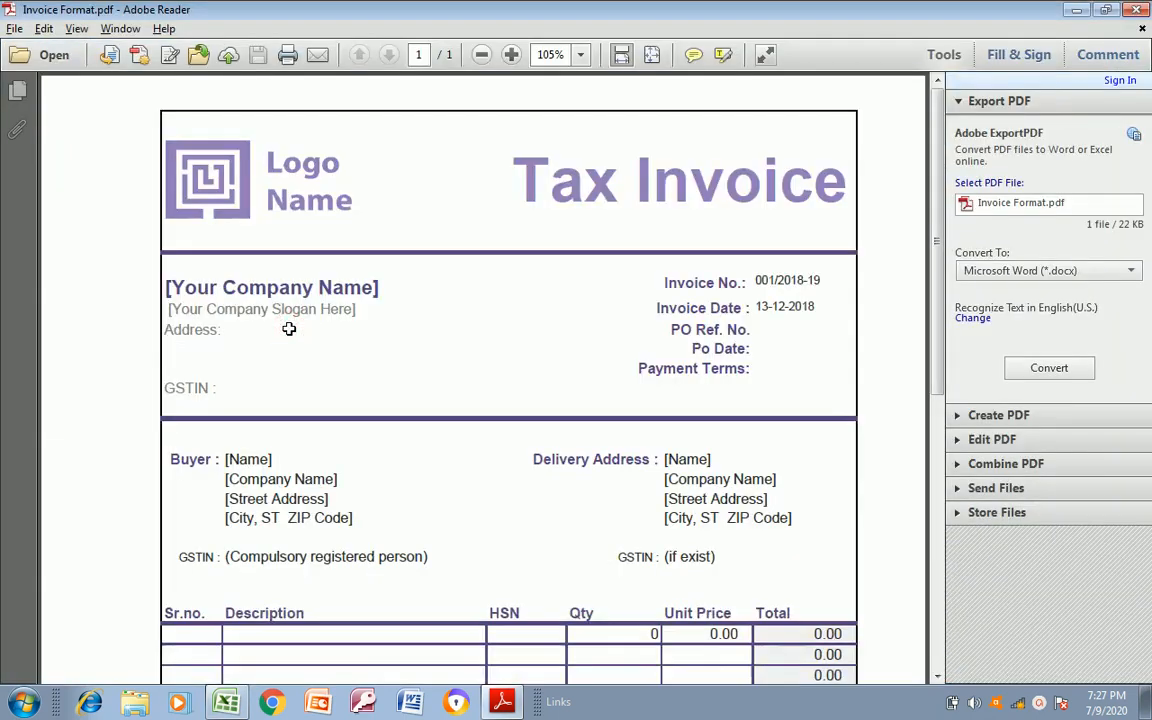
pyautogui.hotkey('alt', 'Tab')
# Enter the company name Rama Co. in D14, following the company block in Invoice Format.pdf
pyautogui.click(250, 435)
pyautogui.hotkey('alt', 'Tab')
pyautogui.hotkey('alt', 'Tab')
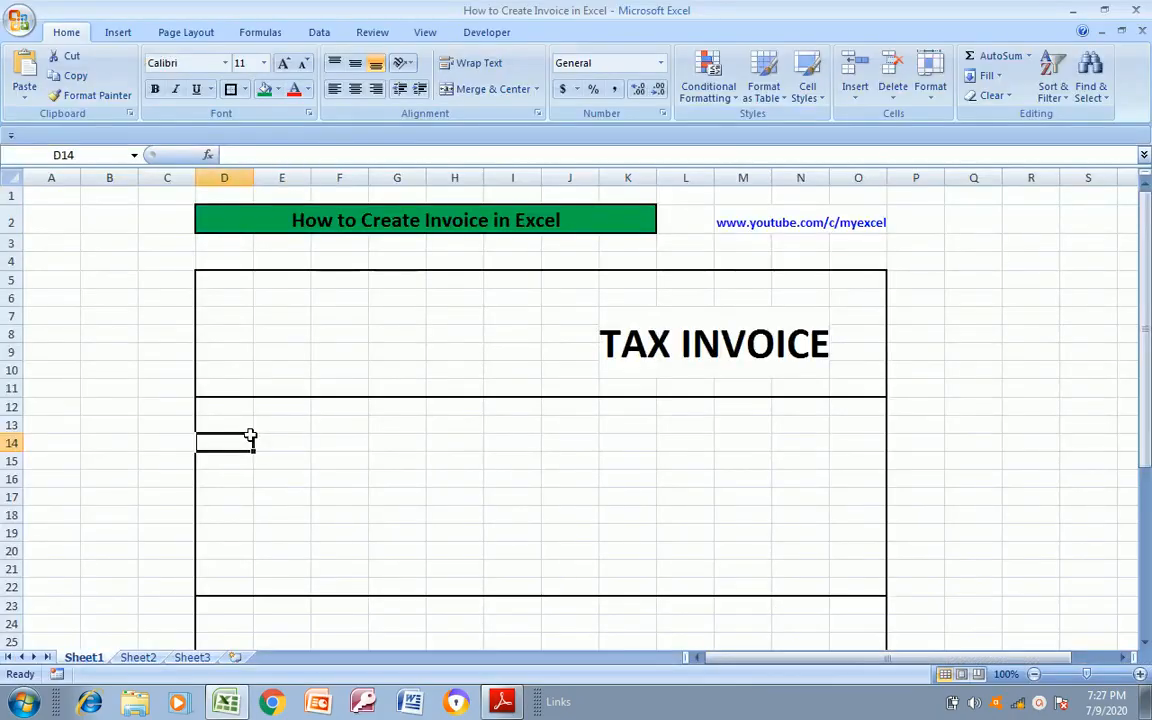
pyautogui.hotkey('alt', 'Tab')
pyautogui.hotkey('alt', 'Tab')
pyautogui.write('Ra')
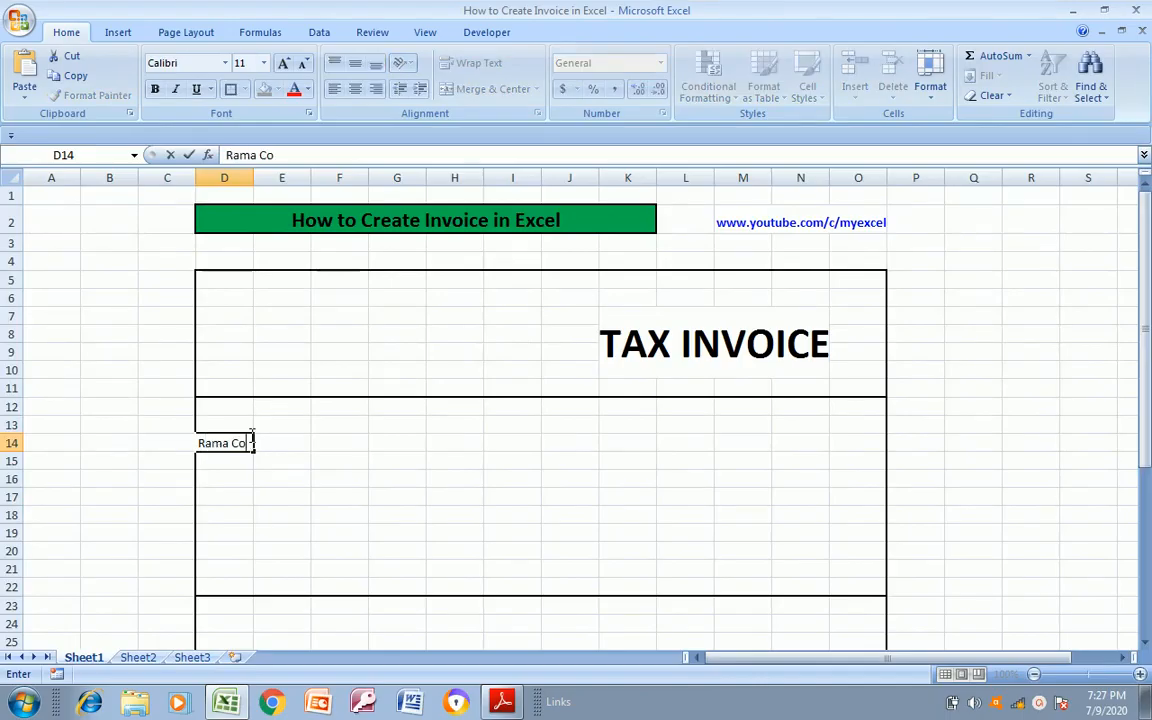
pyautogui.press('Return')
# Add the address label "Add:" in D16, two rows below the company name
pyautogui.hotkey('alt', 'Tab')
pyautogui.hotkey('alt', 'Tab')
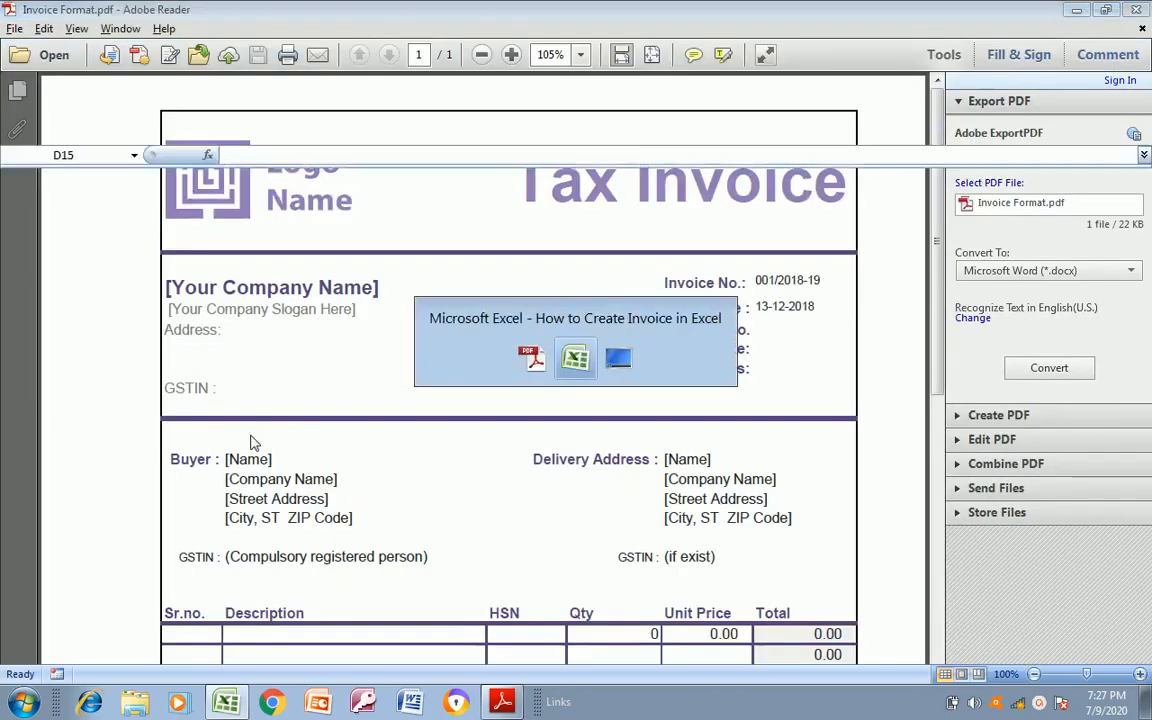
pyautogui.press('Return')
pyautogui.write('Add:')
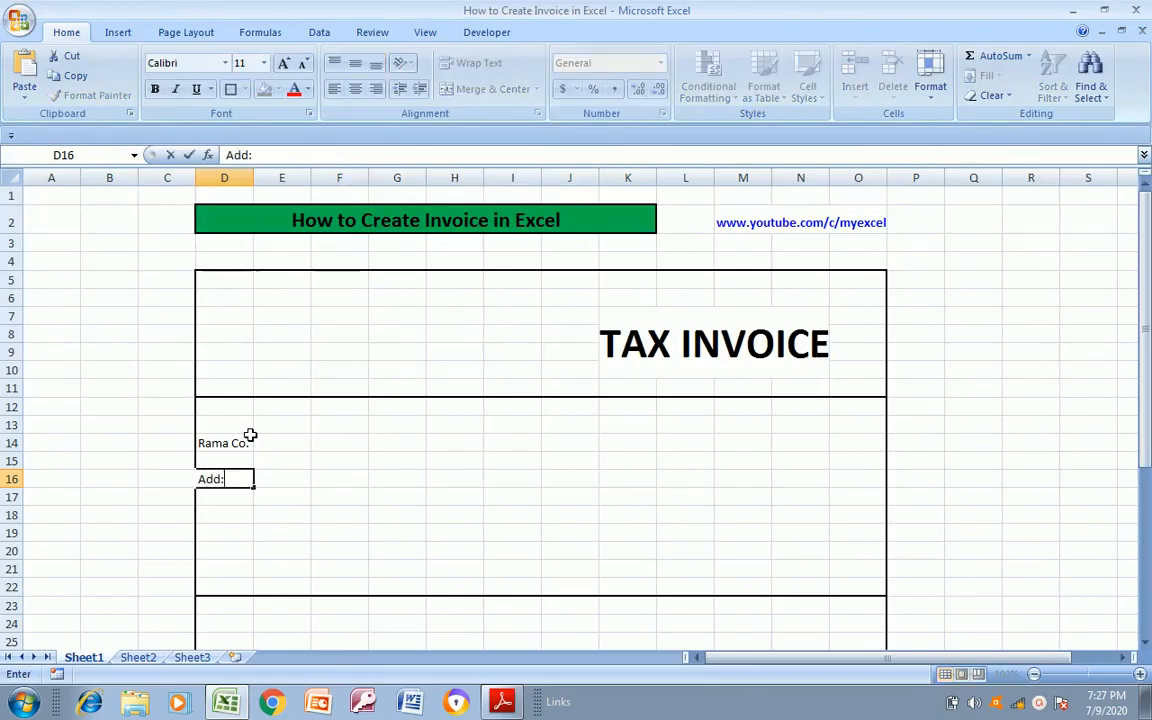
pyautogui.press('Return')
# Add the label "GSTIN:" in D20, leaving blank rows for the address above it
pyautogui.hotkey('alt', 'Tab')
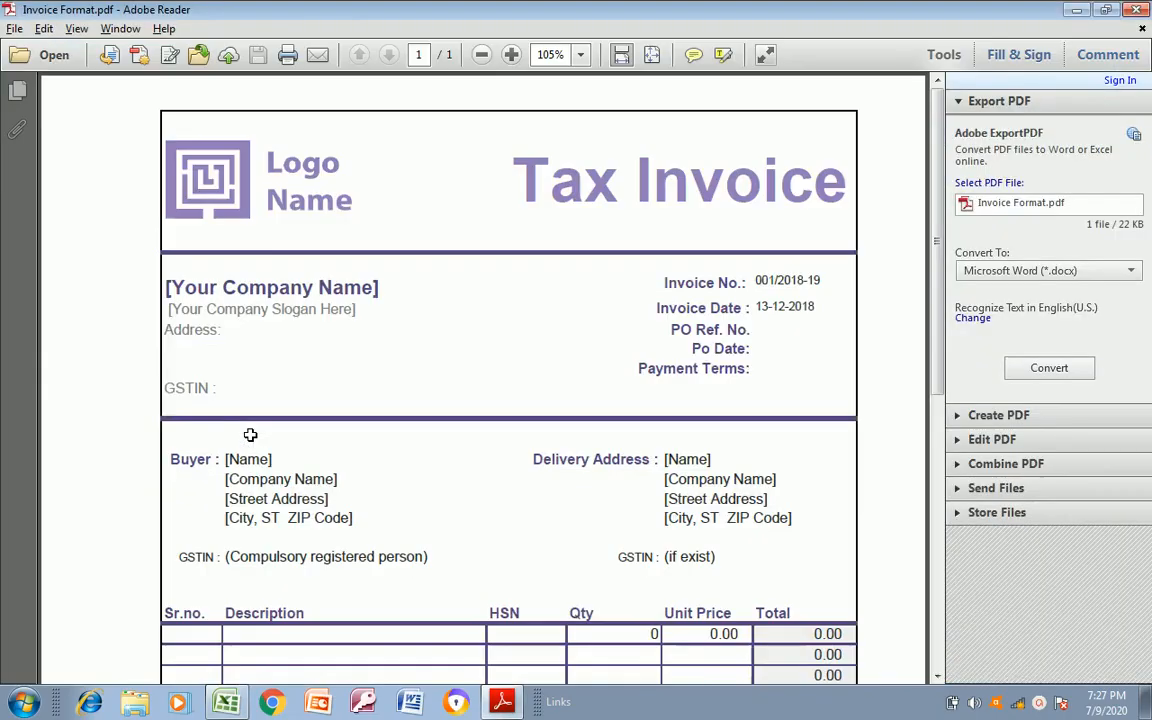
pyautogui.hotkey('alt', 'Tab')
pyautogui.press('Return')
pyautogui.press('Return')
pyautogui.press('Return')
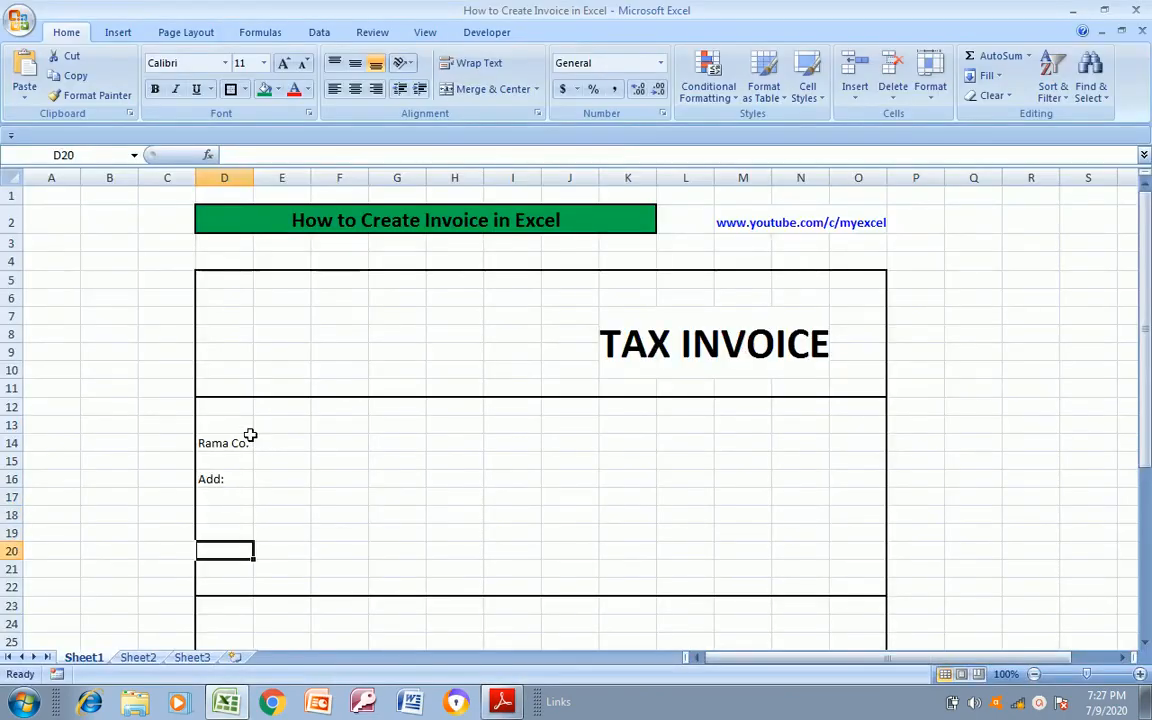
pyautogui.write('GSTIN')
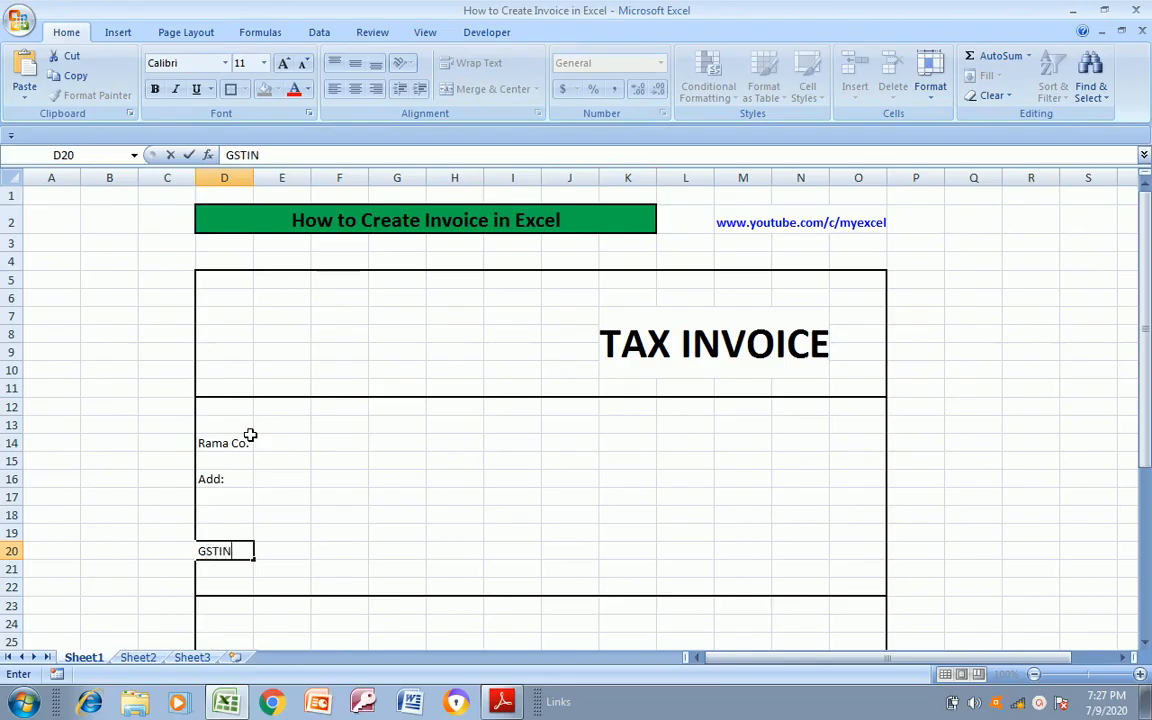
pyautogui.press('Return')
# Add the label "Invoice No:" in K14, on the same row as the company name
pyautogui.press('Up')
pyautogui.press('Up')
pyautogui.press('Up')
pyautogui.press('Up')
pyautogui.press('Up')
pyautogui.press('Up')
pyautogui.press('Up')
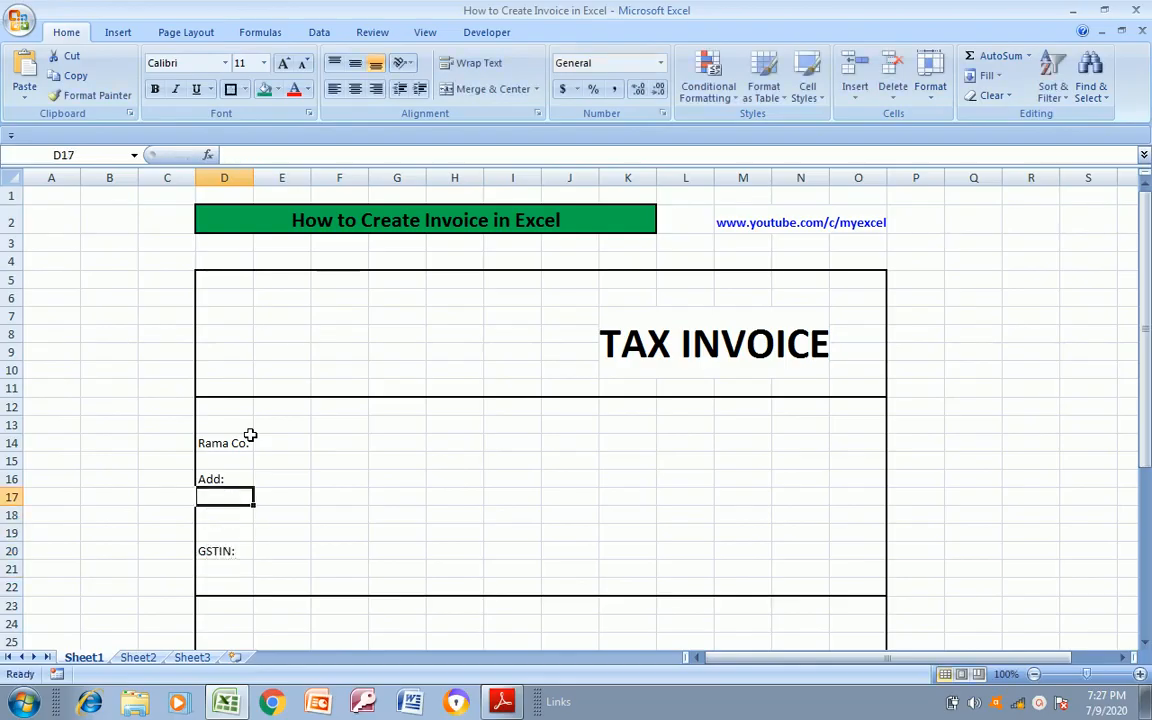
pyautogui.hotkey('alt', 'Tab')
pyautogui.hotkey('alt', 'Tab')
pyautogui.press('Right')
pyautogui.press('Right')
pyautogui.press('Right')
pyautogui.press('Right')
pyautogui.press('Right')
pyautogui.press('Right')
pyautogui.press('Right')
pyautogui.hotkey('alt', 'Tab')
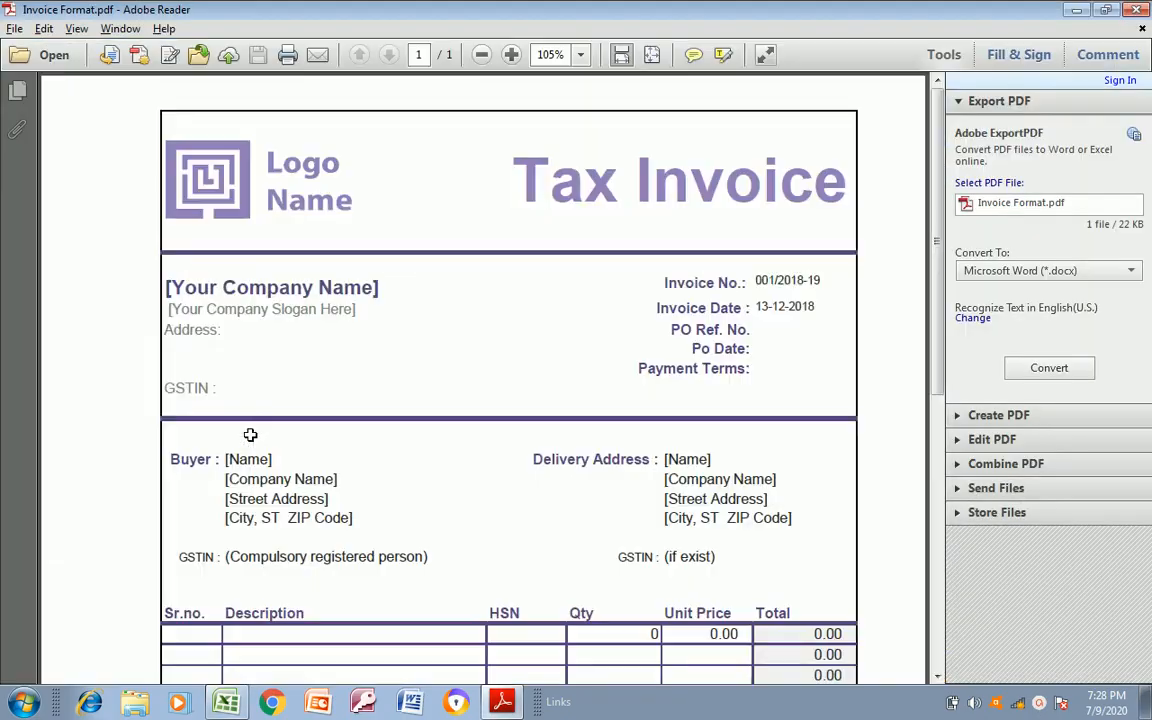
pyautogui.hotkey('alt', 'Tab')
pyautogui.press('Right')
pyautogui.press('Left')
pyautogui.write('Invoi')
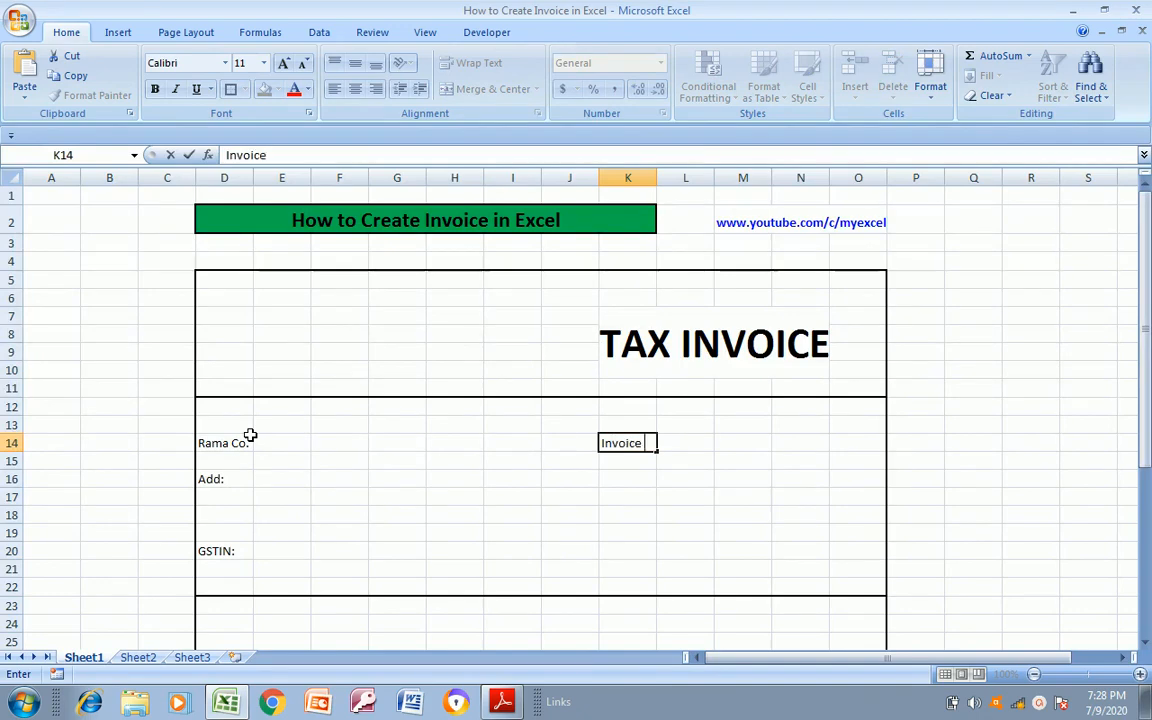
pyautogui.press('Return')
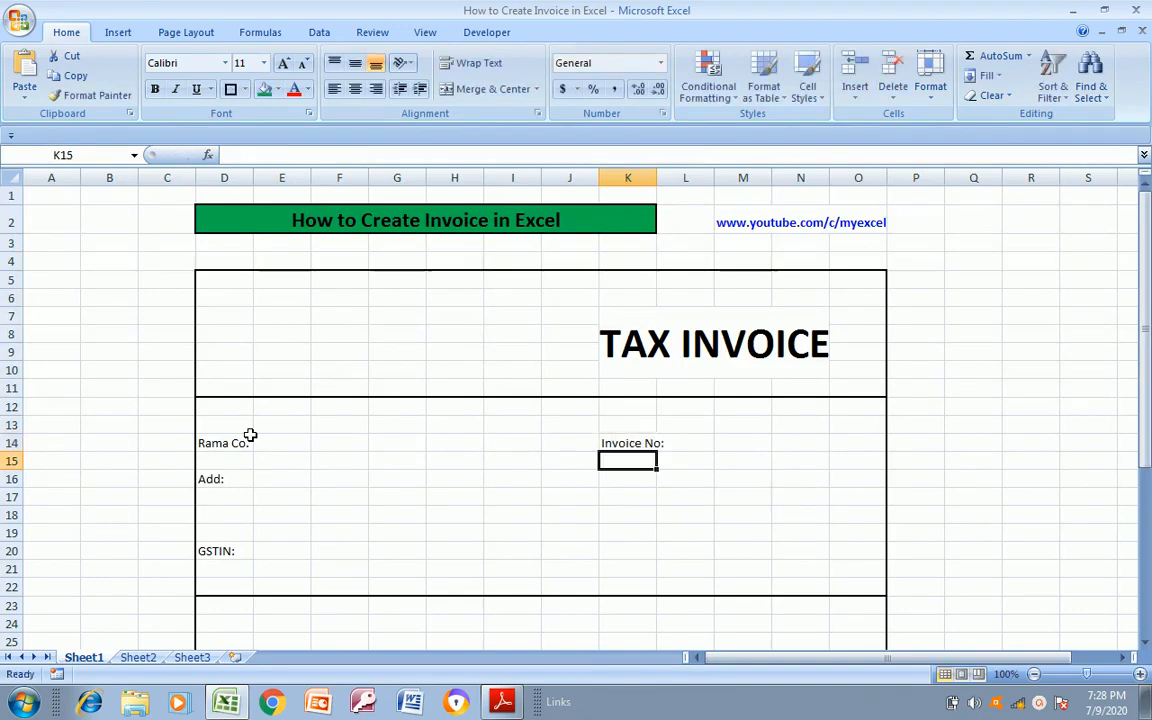
# Add the label "Invoice Date:" in K15, following the invoice details in Invoice Format.pdf
pyautogui.hotkey('alt', 'Tab')
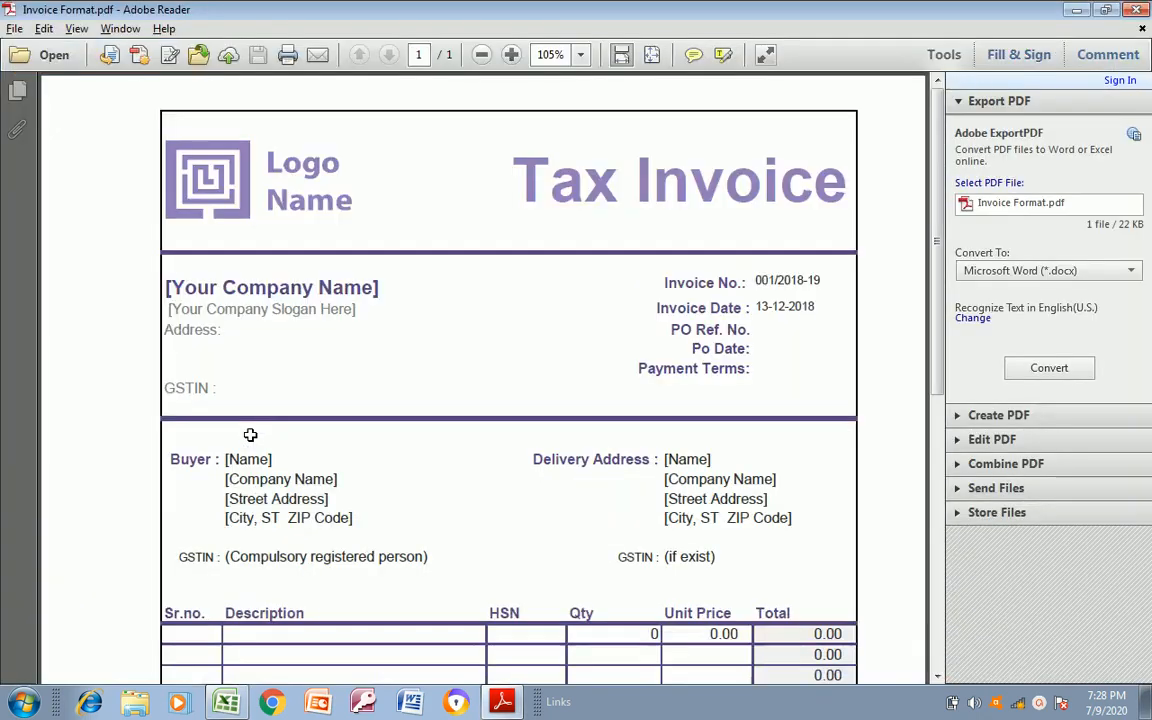
pyautogui.hotkey('alt', 'Tab')
pyautogui.write('In')
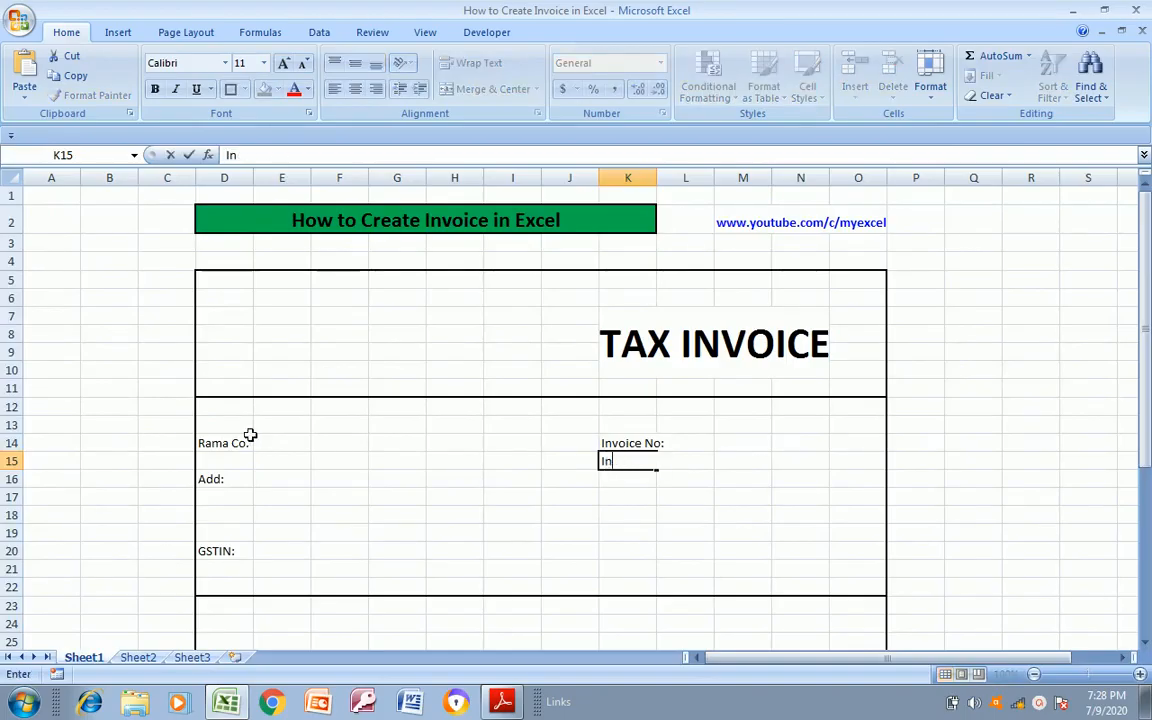
pyautogui.write('ovoice Date:')
pyautogui.press('Return')
# Check the next label in Invoice Format.pdf and enter "PO Ref.No." in K16
pyautogui.hotkey('alt', 'Tab')
pyautogui.hotkey('alt', 'Tab')
pyautogui.write('PO')
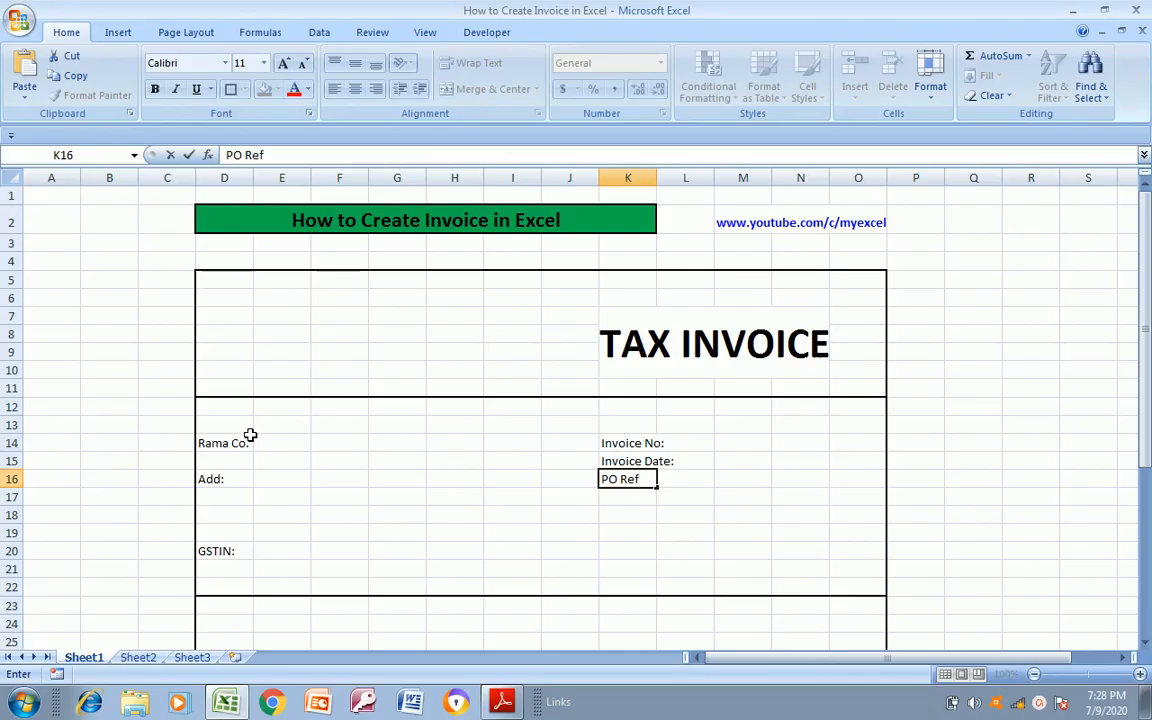
pyautogui.press('Return')
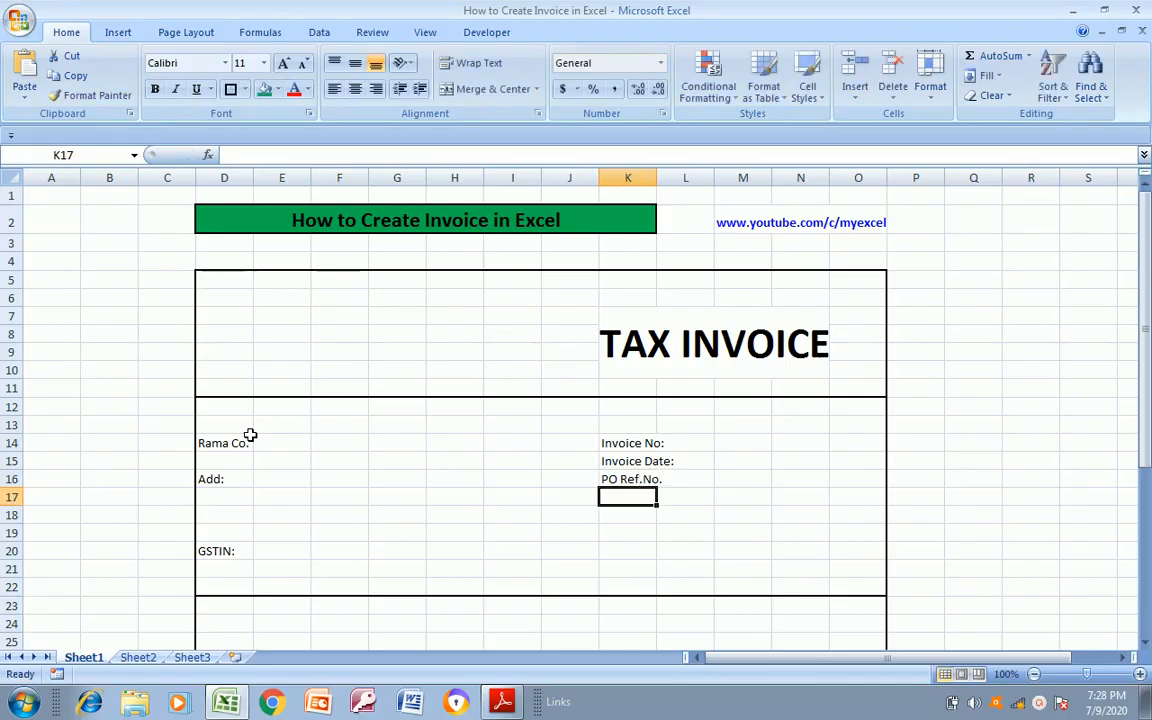
# Add the label "PO Date:" in K17, matching the reference PDF
pyautogui.hotkey('alt', 'Tab')
pyautogui.hotkey('alt', 'Tab')
pyautogui.write('PO')
pyautogui.hotkey('alt', 'Tab')
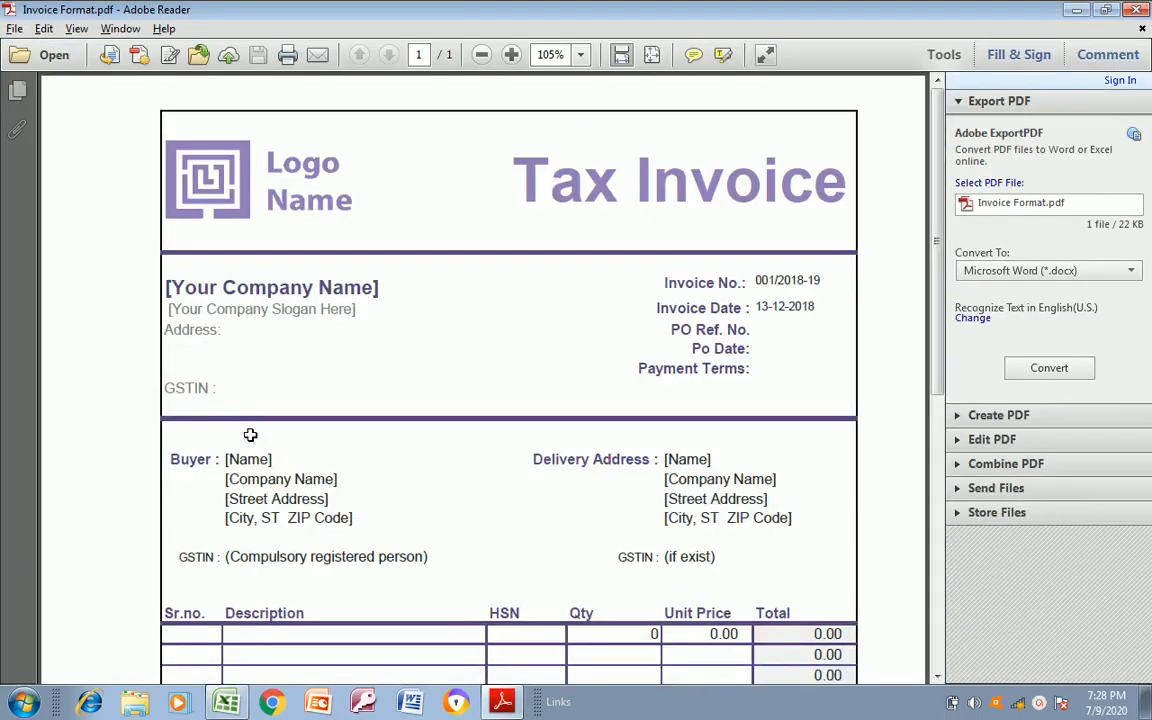
pyautogui.hotkey('alt', 'Tab')
pyautogui.write('Da')
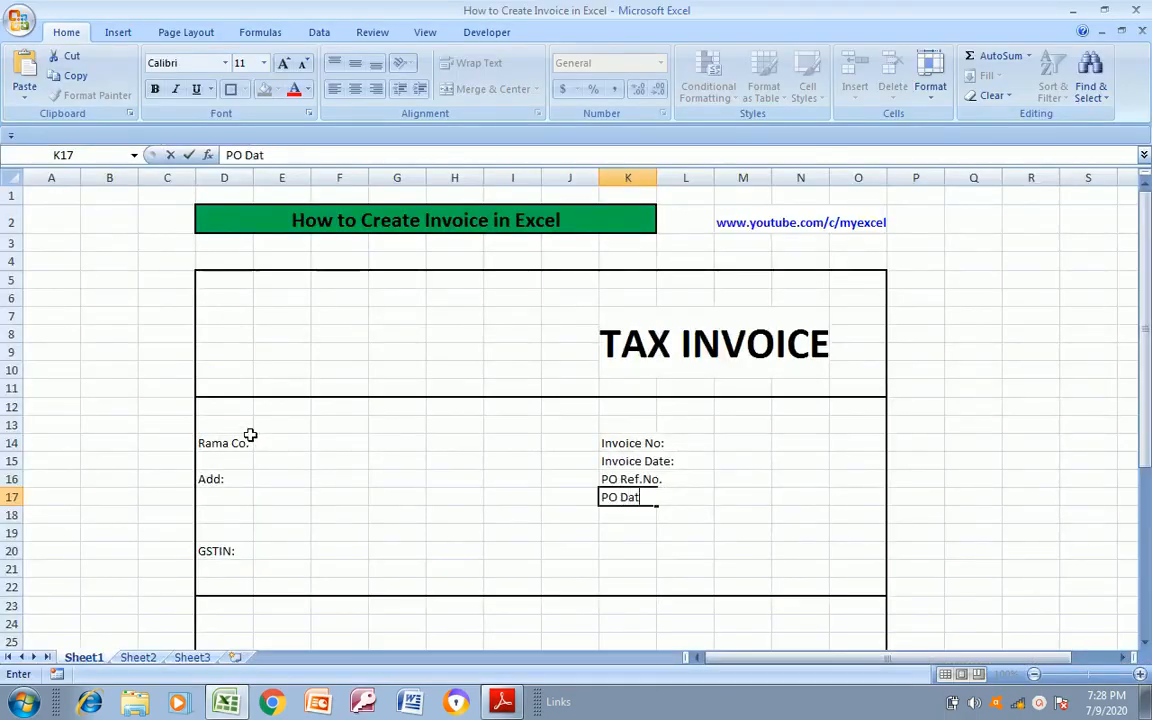
pyautogui.press('Return')
# Add the label "Payment Terms:" in K19, leaving one blank row below the PO date label
pyautogui.hotkey('alt', 'Tab')
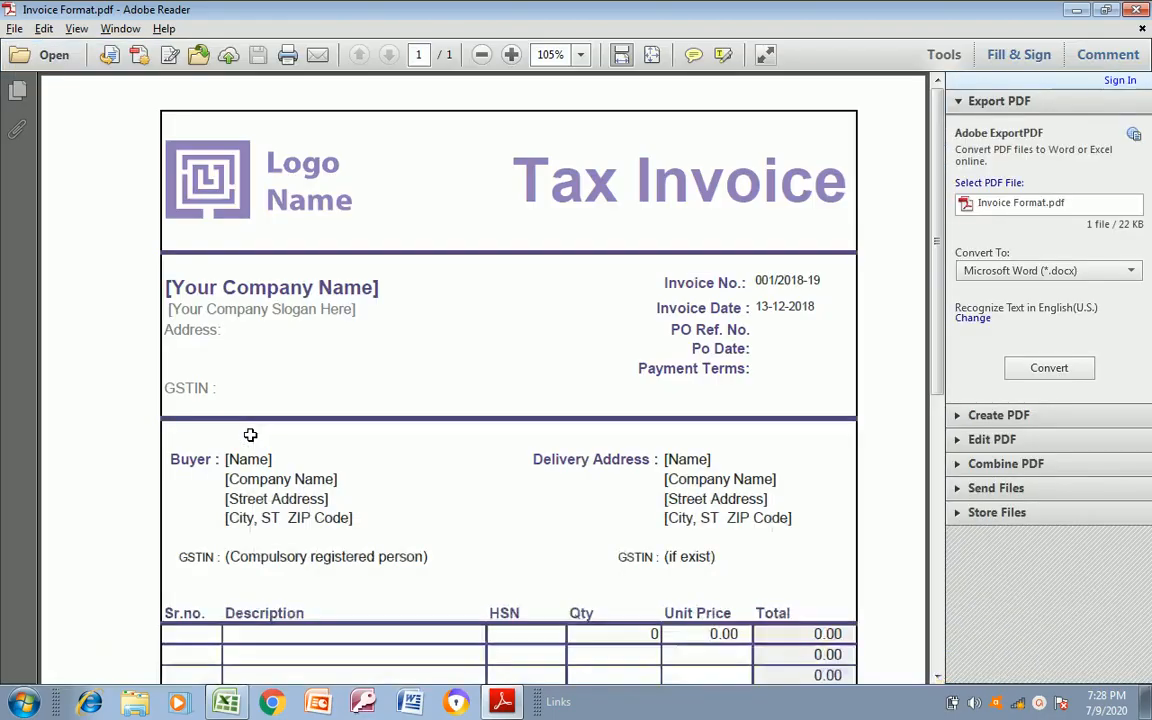
pyautogui.hotkey('alt', 'Tab')
pyautogui.press('Down')
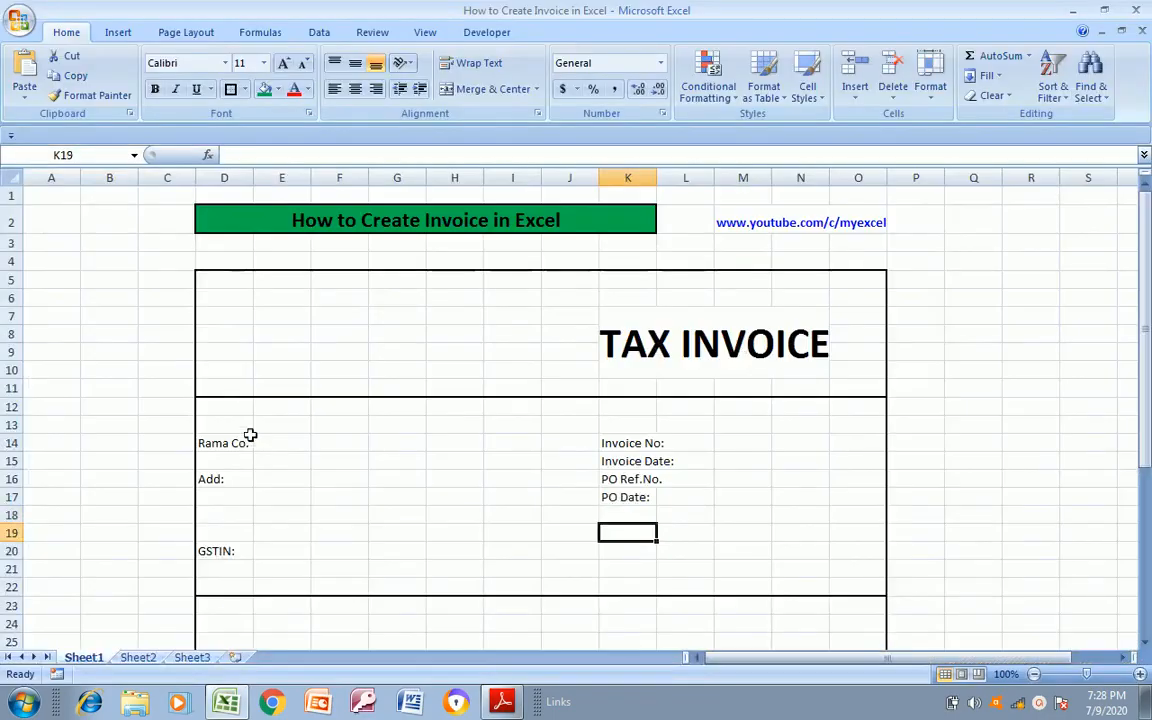
pyautogui.write('Pay')
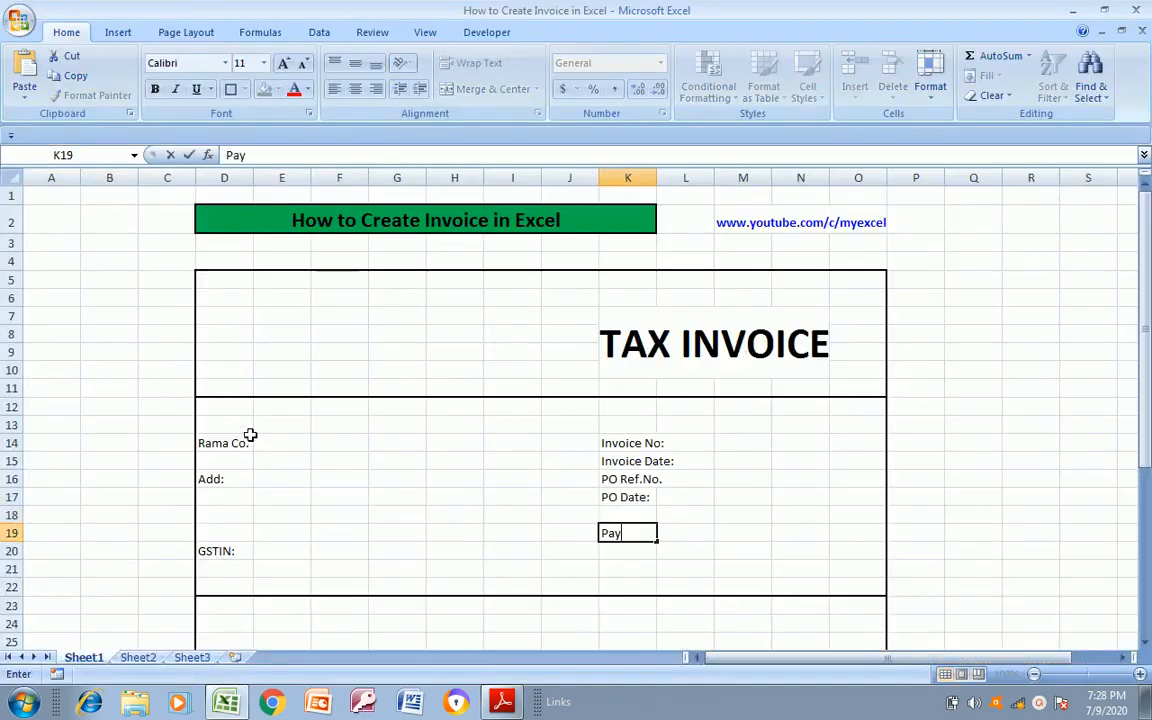
pyautogui.write('ment Terms')
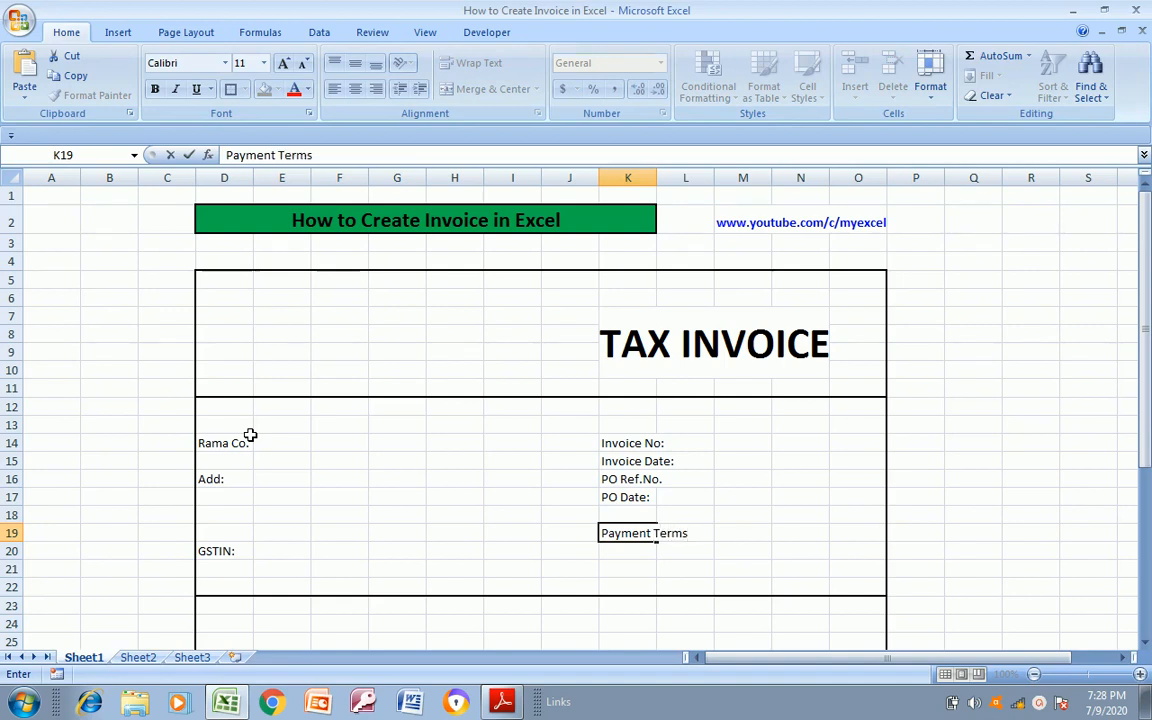
pyautogui.write(':')
pyautogui.press('Return')
# Merge and center the company name Rama Co. across D14:G14
pyautogui.press('Up')
pyautogui.press('Up')
pyautogui.press('Up')
pyautogui.press('Up')
pyautogui.press('Up')
pyautogui.press('Up')
pyautogui.press('Left')
pyautogui.press('Left')
pyautogui.press('Left')
pyautogui.press('Left')
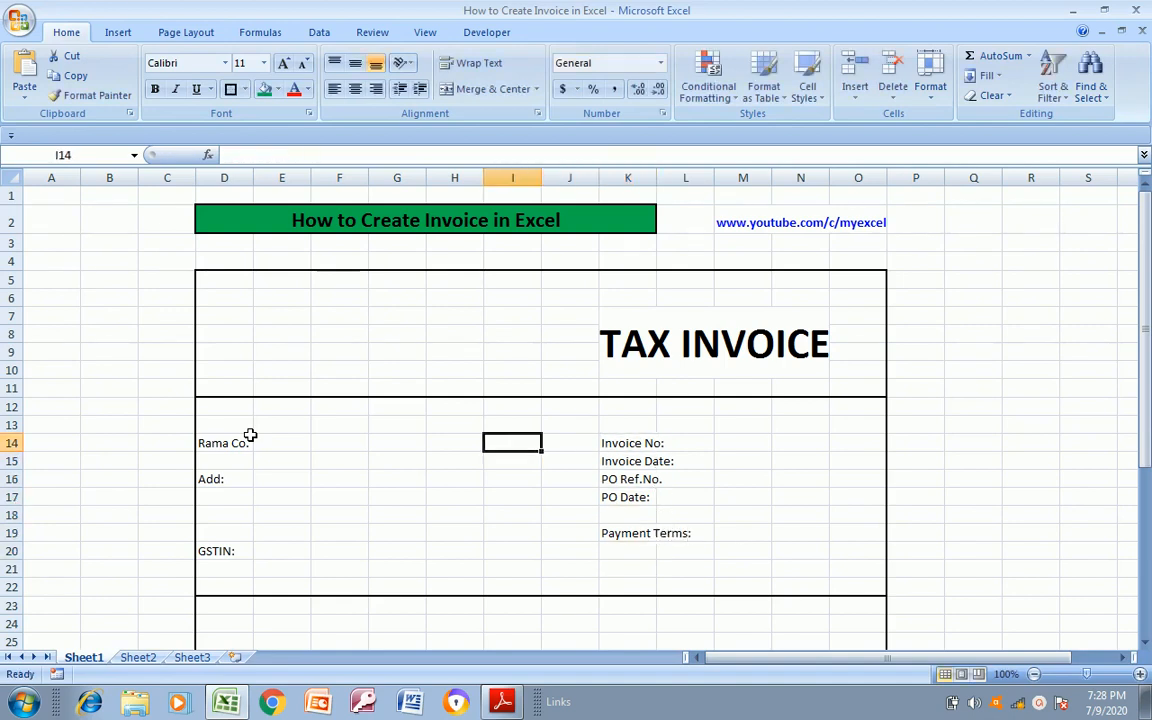
pyautogui.hotkey('alt', 'Tab')
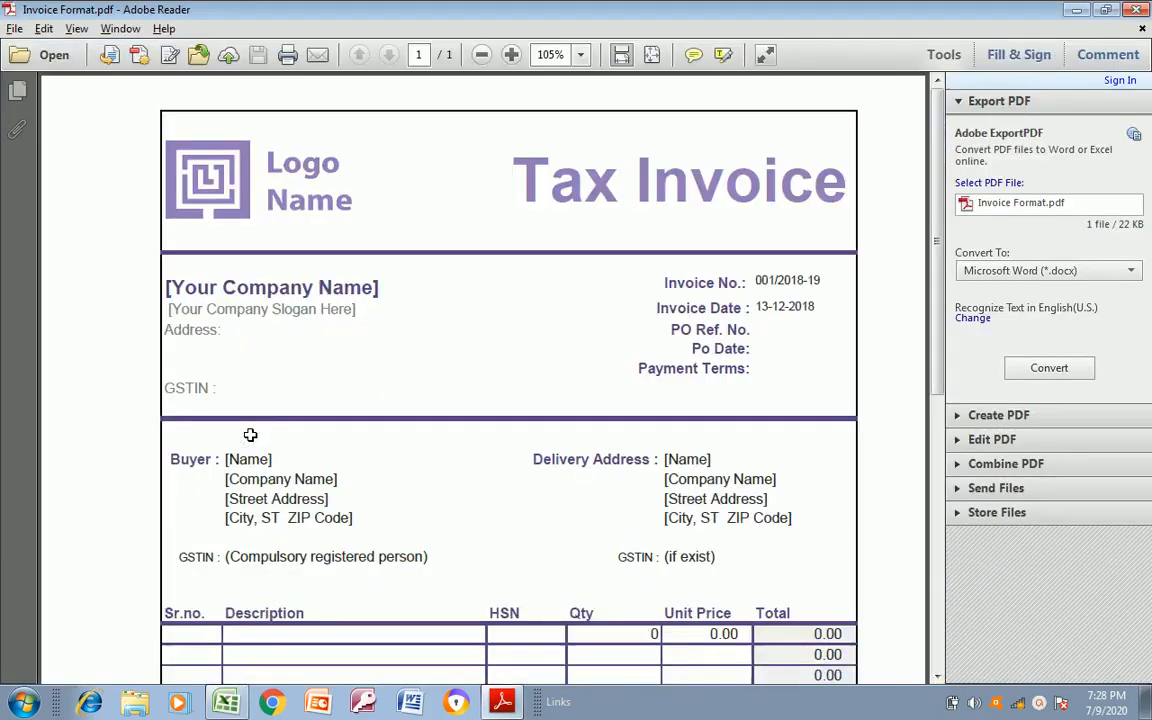
pyautogui.hotkey('alt', 'Tab')
pyautogui.press('Left')
pyautogui.press('Left')
pyautogui.hotkey('alt', 'Tab')
pyautogui.hotkey('alt', 'Tab')
pyautogui.press('Left')
pyautogui.hotkey('shift', 'Right')
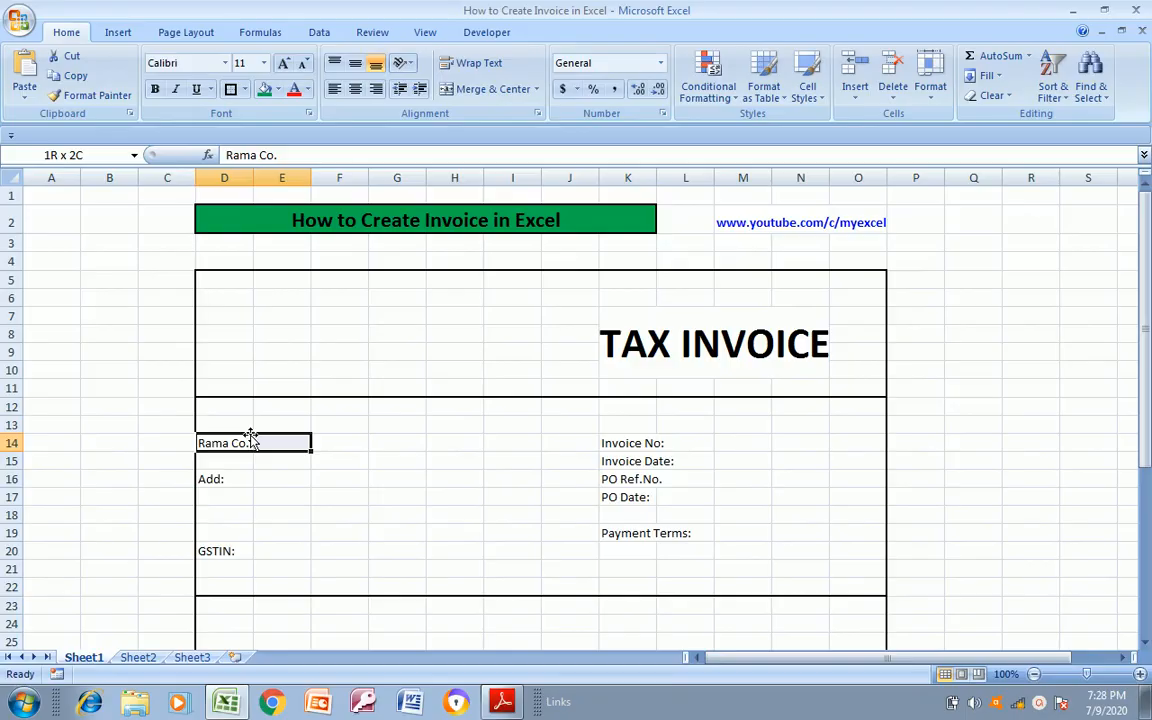
pyautogui.hotkey('shift', 'Right')
pyautogui.hotkey('shift', 'Right')
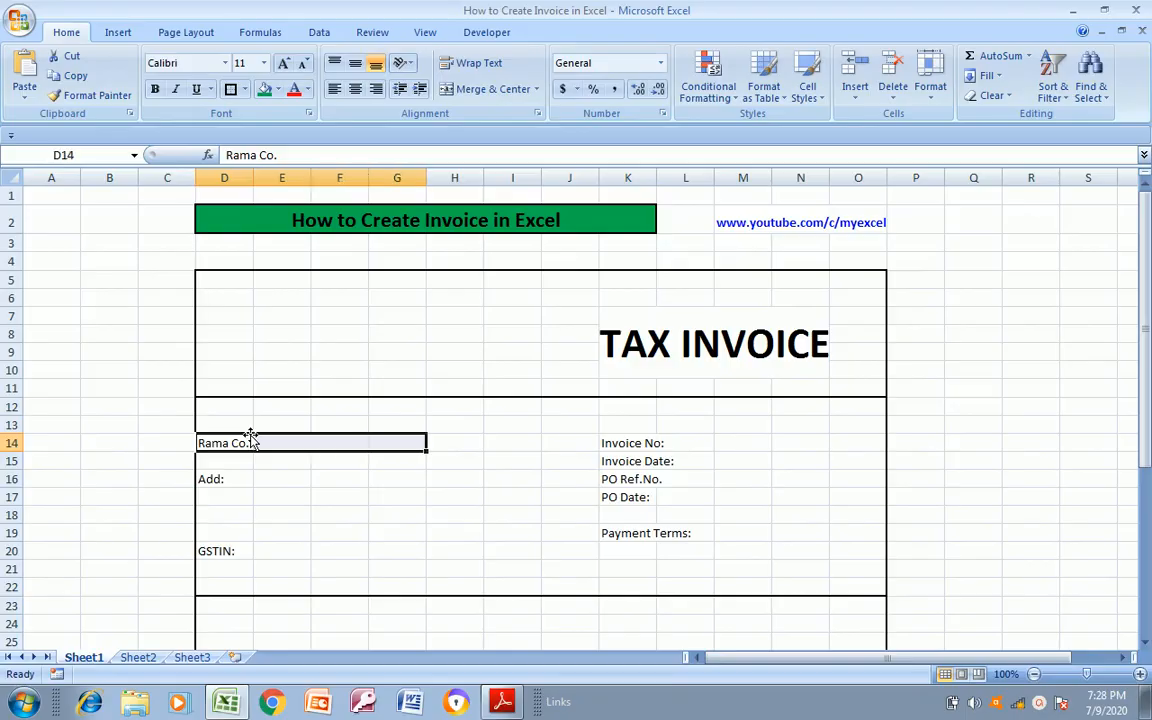
pyautogui.click(508, 90)
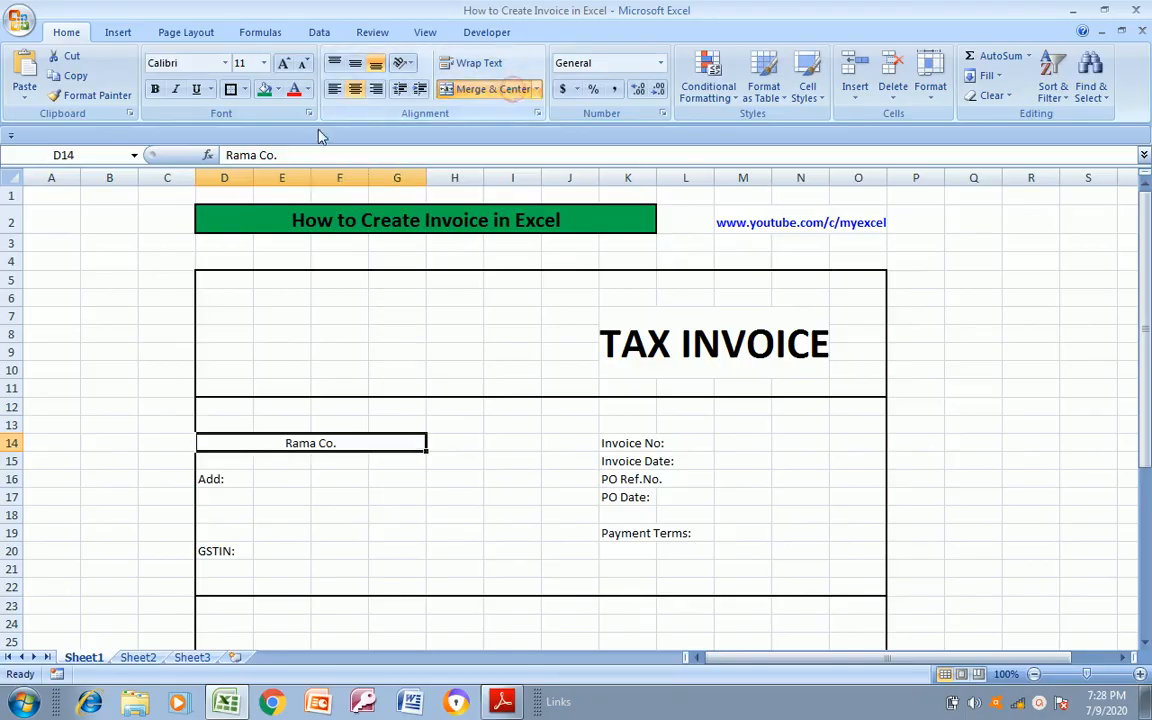
# Format the company name Rama Co. as bold at font size 16
pyautogui.click(263, 63)
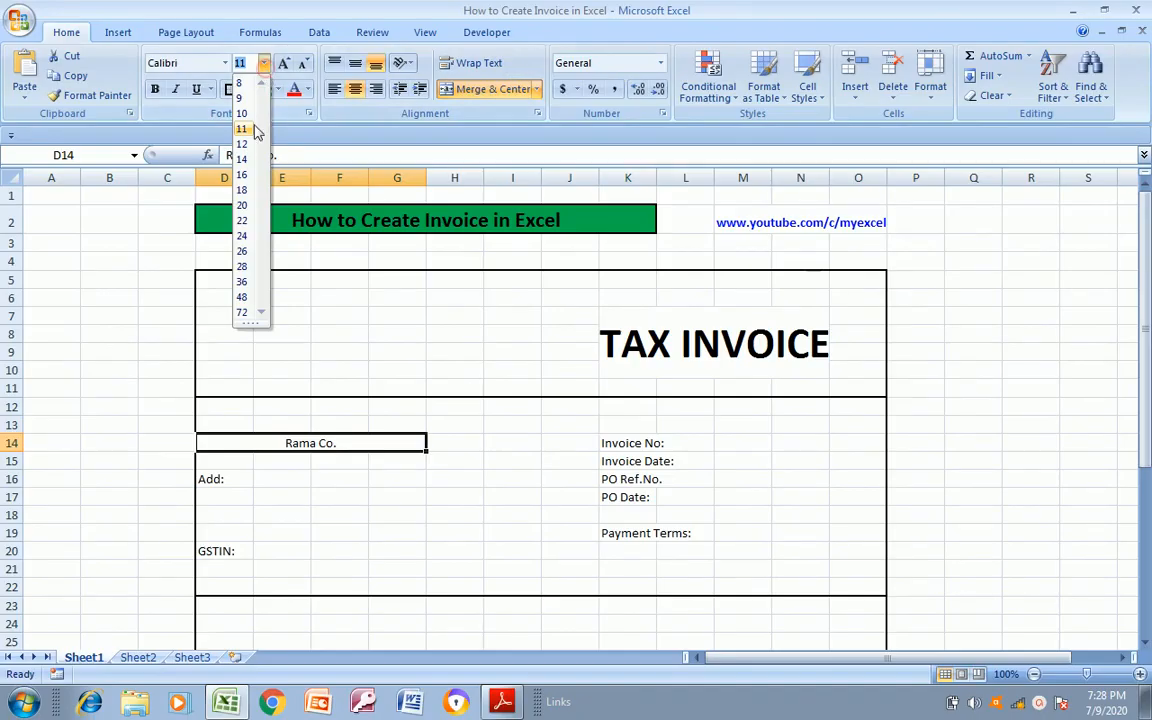
pyautogui.click(243, 175)
pyautogui.click(155, 89)
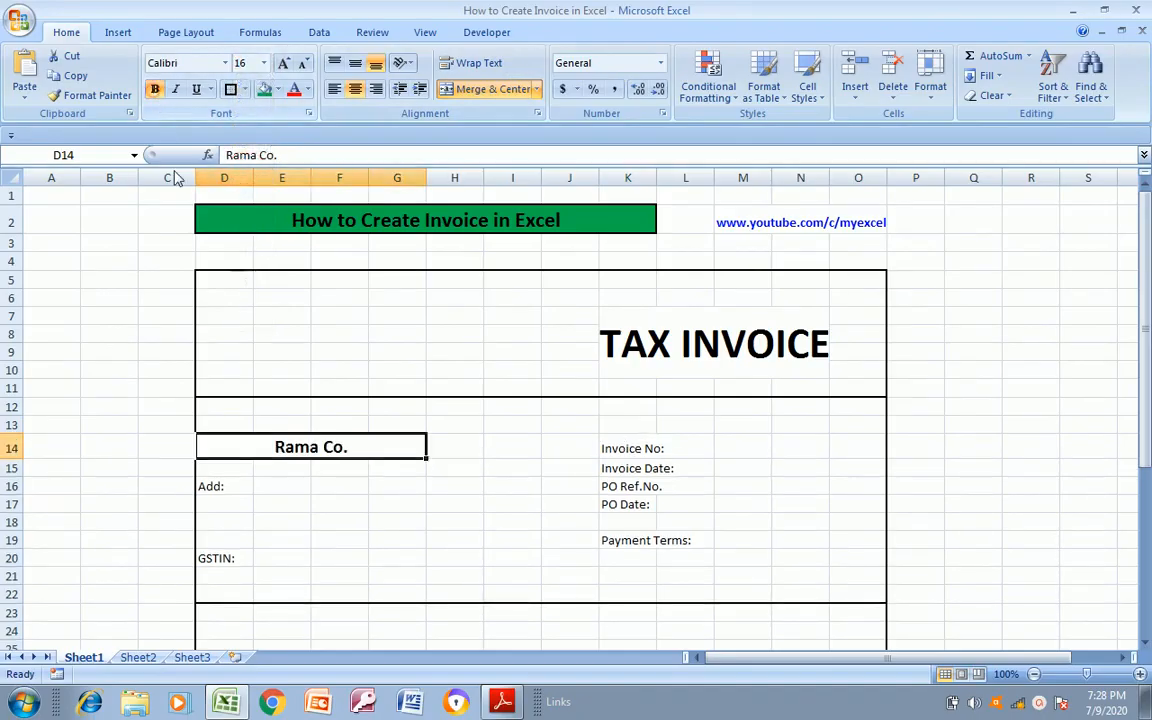
# Format the address and GSTIN block D16:F20 as bold at font size 12
pyautogui.click(220, 488)
pyautogui.hotkey('shift', 'Down')
pyautogui.hotkey('shift', 'Down')
pyautogui.hotkey('shift', 'Down')
pyautogui.hotkey('shift', 'Down')
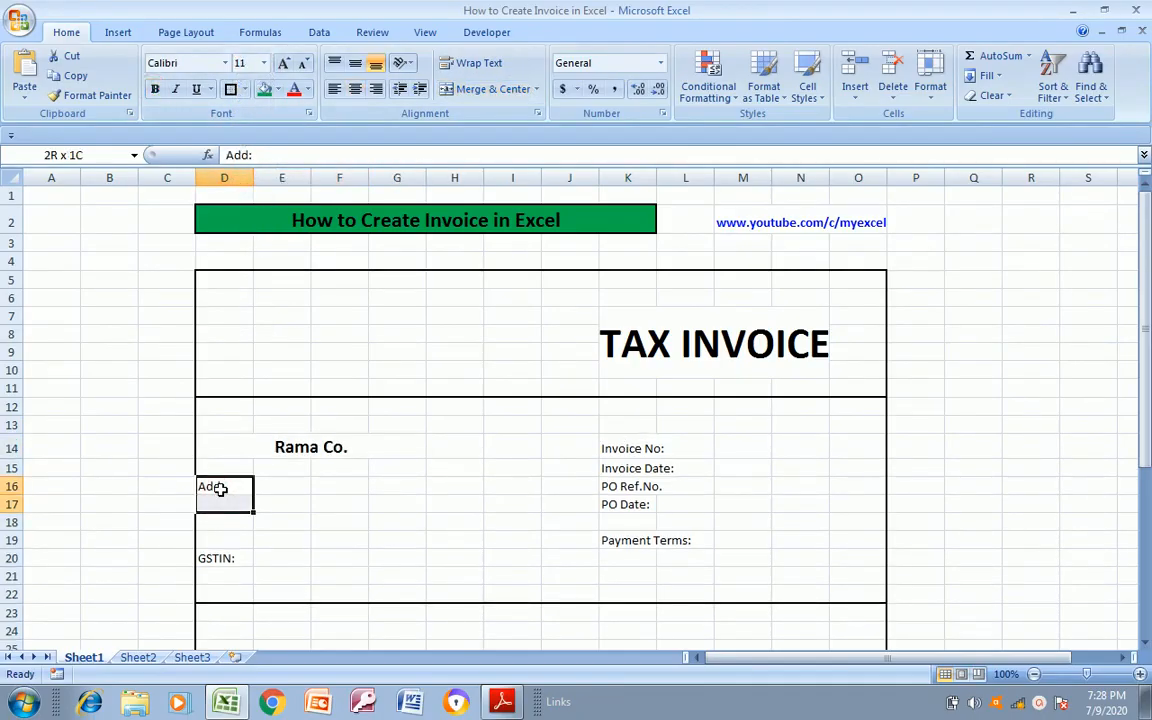
pyautogui.hotkey('shift', 'Right')
pyautogui.hotkey('shift', 'Right')
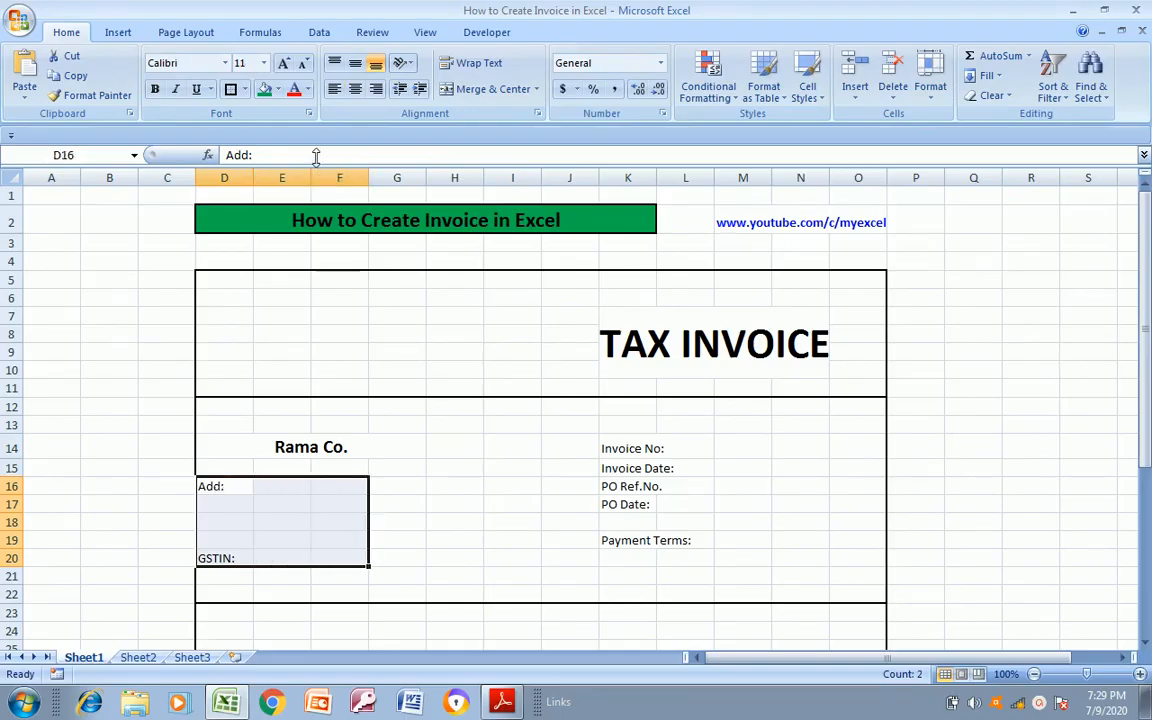
pyautogui.click(264, 63)
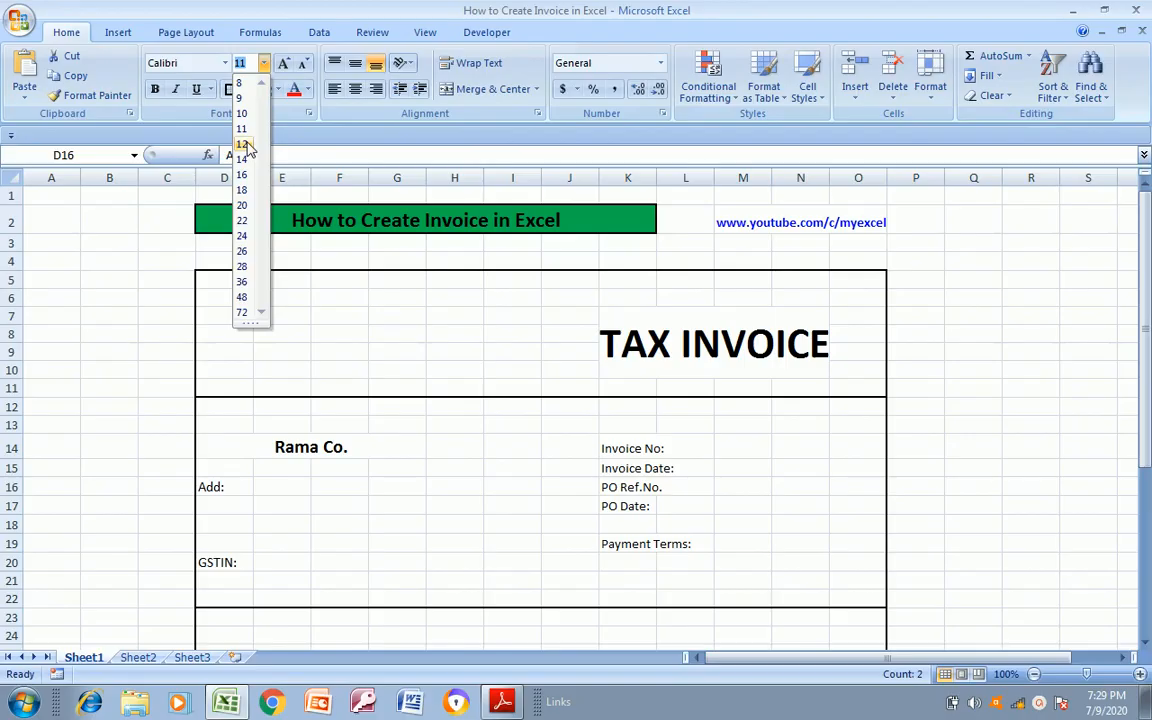
pyautogui.click(244, 146)
pyautogui.hotkey('ctrl', 'b')
# Format the invoice detail labels in K14:K19 as bold at font size 12
pyautogui.click(658, 450)
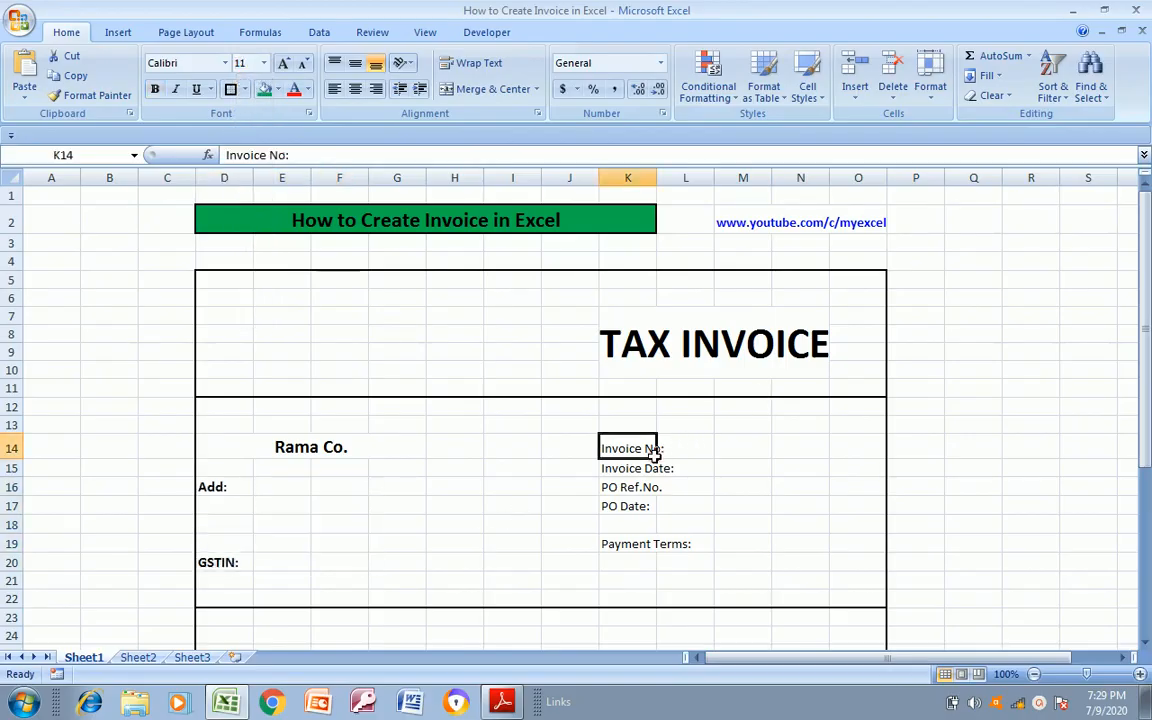
pyautogui.hotkey('alt', 'Tab')
pyautogui.hotkey('alt', 'Tab')
pyautogui.moveTo(655, 457); pyautogui.dragTo(650, 544)
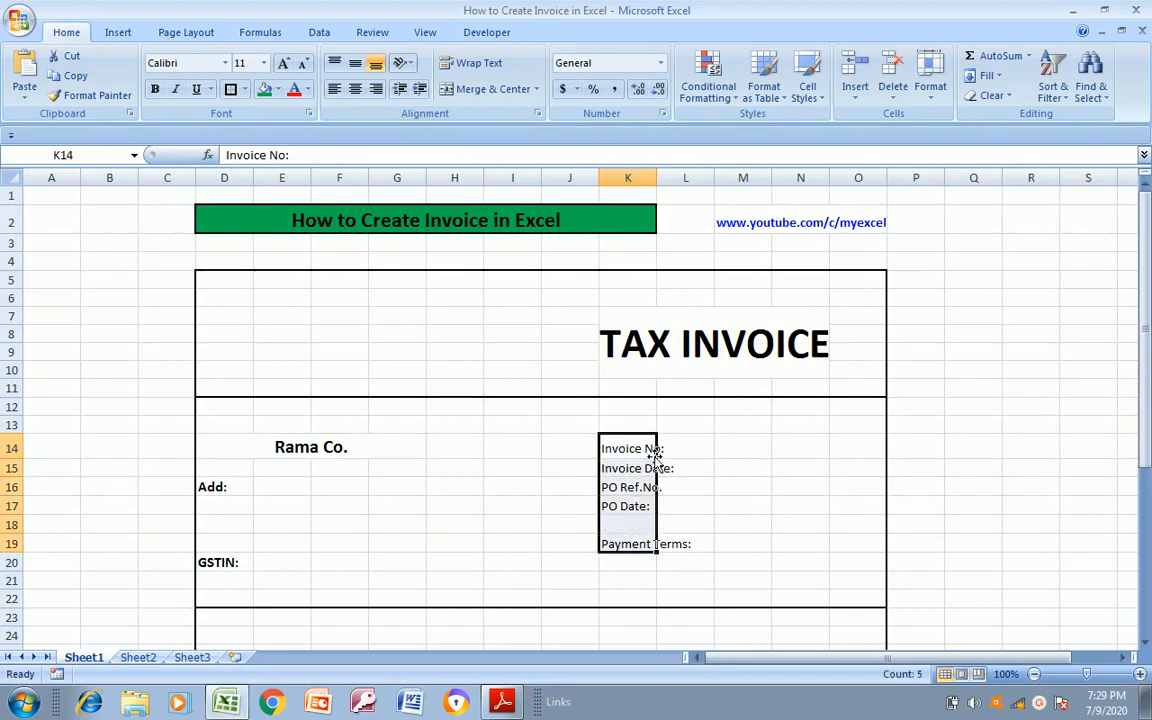
pyautogui.click(263, 63)
pyautogui.click(241, 159)
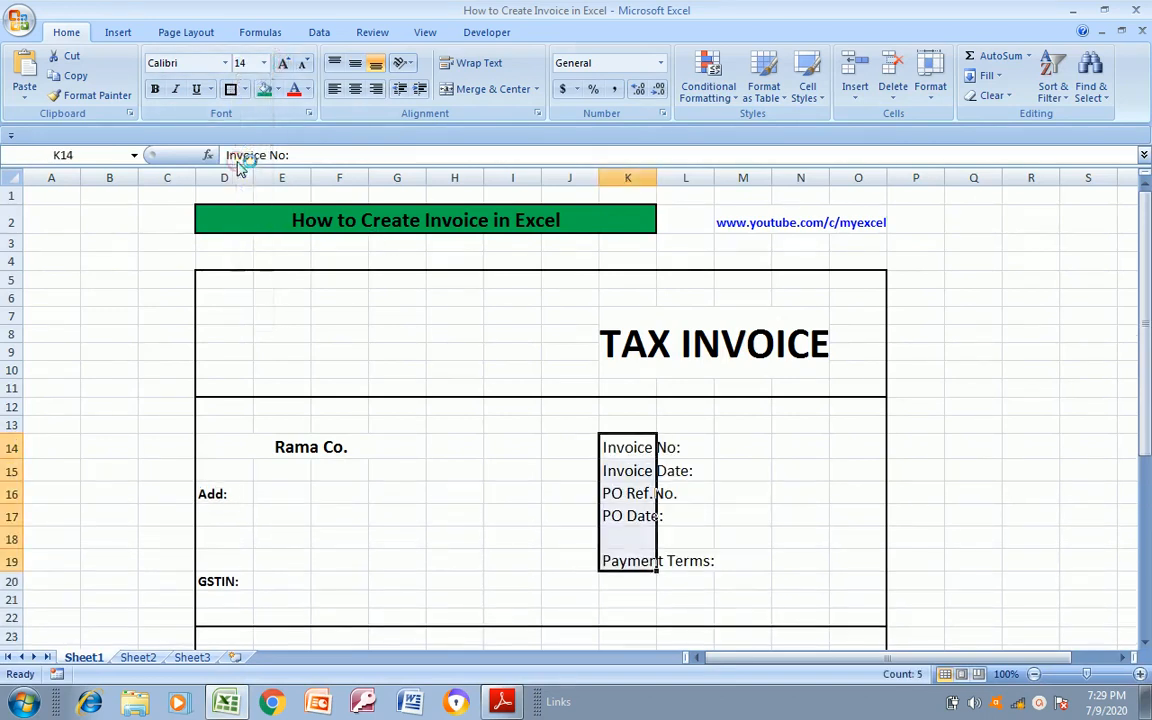
pyautogui.click(264, 63)
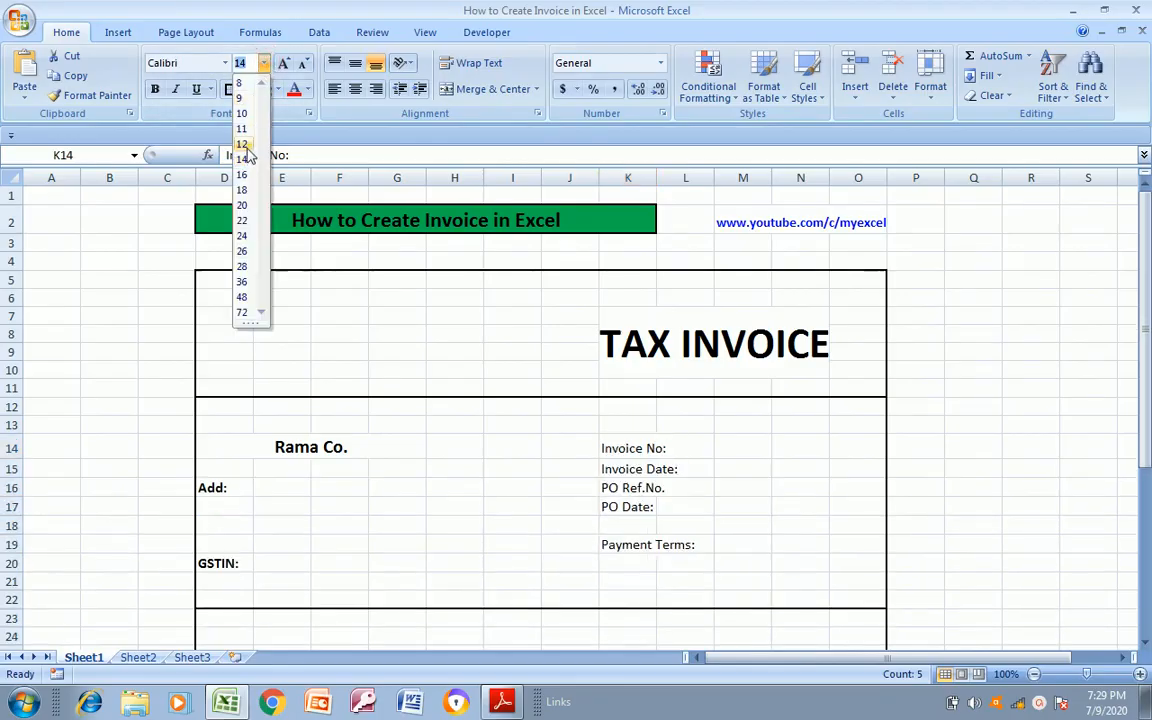
pyautogui.click(248, 157)
pyautogui.hotkey('ctrl', 'b')
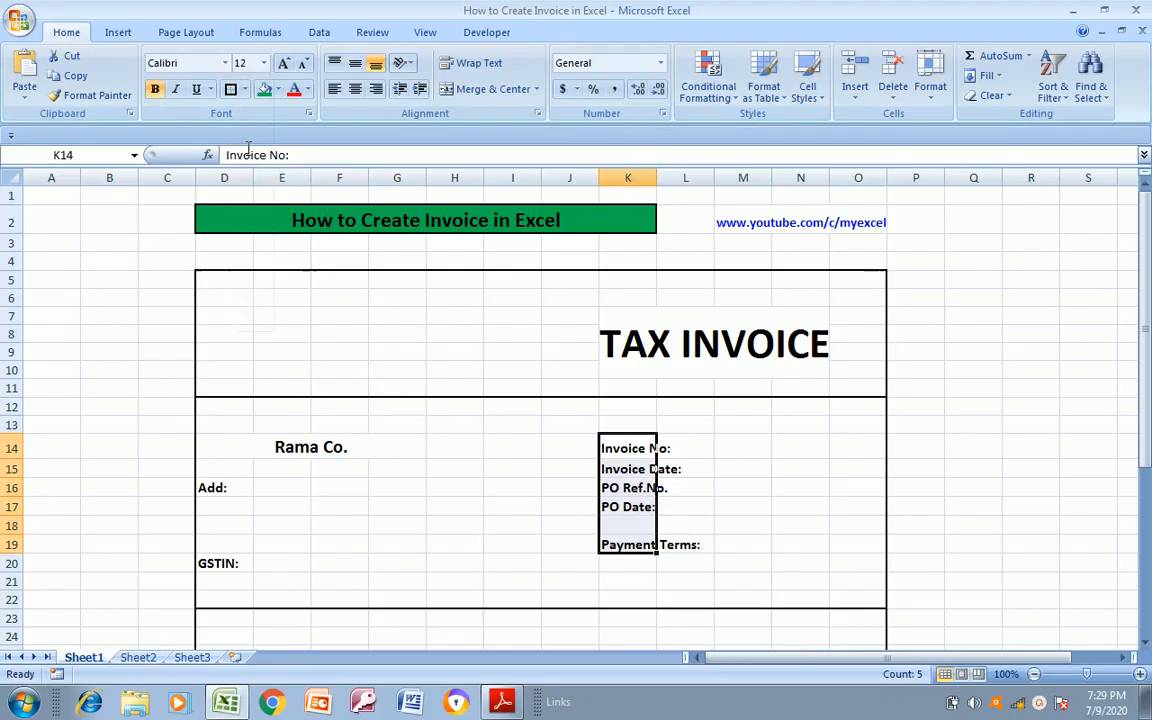
pyautogui.click(718, 486)
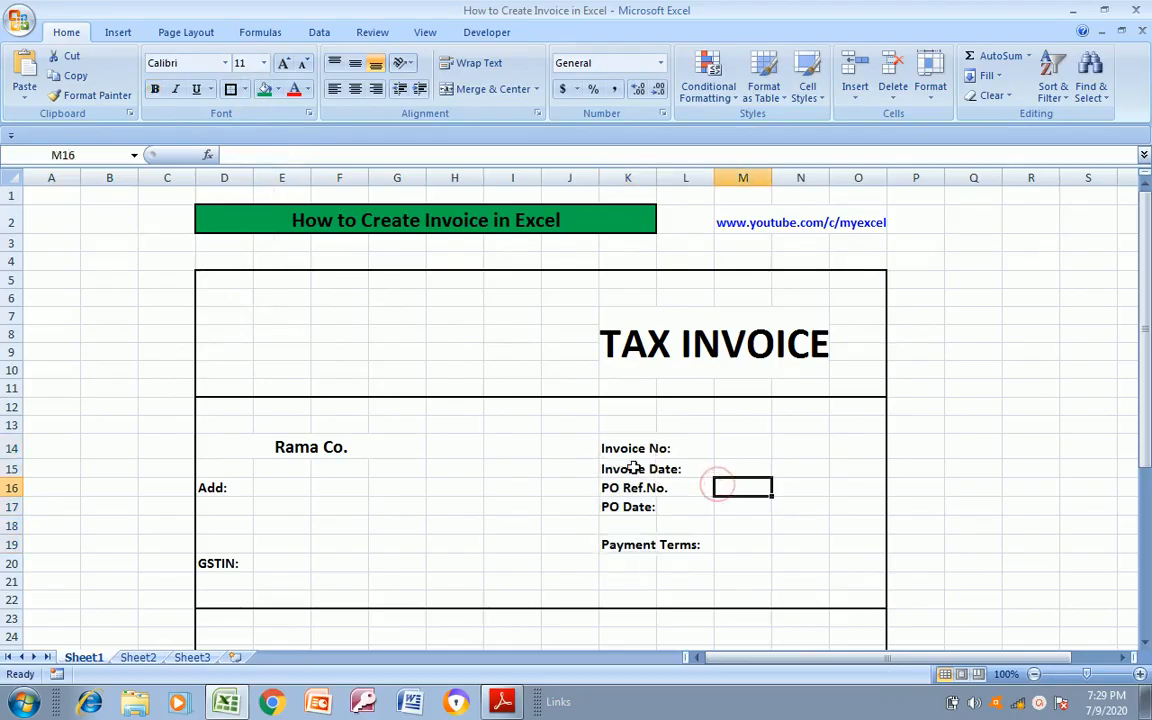
pyautogui.click(229, 563)
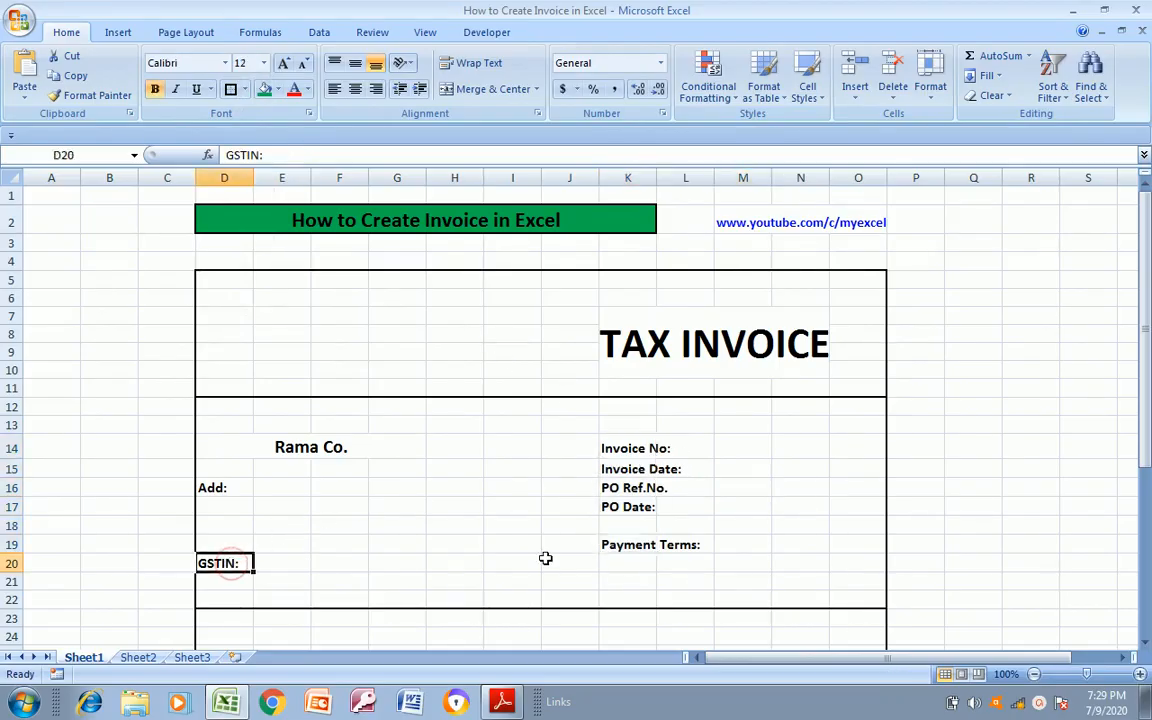
pyautogui.click(626, 469)
pyautogui.click(634, 447)
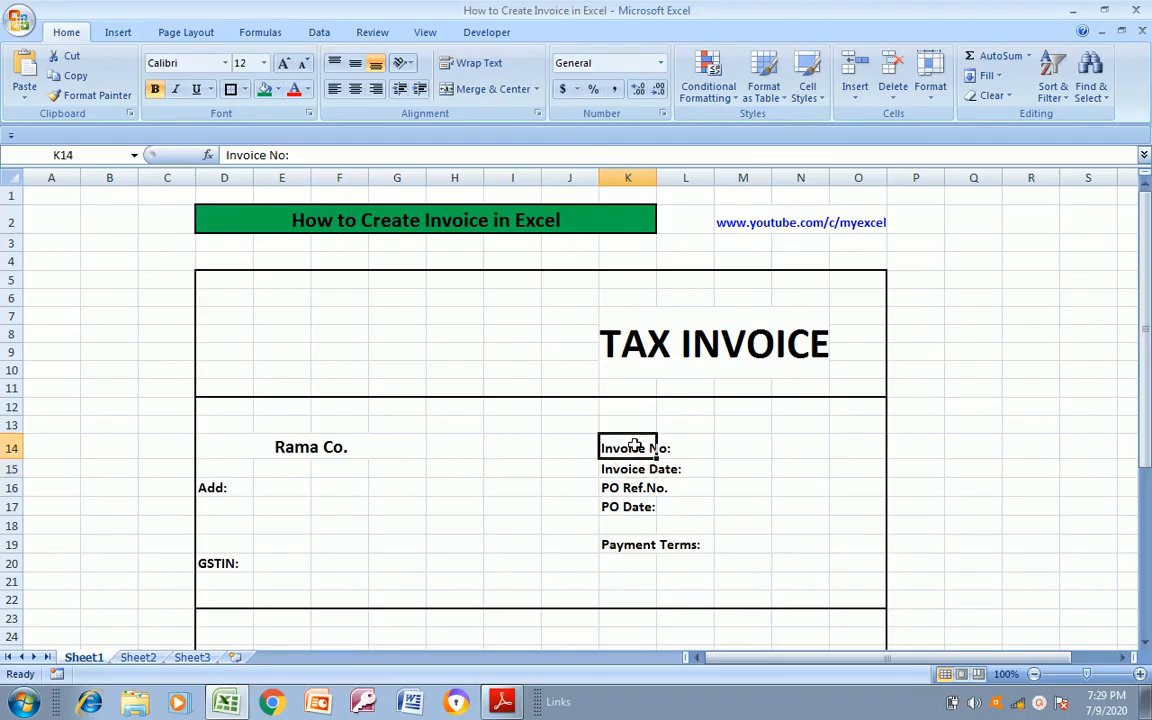
pyautogui.click(234, 558)
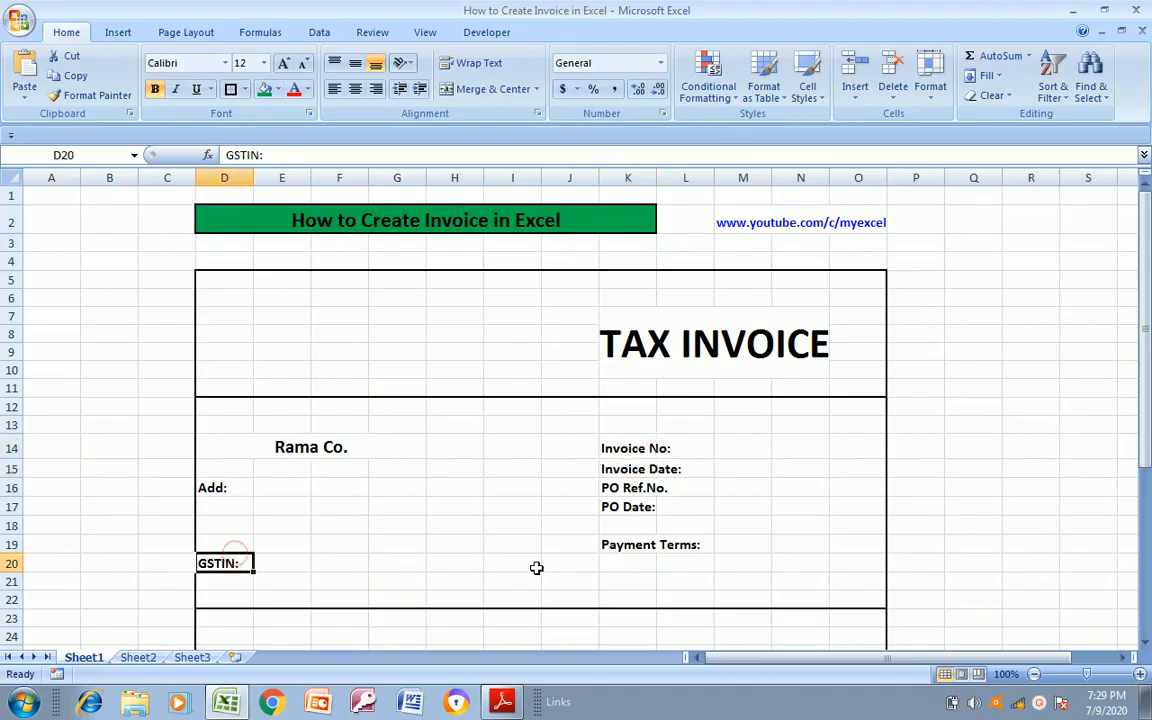
pyautogui.click(680, 543)
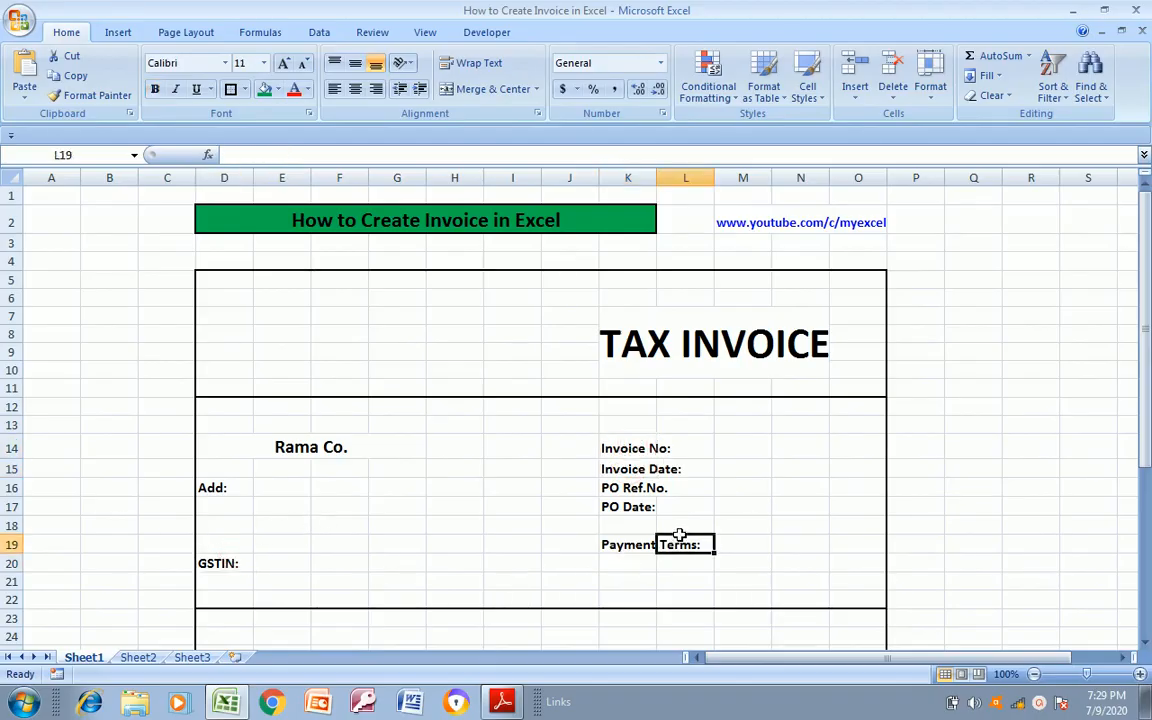
# Merge and center the Invoice No, Invoice Date and PO Ref.No. labels across columns K and L, each row separately
pyautogui.click(616, 440)
pyautogui.hotkey('shift', 'Right')
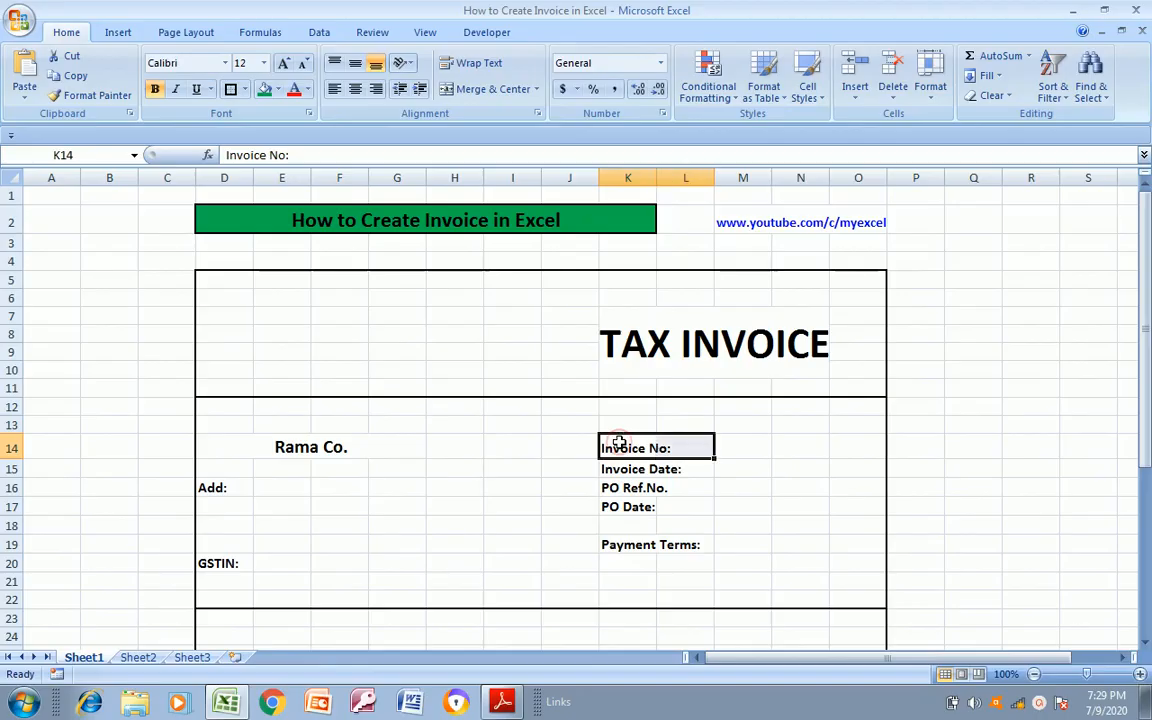
pyautogui.click(487, 90)
pyautogui.click(630, 481)
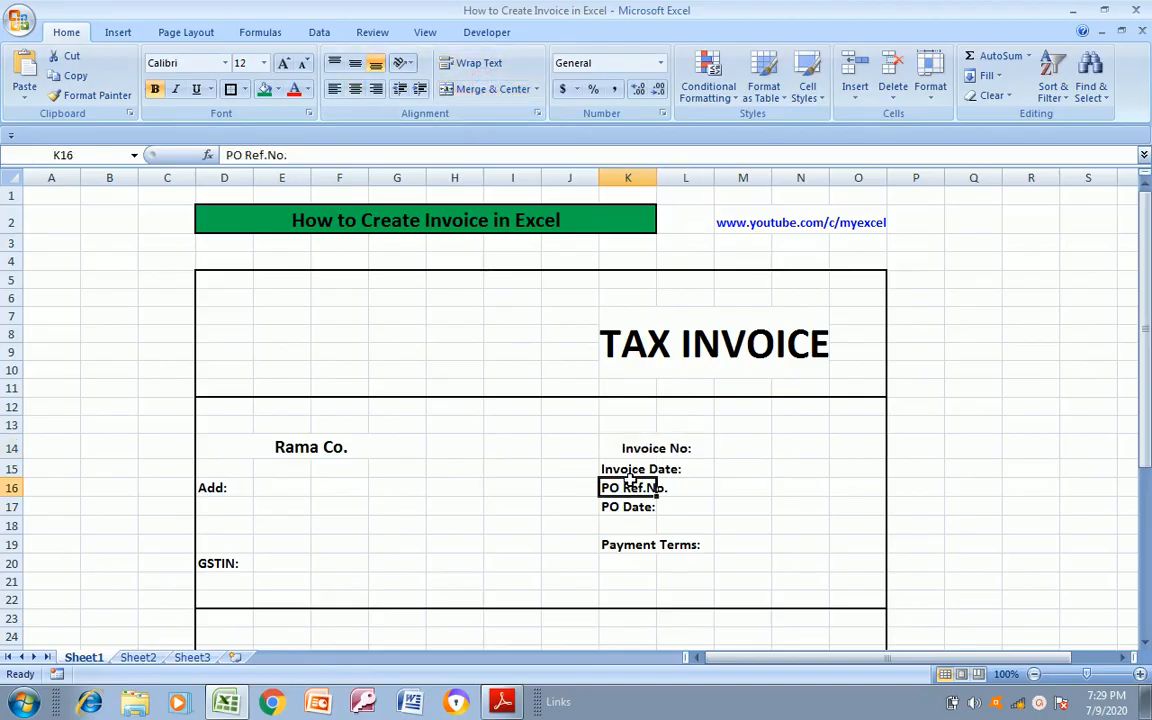
pyautogui.moveTo(628, 470); pyautogui.dragTo(690, 472)
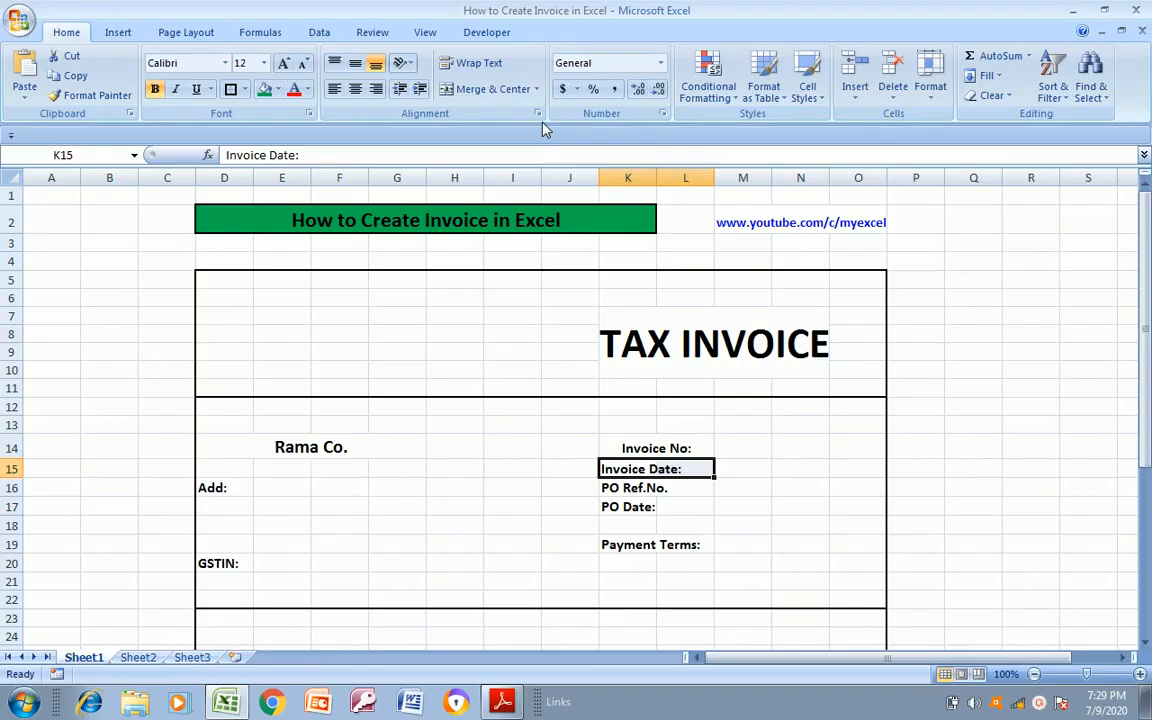
pyautogui.click(493, 90)
pyautogui.click(631, 489)
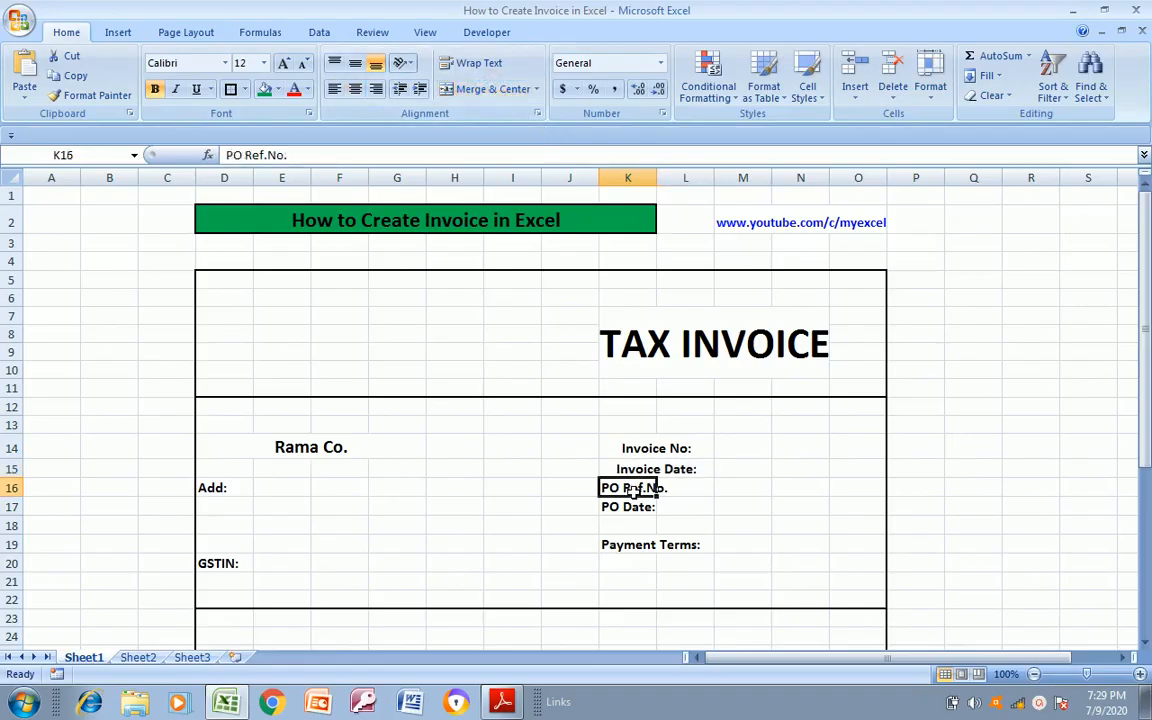
pyautogui.click(492, 89)
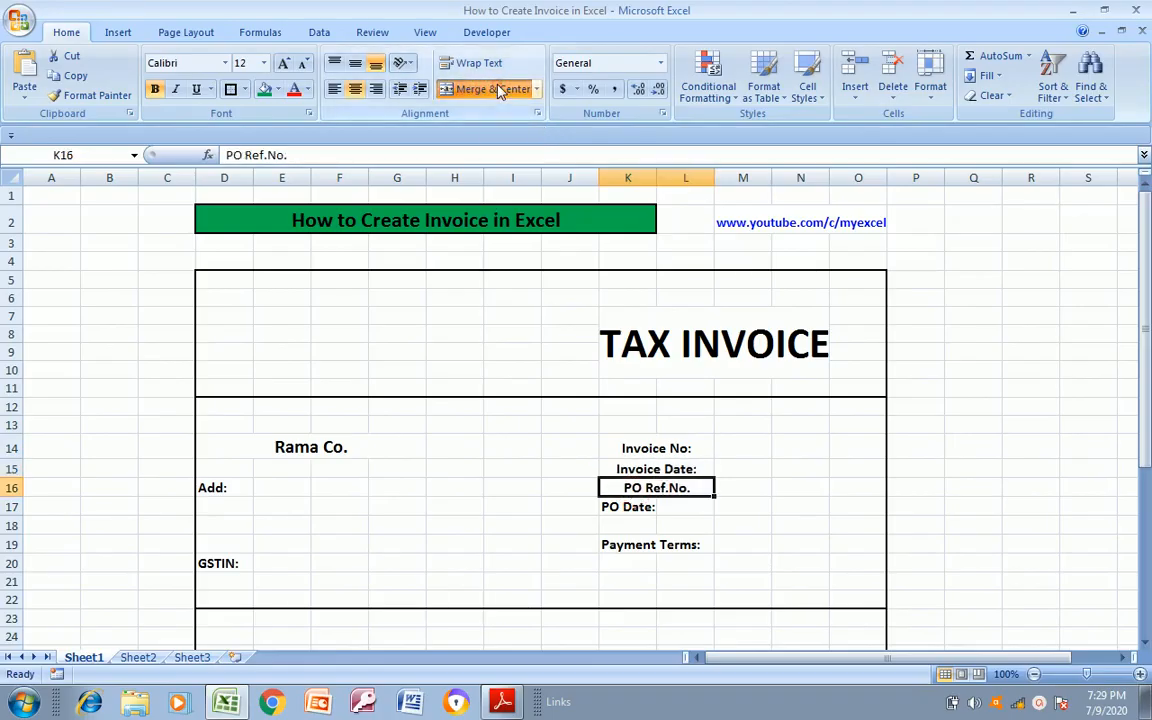
# Merge and center the PO Date and Payment Terms labels across columns K and L, each row separately
pyautogui.click(635, 518)
pyautogui.press('Up')
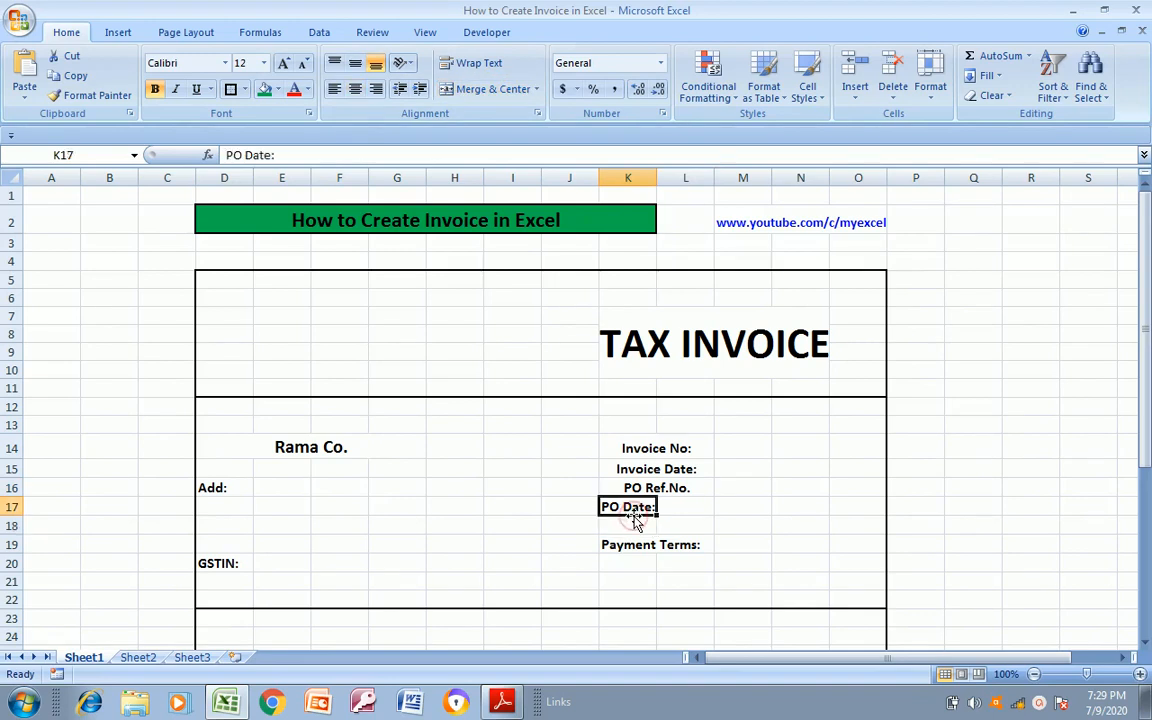
pyautogui.hotkey('shift', 'Right')
pyautogui.click(490, 90)
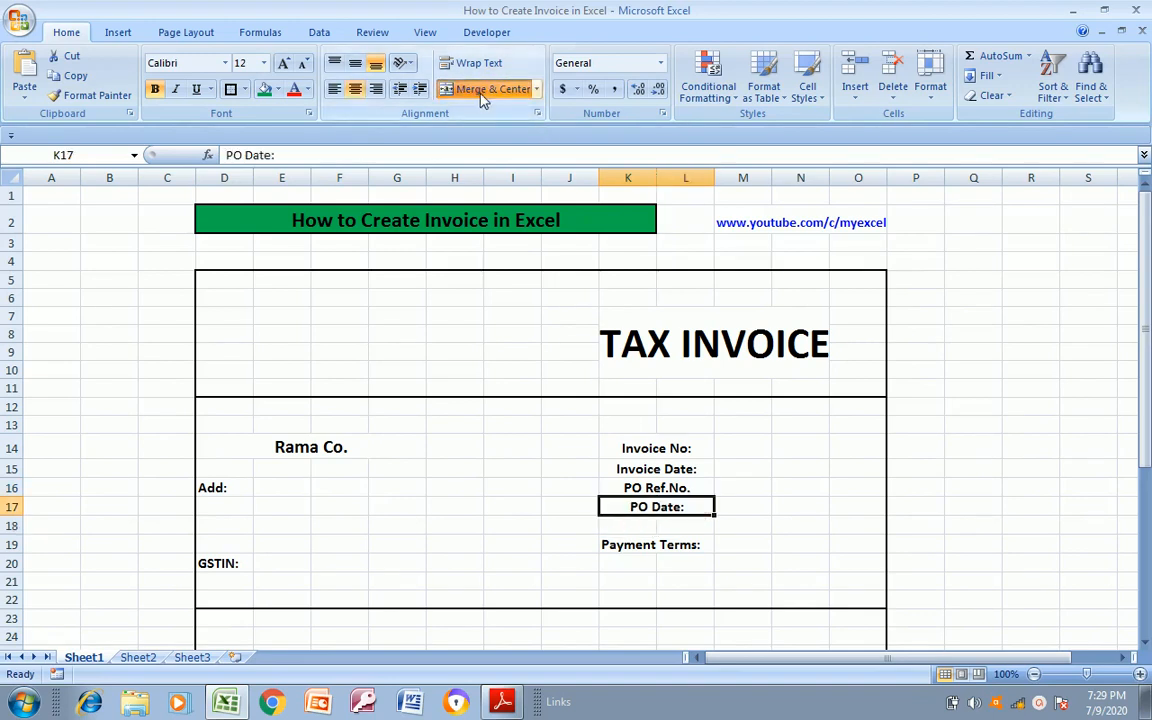
pyautogui.click(630, 545)
pyautogui.hotkey('shift', 'Right')
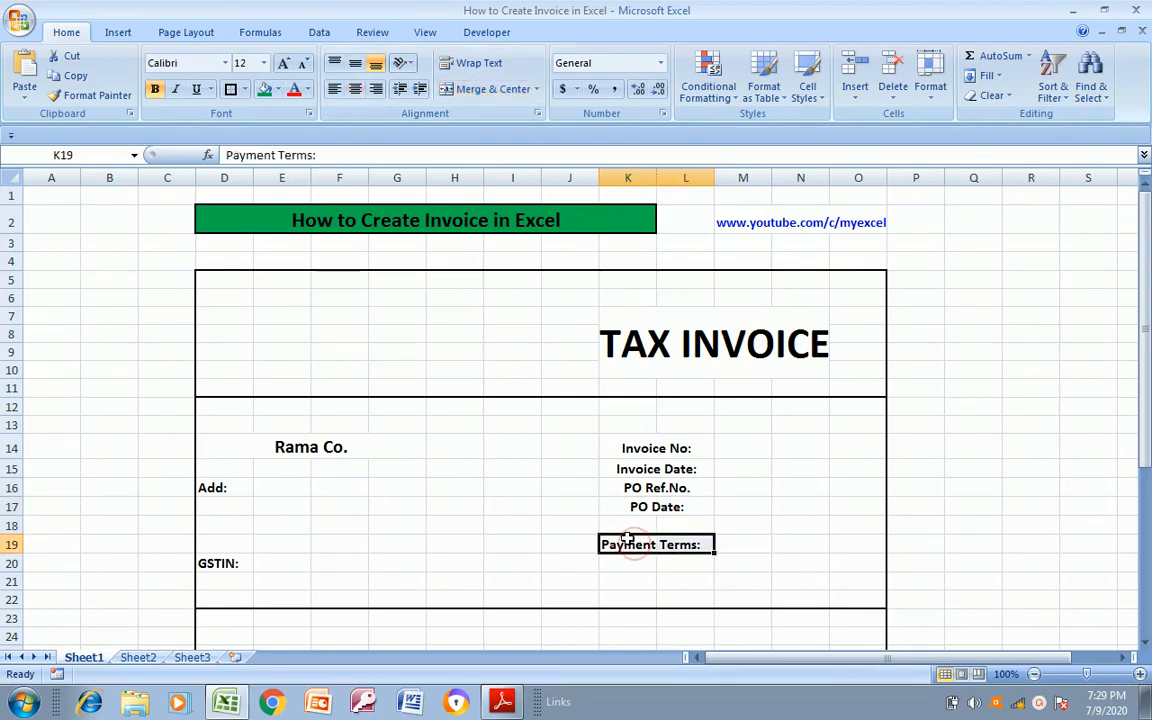
pyautogui.click(490, 89)
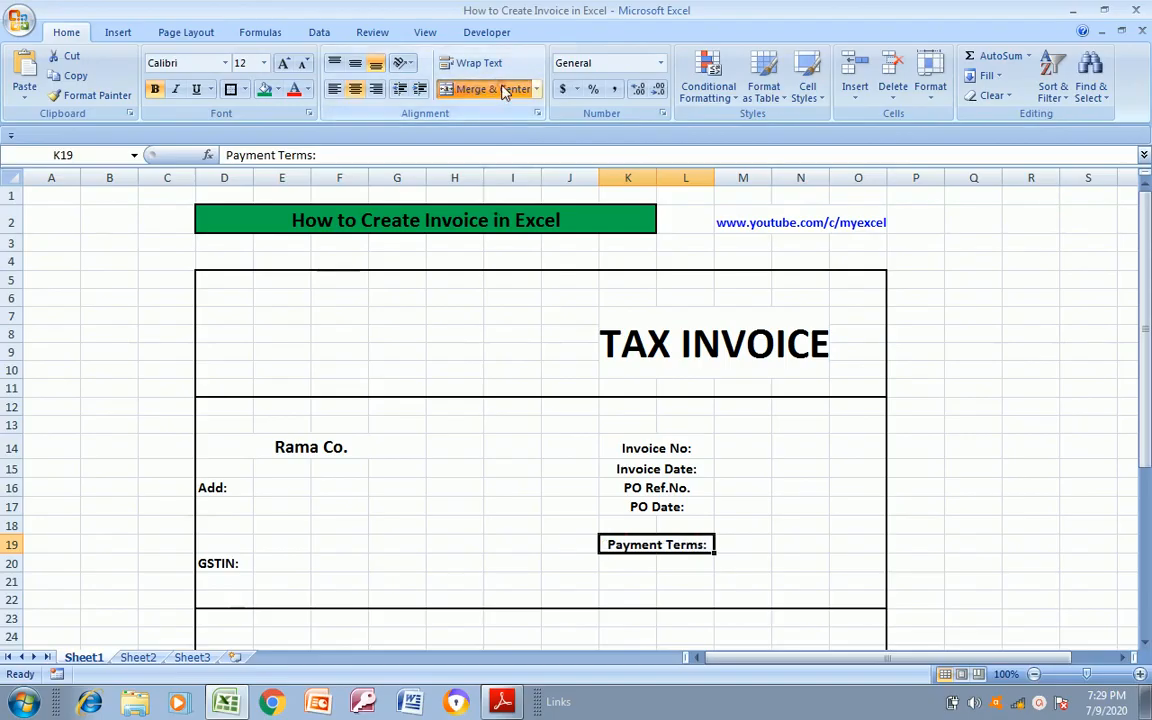
# Enter the label Buyer: in D25 of the third invoice section, following the layout in Invoice Format.pdf
pyautogui.click(745, 451)
pyautogui.press('Left')
pyautogui.hotkey('alt', 'Tab')
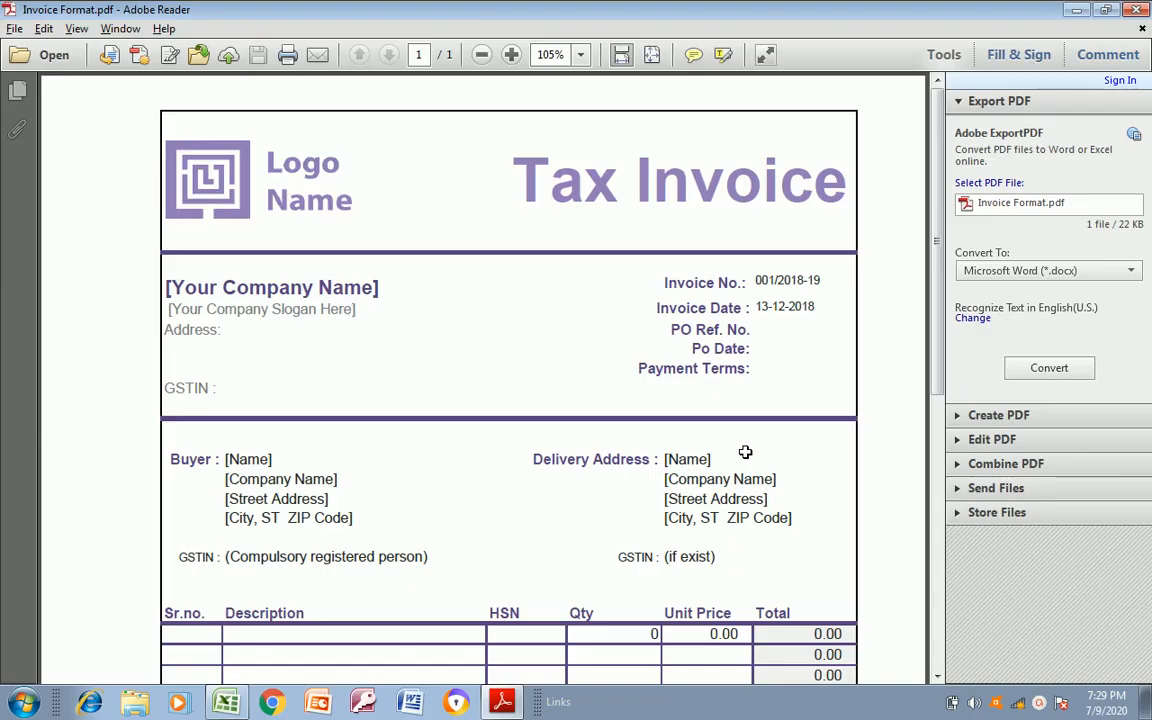
pyautogui.hotkey('alt', 'Tab')
pyautogui.press('Down')
pyautogui.press('Down')
pyautogui.press('Down')
pyautogui.press('Down')
pyautogui.press('Down')
pyautogui.press('Down')
pyautogui.press('Down')
pyautogui.press('Down')
pyautogui.press('Down')
pyautogui.press('Down')
pyautogui.press('Down')
pyautogui.press('Down')
pyautogui.press('Down')
pyautogui.press('Down')
pyautogui.press('Down')
pyautogui.press('Down')
pyautogui.press('Down')
pyautogui.press('Down')
pyautogui.press('Down')
pyautogui.press('Down')
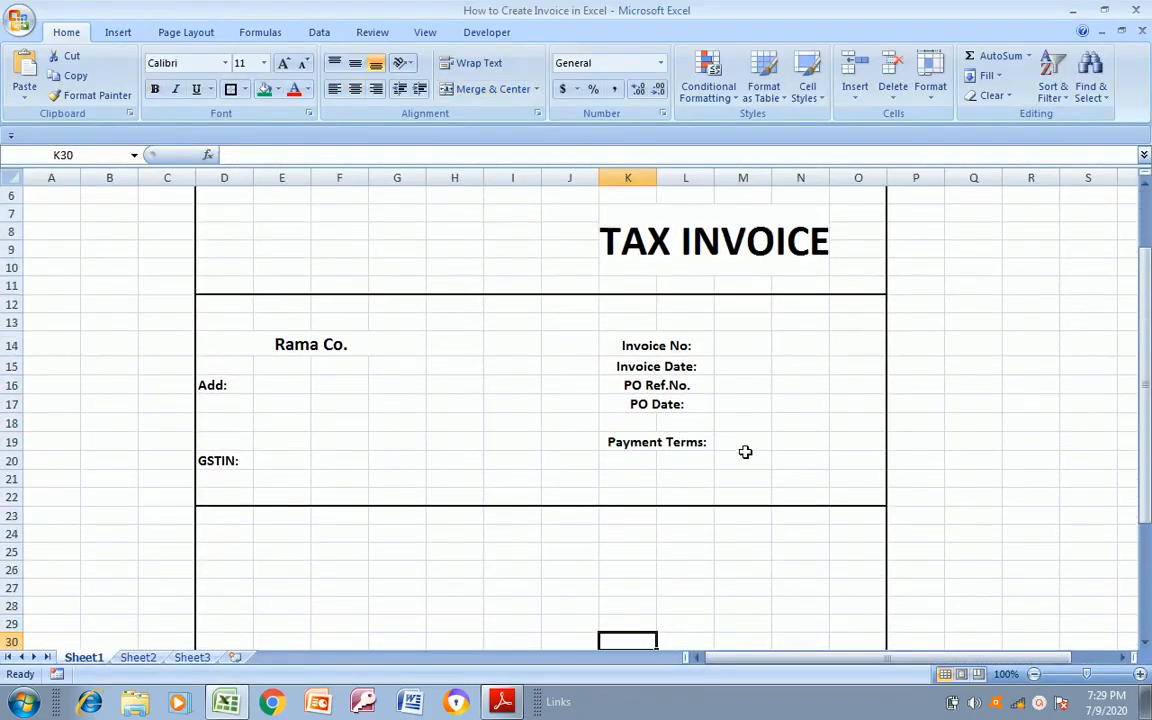
pyautogui.press('Up')
pyautogui.press('Up')
pyautogui.press('Up')
pyautogui.press('Up')
pyautogui.press('Up')
pyautogui.press('Up')
pyautogui.press('Up')
pyautogui.press('Up')
pyautogui.press('Up')
pyautogui.press('Up')
pyautogui.press('Up')
pyautogui.press('Up')
pyautogui.press('Up')
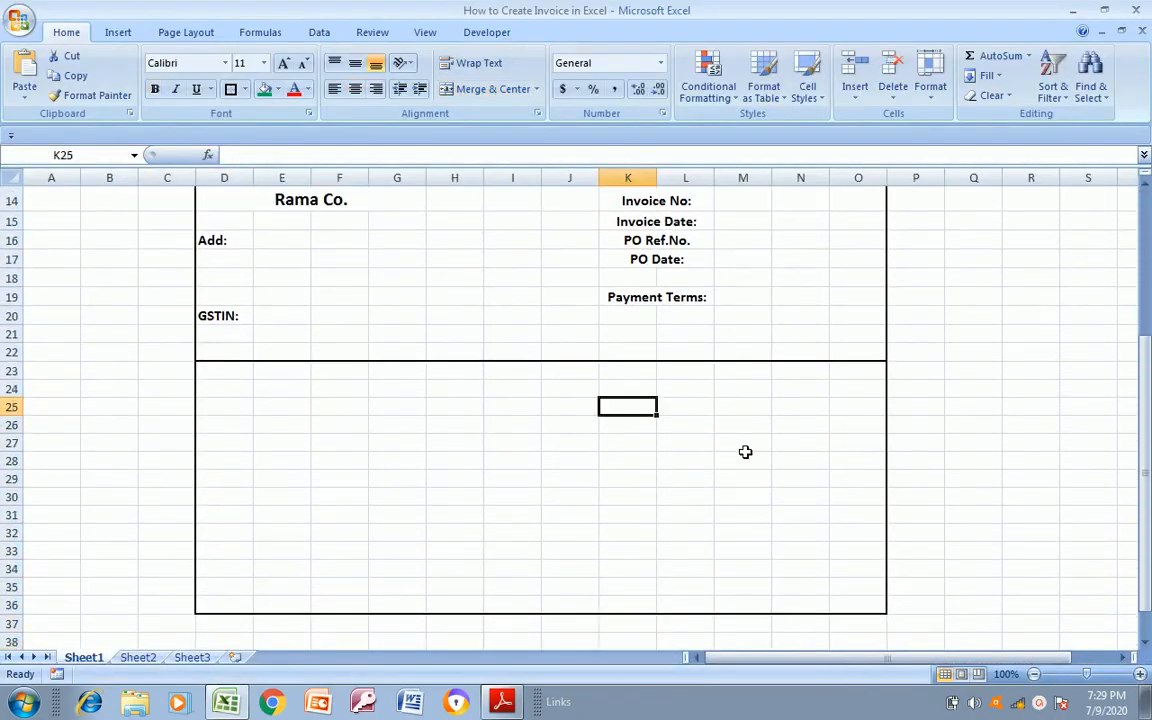
pyautogui.press('Left')
pyautogui.press('Left')
pyautogui.press('Left')
pyautogui.press('Left')
pyautogui.press('Left')
pyautogui.press('Left')
pyautogui.press('Left')
pyautogui.hotkey('alt', 'Tab')
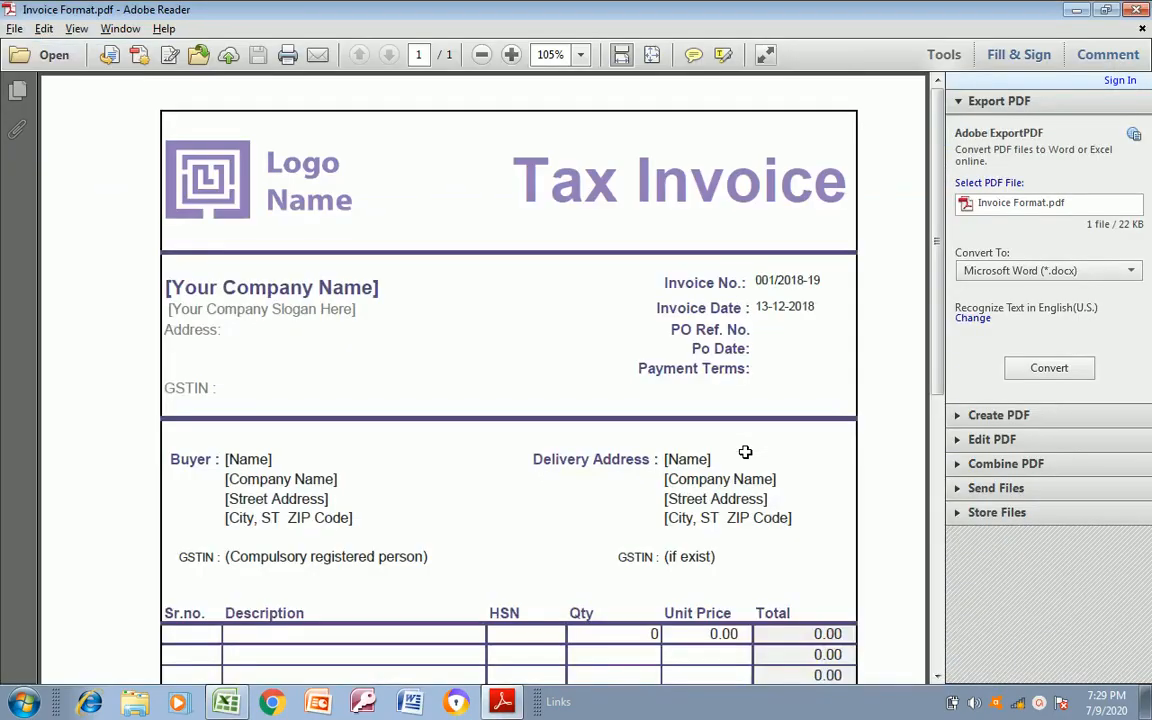
pyautogui.hotkey('alt', 'Tab')
pyautogui.write('B')
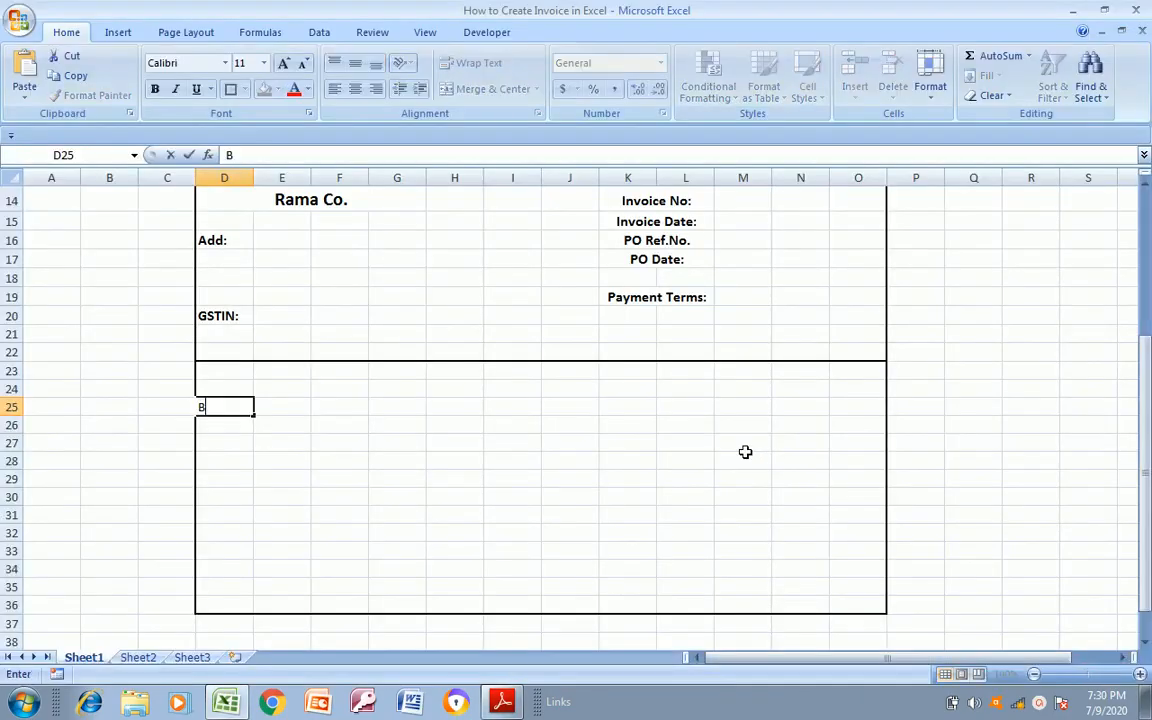
pyautogui.press('Return')
# Enter the label GSTIN in D32 below the buyer details, as in the PDF reference layout
pyautogui.hotkey('alt', 'Tab')
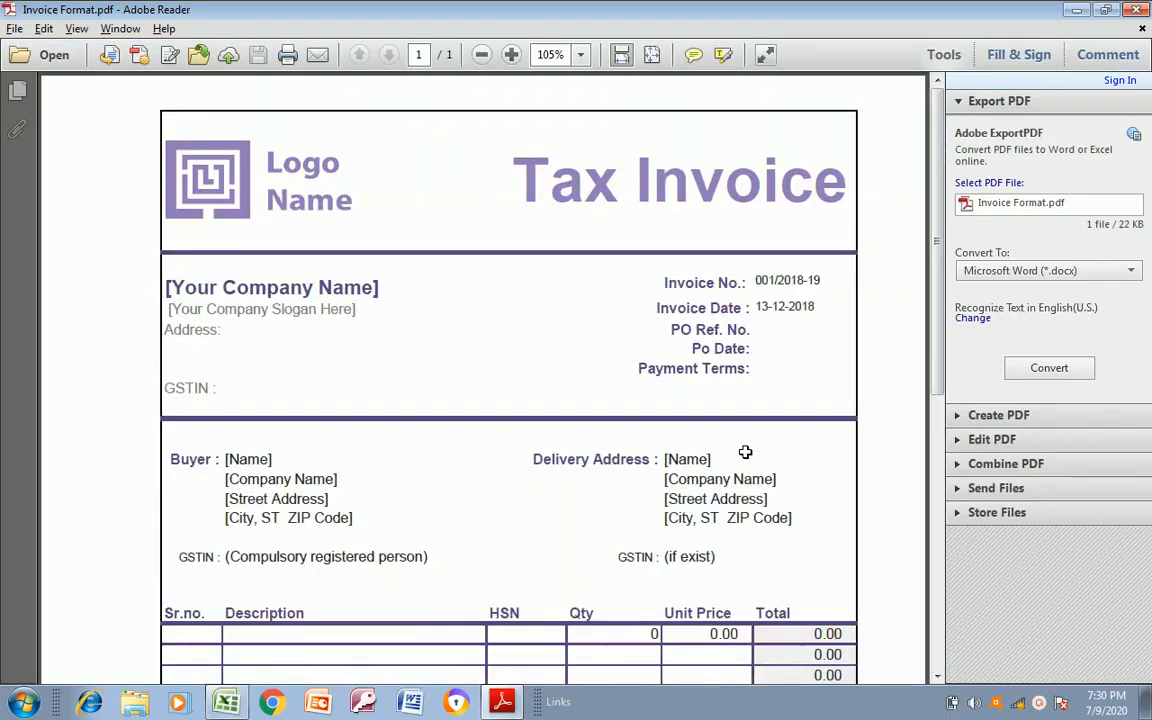
pyautogui.hotkey('alt', 'Tab')
pyautogui.press('Down')
pyautogui.press('Down')
pyautogui.press('Down')
pyautogui.press('Down')
pyautogui.press('Down')
pyautogui.hotkey('alt', 'Tab')
pyautogui.hotkey('alt', 'Tab')
pyautogui.press('Down')
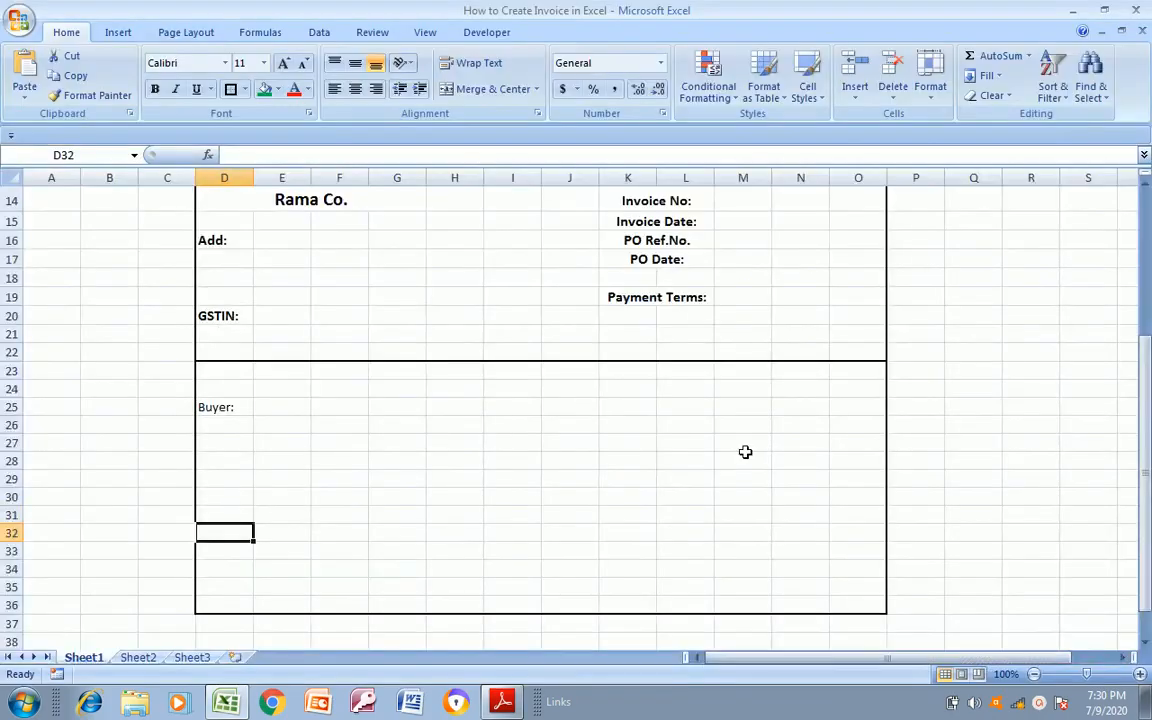
pyautogui.write('GS')
pyautogui.press('Return')
# Check the buyer section against Invoice Format.pdf and make the Buyer: label in D25 bold
pyautogui.press('Up')
pyautogui.hotkey('alt', 'Tab')
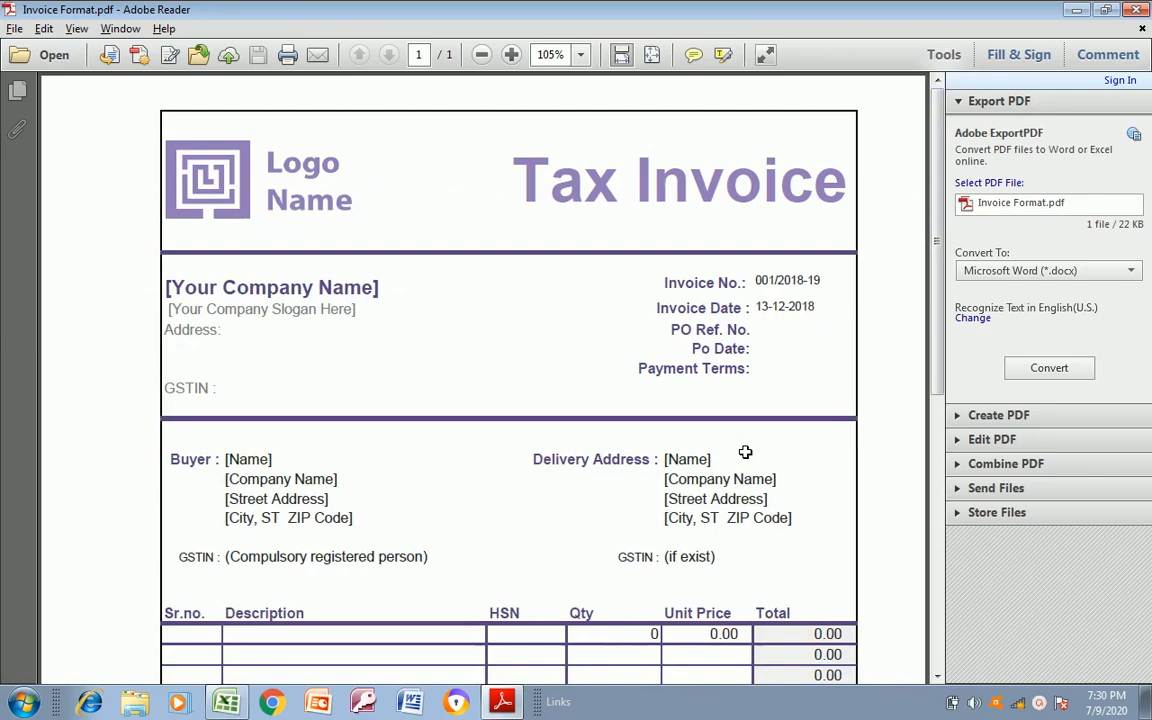
pyautogui.hotkey('alt', 'Tab')
pyautogui.press('Up')
pyautogui.press('Up')
pyautogui.press('Up')
pyautogui.press('Up')
pyautogui.press('Up')
pyautogui.press('Up')
pyautogui.press('Up')
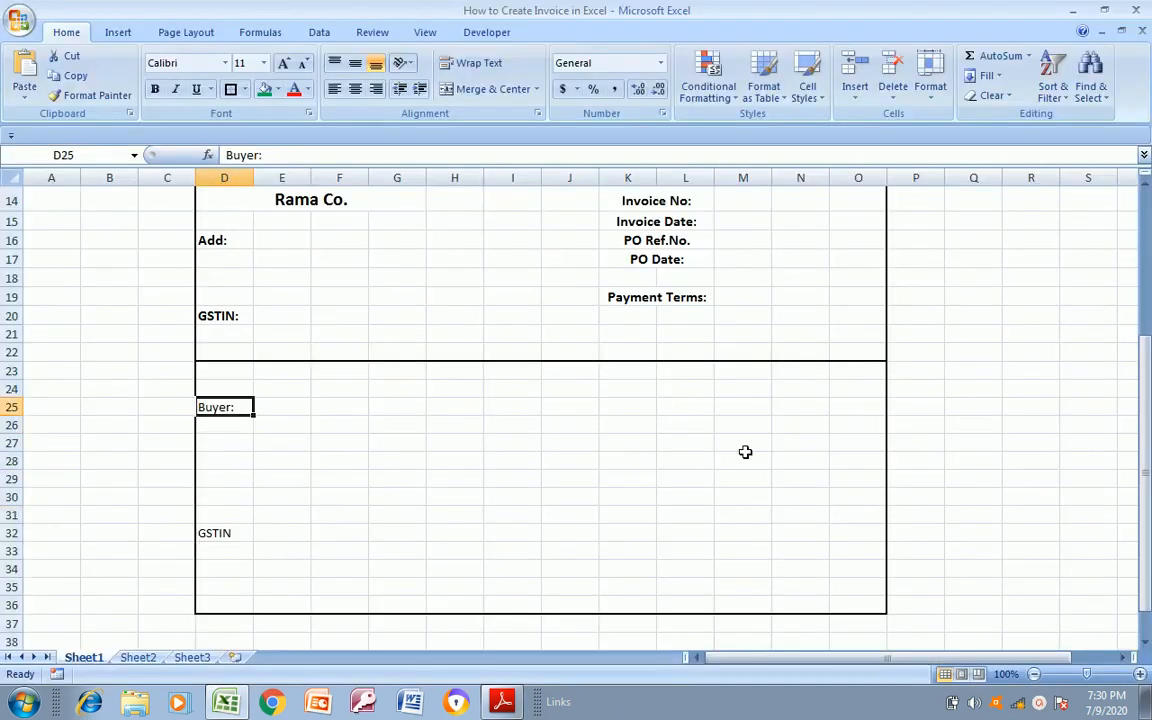
# Enter Manoj & Co. as the buyer's company name in E25
pyautogui.press('Right')
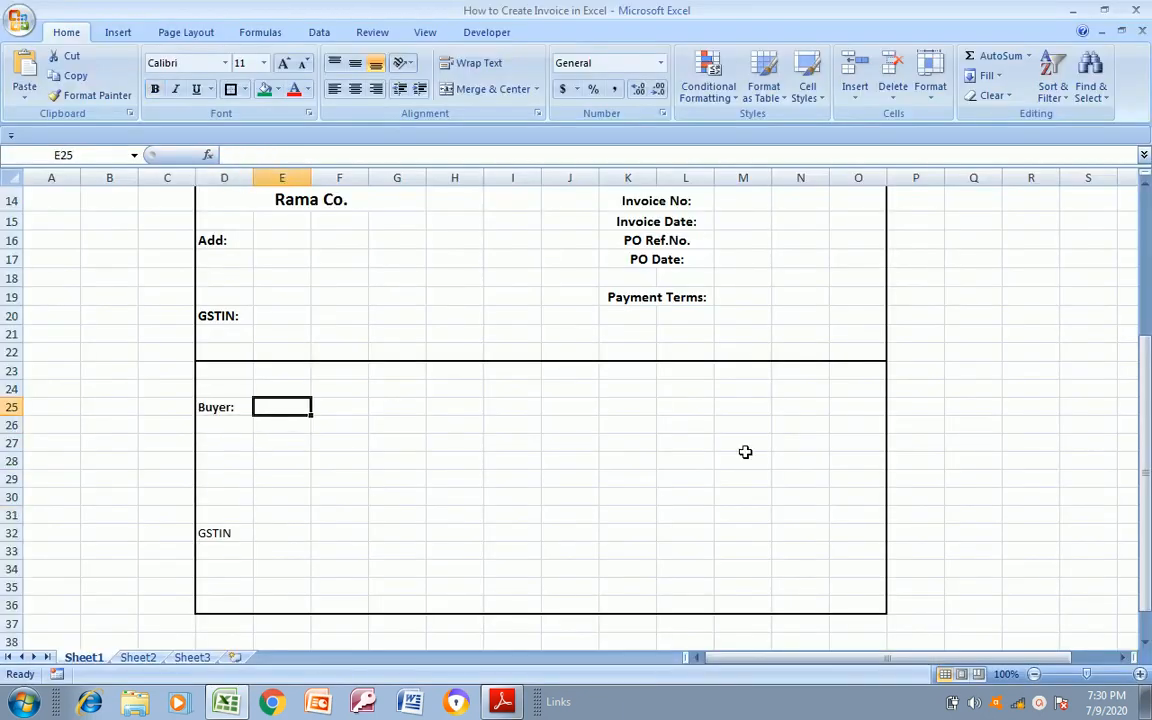
pyautogui.write('Manoj & Co.')
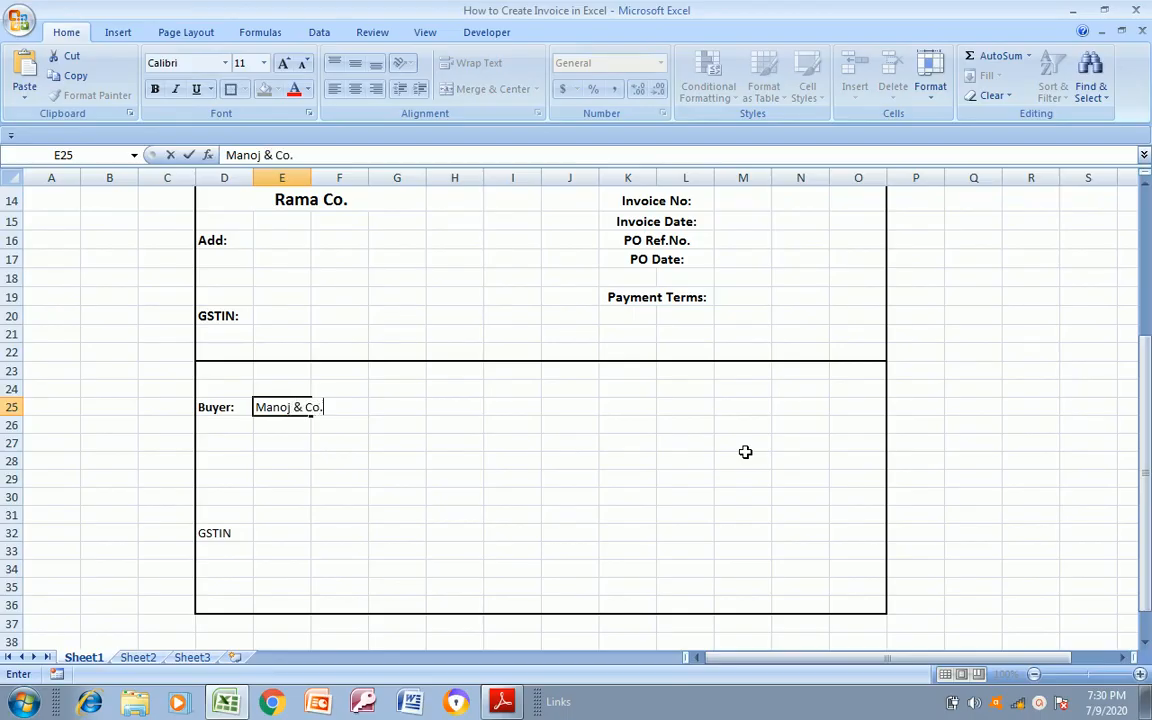
pyautogui.press('Return')
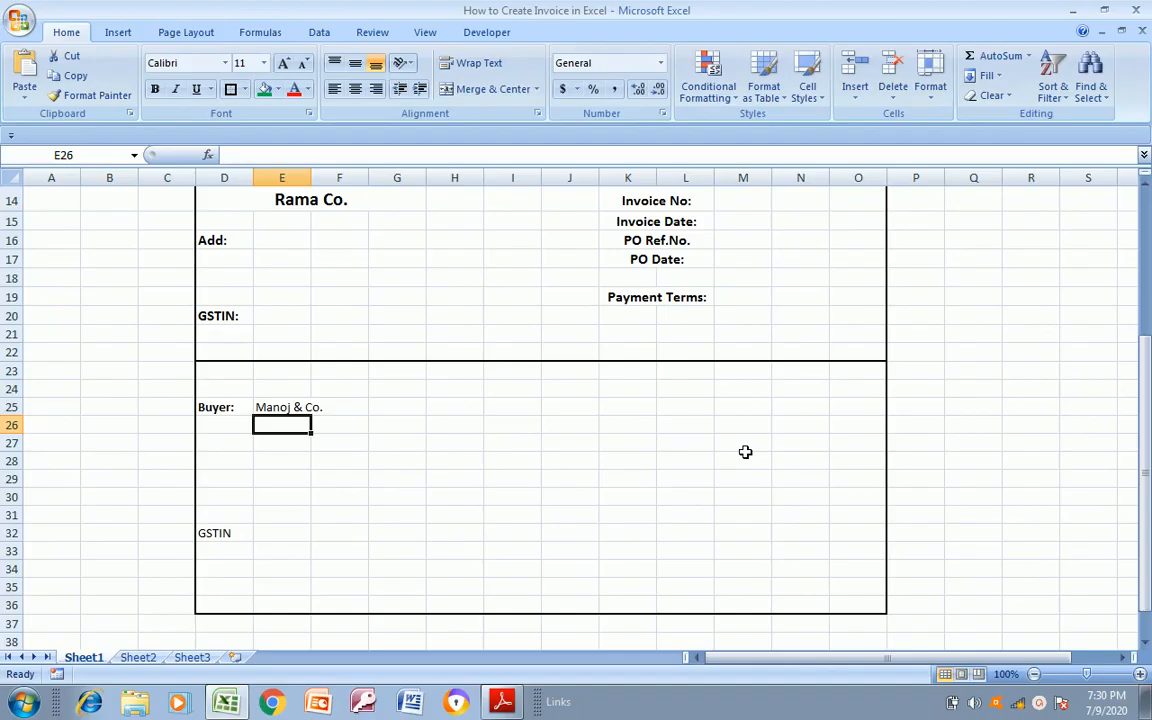
# Enter the buyer's street address in E26 below the company name, following the PDF reference
pyautogui.hotkey('alt', 'Tab')
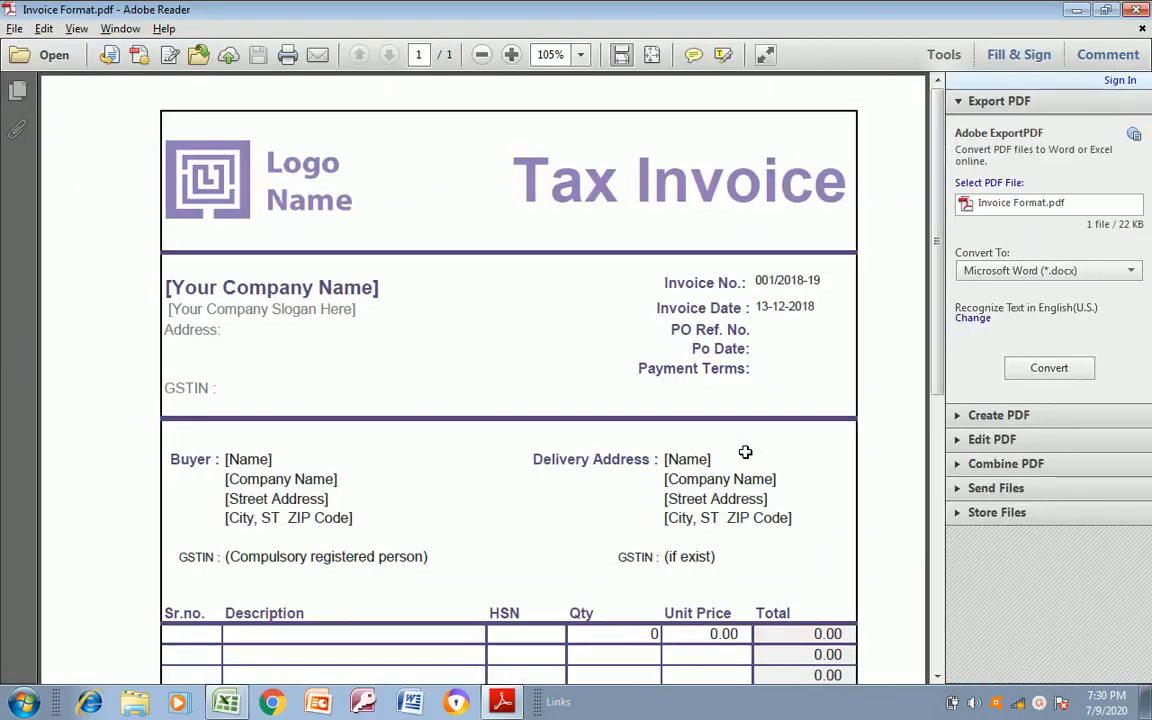
pyautogui.hotkey('alt', 'Tab')
pyautogui.press('Return')
pyautogui.press('Up')
pyautogui.write('3')
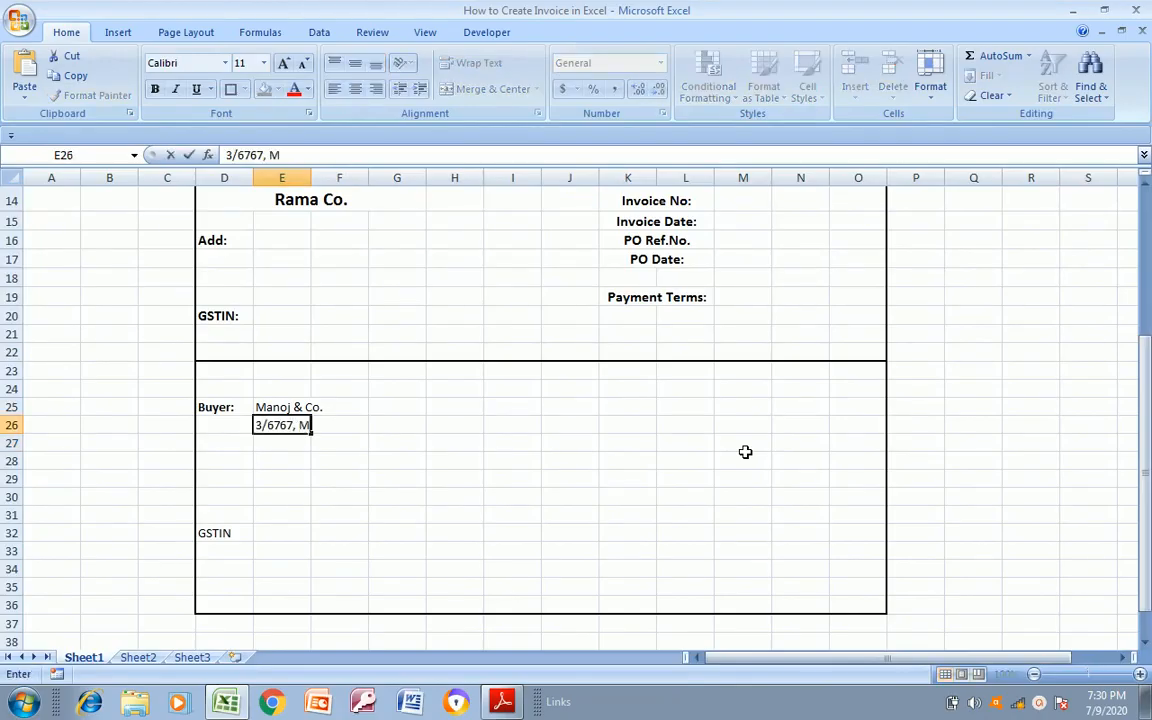
pyautogui.press('Up')
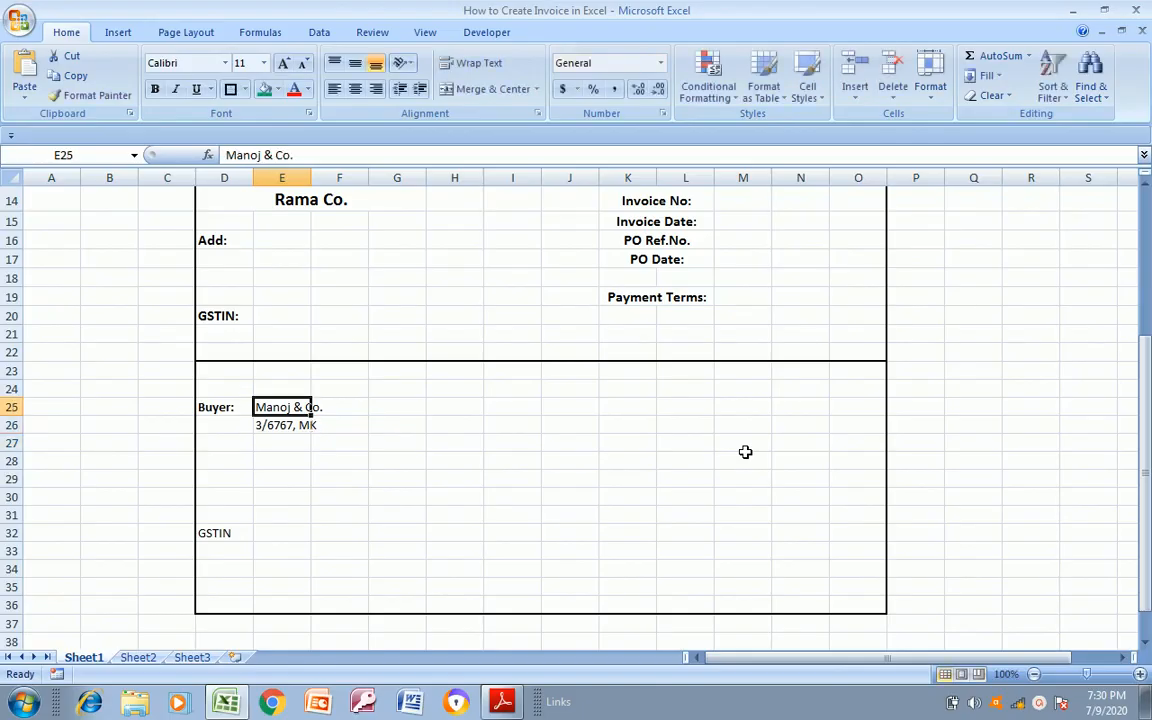
# Merge and center the buyer's company name across E25:G25 and format it as bold at font size 12
pyautogui.hotkey('alt', 'Tab')
pyautogui.hotkey('alt', 'Tab')
pyautogui.hotkey('shift', 'Right')
pyautogui.hotkey('shift', 'Right')
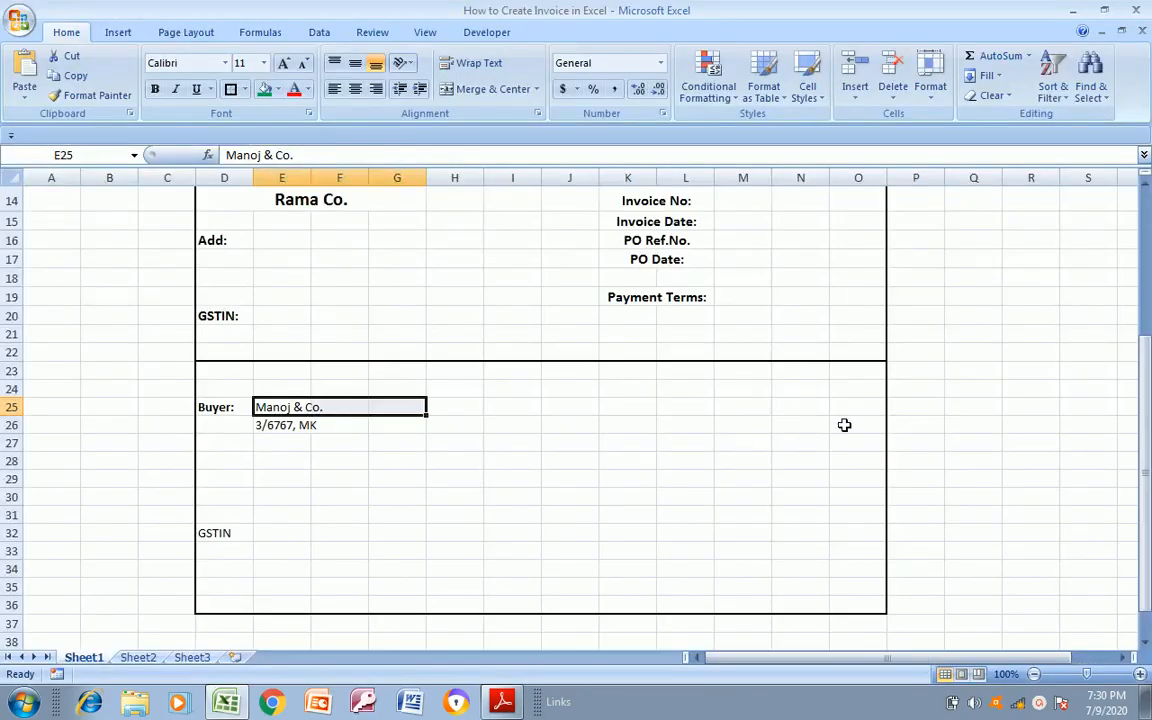
pyautogui.click(480, 91)
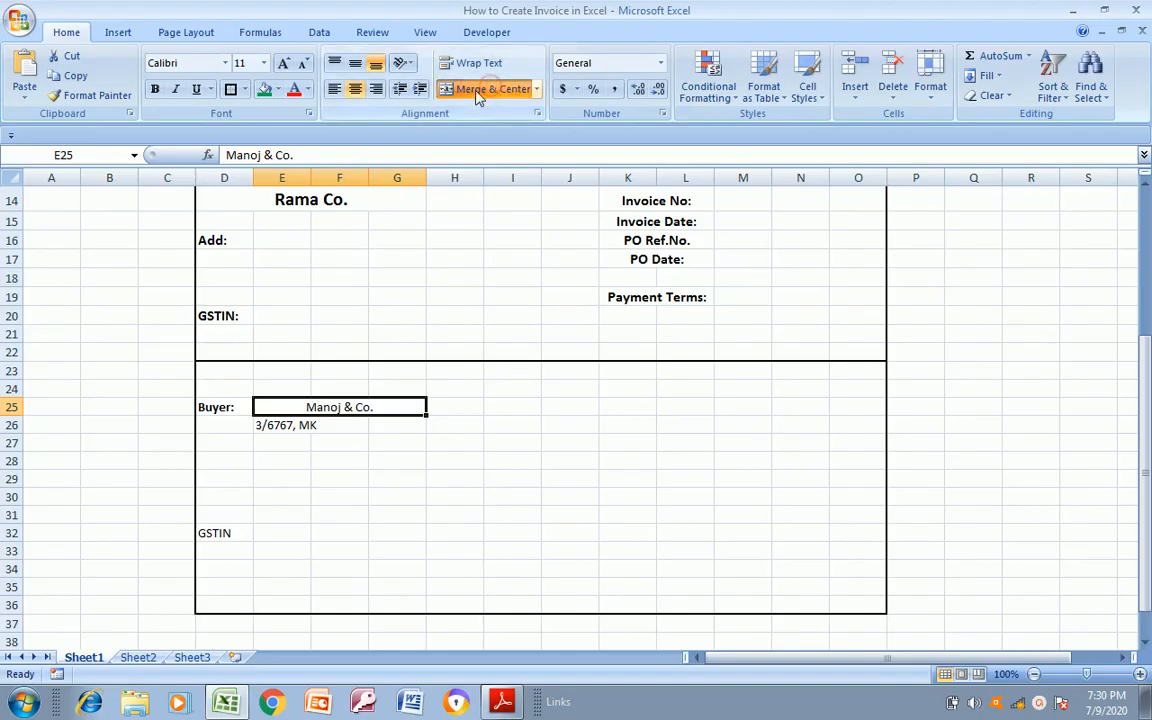
pyautogui.click(156, 90)
pyautogui.click(264, 63)
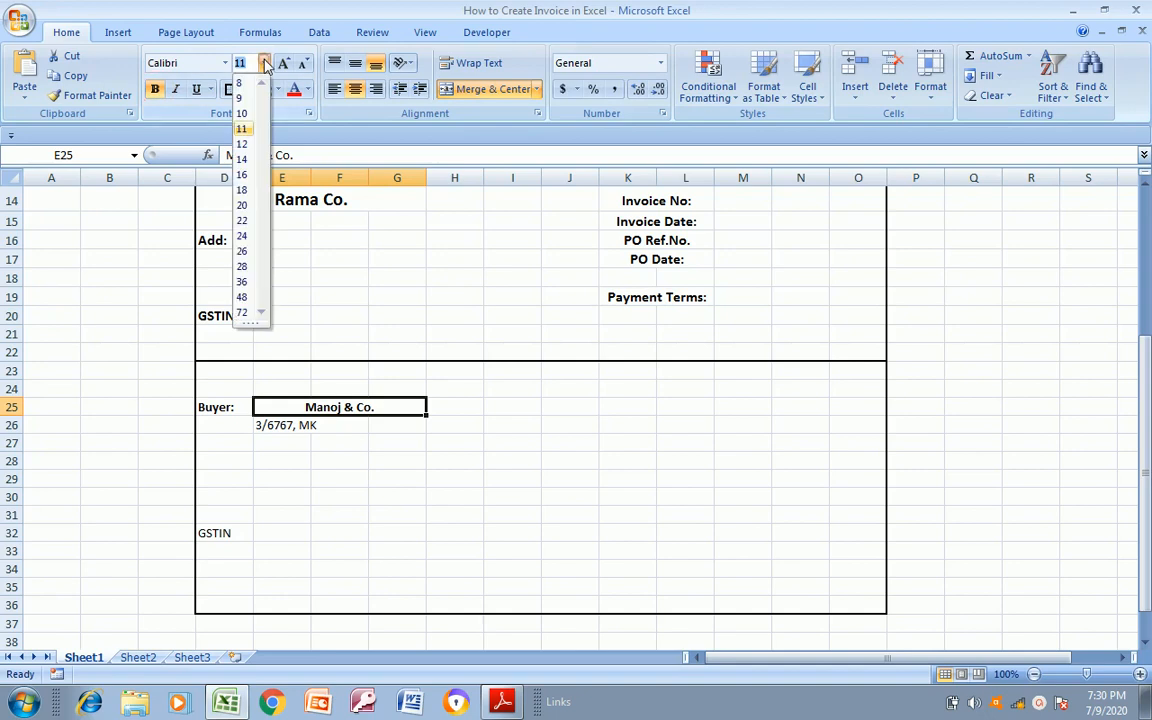
pyautogui.click(242, 144)
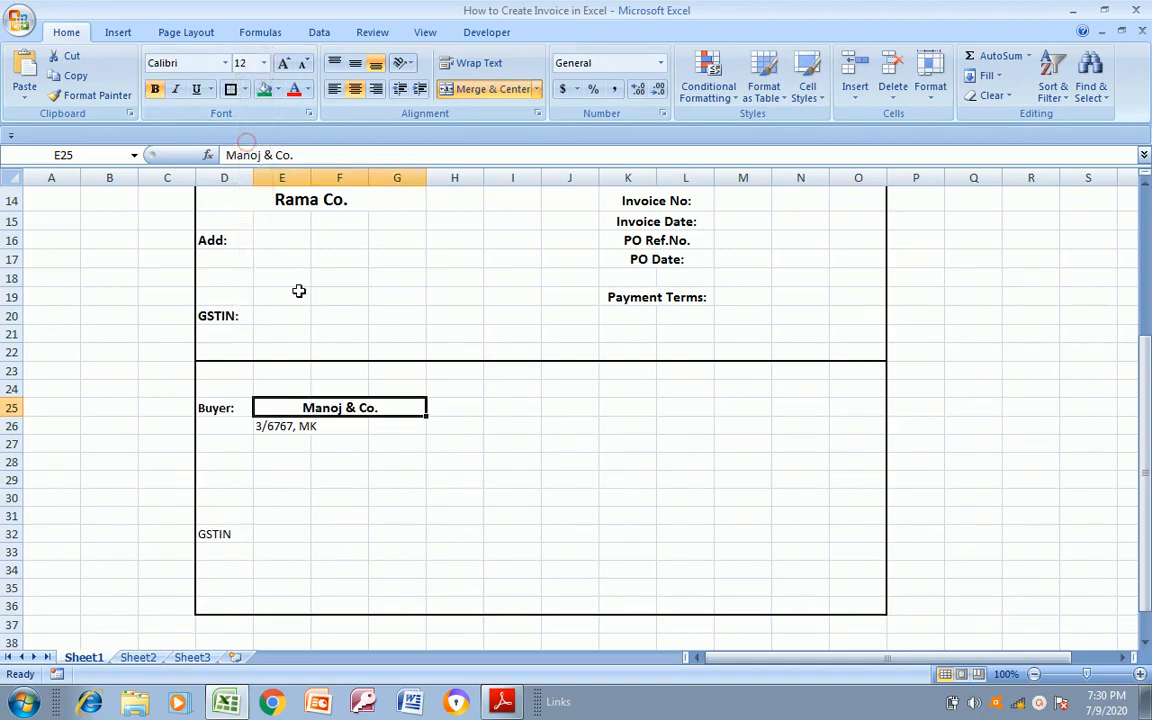
# Merge and center the buyer's address line across E26:G26
pyautogui.click(305, 432)
pyautogui.press('Right')
pyautogui.press('Left')
pyautogui.press('Up')
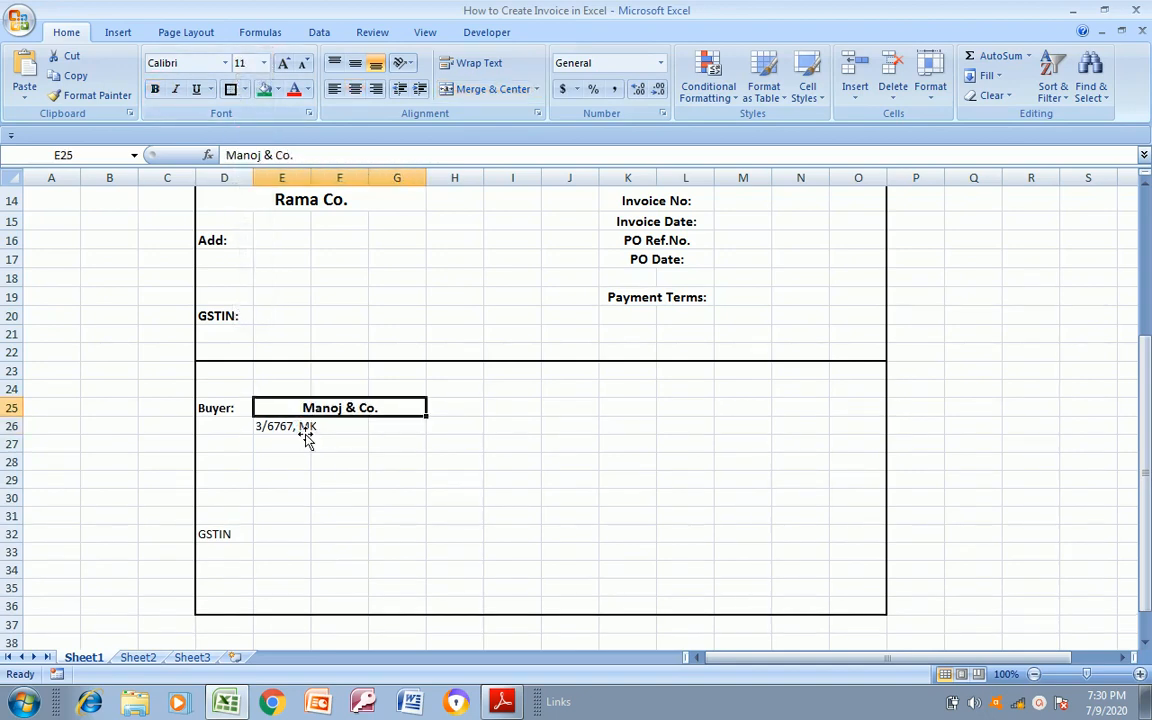
pyautogui.press('Down')
pyautogui.press('Down')
pyautogui.hotkey('alt', 'Tab')
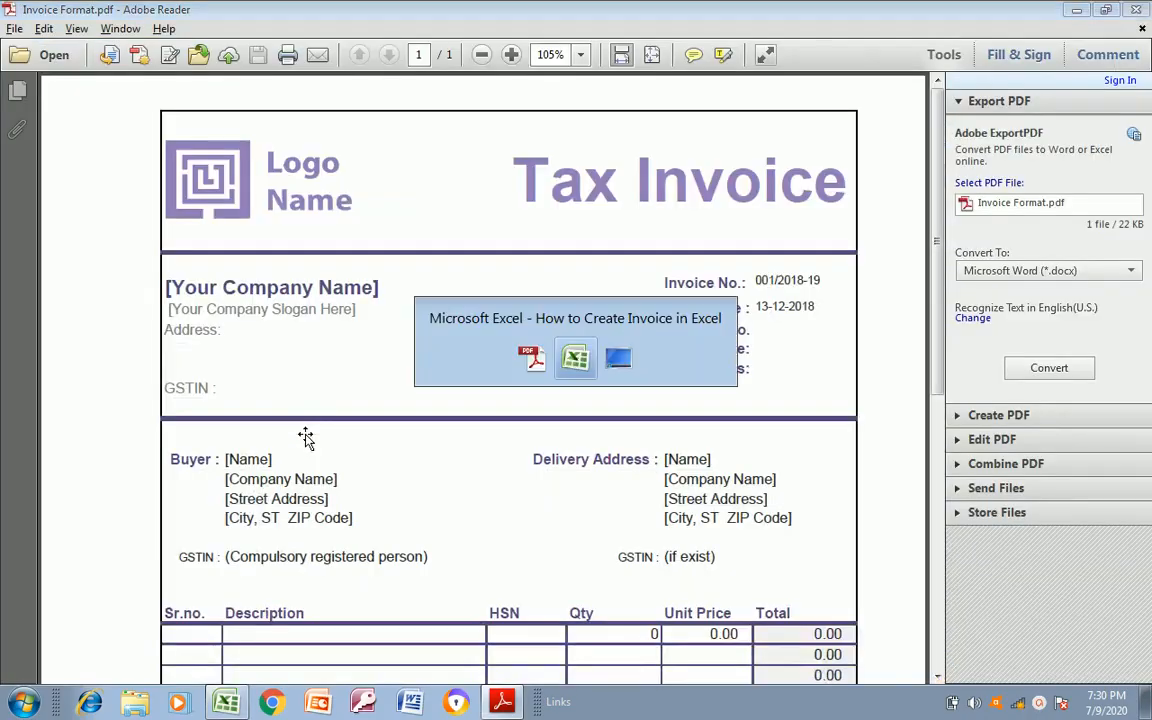
pyautogui.hotkey('alt', 'Tab')
pyautogui.press('Up')
pyautogui.hotkey('shift', 'Right')
pyautogui.hotkey('shift', 'Right')
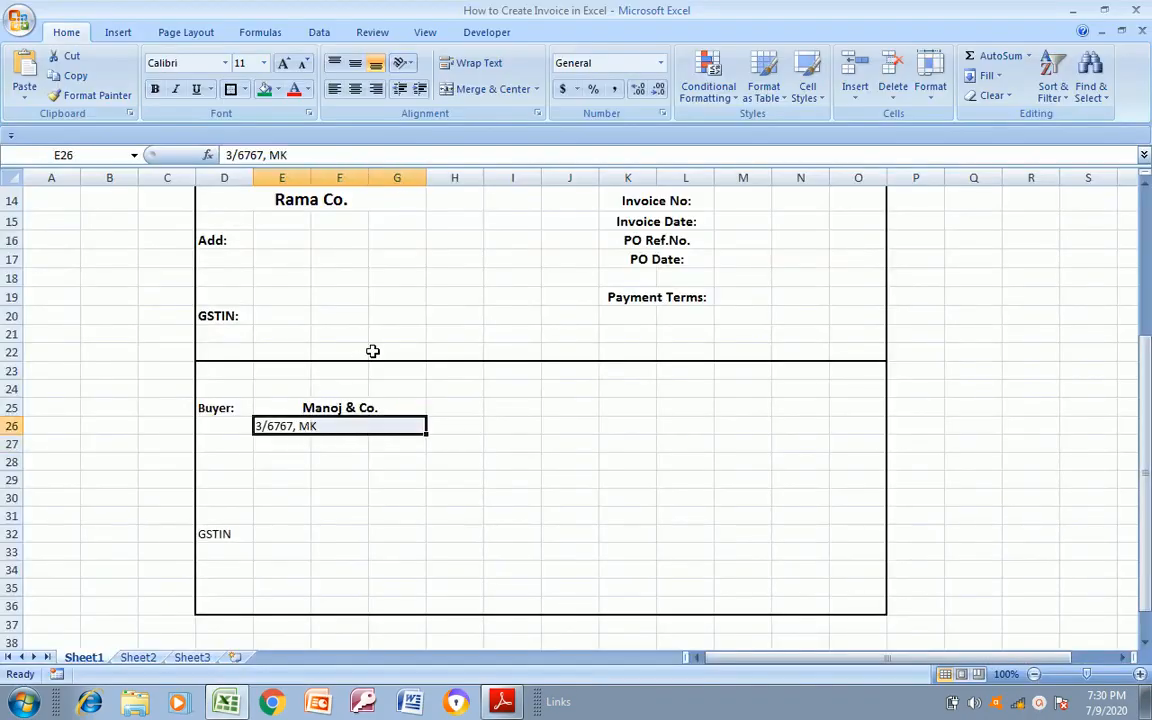
pyautogui.click(492, 90)
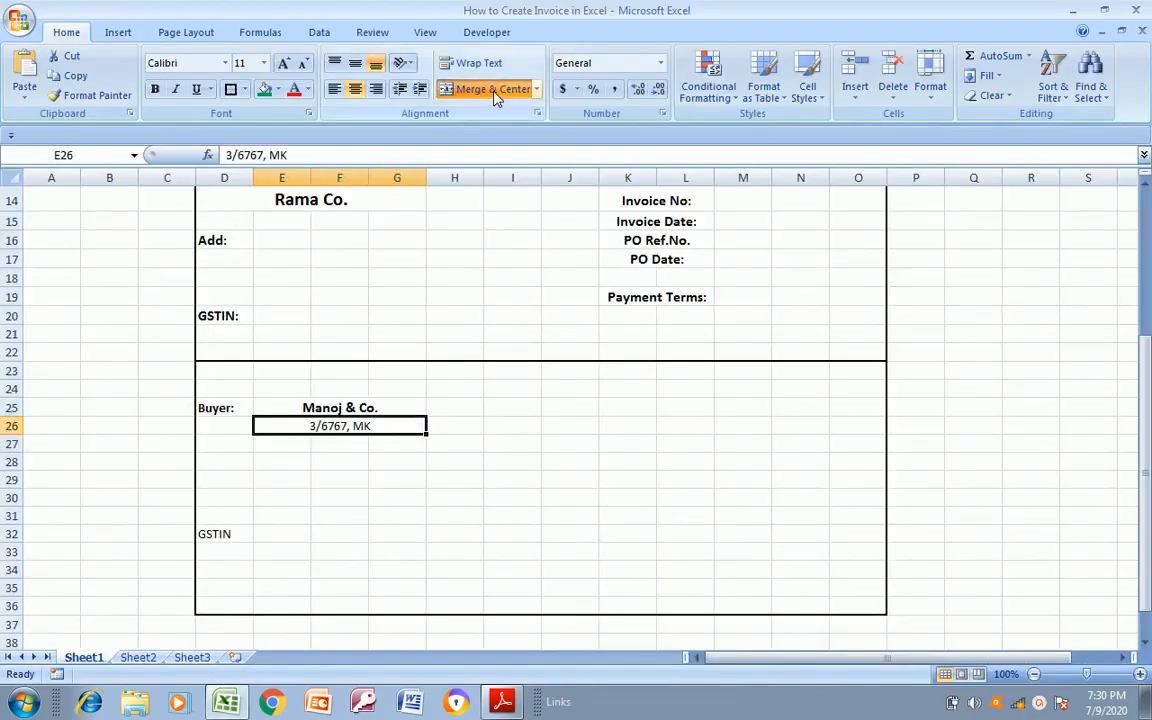
# Compare the buyer block with the buyer section of Invoice Format.pdf
pyautogui.click(298, 447)
pyautogui.hotkey('alt', 'Tab')
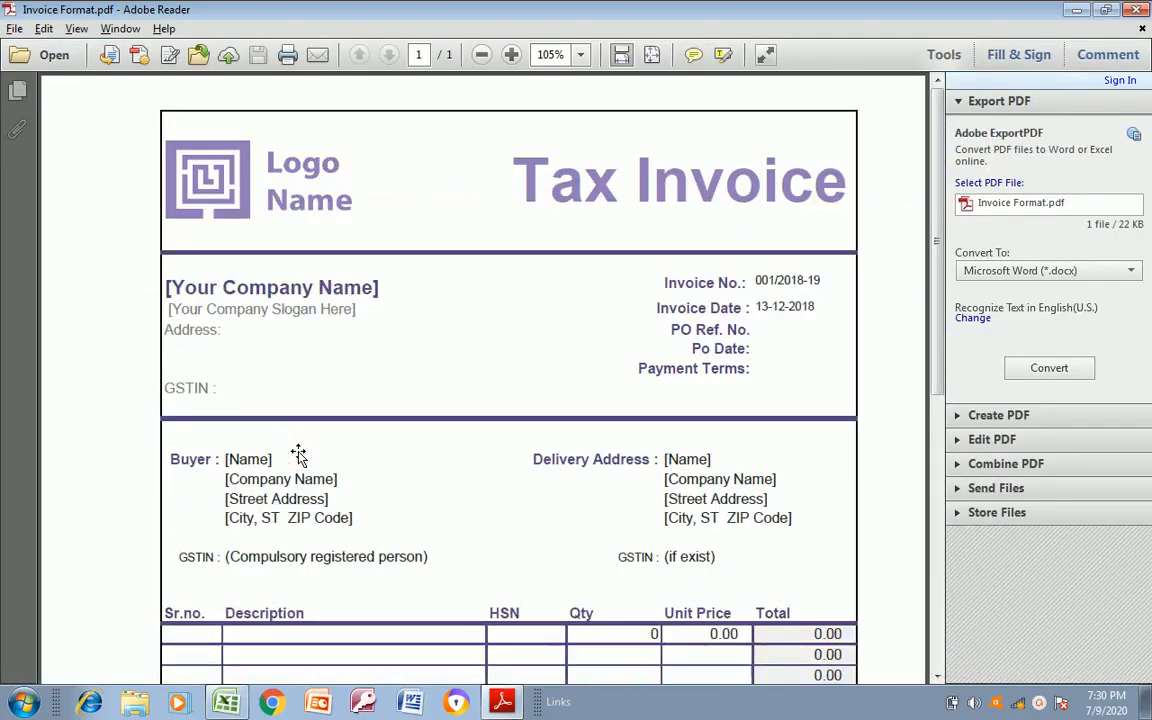
pyautogui.hotkey('alt', 'Tab')
pyautogui.press('Down')
pyautogui.press('Down')
pyautogui.press('Down')
pyautogui.press('Down')
pyautogui.press('Down')
pyautogui.press('Left')
pyautogui.hotkey('alt', 'Tab')
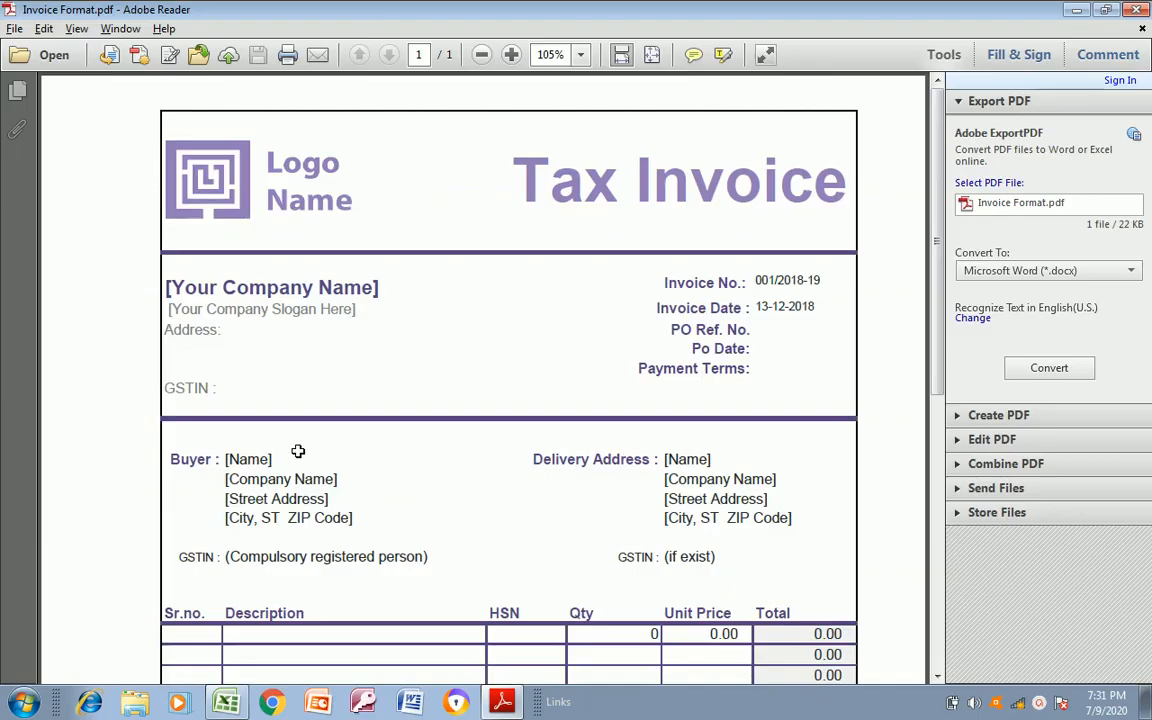
# Set the font size of the Buyer: label in D25 to 12
pyautogui.hotkey('alt', 'Tab')
pyautogui.press('Up')
pyautogui.press('Up')
pyautogui.press('Up')
pyautogui.press('Up')
pyautogui.press('Up')
pyautogui.press('Up')
pyautogui.press('Up')
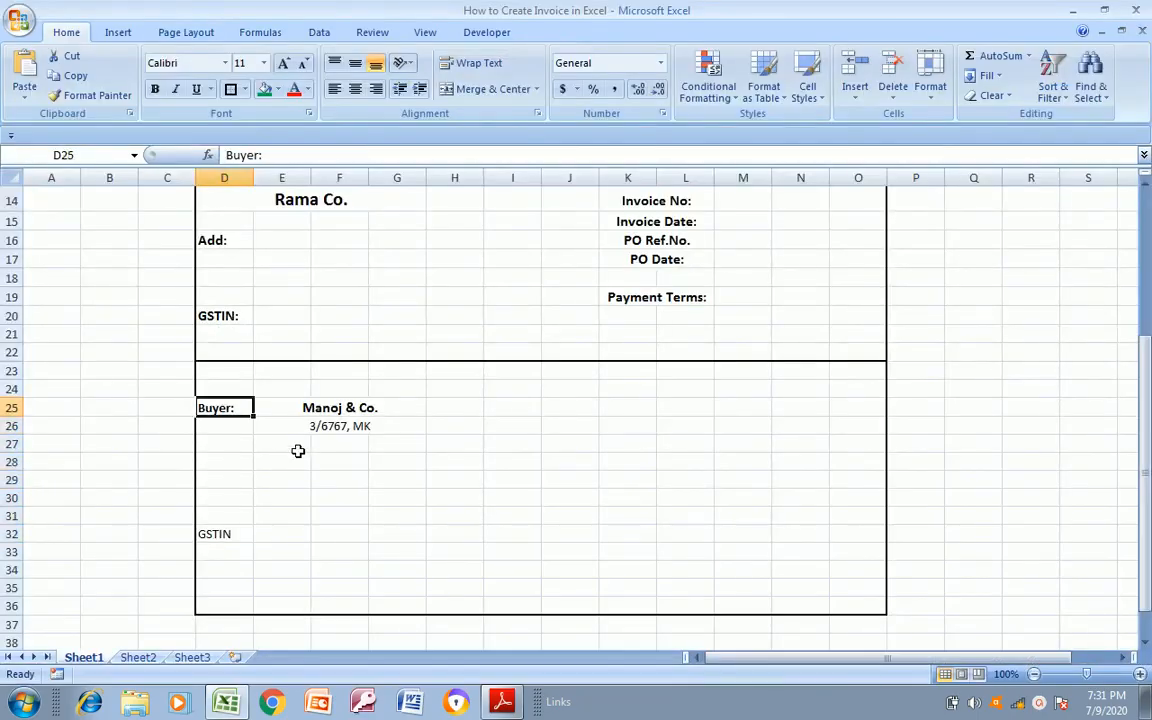
pyautogui.click(263, 63)
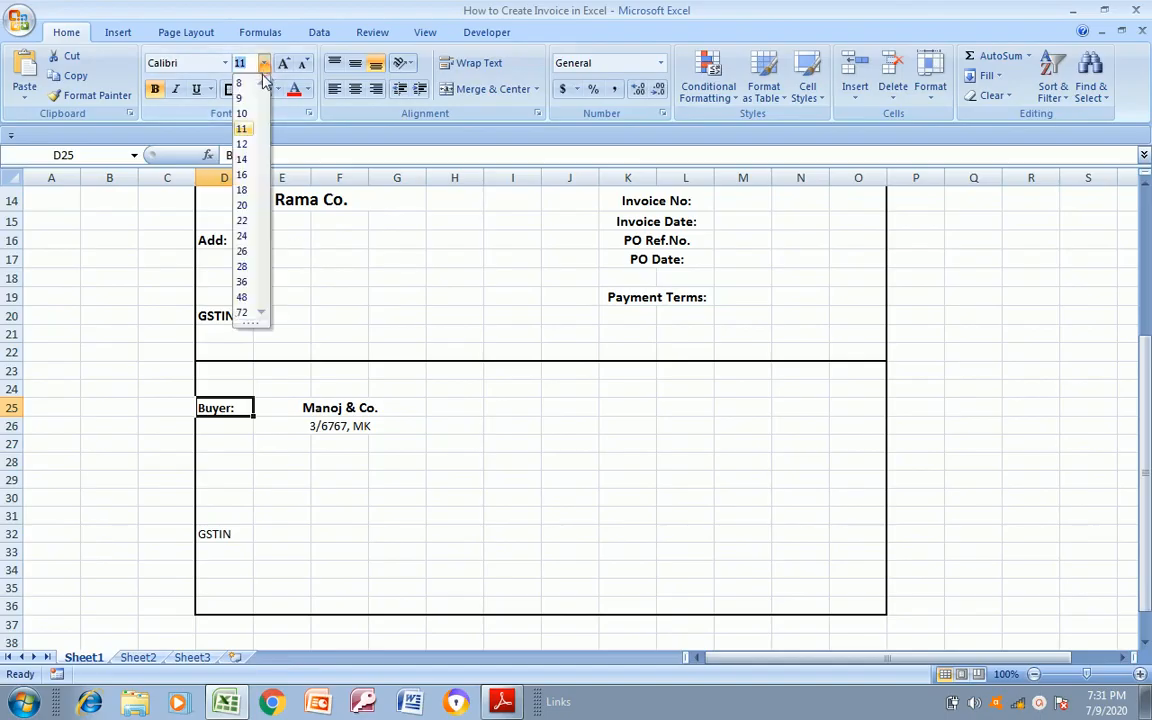
pyautogui.click(243, 145)
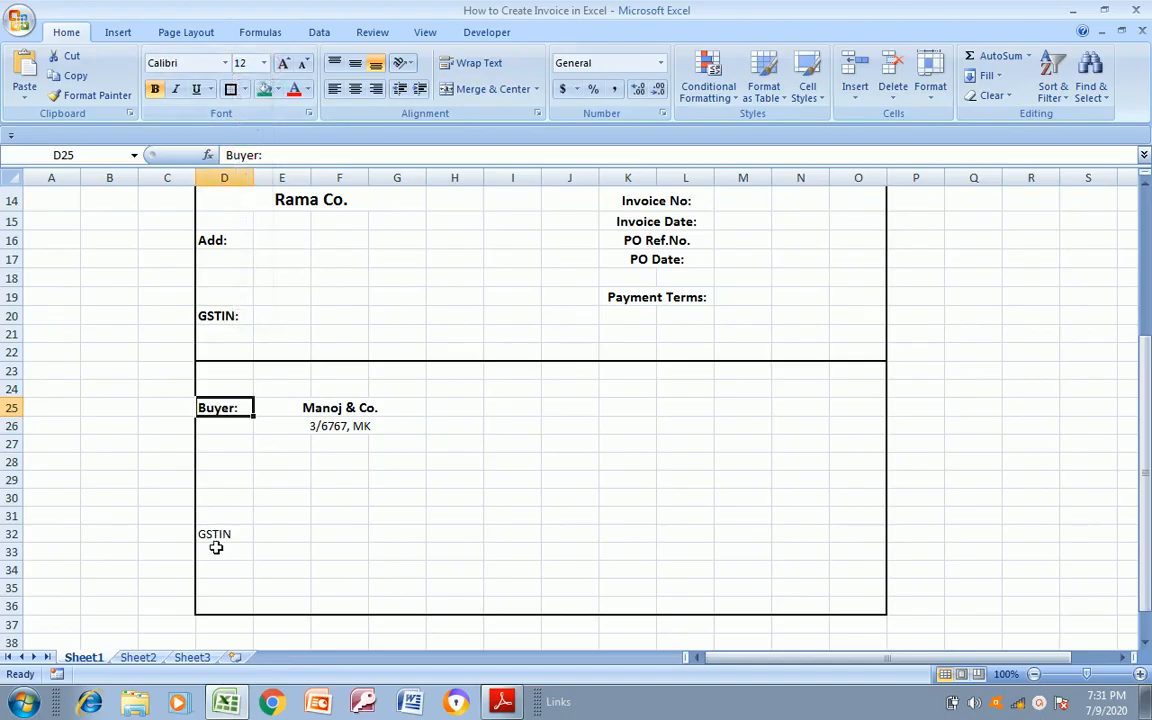
# Format the buyer's GSTIN label in D32 as bold at font size 12
pyautogui.click(221, 534)
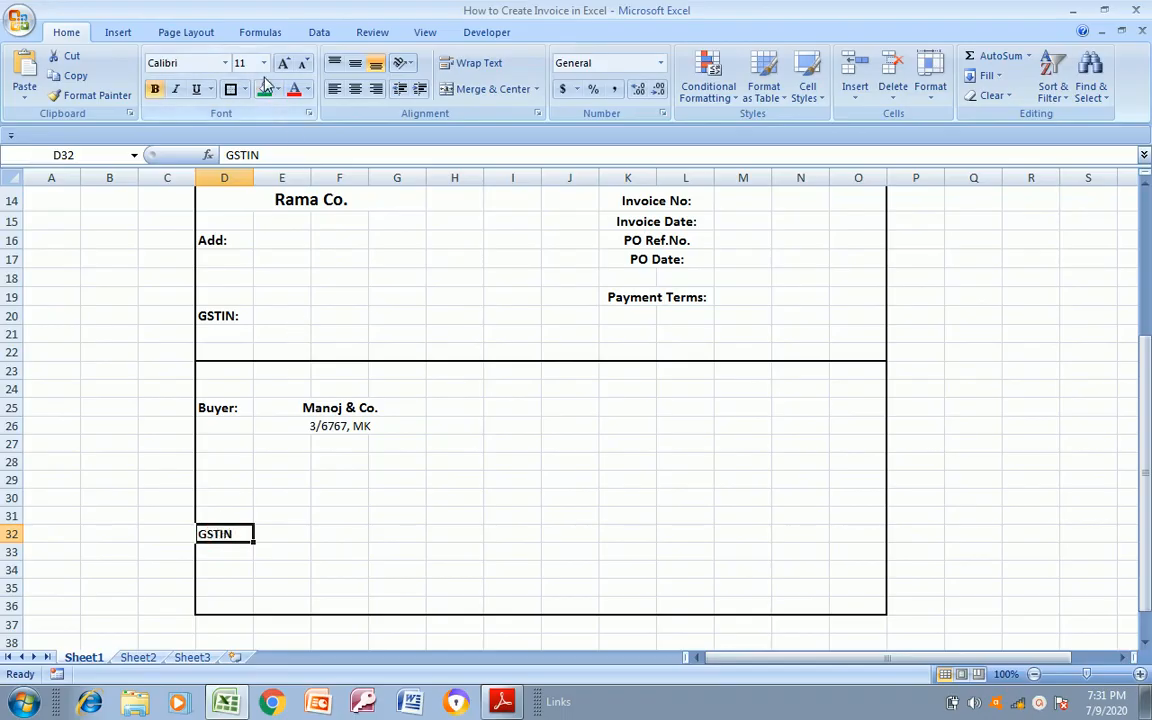
pyautogui.click(264, 64)
pyautogui.click(242, 144)
pyautogui.click(498, 407)
pyautogui.press('Right')
pyautogui.press('Left')
pyautogui.press('Left')
pyautogui.press('Left')
pyautogui.press('Left')
pyautogui.press('Left')
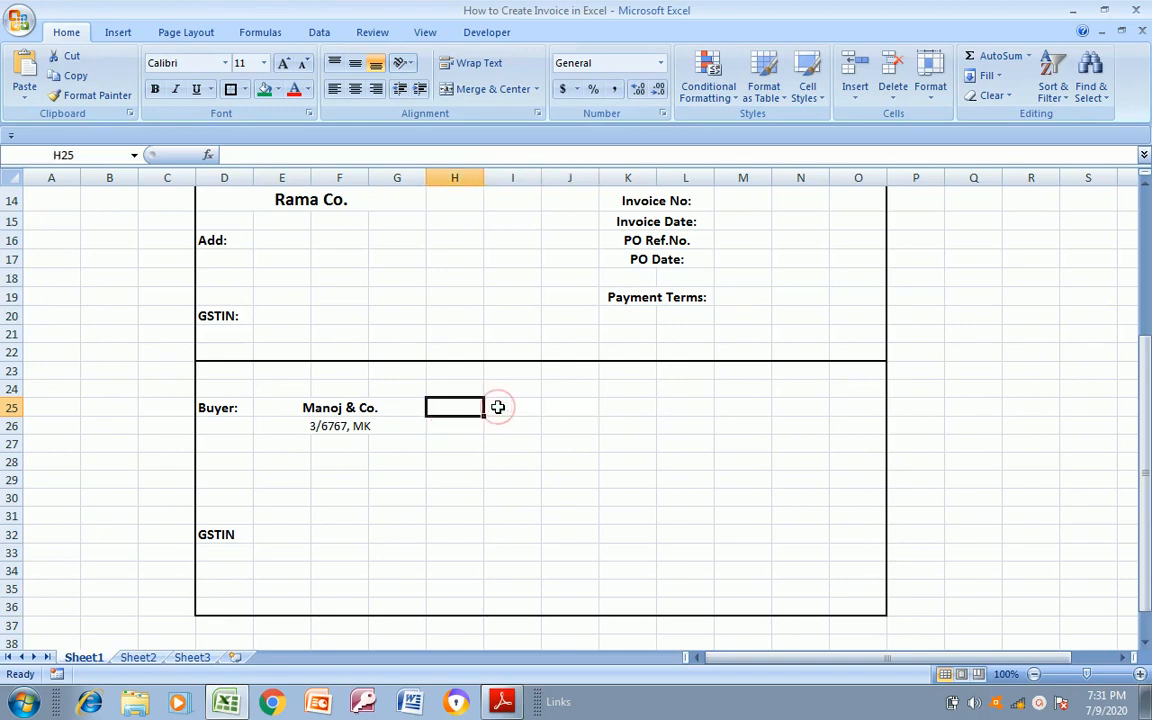
pyautogui.press('Right')
pyautogui.press('Right')
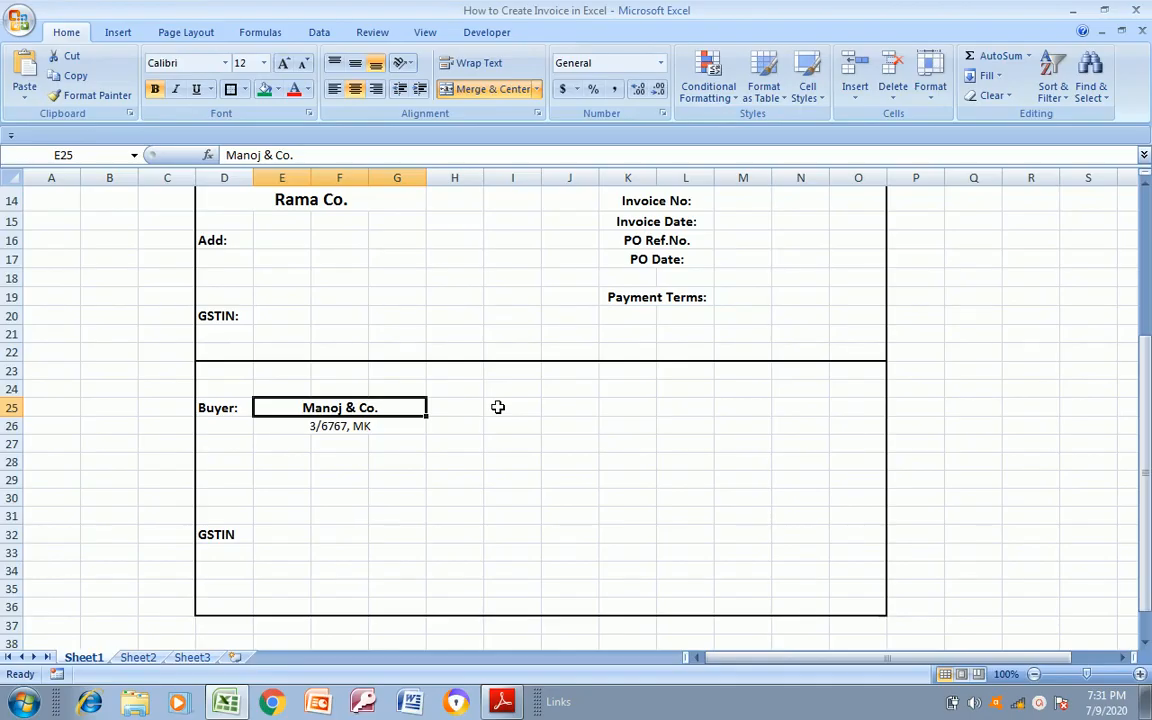
# Enter the label "Delivery Address:" in J25, checking its placement against Invoice Format.pdf
pyautogui.press('Right')
pyautogui.hotkey('alt', 'Tab')
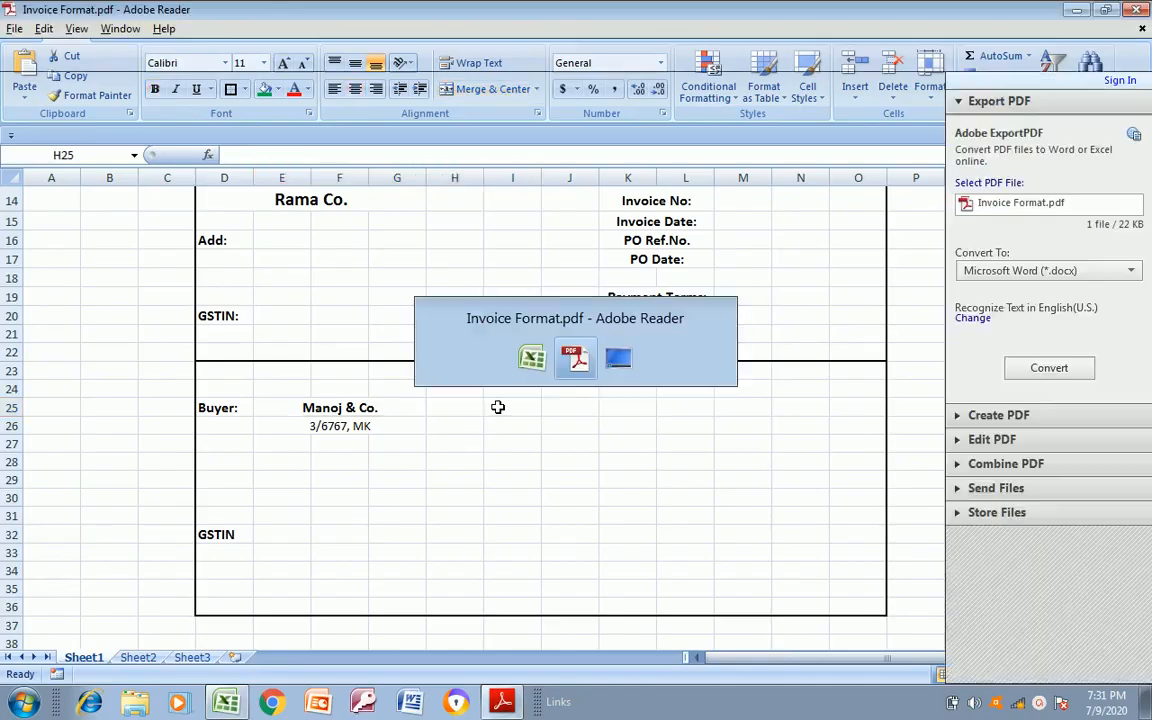
pyautogui.hotkey('alt', 'Tab')
pyautogui.press('Right')
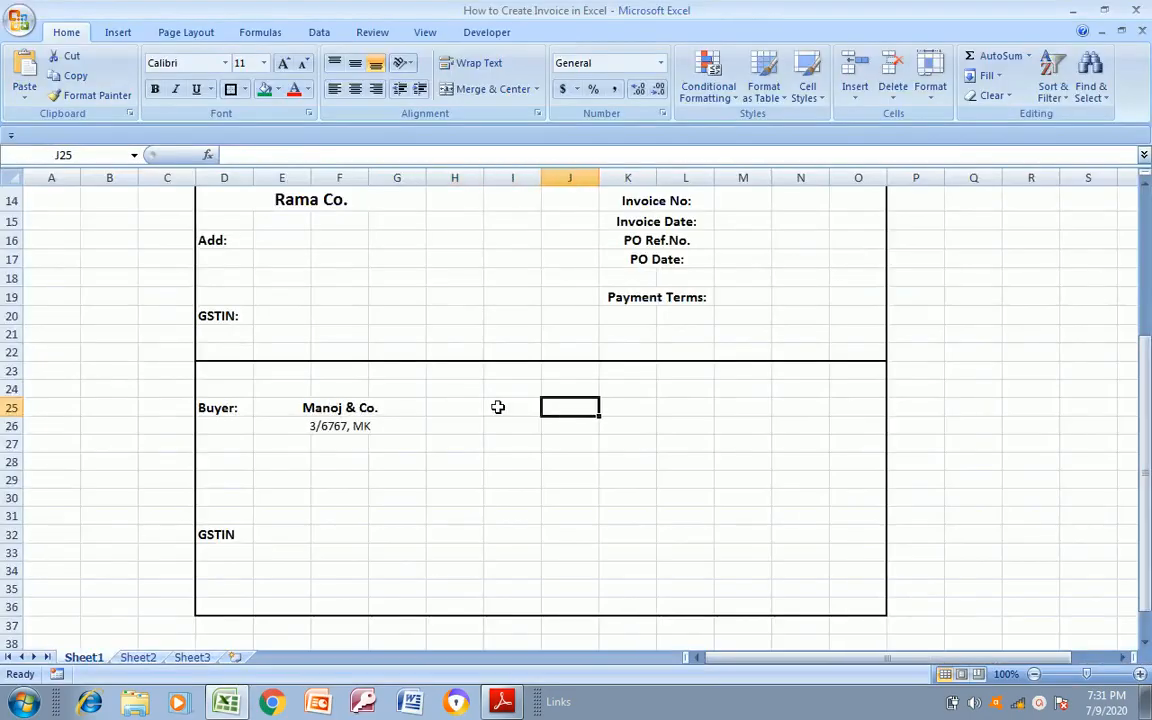
pyautogui.write('F')
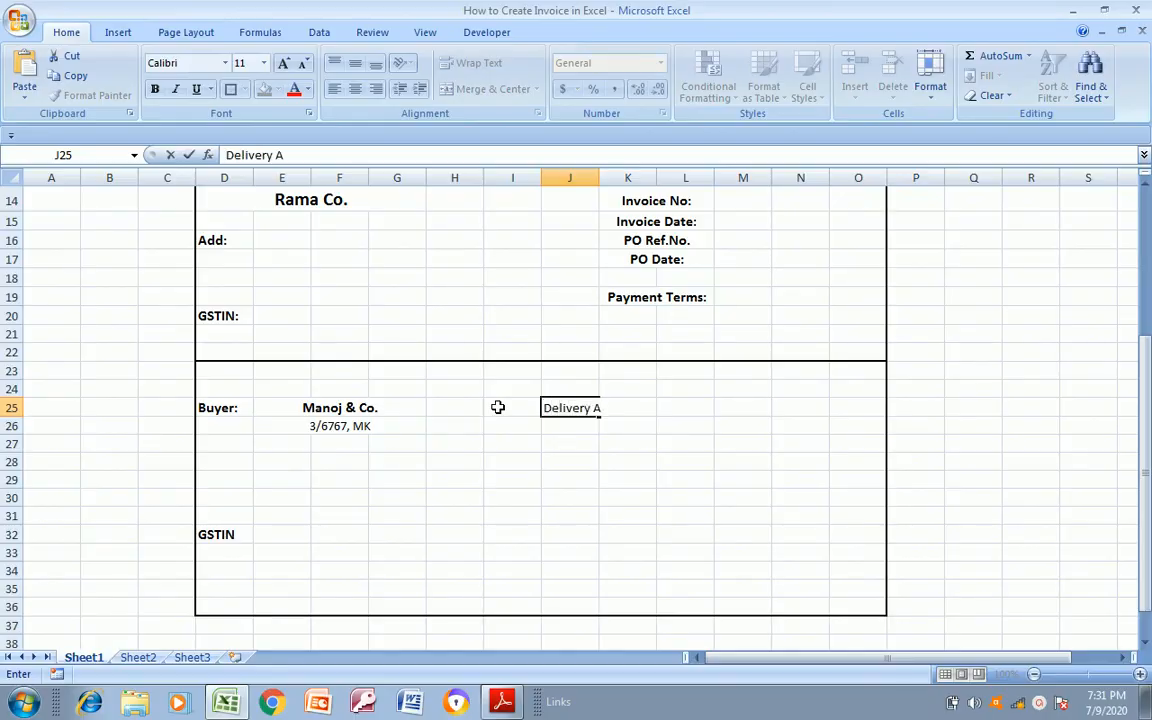
pyautogui.write('es')
pyautogui.press('Return')
pyautogui.hotkey('alt', 'Tab')
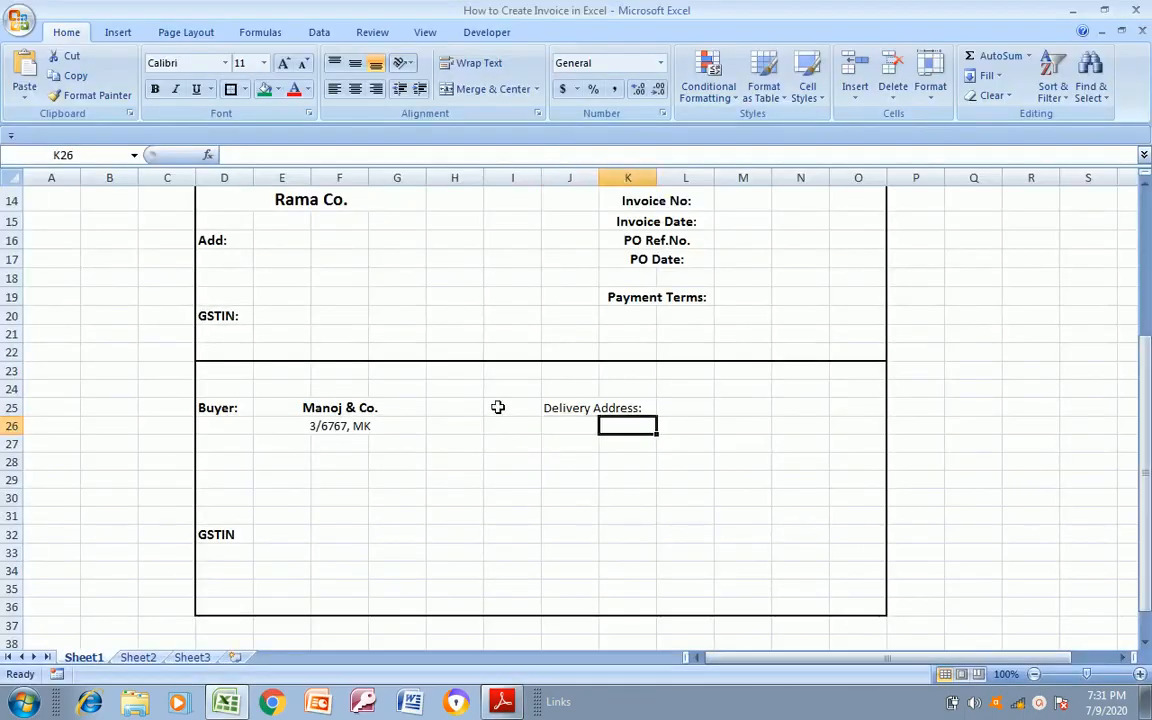
# Make the Delivery Address: label bold and merge and center it across J25:K25
pyautogui.press('Up')
pyautogui.hotkey('shift', 'Right')
pyautogui.hotkey('ctrl', 'b')
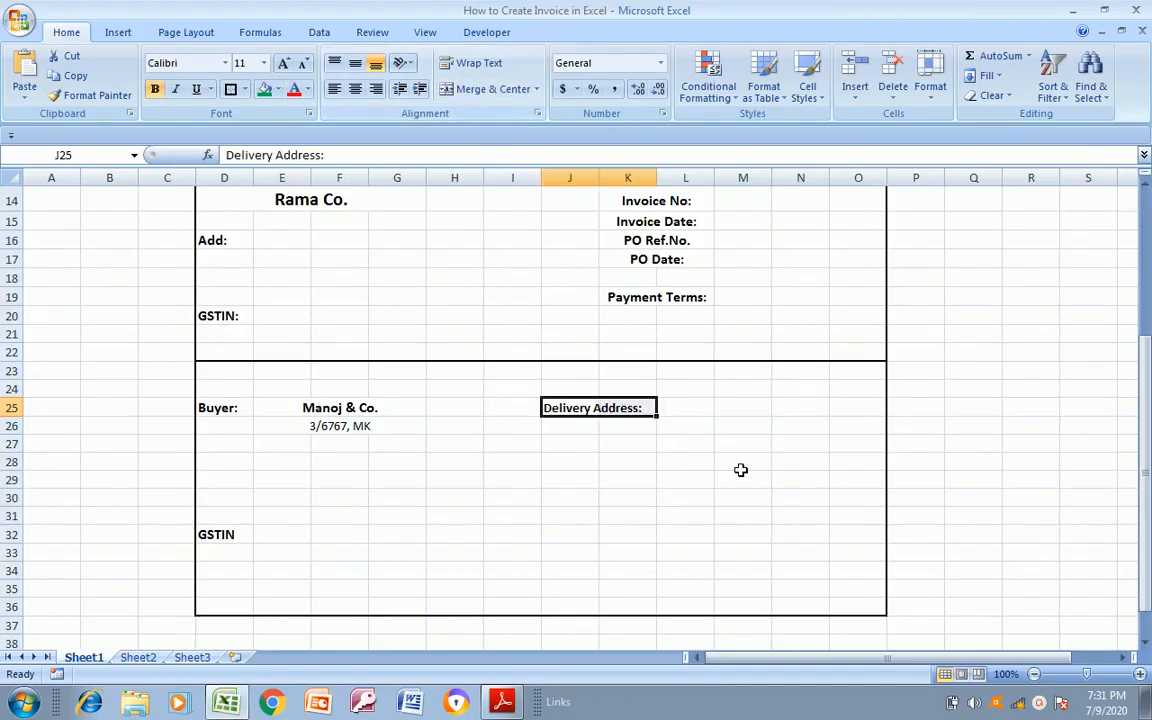
pyautogui.click(490, 89)
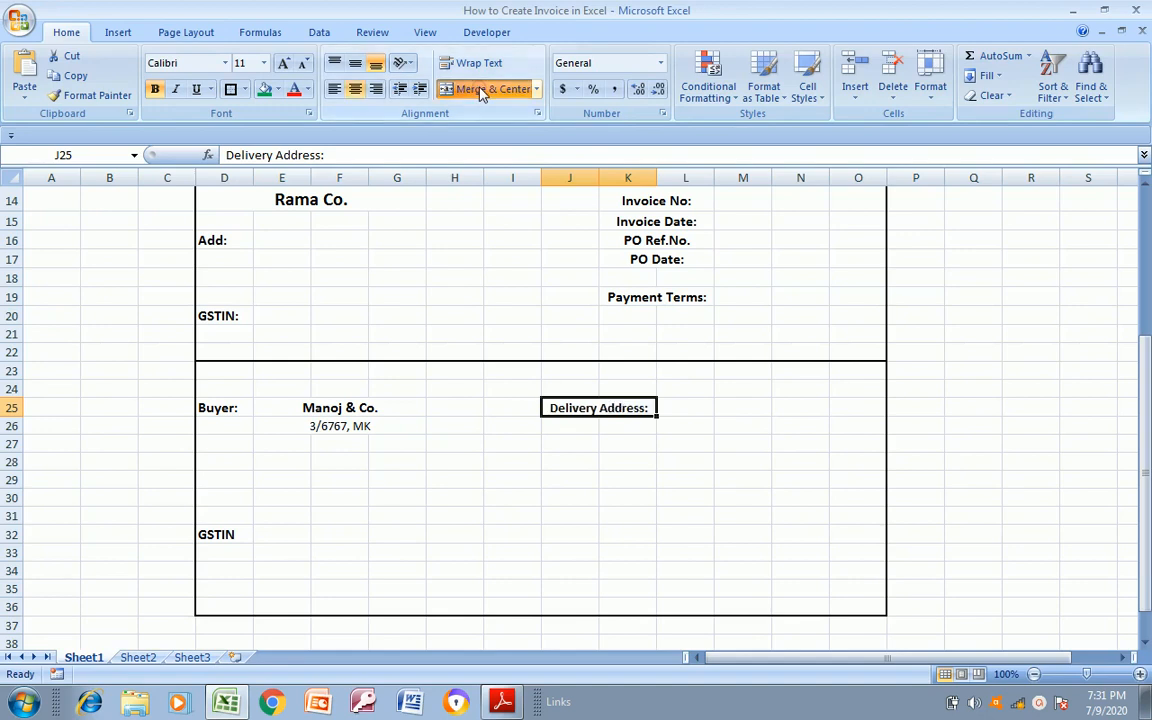
# Enter "Manoj & Co" in L25 as the company name for the delivery address
pyautogui.click(694, 402)
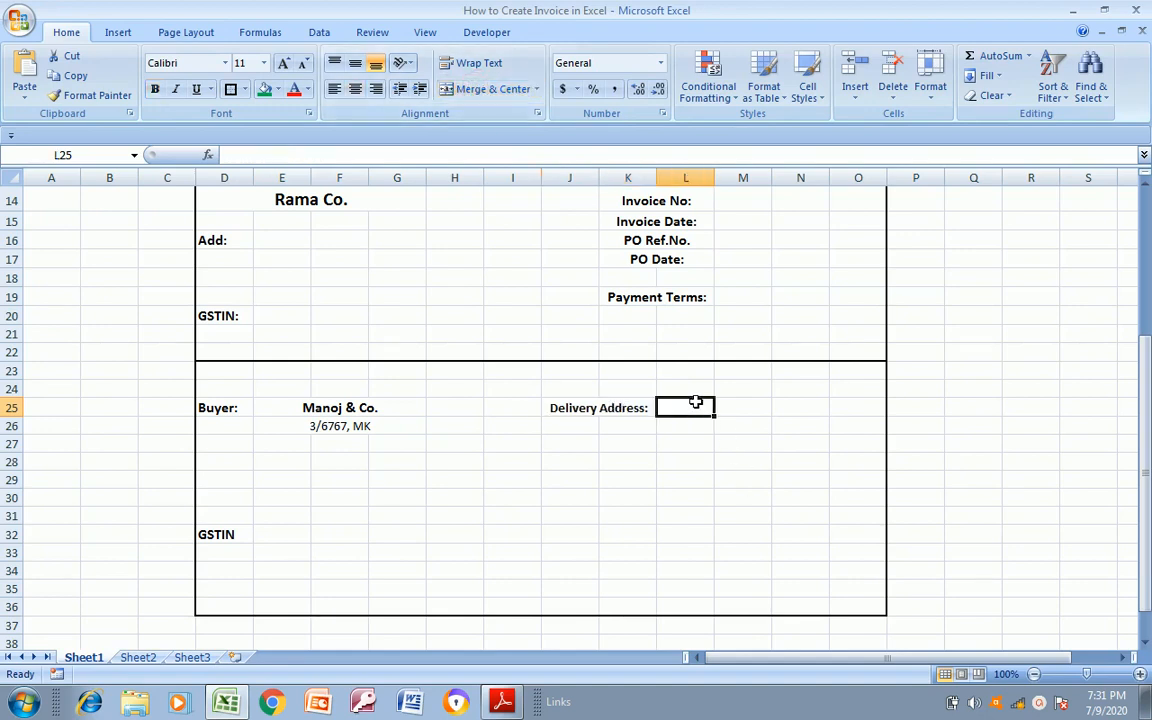
pyautogui.write('Ma')
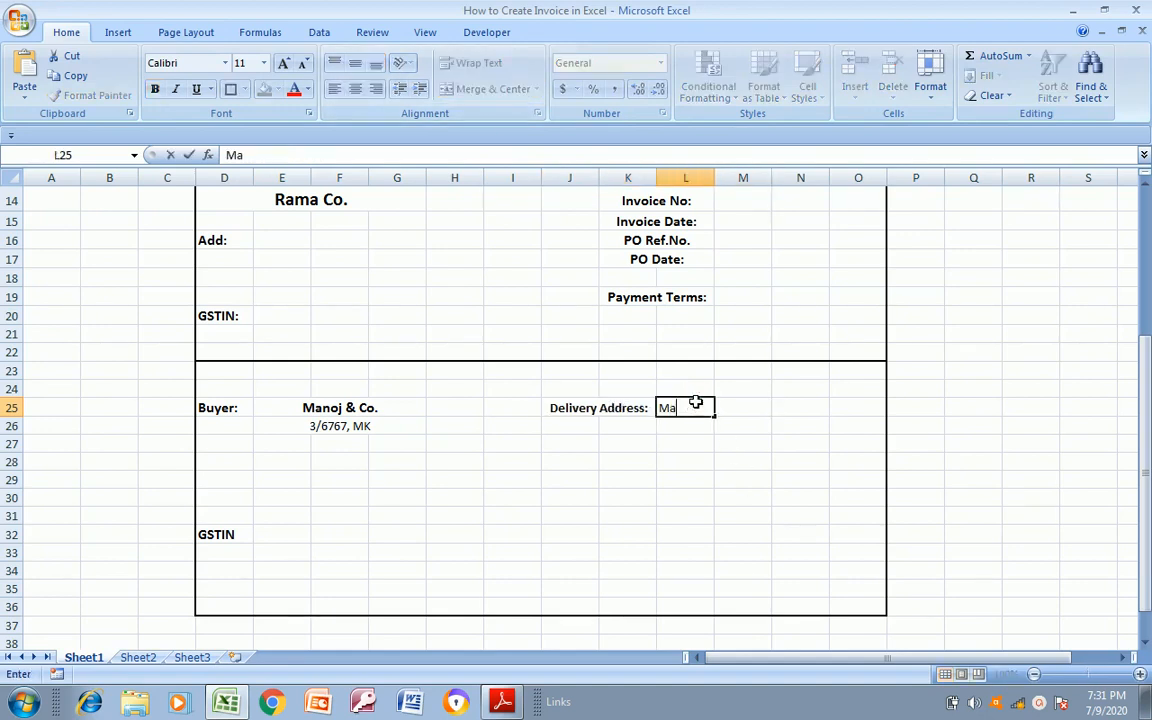
pyautogui.write('noj & Co')
pyautogui.hotkey('ctrl', 'Return')
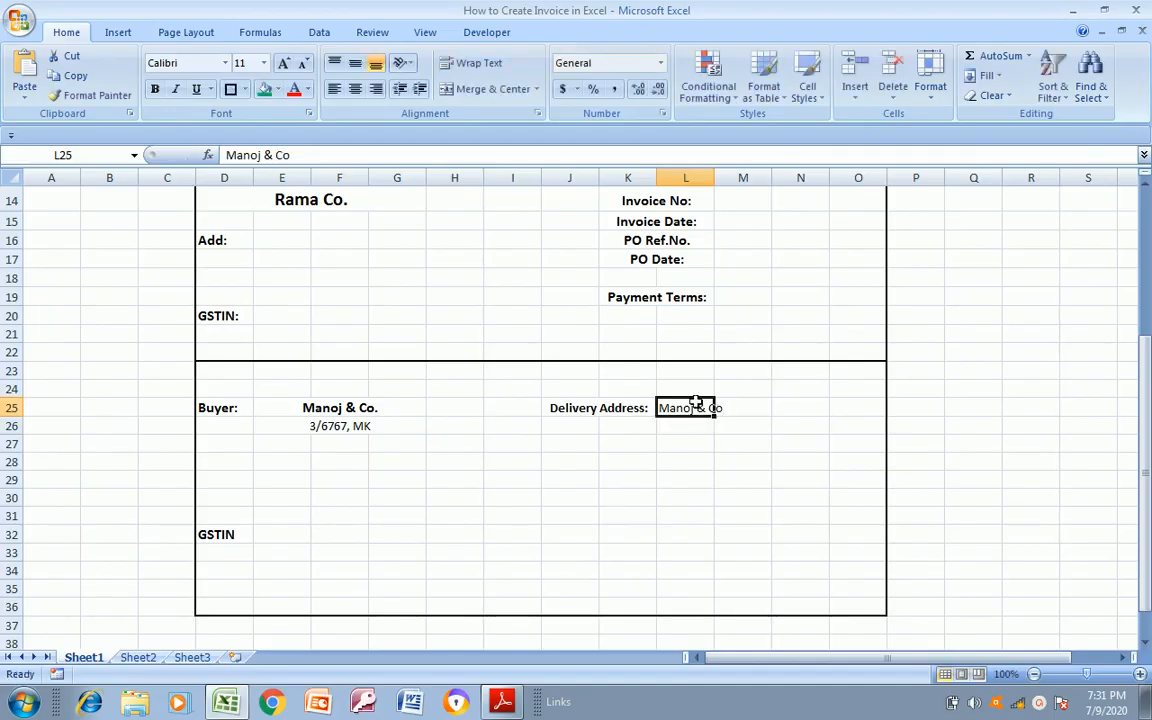
# Make the delivery company name bold and merge and center it across L25:N25
pyautogui.hotkey('shift', 'Right')
pyautogui.hotkey('shift', 'Right')
pyautogui.hotkey('ctrl', 'b')
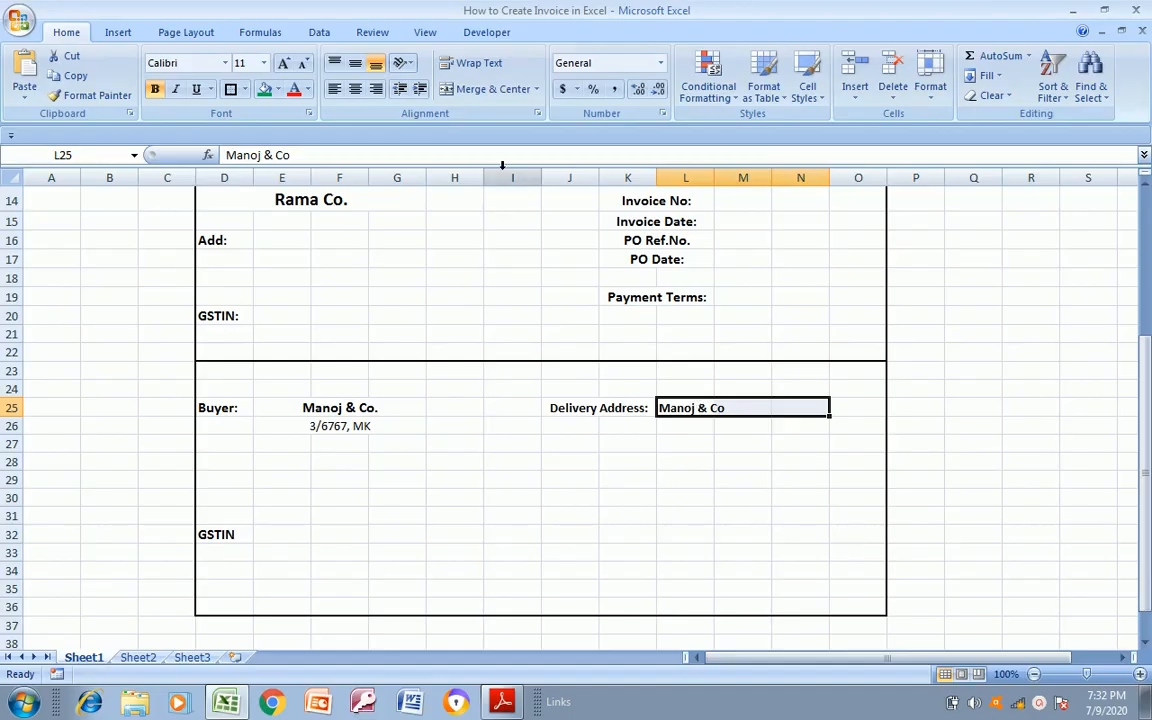
pyautogui.click(500, 86)
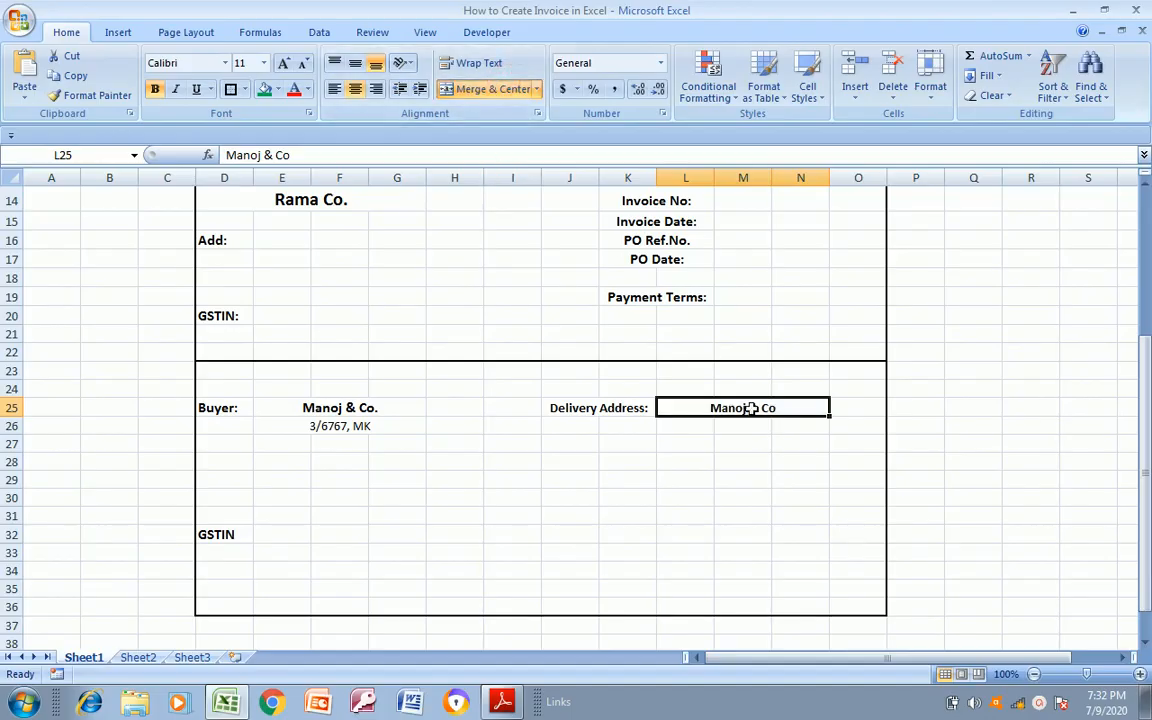
# Replace the delivery company name in the merged cell L25 with "Ramesh & Co"
pyautogui.write('Ra')
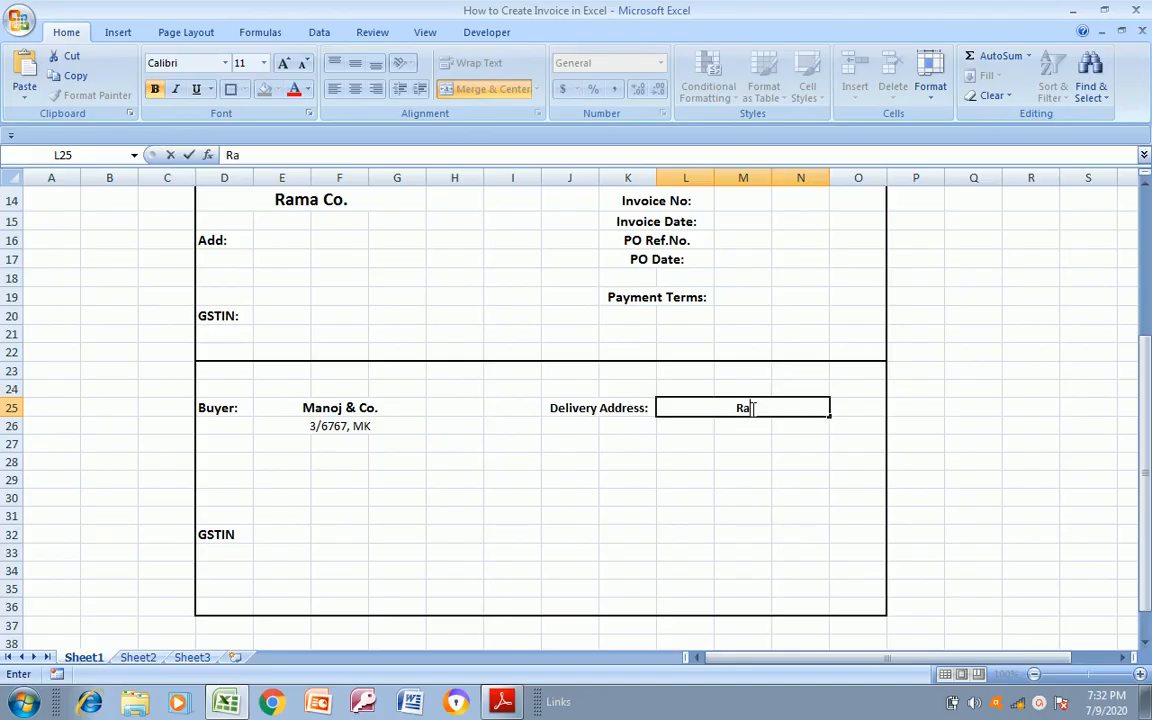
pyautogui.write('mesh & Co')
pyautogui.press('Return')
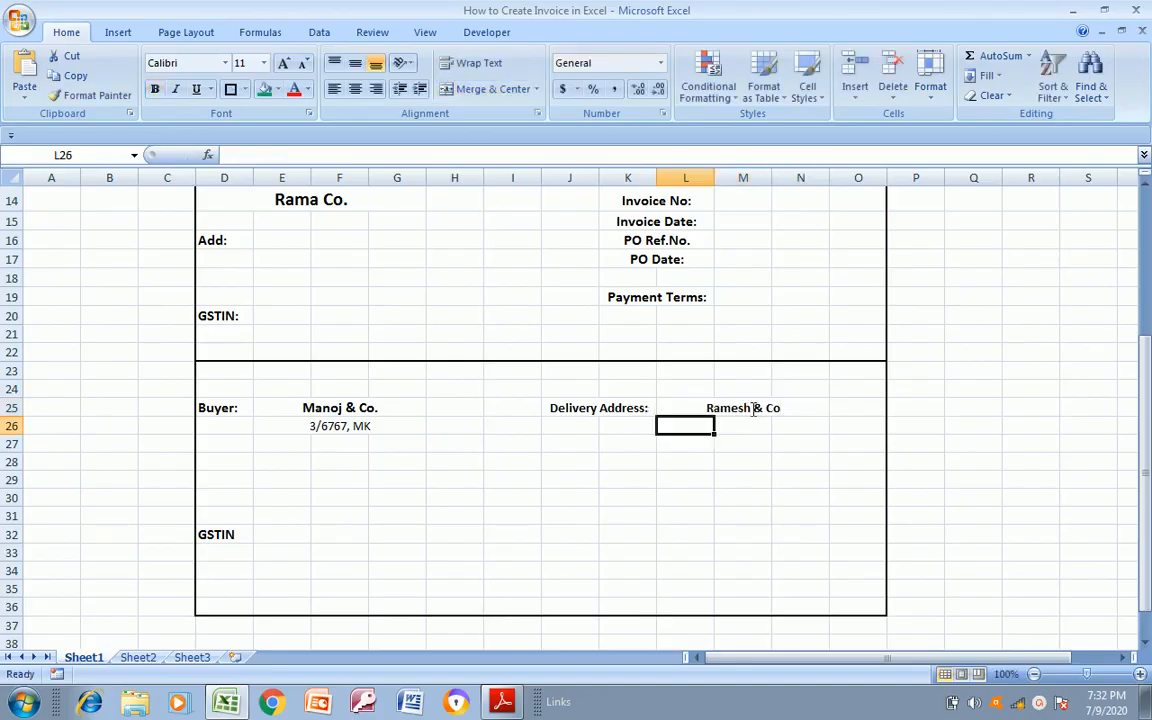
# Enter the delivery street address in L26, following the layout of Invoice Format.pdf
pyautogui.hotkey('alt', 'Tab')
pyautogui.hotkey('alt', 'Tab')
pyautogui.write('4')
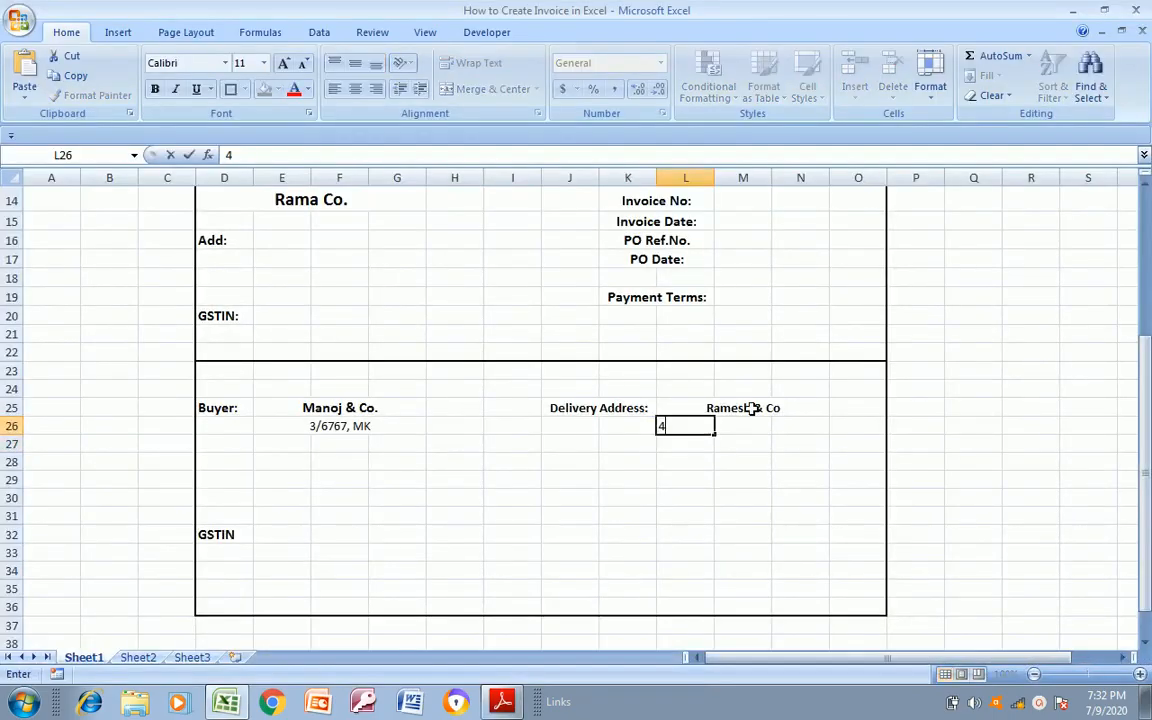
pyautogui.write('/678')
pyautogui.press('Return')
# Merge and center the delivery street address across L26:N26
pyautogui.press('Up')
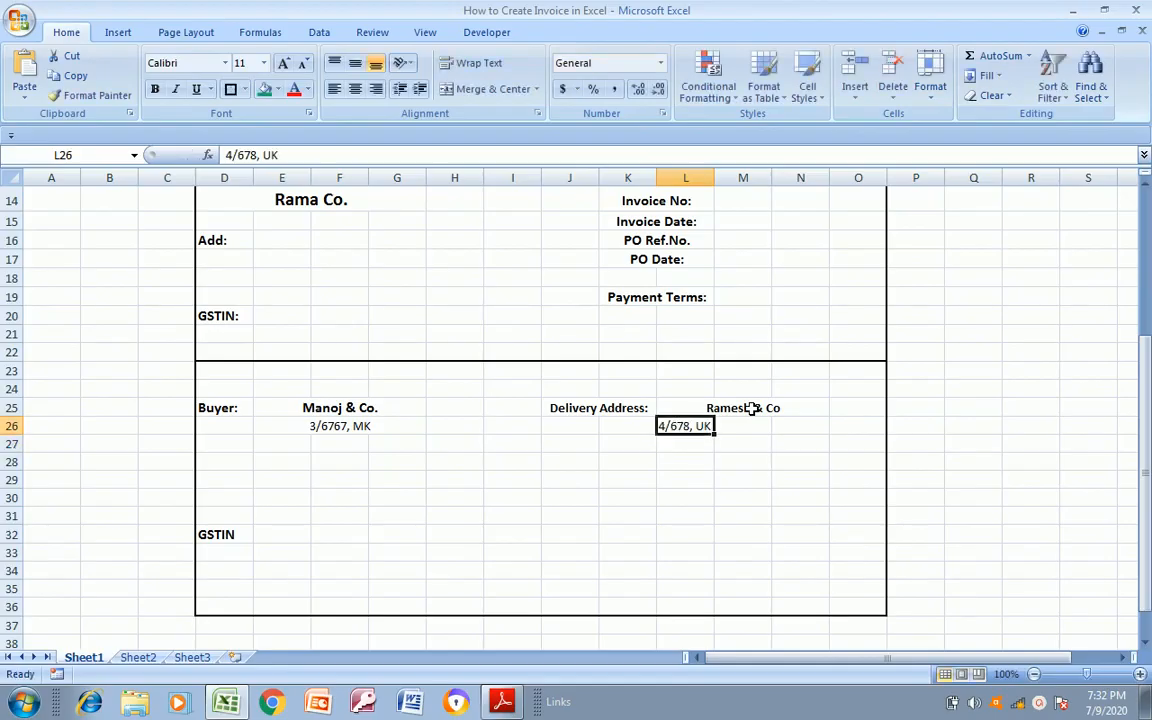
pyautogui.hotkey('shift', 'Right')
pyautogui.hotkey('shift', 'Right')
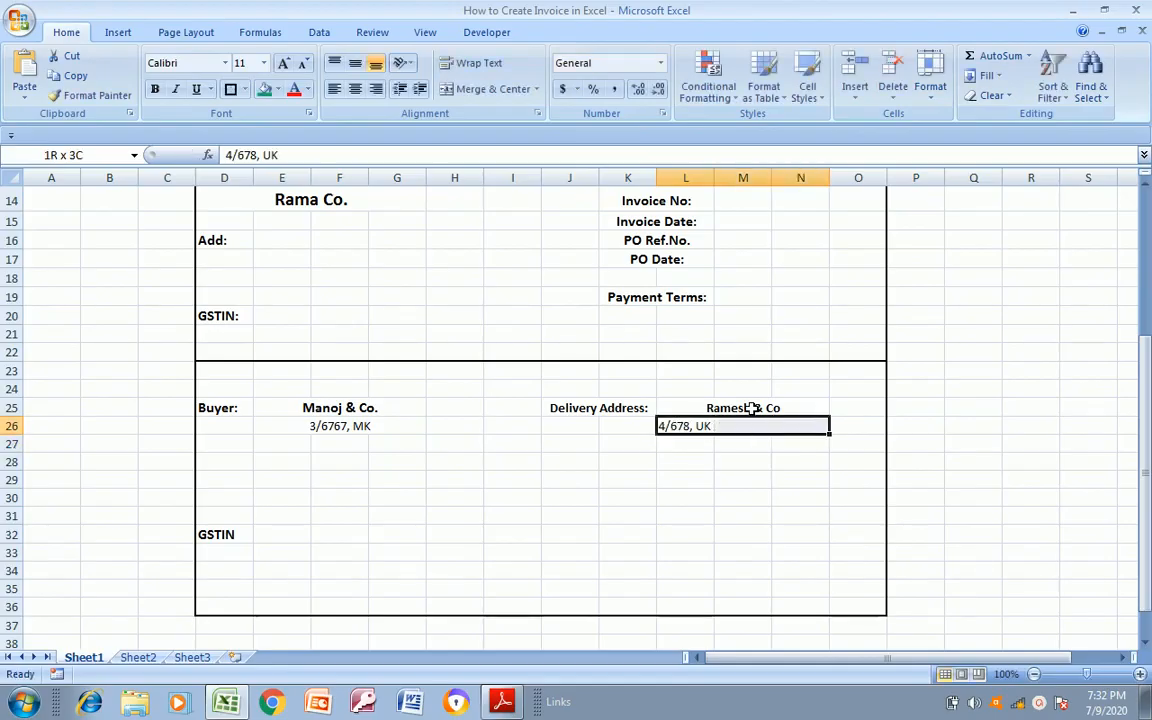
pyautogui.click(489, 89)
pyautogui.click(722, 457)
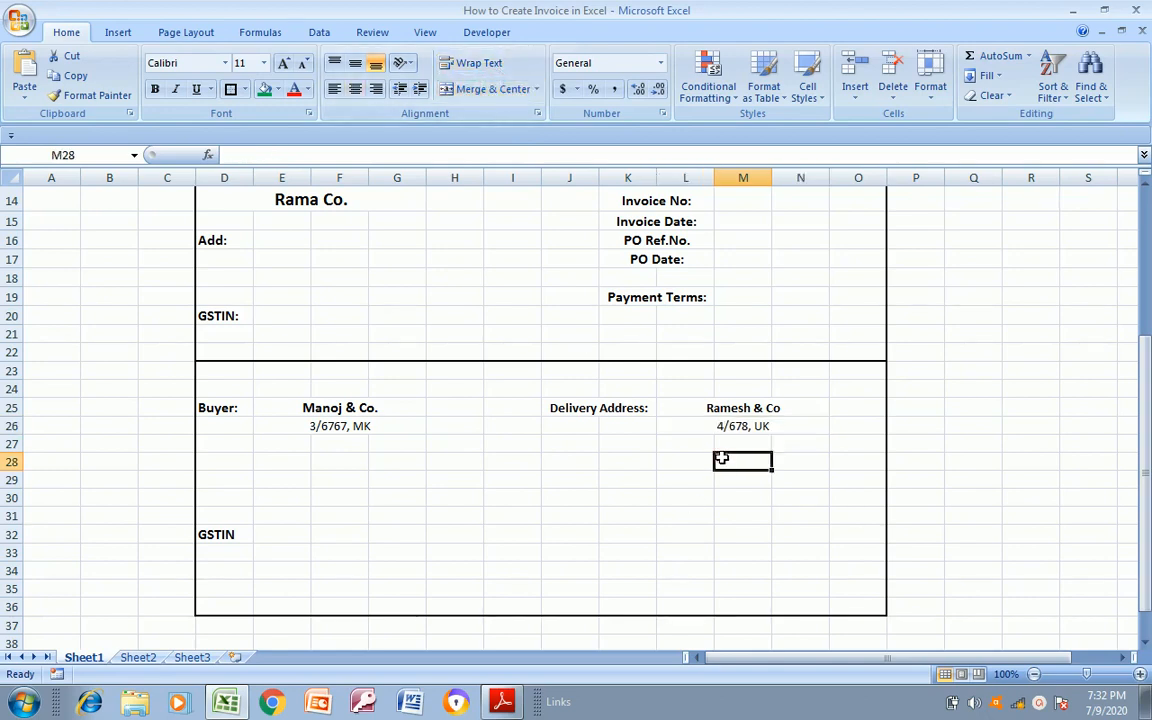
# Check the address lines in Invoice Format.pdf and enter the delivery city and postal code in L27
pyautogui.hotkey('alt', 'Tab')
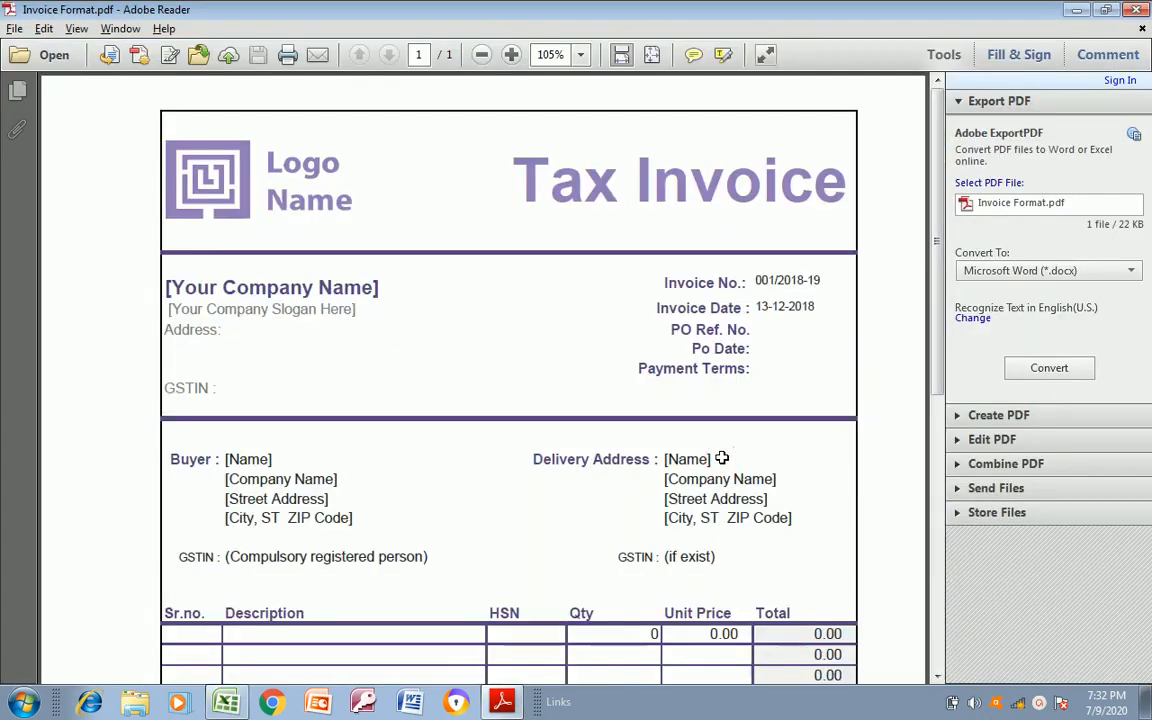
pyautogui.hotkey('alt', 'Tab')
pyautogui.click(719, 444)
pyautogui.click(712, 444)
pyautogui.click(719, 444)
pyautogui.click(712, 445)
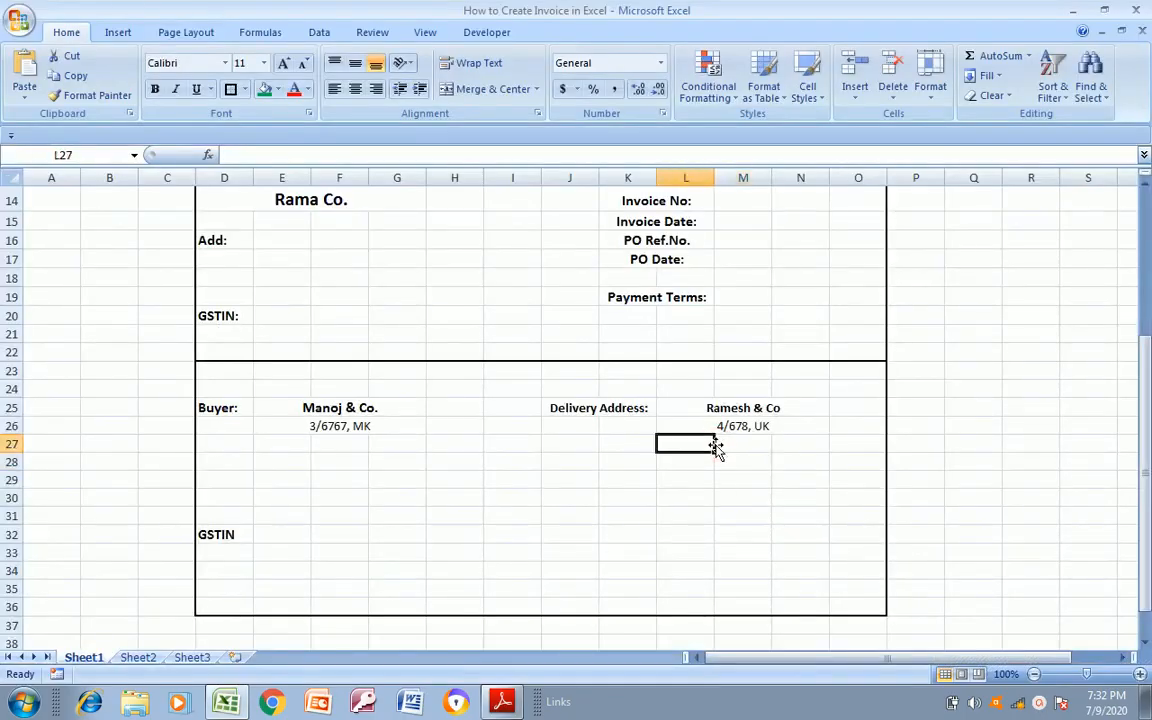
pyautogui.write('New Delhi')
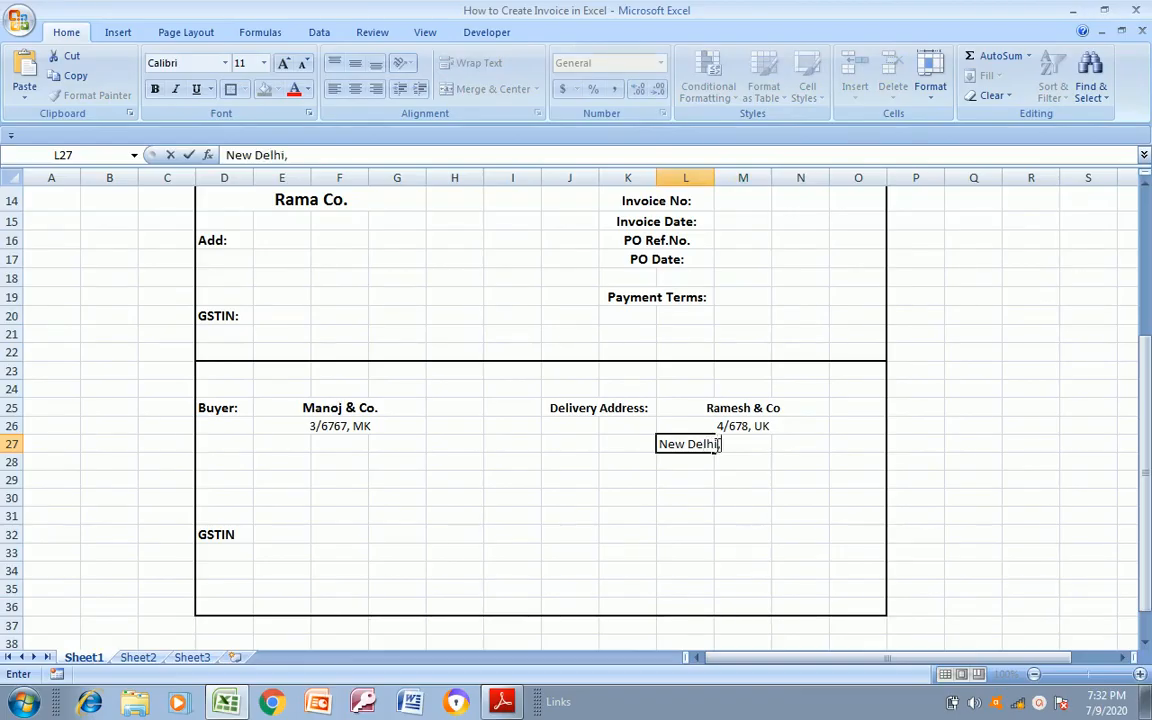
pyautogui.write(', 1009678')
pyautogui.press('Return')
# Merge and center the delivery city and postal code line across L27:N27
pyautogui.press('Up')
pyautogui.hotkey('shift', 'Right')
pyautogui.hotkey('shift', 'Right')
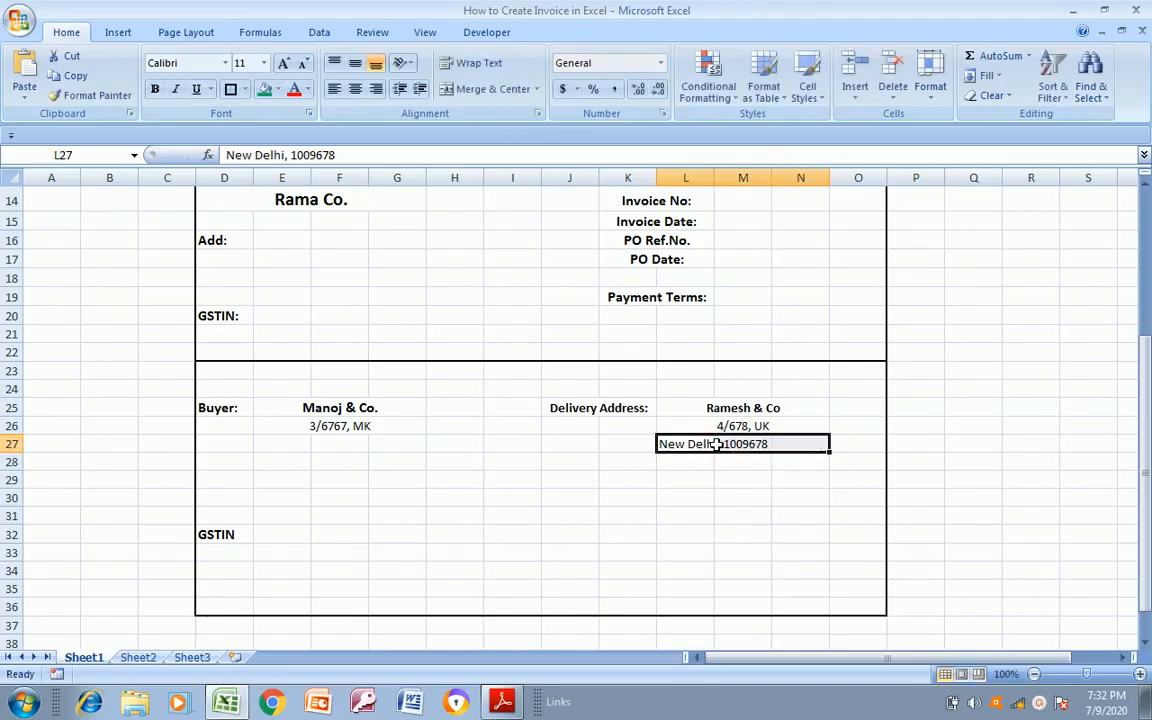
pyautogui.click(490, 89)
pyautogui.click(555, 498)
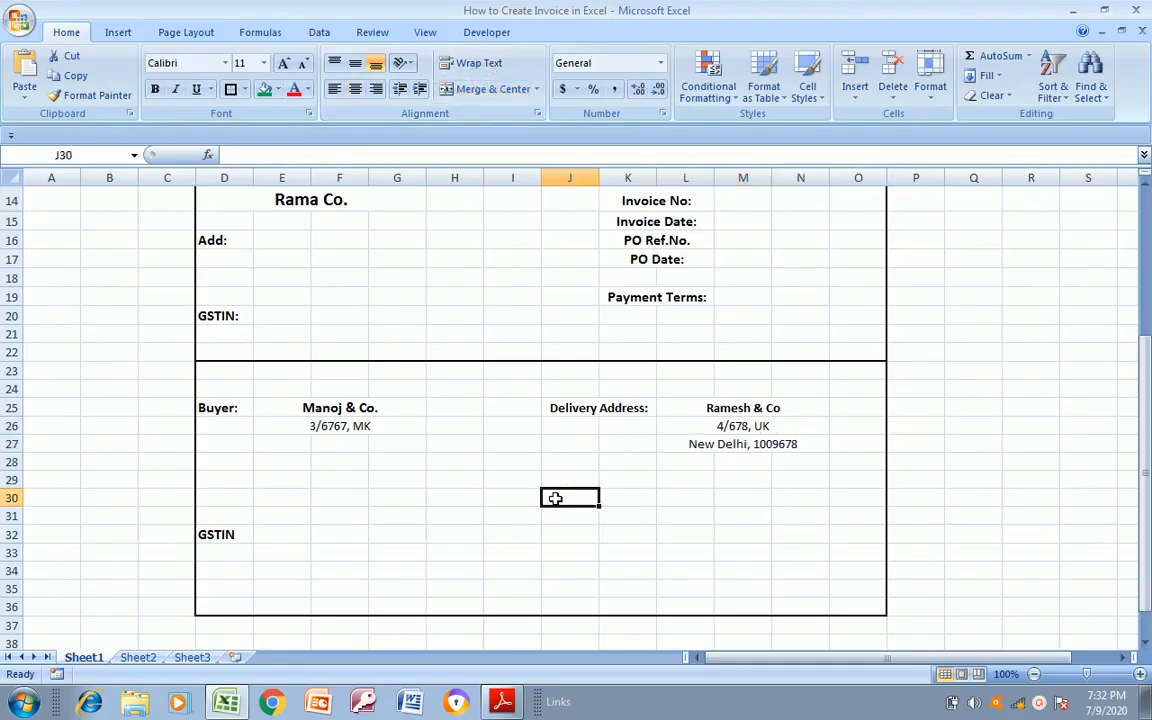
# Copy the GSTIN label from D32 to K32 for the delivery section, as placed in Invoice Format.pdf
pyautogui.hotkey('alt', 'Tab')
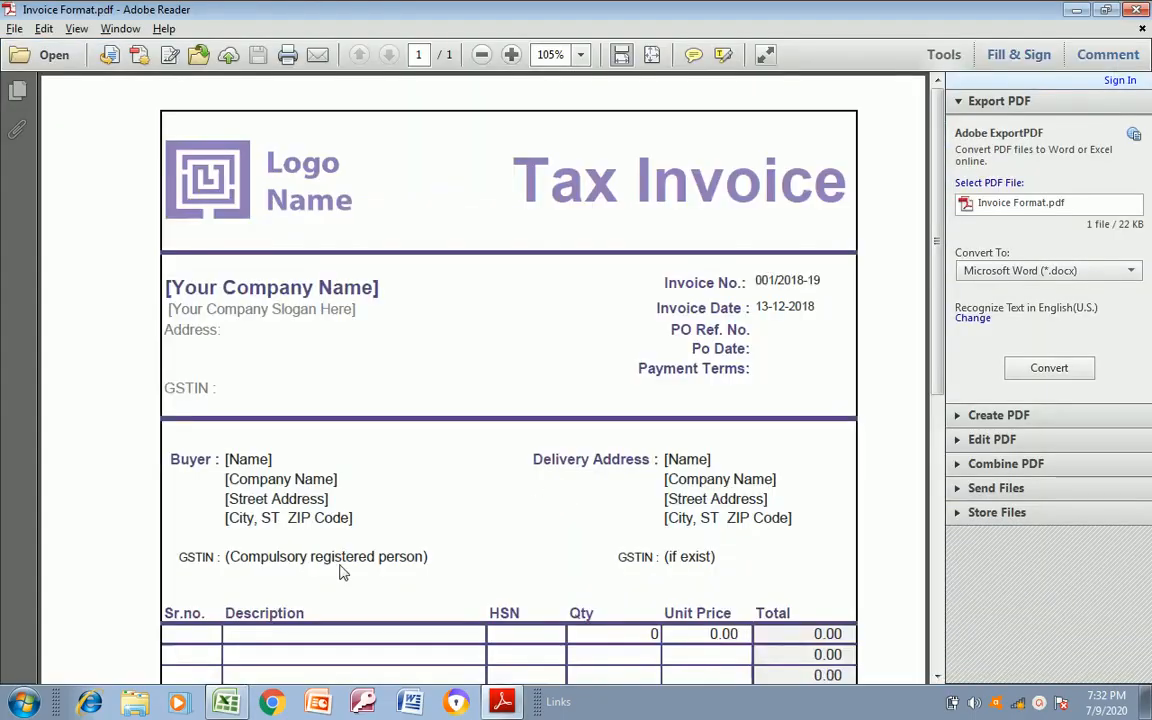
pyautogui.hotkey('alt', 'Tab')
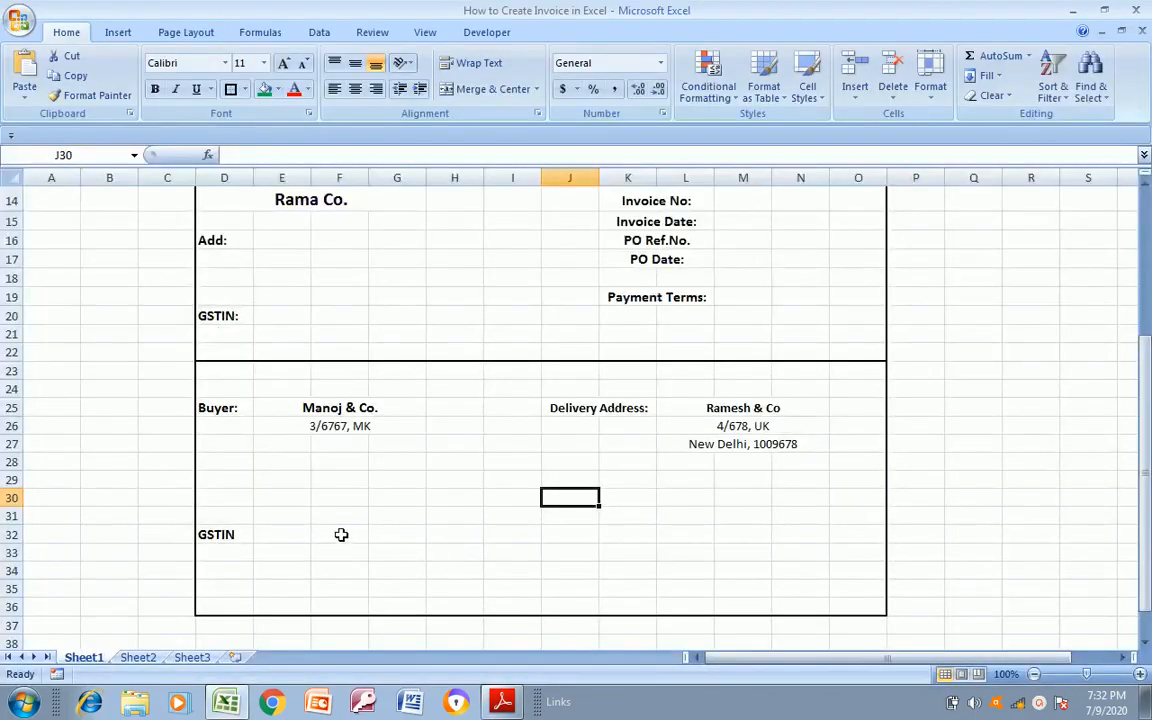
pyautogui.click(240, 534)
pyautogui.hotkey('ctrl', 'c')
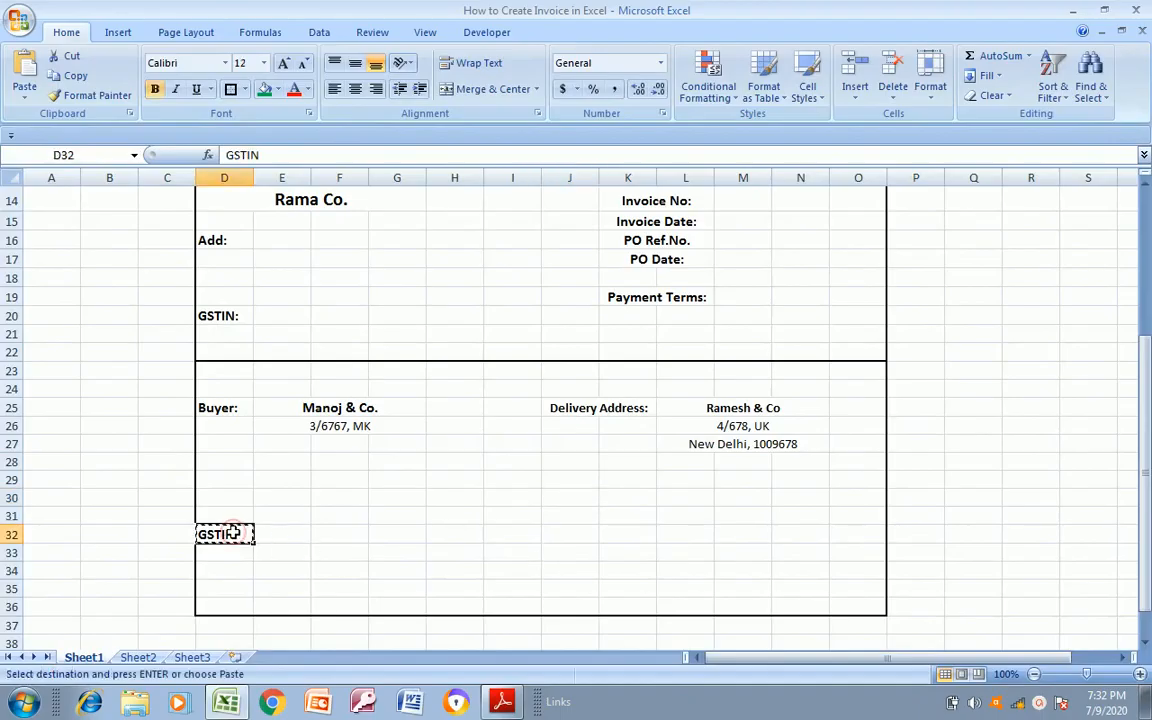
pyautogui.press('Right')
pyautogui.press('Right')
pyautogui.press('Right')
pyautogui.press('Right')
pyautogui.press('Right')
pyautogui.press('Right')
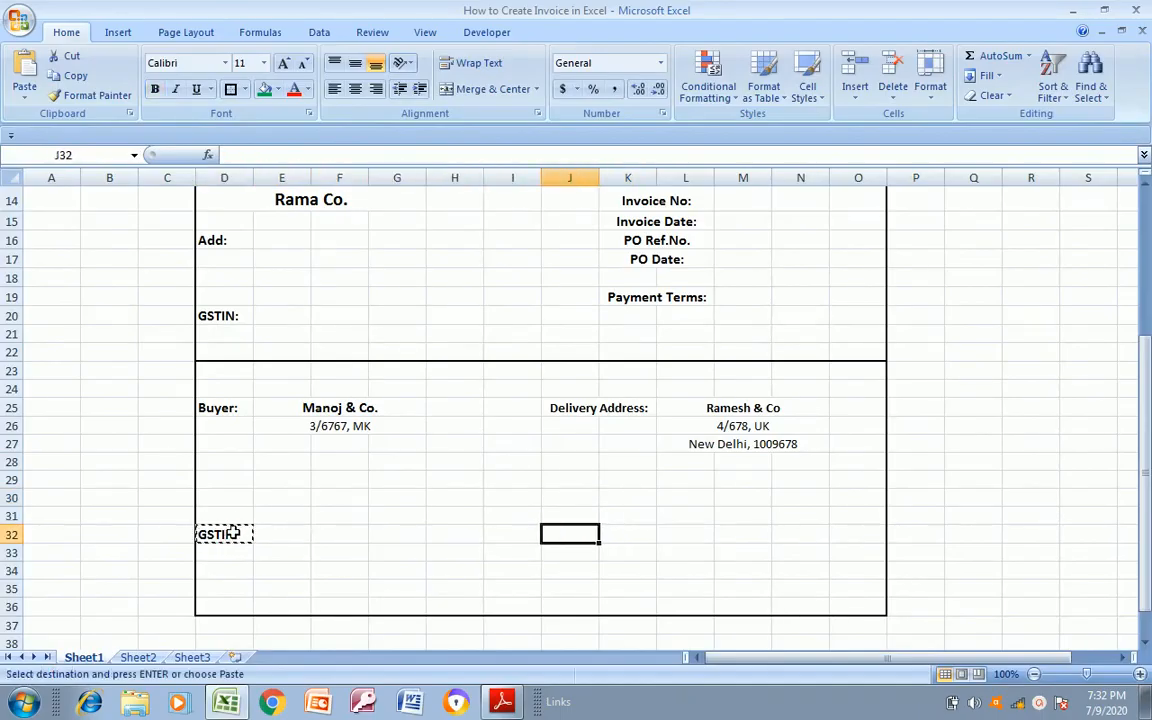
pyautogui.hotkey('alt', 'Tab')
pyautogui.hotkey('alt', 'Tab')
pyautogui.press('Right')
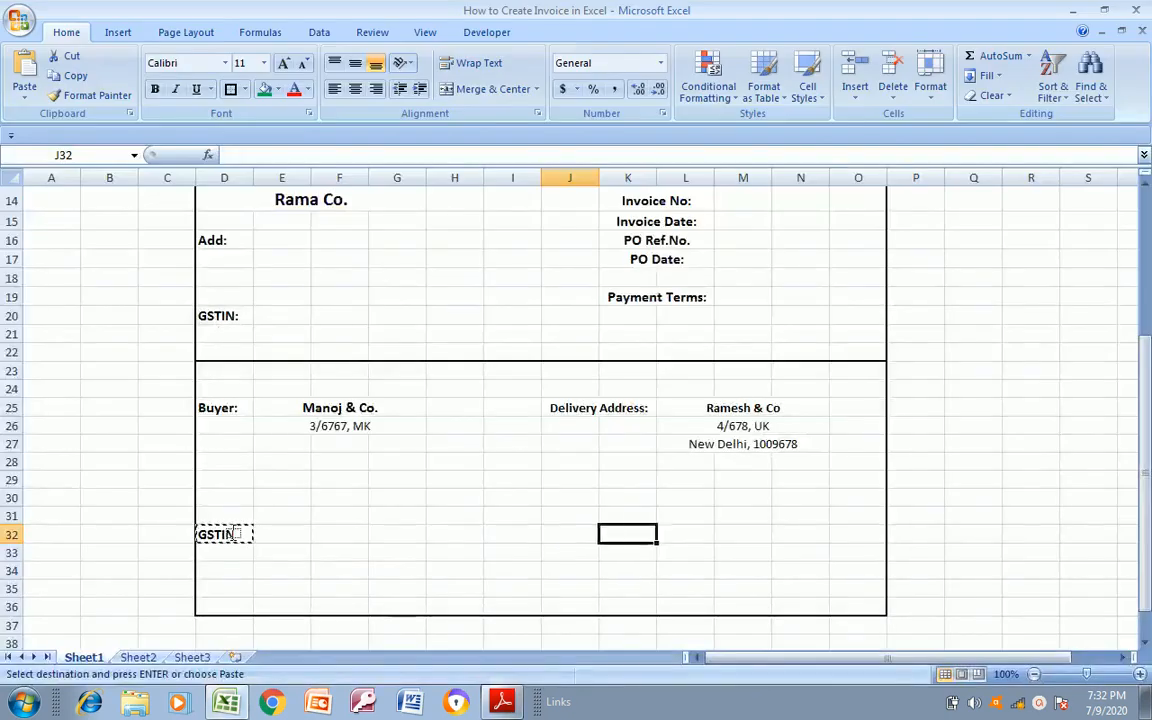
pyautogui.hotkey('ctrl', 'v')
pyautogui.press('Escape')
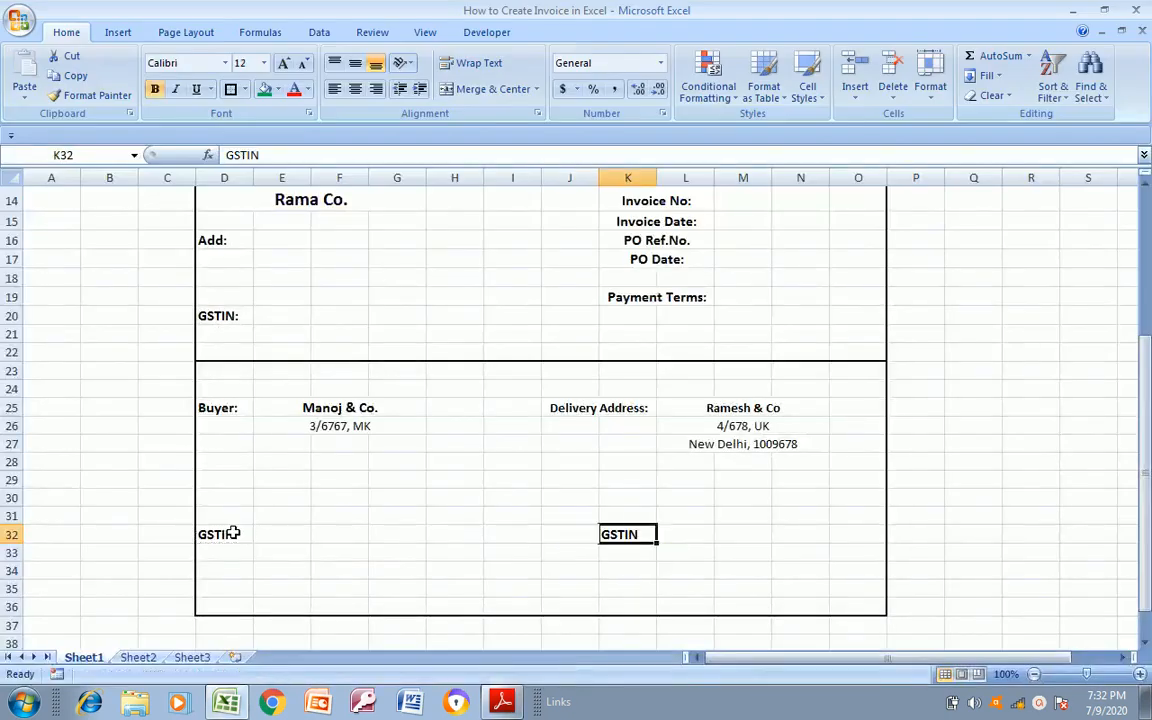
# Compare the delivery GSTIN label with Invoice Format.pdf and change K32 to "GSTIN:"
pyautogui.hotkey('alt', 'Tab')
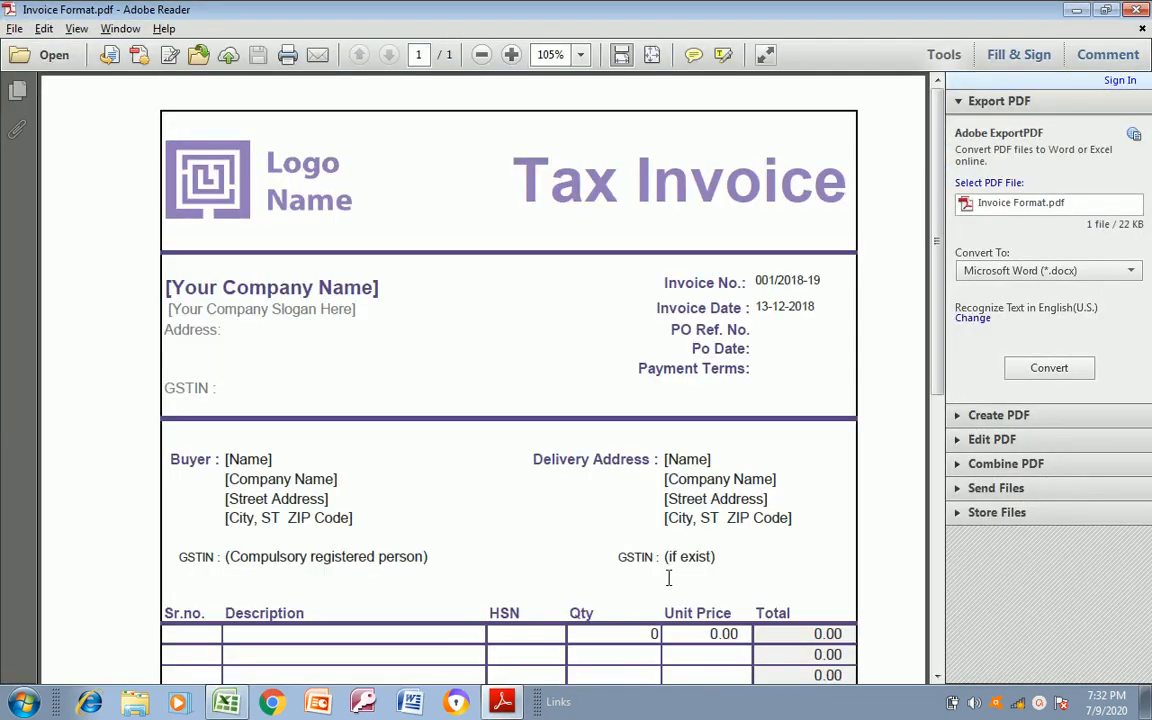
pyautogui.hotkey('alt', 'Tab')
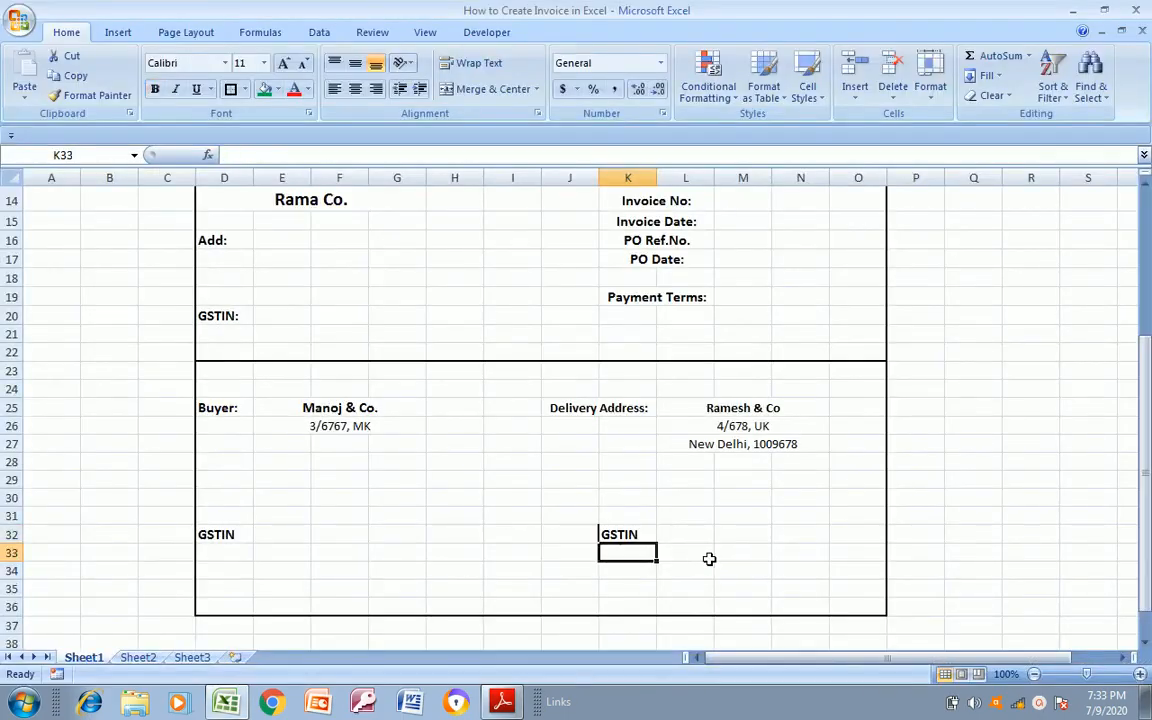
pyautogui.press('F2')
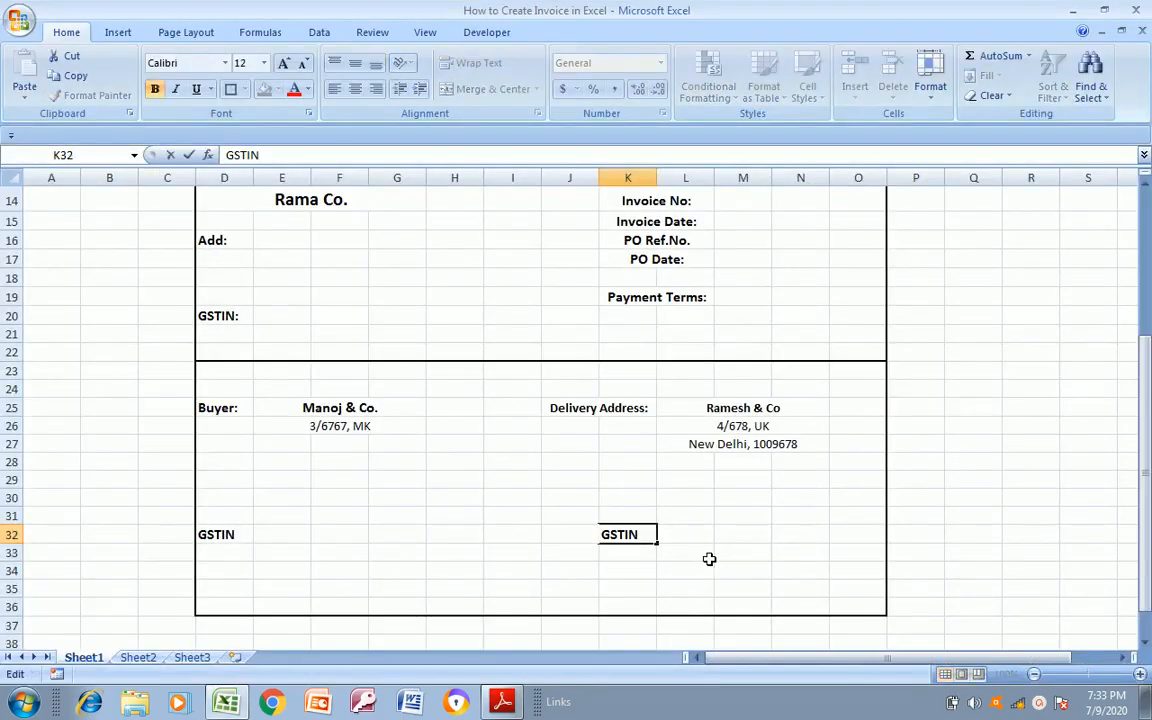
pyautogui.write(':')
pyautogui.press('Return')
# Merge and center the empty cells E32:H32 beside the buyer's GSTIN label
pyautogui.press('Up')
pyautogui.press('Left')
pyautogui.press('Left')
pyautogui.press('Left')
pyautogui.press('Left')
pyautogui.press('Left')
pyautogui.press('Left')
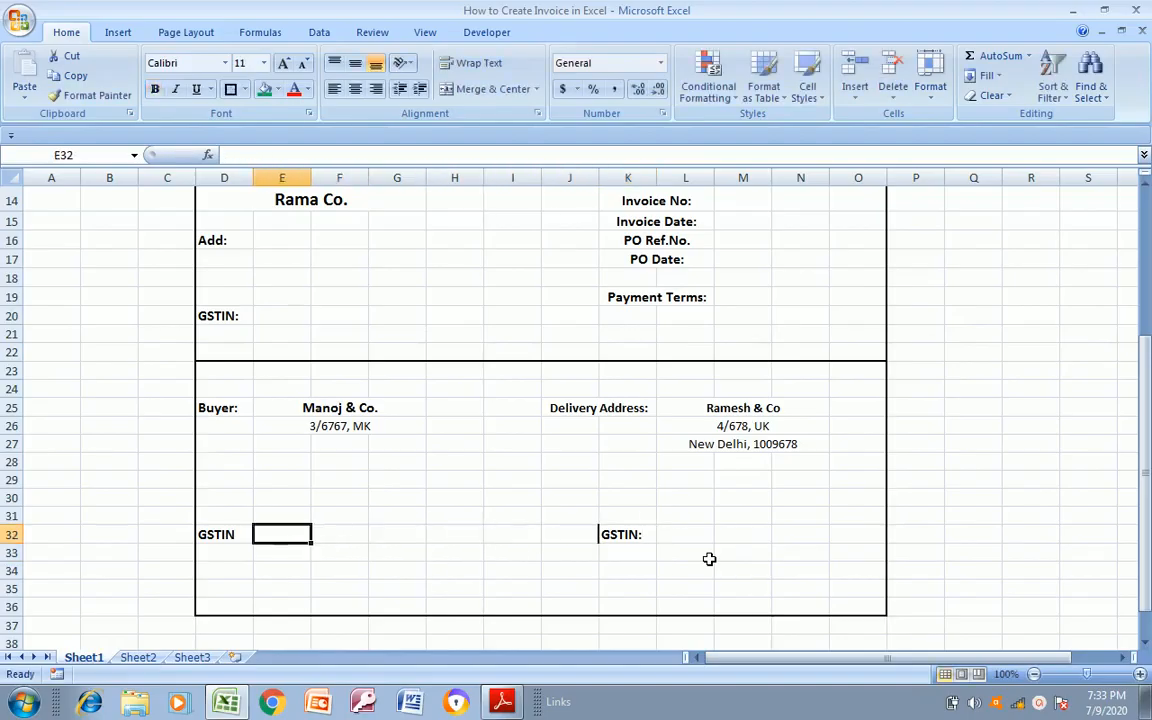
pyautogui.hotkey('shift', 'Right')
pyautogui.hotkey('shift', 'Right')
pyautogui.hotkey('shift', 'Right')
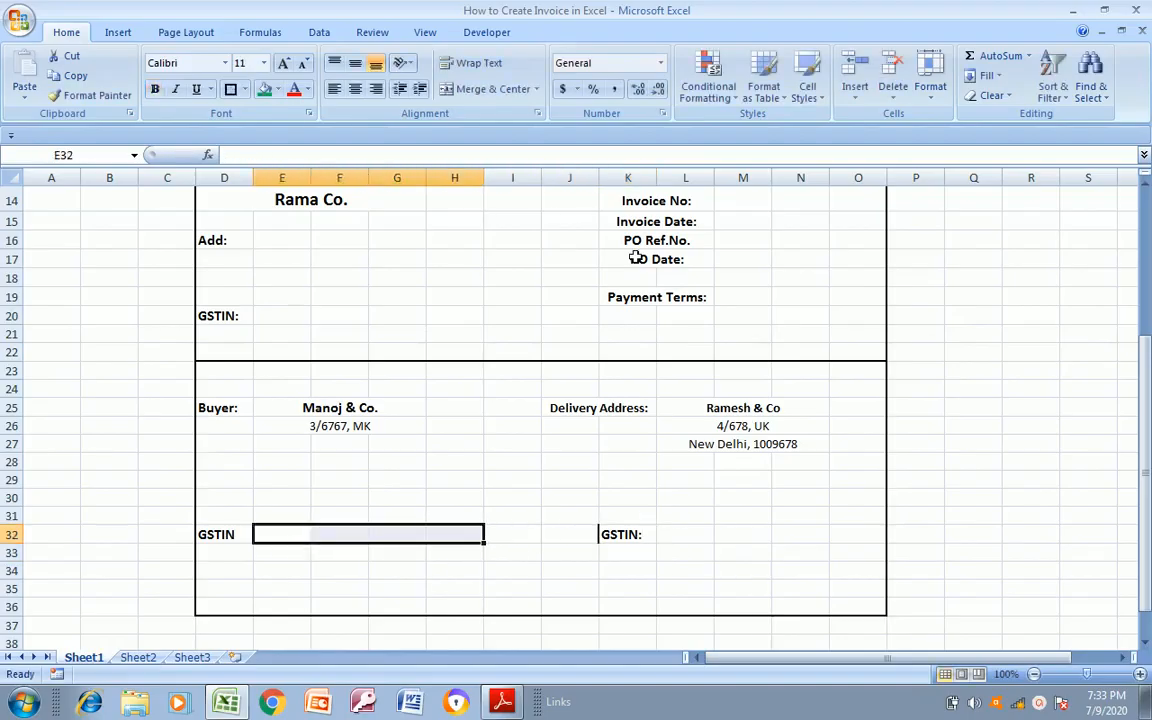
pyautogui.click(493, 89)
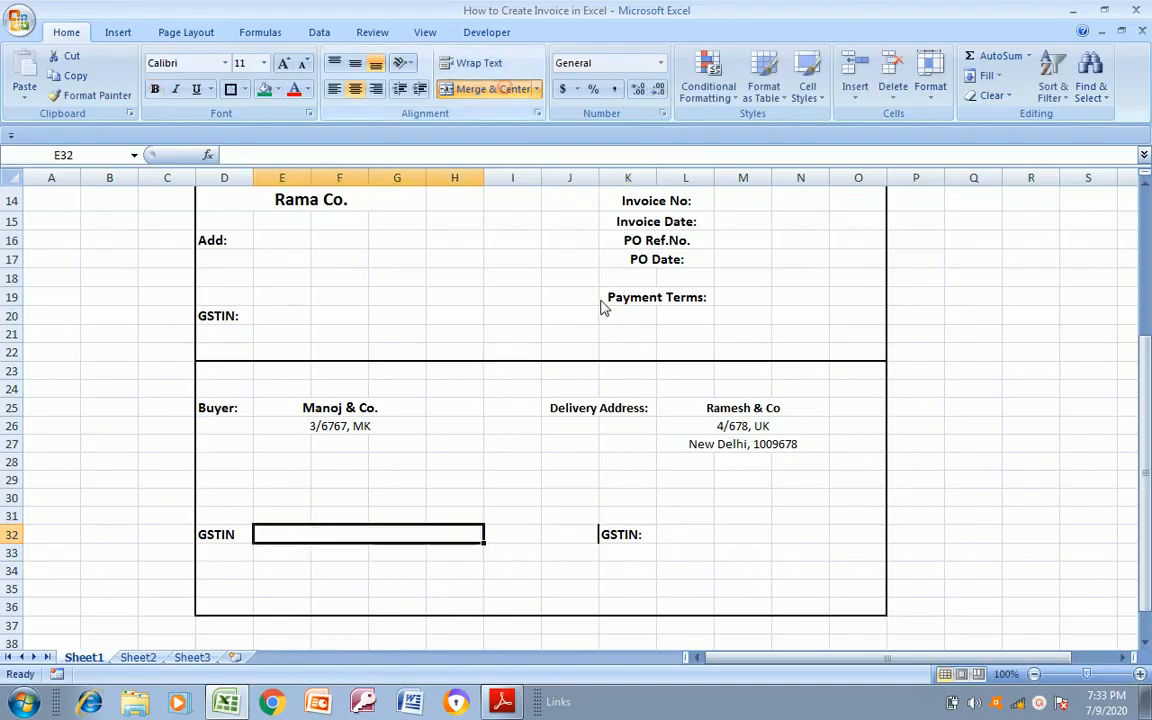
# Merge and center the empty cells L32:N32 beside the delivery GSTIN label
pyautogui.click(686, 536)
pyautogui.hotkey('shift', 'Right')
pyautogui.hotkey('shift', 'Right')
pyautogui.hotkey('shift', 'Right')
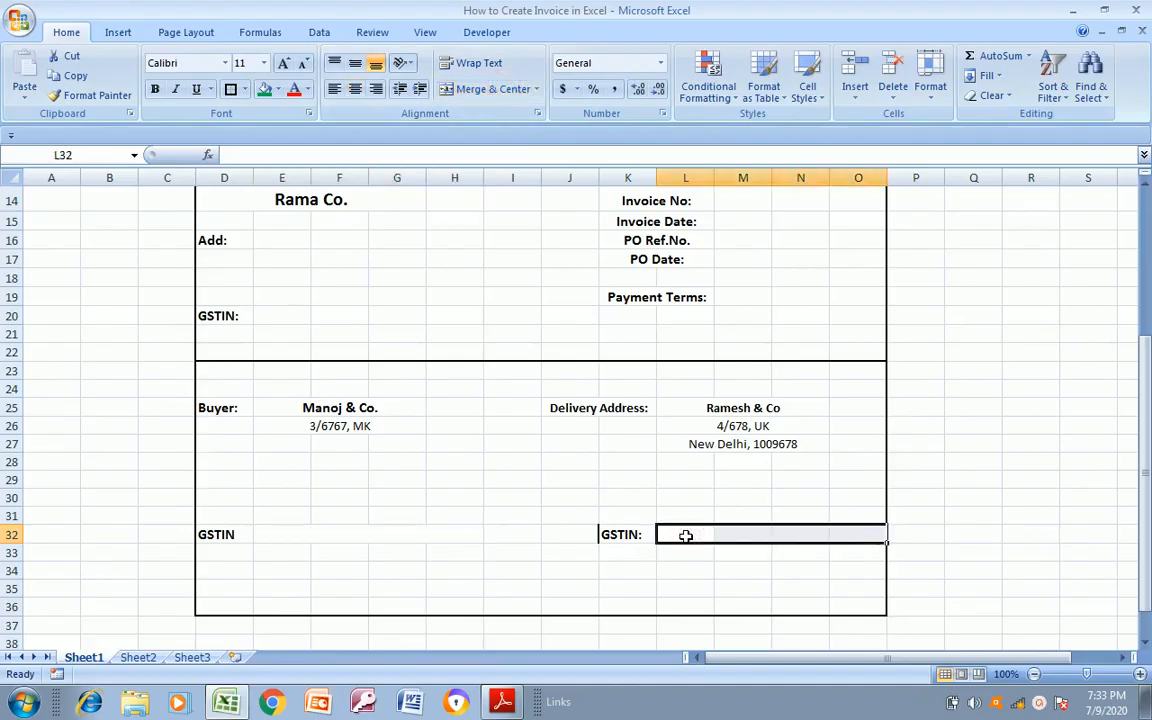
pyautogui.hotkey('shift', 'Left')
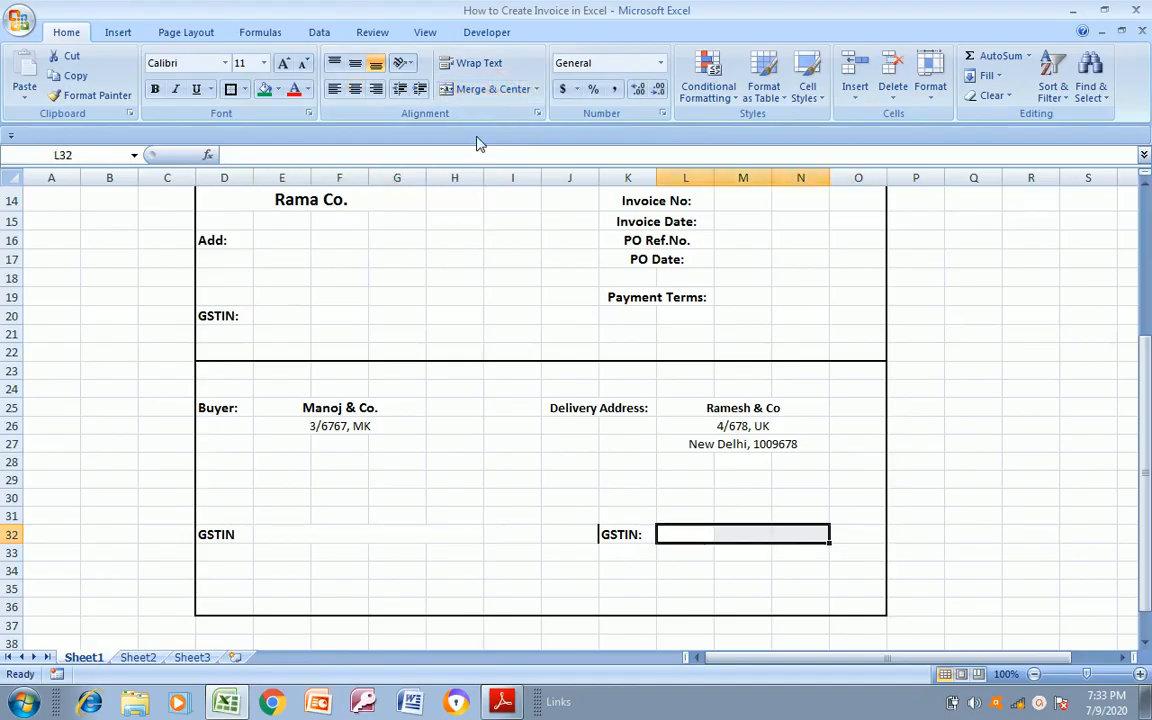
pyautogui.click(494, 89)
# Compare the spacing below the GSTIN line with Invoice Format.pdf and delete the surplus rows 34 to 36
pyautogui.click(296, 576)
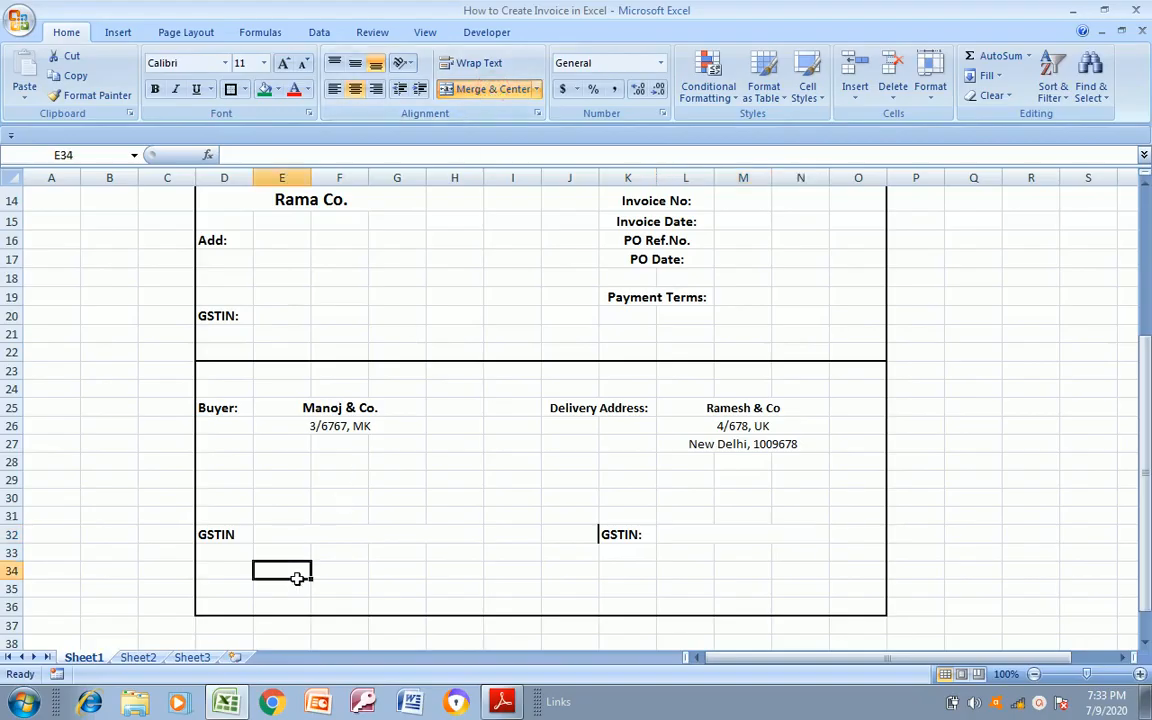
pyautogui.hotkey('alt', 'Tab')
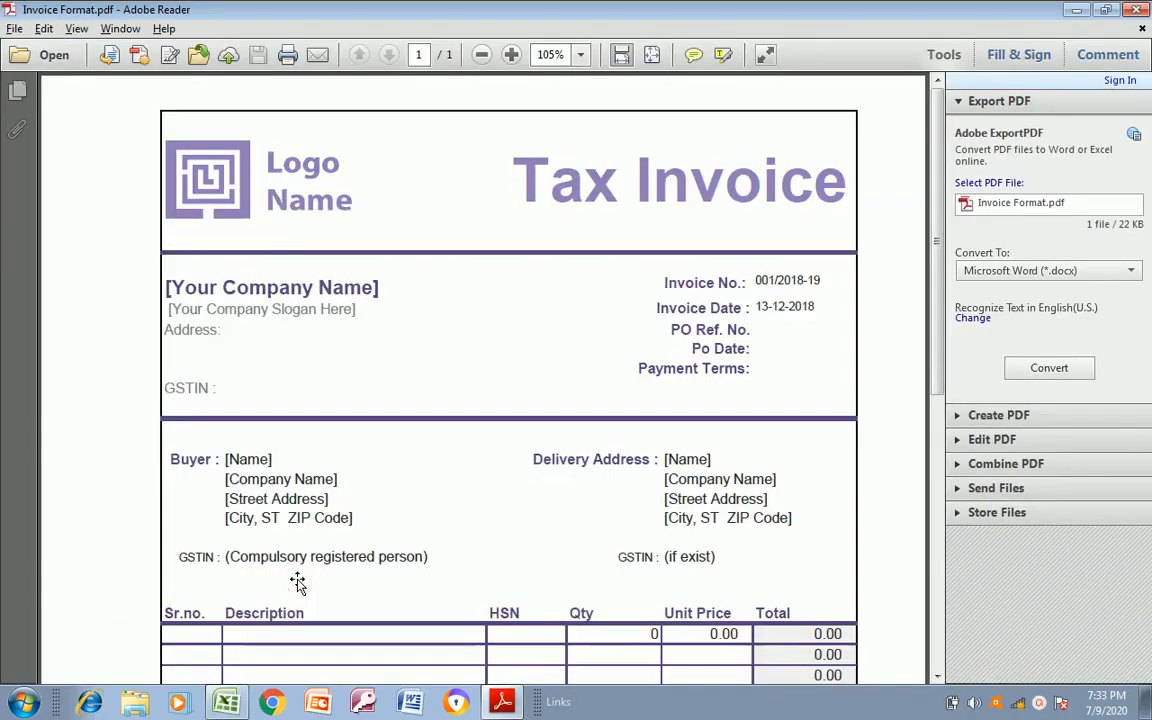
pyautogui.hotkey('alt', 'Tab')
pyautogui.press('Left')
pyautogui.press('Down')
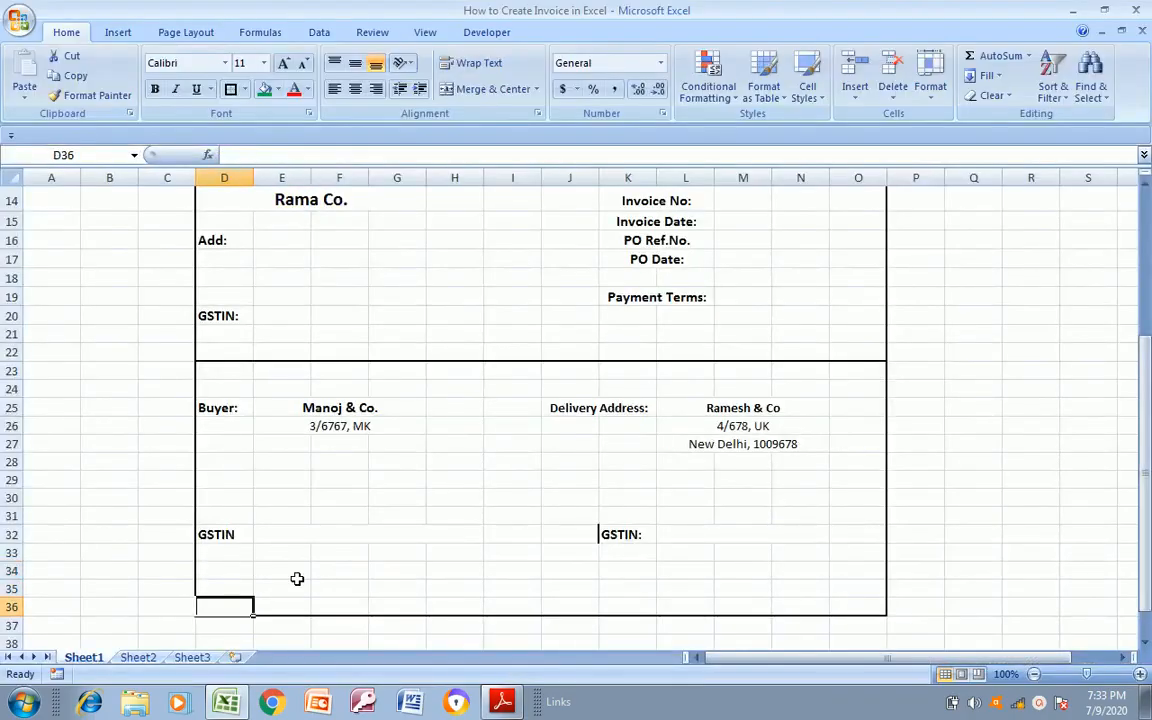
pyautogui.press('Up')
pyautogui.press('Up')
pyautogui.press('Down')
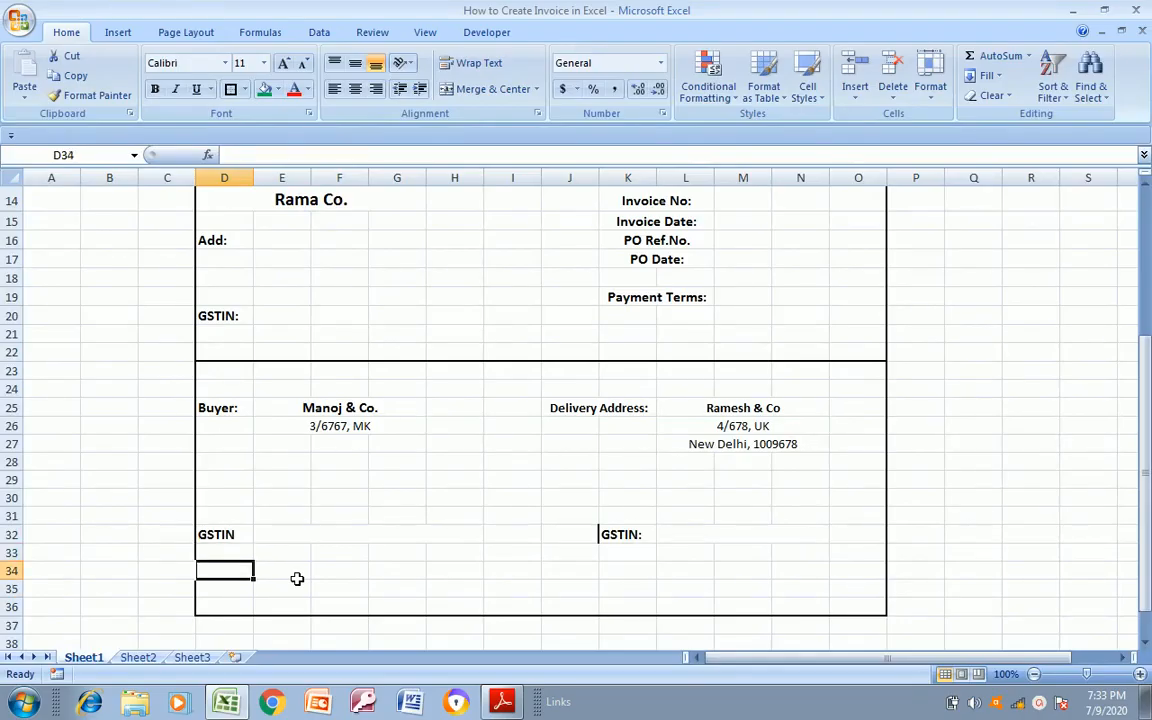
pyautogui.hotkey('shift', 'Right')
pyautogui.hotkey('shift', 'Right')
pyautogui.hotkey('shift', 'Right')
pyautogui.hotkey('shift', 'Right')
pyautogui.hotkey('shift', 'Right')
pyautogui.hotkey('shift', 'Right')
pyautogui.hotkey('shift', 'Right')
pyautogui.hotkey('shift', 'Right')
pyautogui.hotkey('shift', 'Right')
pyautogui.hotkey('shift', 'Right')
pyautogui.hotkey('shift', 'Right')
pyautogui.hotkey('shift', 'Down')
pyautogui.hotkey('shift', 'Down')
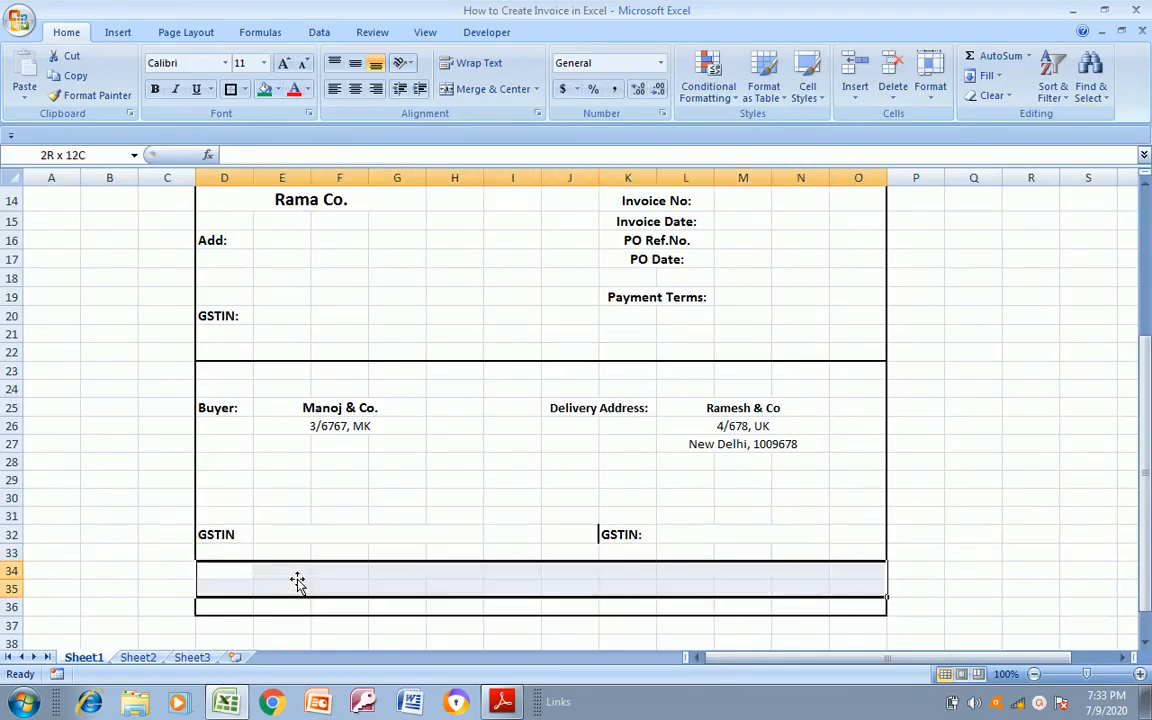
pyautogui.hotkey('shift', 'space')
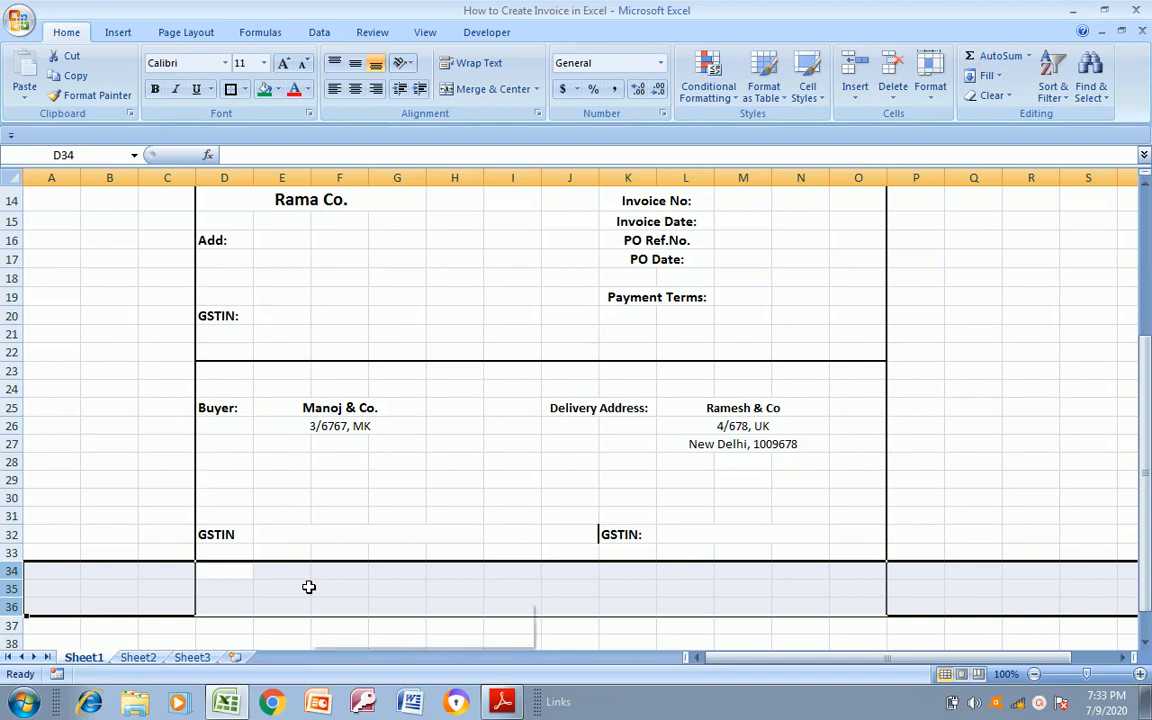
pyautogui.rightClick(309, 587)
pyautogui.click(361, 481)
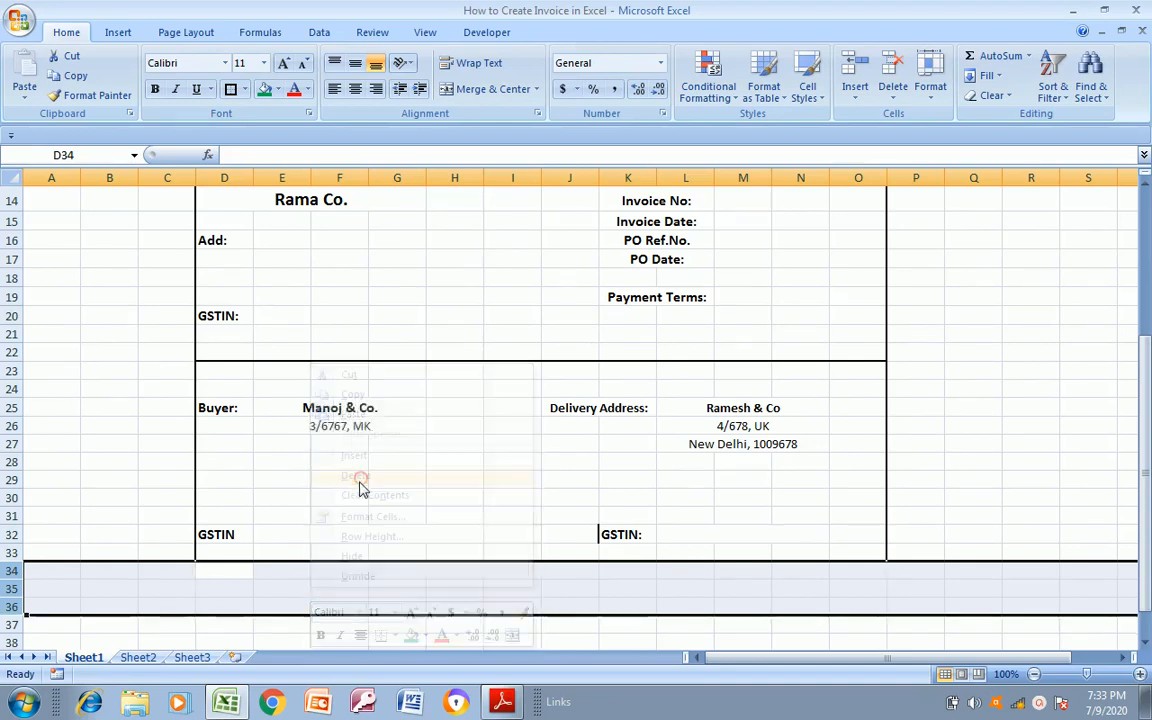
# Apply a thick outside border around the buyer and delivery section, D23:O33
pyautogui.moveTo(224, 370); pyautogui.dragTo(223, 372)
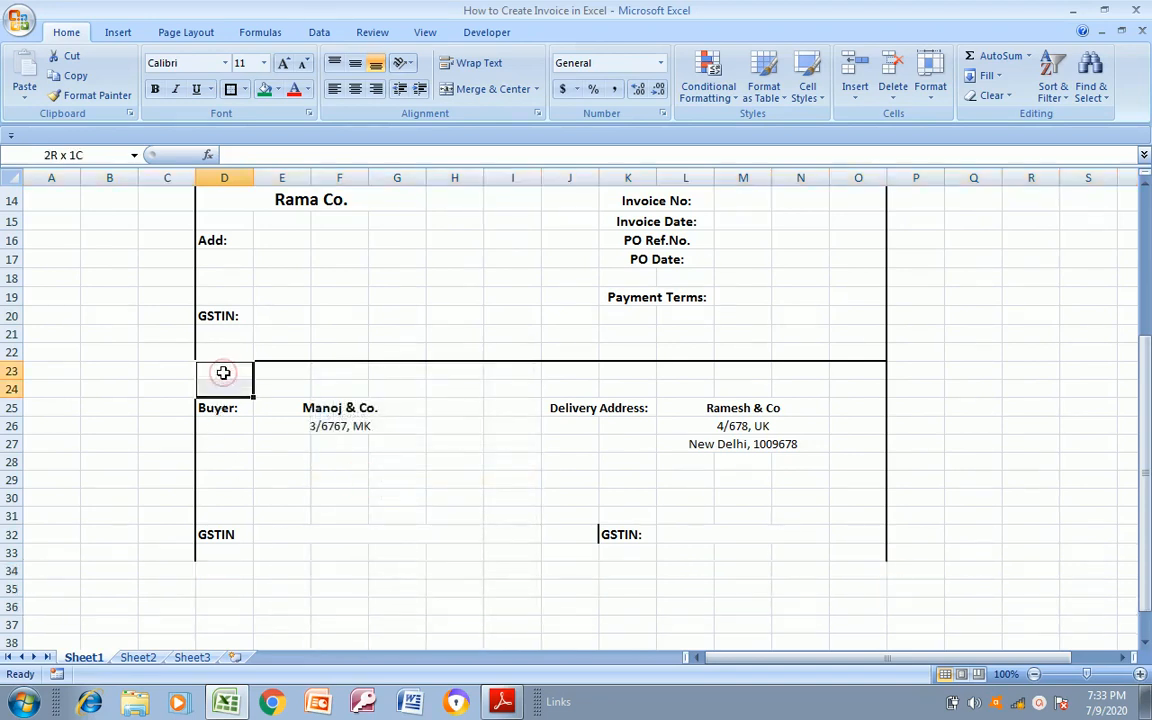
pyautogui.hotkey('shift', 'Down')
pyautogui.hotkey('shift', 'Down')
pyautogui.hotkey('shift', 'Down')
pyautogui.hotkey('shift', 'Down')
pyautogui.hotkey('shift', 'Down')
pyautogui.hotkey('shift', 'Down')
pyautogui.hotkey('shift', 'Down')
pyautogui.hotkey('shift', 'Down')
pyautogui.hotkey('shift', 'Down')
pyautogui.hotkey('shift', 'Right')
pyautogui.hotkey('shift', 'Right')
pyautogui.hotkey('shift', 'Right')
pyautogui.hotkey('shift', 'Right')
pyautogui.hotkey('shift', 'Right')
pyautogui.hotkey('shift', 'Right')
pyautogui.hotkey('shift', 'Right')
pyautogui.hotkey('shift', 'Right')
pyautogui.hotkey('shift', 'Right')
pyautogui.hotkey('shift', 'Right')
pyautogui.hotkey('shift', 'Right')
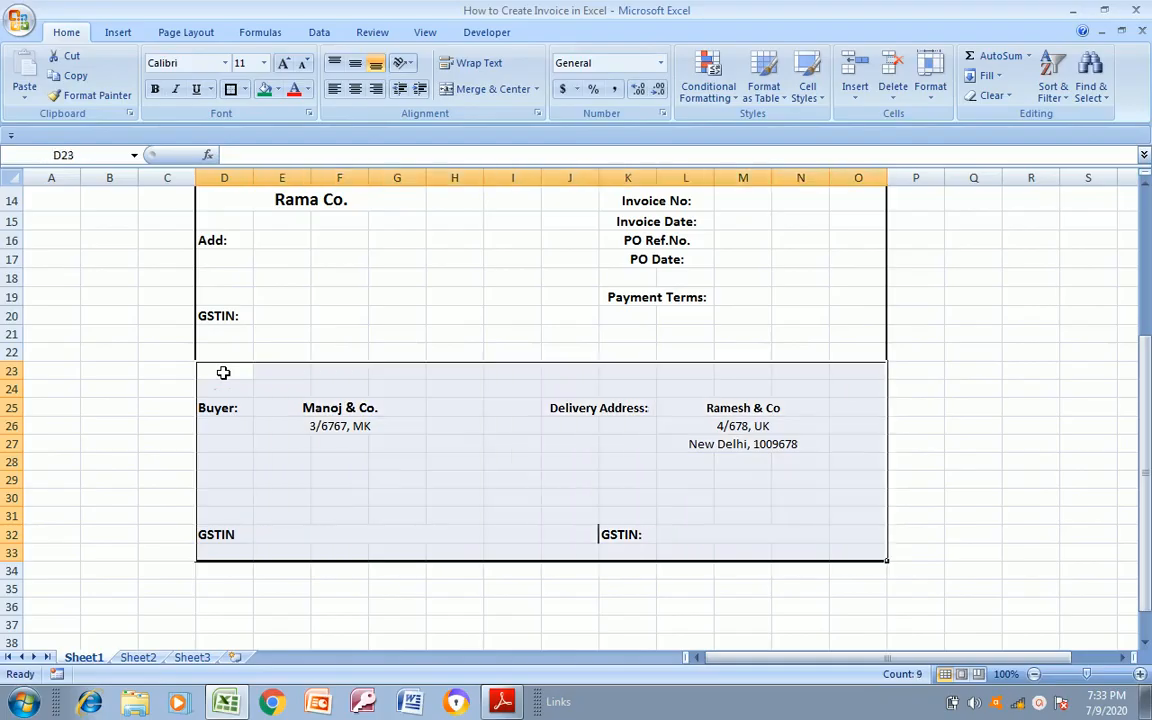
pyautogui.click(230, 89)
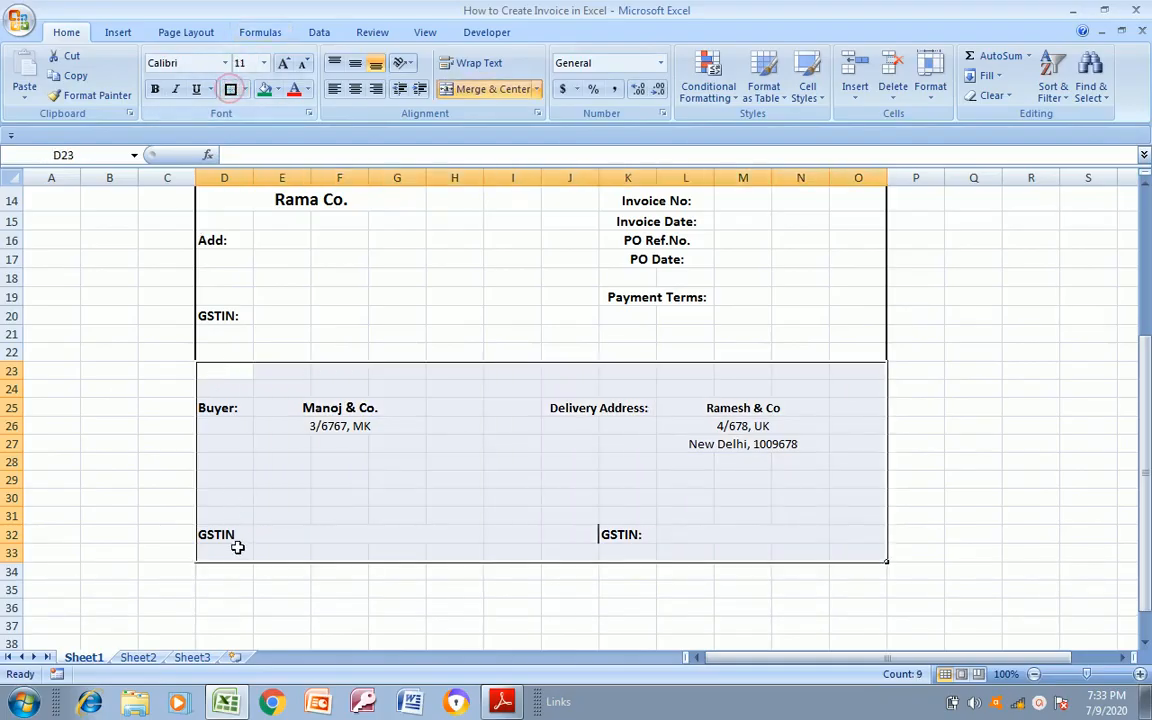
# Examine the column headings of the item table in Invoice Format.pdf
pyautogui.click(231, 584)
pyautogui.hotkey('alt', 'Tab')
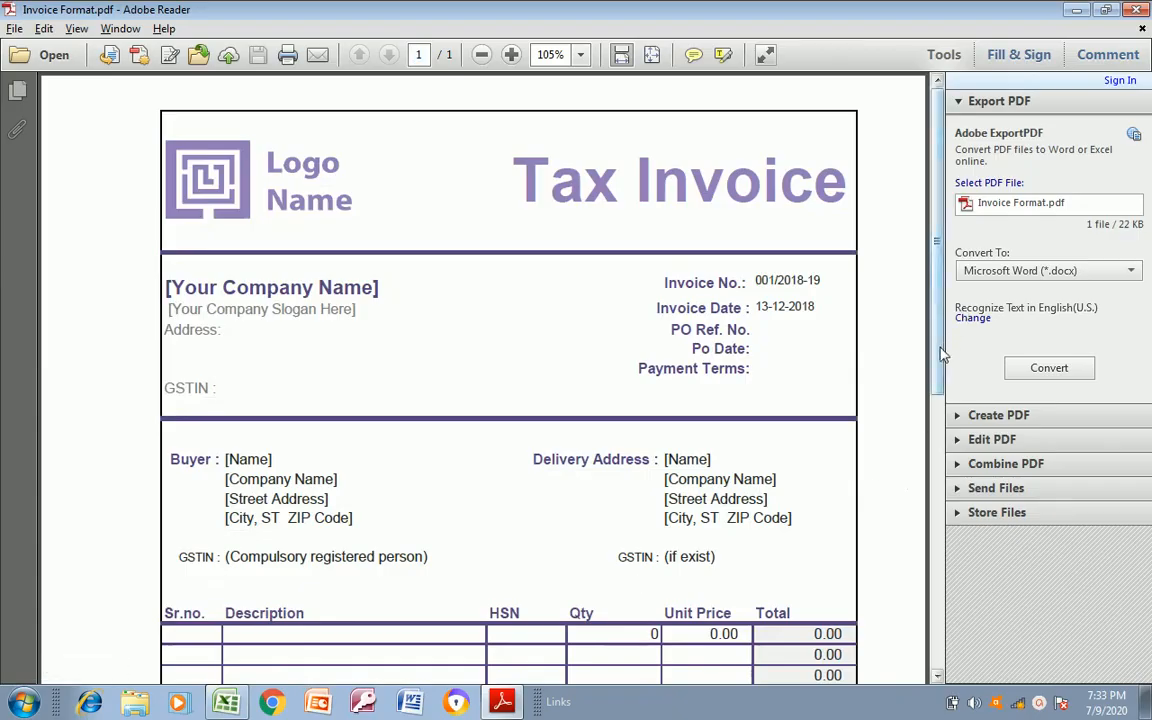
pyautogui.scroll(-2, 937, 405)
pyautogui.scroll(-4, 937, 405)
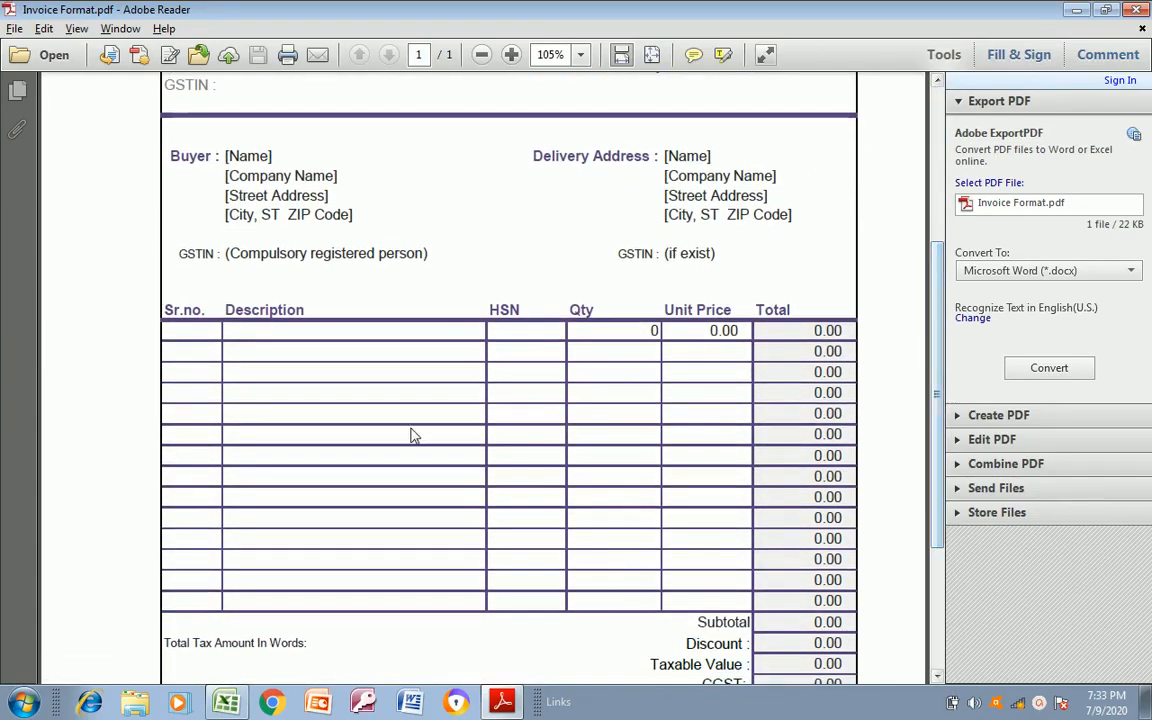
pyautogui.hotkey('alt', 'Tab')
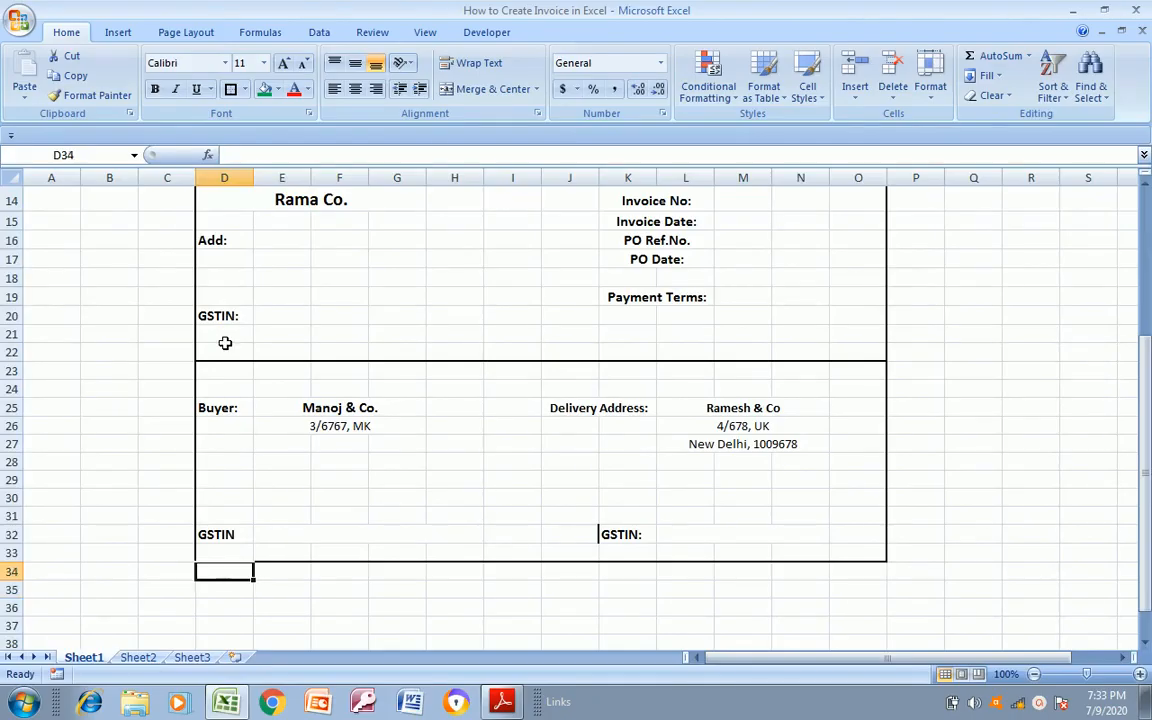
pyautogui.hotkey('alt', 'Tab')
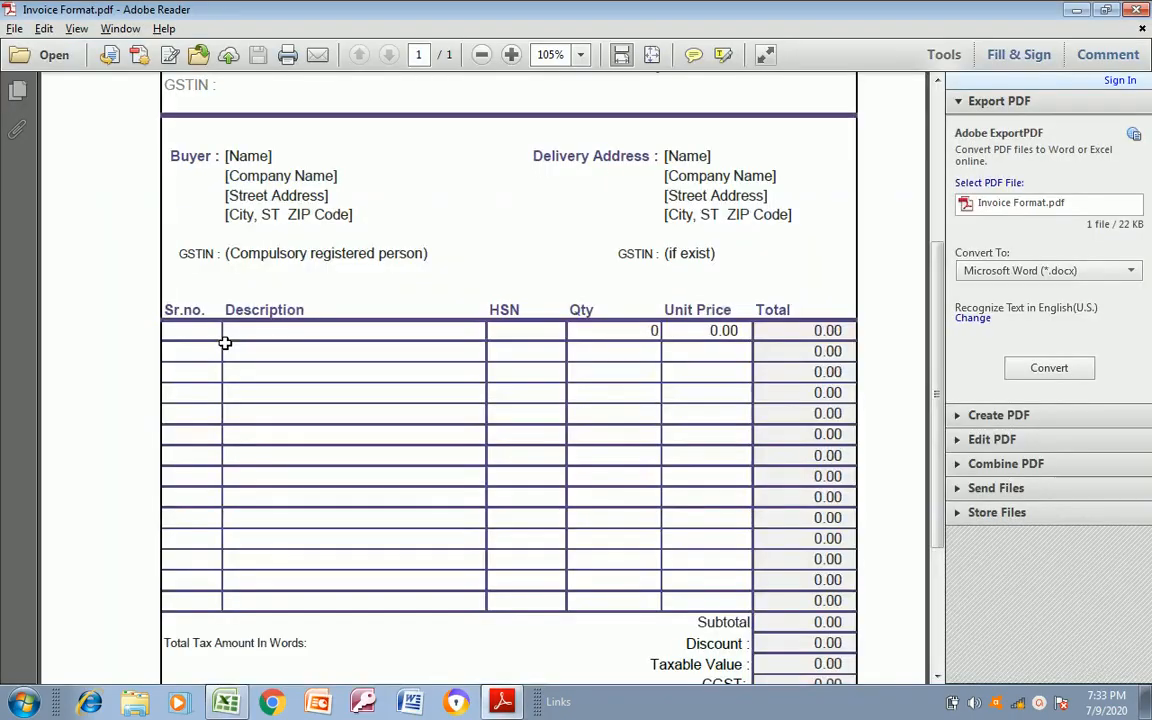
pyautogui.hotkey('alt', 'Tab')
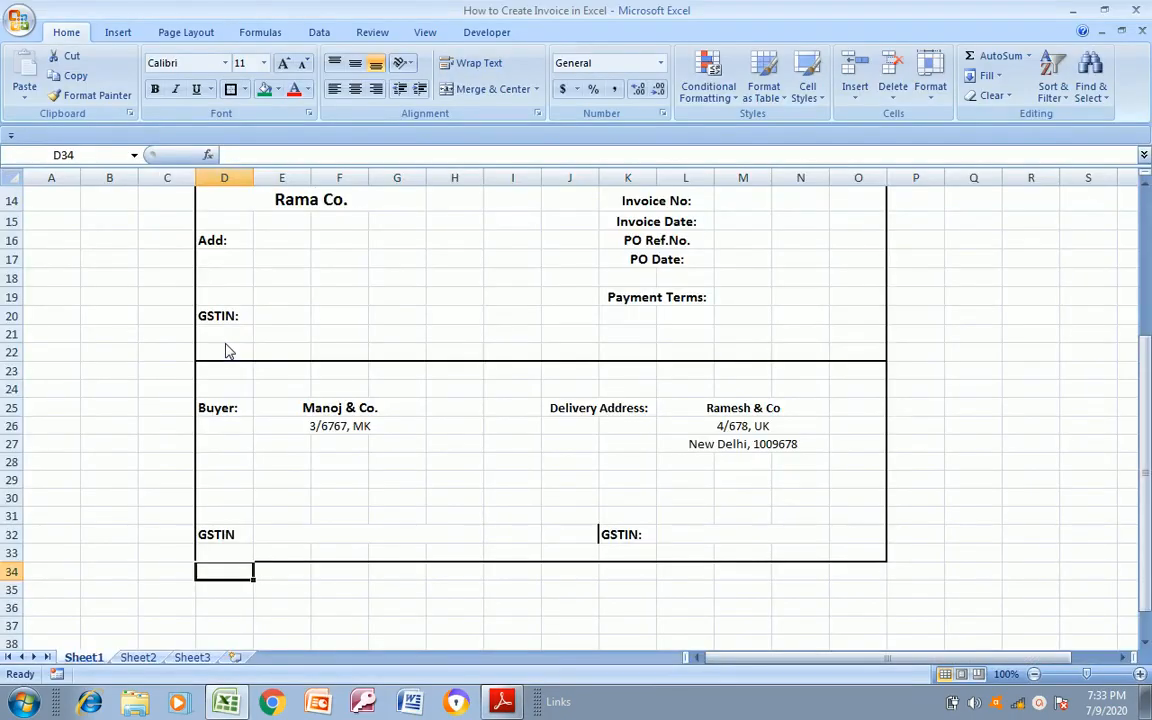
pyautogui.hotkey('alt', 'Tab')
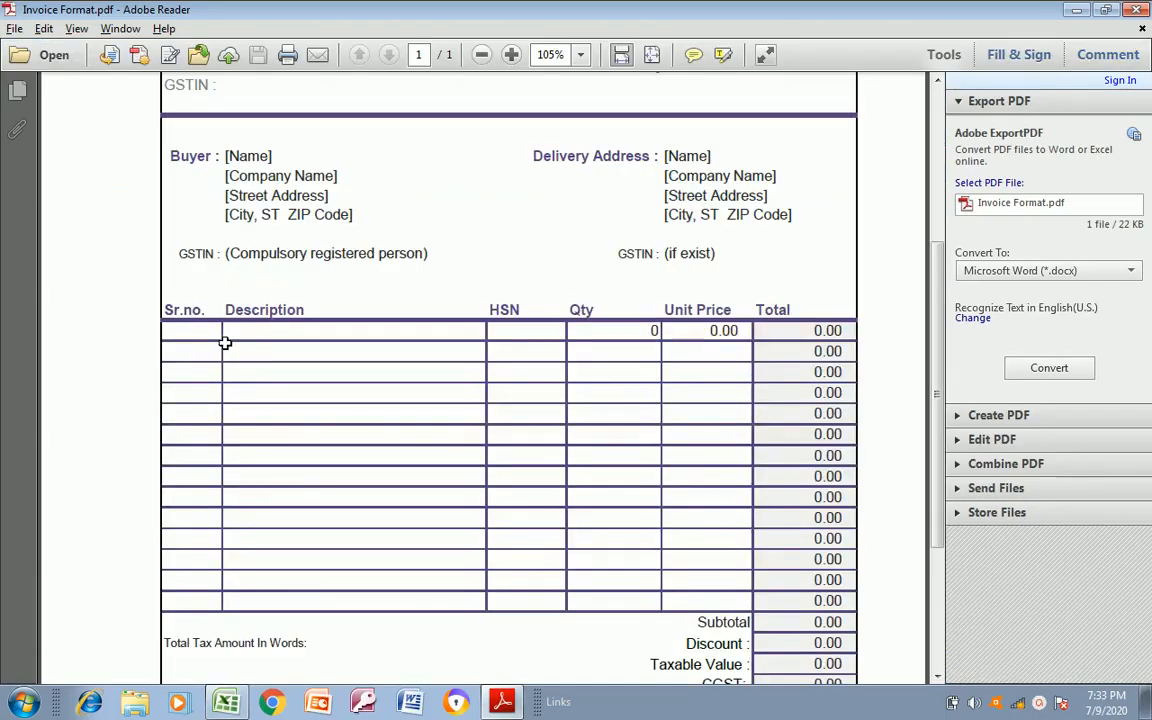
# Enter the item table headings "Sr.No" in D34 and "Description" in E34
pyautogui.hotkey('alt', 'Tab')
pyautogui.write('Sr.No')
pyautogui.press('Return')
pyautogui.press('Up')
pyautogui.press('Right')
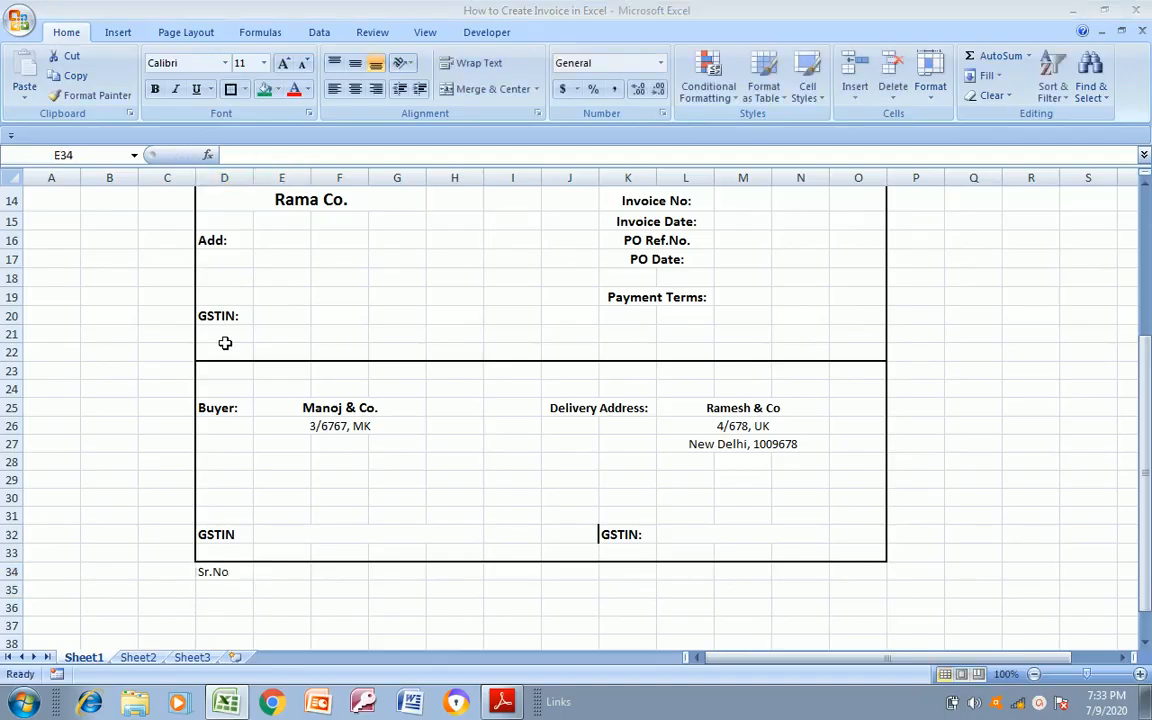
pyautogui.hotkey('alt', 'Tab')
pyautogui.hotkey('alt', 'Tab')
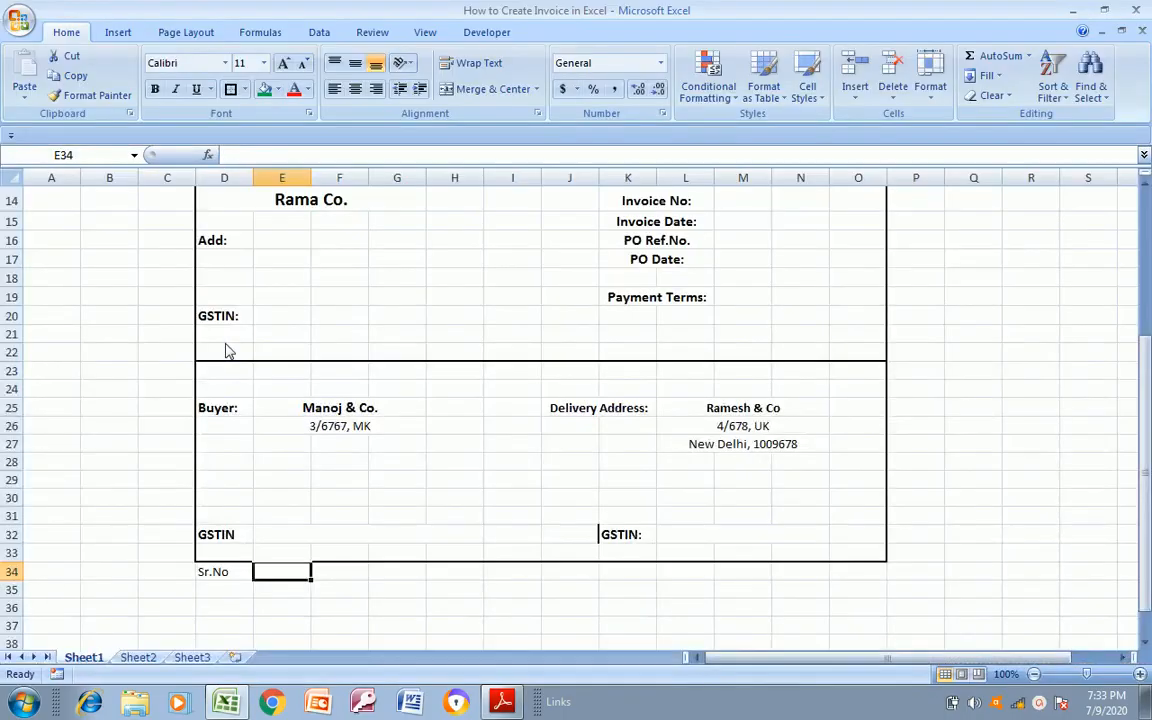
pyautogui.write('Description')
pyautogui.press('Tab')
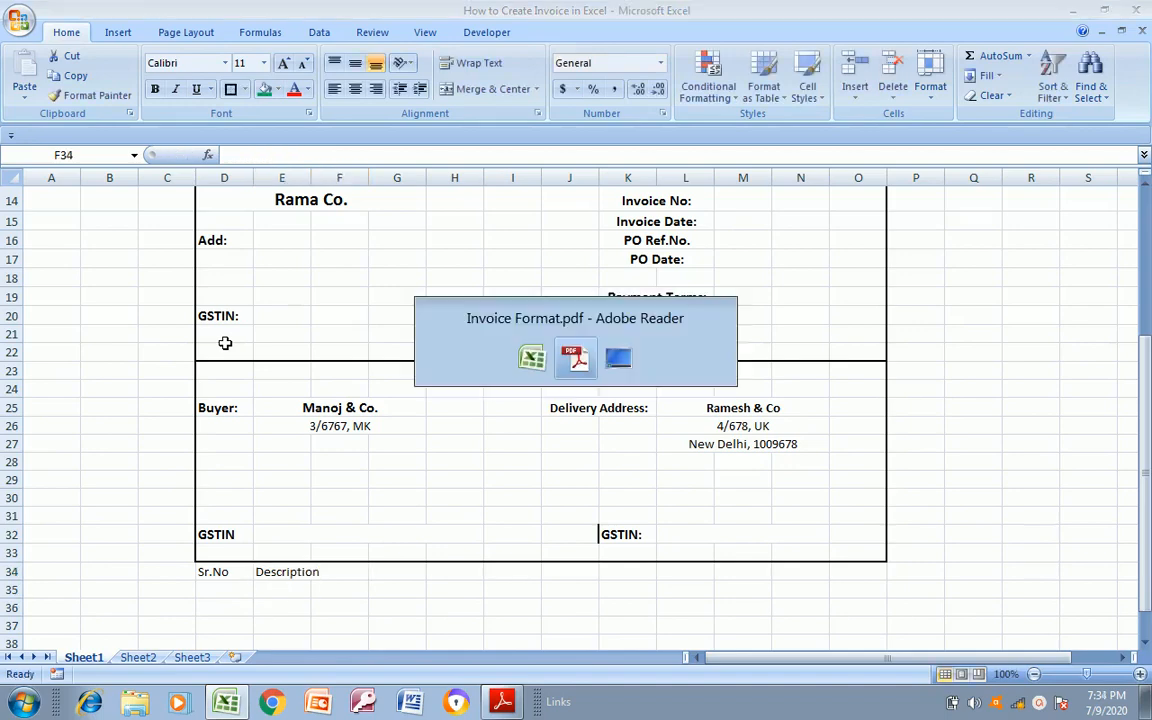
# Enter the headings "HSN" in F34 and "Qty" in G34, following Invoice Format.pdf
pyautogui.hotkey('alt', 'Tab')
pyautogui.hotkey('alt', 'Tab')
pyautogui.hotkey('alt', 'Tab')
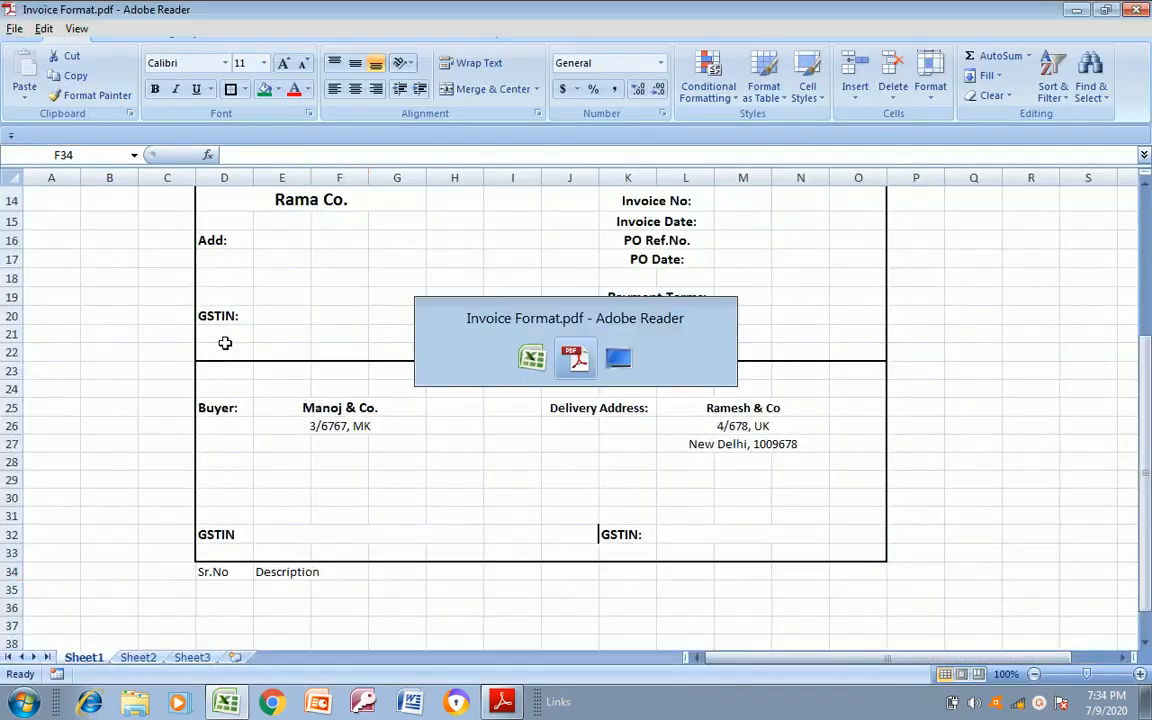
pyautogui.hotkey('alt', 'Tab')
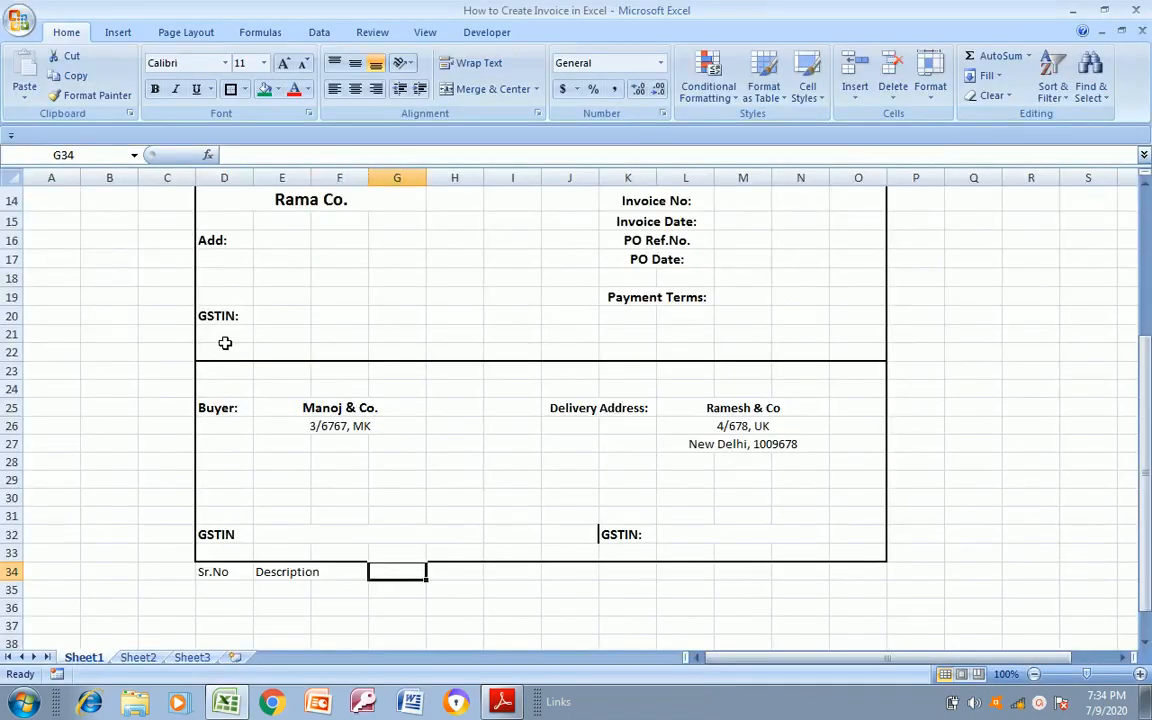
pyautogui.write('HSN')
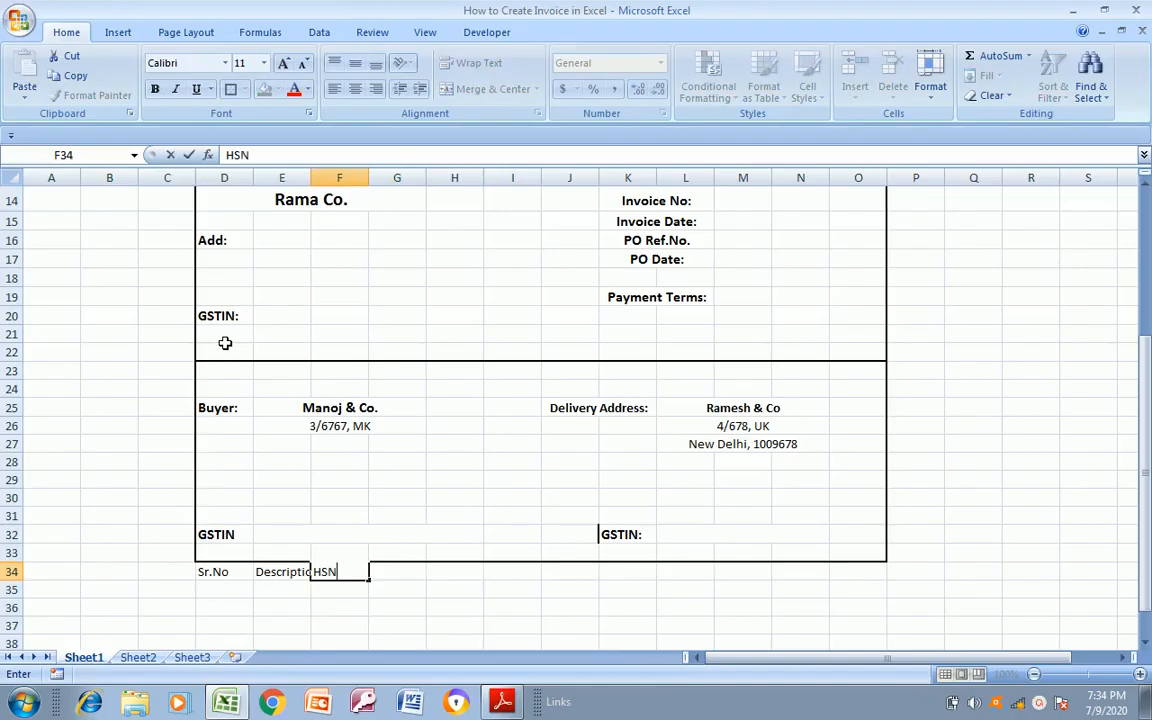
pyautogui.press('Return')
pyautogui.hotkey('alt', 'Tab')
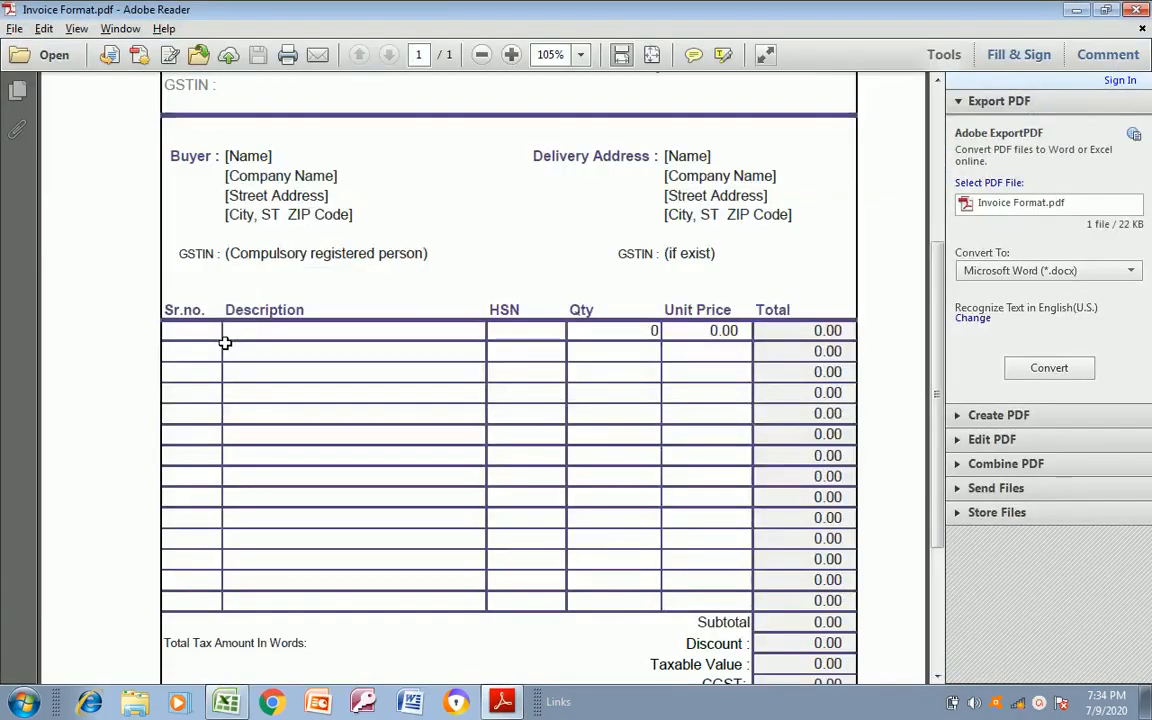
pyautogui.hotkey('alt', 'Tab')
pyautogui.press('Right')
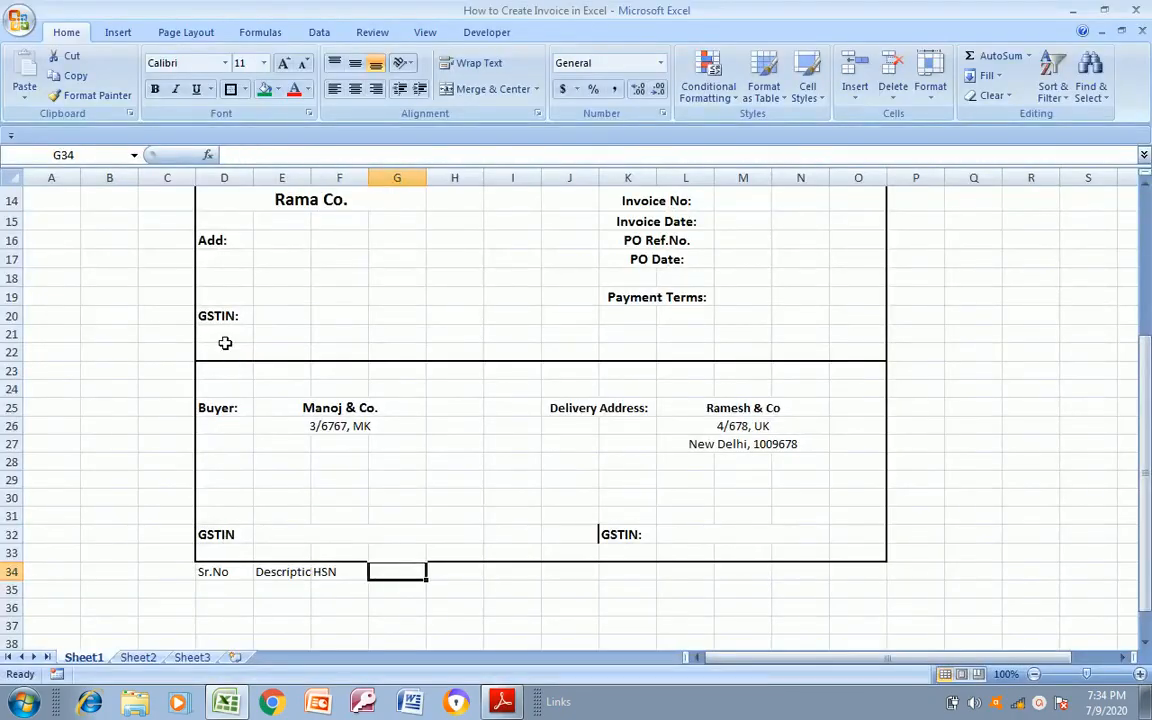
pyautogui.write('Q')
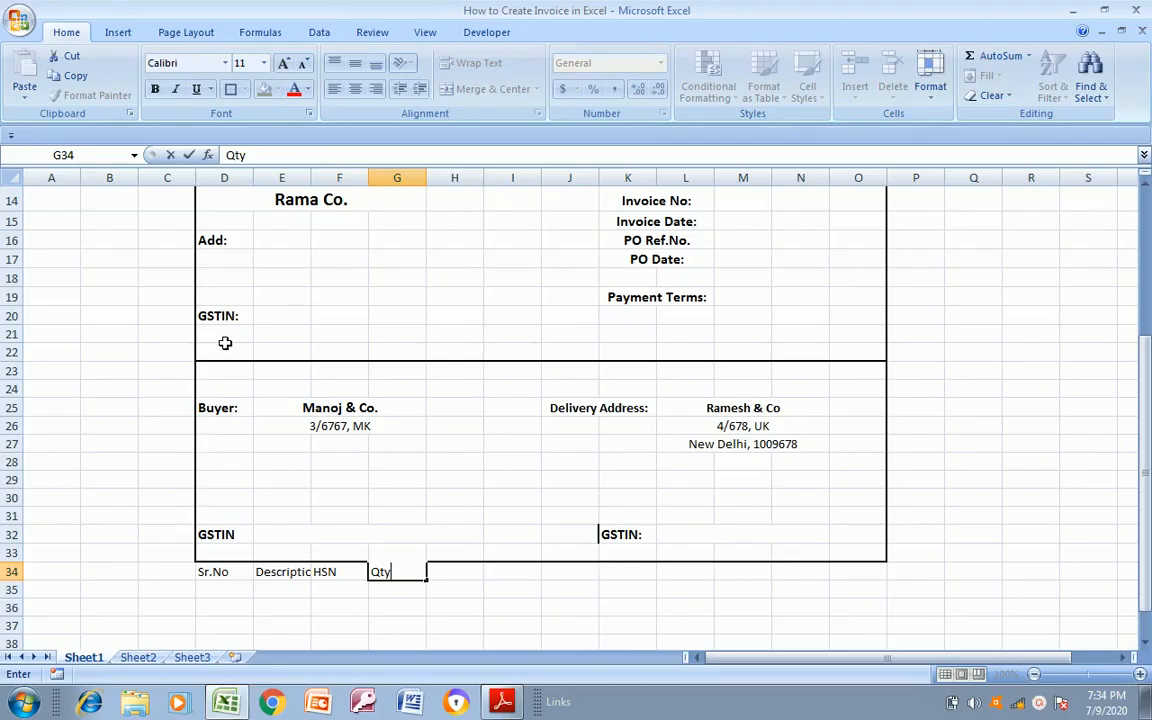
pyautogui.write('ty')
pyautogui.press('Right')
# Enter the headings "Unit Price" in H34 and "Total" in I34, following Invoice Format.pdf
pyautogui.hotkey('alt', 'Tab')
pyautogui.hotkey('alt', 'Tab')
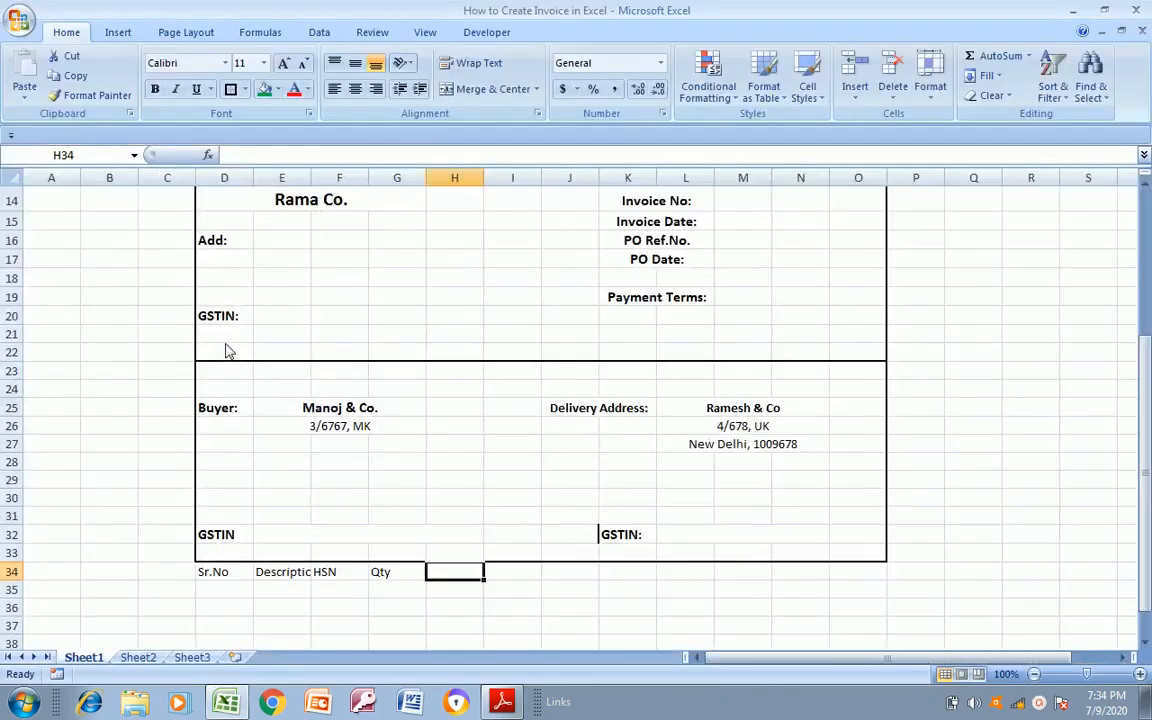
pyautogui.write('Unit')
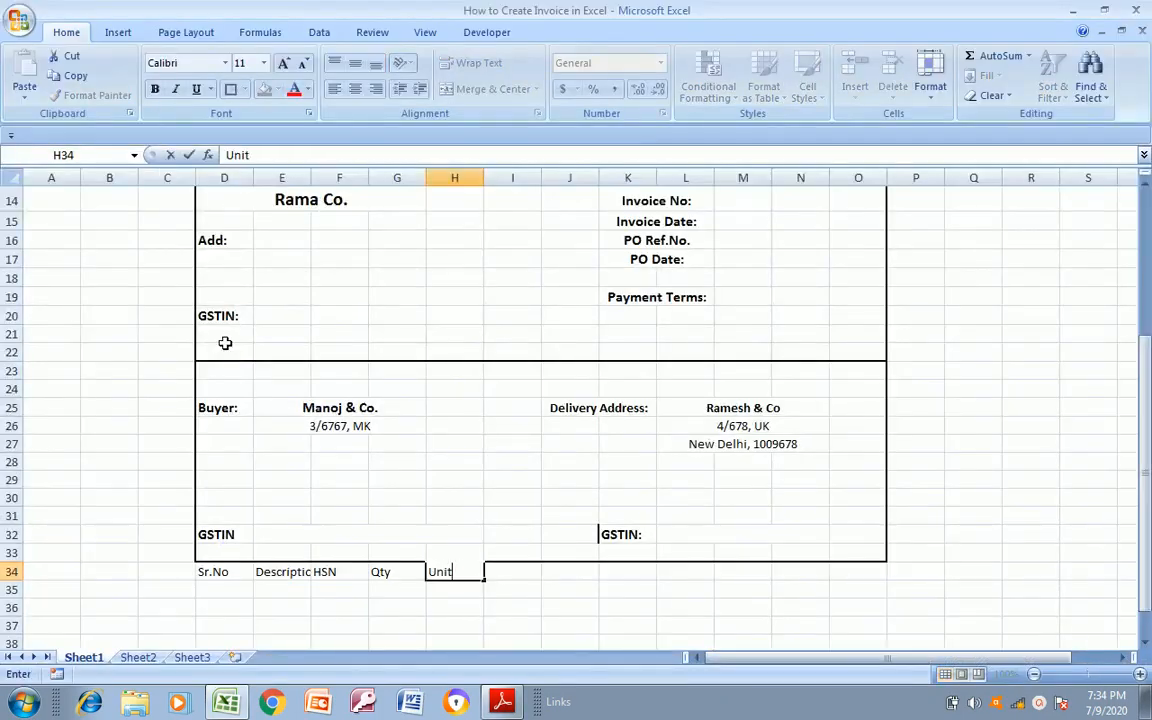
pyautogui.write(' Pric')
pyautogui.press('Return')
pyautogui.press('Up')
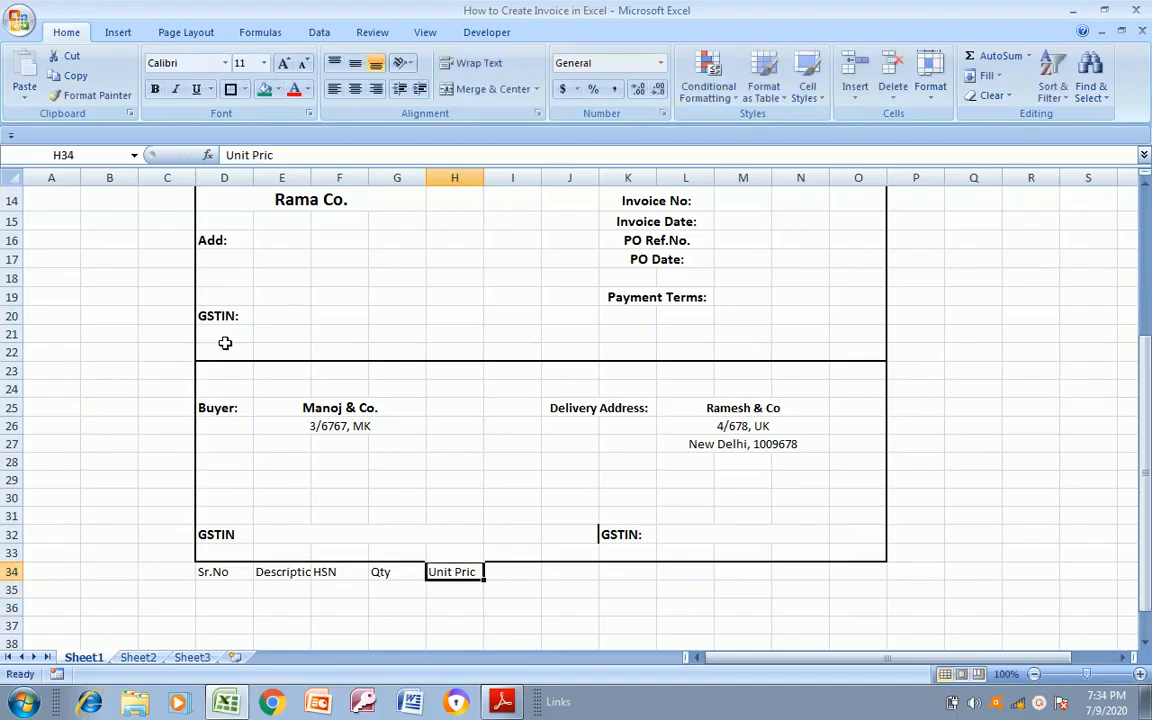
pyautogui.press('F2')
pyautogui.write('e')
pyautogui.hotkey('alt', 'Tab')
pyautogui.hotkey('alt', 'Tab')
pyautogui.press('Tab')
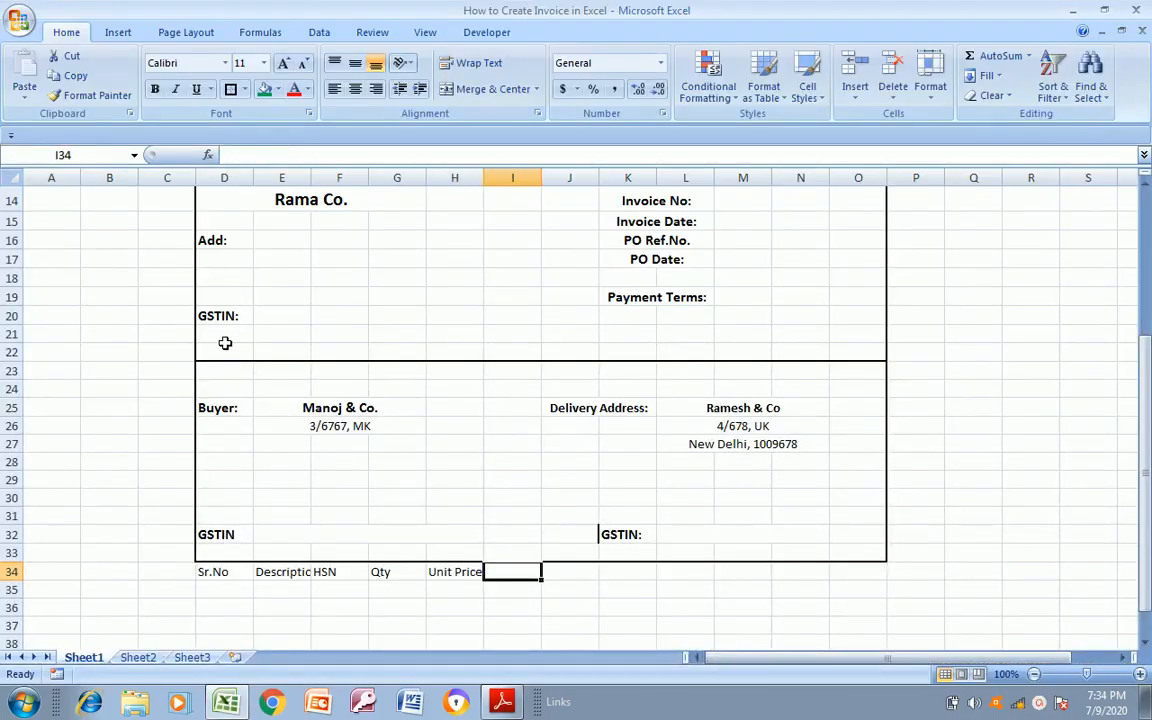
pyautogui.write('Total')
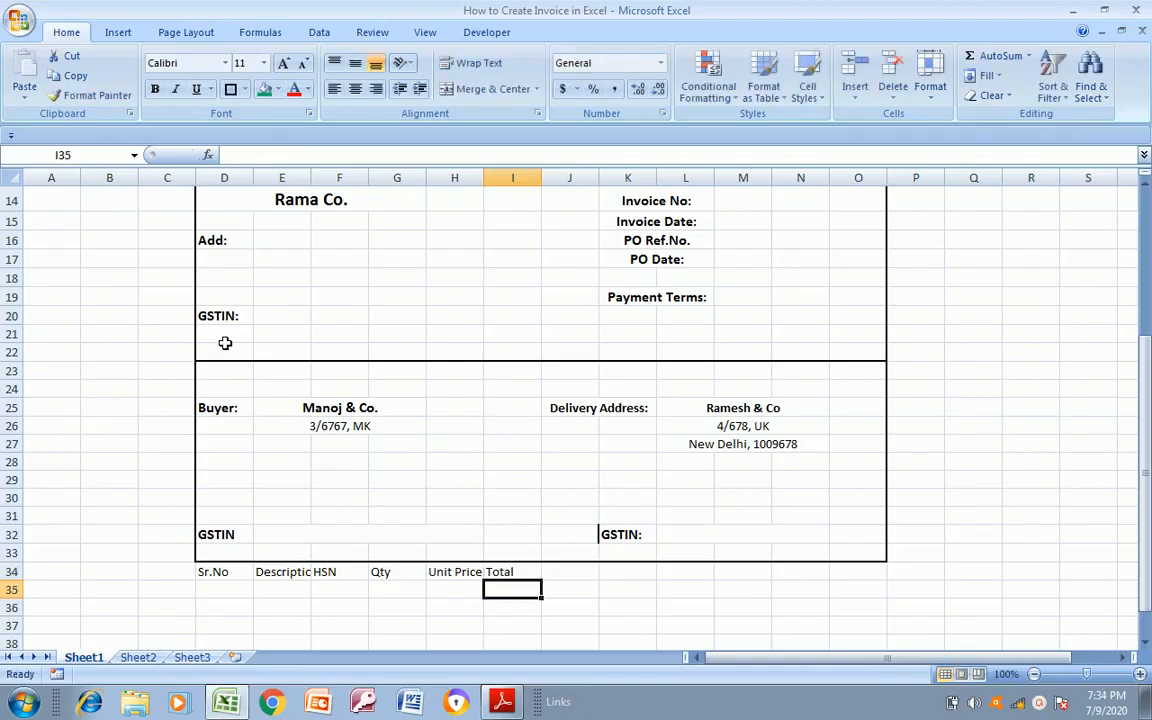
# Widen column E to about three times its width for the Description column, as in Invoice Format.pdf
pyautogui.press('Left')
pyautogui.press('Left')
pyautogui.press('Left')
pyautogui.press('Left')
pyautogui.press('Left')
pyautogui.hotkey('alt', 'Tab')
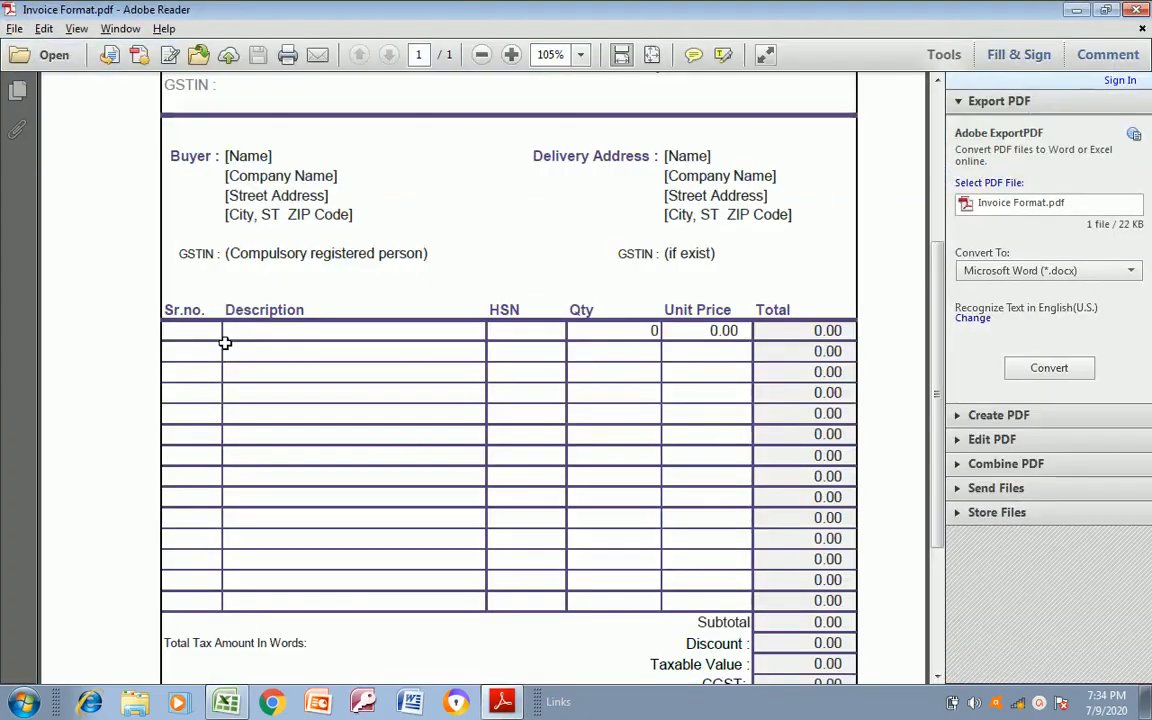
pyautogui.hotkey('alt', 'Tab')
pyautogui.press('Up')
pyautogui.press('Down')
pyautogui.press('Right')
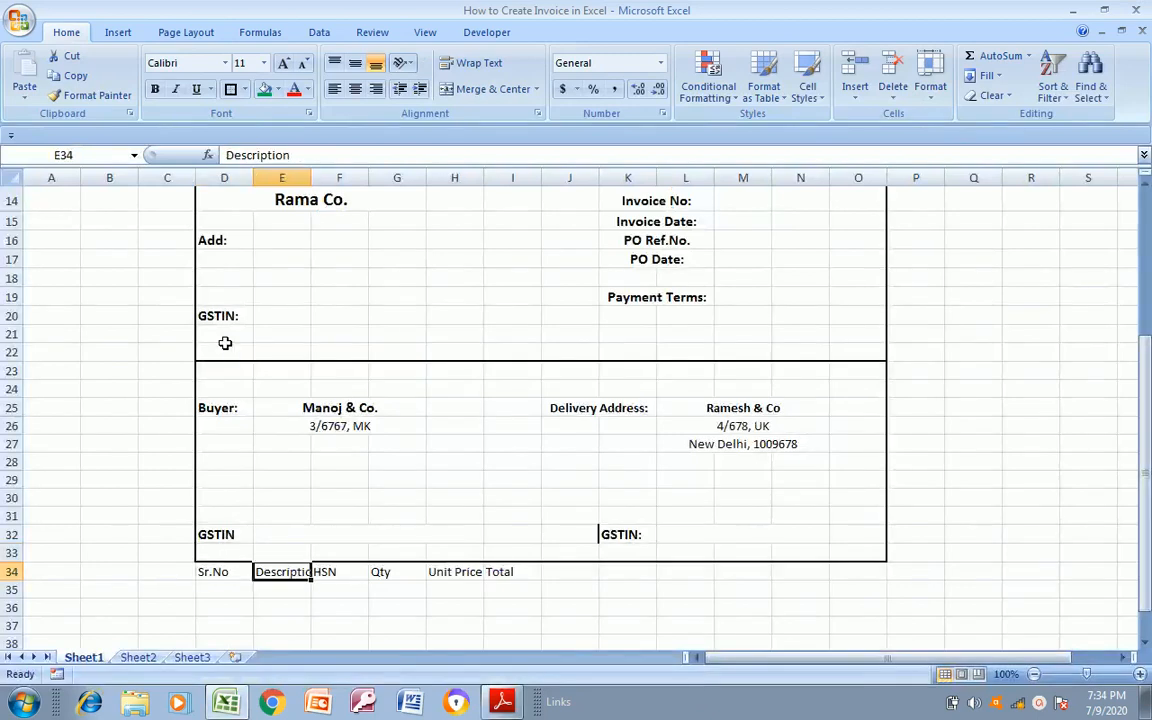
pyautogui.moveTo(310, 176); pyautogui.dragTo(430, 181)
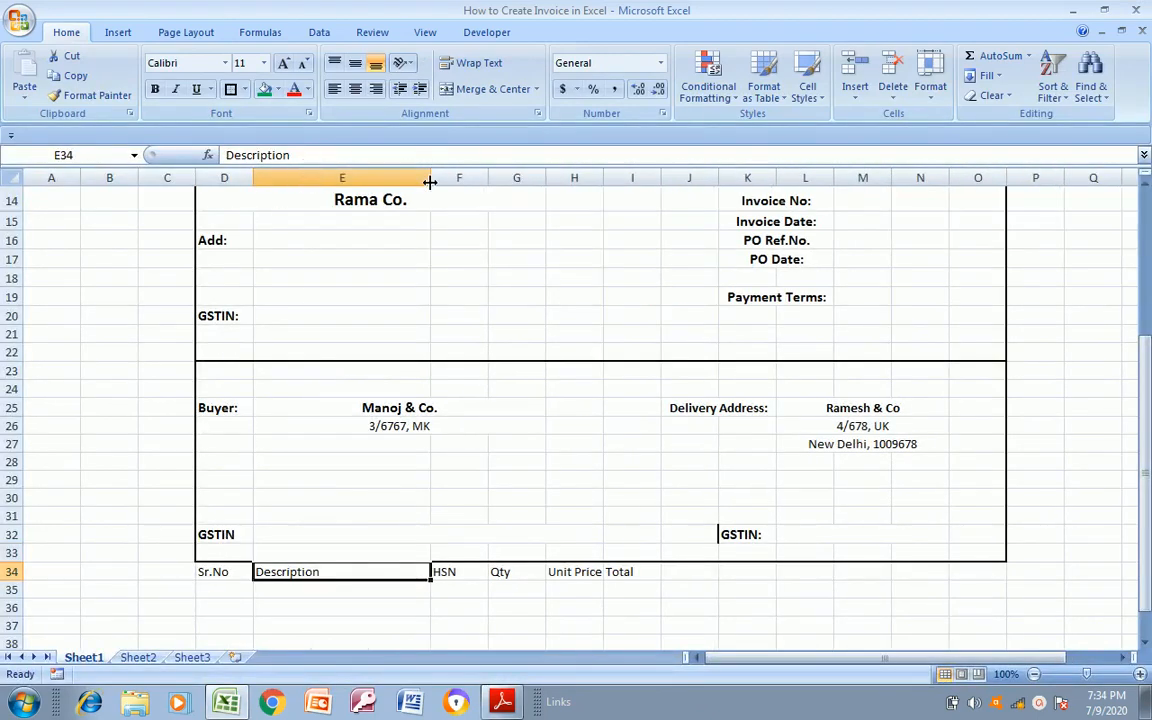
# Try a wider column E for the Description heading, compare it with Invoice Format.pdf, and undo the widening
pyautogui.click(472, 575)
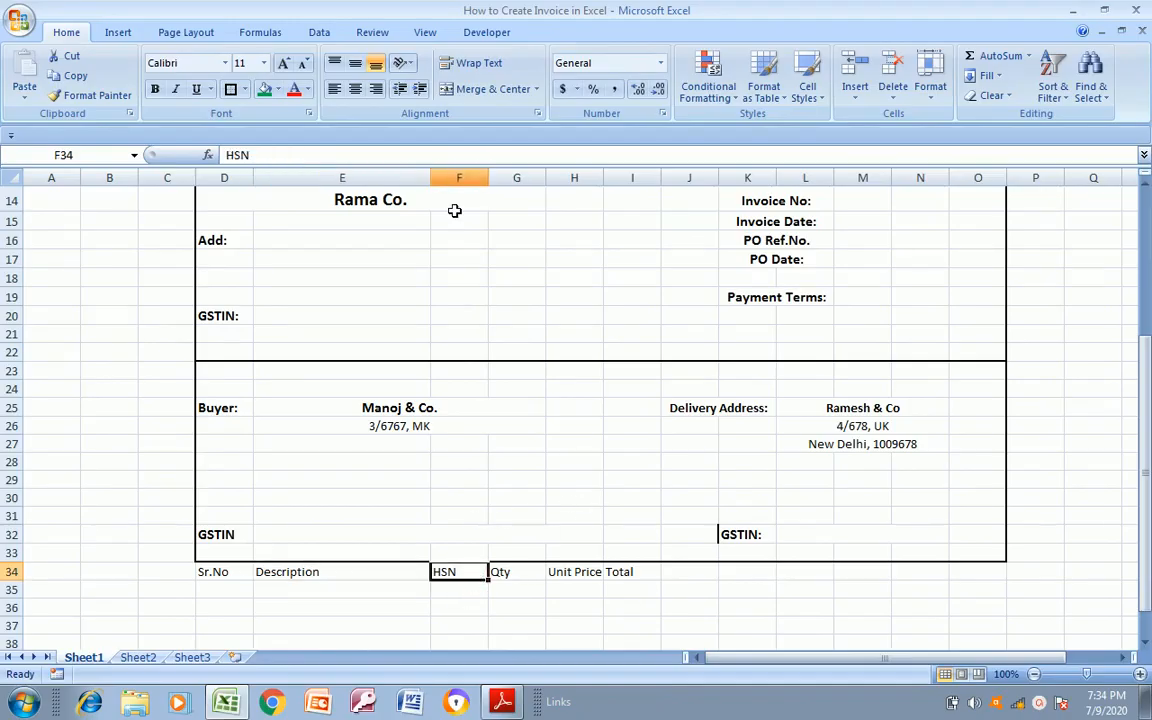
pyautogui.moveTo(430, 170); pyautogui.dragTo(479, 170)
pyautogui.hotkey('alt', 'Tab')
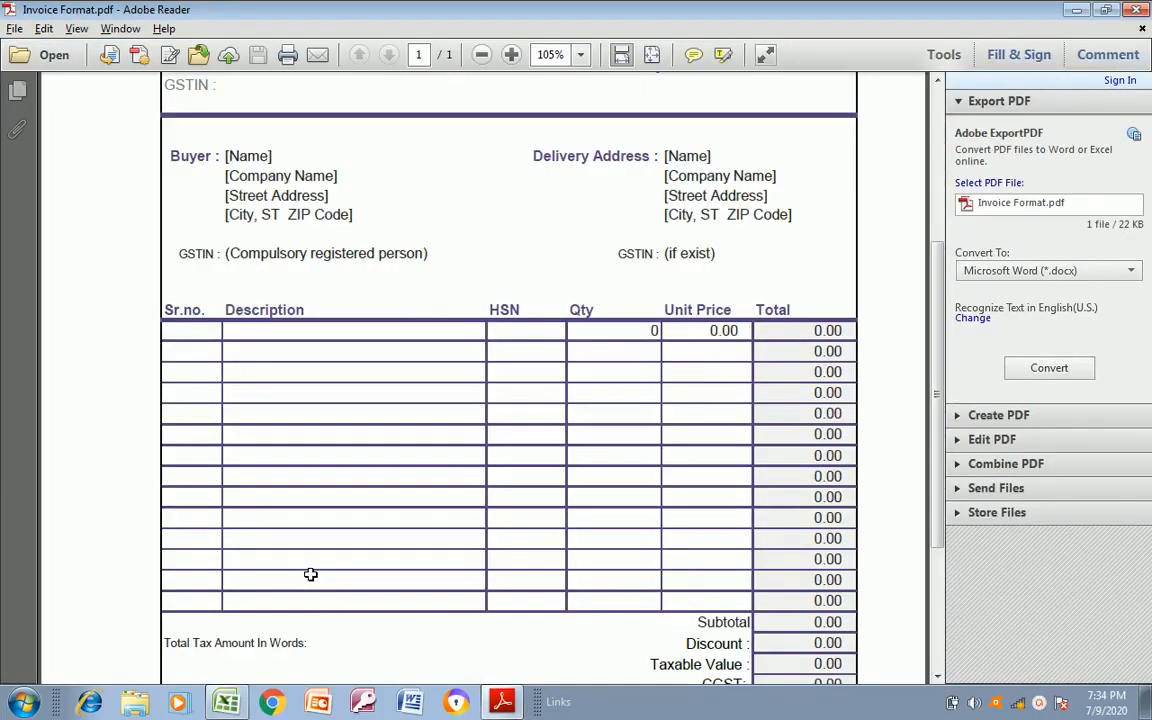
pyautogui.hotkey('alt', 'Tab')
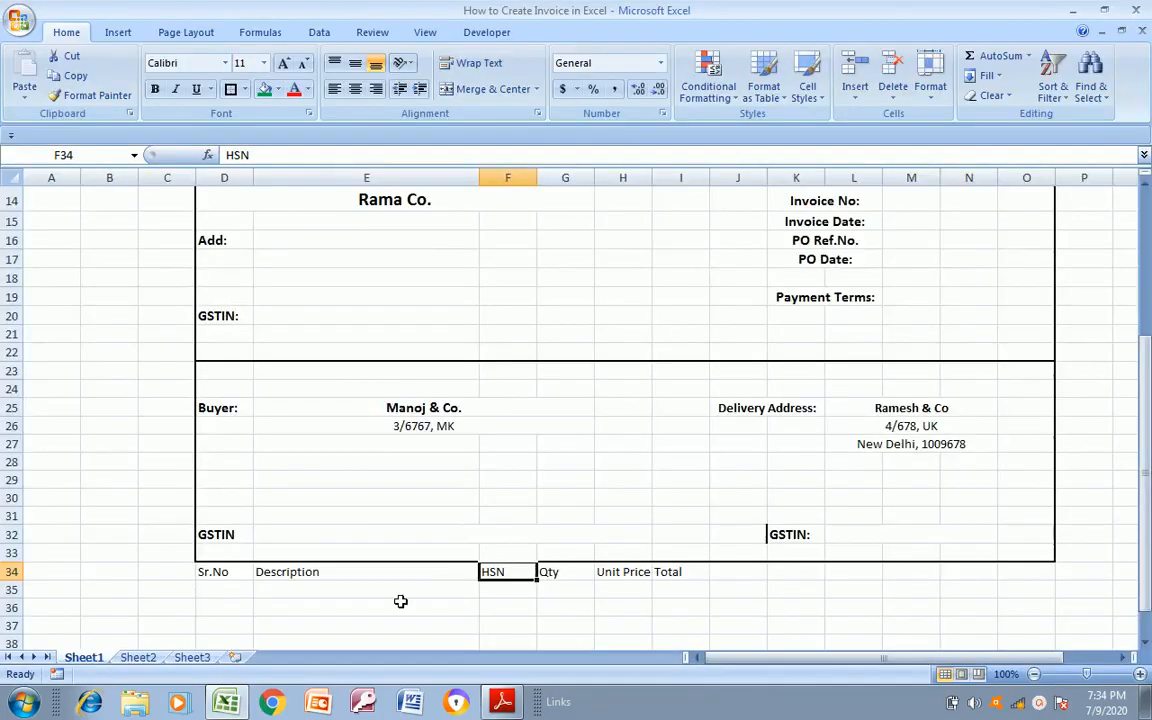
pyautogui.hotkey('ctrl', 'z')
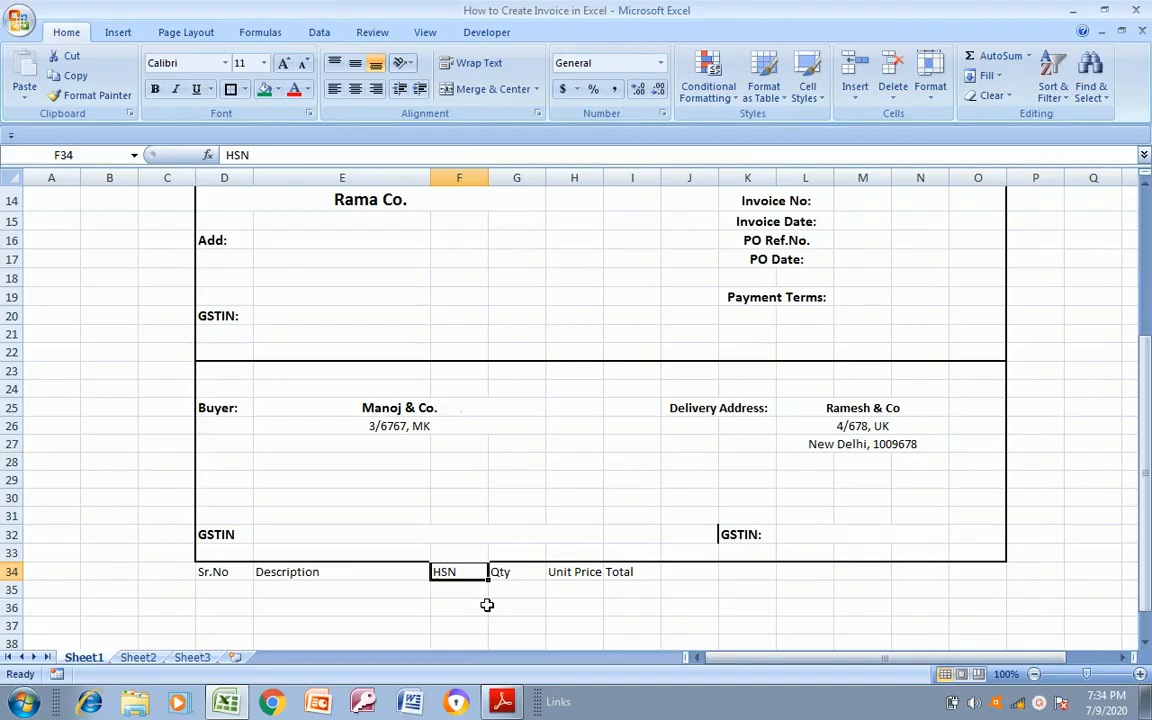
# Compare the item table columns in Invoice Format.pdf with the headings laid out in row 34 of the sheet
pyautogui.click(512, 577)
pyautogui.press('Left')
pyautogui.hotkey('alt', 'Tab')
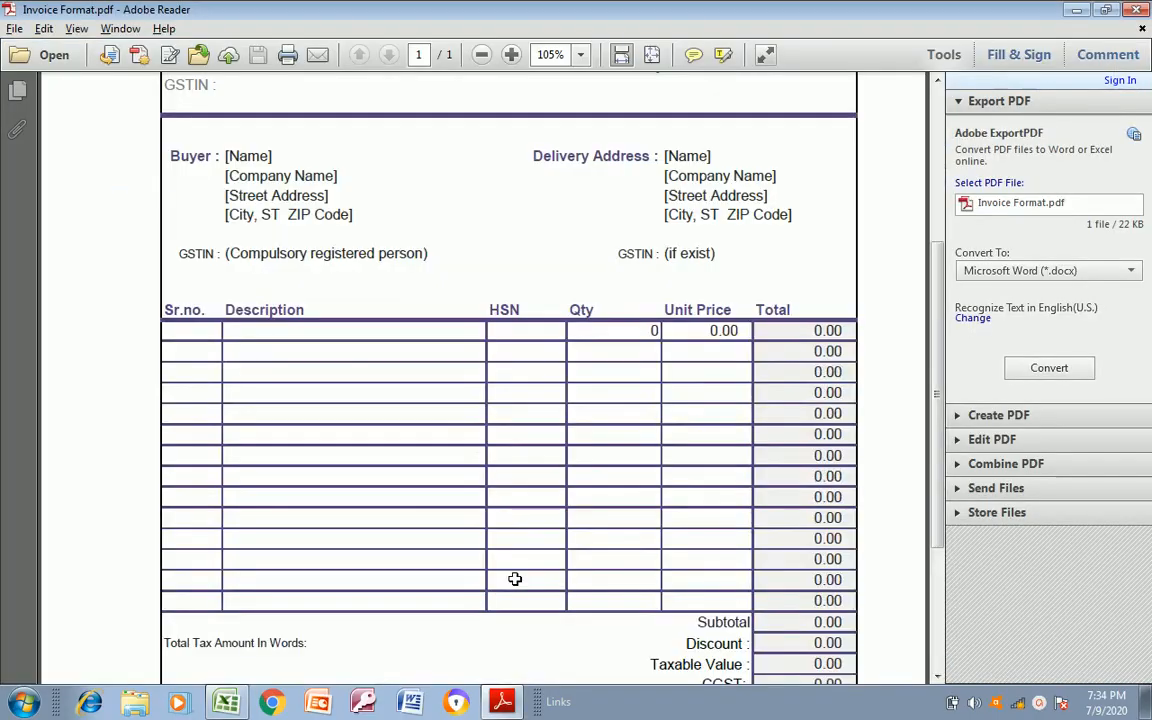
pyautogui.hotkey('alt', 'Tab')
pyautogui.press('Left')
pyautogui.press('Left')
pyautogui.press('Right')
pyautogui.press('Down')
pyautogui.press('Left')
pyautogui.press('Right')
pyautogui.press('Right')
pyautogui.press('Right')
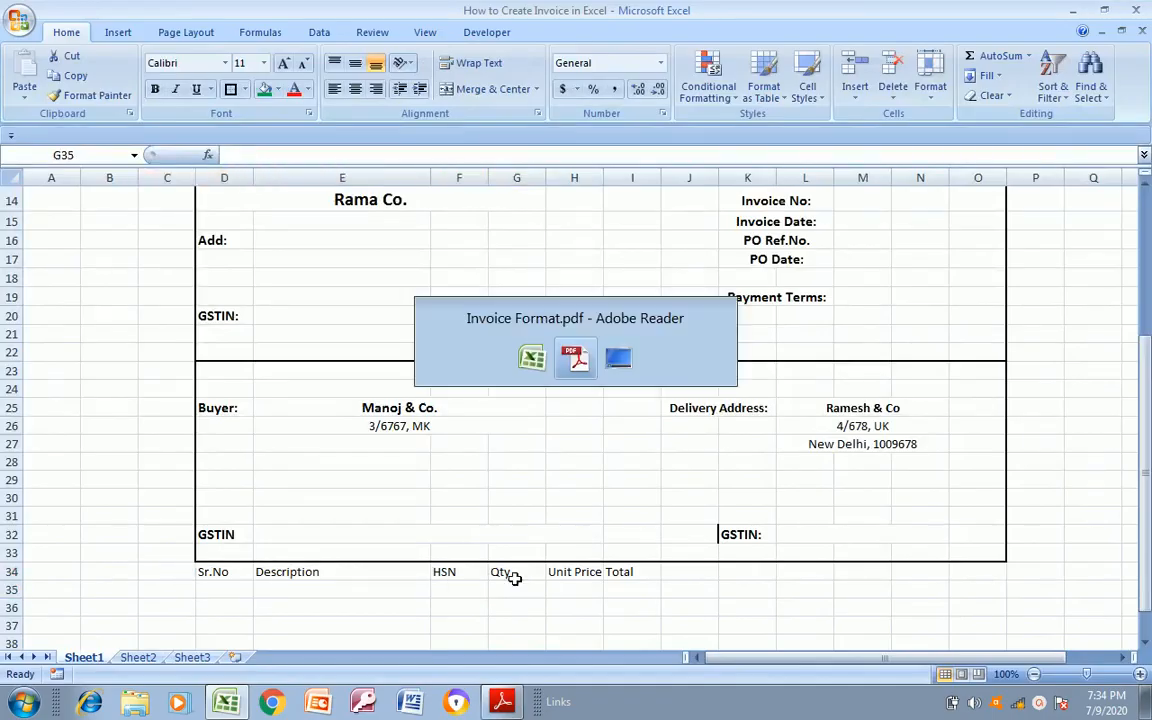
pyautogui.hotkey('alt', 'Tab')
pyautogui.scroll(1, 515, 583)
pyautogui.scroll(-1, 515, 583)
pyautogui.hotkey('alt', 'Tab')
# Move the HSN, Qty, Unit Price and Total headings from F34:I34 to K34:N34
pyautogui.press('Up')
pyautogui.press('Left')
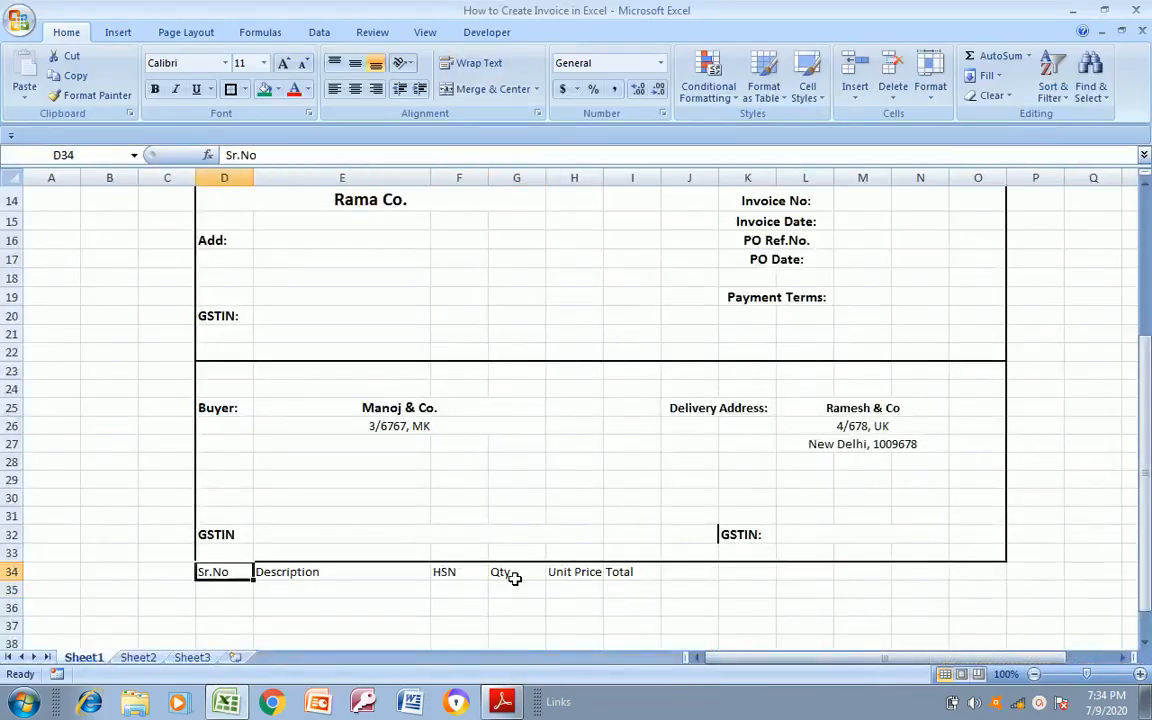
pyautogui.press('Right')
pyautogui.press('Right')
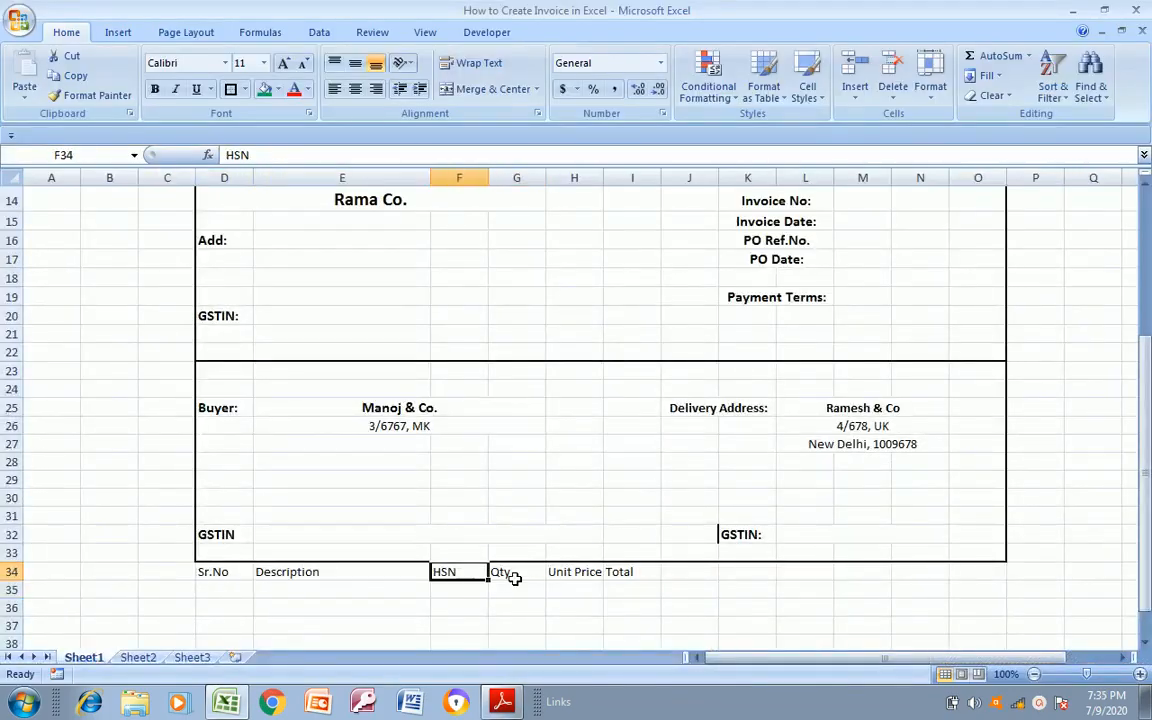
pyautogui.hotkey('shift', 'Right')
pyautogui.hotkey('shift', 'Right')
pyautogui.hotkey('shift', 'Right')
pyautogui.hotkey('ctrl', 'c')
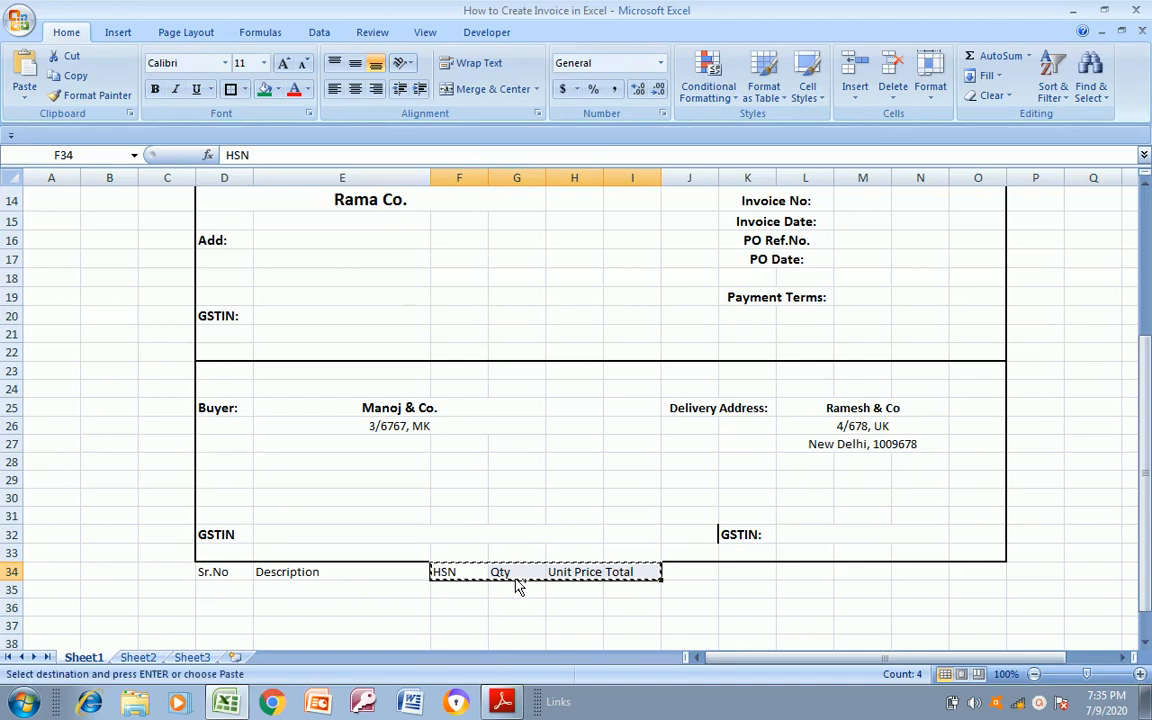
pyautogui.press('Right')
pyautogui.press('Right')
pyautogui.press('Right')
# Shift the four headings from HSN to Total one column further right, into L34:O34
pyautogui.press('Right')
pyautogui.press('Right')
pyautogui.hotkey('ctrl', 'v')
pyautogui.press('Right')
pyautogui.press('Left')
pyautogui.hotkey('shift', 'Right')
pyautogui.hotkey('shift', 'Right')
pyautogui.hotkey('shift', 'Right')
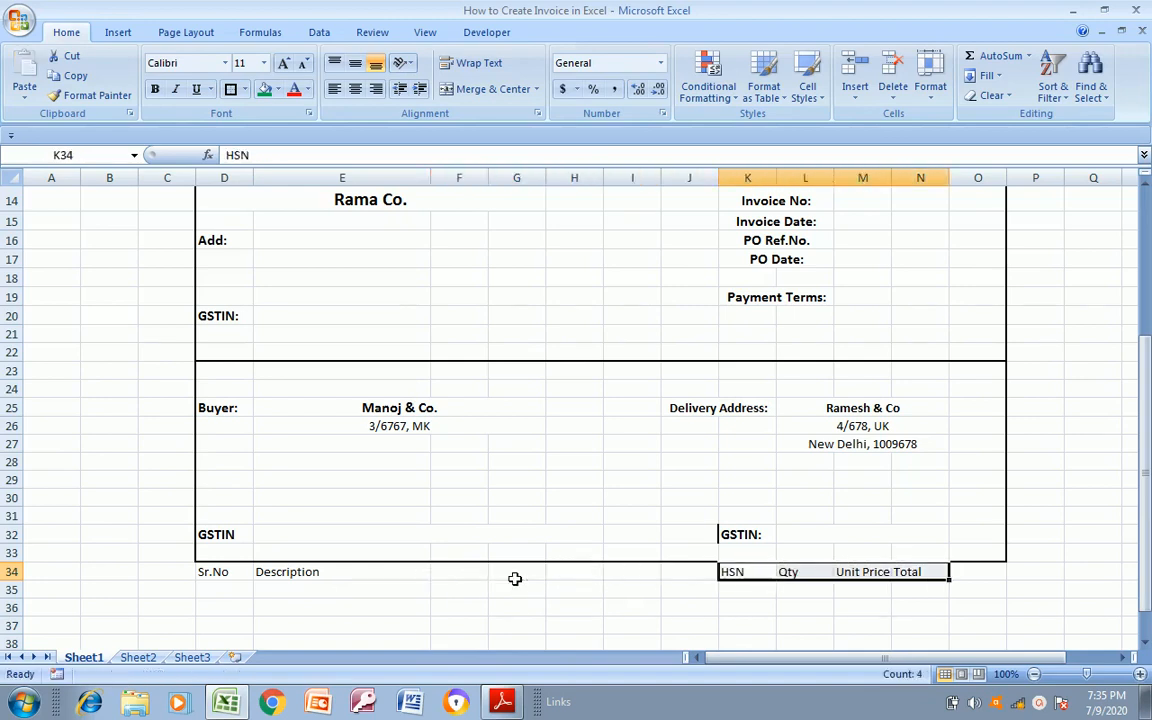
pyautogui.hotkey('ctrl', 'x')
pyautogui.press('Right')
pyautogui.hotkey('ctrl', 'v')
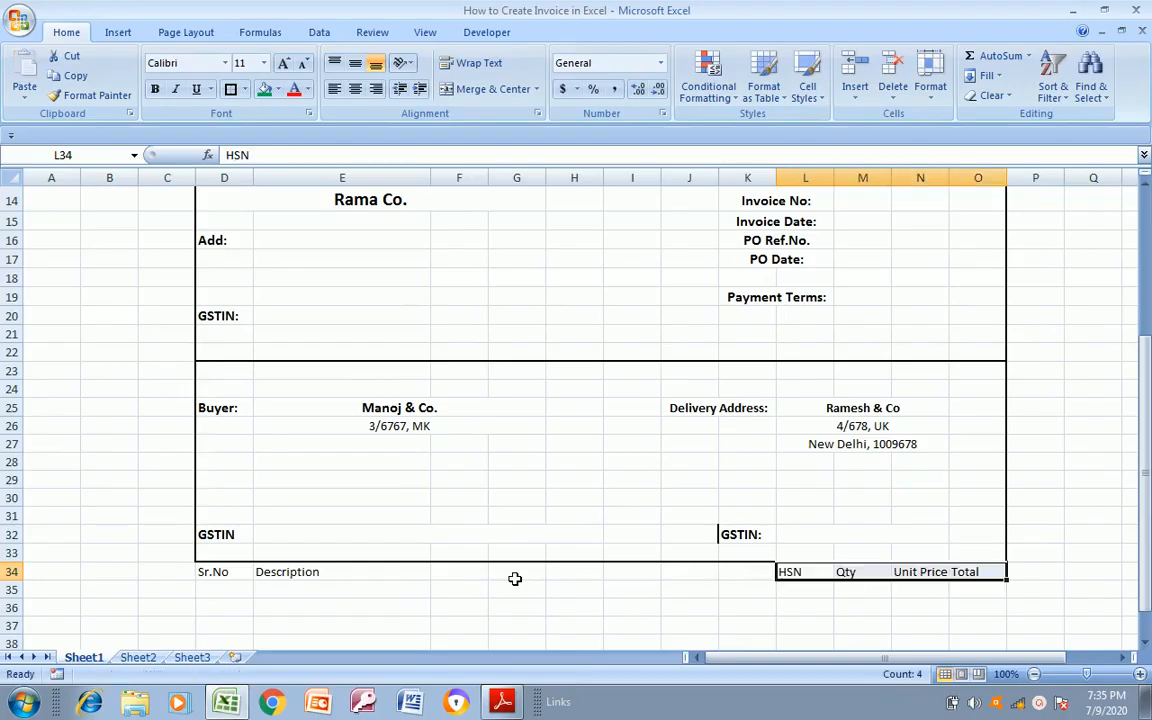
# Merge and center the Description heading across E34:G34
pyautogui.press('Left')
pyautogui.press('Left')
pyautogui.press('Left')
pyautogui.press('Left')
pyautogui.press('Left')
pyautogui.press('Left')
pyautogui.press('Left')
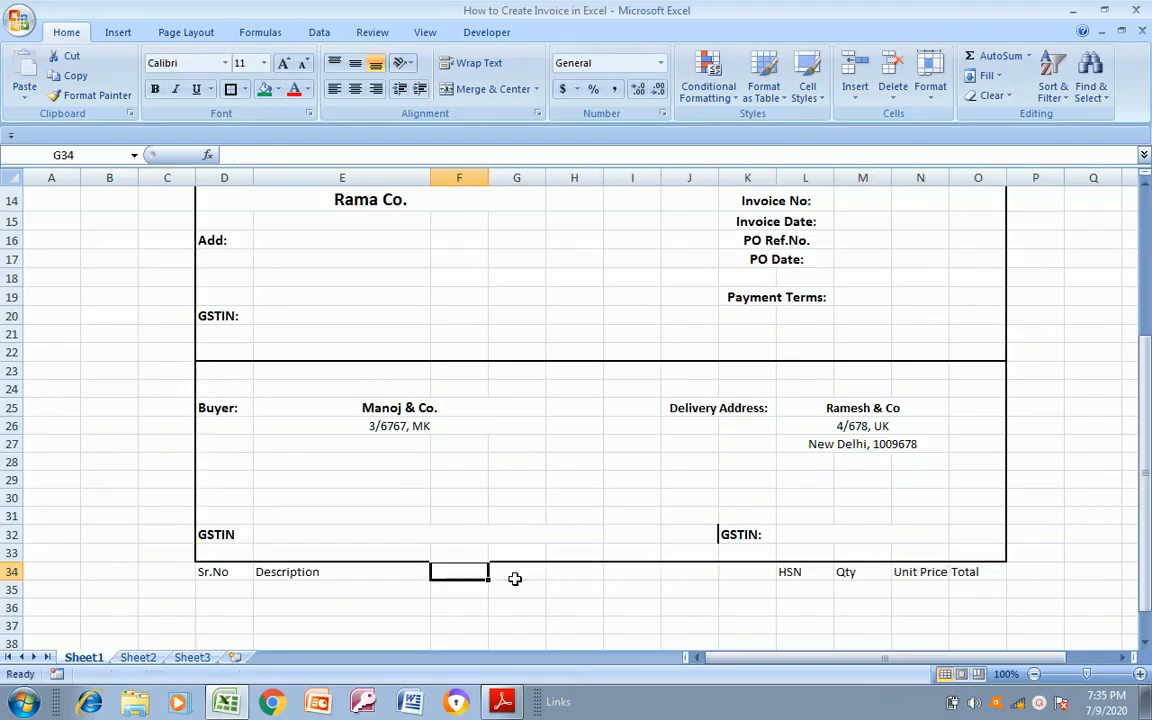
pyautogui.hotkey('shift', 'Right')
pyautogui.hotkey('shift', 'Right')
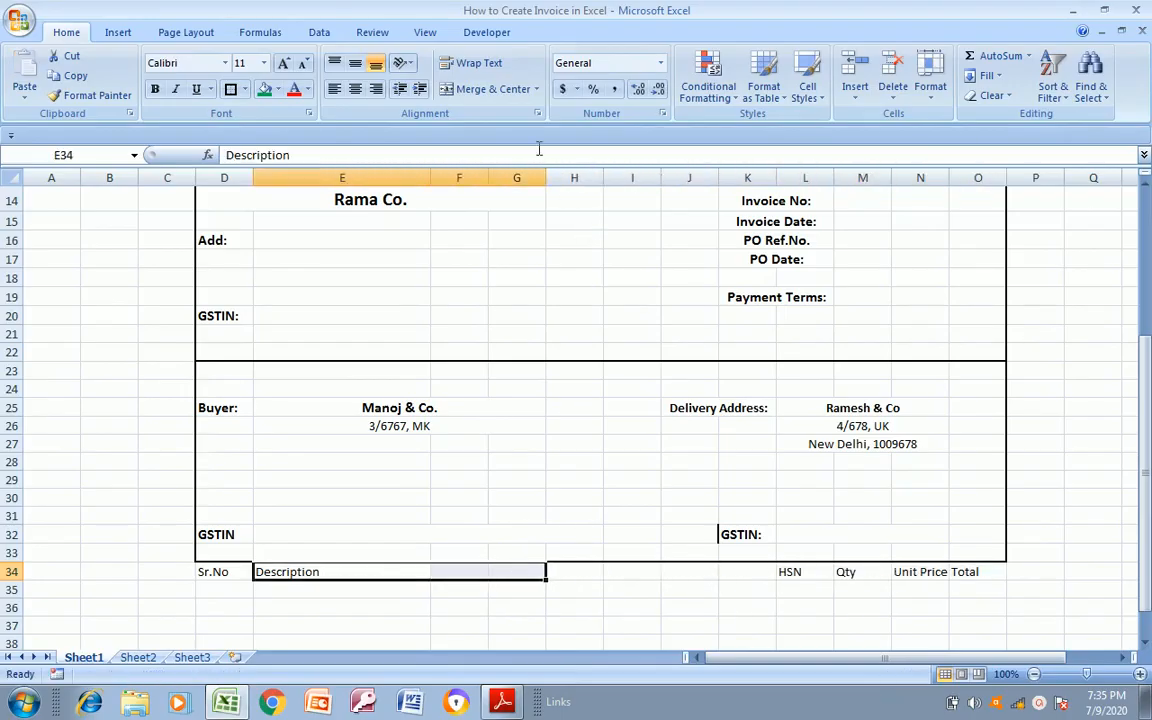
pyautogui.click(481, 89)
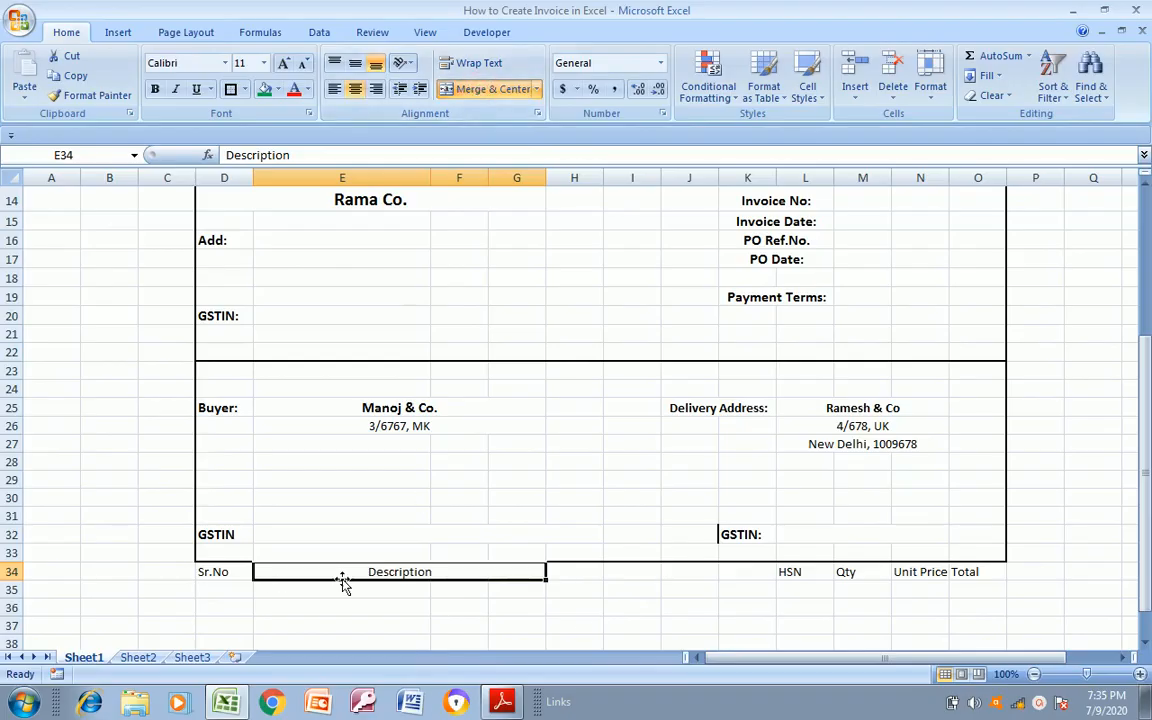
# Move the HSN, Qty and Unit Price headings from L34:N34 to H34:J34, directly after Description
pyautogui.click(593, 571)
pyautogui.press('Right')
pyautogui.press('Right')
pyautogui.press('Right')
pyautogui.press('Right')
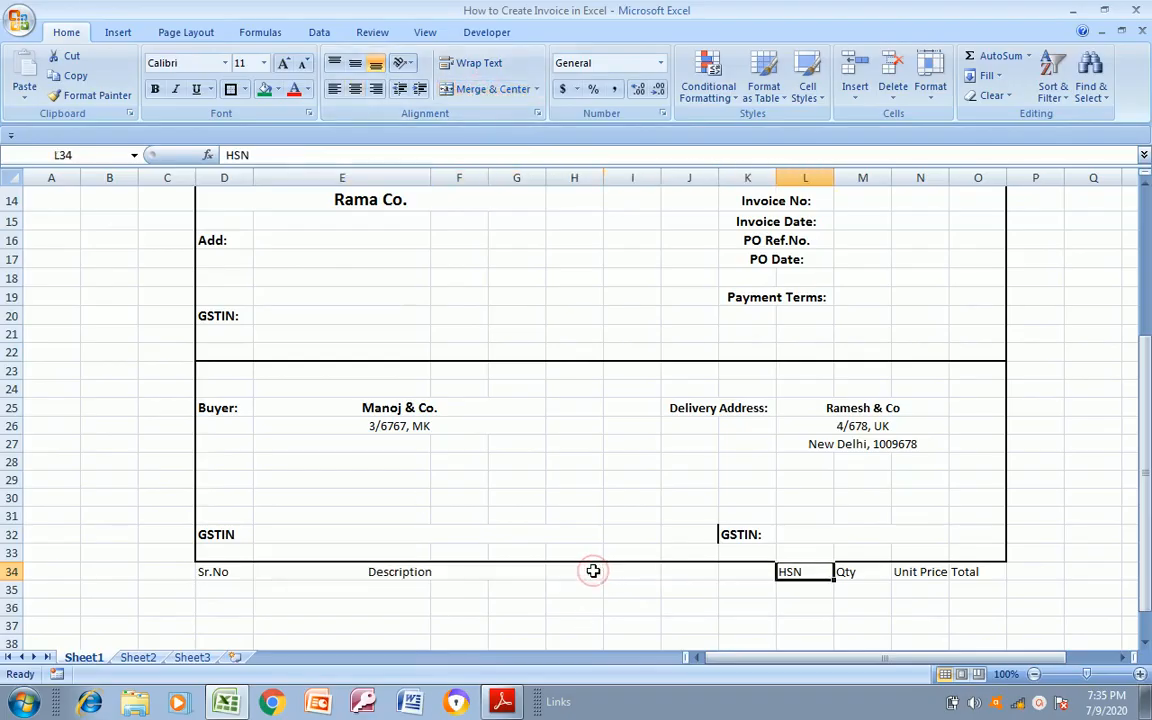
pyautogui.hotkey('shift', 'Right')
pyautogui.hotkey('shift', 'Right')
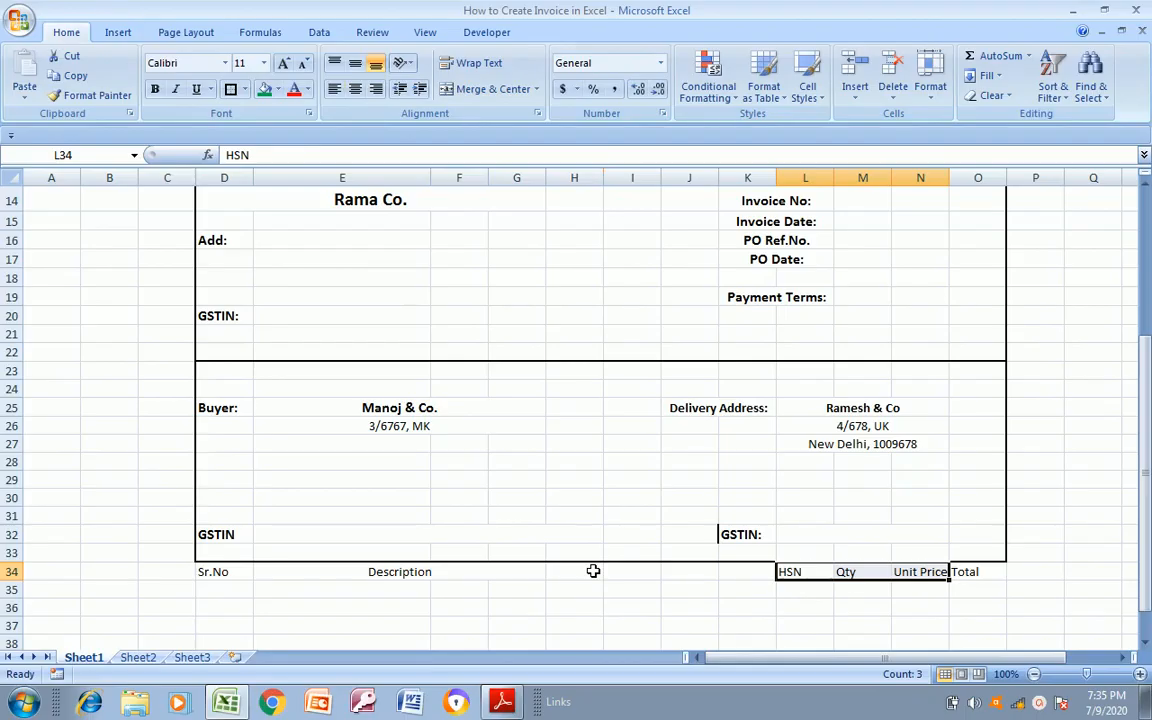
pyautogui.hotkey('ctrl', 'c')
pyautogui.press('Left')
pyautogui.press('Left')
pyautogui.press('Left')
pyautogui.press('Left')
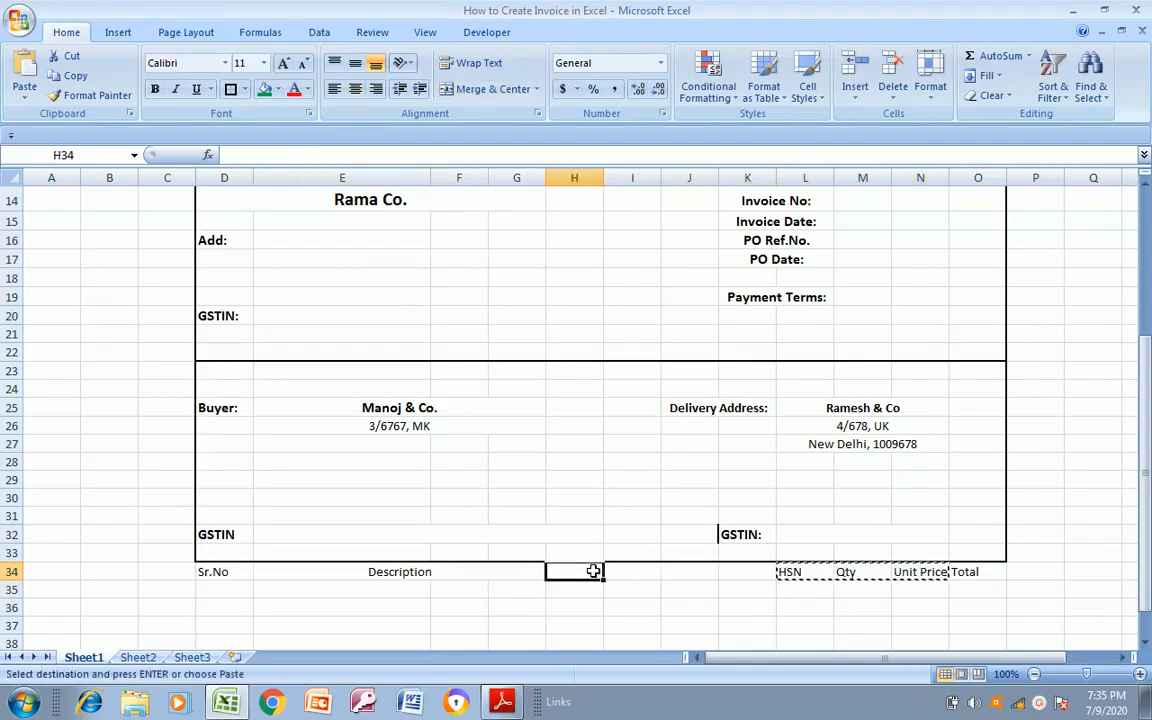
pyautogui.hotkey('ctrl', 'v')
# Shift the Qty and Unit Price headings one column right into J34:K34, leaving I34 empty beside HSN
pyautogui.hotkey('alt', 'Tab')
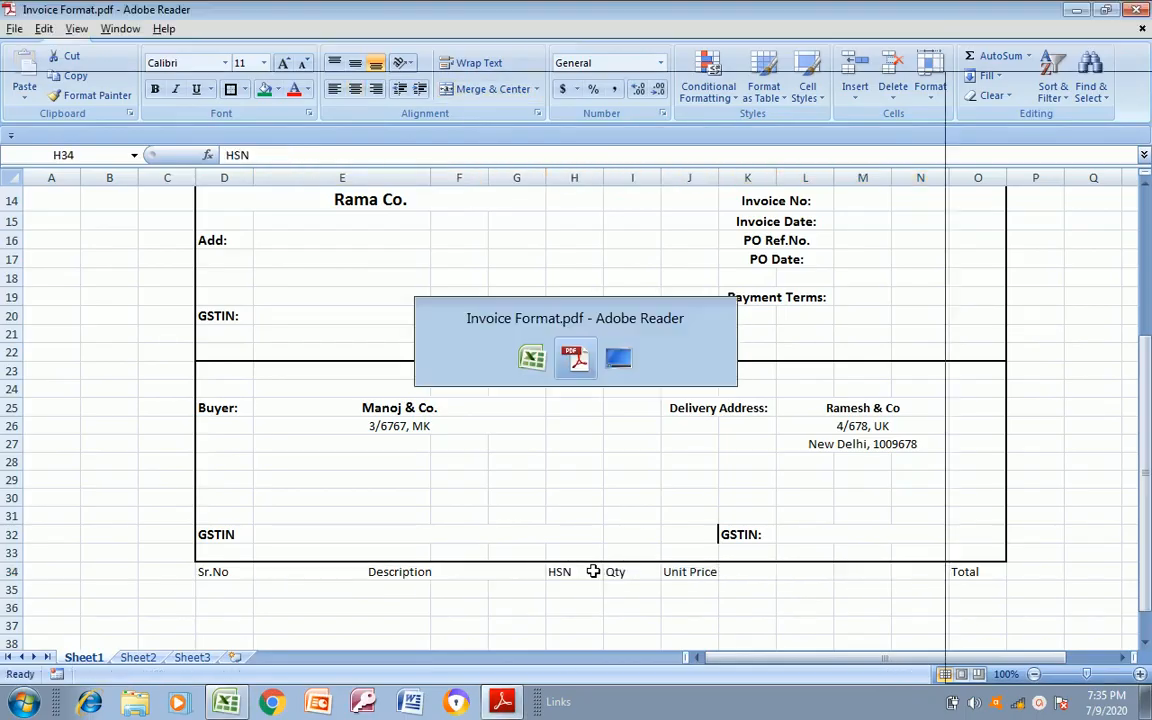
pyautogui.hotkey('alt', 'Tab')
pyautogui.press('Right')
pyautogui.press('Left')
pyautogui.press('Right')
pyautogui.hotkey('shift', 'Right')
pyautogui.hotkey('ctrl', 'x')
pyautogui.press('Right')
pyautogui.press('Right')
pyautogui.press('Left')
pyautogui.hotkey('ctrl', 'v')
# Merge and center the HSN heading across H34:I34
pyautogui.press('Left')
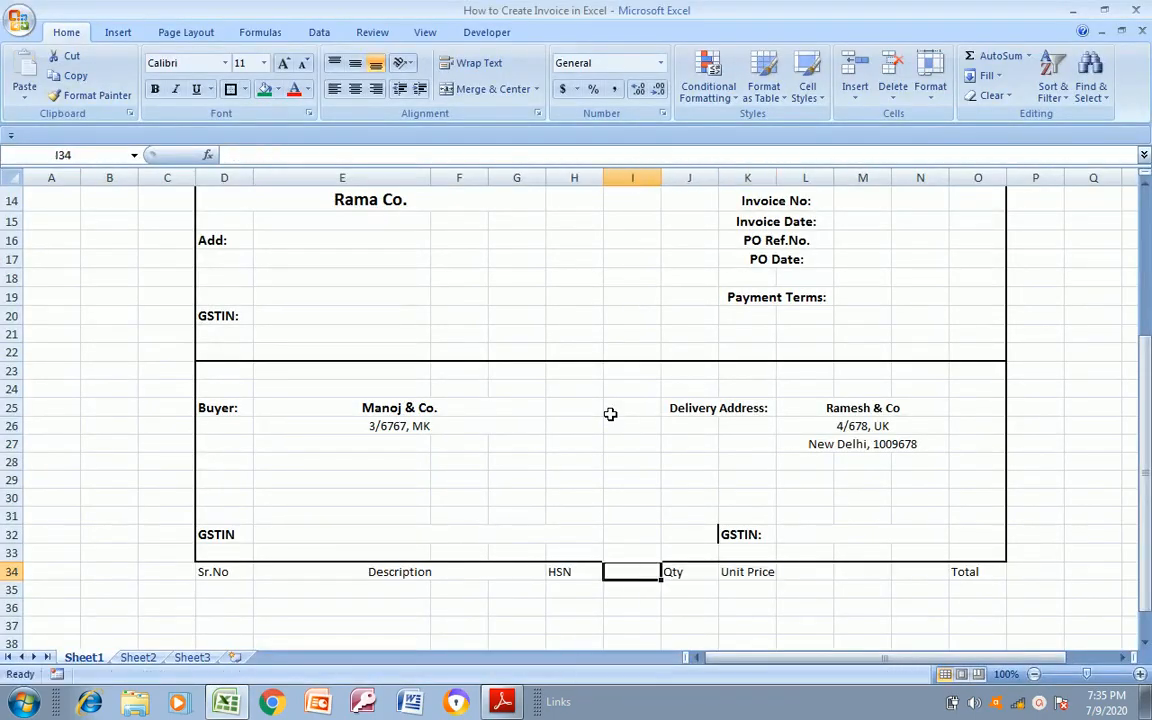
pyautogui.hotkey('shift', 'Left')
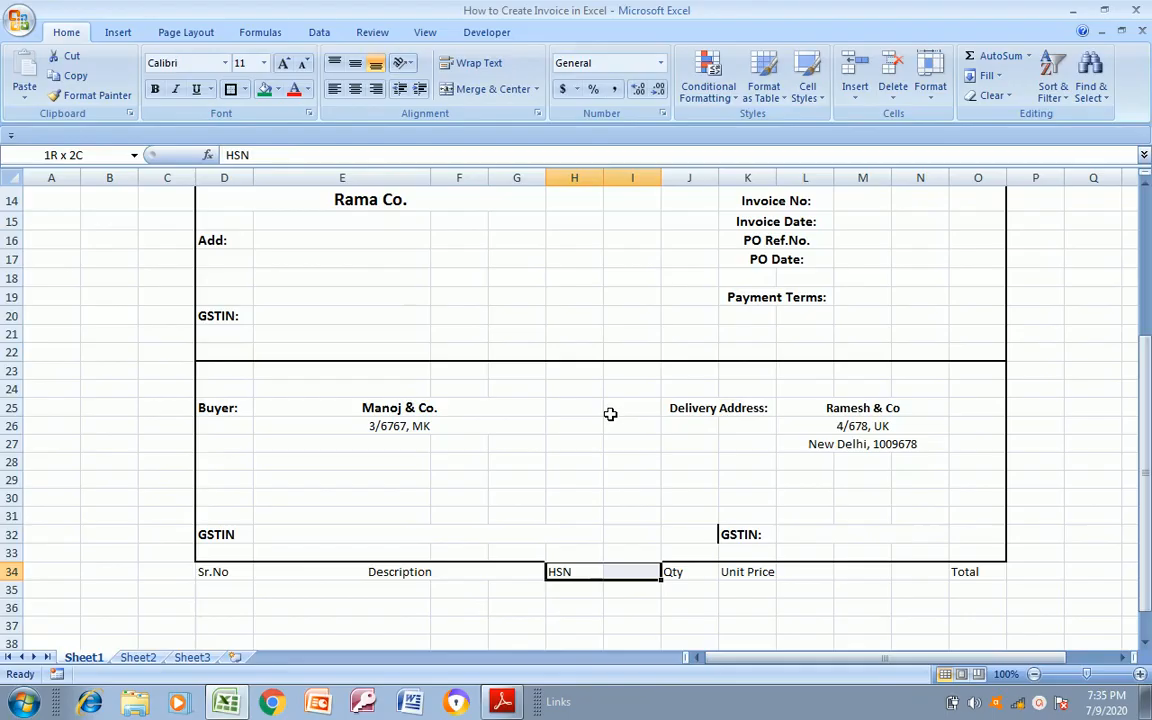
pyautogui.click(490, 92)
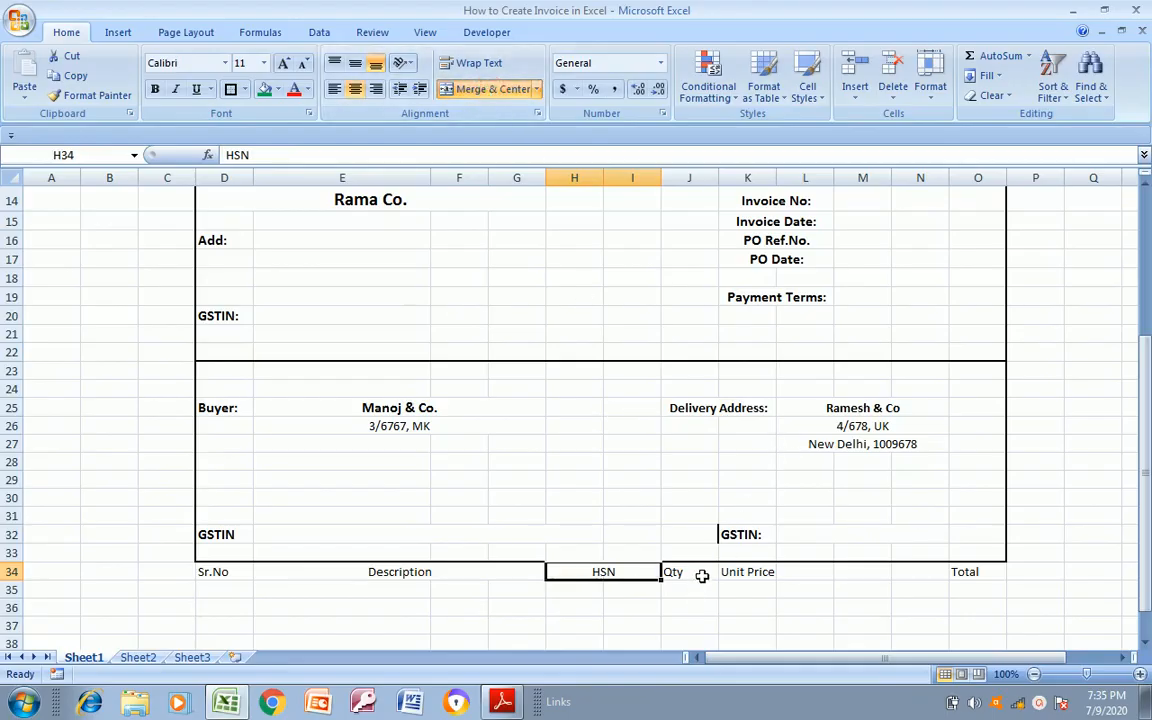
# Move the Unit Price heading to L34, and merge and center Qty across J34:K34
pyautogui.click(732, 571)
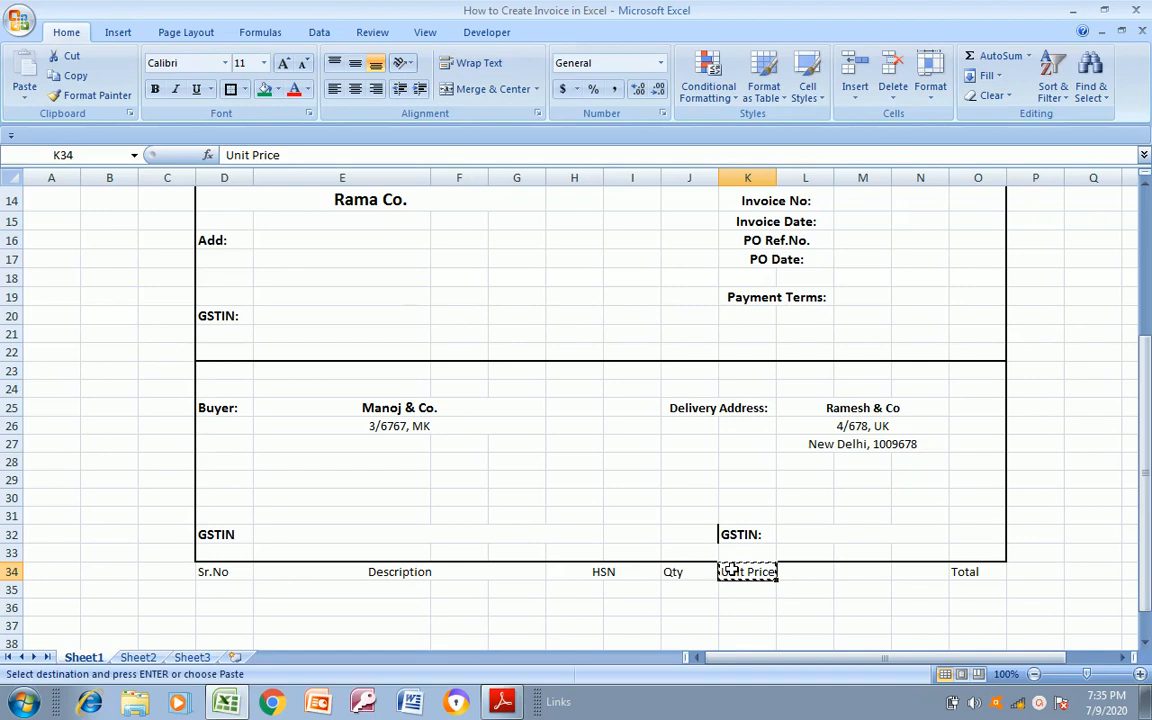
pyautogui.press('Right')
pyautogui.press('Return')
pyautogui.press('Left')
pyautogui.press('Left')
pyautogui.hotkey('shift', 'Right')
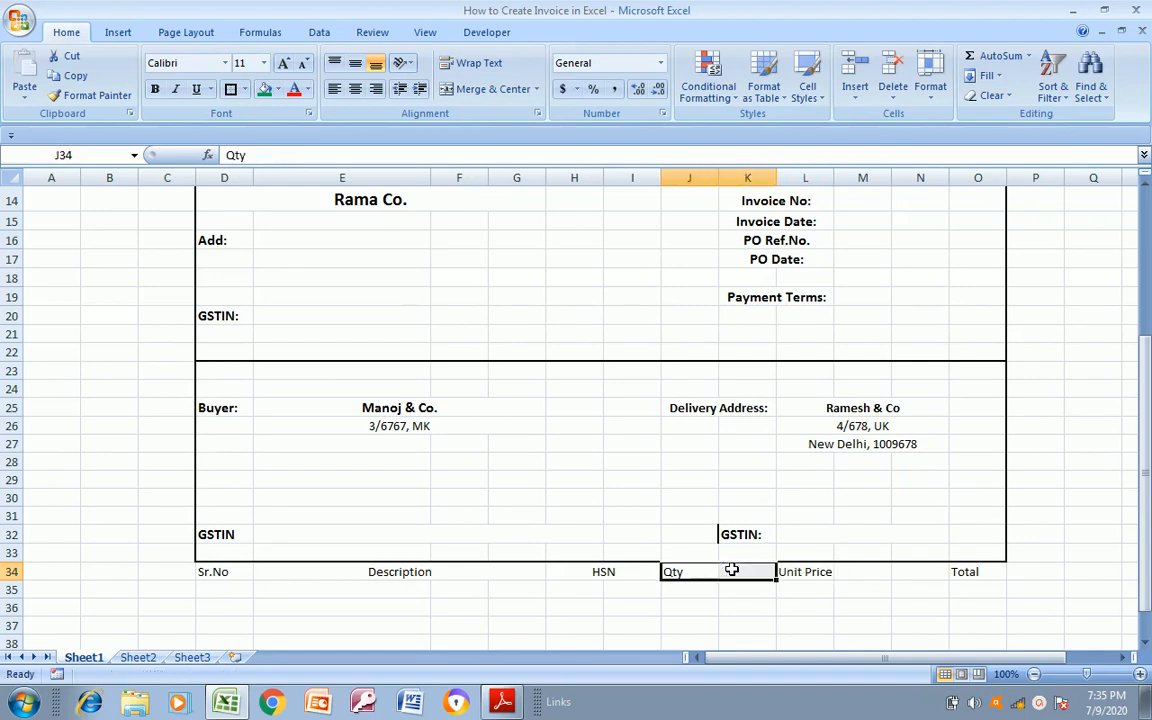
pyautogui.click(493, 89)
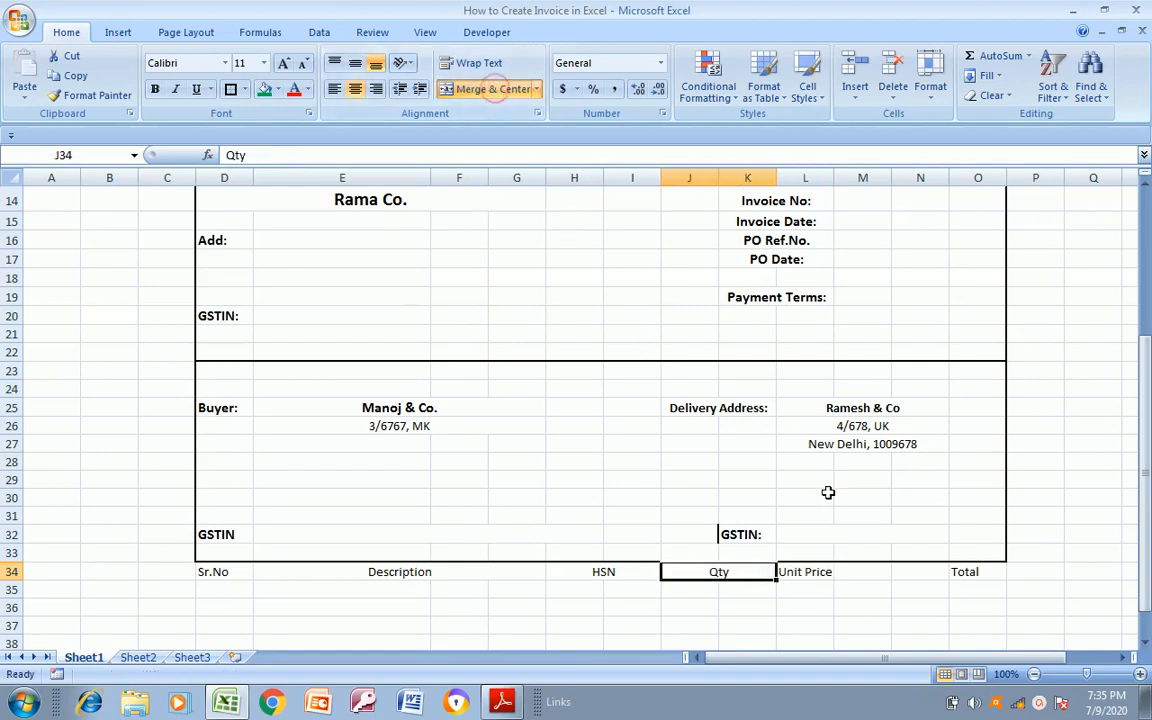
# Merge and center Unit Price across L34:M34 and Total across N34:O34
pyautogui.click(802, 577)
pyautogui.hotkey('shift', 'Right')
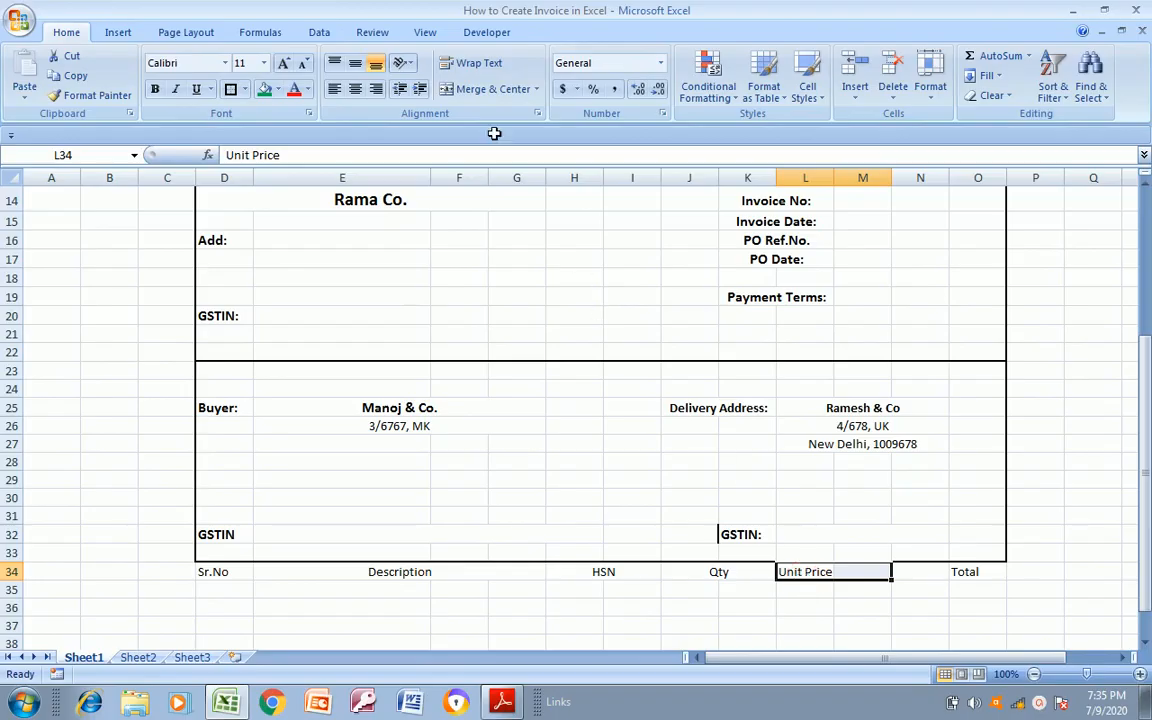
pyautogui.click(476, 92)
pyautogui.moveTo(933, 571); pyautogui.dragTo(962, 572)
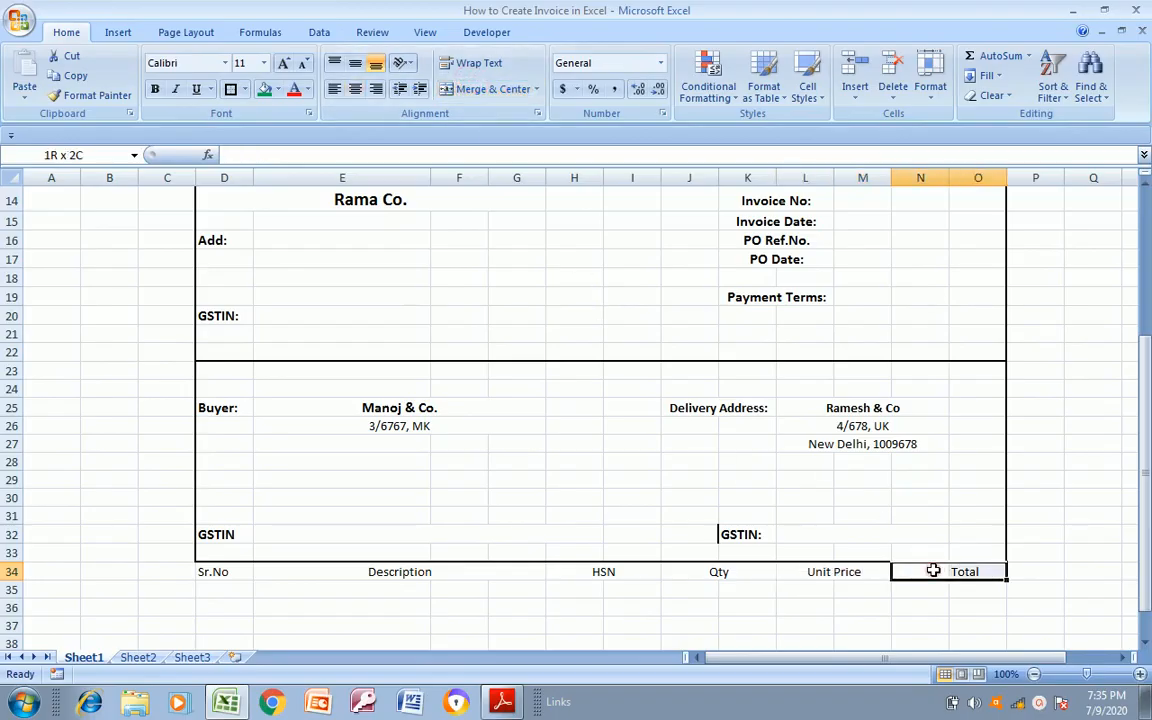
pyautogui.click(484, 92)
# Make the item table heading row D34:O34 bold
pyautogui.click(219, 572)
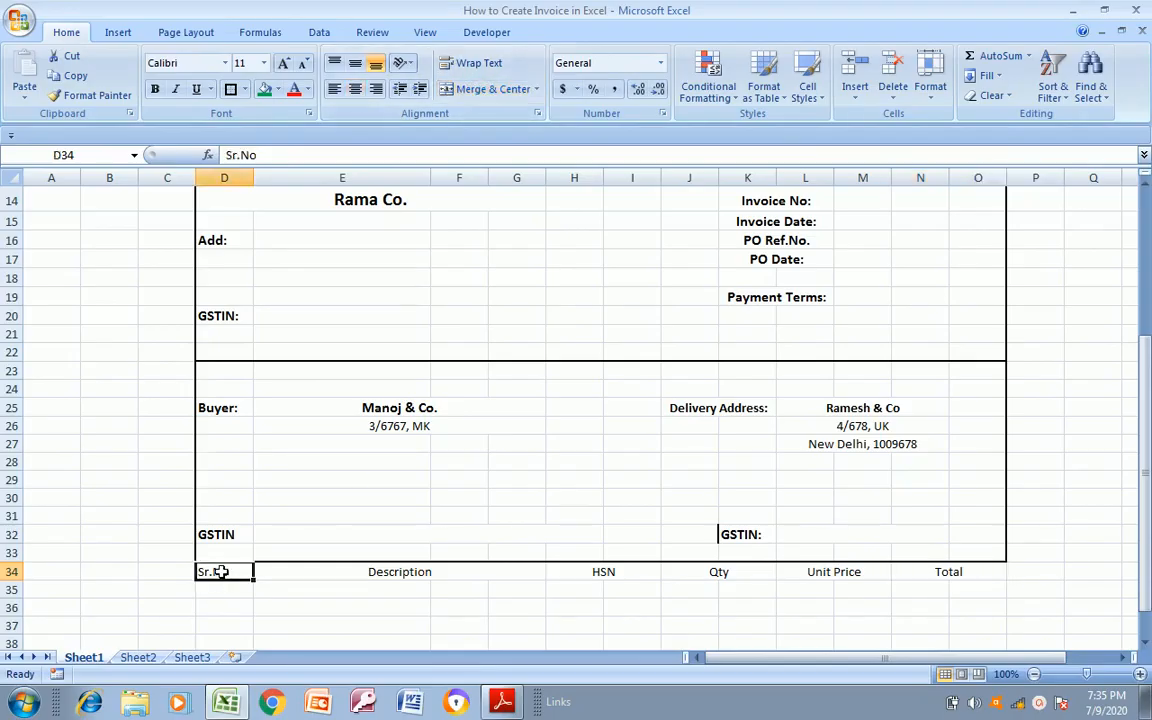
pyautogui.hotkey('shift', 'Right')
pyautogui.hotkey('shift', 'Right')
pyautogui.hotkey('shift', 'Right')
pyautogui.hotkey('shift', 'Right')
pyautogui.hotkey('shift', 'Right')
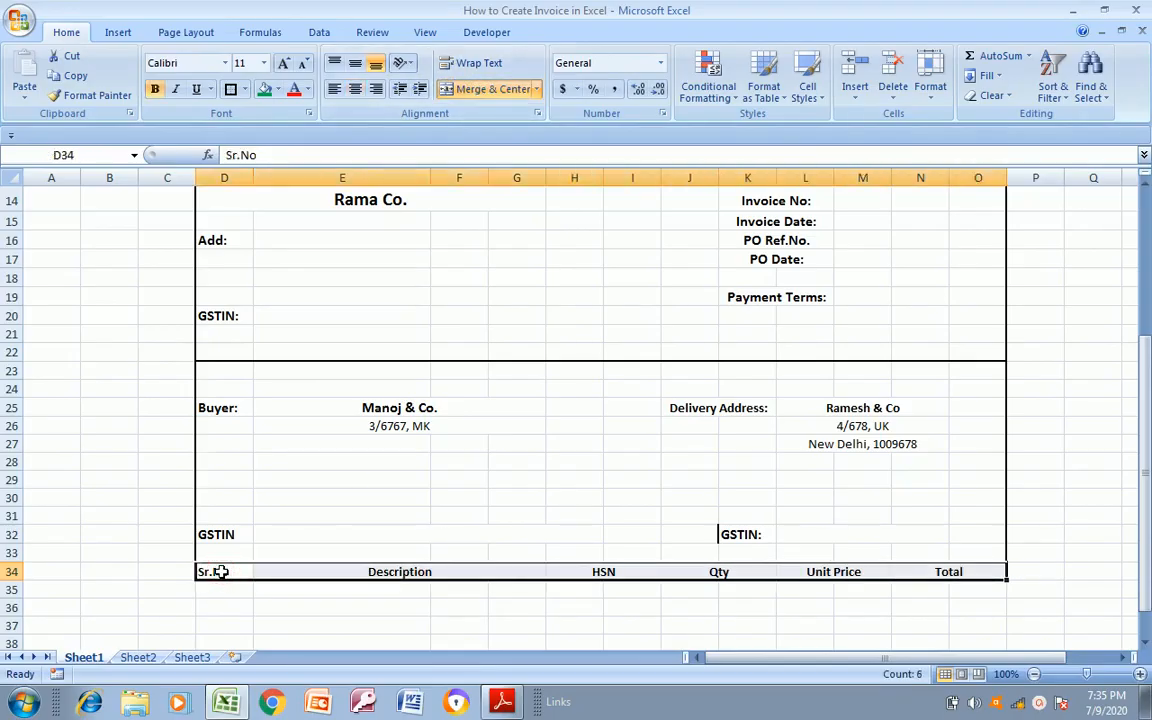
# Try to copy the merged Description cell into the rows below it, and undo the paste
pyautogui.press('Down')
pyautogui.press('Right')
pyautogui.press('Right')
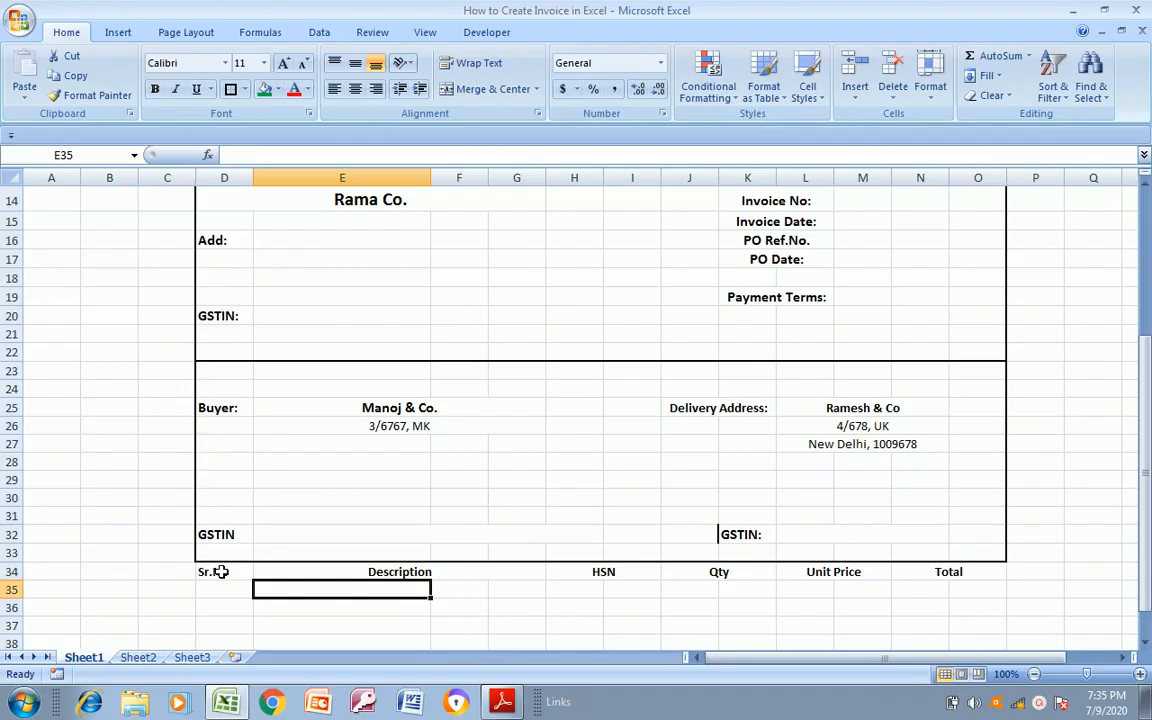
pyautogui.press('Up')
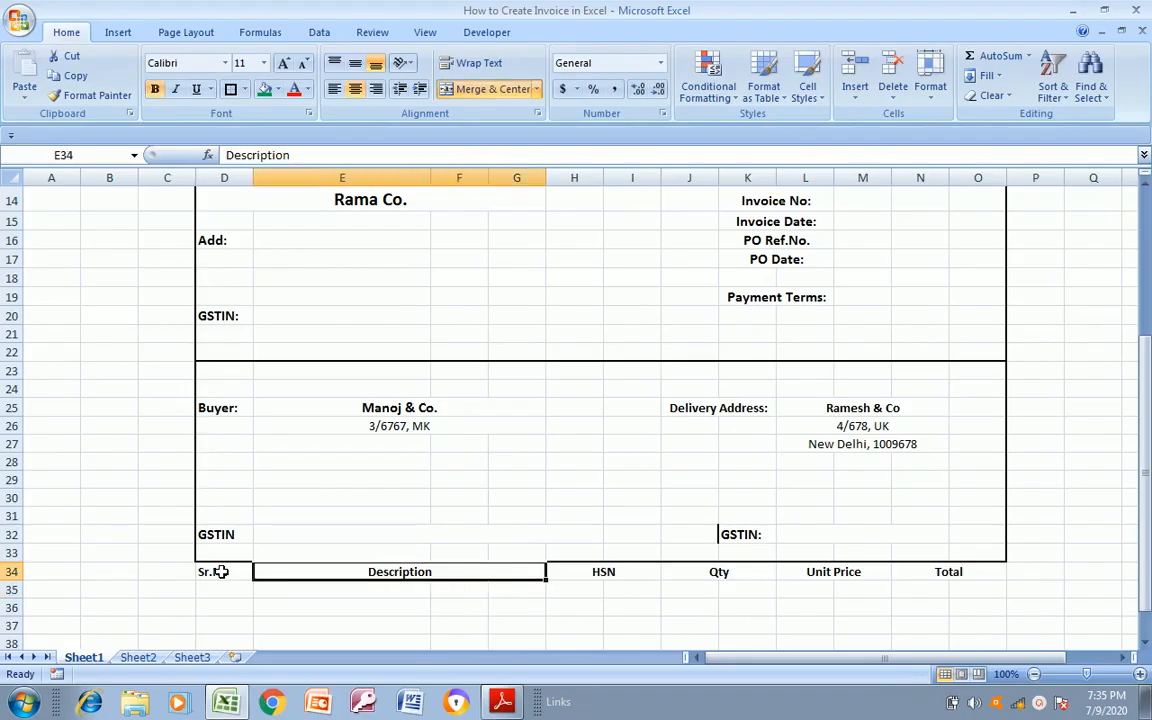
pyautogui.hotkey('ctrl', 'c')
pyautogui.hotkey('shift', 'Down')
pyautogui.hotkey('shift', 'Down')
pyautogui.hotkey('shift', 'Down')
pyautogui.hotkey('shift', 'Down')
pyautogui.hotkey('shift', 'Down')
pyautogui.hotkey('shift', 'Down')
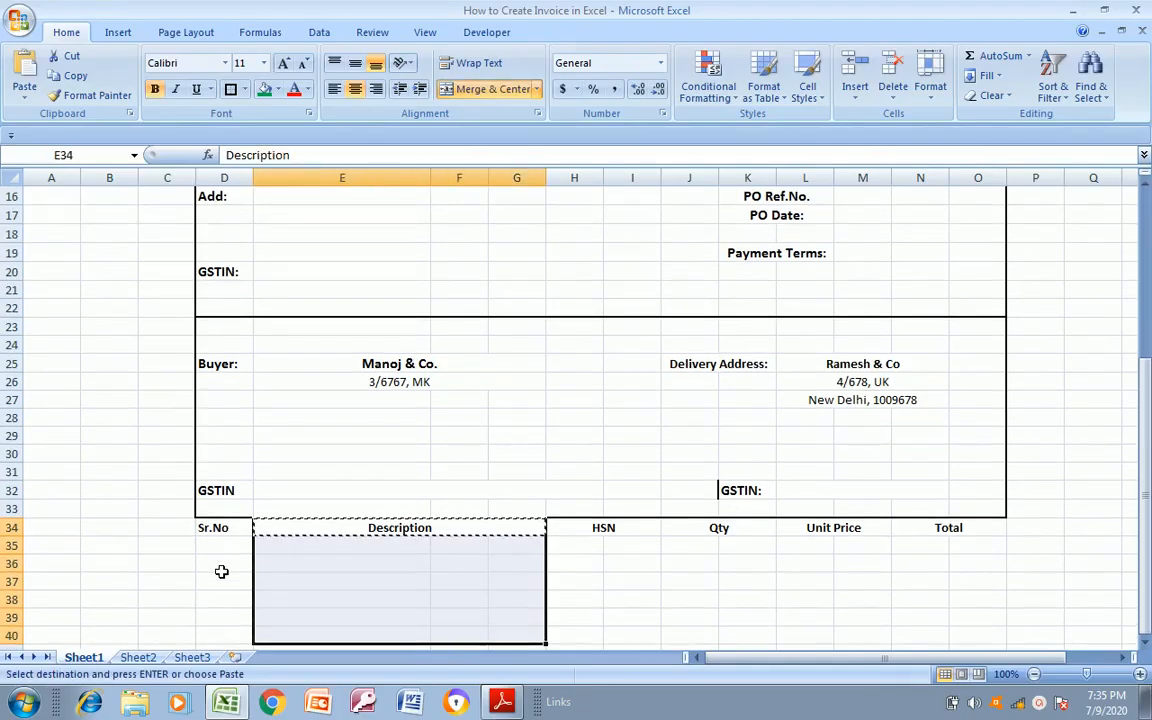
pyautogui.hotkey('ctrl', 'v')
pyautogui.press('Down')
pyautogui.press('Right')
pyautogui.press('Up')
pyautogui.press('Up')
pyautogui.press('Down')
pyautogui.press('Escape')
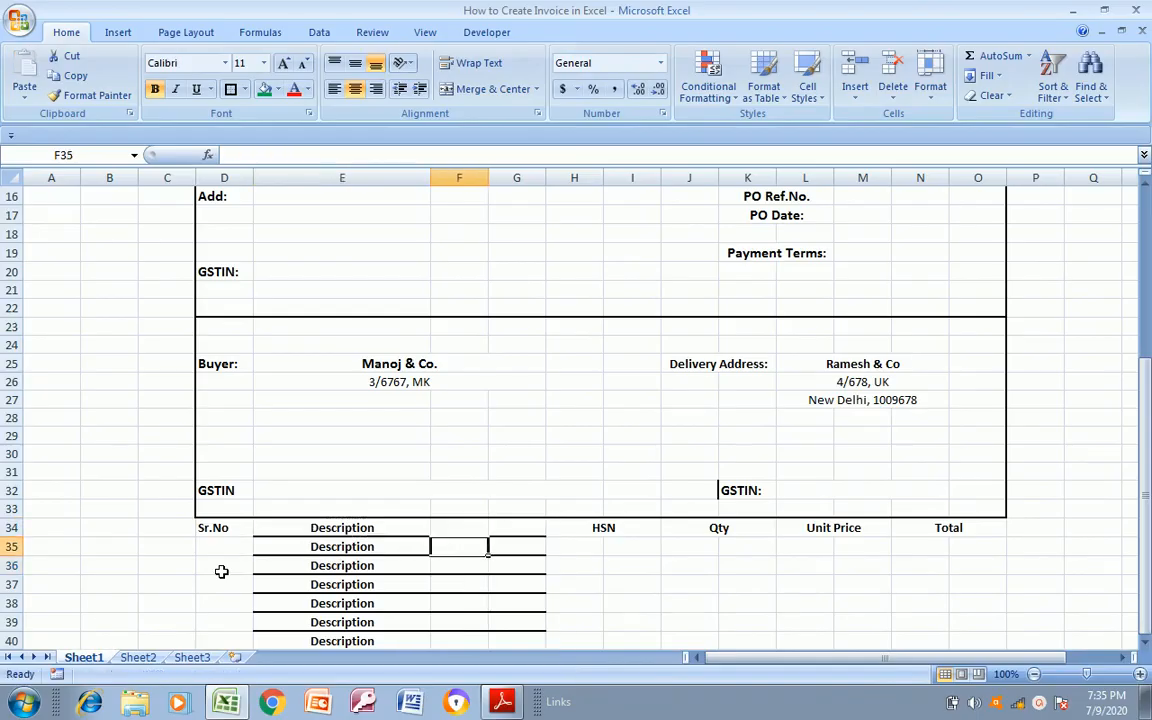
pyautogui.hotkey('ctrl', 'z')
pyautogui.press('Escape')
# Apply All Borders to the item table range D34:O47
pyautogui.press('Down')
pyautogui.press('Up')
pyautogui.press('Left')
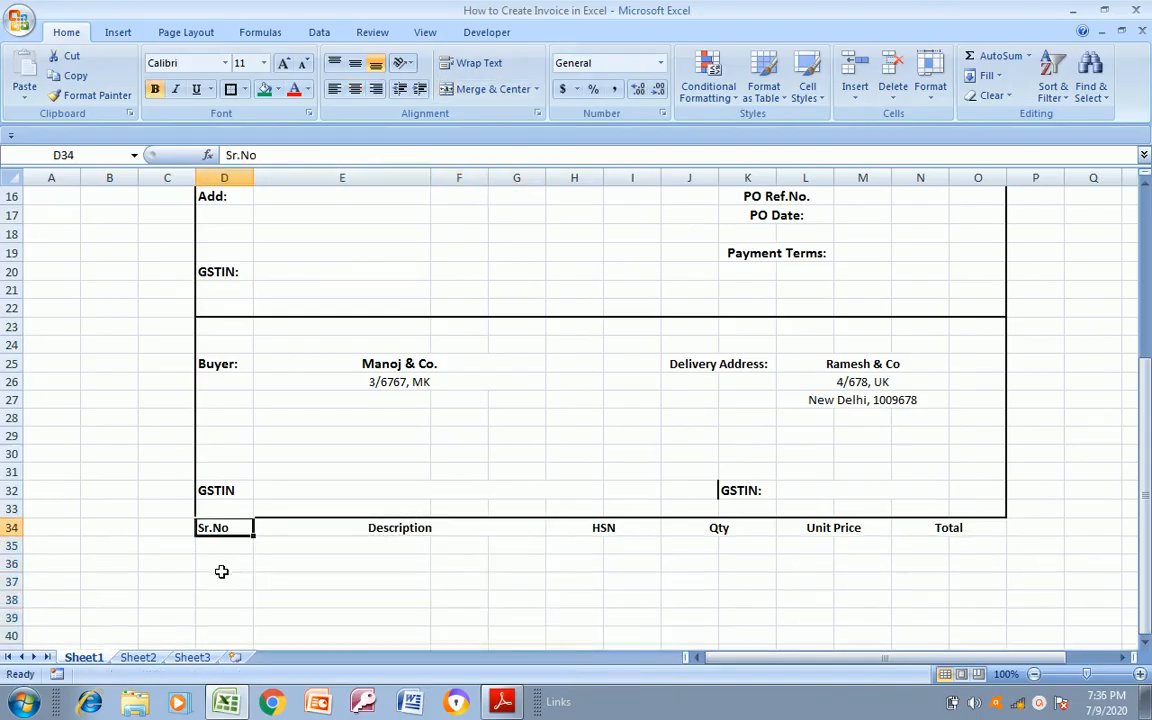
pyautogui.hotkey('shift', 'Right')
pyautogui.hotkey('shift', 'Right')
pyautogui.hotkey('shift', 'Right')
pyautogui.hotkey('shift', 'Right')
pyautogui.hotkey('shift', 'Right')
pyautogui.hotkey('shift', 'Right')
pyautogui.hotkey('shift', 'Right')
pyautogui.hotkey('shift', 'Right')
pyautogui.hotkey('shift', 'Right')
pyautogui.hotkey('shift', 'Right')
pyautogui.hotkey('shift', 'Right')
pyautogui.hotkey('shift', 'Right')
pyautogui.hotkey('shift', 'Left')
pyautogui.hotkey('shift', 'Down')
pyautogui.hotkey('shift', 'Down')
pyautogui.hotkey('shift', 'Down')
pyautogui.hotkey('shift', 'Down')
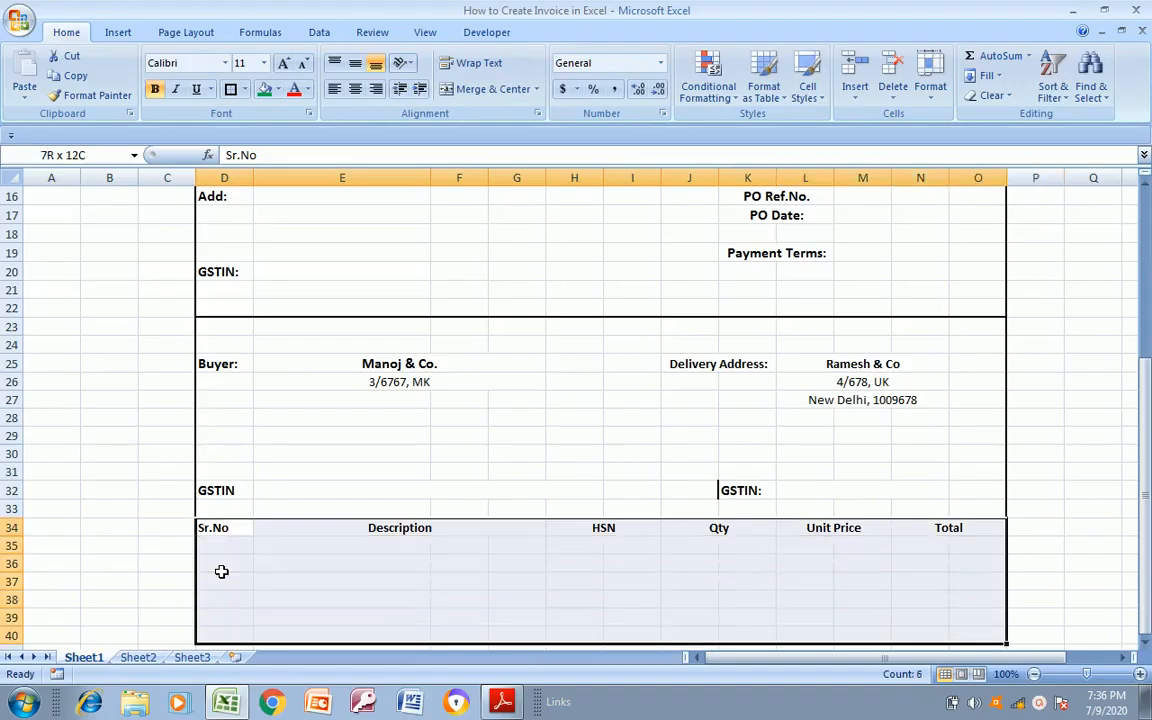
pyautogui.hotkey('shift', 'Down')
pyautogui.hotkey('shift', 'Down')
pyautogui.hotkey('shift', 'Down')
pyautogui.hotkey('shift', 'Down')
pyautogui.hotkey('shift', 'Down')
pyautogui.hotkey('shift', 'Down')
pyautogui.hotkey('shift', 'Down')
pyautogui.hotkey('shift', 'Down')
pyautogui.hotkey('shift', 'Down')
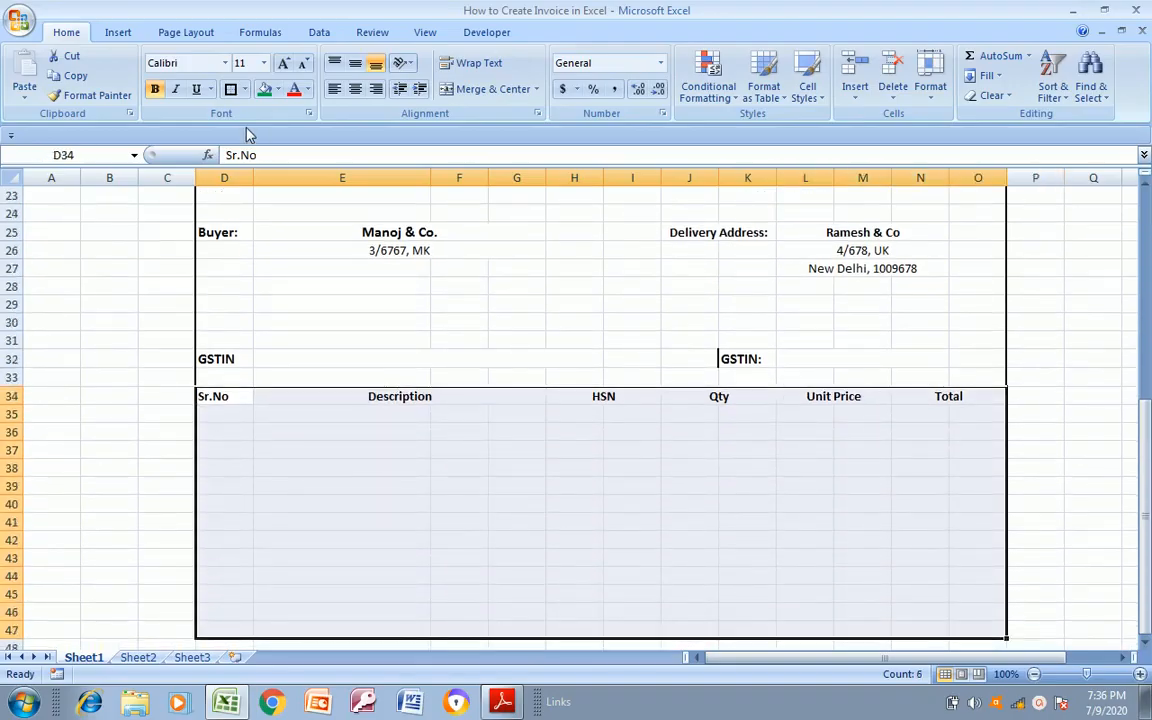
pyautogui.click(246, 90)
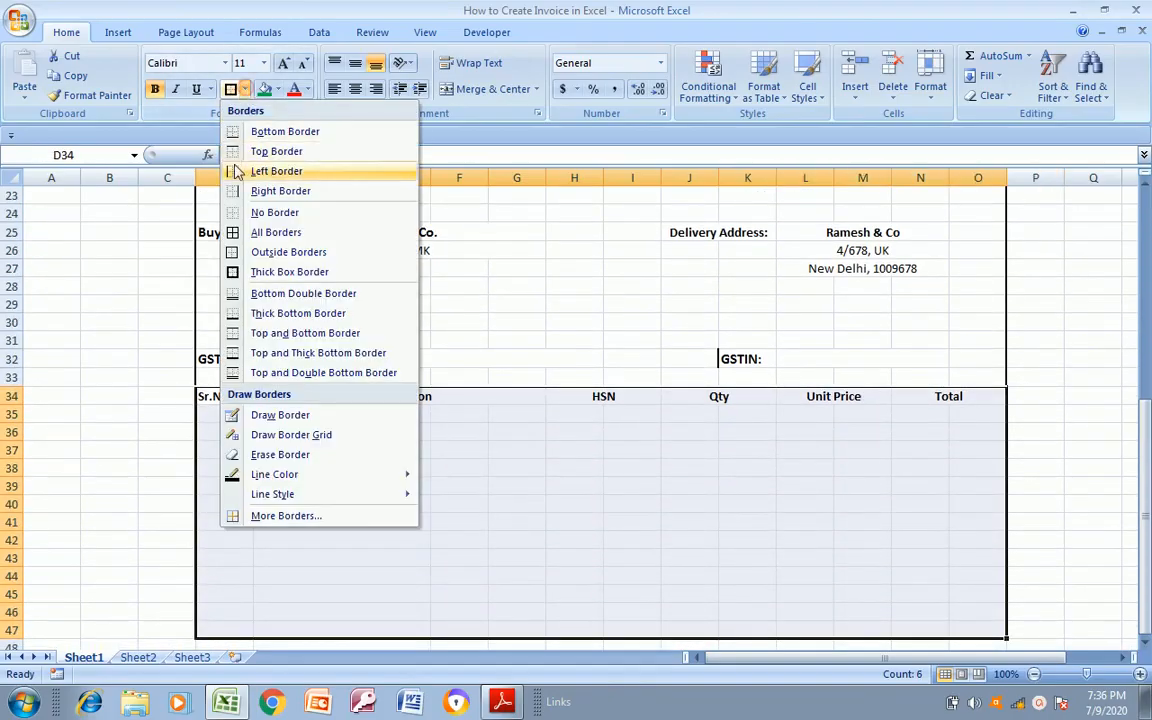
pyautogui.click(232, 228)
# Merge and center F35:G35 and F36:G36 in the first two item rows
pyautogui.click(358, 421)
pyautogui.press('Right')
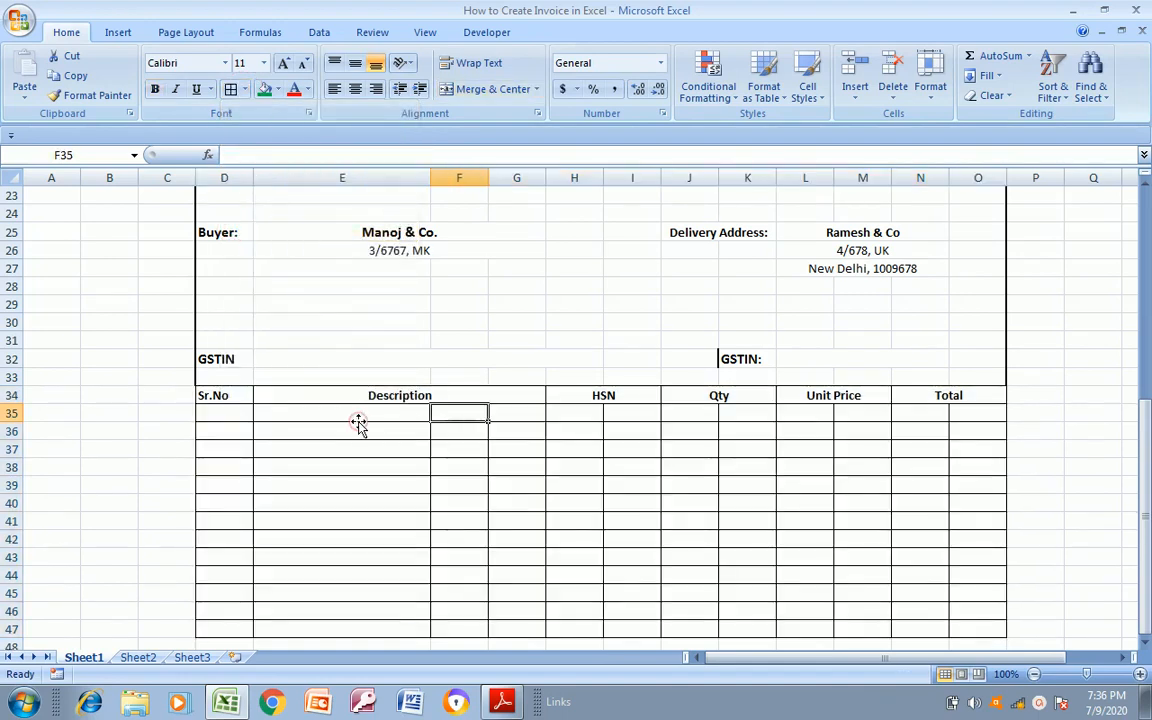
pyautogui.press('Up')
pyautogui.press('Down')
pyautogui.hotkey('shift', 'Right')
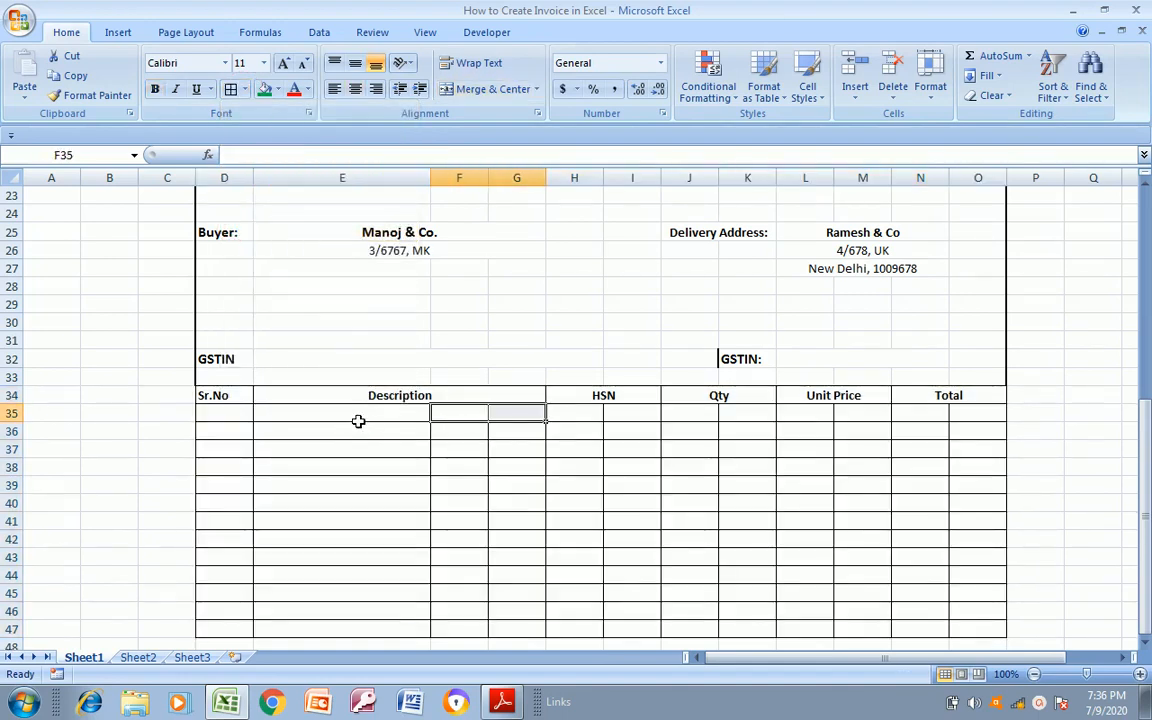
pyautogui.click(489, 92)
pyautogui.click(451, 442)
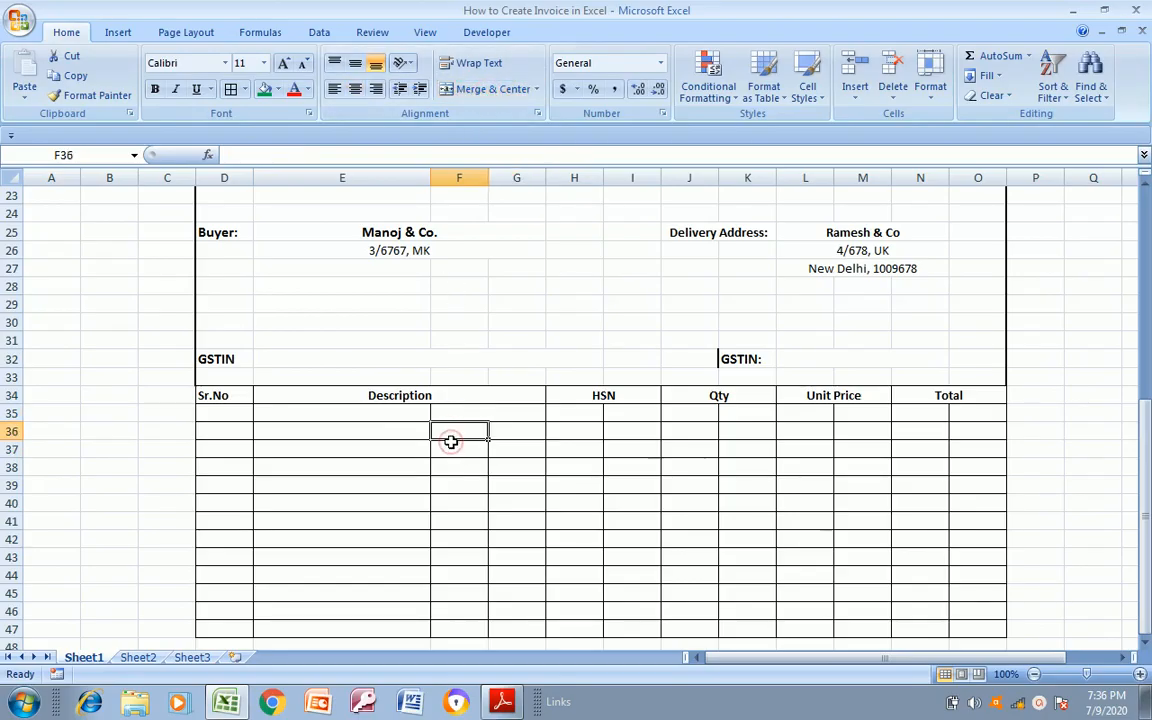
pyautogui.hotkey('shift', 'Right')
pyautogui.click(513, 89)
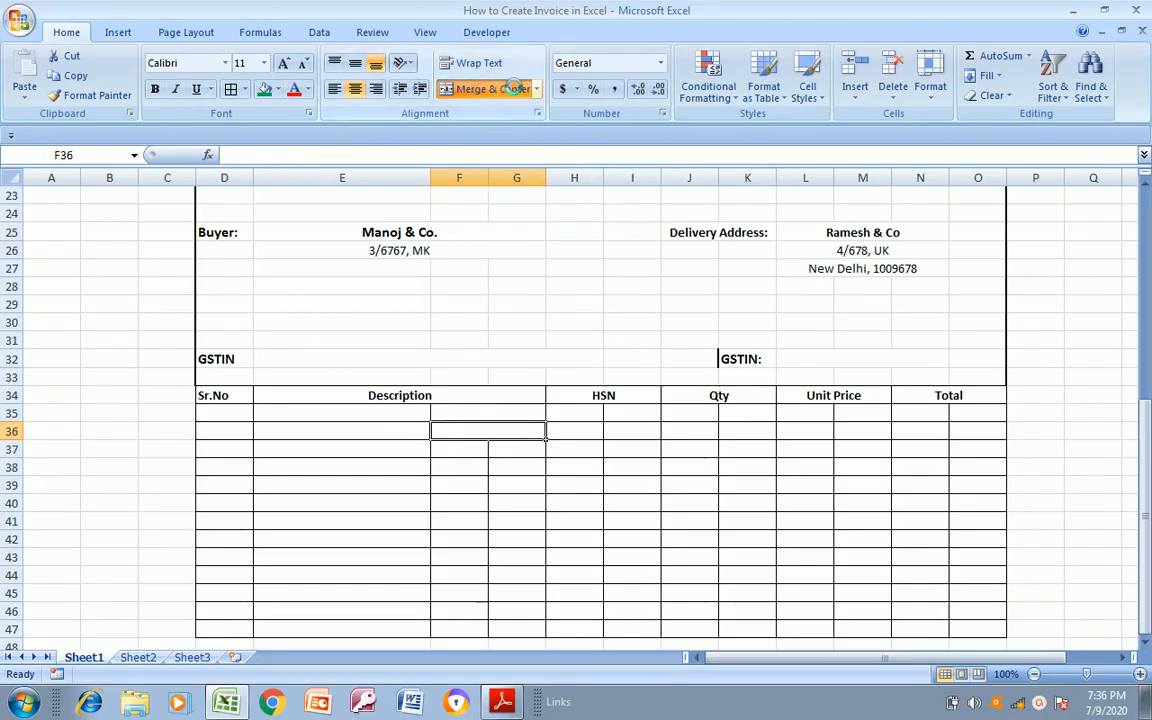
# Merge and center F37:G37 and F38:G38 in the item table
pyautogui.click(476, 450)
pyautogui.hotkey('shift', 'Right')
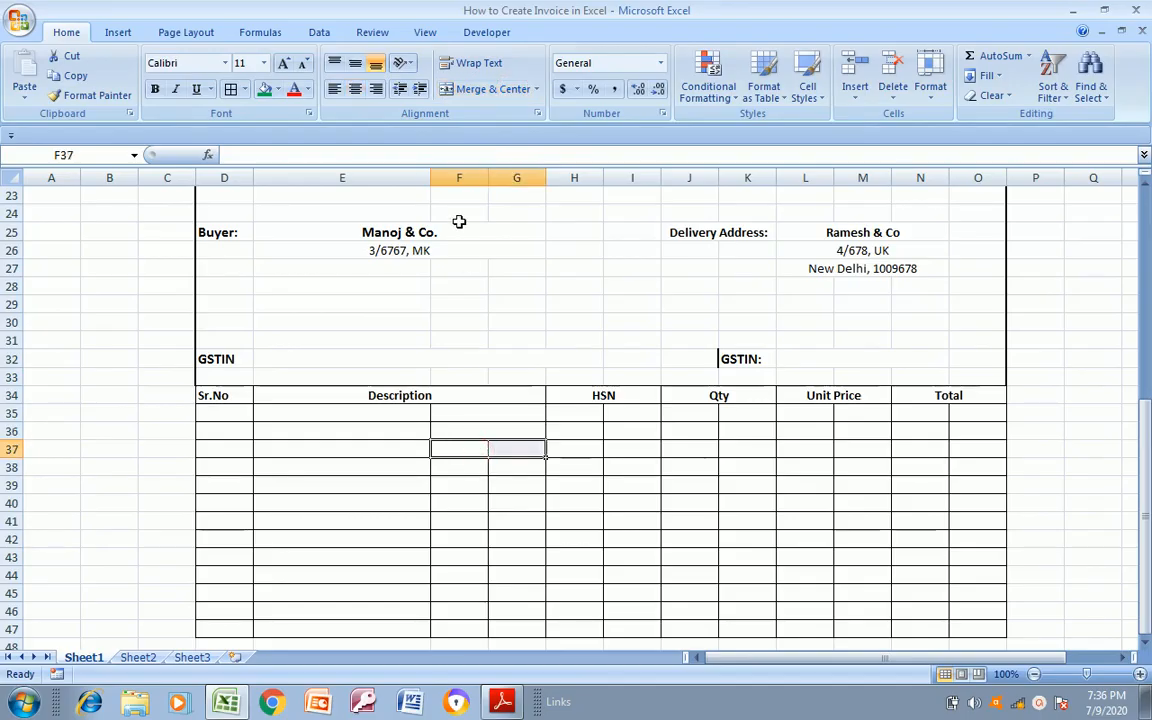
pyautogui.click(482, 92)
pyautogui.click(468, 465)
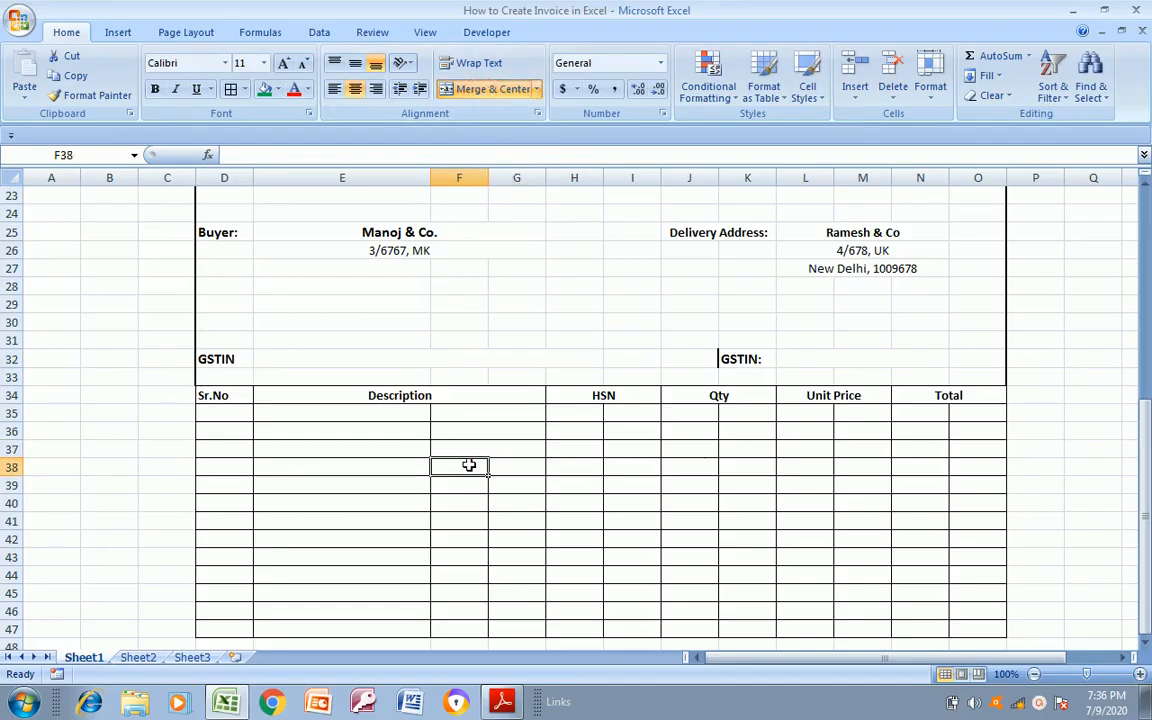
pyautogui.hotkey('shift', 'Right')
pyautogui.click(482, 90)
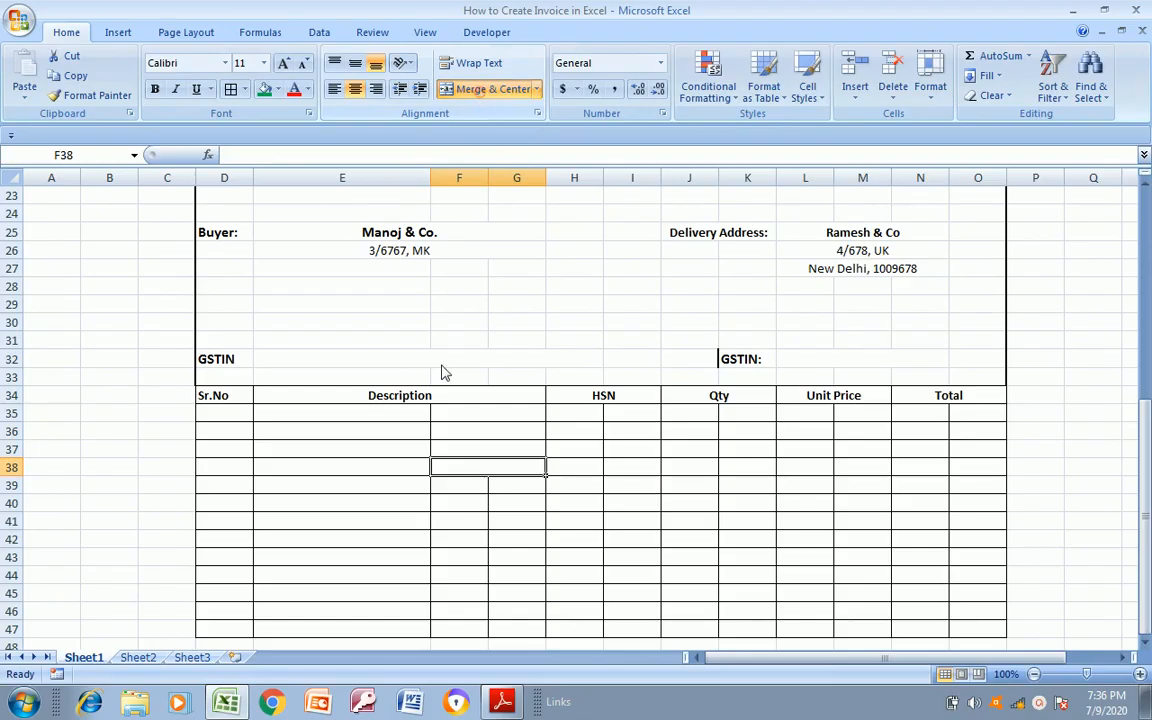
# Merge and center F39:G39, F40:G40 and F41:G41 separately, row by row
pyautogui.moveTo(464, 491); pyautogui.dragTo(520, 489)
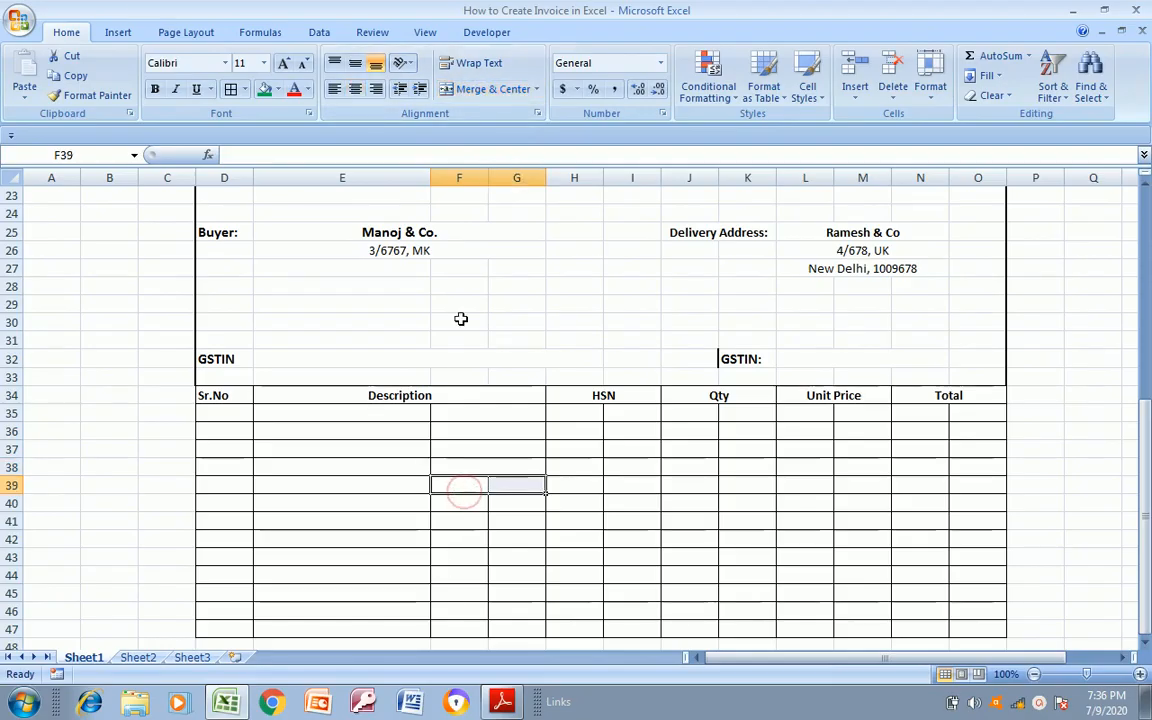
pyautogui.click(493, 94)
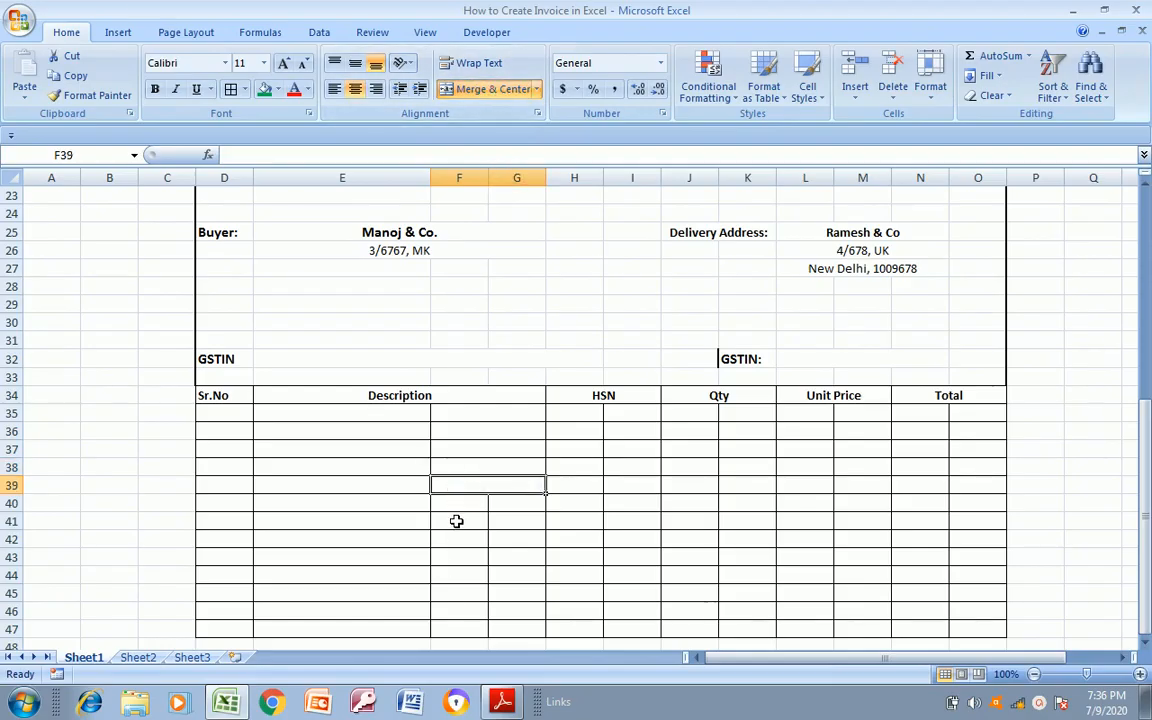
pyautogui.moveTo(457, 511); pyautogui.dragTo(459, 515)
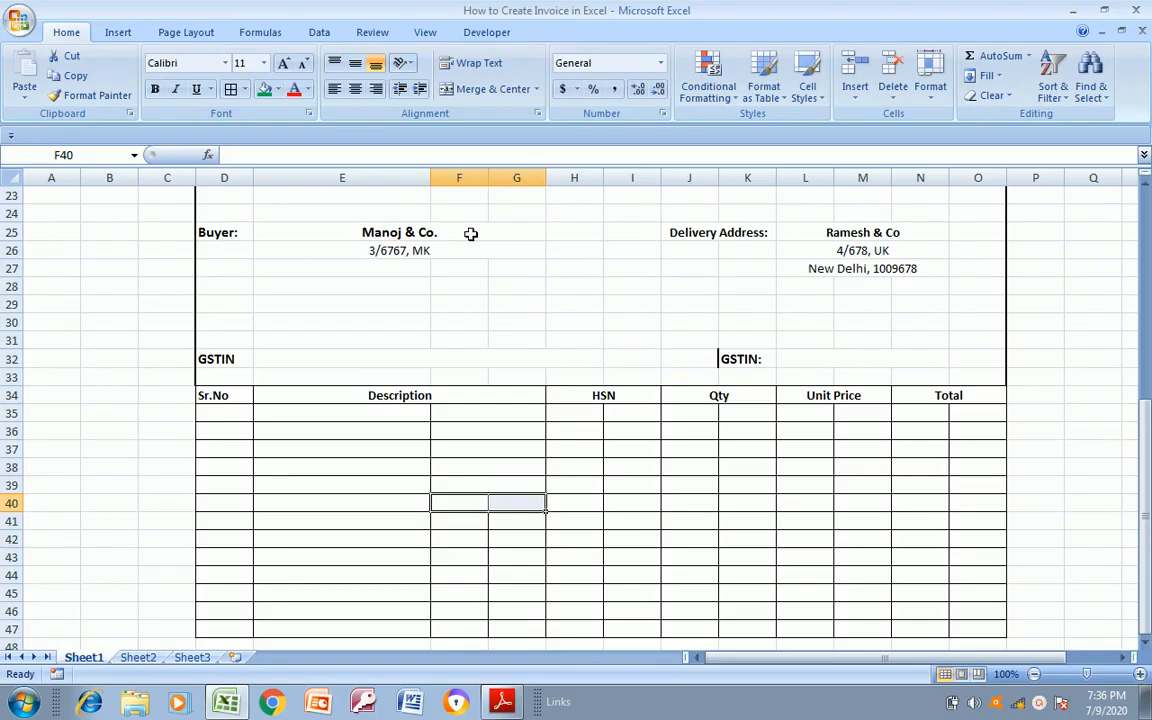
pyautogui.click(496, 92)
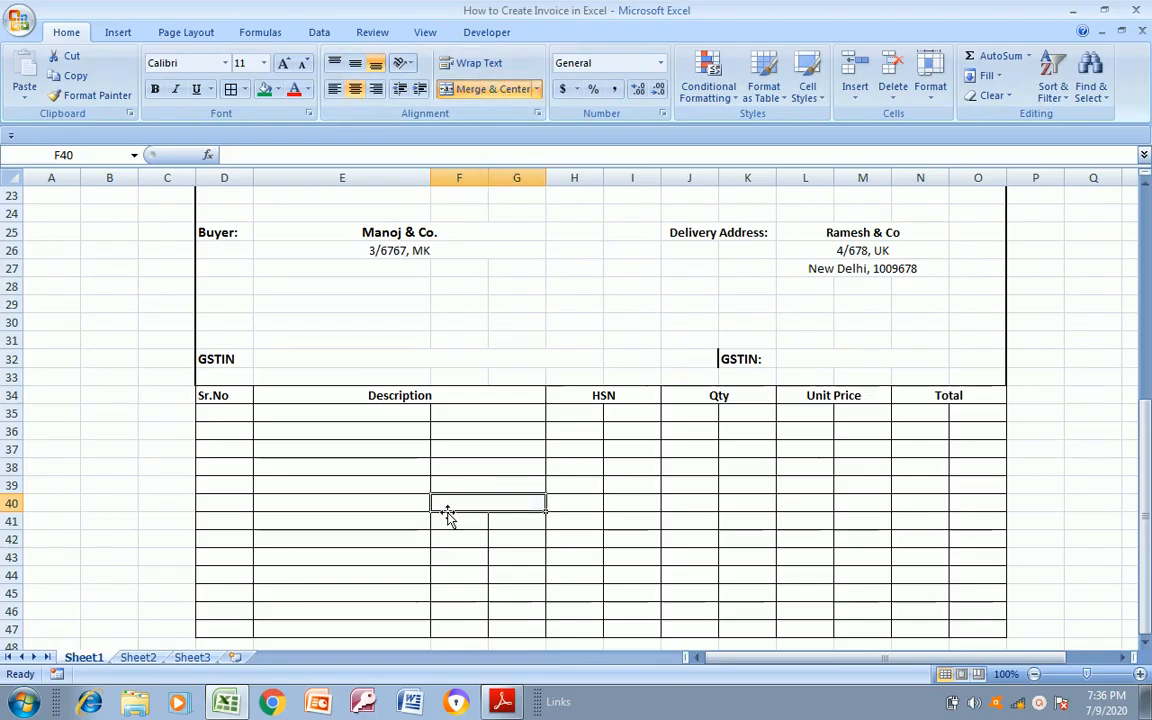
pyautogui.moveTo(449, 520); pyautogui.dragTo(449, 520)
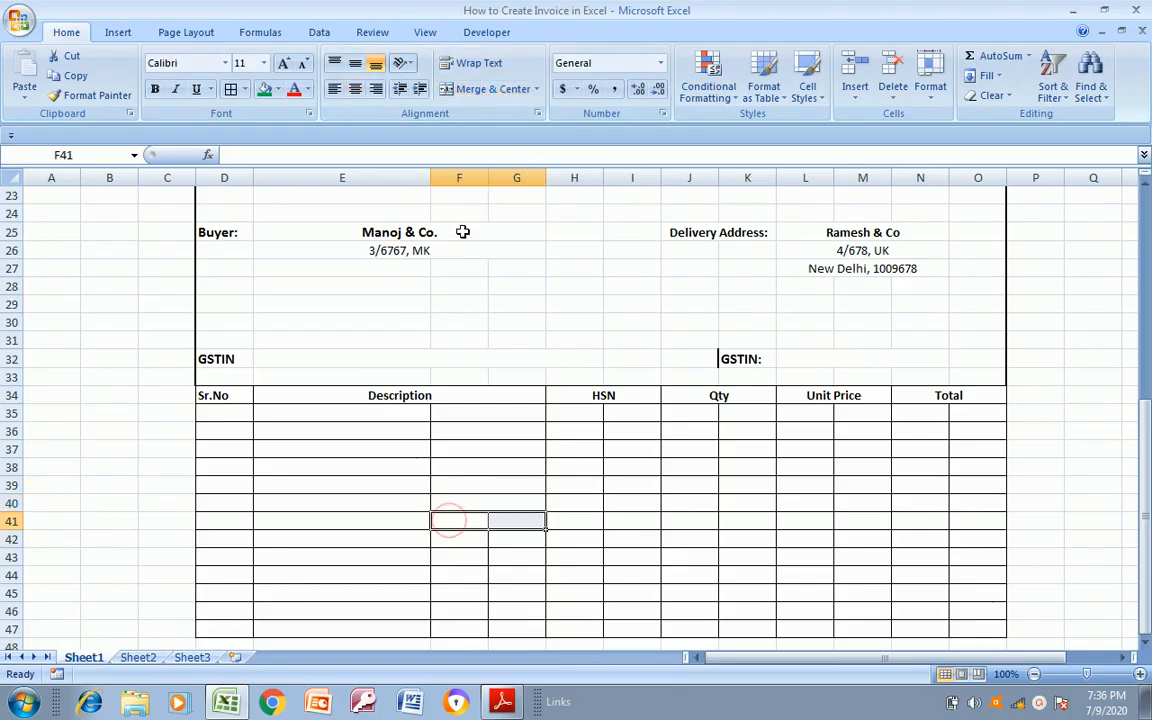
pyautogui.click(463, 90)
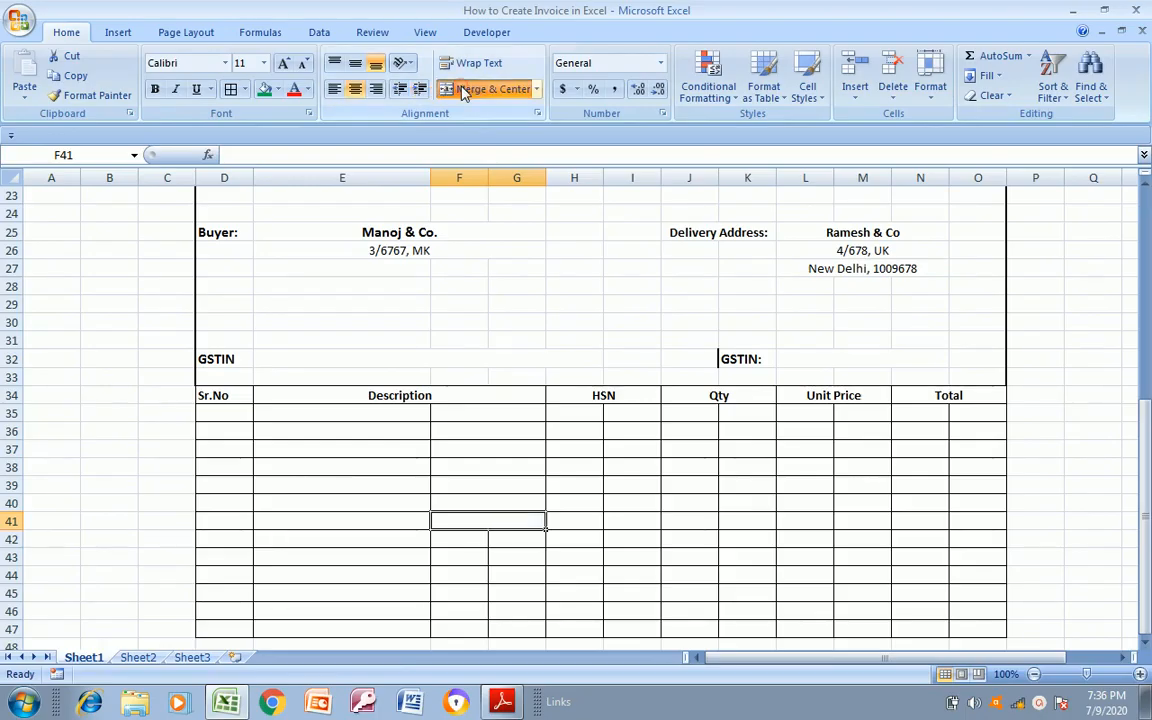
# Copy the merged cell F41:G41 into row 42 directly below it
pyautogui.hotkey('ctrl', 'c')
pyautogui.click(463, 543)
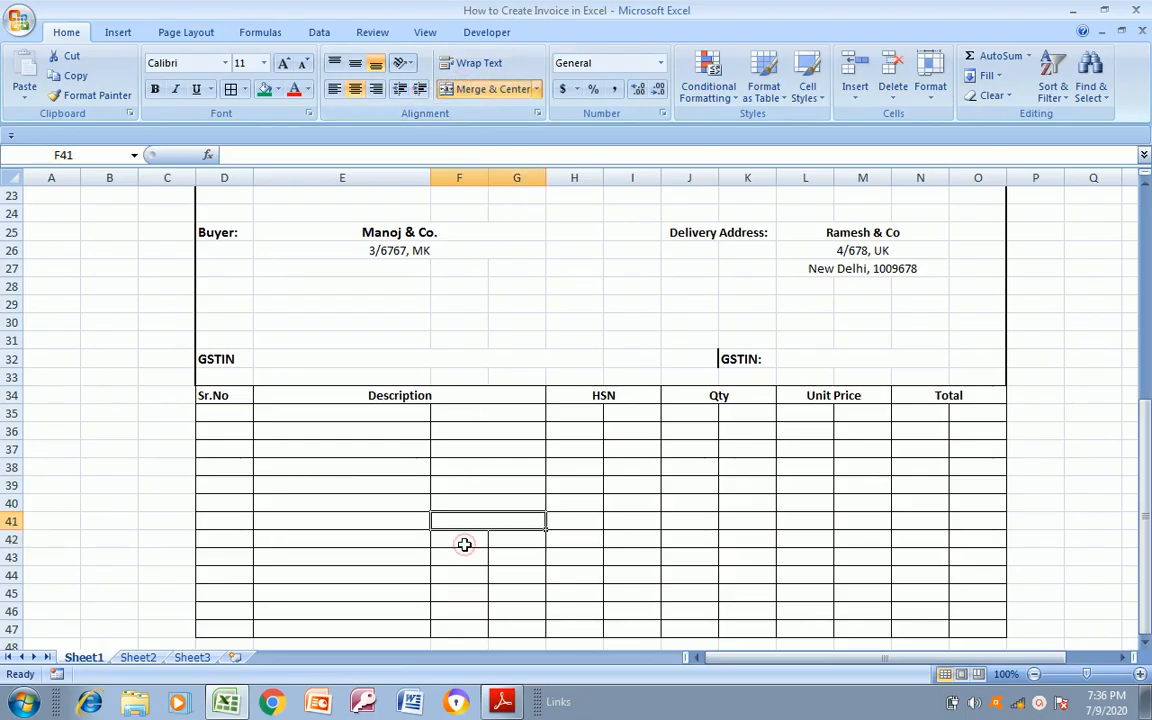
pyautogui.hotkey('ctrl', 'v')
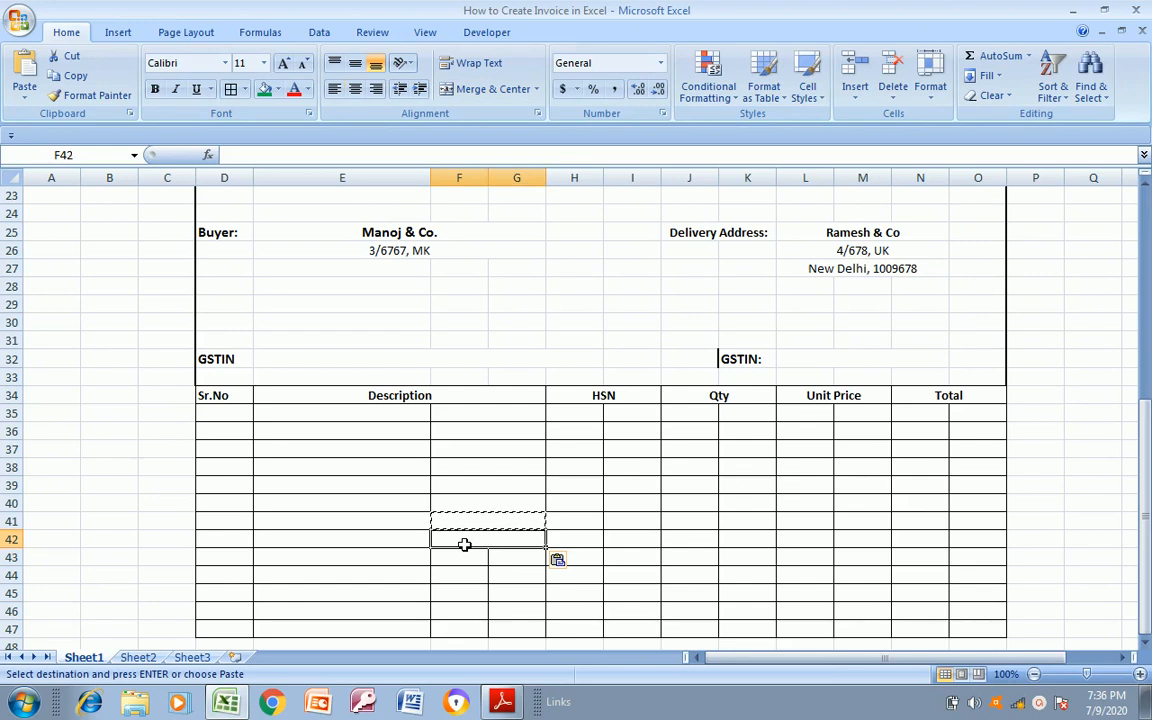
# Try to copy the merged cell F42:G42 into several rows below it at once
pyautogui.press('Escape')
pyautogui.hotkey('ctrl', 'c')
pyautogui.hotkey('shift', 'Down')
pyautogui.hotkey('shift', 'Down')
pyautogui.hotkey('shift', 'Down')
pyautogui.hotkey('shift', 'Down')
pyautogui.hotkey('shift', 'Down')
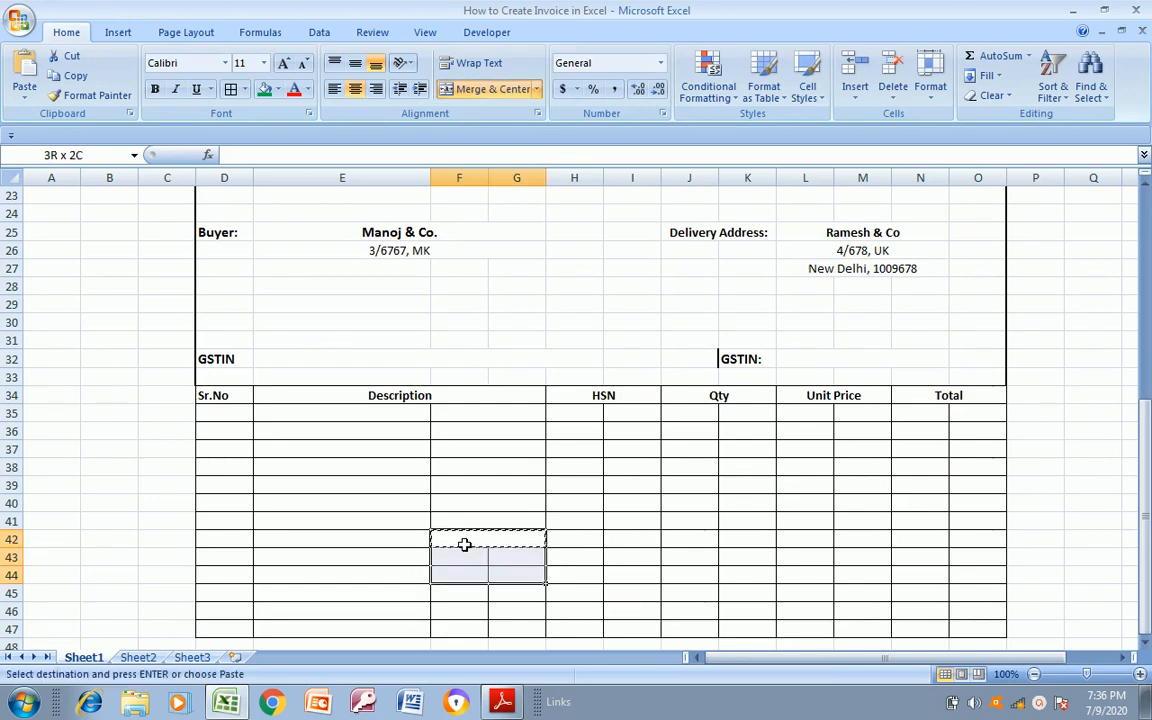
pyautogui.press('Down')
pyautogui.press('Down')
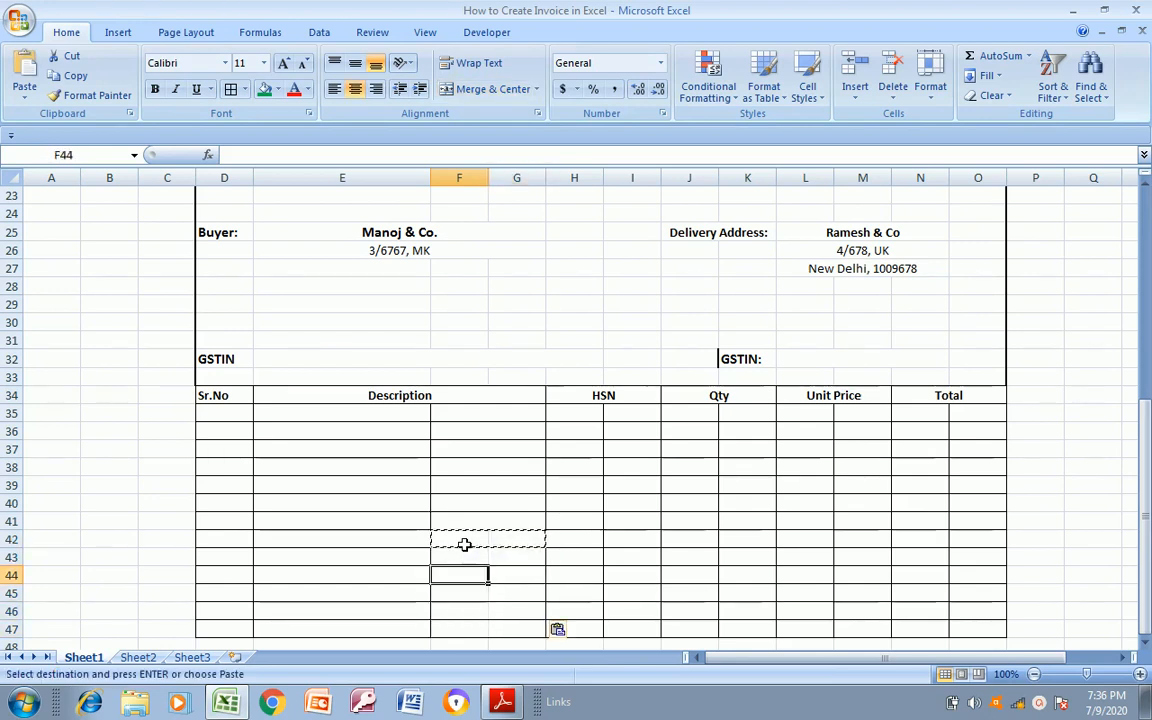
pyautogui.press('Escape')
pyautogui.press('Up')
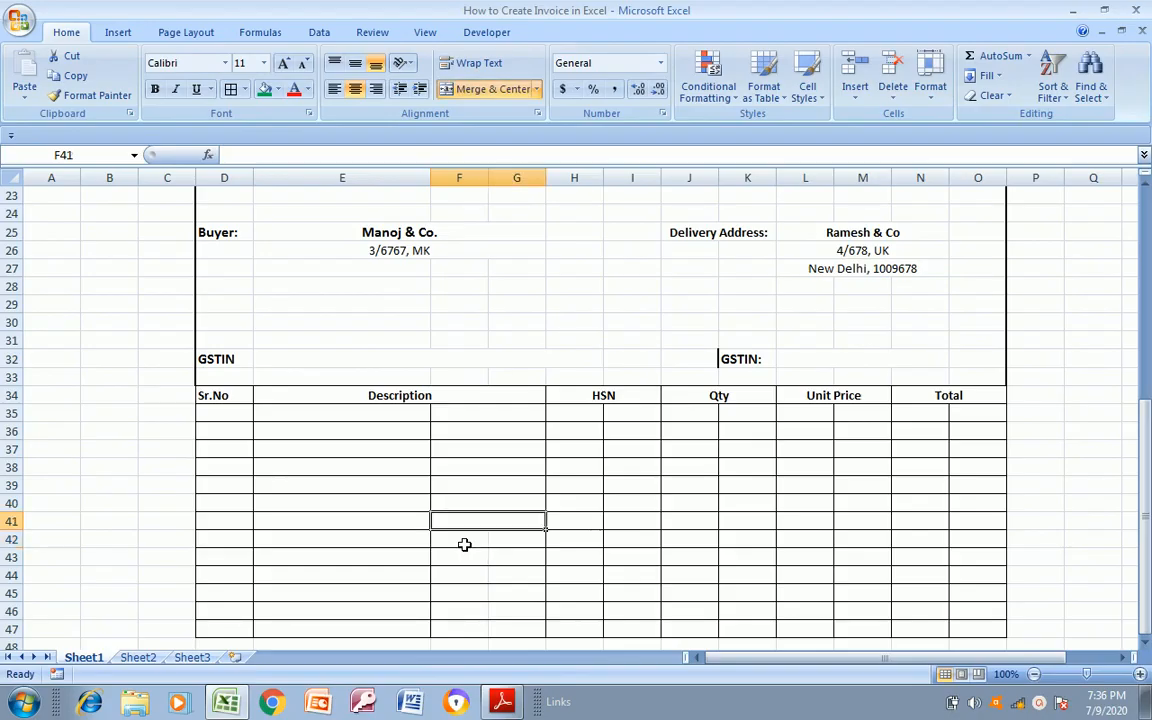
# Copy the merged cell F41:G41 and paste it one row at a time into rows 42 to 47
pyautogui.hotkey('ctrl', 'c')
pyautogui.press('Down')
pyautogui.hotkey('ctrl', 'v')
pyautogui.press('Down')
pyautogui.press('Down')
pyautogui.press('Down')
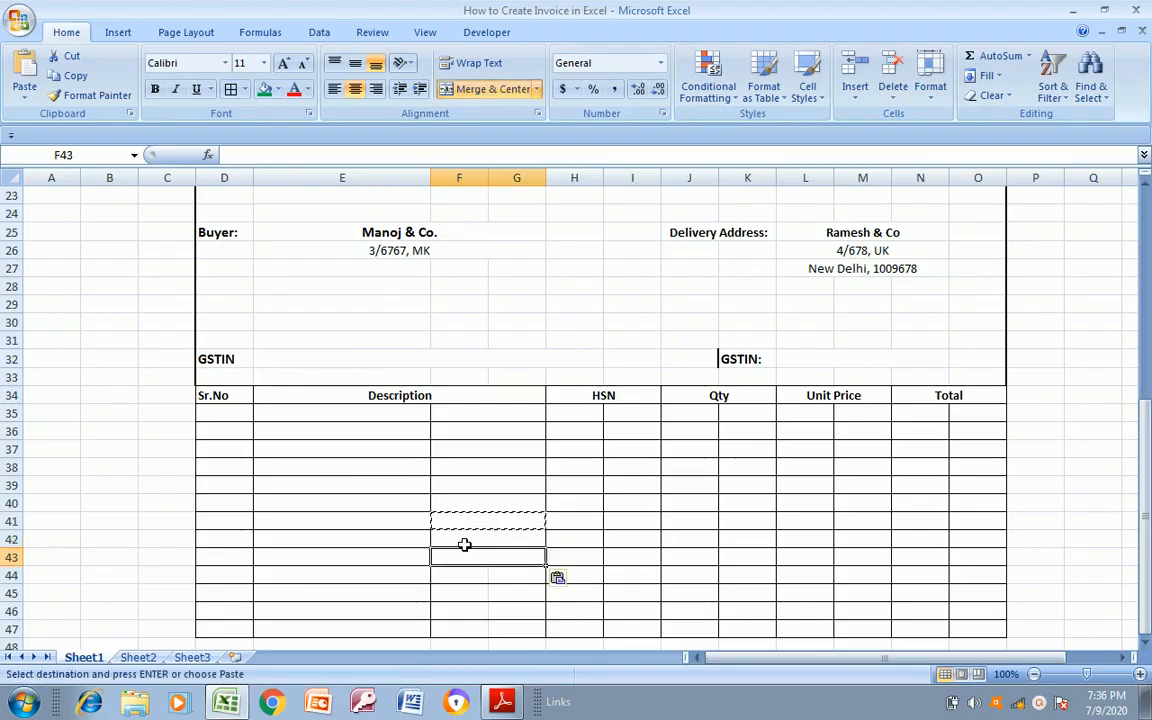
pyautogui.press('Down')
pyautogui.press('Down')
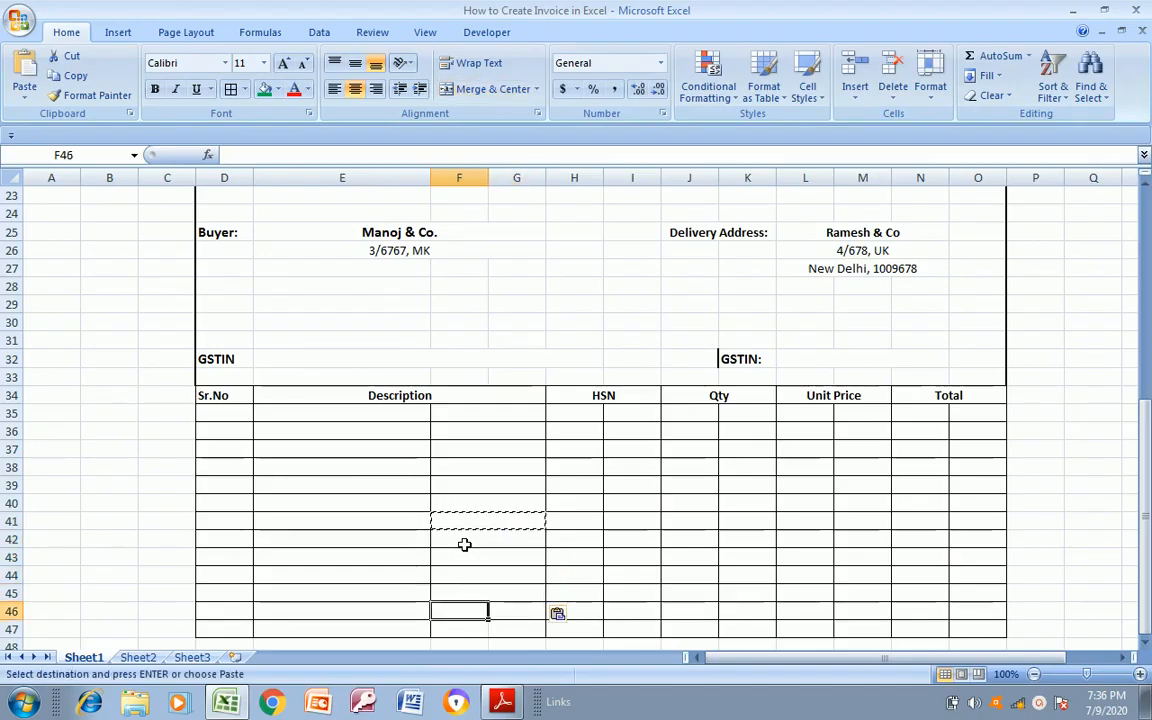
pyautogui.hotkey('ctrl', 'v')
pyautogui.press('Down')
pyautogui.press('Down')
pyautogui.press('Down')
# Merge and center H35:I35 in the first item row under the HSN heading
pyautogui.press('Up')
pyautogui.press('Up')
pyautogui.press('Up')
pyautogui.press('Up')
pyautogui.press('Up')
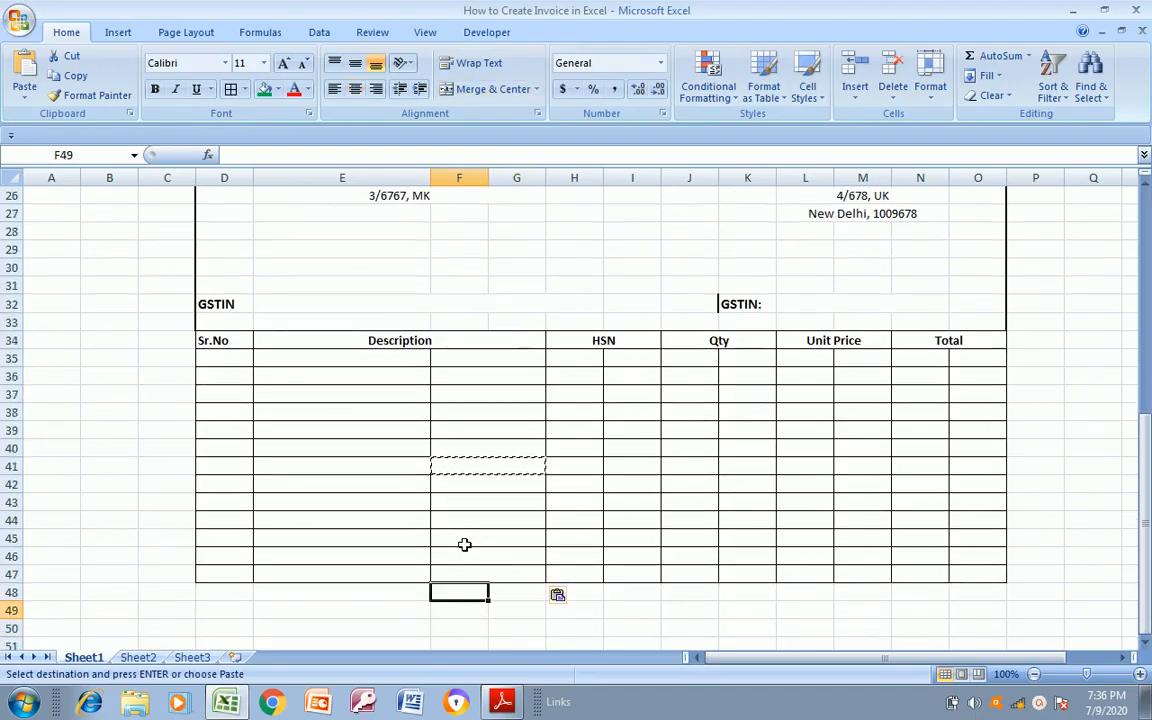
pyautogui.press('Up')
pyautogui.press('Up')
pyautogui.press('Up')
pyautogui.press('Up')
pyautogui.press('Up')
pyautogui.press('Up')
pyautogui.press('Up')
pyautogui.press('Up')
pyautogui.press('Up')
pyautogui.press('Up')
pyautogui.press('Up')
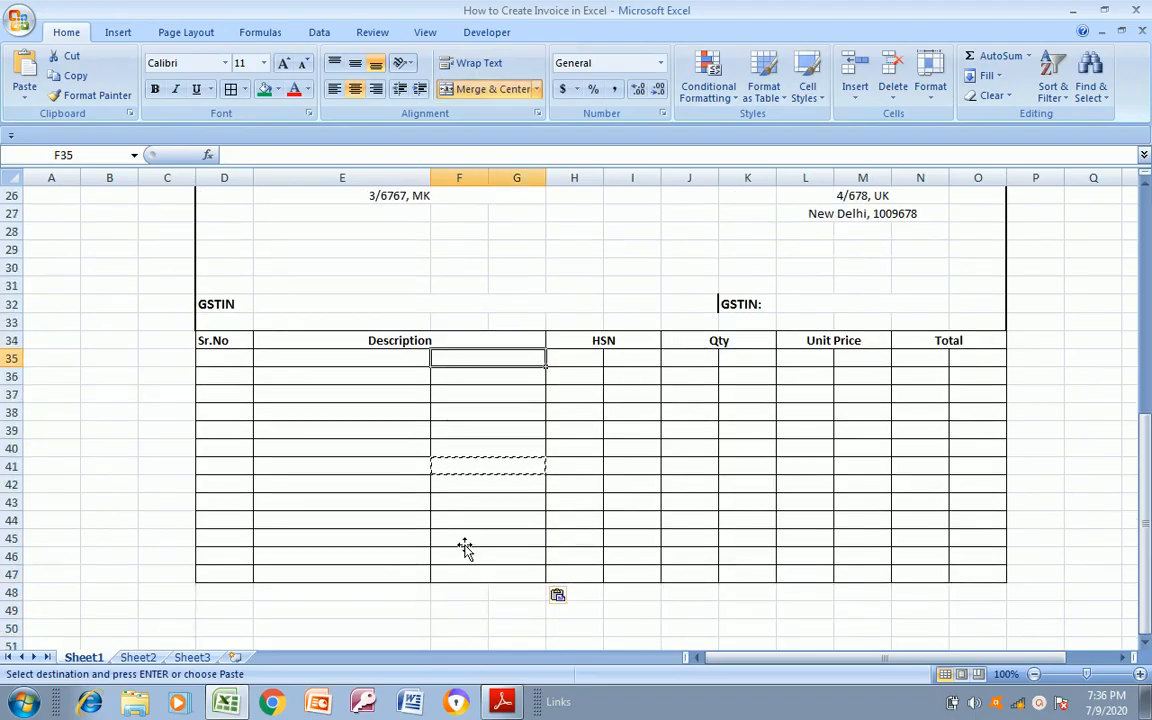
pyautogui.press('Right')
pyautogui.press('Escape')
pyautogui.press('Down')
pyautogui.hotkey('shift', 'Right')
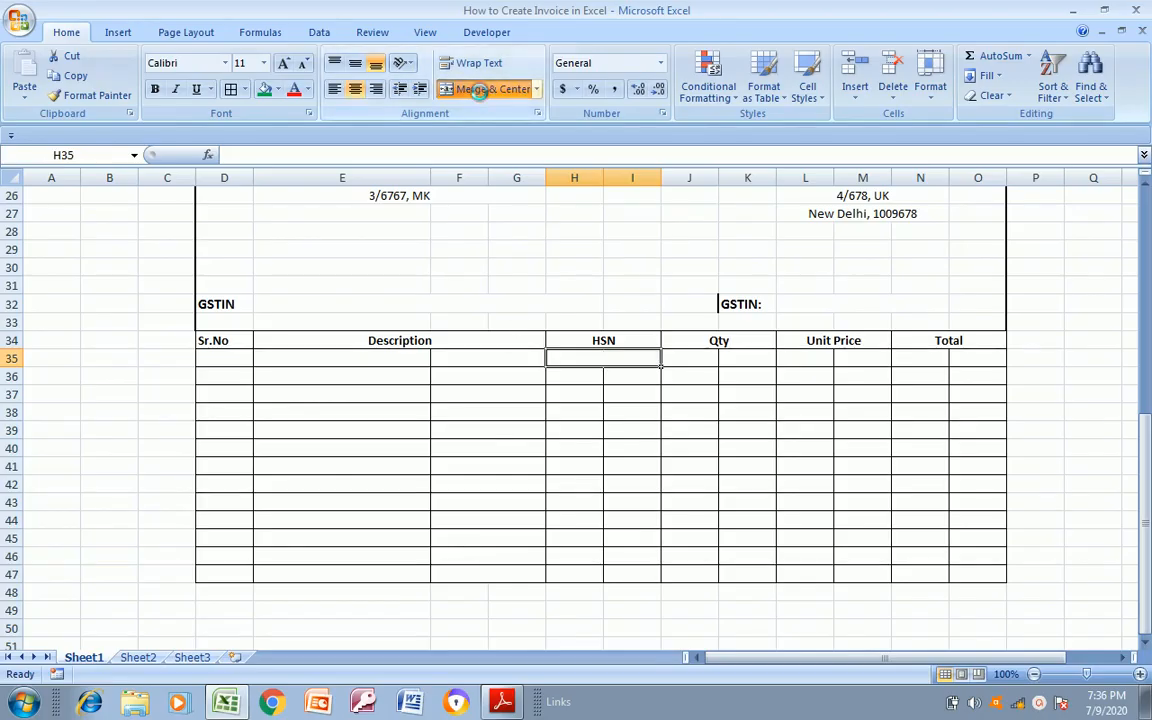
# Copy the merged cell H35:I35 and paste it one row at a time into rows 36 to 46 of the HSN column
pyautogui.hotkey('ctrl', 'c')
pyautogui.press('Down')
pyautogui.hotkey('ctrl', 'v')
pyautogui.press('Down')
pyautogui.hotkey('ctrl', 'v')
pyautogui.press('Down')
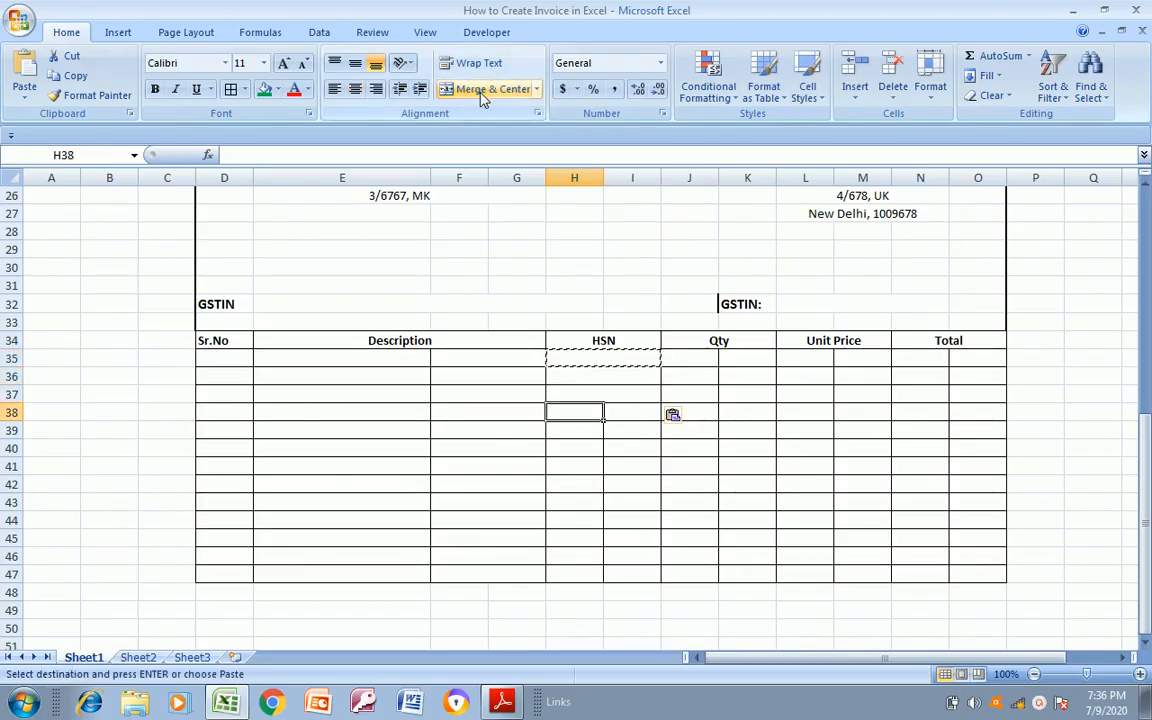
pyautogui.hotkey('ctrl', 'v')
pyautogui.press('Down')
pyautogui.hotkey('ctrl', 'v')
pyautogui.press('Down')
pyautogui.hotkey('ctrl', 'v')
pyautogui.press('Down')
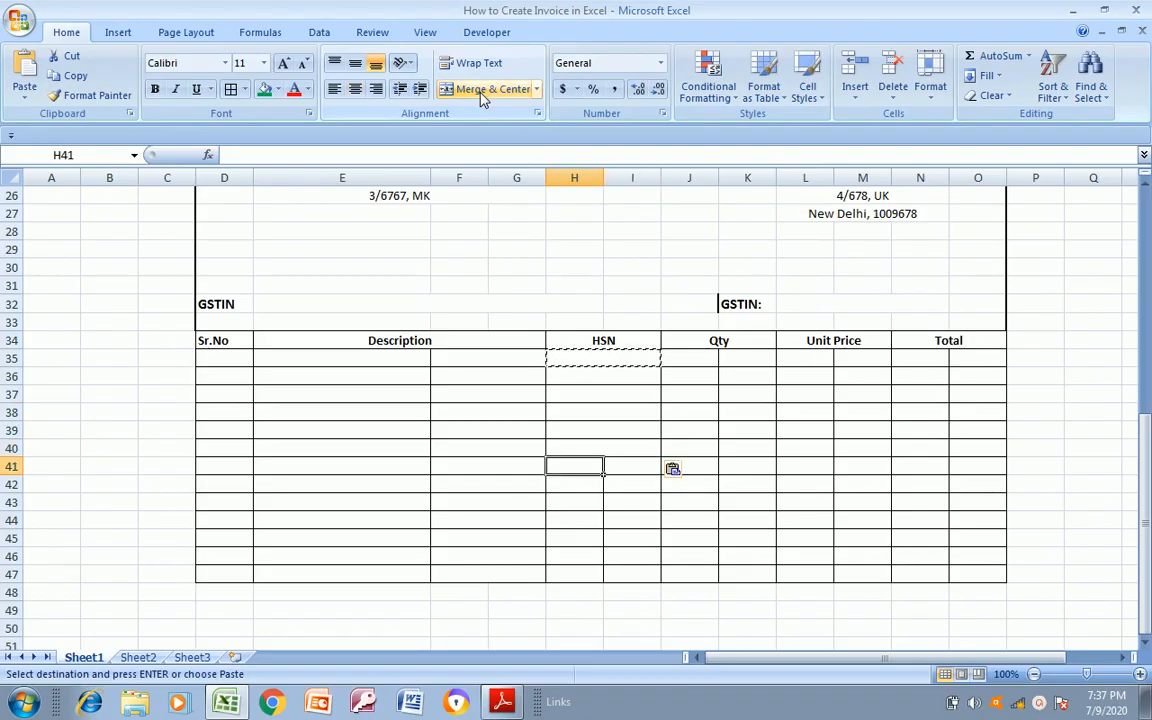
pyautogui.hotkey('ctrl', 'v')
pyautogui.press('Down')
pyautogui.hotkey('ctrl', 'v')
pyautogui.press('Down')
pyautogui.hotkey('ctrl', 'v')
pyautogui.press('Down')
pyautogui.hotkey('ctrl', 'v')
pyautogui.press('Down')
pyautogui.hotkey('ctrl', 'v')
pyautogui.press('Down')
pyautogui.hotkey('ctrl', 'v')
pyautogui.press('Down')
pyautogui.press('Escape')
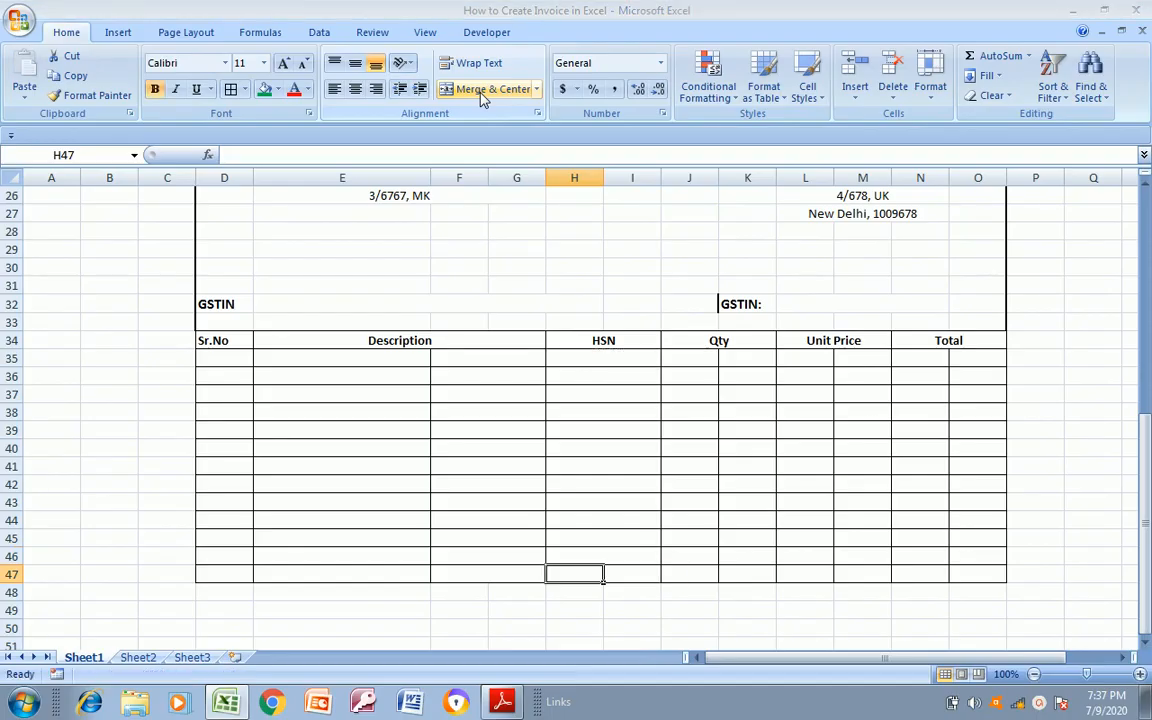
# Copy the merged cell H46:I46 into the last HSN row, H47:I47
pyautogui.press('Up')
pyautogui.hotkey('ctrl', 'c')
pyautogui.press('Down')
pyautogui.hotkey('ctrl', 'v')
# Paste the copied merged cell format into J35:K35 under the Qty heading
pyautogui.press('Up')
pyautogui.press('Up')
pyautogui.press('Up')
pyautogui.press('Up')
pyautogui.press('Up')
pyautogui.press('Up')
pyautogui.press('Up')
pyautogui.press('Up')
pyautogui.press('Up')
pyautogui.press('Up')
pyautogui.press('Up')
pyautogui.press('Up')
pyautogui.press('Right')
pyautogui.press('Right')
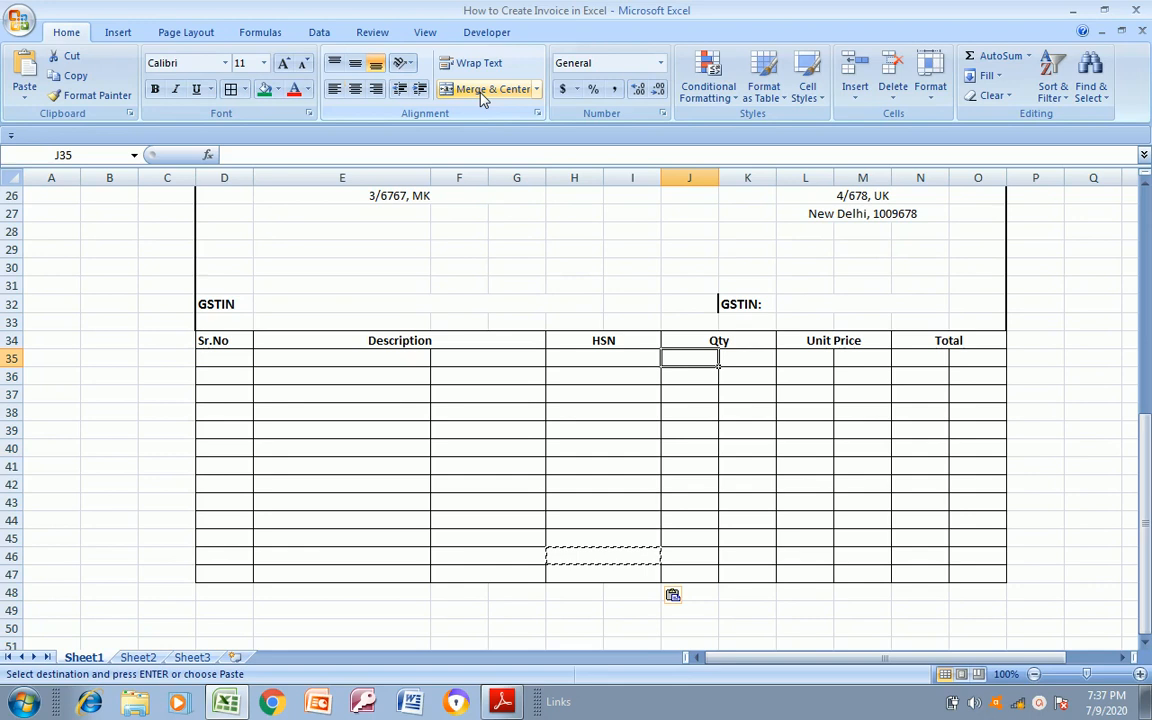
pyautogui.press('Left')
pyautogui.hotkey('shift', 'Right')
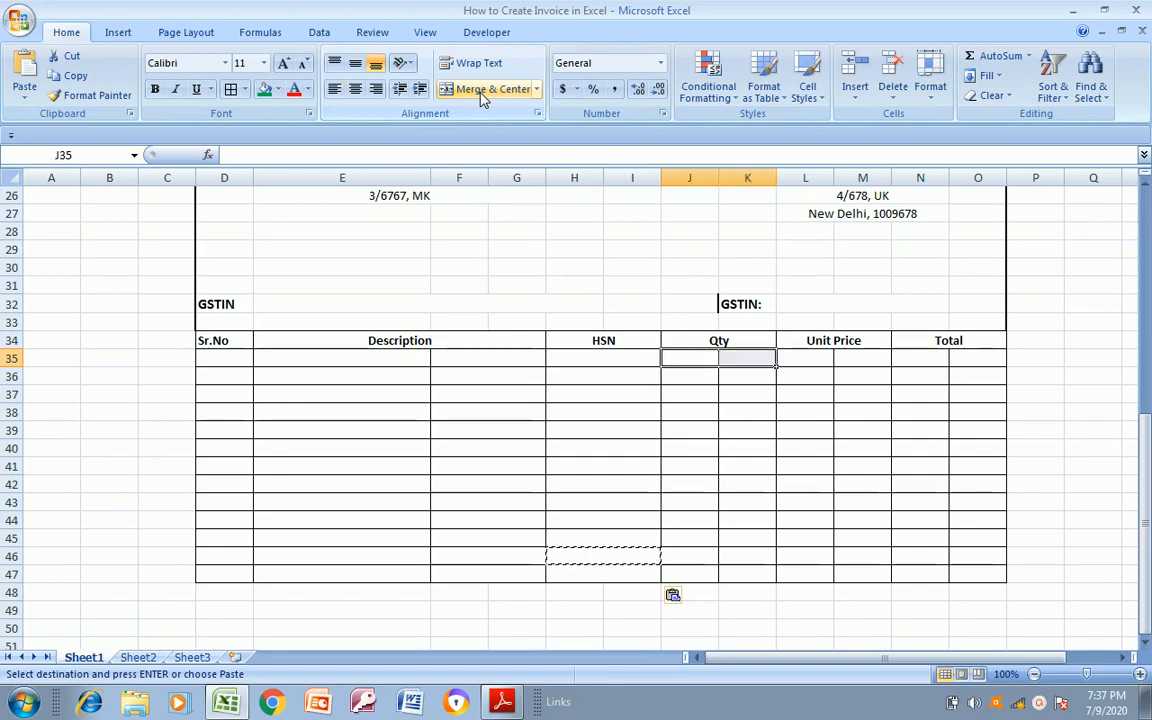
pyautogui.hotkey('ctrl', 'v')
# Copy the merged cell J35:K35 and paste it one row at a time into rows 36 to 41 of the Qty column
pyautogui.hotkey('ctrl', 'c')
pyautogui.press('Down')
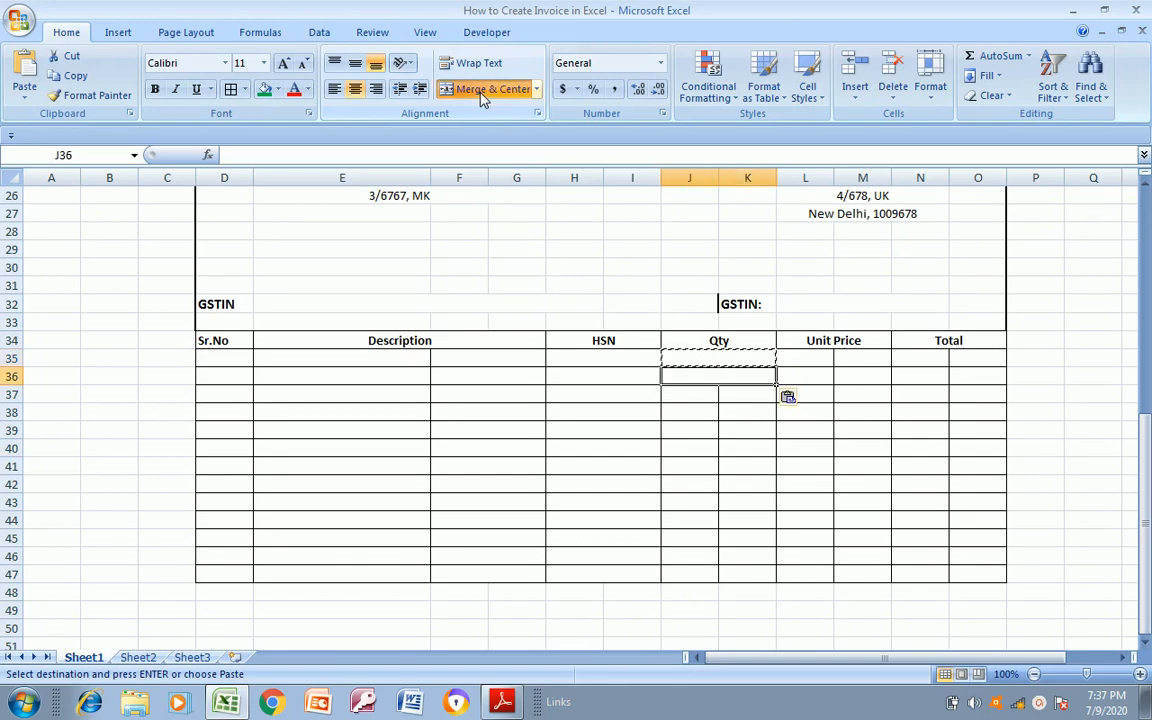
pyautogui.press('Down')
pyautogui.press('Down')
pyautogui.press('Down')
pyautogui.press('Down')
pyautogui.hotkey('shift', 'Right')
pyautogui.press('Down')
pyautogui.hotkey('ctrl', 'Down')
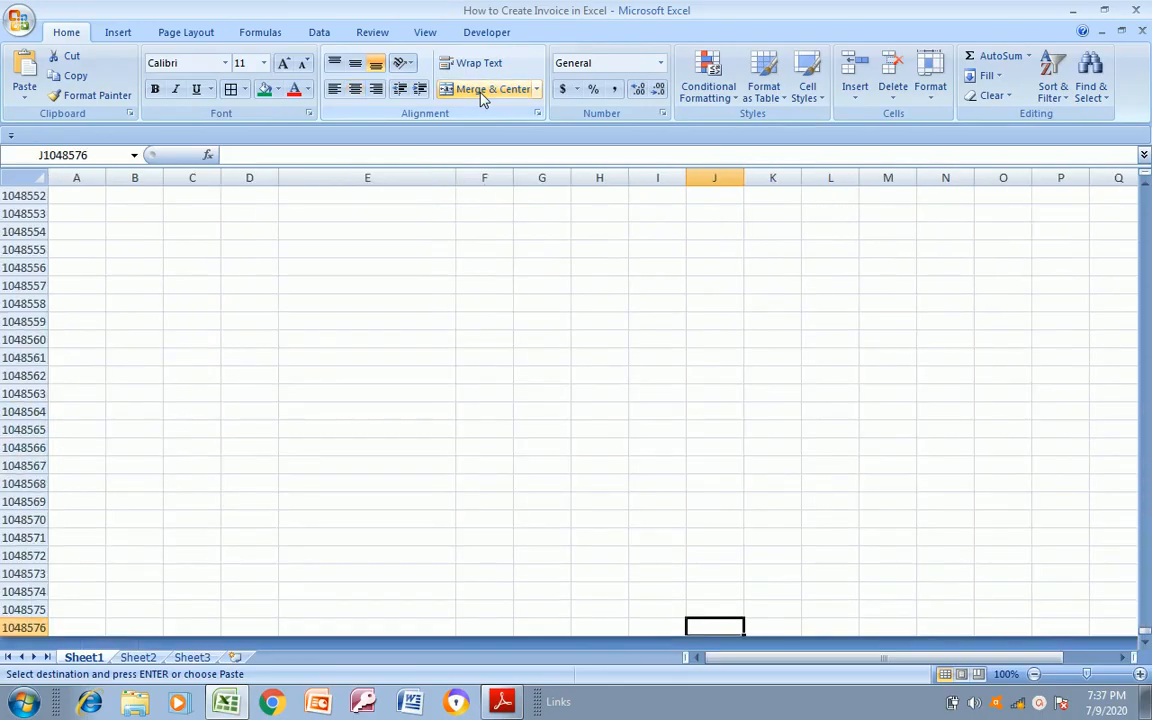
pyautogui.hotkey('ctrl', 'Up')
pyautogui.press('Down')
pyautogui.press('Down')
pyautogui.press('Down')
pyautogui.press('Down')
pyautogui.press('Down')
pyautogui.press('Down')
pyautogui.press('Down')
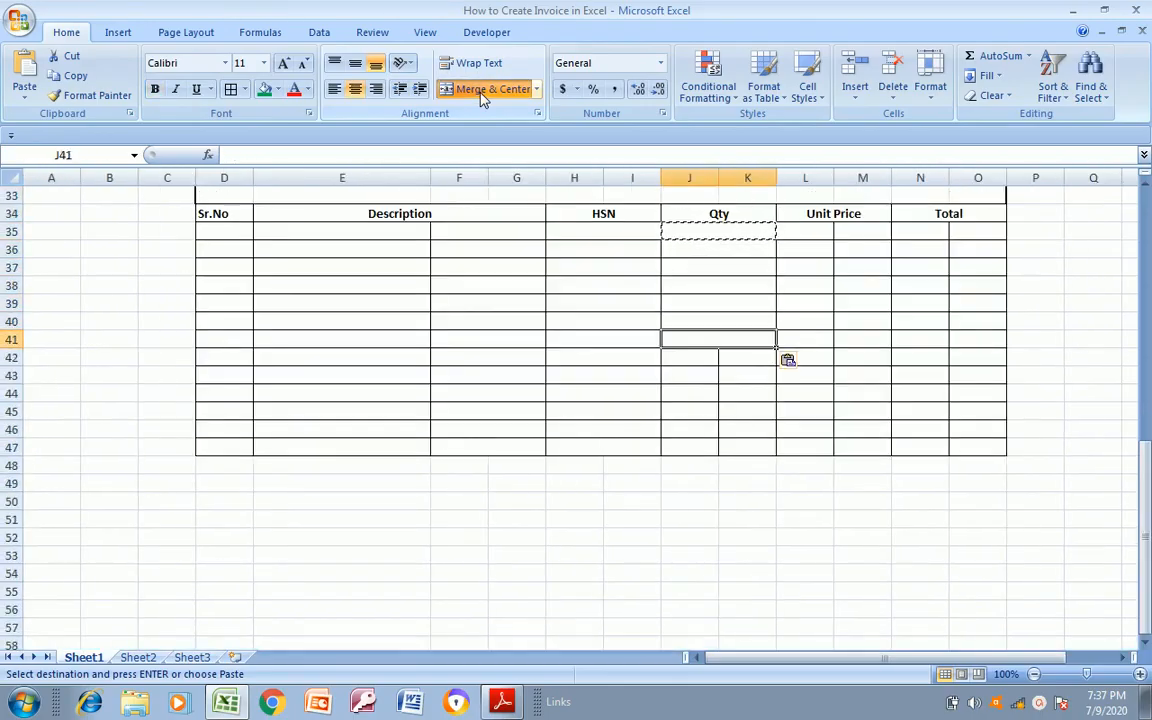
# Copy the merged cell J41:K41 and paste it one row at a time into rows 42 to 47 of the Qty column
pyautogui.hotkey('ctrl', 'c')
pyautogui.press('Down')
pyautogui.press('Down')
pyautogui.press('Down')
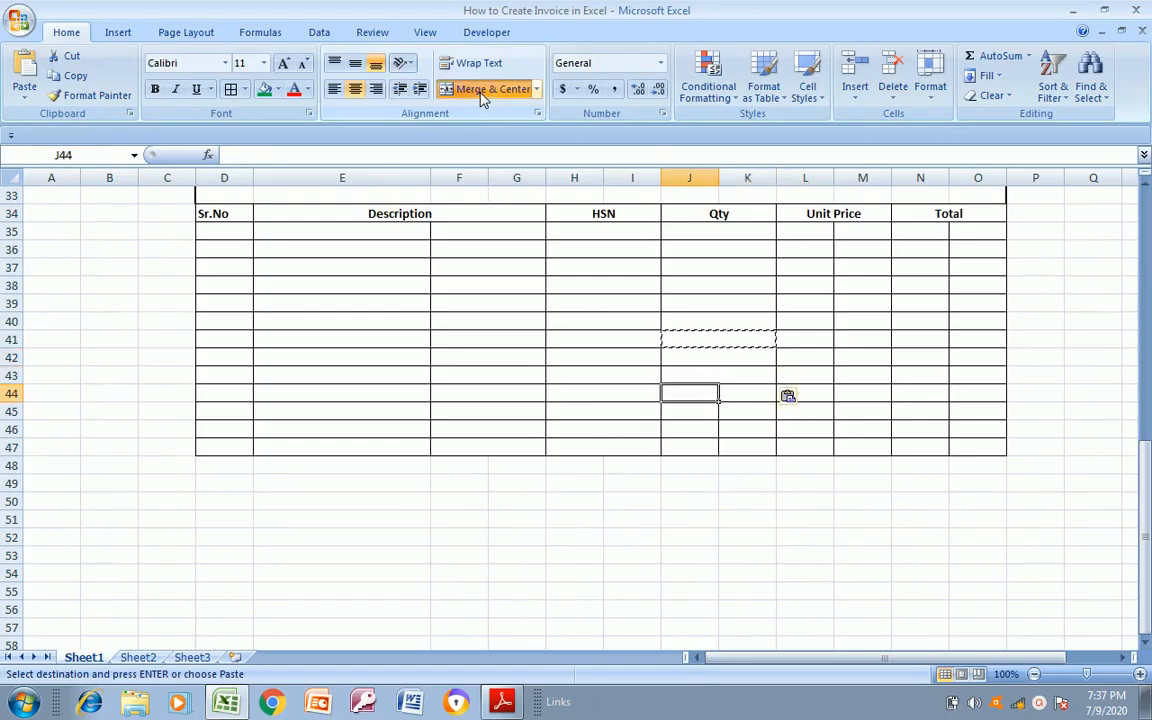
pyautogui.press('Down')
pyautogui.press('Down')
pyautogui.hotkey('ctrl', 'v')
pyautogui.press('Down')
pyautogui.hotkey('ctrl', 'v')
# Paste the copied merged cell one row at a time into L35:M35 through L47:M47 under the Unit Price heading
pyautogui.press('Up')
pyautogui.press('Up')
pyautogui.press('Up')
pyautogui.press('Up')
pyautogui.press('Up')
pyautogui.press('Up')
pyautogui.press('Up')
pyautogui.press('Up')
pyautogui.press('Up')
pyautogui.press('Up')
pyautogui.press('Up')
pyautogui.press('Up')
pyautogui.press('Right')
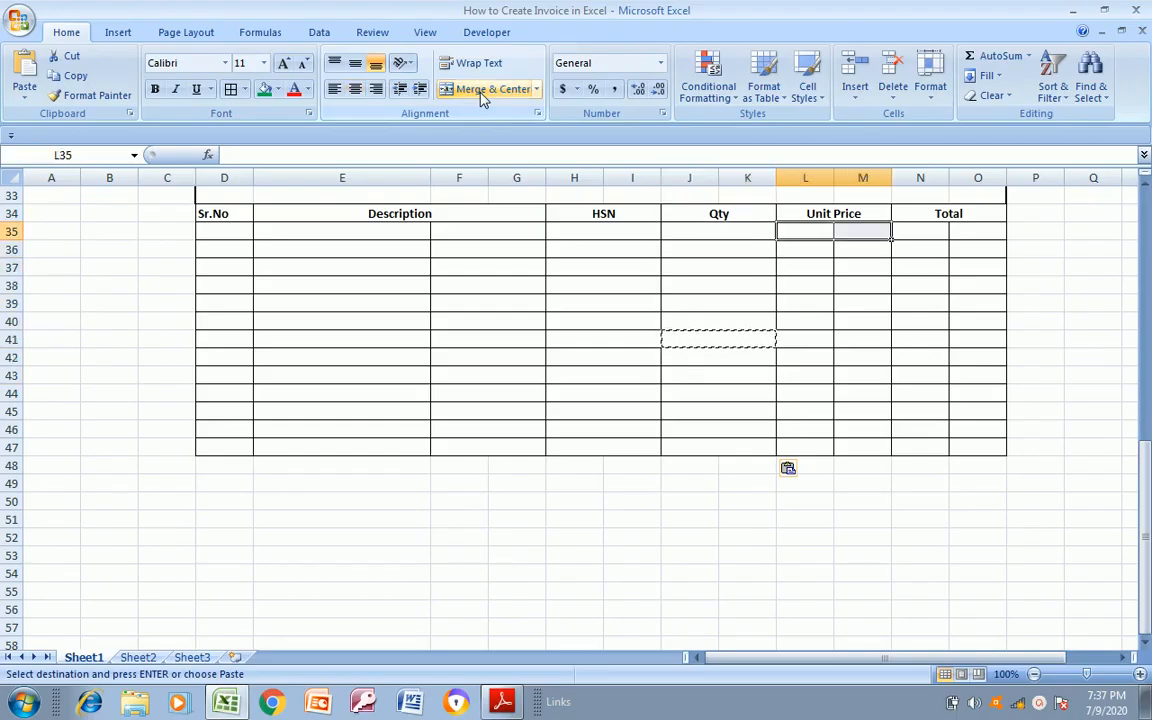
pyautogui.hotkey('ctrl', 'v')
pyautogui.press('Down')
pyautogui.hotkey('ctrl', 'v')
pyautogui.press('Down')
pyautogui.hotkey('ctrl', 'v')
pyautogui.press('Down')
pyautogui.hotkey('ctrl', 'v')
pyautogui.press('Down')
pyautogui.hotkey('ctrl', 'v')
pyautogui.press('Down')
pyautogui.hotkey('ctrl', 'v')
pyautogui.press('Down')
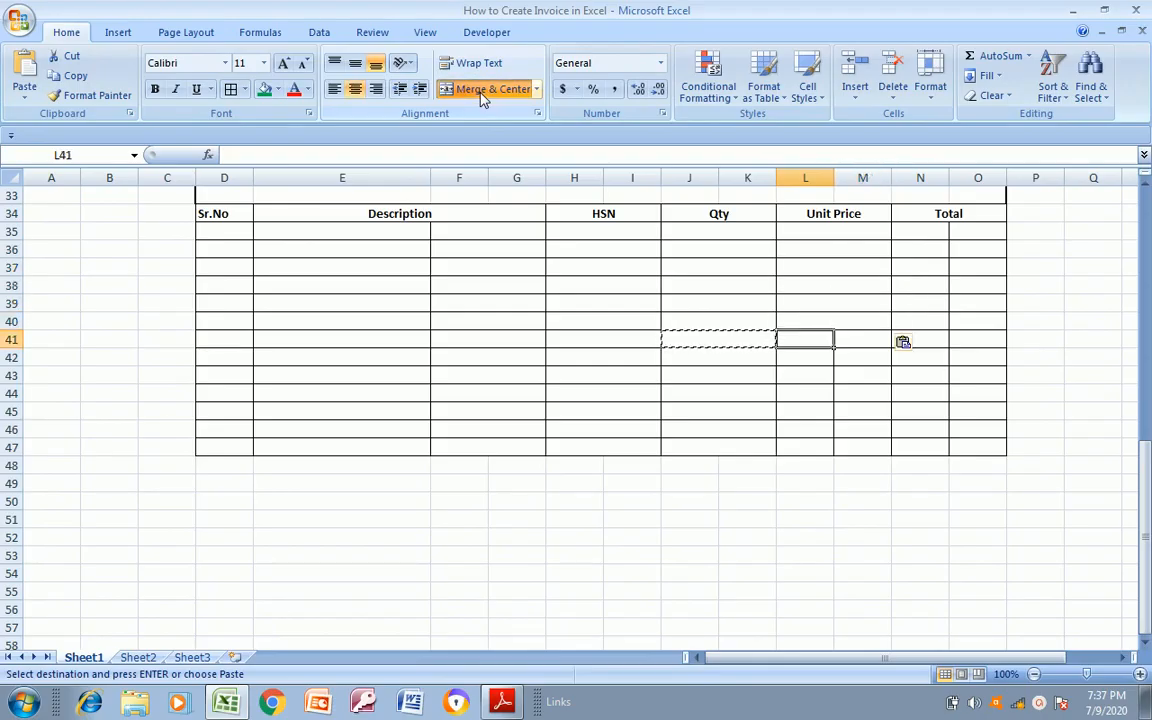
pyautogui.hotkey('ctrl', 'v')
pyautogui.press('Down')
pyautogui.hotkey('ctrl', 'v')
pyautogui.press('Down')
pyautogui.hotkey('ctrl', 'v')
pyautogui.press('Down')
pyautogui.hotkey('ctrl', 'v')
pyautogui.hotkey('ctrl', 'Down')
pyautogui.hotkey('ctrl', 'Up')
pyautogui.press('Down')
pyautogui.press('Down')
pyautogui.press('Down')
pyautogui.press('Down')
pyautogui.press('Down')
pyautogui.press('Down')
pyautogui.press('Down')
pyautogui.press('Down')
pyautogui.press('Down')
pyautogui.press('Down')
pyautogui.press('Down')
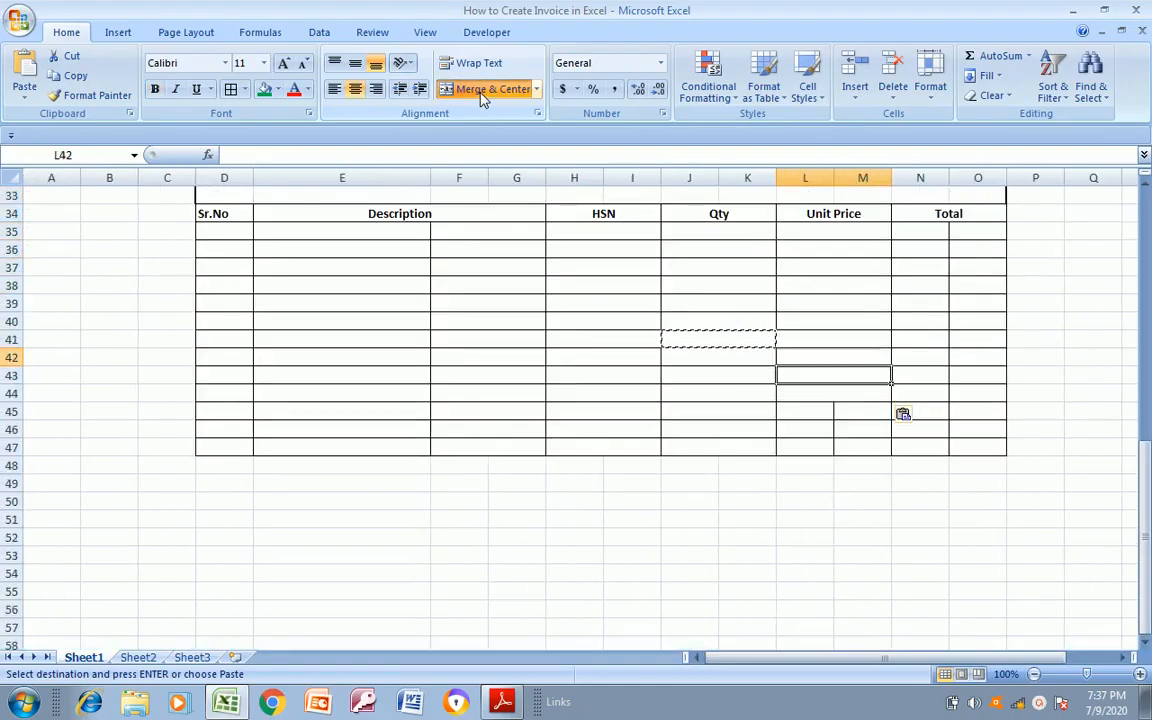
pyautogui.press('Down')
pyautogui.hotkey('ctrl', 'v')
pyautogui.press('Down')
pyautogui.hotkey('ctrl', 'v')
pyautogui.press('Down')
# Paste the copied merged cell one row at a time into N35:O35 through N47:O47 under the Total heading
pyautogui.press('Up')
pyautogui.press('Up')
pyautogui.press('Up')
pyautogui.press('Up')
pyautogui.press('Up')
pyautogui.press('Up')
pyautogui.press('Up')
pyautogui.press('Up')
pyautogui.press('Up')
pyautogui.press('Up')
pyautogui.press('Up')
pyautogui.press('Up')
pyautogui.press('Up')
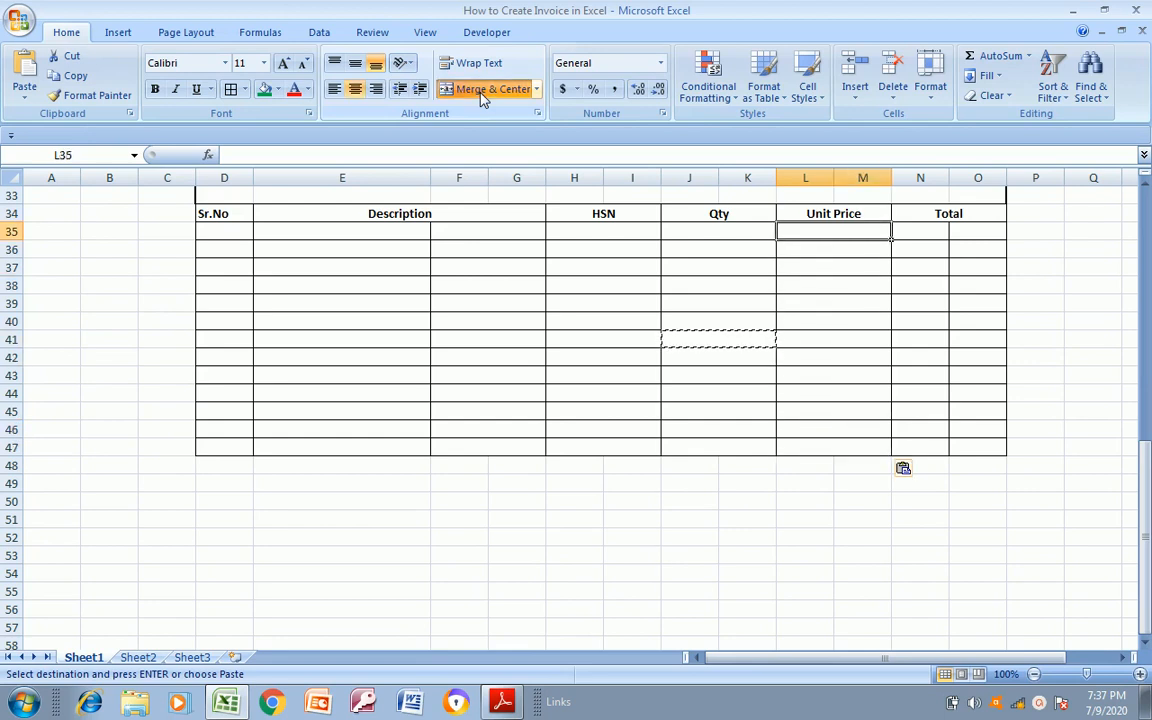
pyautogui.press('Right')
pyautogui.press('Down')
pyautogui.press('Down')
pyautogui.press('Up')
pyautogui.hotkey('shift', 'Right')
pyautogui.hotkey('ctrl', 'v')
pyautogui.press('Down')
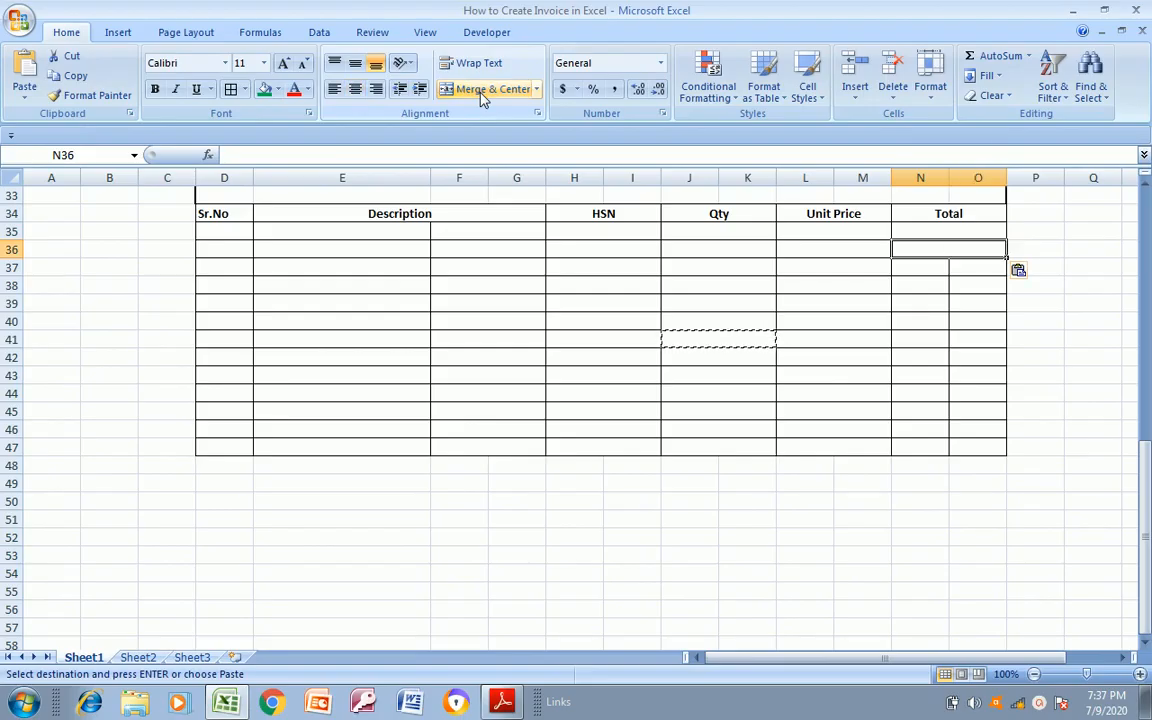
pyautogui.hotkey('ctrl', 'Down')
pyautogui.hotkey('ctrl', 'Up')
pyautogui.press('Down')
pyautogui.press('Down')
pyautogui.press('Down')
pyautogui.press('Down')
pyautogui.hotkey('ctrl', 'v')
pyautogui.press('Down')
pyautogui.hotkey('ctrl', 'v')
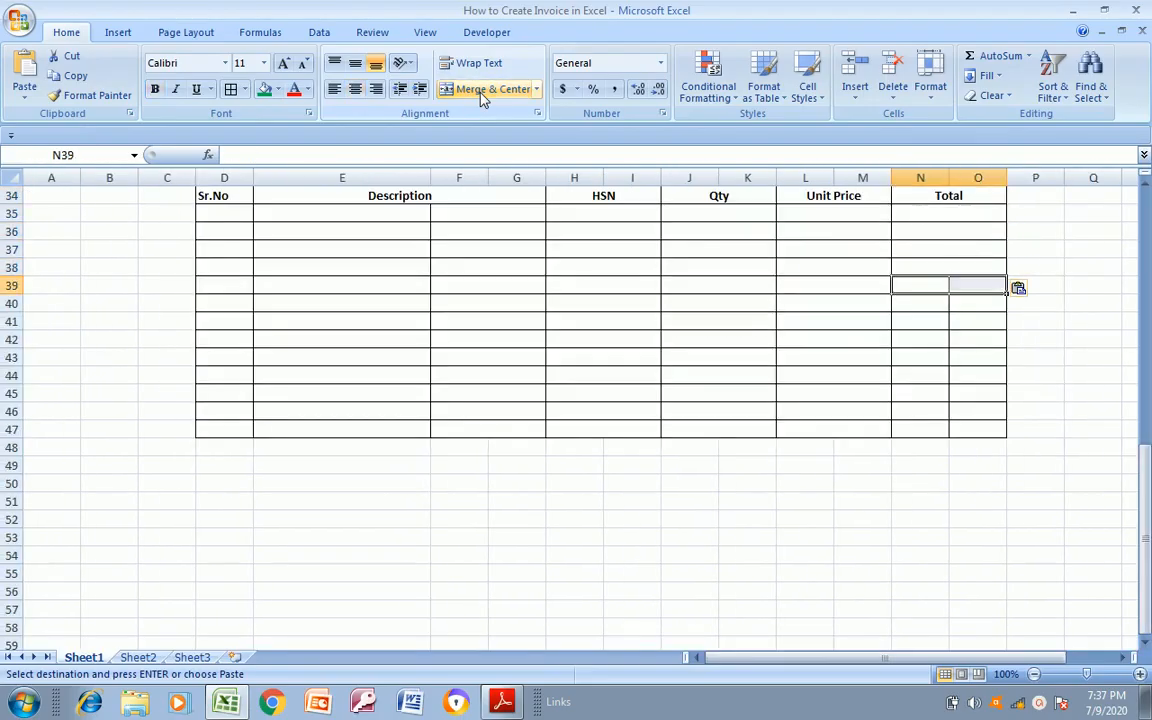
pyautogui.press('Down')
pyautogui.hotkey('ctrl', 'v')
pyautogui.press('Down')
pyautogui.hotkey('ctrl', 'v')
pyautogui.press('Down')
pyautogui.hotkey('ctrl', 'v')
pyautogui.press('Down')
pyautogui.hotkey('ctrl', 'v')
pyautogui.press('Down')
pyautogui.hotkey('ctrl', 'v')
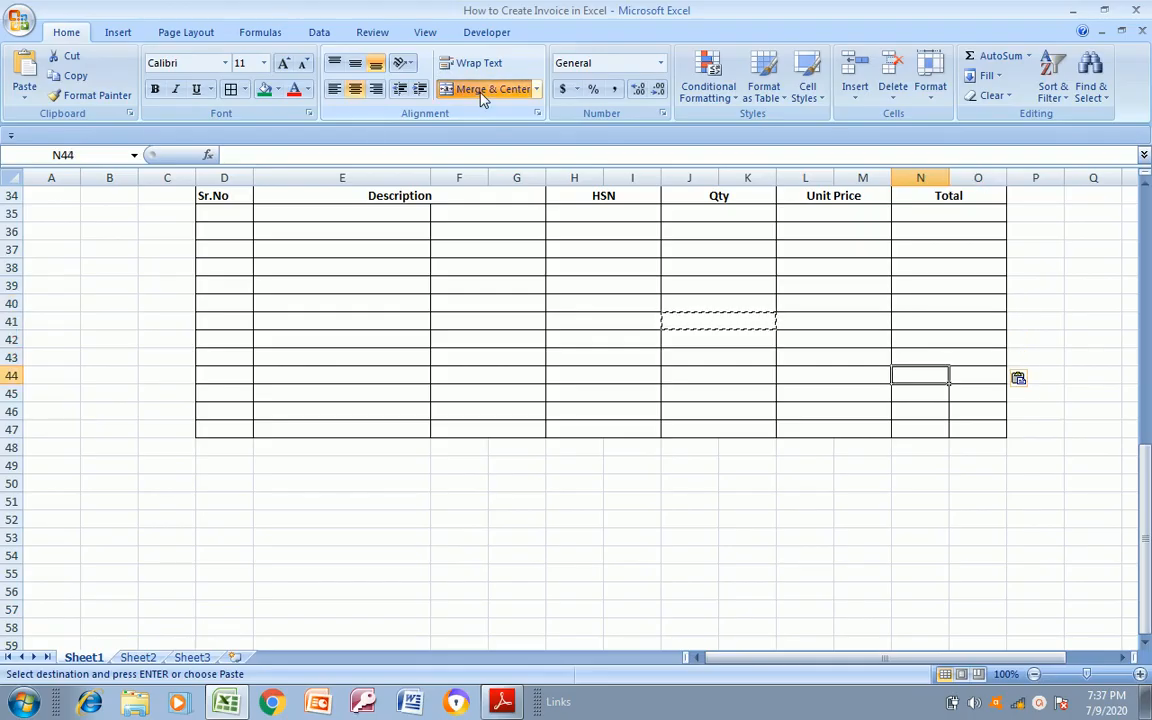
pyautogui.press('Down')
pyautogui.hotkey('ctrl', 'v')
pyautogui.press('Down')
pyautogui.hotkey('ctrl', 'v')
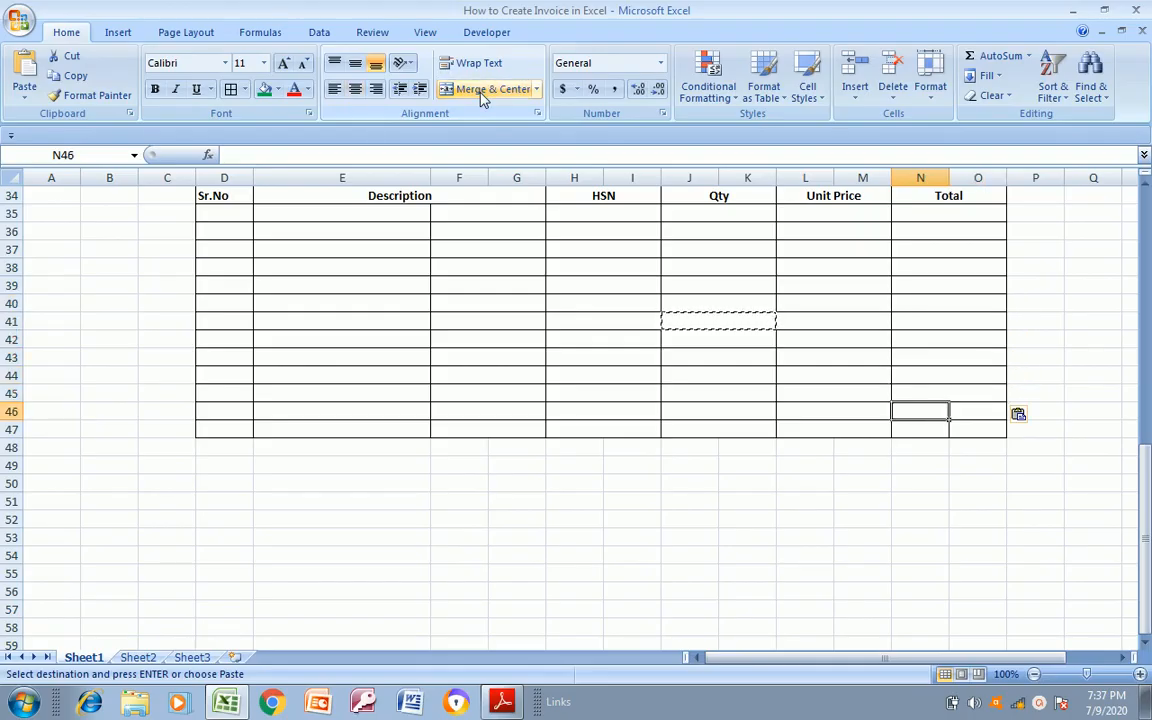
pyautogui.press('Down')
pyautogui.hotkey('ctrl', 'v')
pyautogui.click(480, 89)
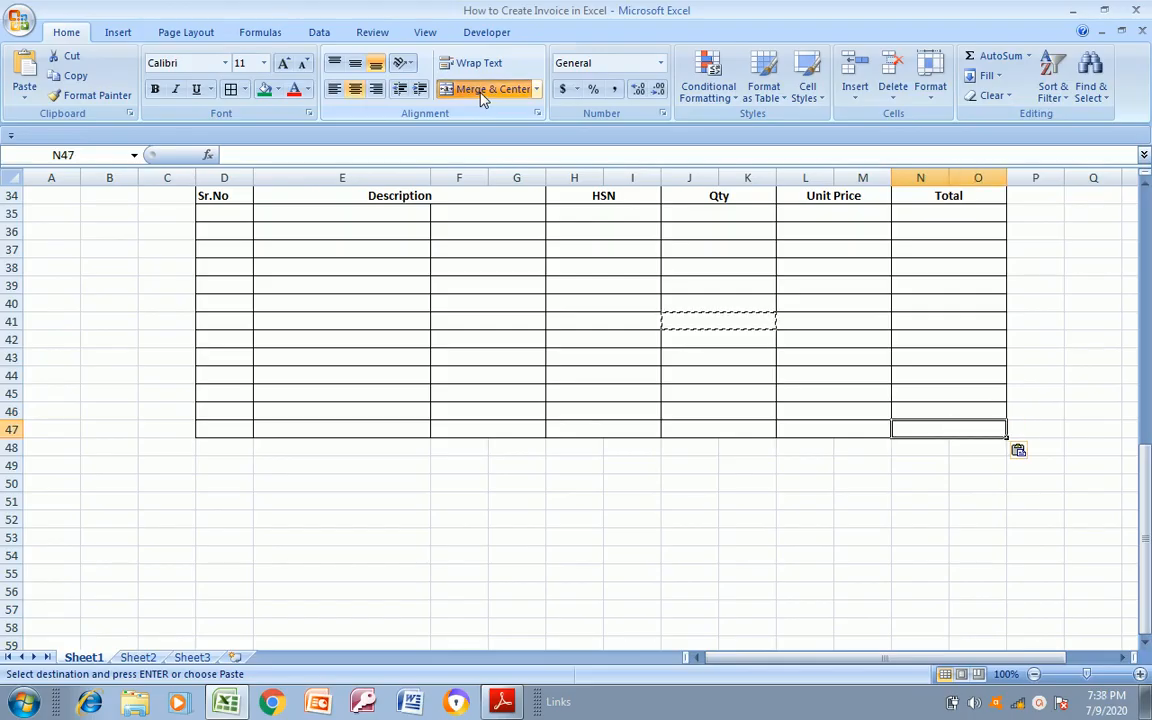
# Enter the serial number 1 in D35, the first item row under the Sr.No heading
pyautogui.press('Up')
pyautogui.press('Up')
pyautogui.press('Up')
pyautogui.press('Up')
pyautogui.press('Up')
pyautogui.press('Up')
pyautogui.press('Up')
pyautogui.press('Up')
pyautogui.press('Up')
pyautogui.press('Up')
pyautogui.press('Up')
pyautogui.press('Up')
pyautogui.press('Up')
pyautogui.press('Up')
pyautogui.press('Up')
pyautogui.press('Up')
pyautogui.press('Up')
pyautogui.press('Up')
pyautogui.press('Up')
pyautogui.press('Down')
pyautogui.press('Down')
pyautogui.press('Down')
pyautogui.press('Down')
pyautogui.press('Down')
pyautogui.press('Down')
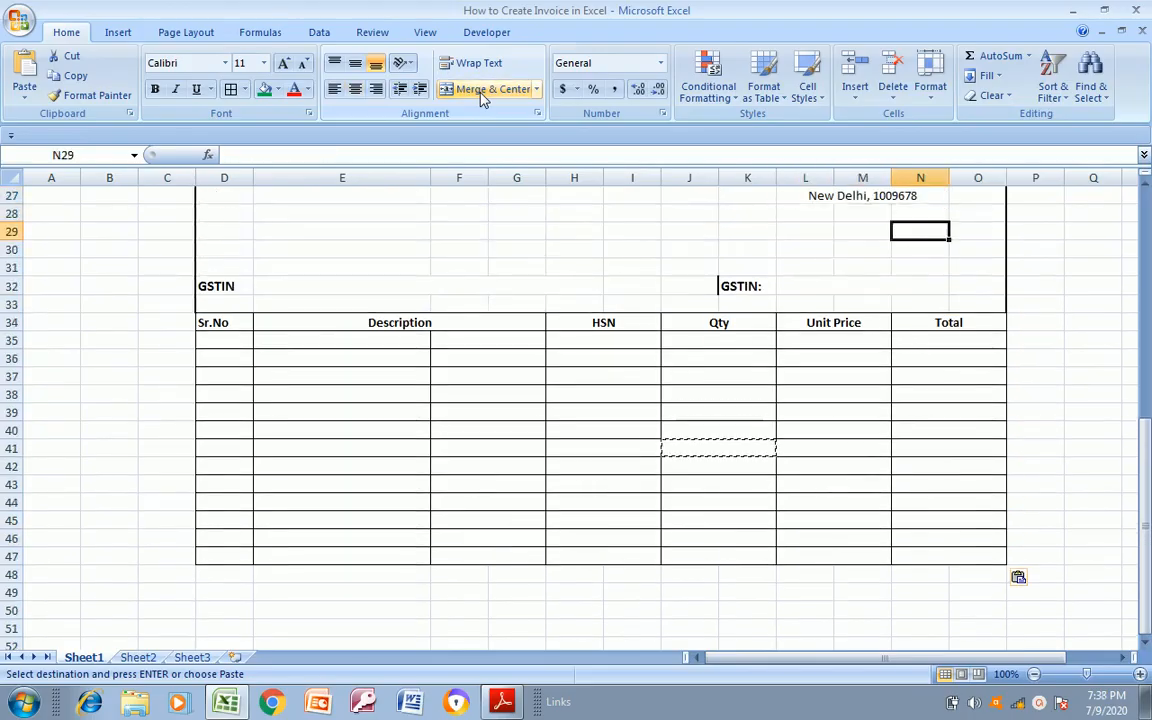
pyautogui.press('Left')
pyautogui.press('Left')
pyautogui.press('Left')
pyautogui.press('Left')
pyautogui.press('Left')
pyautogui.press('Left')
pyautogui.press('Left')
pyautogui.press('Left')
pyautogui.press('Down')
pyautogui.press('Down')
pyautogui.press('Left')
pyautogui.press('Left')
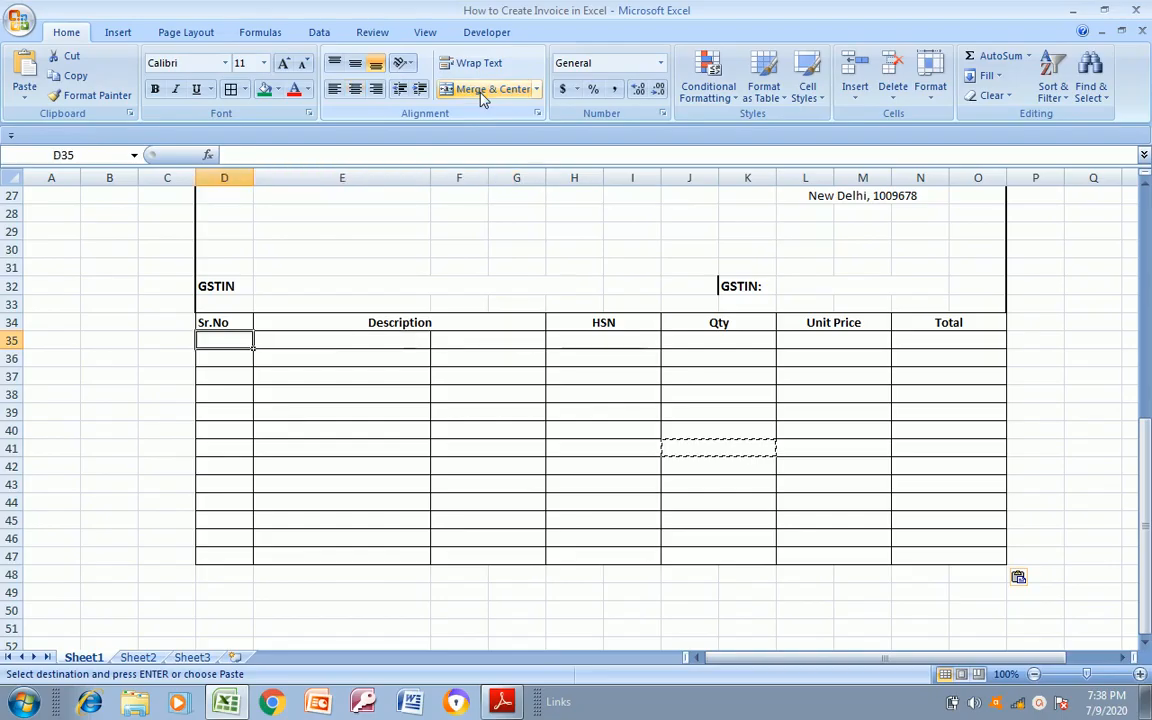
pyautogui.write('1')
pyautogui.press('Return')
# Select E35:G35 in the first item row under the Description heading
pyautogui.press('Up')
pyautogui.press('Right')
pyautogui.press('Up')
pyautogui.press('Down')
pyautogui.press('Left')
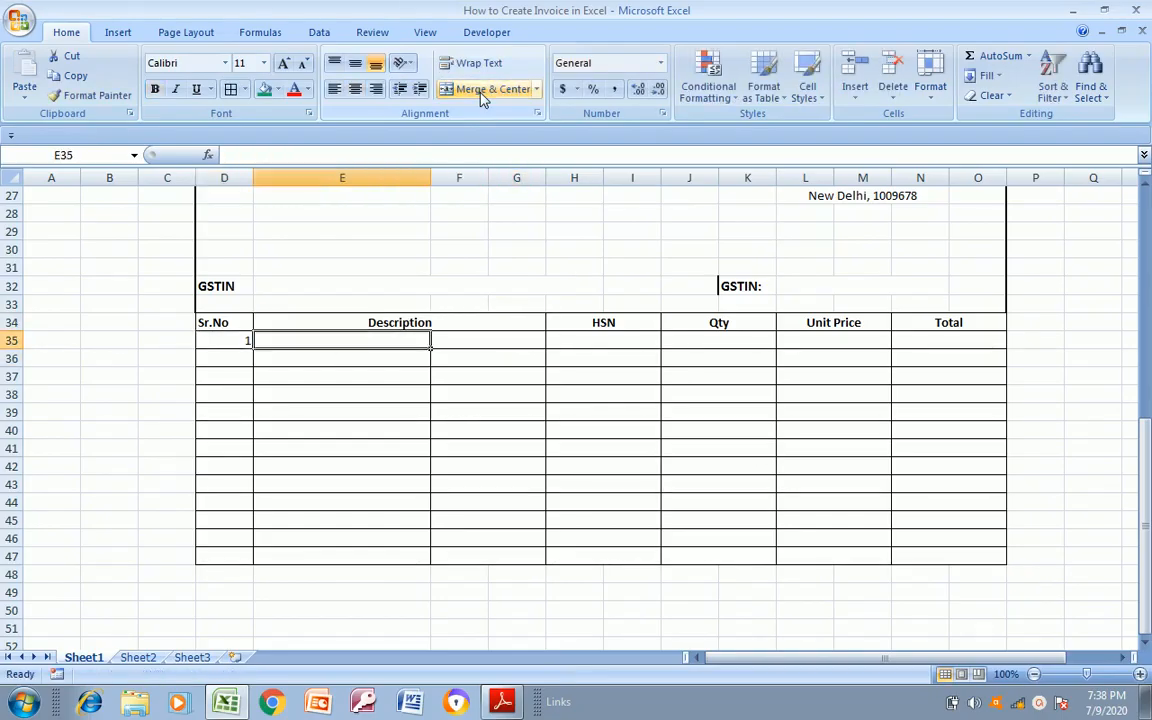
pyautogui.hotkey('shift', 'Right')
pyautogui.hotkey('shift', 'Right')
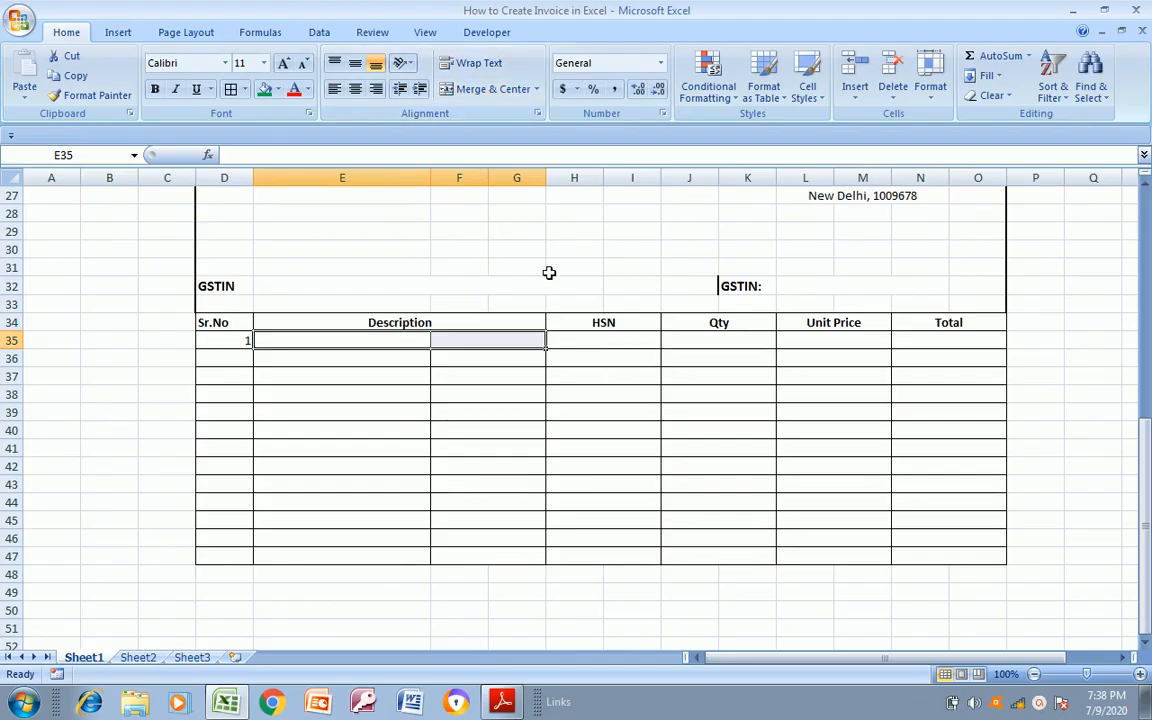
# Merge and centre E35:G35, then copy the merged cell one row at a time down through E47:G47 under the Description heading
pyautogui.click(490, 90)
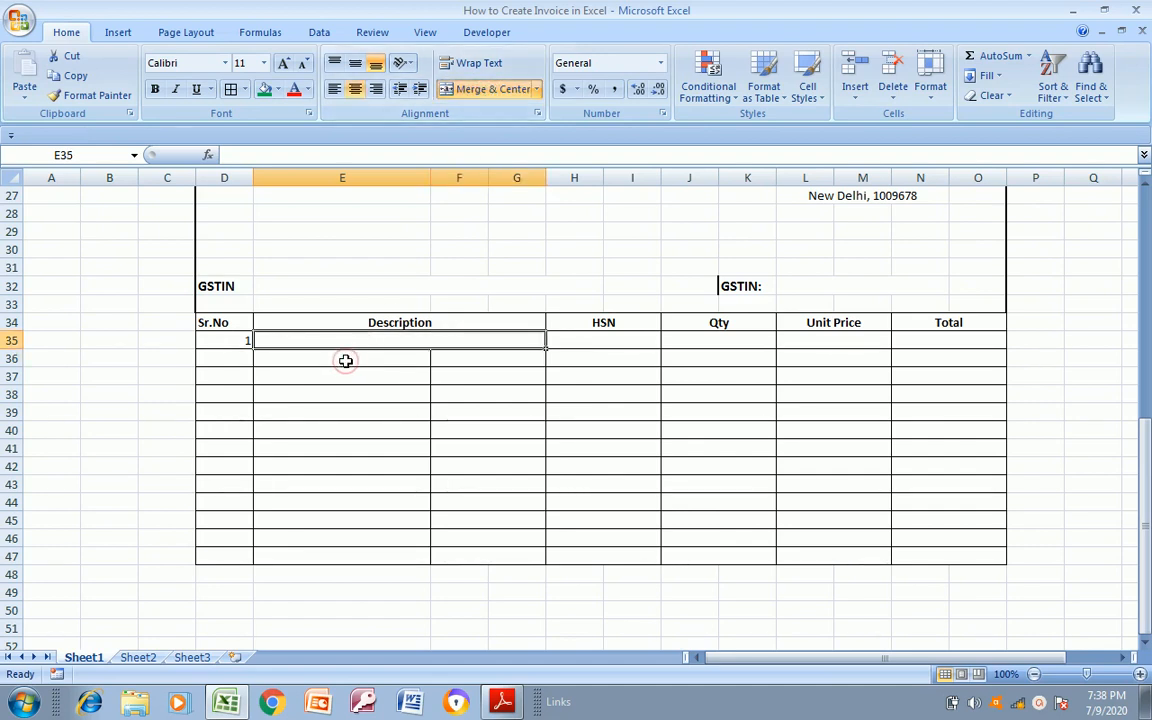
pyautogui.hotkey('ctrl', 'c')
pyautogui.press('Down')
pyautogui.hotkey('ctrl', 'v')
pyautogui.press('Down')
pyautogui.press('Down')
pyautogui.hotkey('ctrl', 'v')
pyautogui.press('Down')
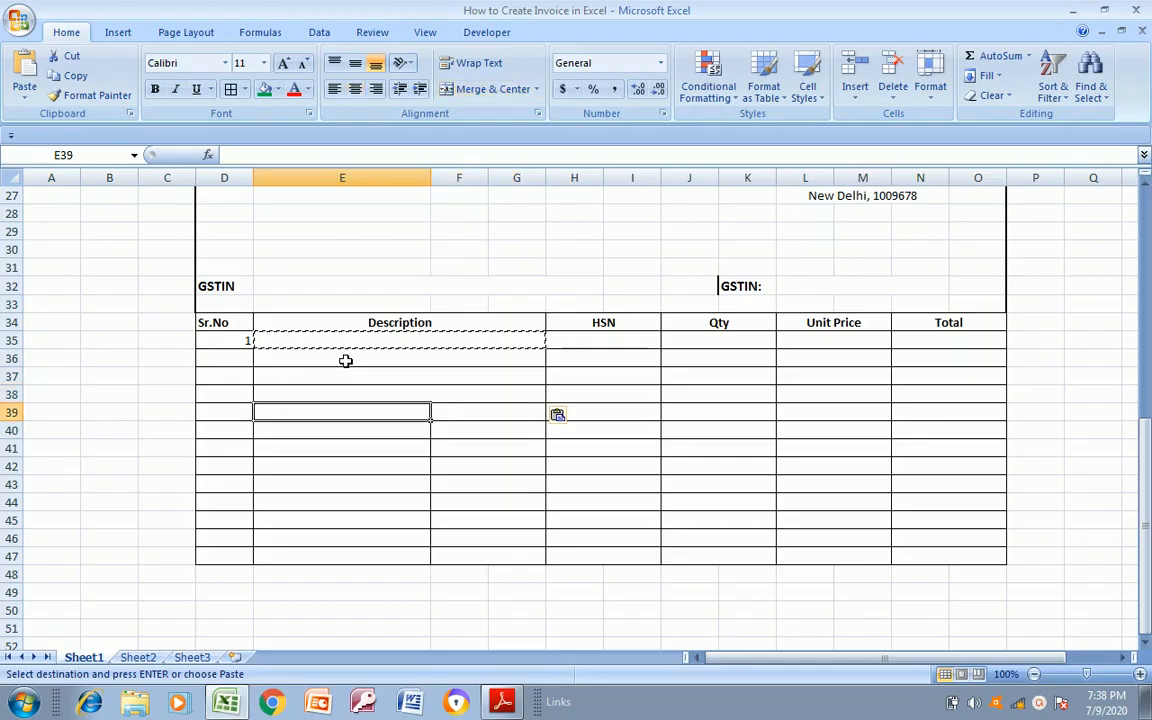
pyautogui.hotkey('ctrl', 'v')
pyautogui.press('Down')
pyautogui.hotkey('ctrl', 'v')
pyautogui.press('Down')
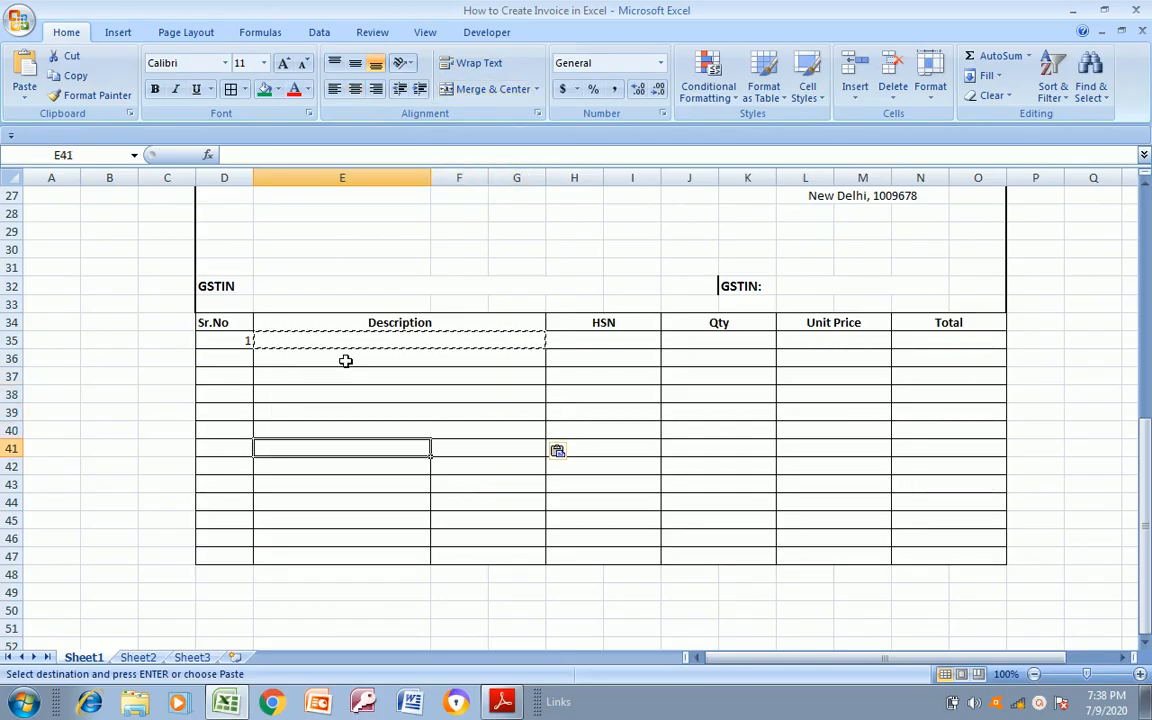
pyautogui.hotkey('ctrl', 'v')
pyautogui.press('Down')
pyautogui.press('Down')
pyautogui.press('Down')
pyautogui.press('Down')
pyautogui.press('Down')
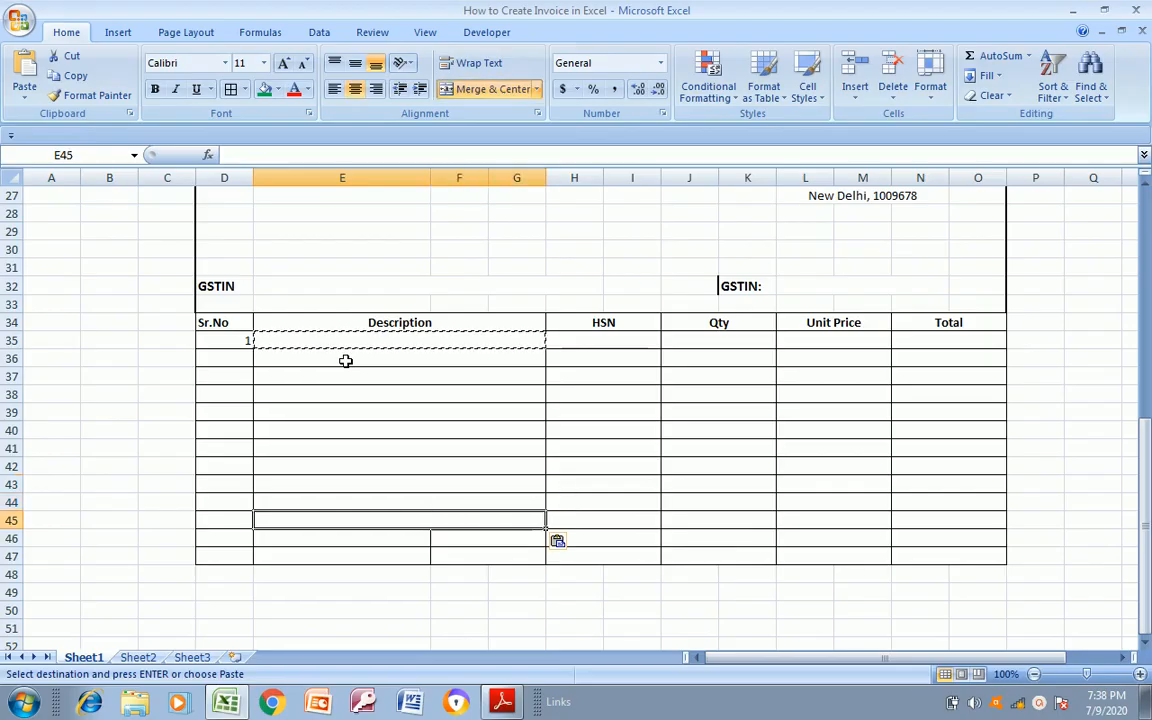
pyautogui.press('F4')
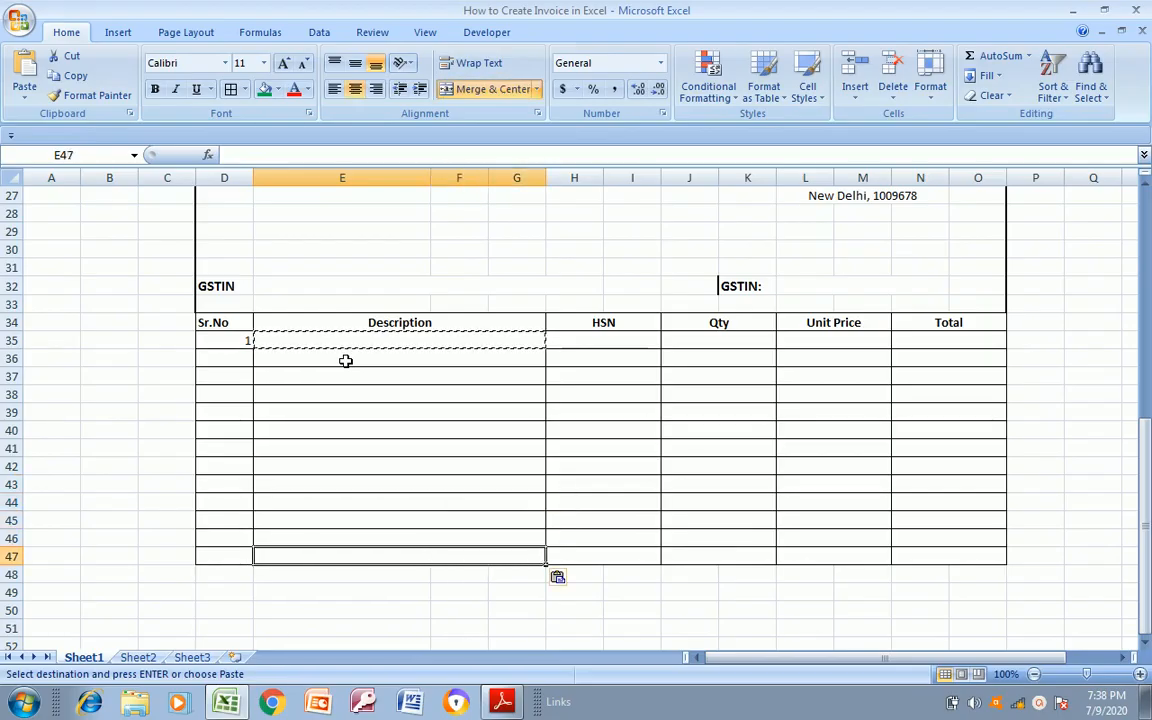
pyautogui.press('Escape')
# Enter the first item in row 35: description TV, HSN 66767, quantity 2 and unit price 3000
pyautogui.press('Up')
pyautogui.press('Up')
pyautogui.press('Up')
pyautogui.press('Up')
pyautogui.press('Up')
pyautogui.press('Up')
pyautogui.press('Up')
pyautogui.press('Up')
pyautogui.press('Up')
pyautogui.press('Up')
pyautogui.press('Up')
pyautogui.press('Up')
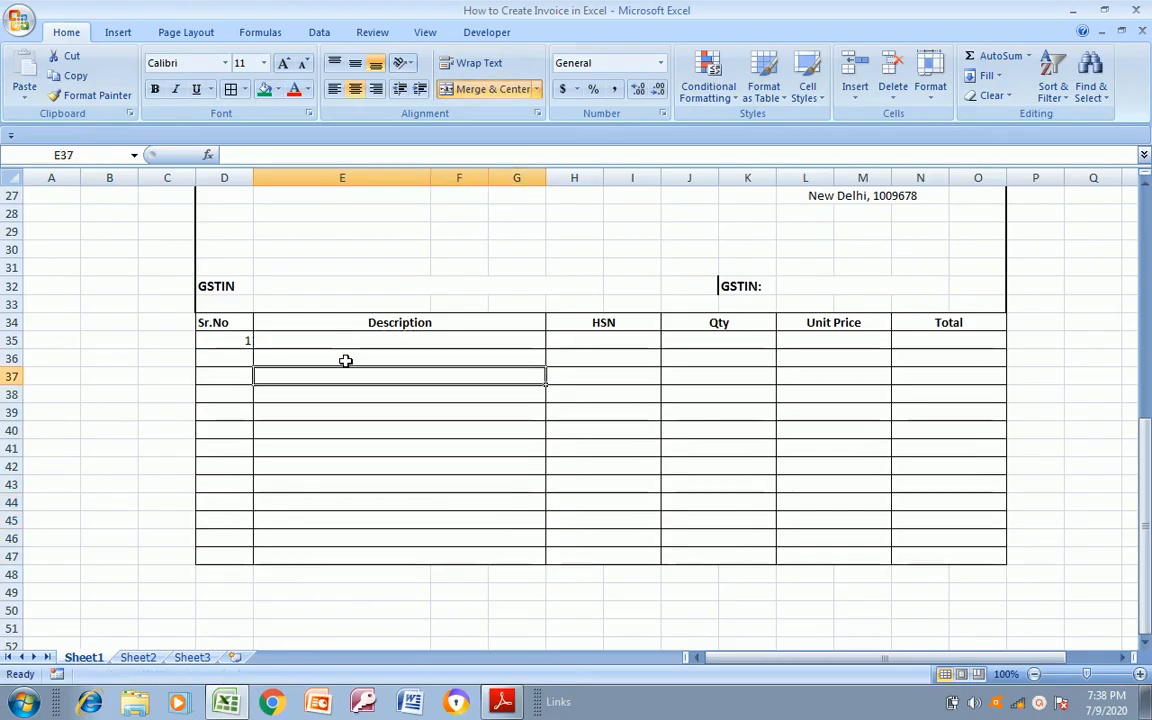
pyautogui.write('TV')
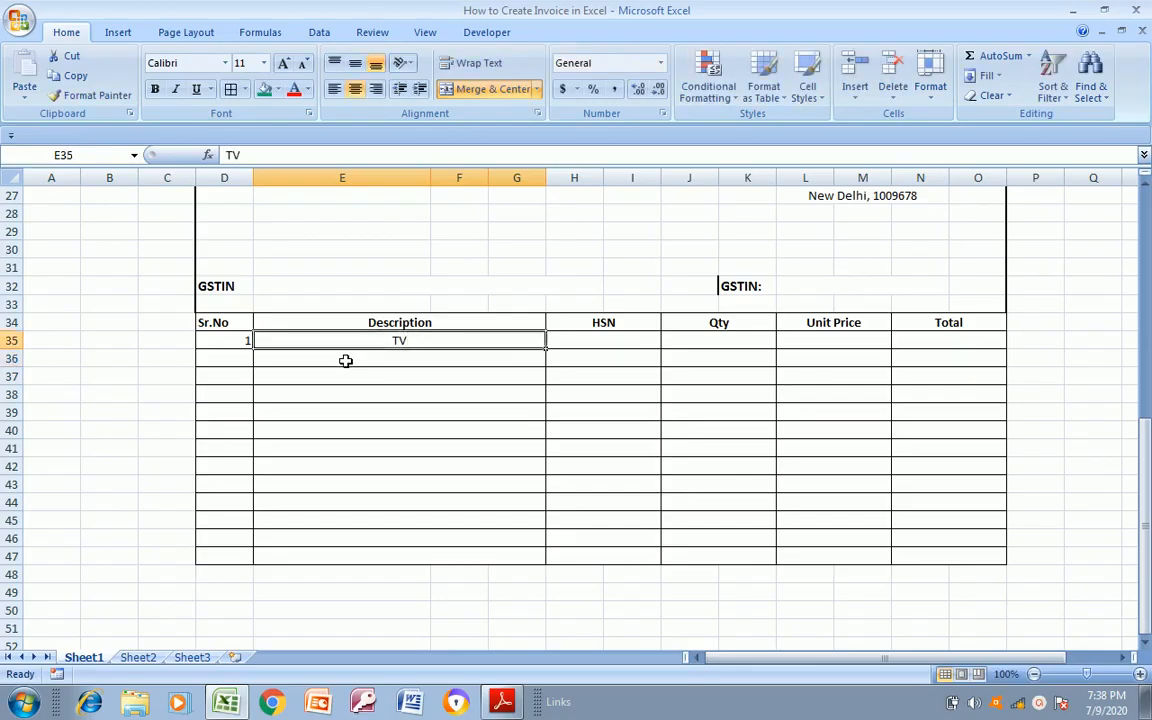
pyautogui.press('Tab')
pyautogui.write('66')
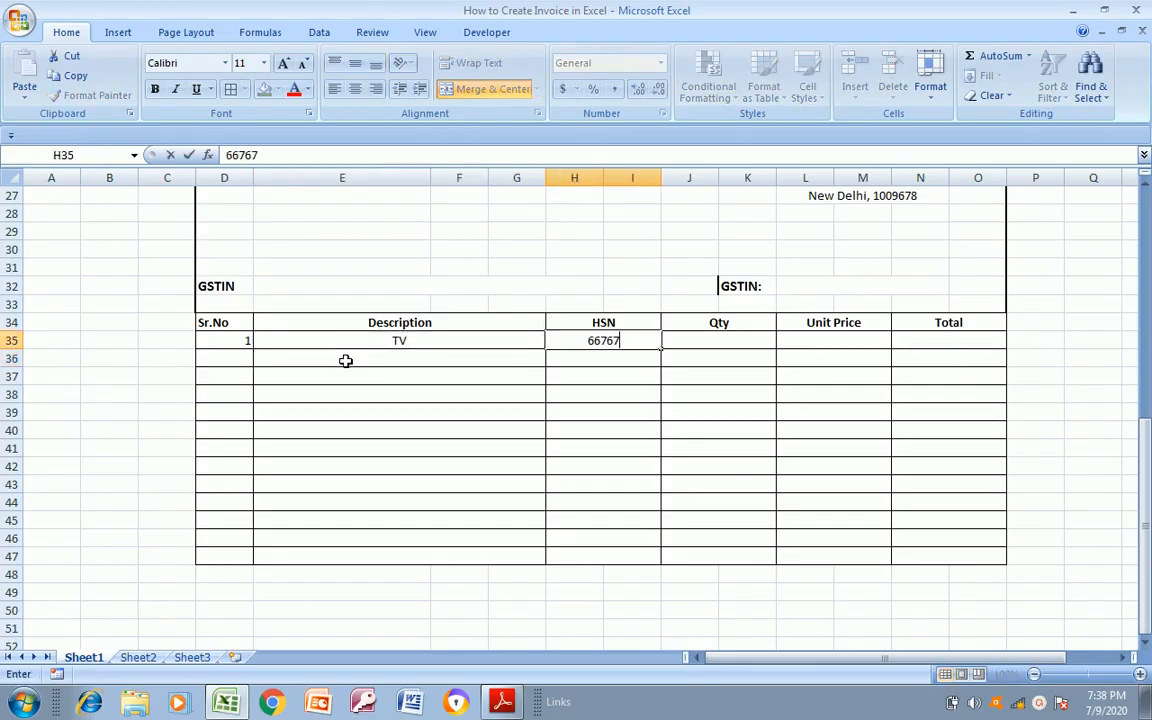
pyautogui.press('Tab')
pyautogui.write('2')
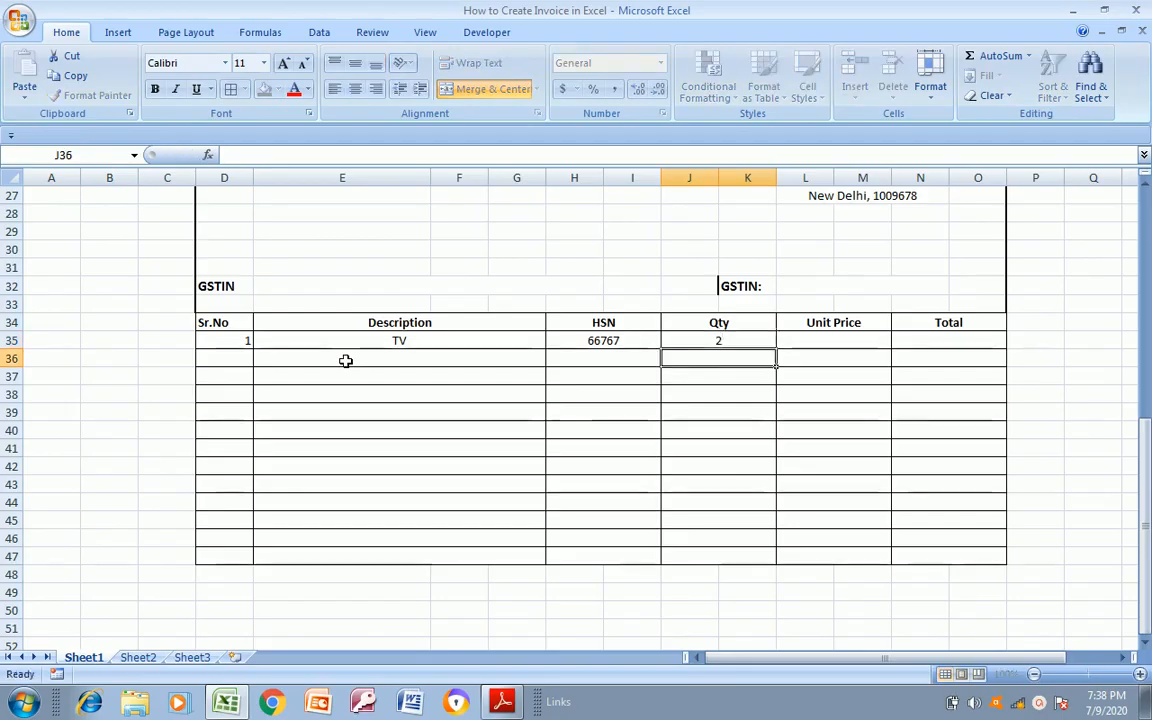
pyautogui.press('Tab')
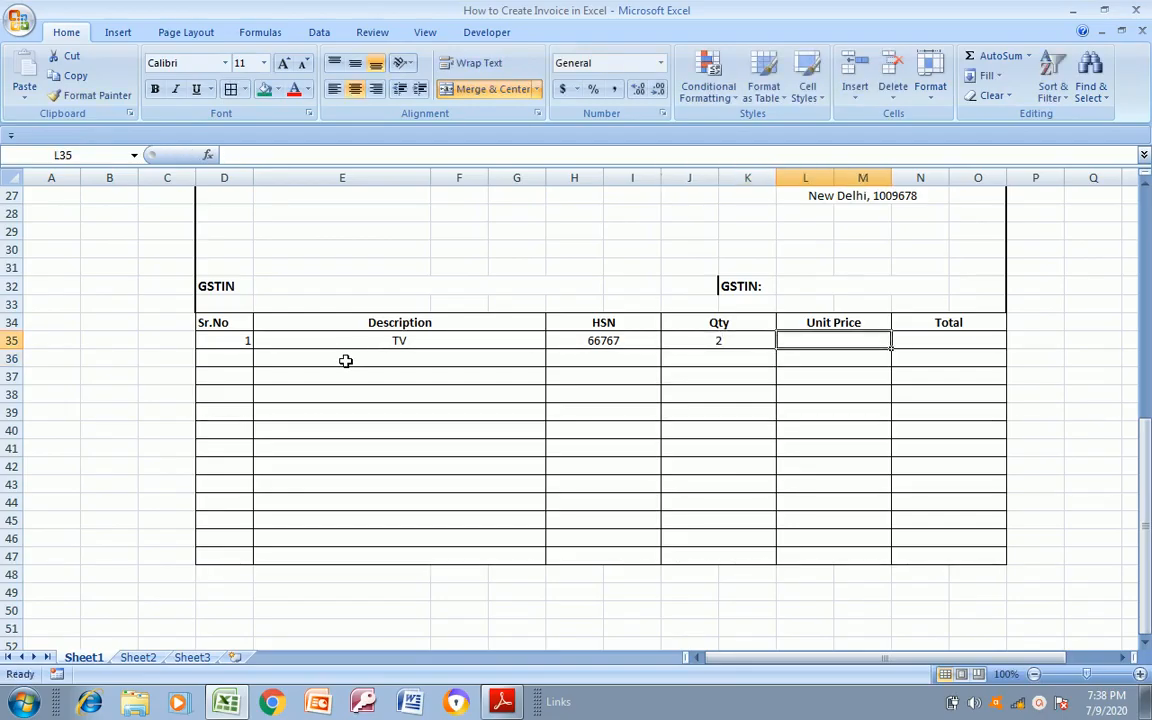
pyautogui.write('30000')
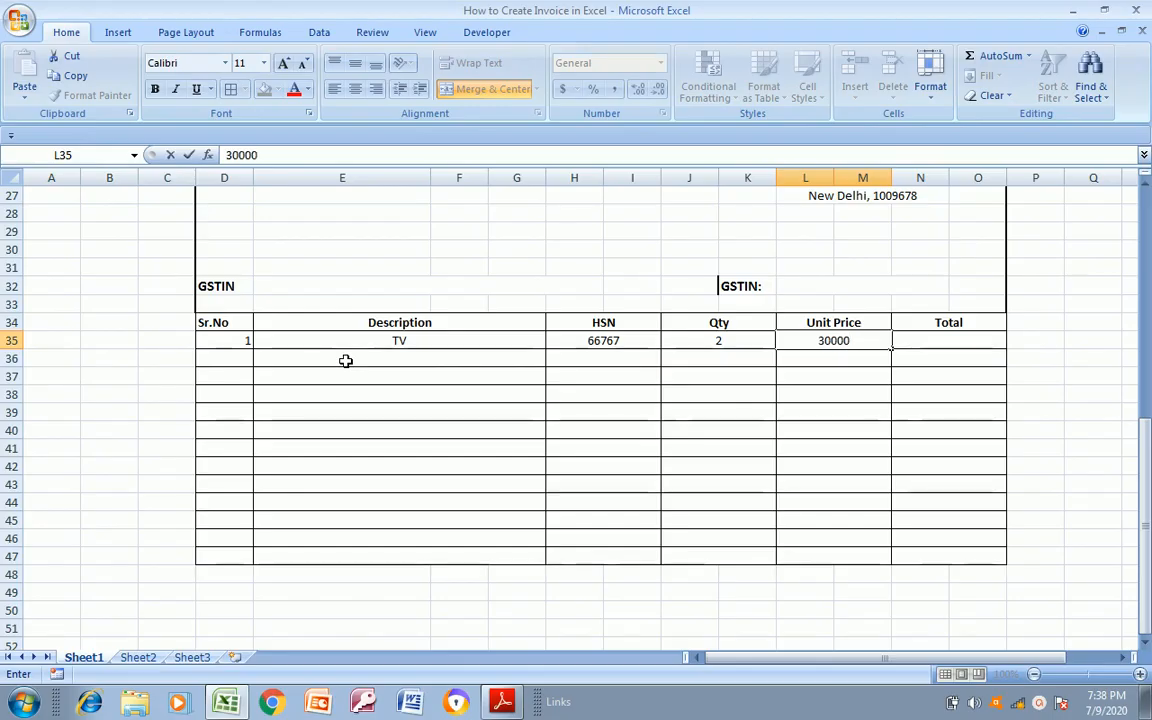
pyautogui.press('BackSpace')
pyautogui.press('Tab')
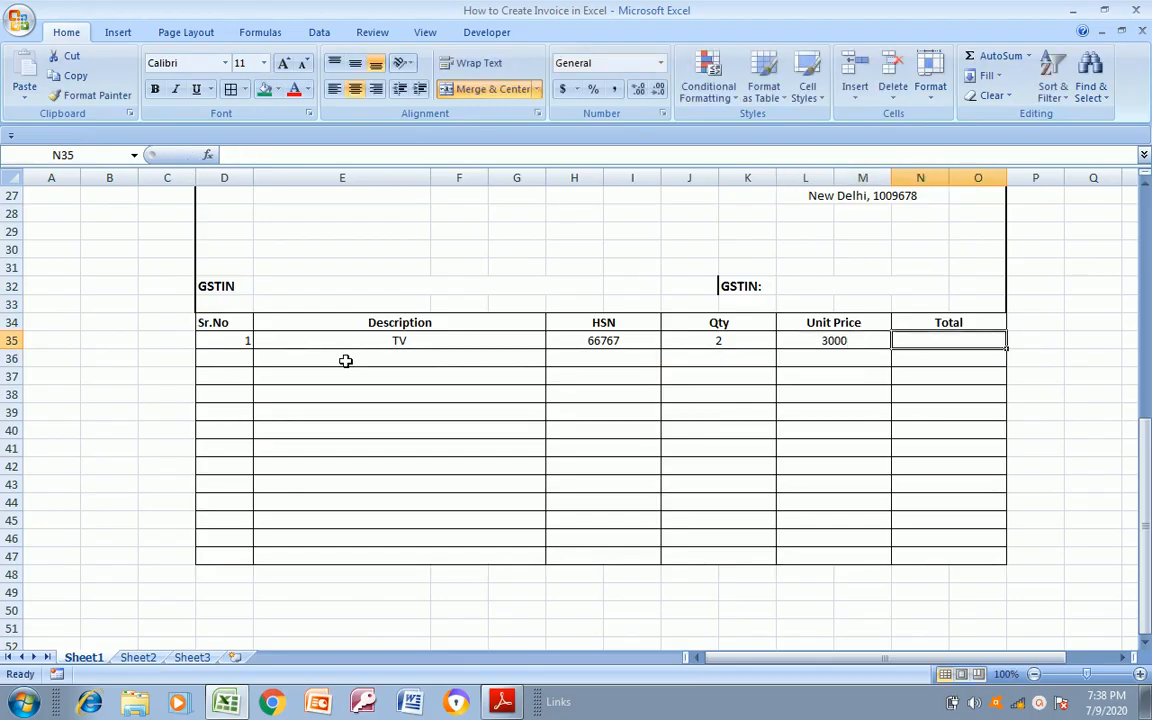
# Enter the formula =L35*J35 in the first item row under the Total heading to multiply unit price by quantity
pyautogui.write('=')
pyautogui.press('Left')
pyautogui.write('*')
pyautogui.press('Left')
pyautogui.press('Left')
pyautogui.press('Return')
pyautogui.press('Left')
pyautogui.press('Left')
pyautogui.press('Up')
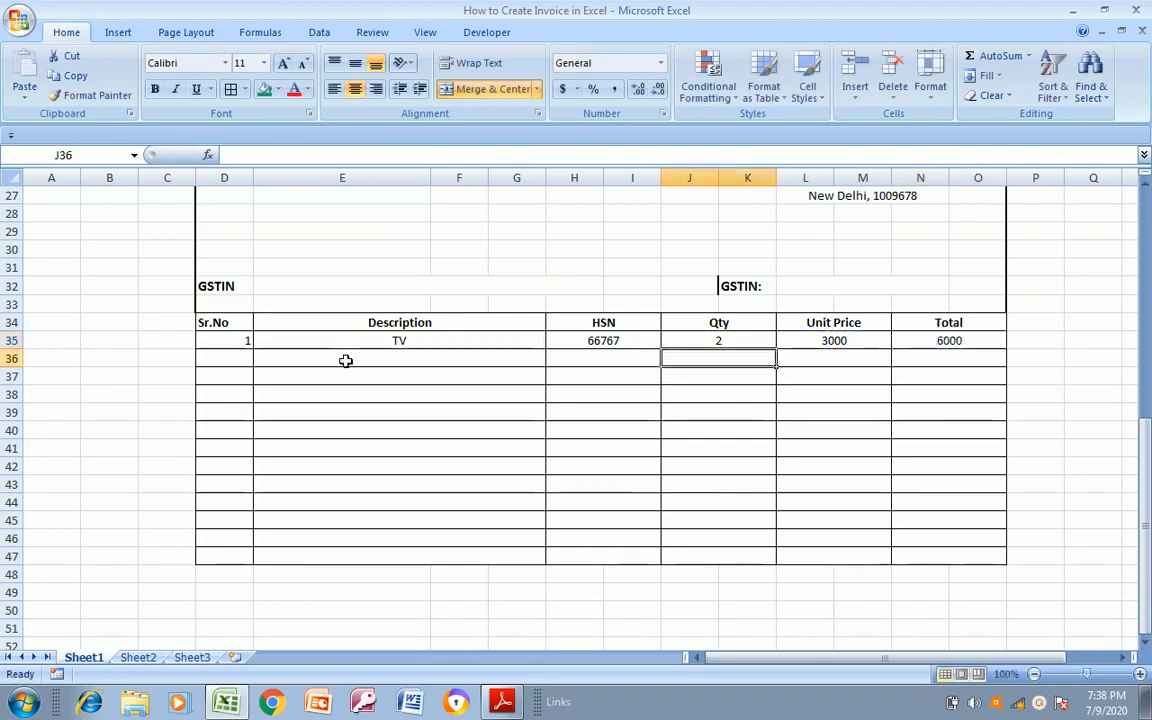
# Copy the total formula from N35 and paste it over the whole Total column range down to row 47
pyautogui.press('Right')
pyautogui.press('Right')
pyautogui.hotkey('ctrl', 'c')
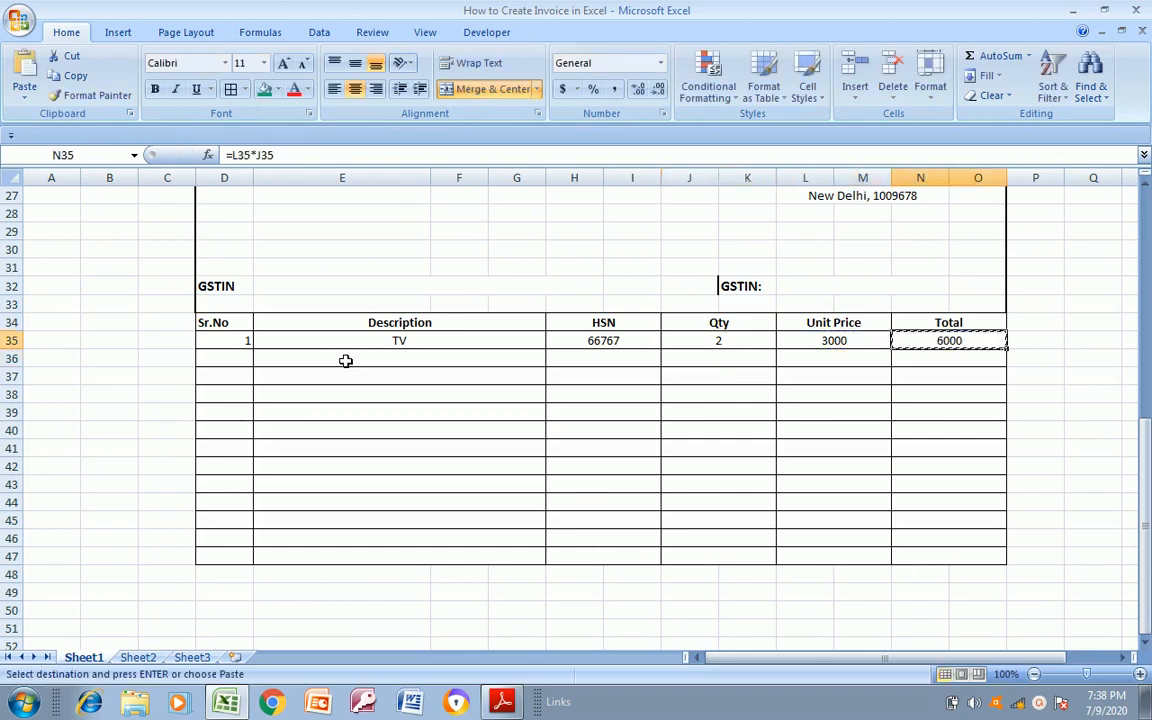
pyautogui.hotkey('shift', 'Down')
pyautogui.hotkey('shift', 'Down')
pyautogui.hotkey('shift', 'Down')
pyautogui.hotkey('shift', 'Down')
pyautogui.hotkey('shift', 'Down')
pyautogui.hotkey('shift', 'Down')
pyautogui.hotkey('shift', 'Down')
pyautogui.hotkey('shift', 'Down')
pyautogui.hotkey('shift', 'Down')
pyautogui.hotkey('shift', 'Down')
pyautogui.hotkey('shift', 'Down')
pyautogui.hotkey('shift', 'Down')
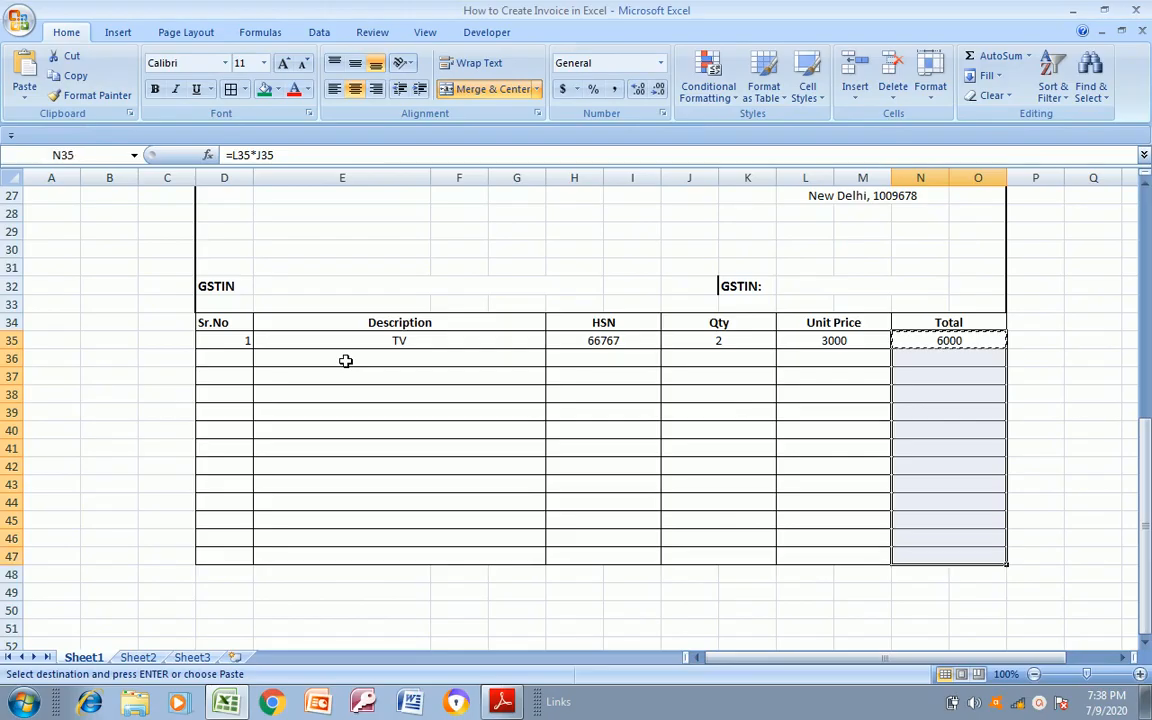
pyautogui.press('Return')
# Merge and centre N35:O35, then paste the merged formula cell one row at a time into N36:O36 through N47:O47
pyautogui.press('Down')
pyautogui.press('Up')
pyautogui.press('Right')
pyautogui.press('Left')
pyautogui.hotkey('shift', 'Right')
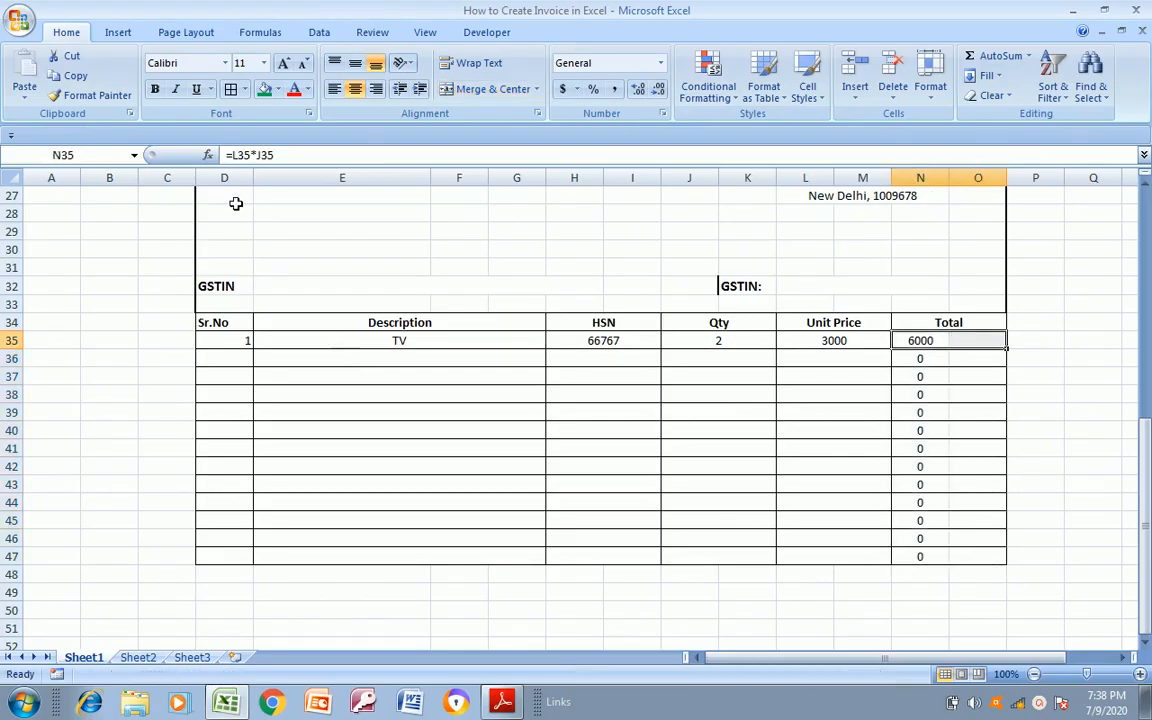
pyautogui.click(486, 90)
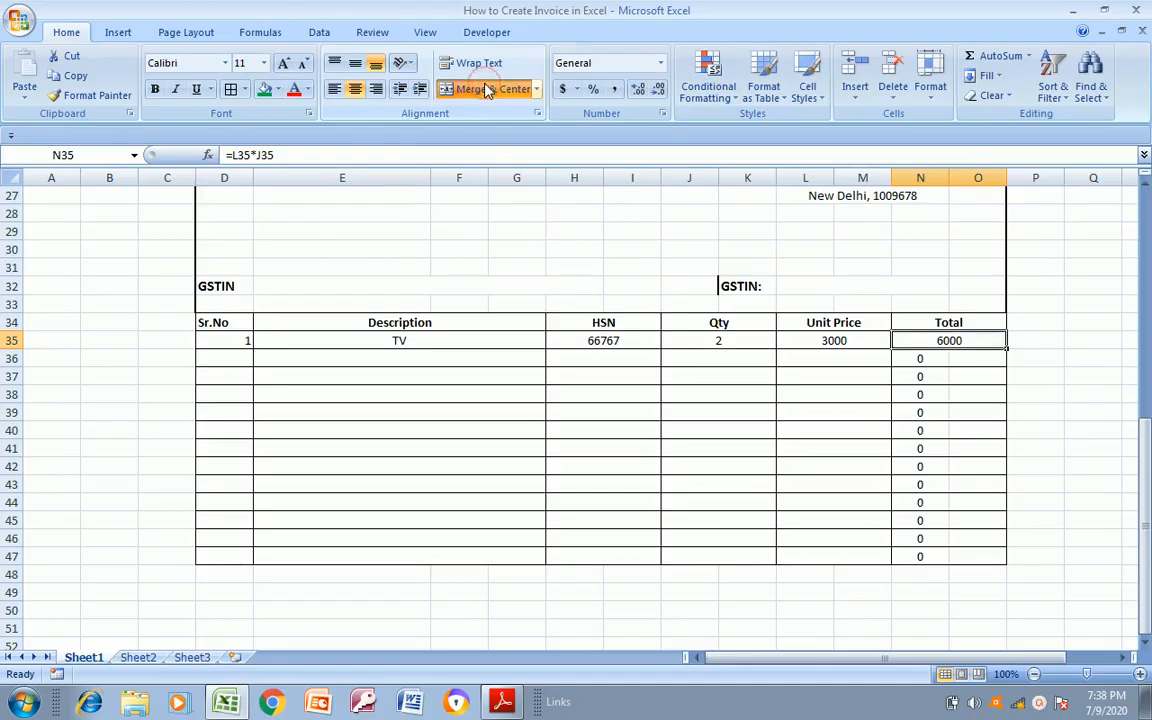
pyautogui.hotkey('ctrl', 'c')
pyautogui.press('Down')
pyautogui.hotkey('ctrl', 'v')
pyautogui.press('Down')
pyautogui.hotkey('ctrl', 'v')
pyautogui.press('Down')
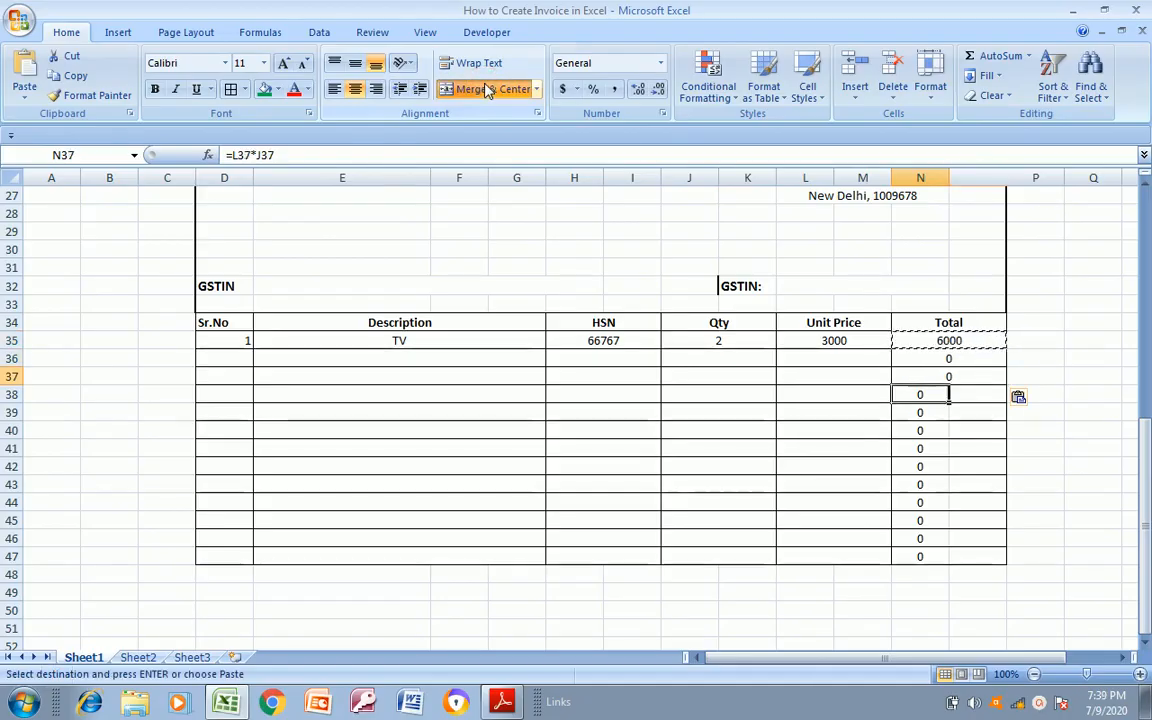
pyautogui.hotkey('ctrl', 'v')
pyautogui.press('Down')
pyautogui.hotkey('ctrl', 'v')
pyautogui.press('Down')
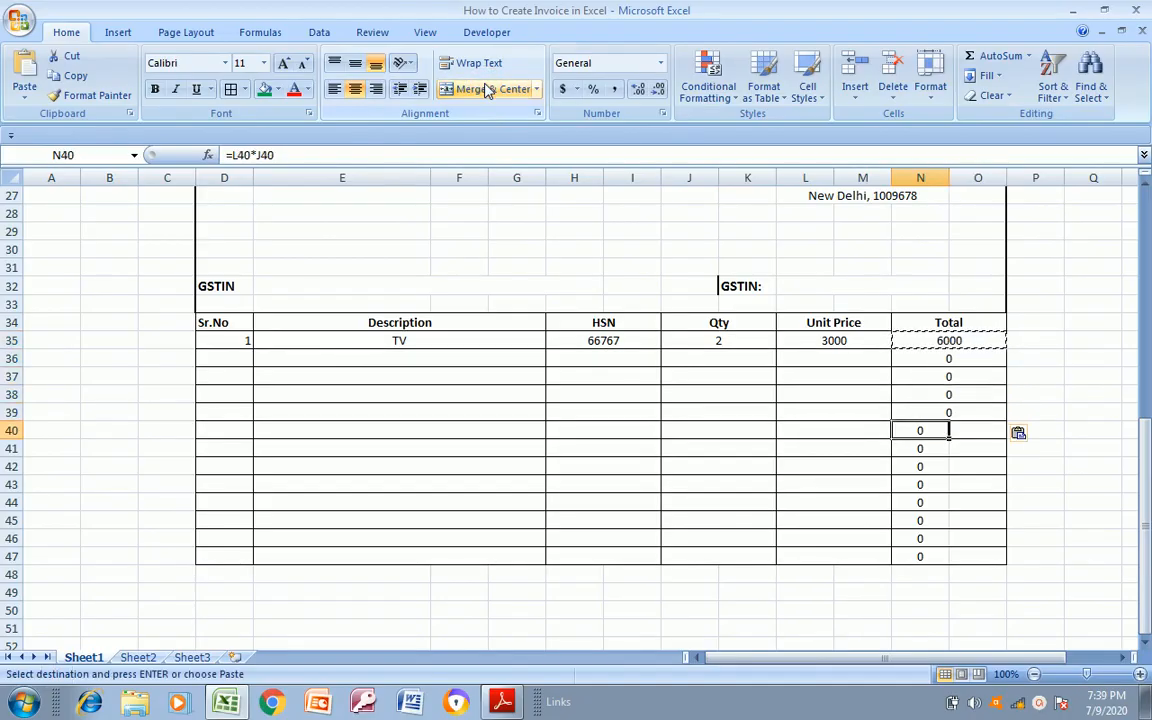
pyautogui.hotkey('ctrl', 'v')
pyautogui.press('Down')
pyautogui.hotkey('ctrl', 'v')
pyautogui.press('Down')
pyautogui.hotkey('ctrl', 'v')
pyautogui.press('Down')
pyautogui.hotkey('ctrl', 'v')
pyautogui.press('Down')
pyautogui.hotkey('ctrl', 'v')
pyautogui.press('Down')
pyautogui.hotkey('ctrl', 'v')
pyautogui.press('Down')
pyautogui.hotkey('ctrl', 'v')
pyautogui.press('Down')
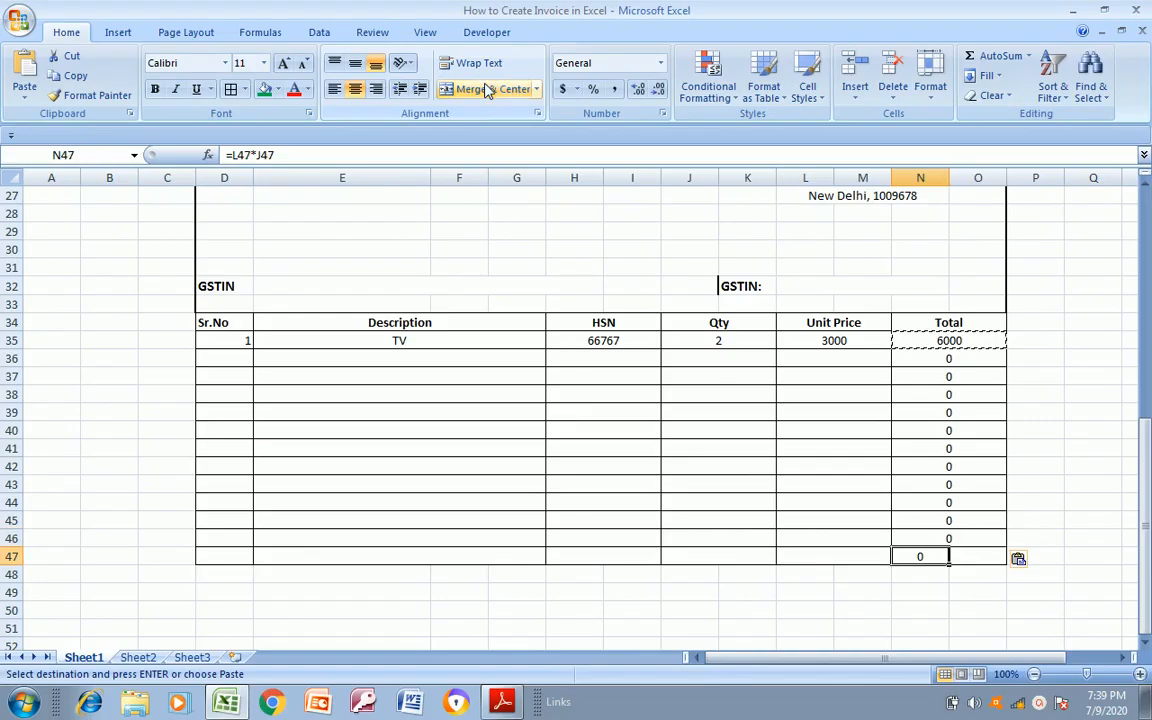
pyautogui.hotkey('ctrl', 'v')
# Copy the first item's serial number and description from D35:G35 into row 36
pyautogui.press('Up')
pyautogui.press('Up')
pyautogui.press('Up')
pyautogui.press('Up')
pyautogui.press('Up')
pyautogui.press('Up')
pyautogui.press('Up')
pyautogui.press('Up')
pyautogui.press('Up')
pyautogui.press('Up')
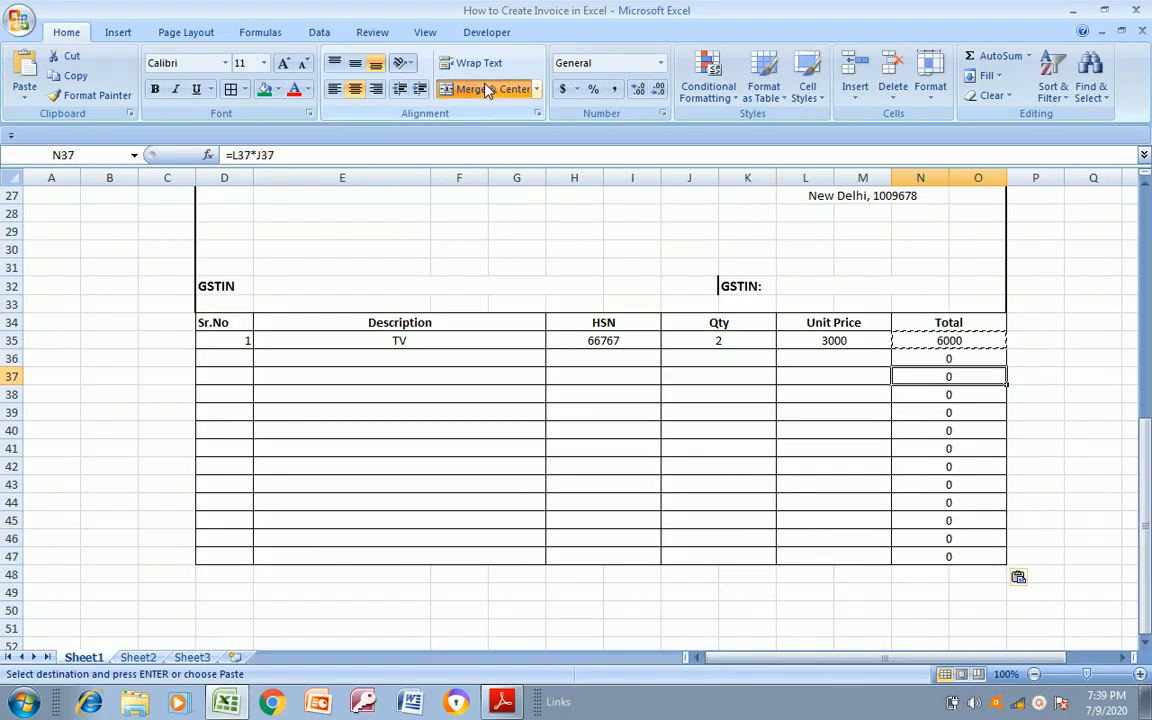
pyautogui.press('Up')
pyautogui.press('Left')
pyautogui.press('Left')
pyautogui.press('Left')
pyautogui.press('Left')
pyautogui.press('Left')
pyautogui.press('Up')
pyautogui.hotkey('shift', 'Right')
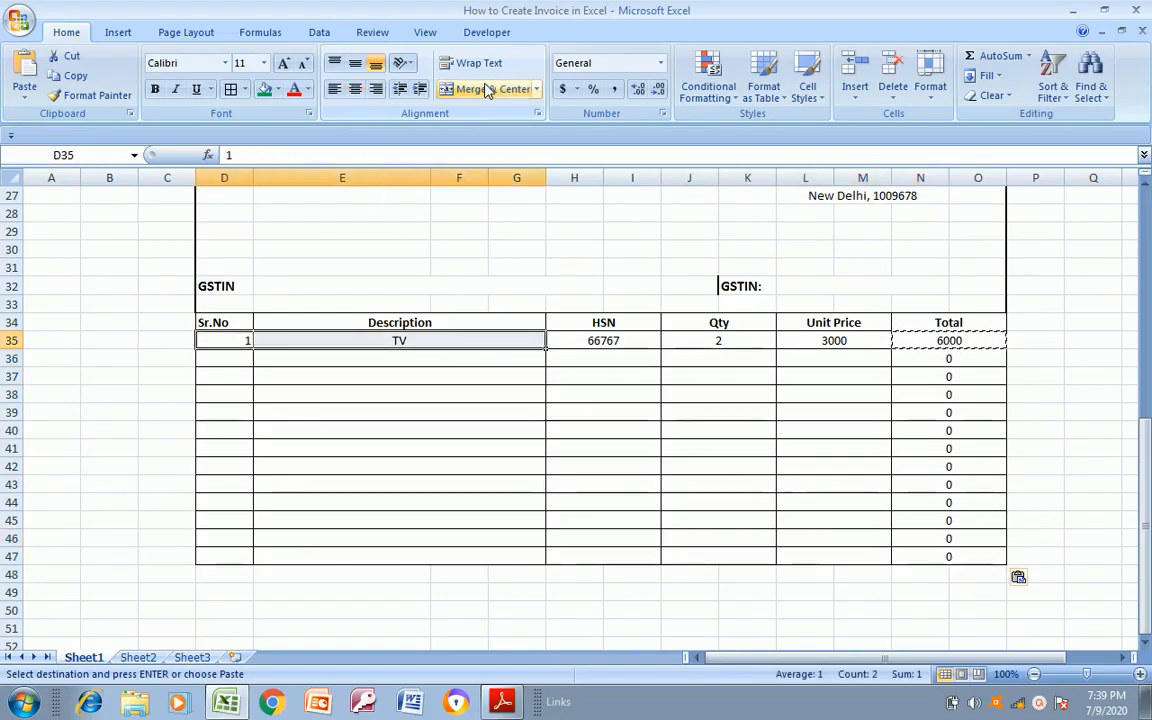
pyautogui.hotkey('ctrl', 'c')
pyautogui.press('Down')
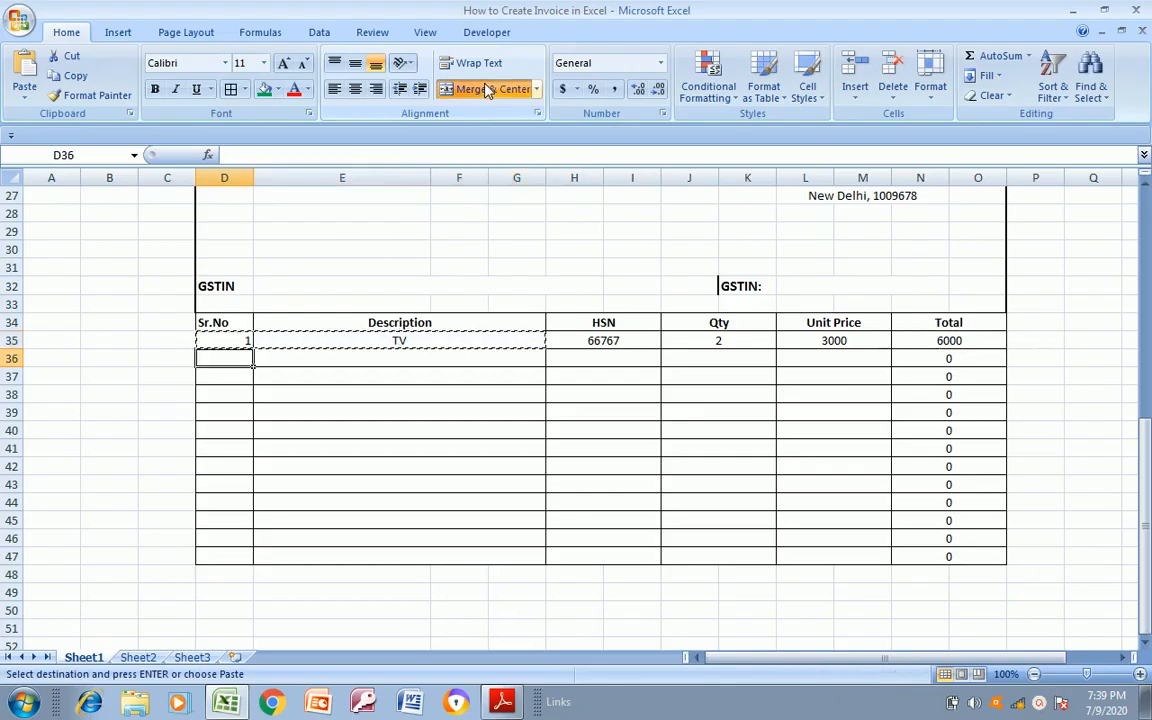
pyautogui.hotkey('ctrl', 'v')
pyautogui.press('Left')
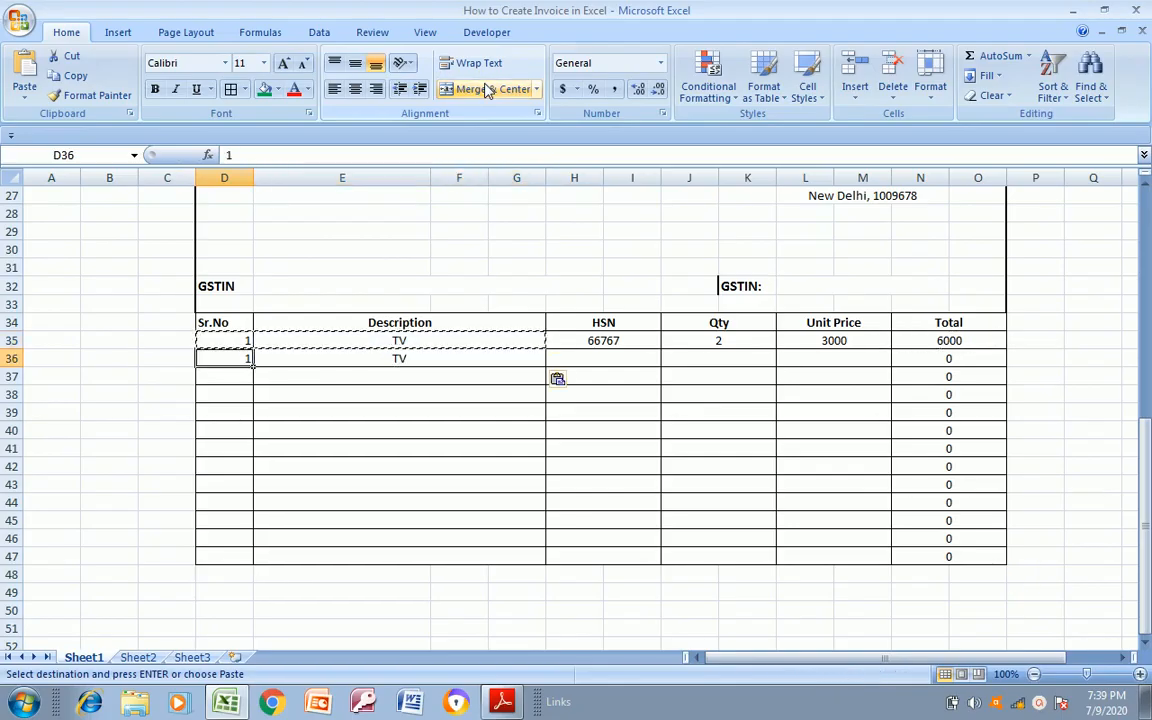
# Enter the second item in row 36: serial number 2, description LED, HSN 347, quantity 3 and unit price 6000
pyautogui.press('Right')
pyautogui.write('2')
pyautogui.press('Right')
pyautogui.write('LED')
pyautogui.press('Return')
pyautogui.press('Up')
pyautogui.press('Right')
pyautogui.write('347')
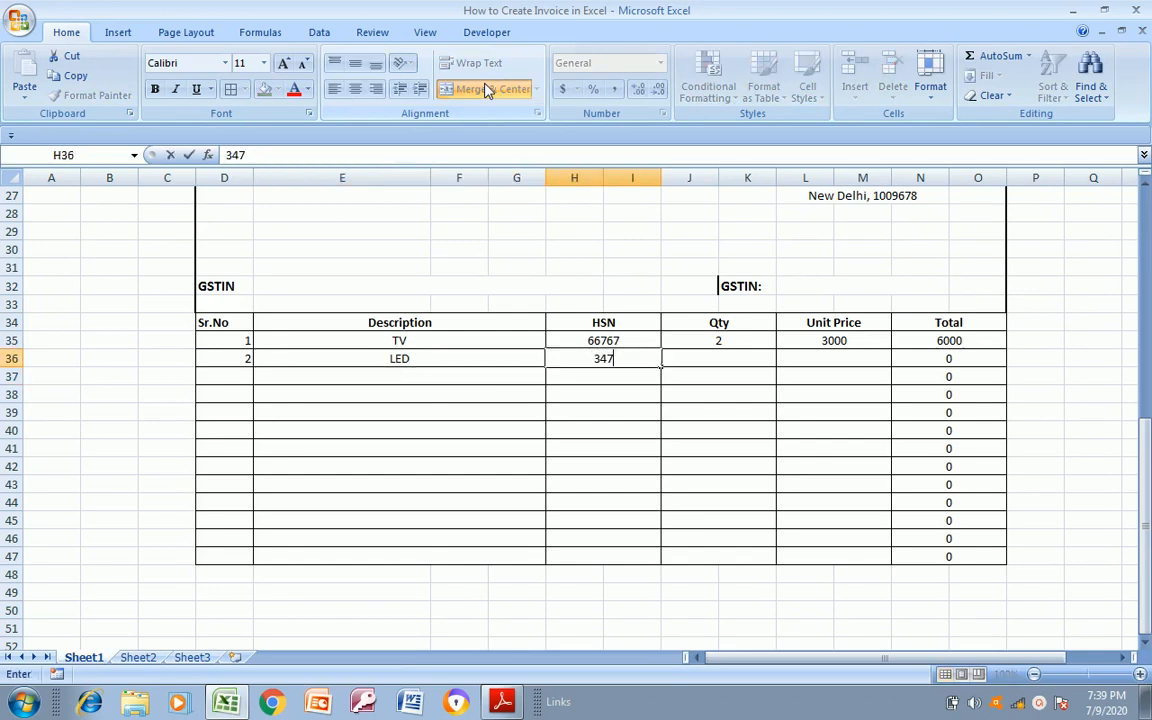
pyautogui.press('Right')
pyautogui.write('3')
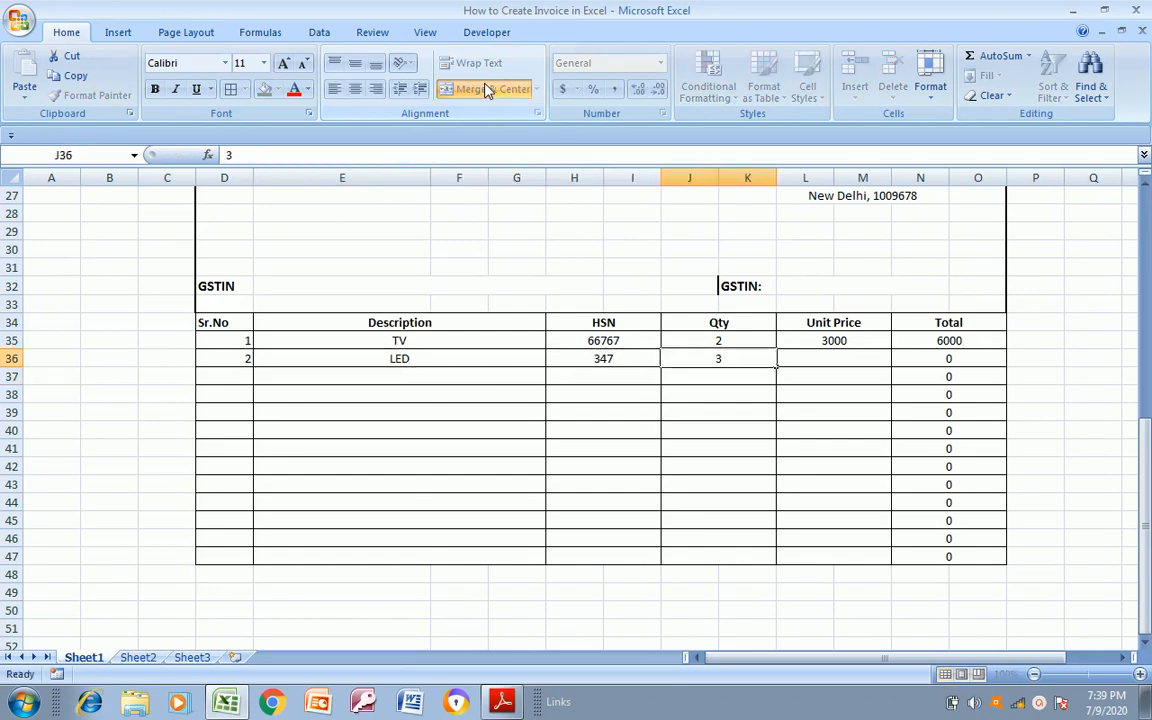
pyautogui.press('Right')
pyautogui.write('6000')
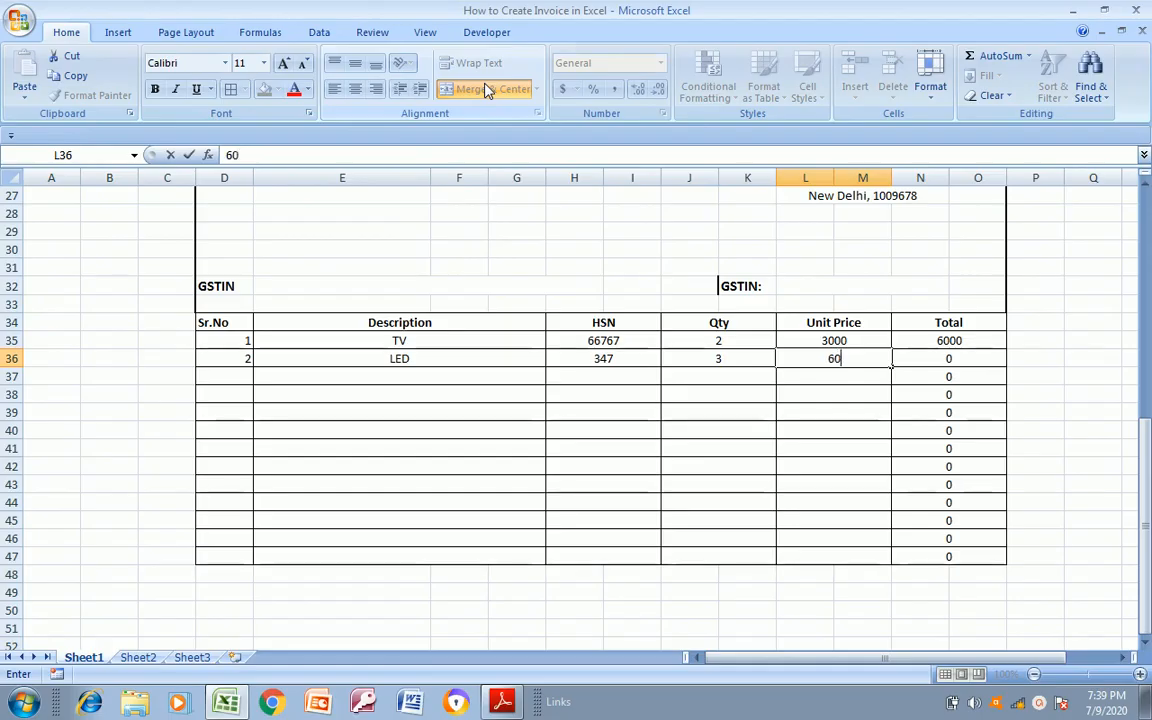
pyautogui.press('Return')
pyautogui.press('Right')
pyautogui.press('Right')
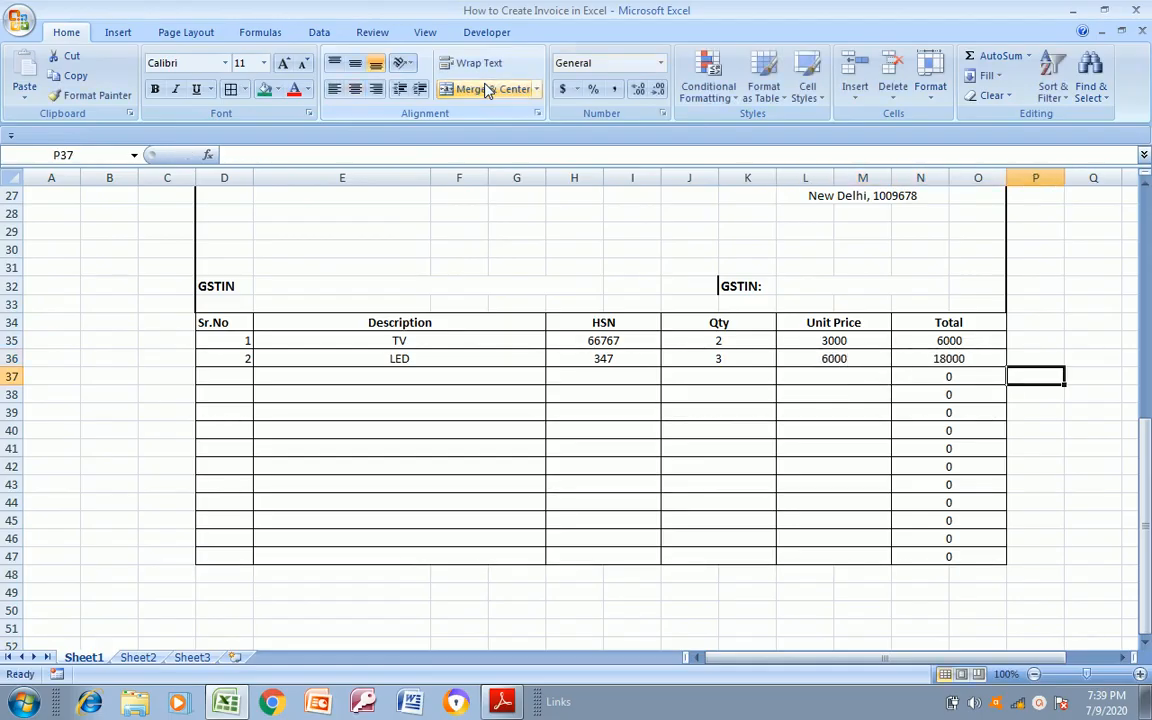
pyautogui.press('Left')
pyautogui.press('Up')
pyautogui.press('Down')
pyautogui.press('Right')
# Go to row 48 below the item table and check the summary rows of Invoice Format.pdf in Adobe Reader
pyautogui.press('Down')
pyautogui.press('Down')
pyautogui.press('Down')
pyautogui.press('Down')
pyautogui.press('Down')
pyautogui.press('Down')
pyautogui.press('Down')
pyautogui.press('Down')
pyautogui.press('Down')
pyautogui.press('Down')
pyautogui.press('Down')
pyautogui.press('Down')
pyautogui.press('Down')
pyautogui.press('Down')
pyautogui.press('Down')
pyautogui.press('Down')
pyautogui.press('Down')
pyautogui.press('Down')
pyautogui.press('Down')
pyautogui.press('Down')
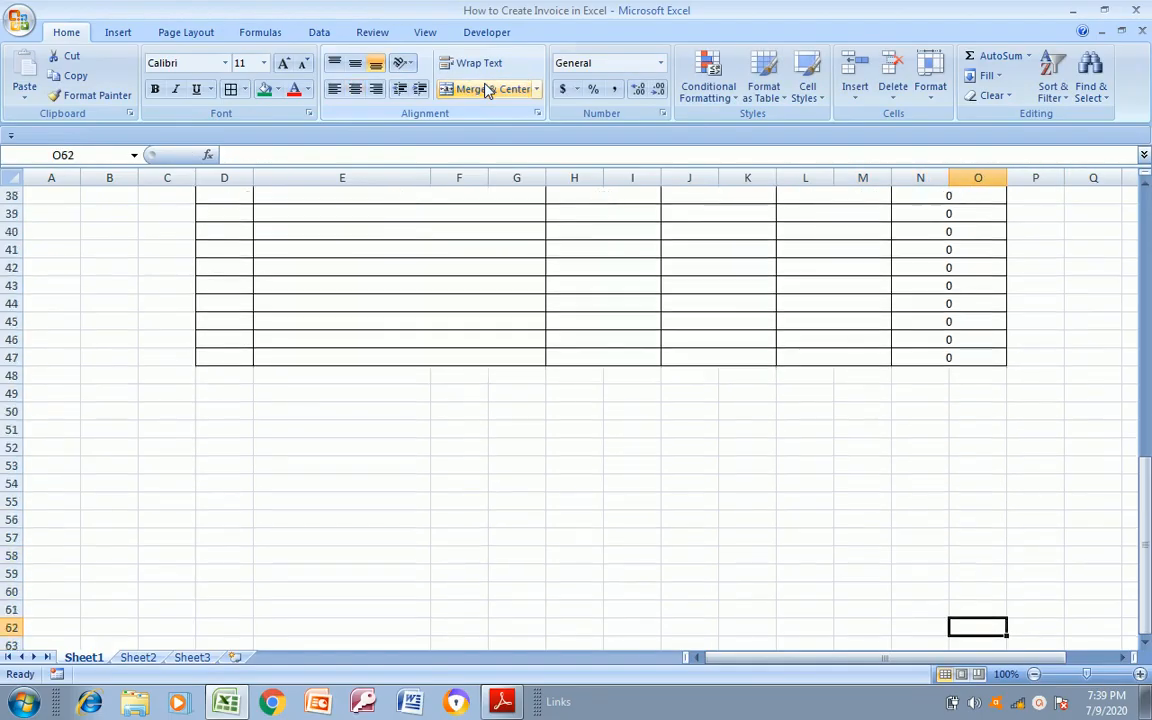
pyautogui.press('Up')
pyautogui.press('Up')
pyautogui.press('Up')
pyautogui.press('Up')
pyautogui.press('Up')
pyautogui.press('Up')
pyautogui.press('Up')
pyautogui.press('Up')
pyautogui.press('Up')
pyautogui.press('Up')
pyautogui.press('Up')
pyautogui.press('Up')
pyautogui.press('Up')
pyautogui.press('Up')
pyautogui.hotkey('alt', 'Tab')
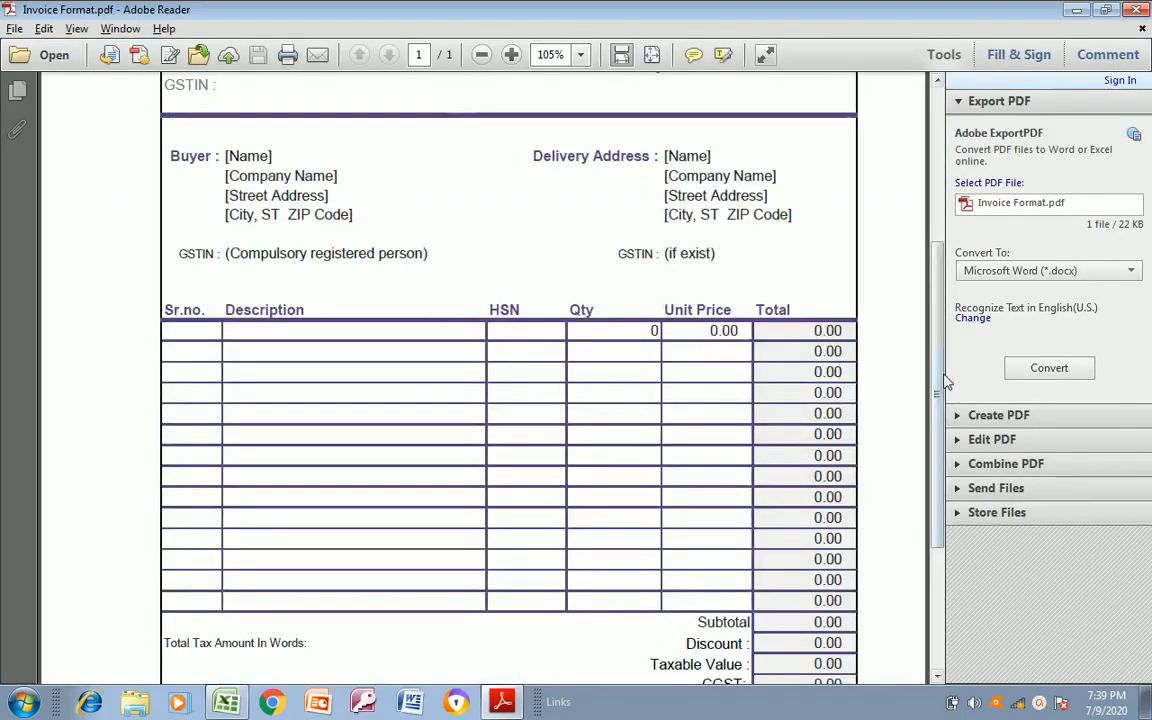
pyautogui.scroll(-5, 944, 386)
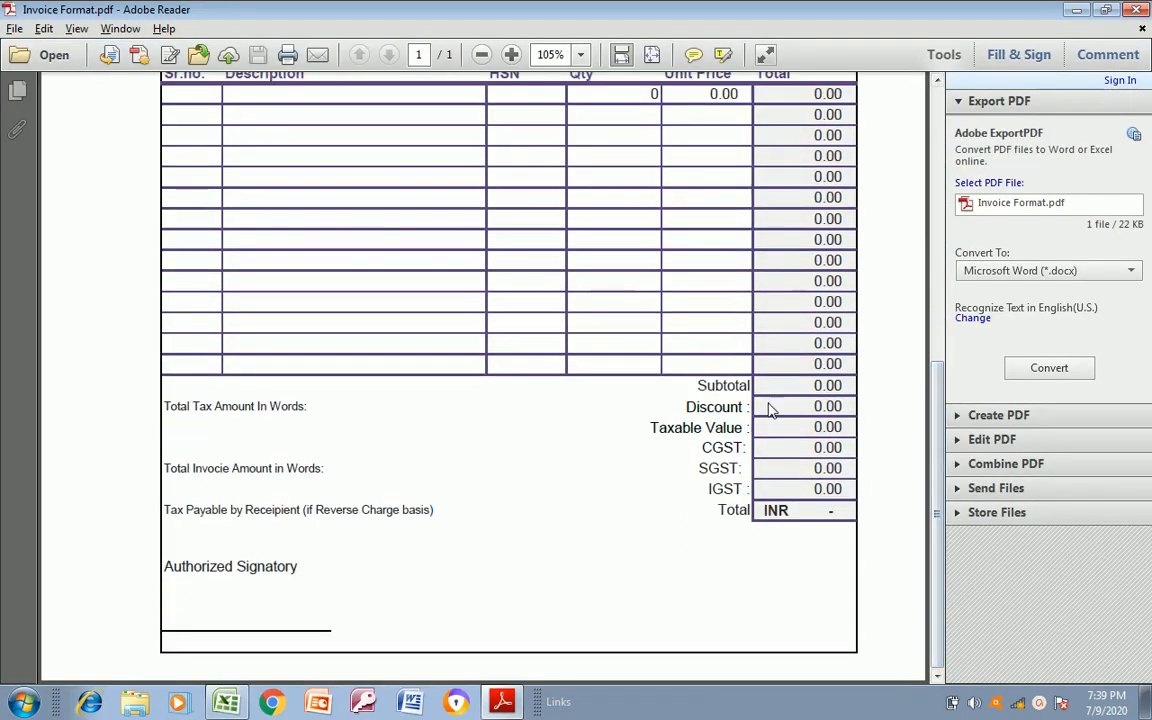
pyautogui.hotkey('alt', 'Tab')
pyautogui.press('Left')
pyautogui.press('Left')
pyautogui.hotkey('alt', 'Tab')
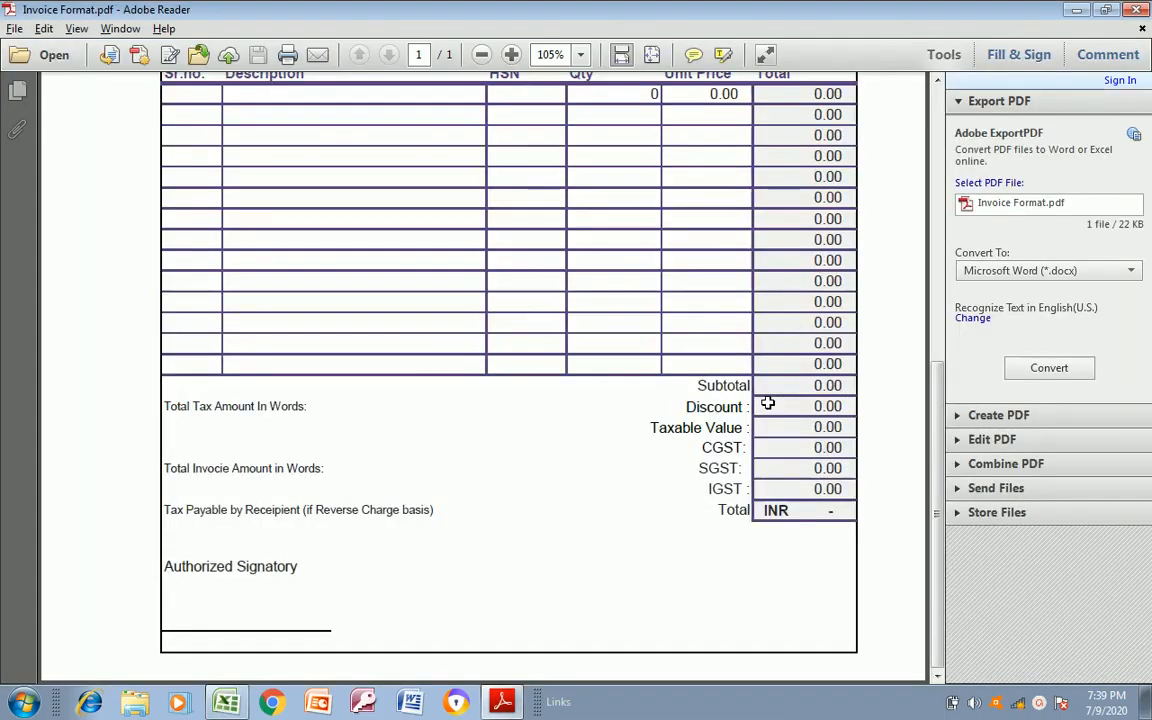
# Switch back to the Excel workbook, enter the label Subtotal in L48, and merge and centre L48:M48
pyautogui.hotkey('alt', 'Tab')
pyautogui.press('Left')
pyautogui.write('S')
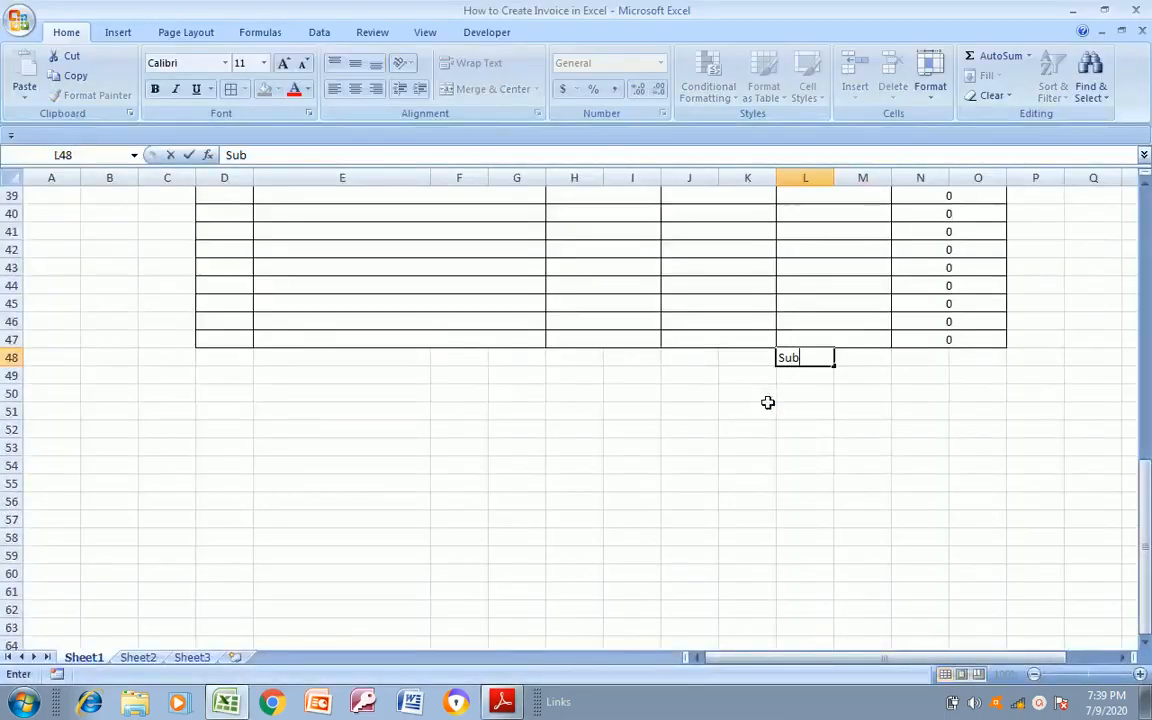
pyautogui.write('ubtotal')
pyautogui.press('Return')
pyautogui.press('Up')
pyautogui.hotkey('shift', 'Right')
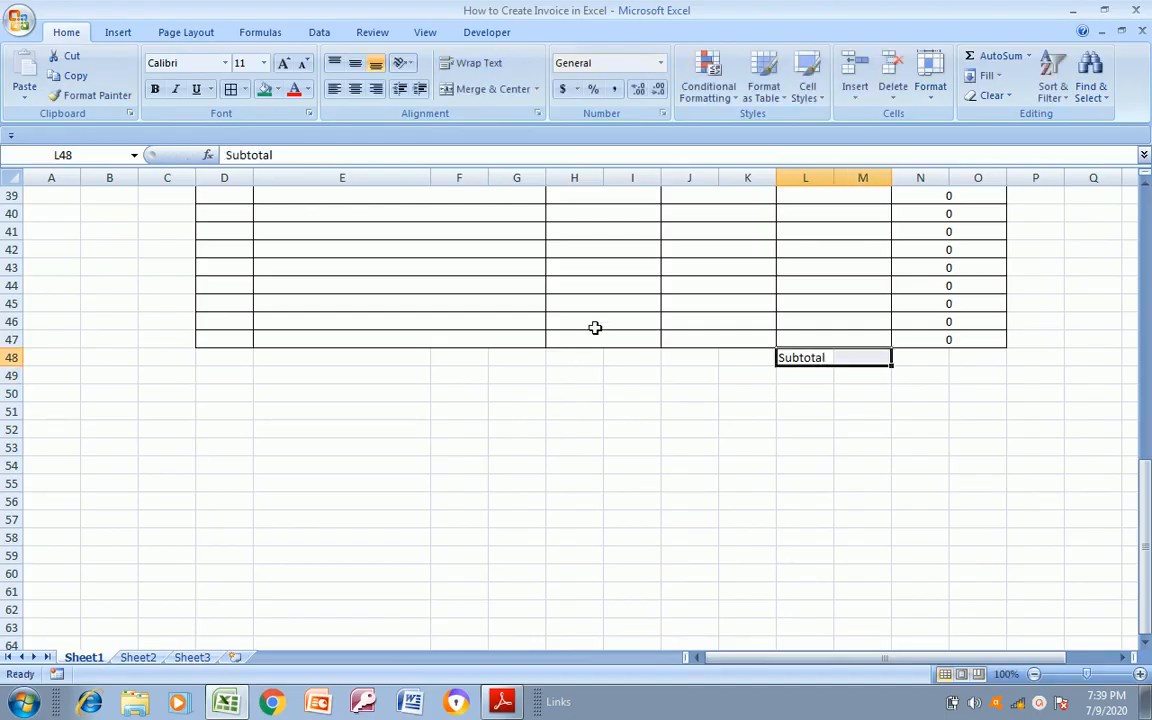
pyautogui.click(494, 89)
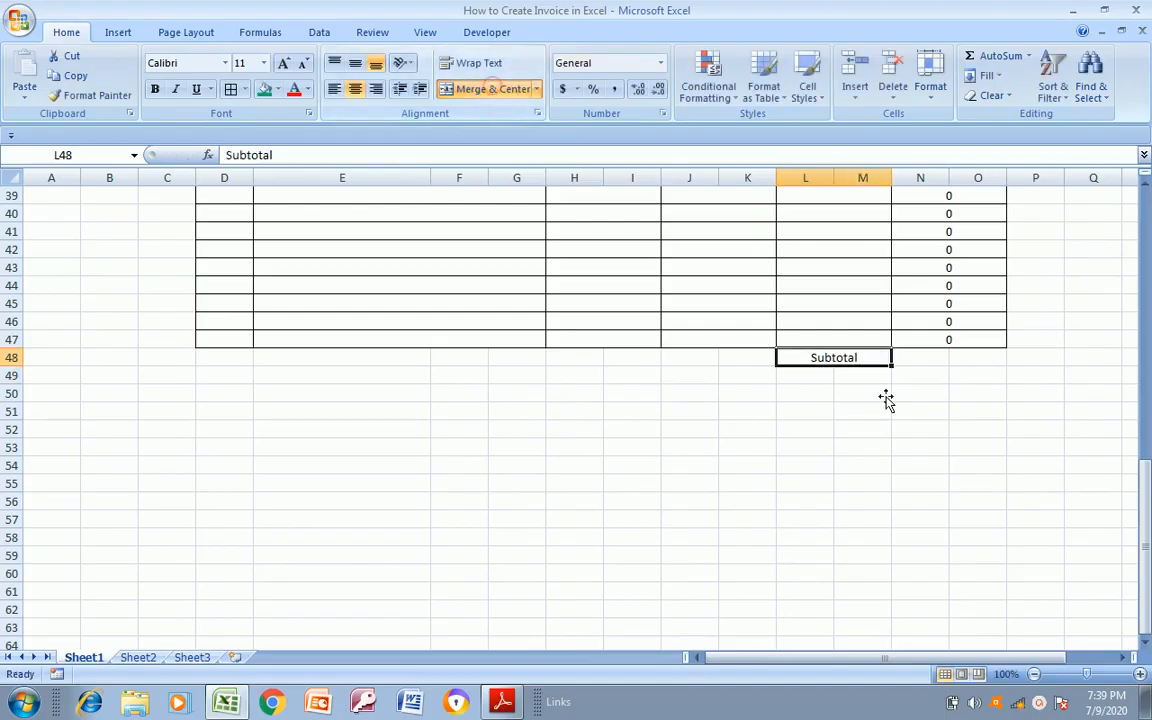
# Merge and centre N48:O48 and enter the subtotal formula =SUM(N35:O47) in it
pyautogui.click(949, 341)
pyautogui.click(919, 365)
pyautogui.hotkey('shift', 'Right')
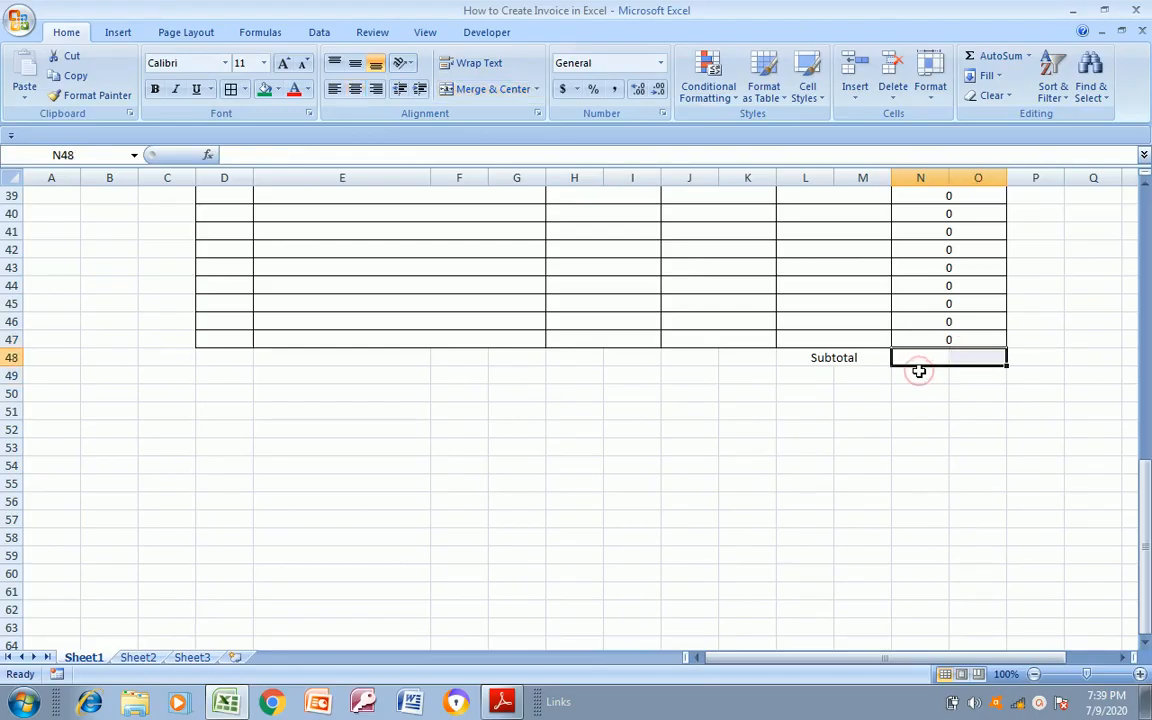
pyautogui.click(500, 89)
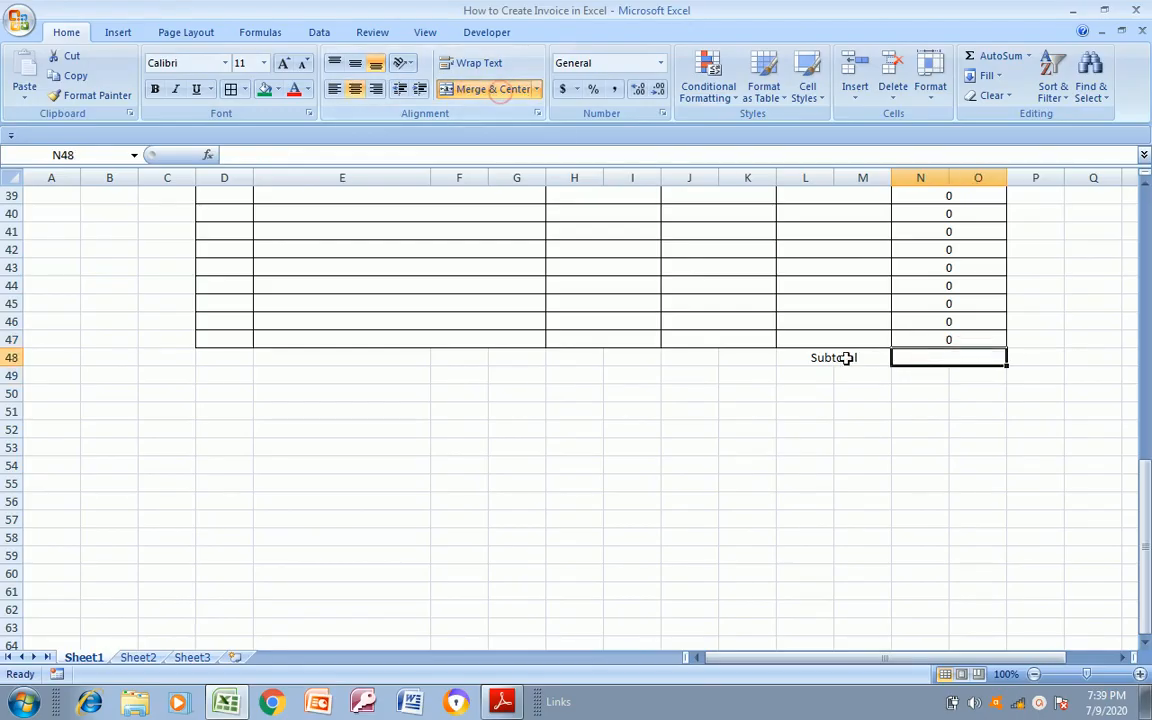
pyautogui.write('=sum')
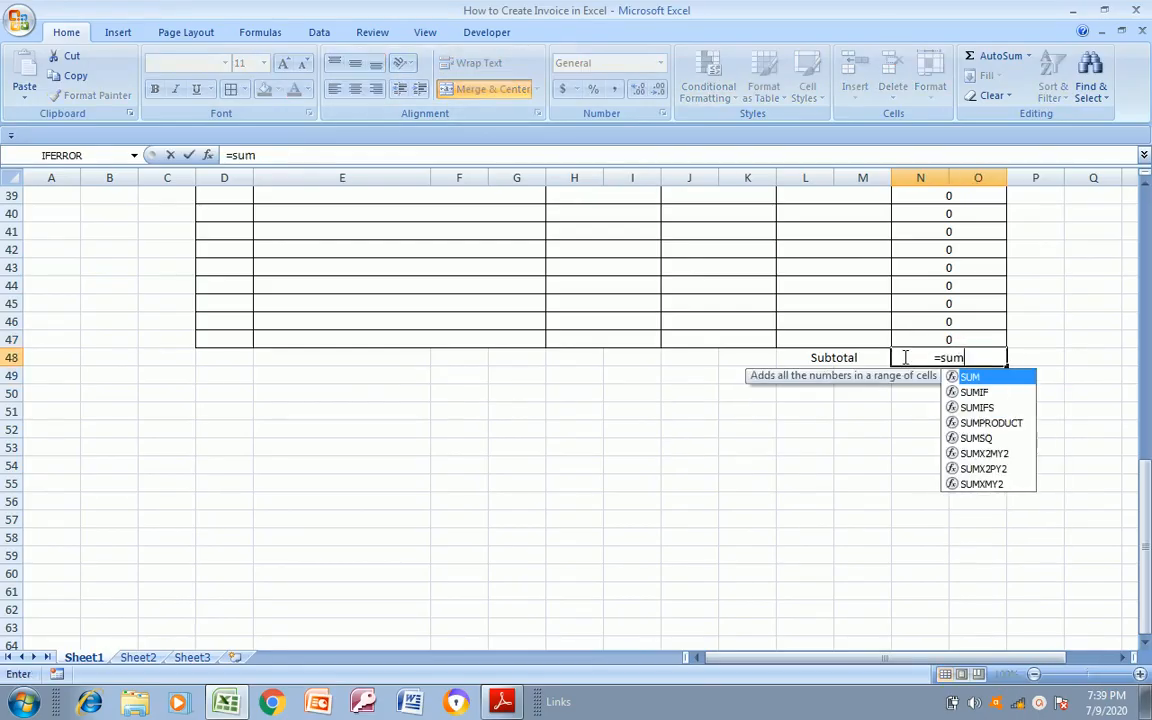
pyautogui.press('Tab')
pyautogui.moveTo(905, 340)
pyautogui.mouseDown()
pyautogui.moveTo(905, 213)
pyautogui.moveTo(903, 357)
pyautogui.mouseUp()
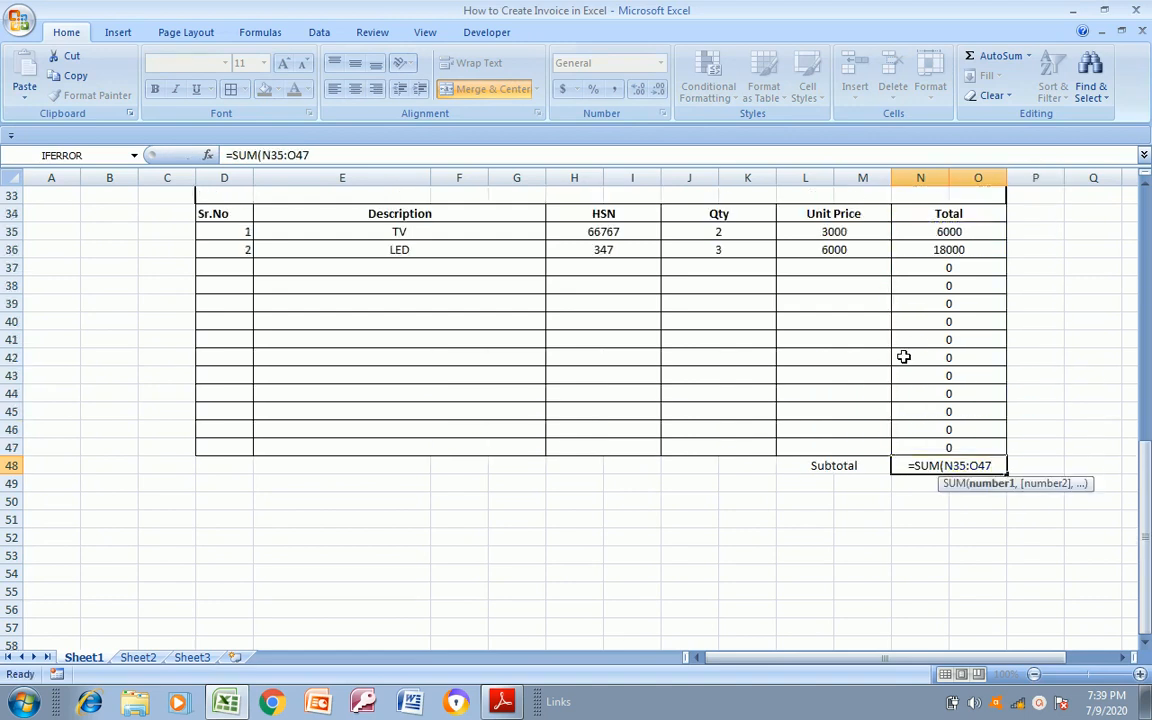
pyautogui.press('Return')
pyautogui.press('Up')
# Check the summary rows of Invoice Format.pdf, and copy the Subtotal label cell into L49:M49 with its text changed to Discount
pyautogui.hotkey('alt', 'Tab')
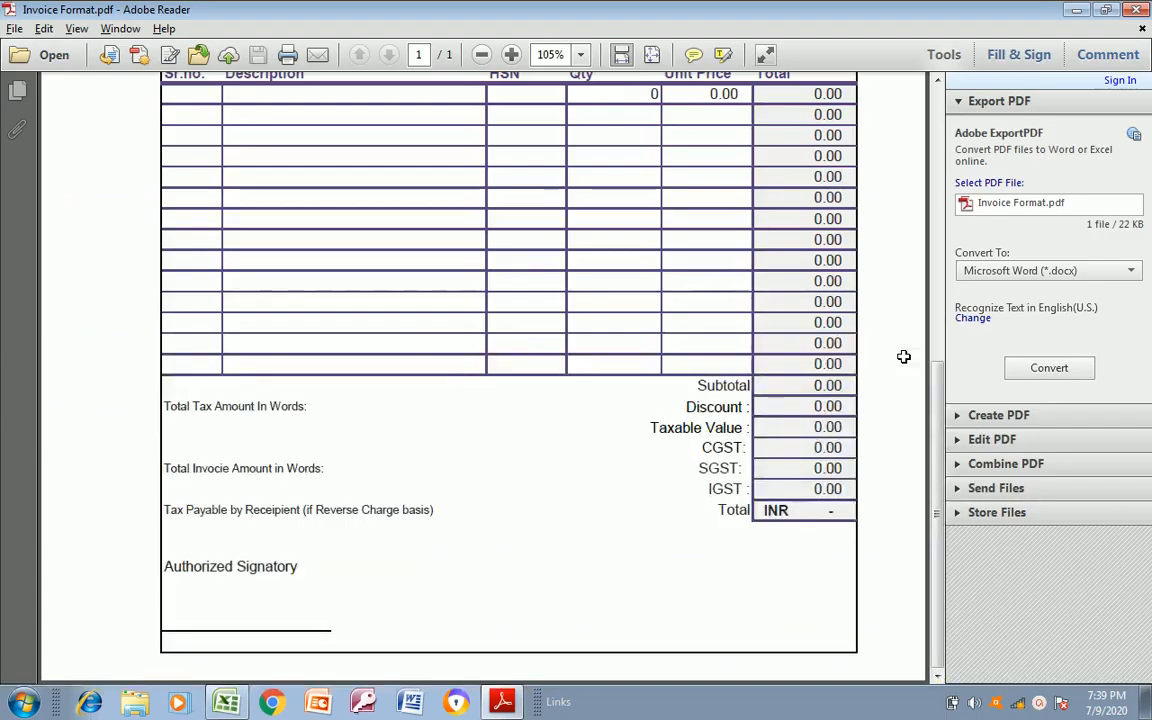
pyautogui.hotkey('alt', 'Tab')
pyautogui.press('Left')
pyautogui.press('Left')
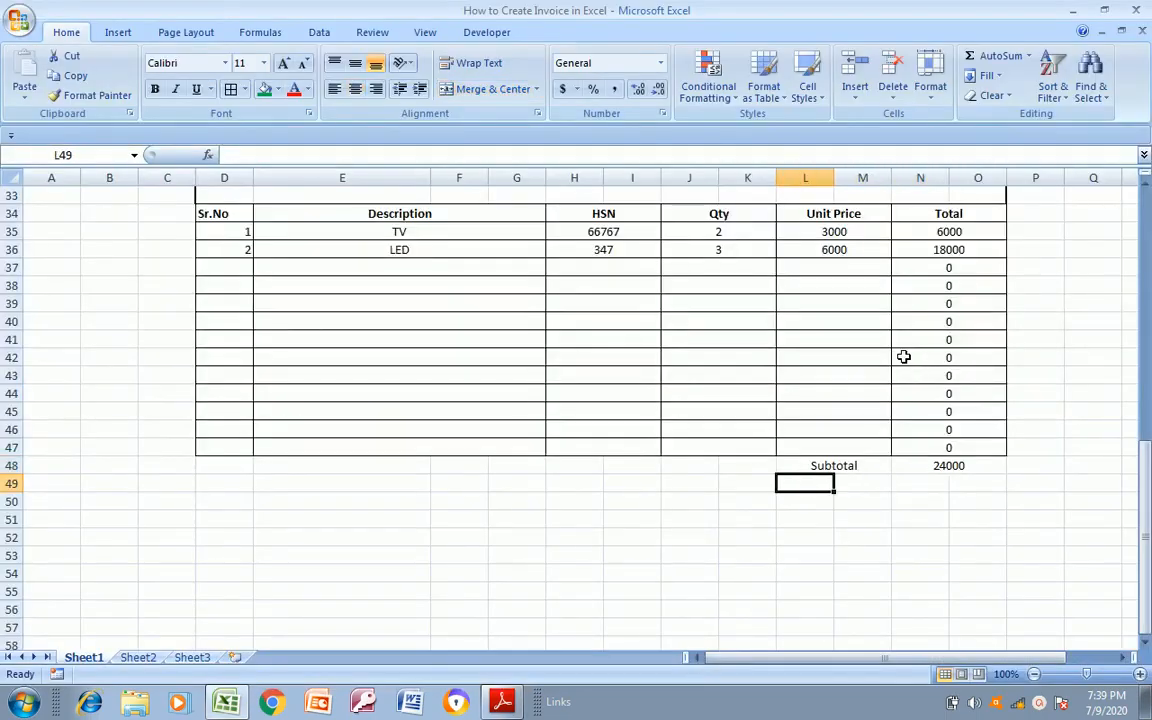
pyautogui.hotkey('ctrl', 'c')
pyautogui.press('Down')
pyautogui.hotkey('ctrl', 'v')
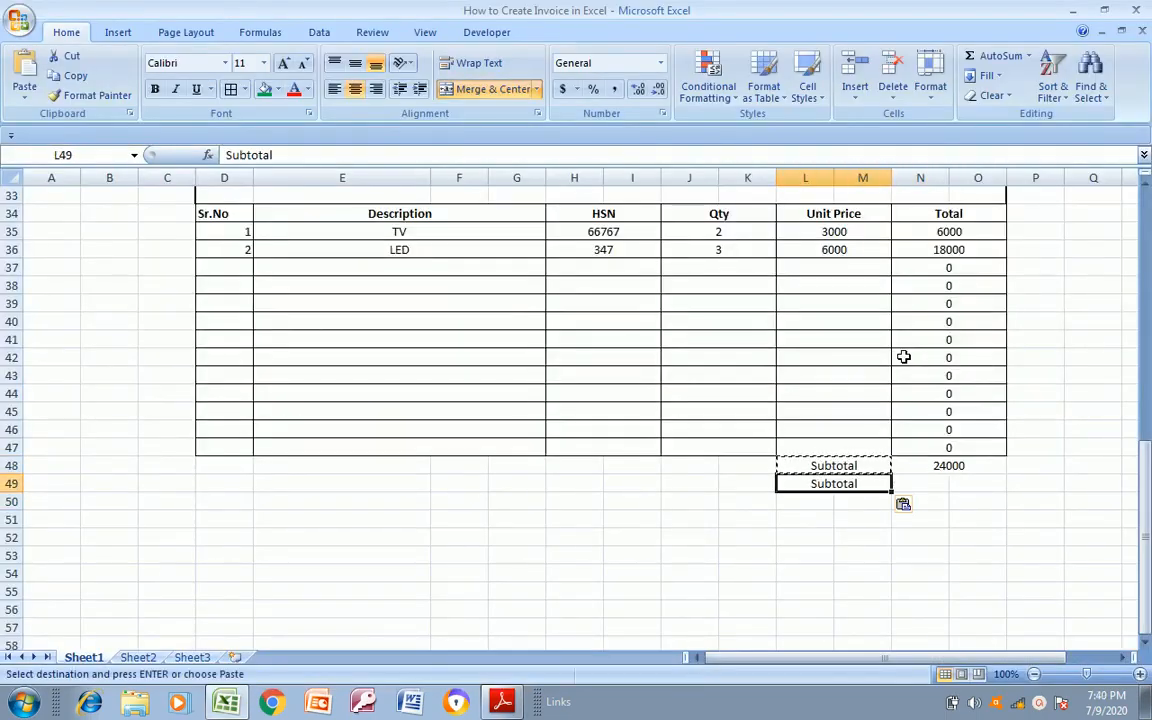
pyautogui.write('Discount')
pyautogui.press('Return')
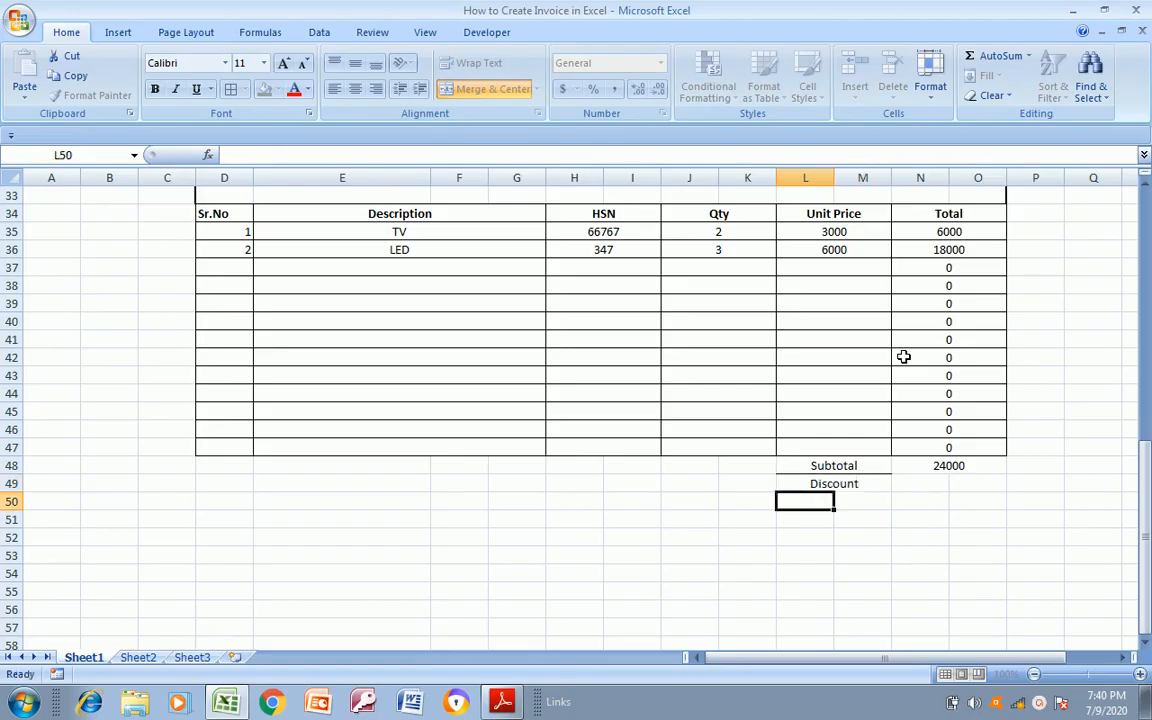
pyautogui.press('pageup')
pyautogui.press('Right')
pyautogui.press('Left')
pyautogui.press('Down')
pyautogui.press('Down')
pyautogui.press('Down')
pyautogui.press('Down')
pyautogui.press('Down')
pyautogui.press('Down')
pyautogui.press('Down')
pyautogui.press('Down')
pyautogui.press('Down')
pyautogui.press('Down')
pyautogui.press('Down')
pyautogui.press('Down')
pyautogui.press('Down')
pyautogui.press('Down')
pyautogui.press('Down')
pyautogui.press('Down')
pyautogui.press('Down')
pyautogui.press('Down')
pyautogui.press('Down')
pyautogui.press('Down')
pyautogui.press('Down')
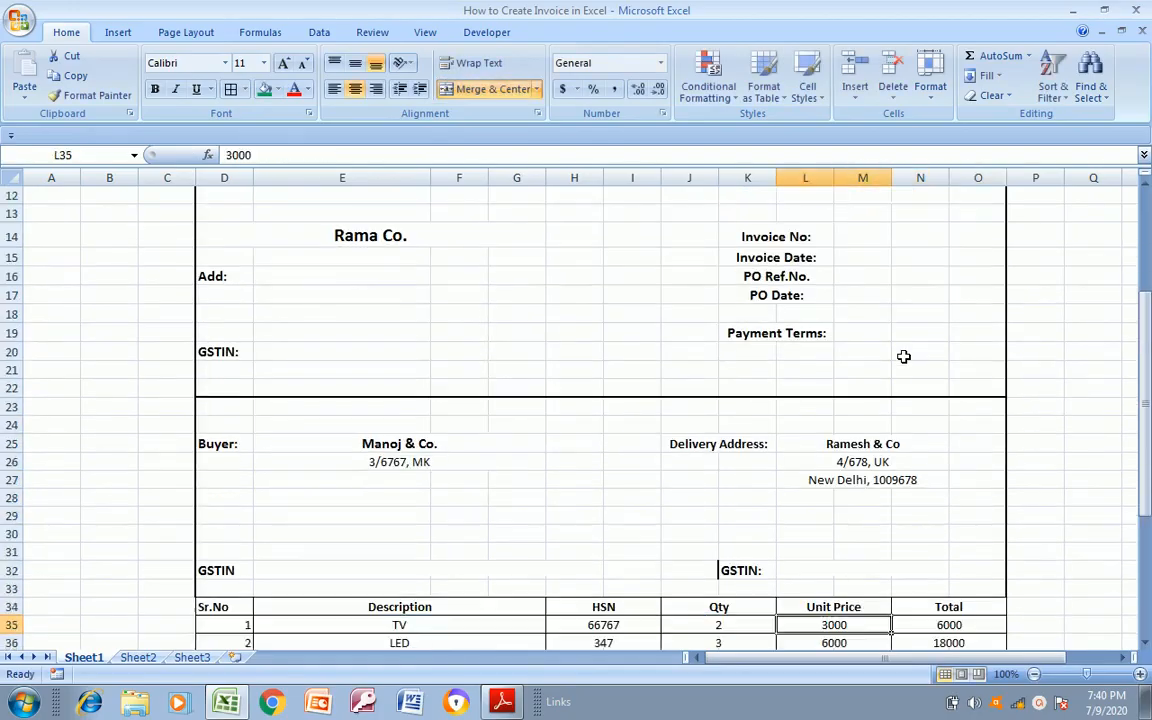
pyautogui.press('Up')
pyautogui.press('Up')
pyautogui.press('Up')
pyautogui.press('Up')
pyautogui.press('Up')
pyautogui.press('Up')
pyautogui.press('Up')
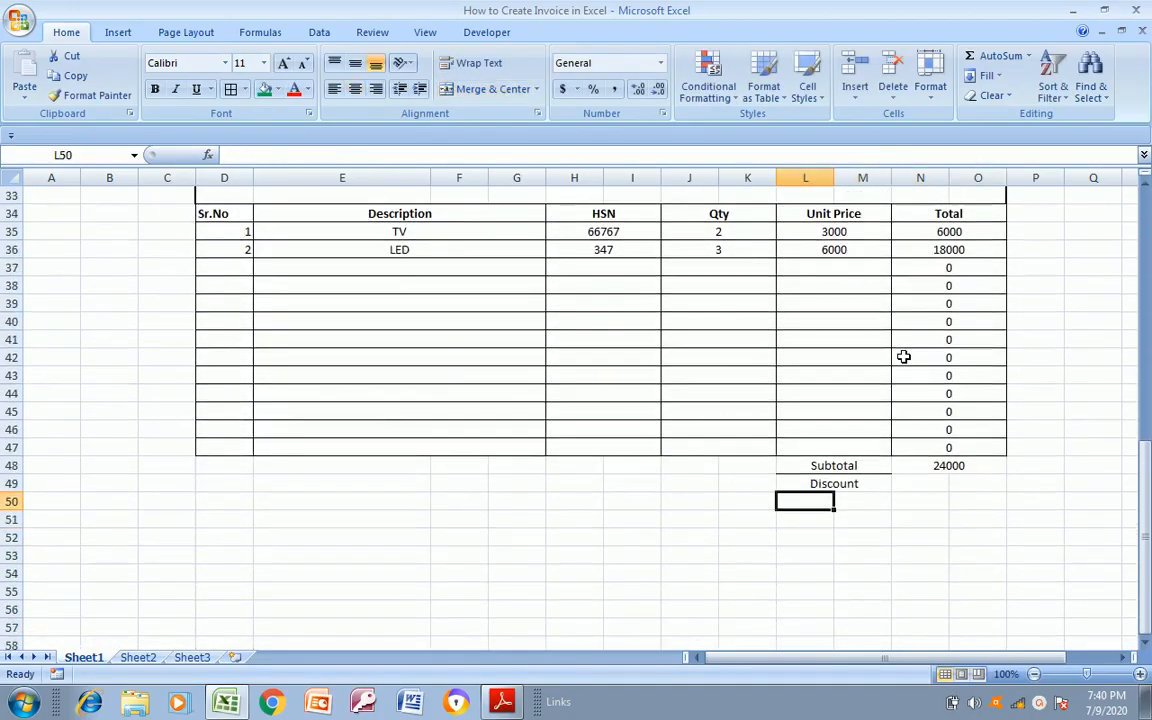
# Change the label in L49 to Discount 5% and merge and centre the adjacent amount cells N49:O49
pyautogui.press('Right')
pyautogui.hotkey('alt', 'Tab')
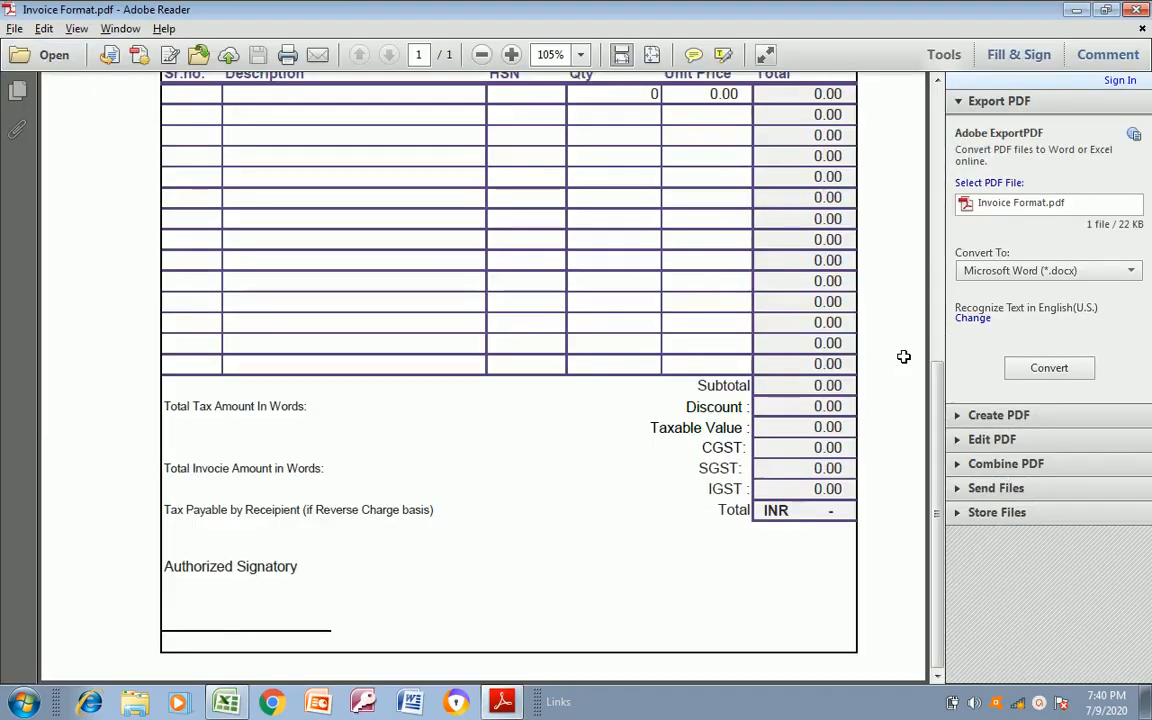
pyautogui.hotkey('alt', 'Tab')
pyautogui.press('Left')
pyautogui.press('F2')
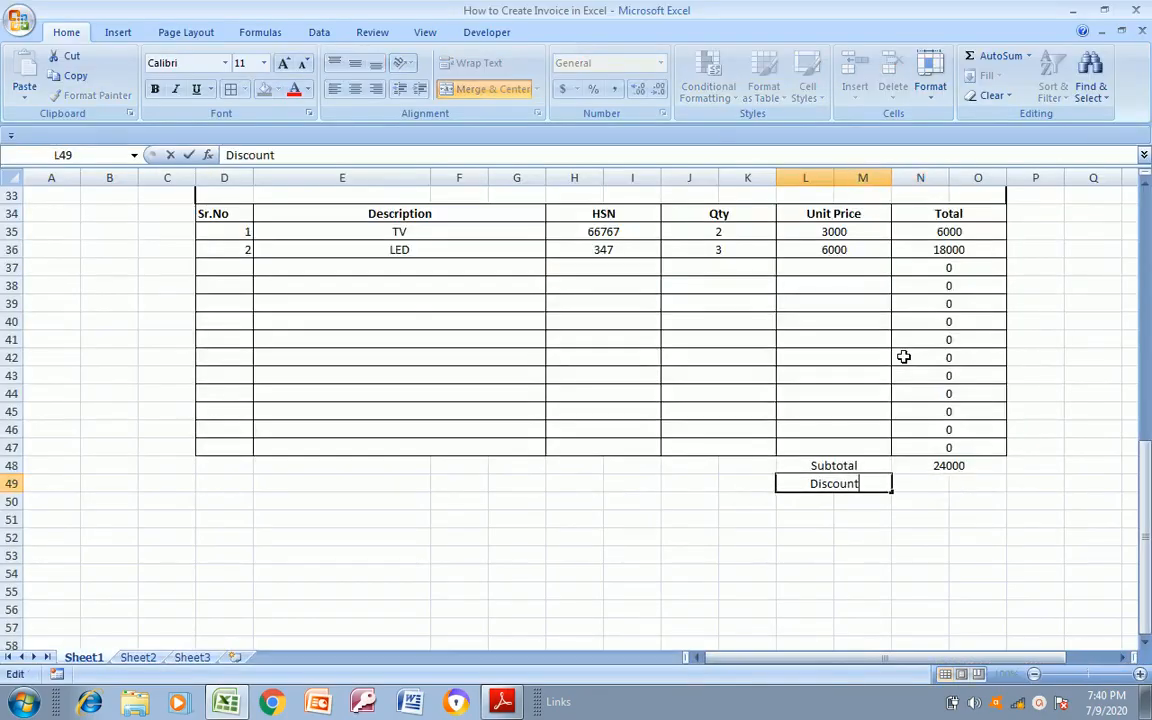
pyautogui.write('%%')
pyautogui.hotkey('ctrl', 'Return')
pyautogui.press('Right')
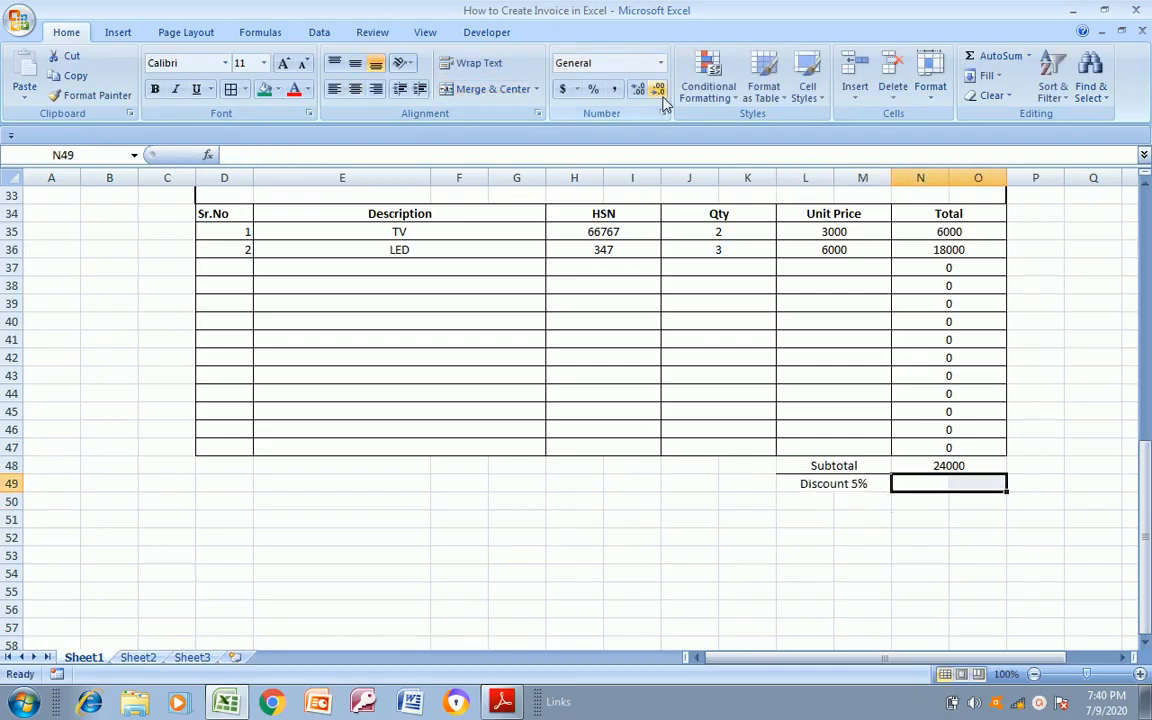
pyautogui.click(493, 91)
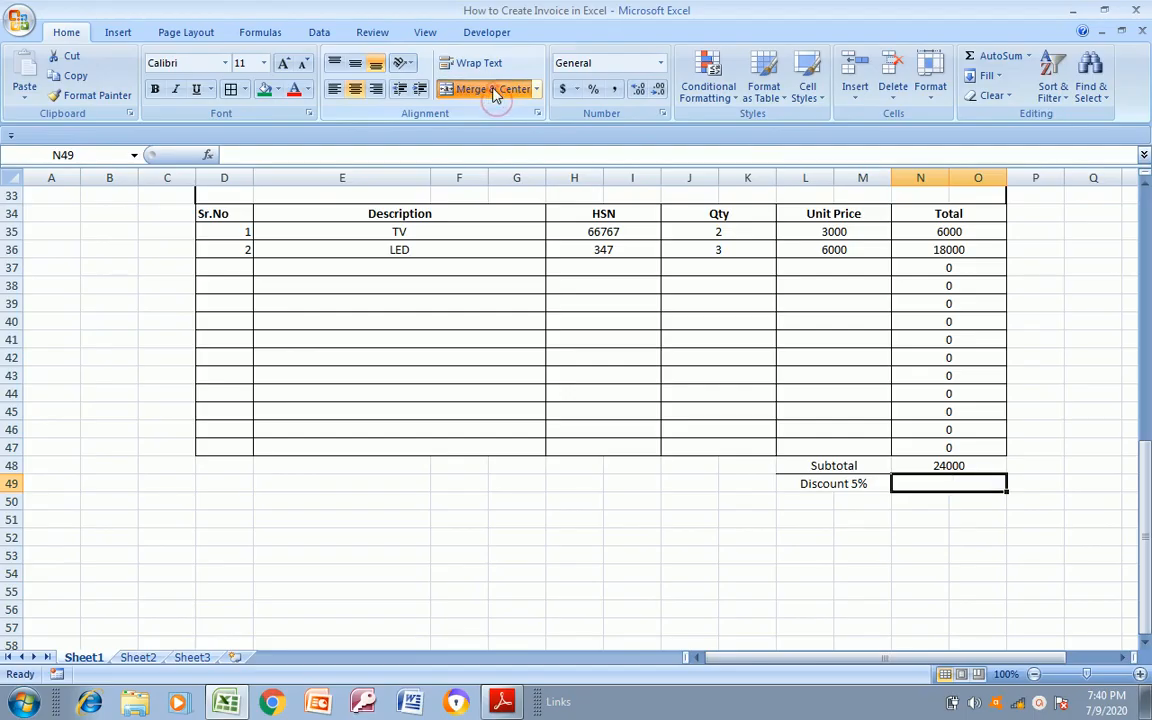
# Enter the label Taxable Value in L50, following the summary rows of Invoice Format.pdf, and merge and centre L50:M50
pyautogui.click(806, 518)
pyautogui.click(814, 507)
pyautogui.hotkey('alt', 'Tab')
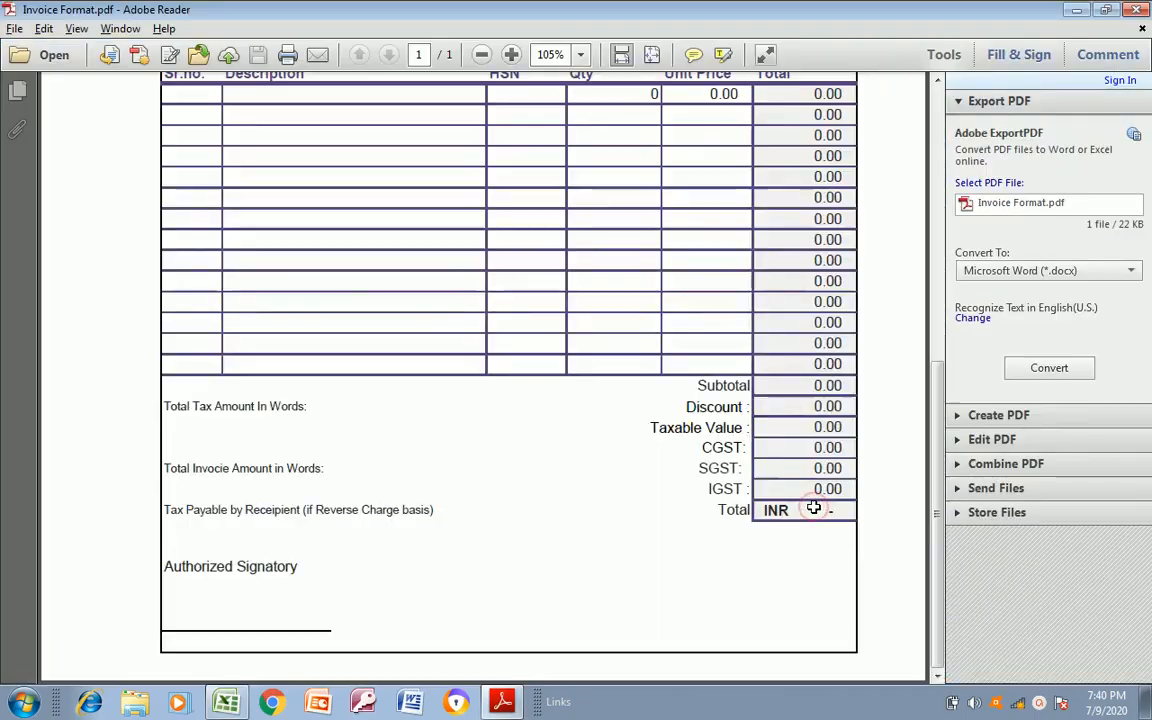
pyautogui.hotkey('alt', 'Tab')
pyautogui.write('T')
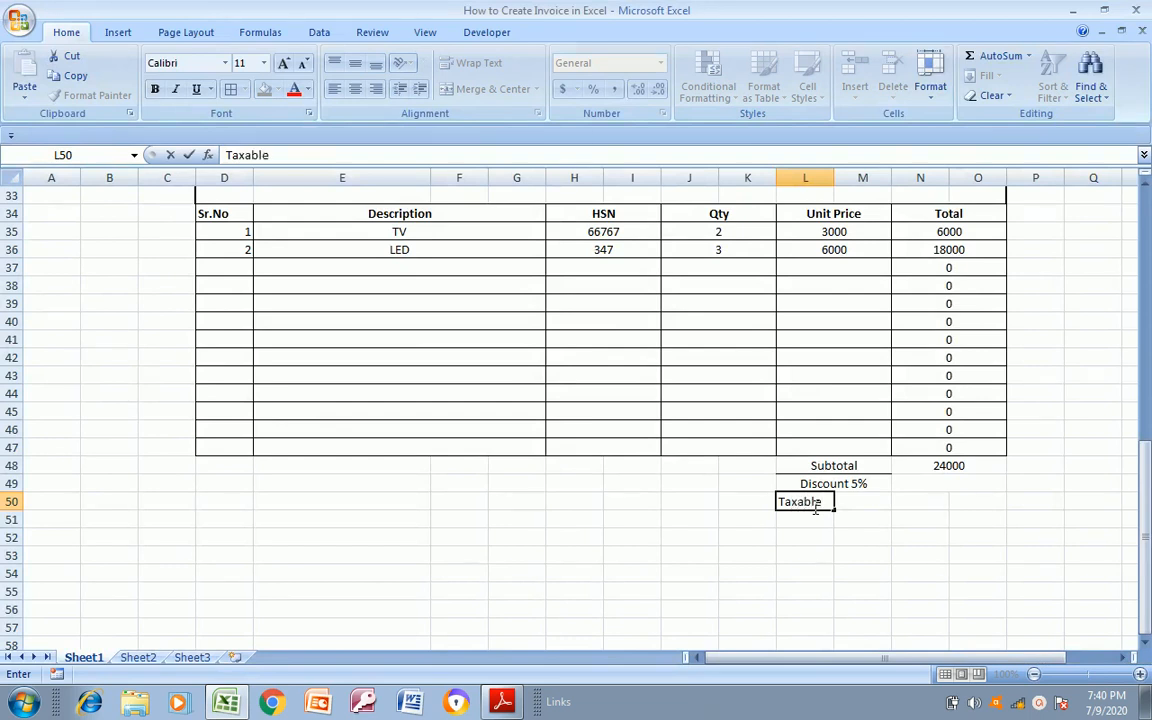
pyautogui.write('axable Value')
pyautogui.press('Return')
pyautogui.click(814, 507)
pyautogui.hotkey('shift', 'Right')
pyautogui.click(505, 90)
# Enter the label CGST in L51, following Invoice Format.pdf, and merge and centre L51:M51
pyautogui.click(820, 519)
pyautogui.hotkey('alt', 'Tab')
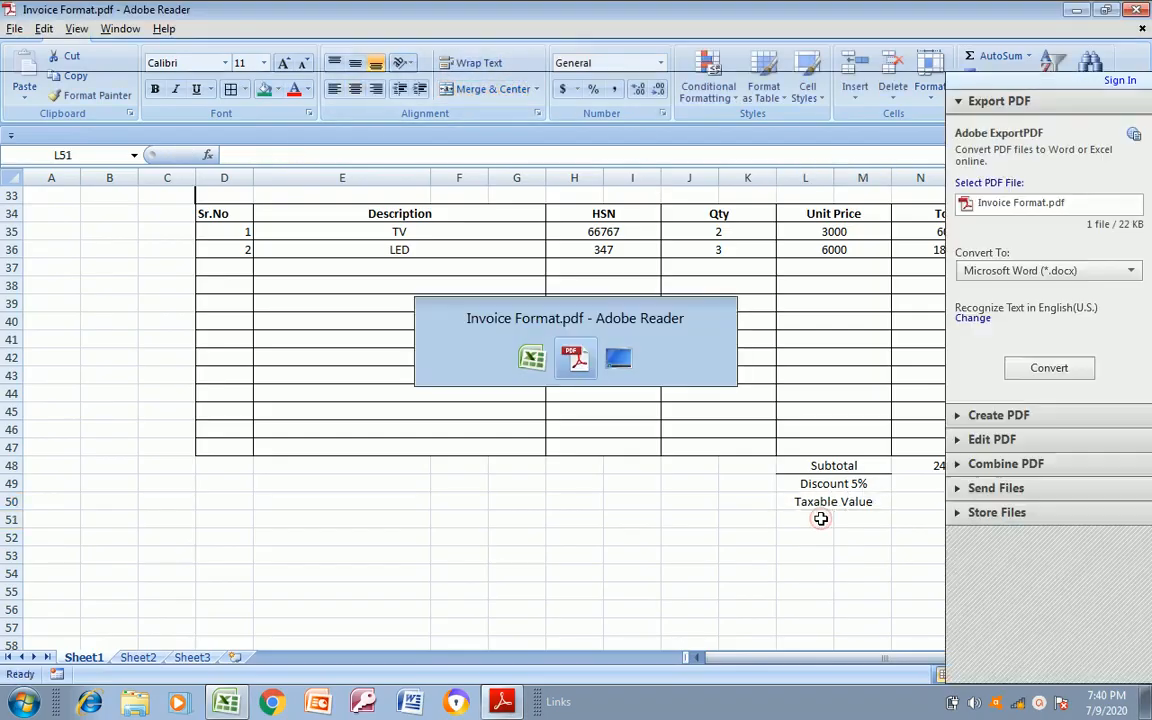
pyautogui.hotkey('alt', 'Tab')
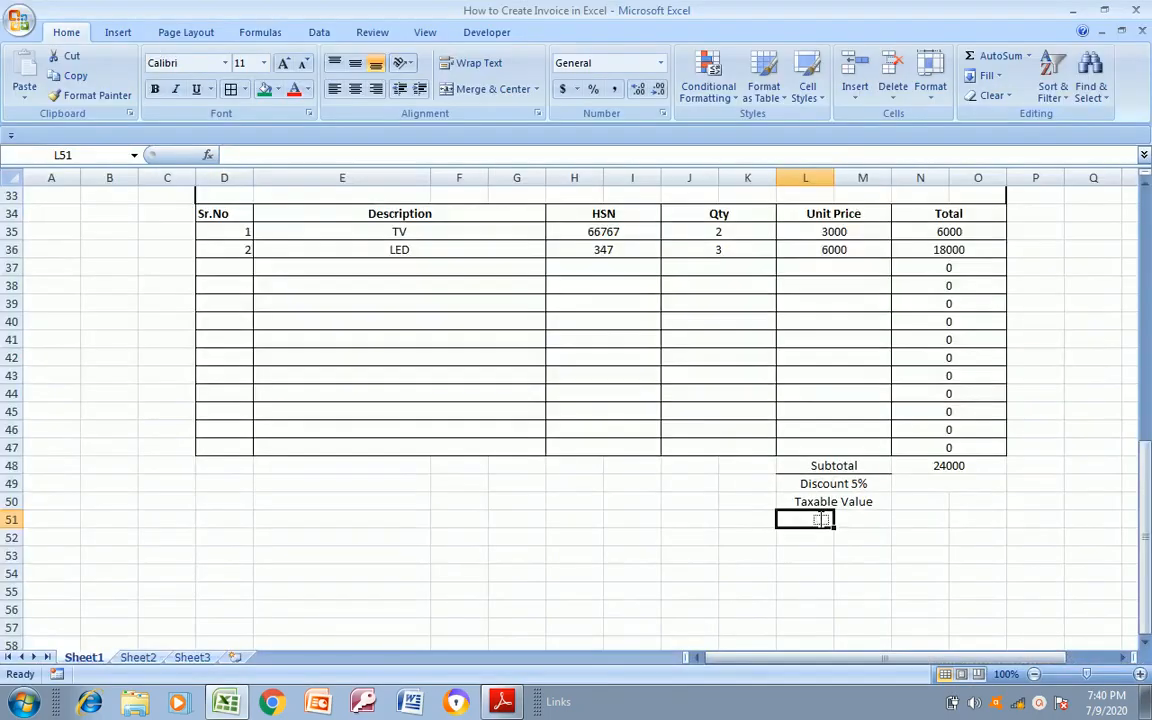
pyautogui.write('CGST')
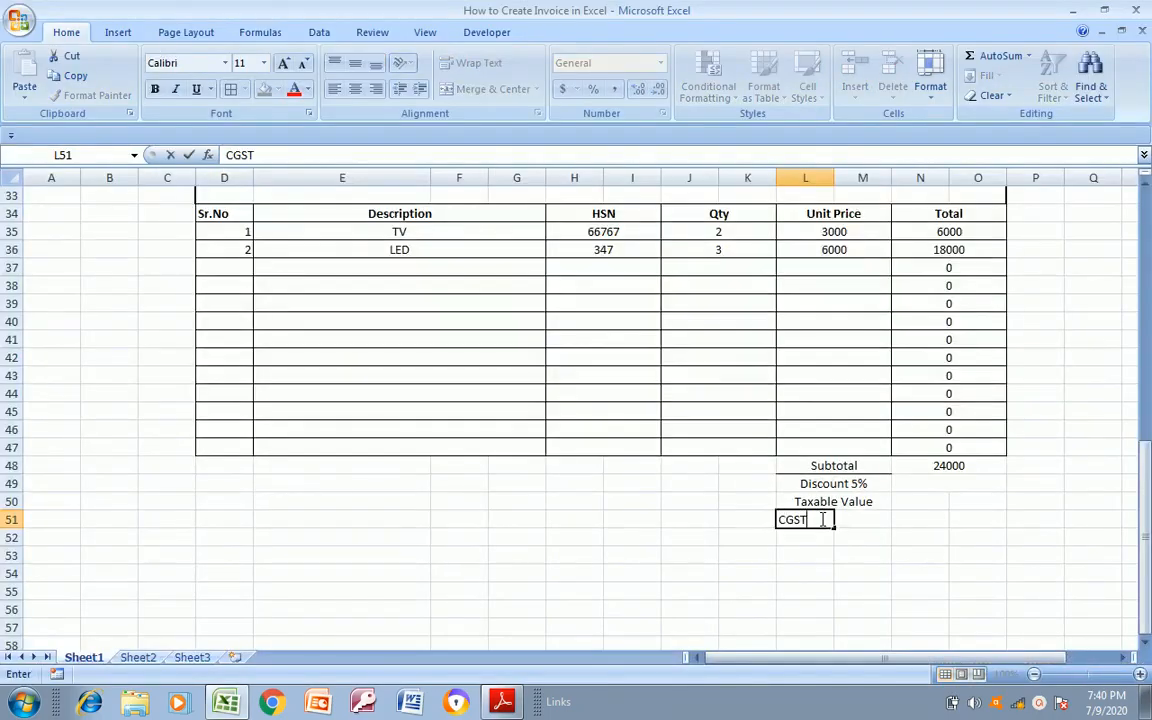
pyautogui.press('Return')
pyautogui.press('Up')
pyautogui.hotkey('shift', 'Right')
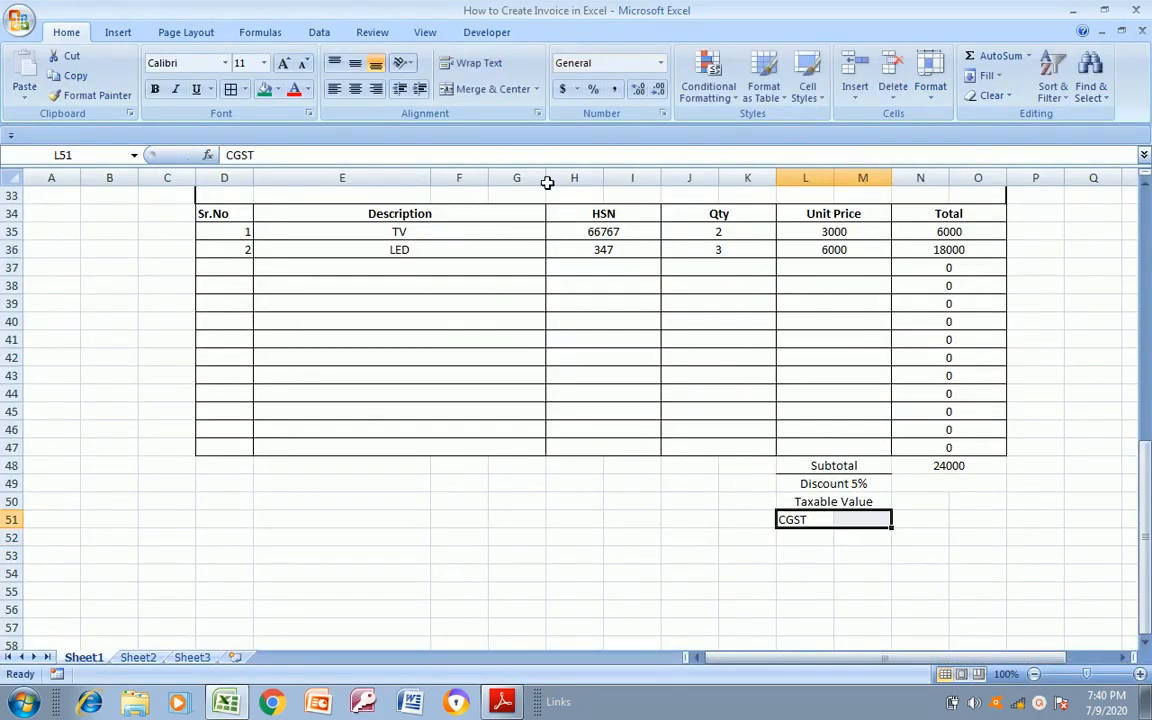
pyautogui.click(493, 89)
# Enter the label SGST in L52, following Invoice Format.pdf, and merge and centre L52:M52
pyautogui.click(795, 540)
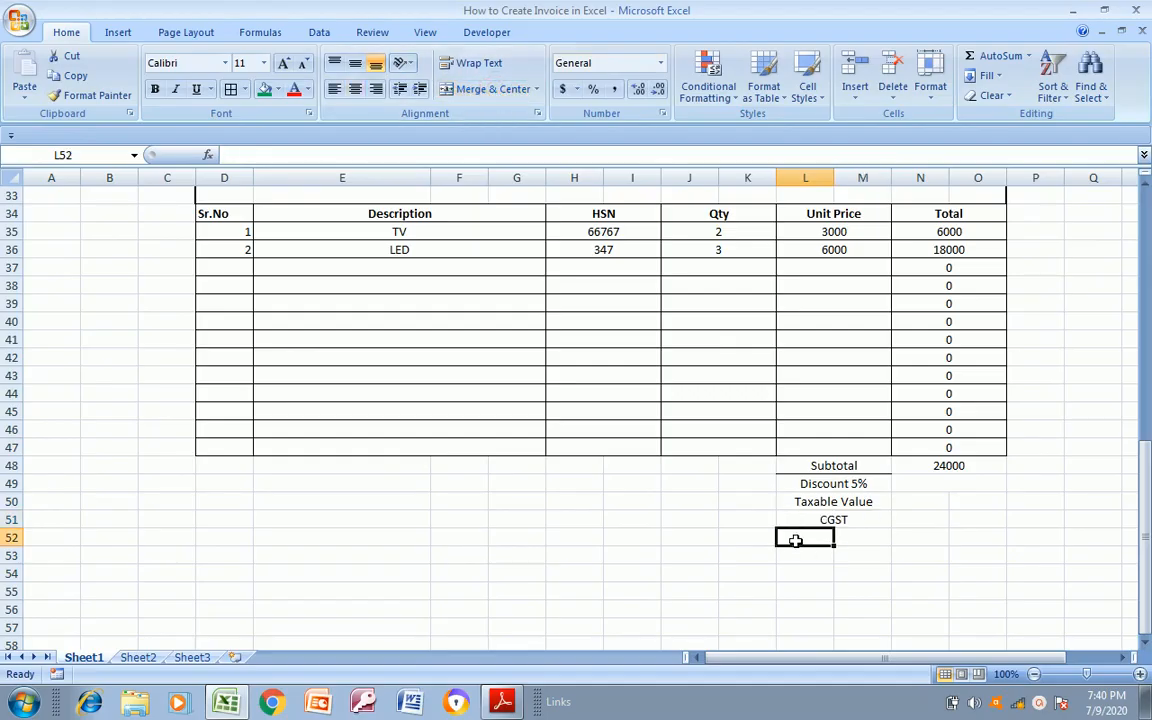
pyautogui.hotkey('alt', 'Tab')
pyautogui.hotkey('alt', 'Tab')
pyautogui.write('SGS')
pyautogui.press('Return')
pyautogui.press('Up')
pyautogui.hotkey('shift', 'Right')
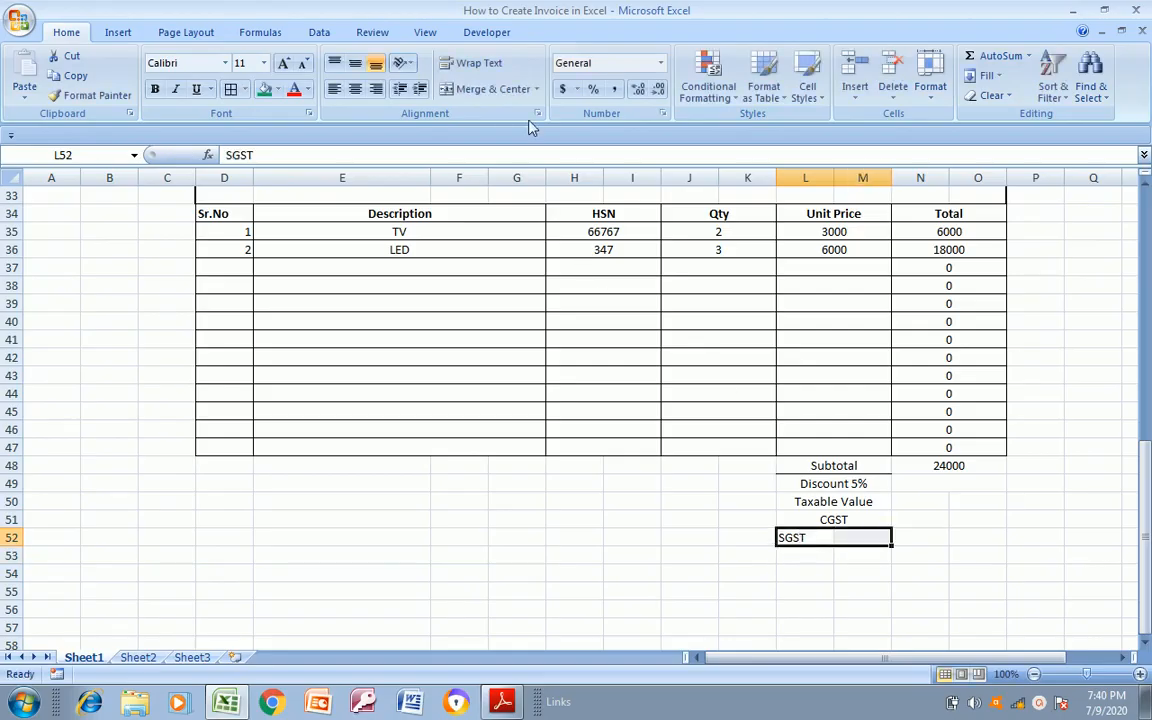
pyautogui.click(507, 89)
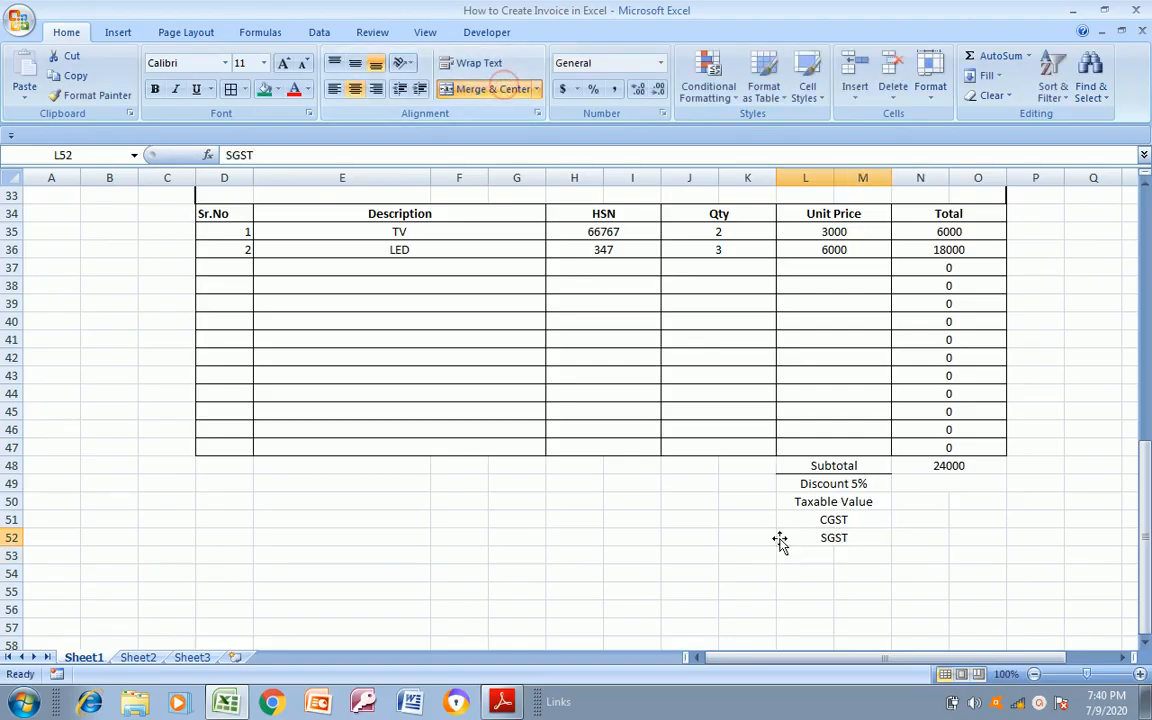
pyautogui.hotkey('alt', 'Tab')
pyautogui.hotkey('alt', 'Tab')
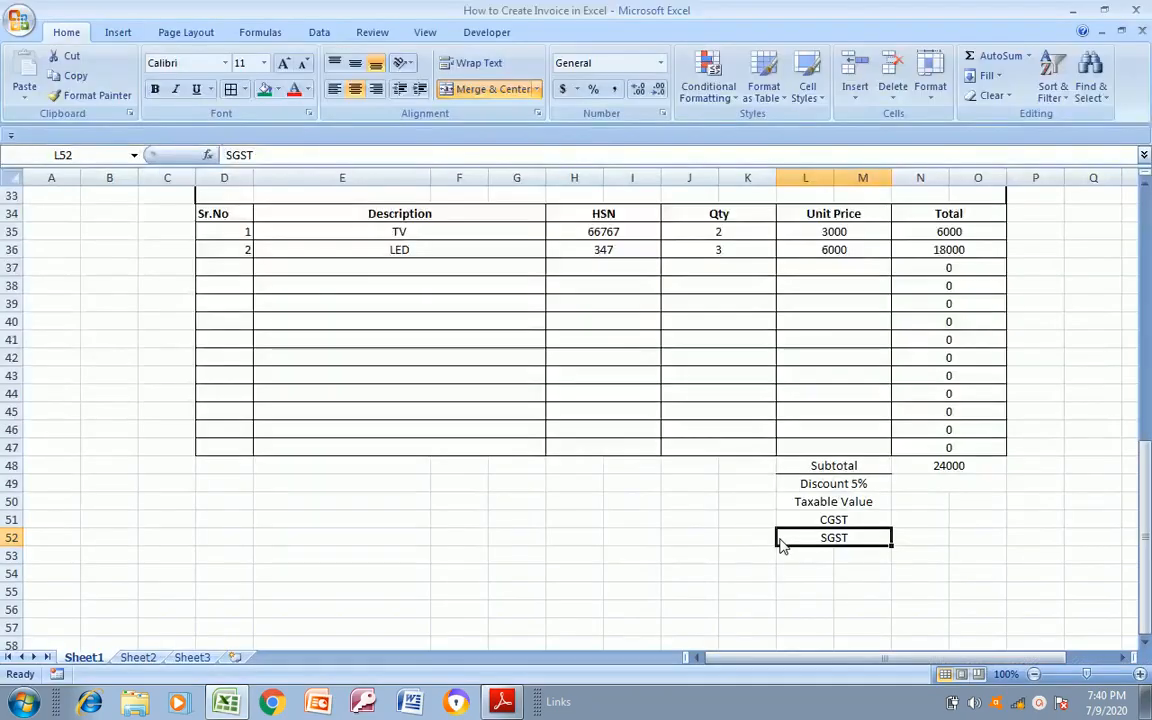
pyautogui.press('Return')
pyautogui.write('IGS')
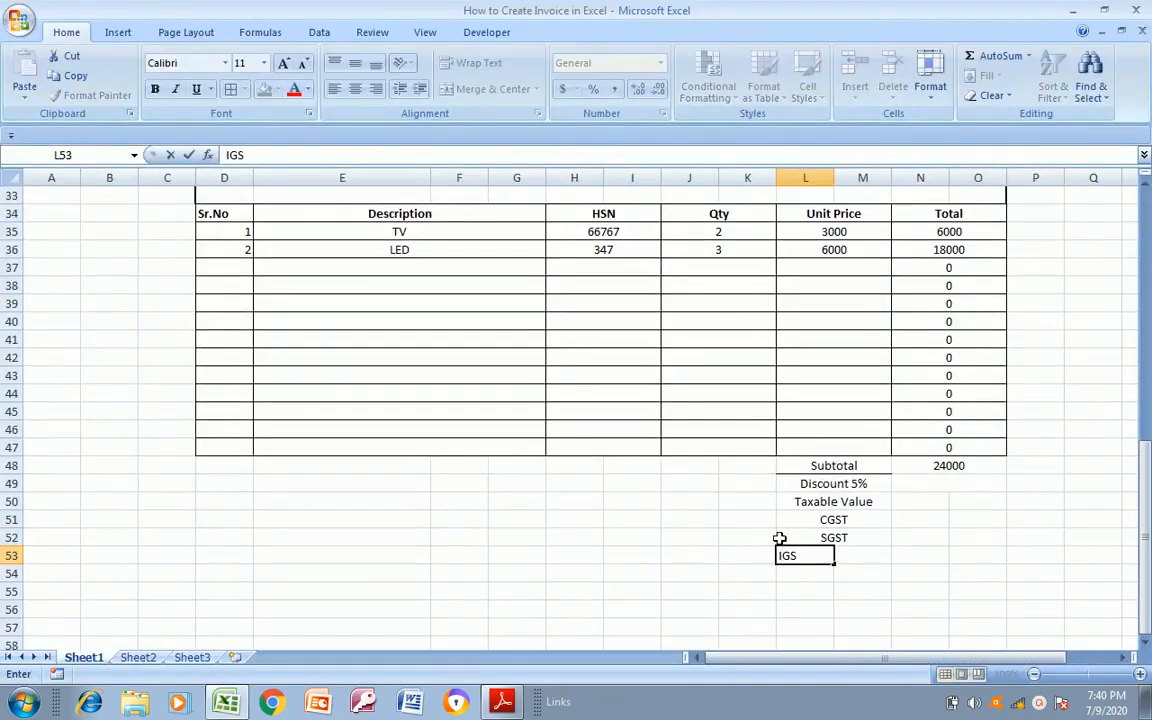
pyautogui.press('Escape')
pyautogui.press('Down')
pyautogui.press('Down')
pyautogui.press('Down')
pyautogui.press('Down')
pyautogui.press('Down')
pyautogui.press('Down')
pyautogui.press('Down')
pyautogui.press('Down')
pyautogui.press('Down')
pyautogui.press('Down')
pyautogui.press('Down')
pyautogui.press('Down')
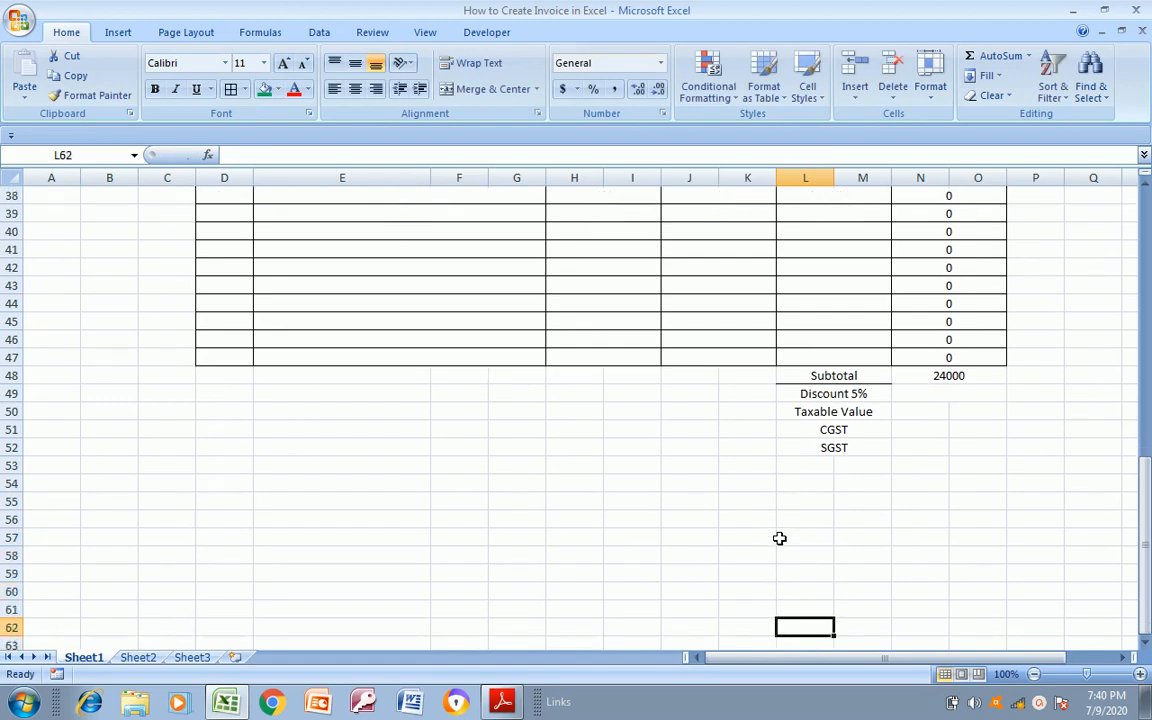
pyautogui.press('Up')
pyautogui.press('Up')
pyautogui.press('Up')
pyautogui.press('Up')
pyautogui.press('Up')
pyautogui.press('Up')
pyautogui.press('Up')
pyautogui.press('Up')
pyautogui.press('Up')
pyautogui.press('Up')
pyautogui.press('Up')
pyautogui.press('Up')
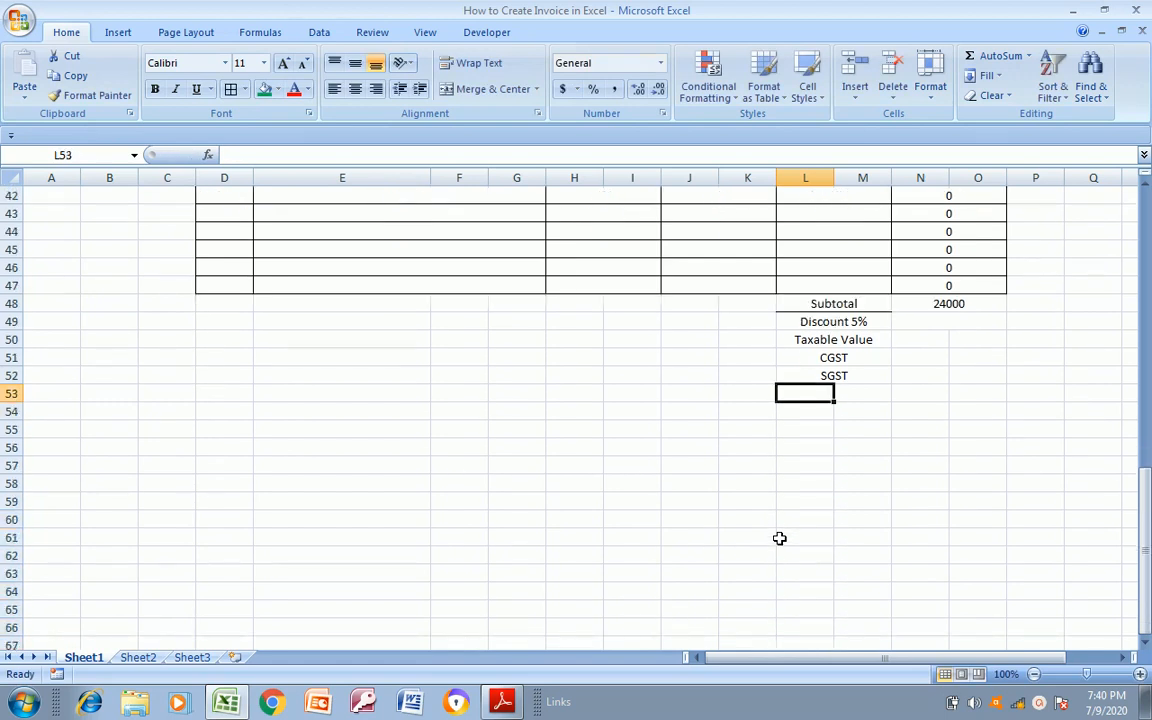
# Enter the label IGST in L53 and merge and centre L53:M53
pyautogui.write('IGST')
pyautogui.press('Return')
pyautogui.press('Up')
pyautogui.hotkey('shift', 'Right')
pyautogui.click(490, 89)
# Check the last summary row of Invoice Format.pdf, enter the label Total in L54, and merge and centre L54:M54
pyautogui.hotkey('alt', 'Tab')
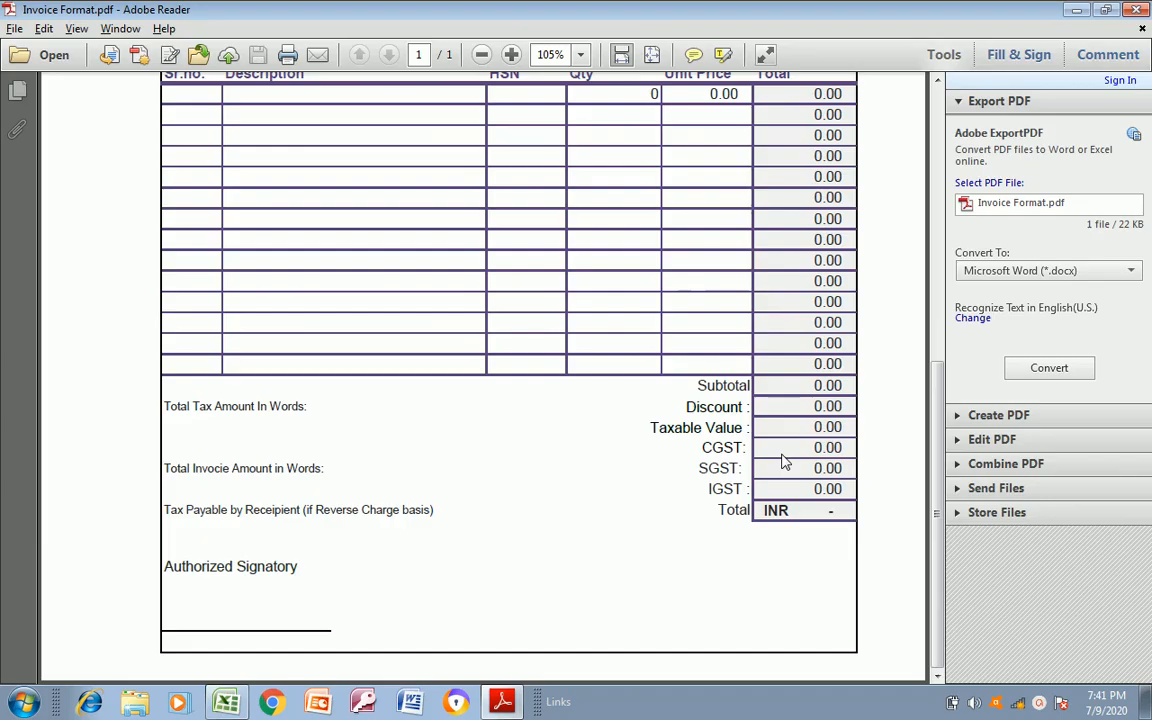
pyautogui.hotkey('alt', 'Tab')
pyautogui.press('Down')
pyautogui.write('Tot')
pyautogui.press('Return')
pyautogui.press('Up')
pyautogui.hotkey('shift', 'Right')
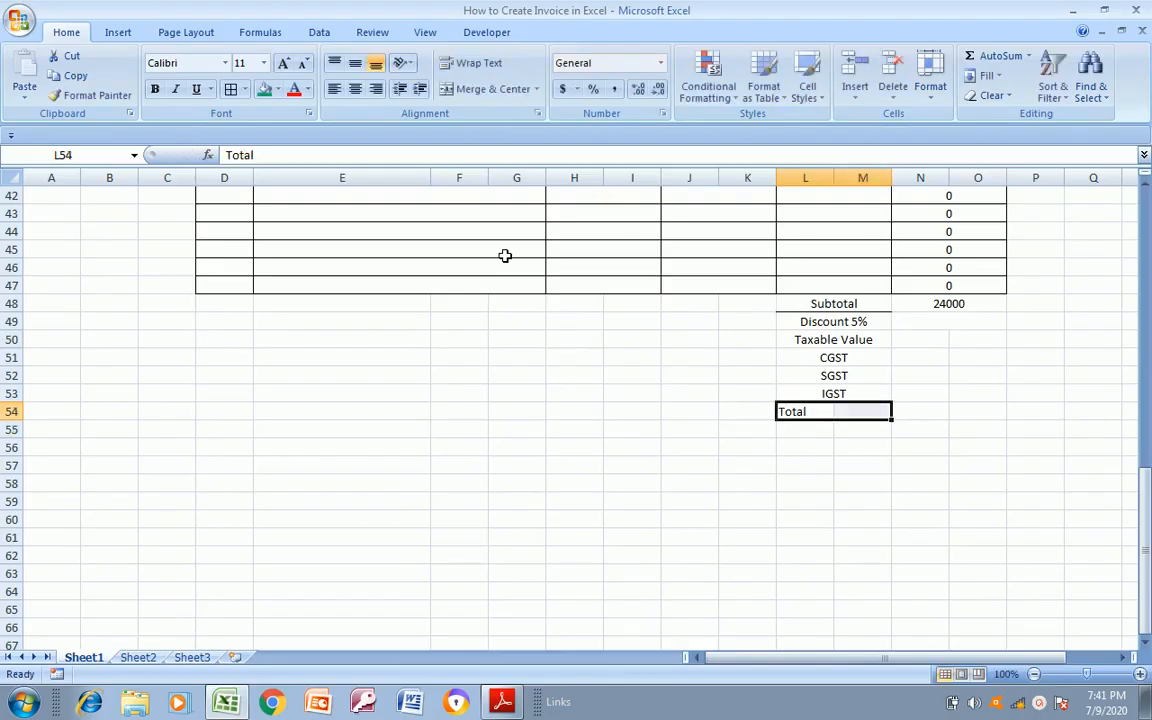
pyautogui.click(493, 89)
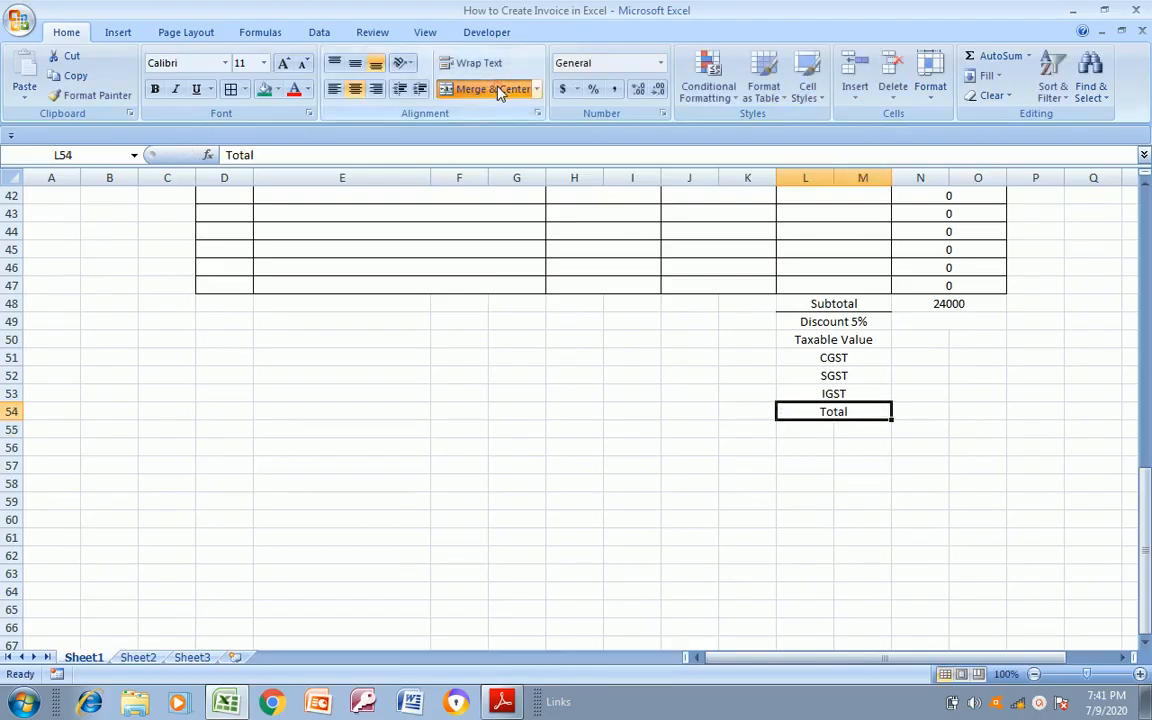
# Compare the summary rows with Invoice Format.pdf and look over the item totals above the discount amount cell N49
pyautogui.click(938, 323)
pyautogui.press('Up')
pyautogui.press('Down')
pyautogui.hotkey('alt', 'Tab')
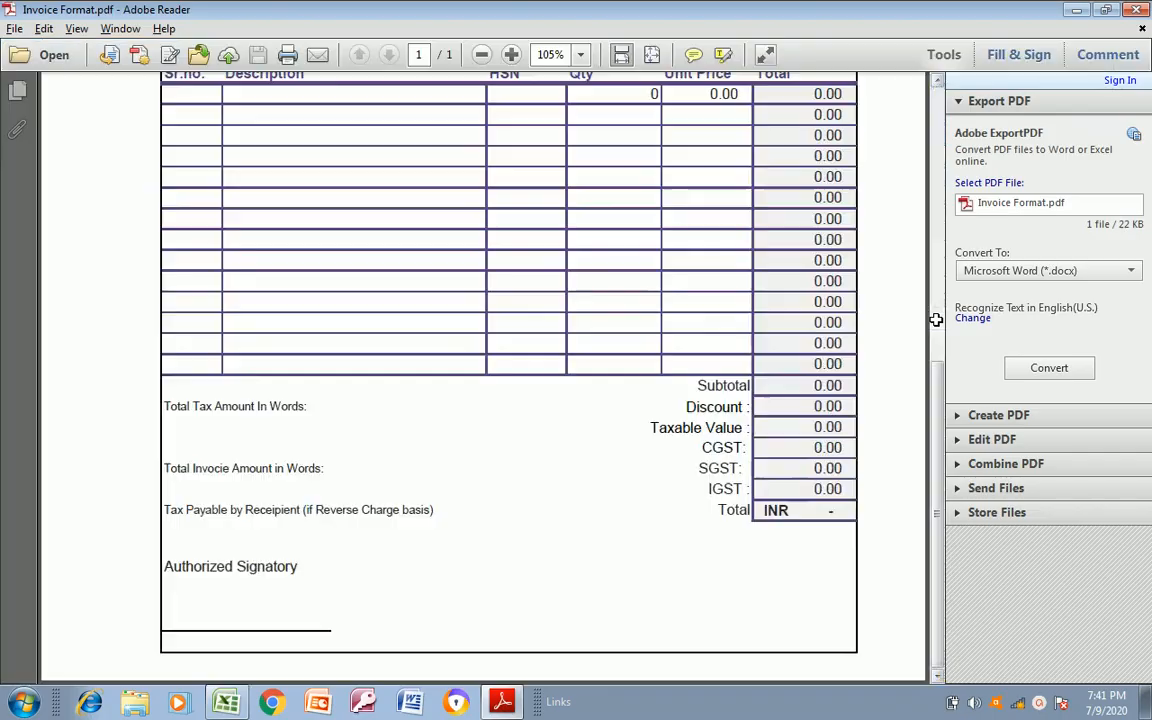
pyautogui.hotkey('alt', 'Tab')
pyautogui.press('Up')
pyautogui.press('Up')
pyautogui.press('Up')
pyautogui.press('Up')
pyautogui.press('Up')
pyautogui.press('Up')
pyautogui.press('Up')
pyautogui.press('Up')
pyautogui.press('Up')
pyautogui.press('Up')
pyautogui.press('Up')
pyautogui.press('Up')
pyautogui.press('Down')
pyautogui.press('Down')
pyautogui.press('Down')
pyautogui.press('Down')
pyautogui.press('Down')
pyautogui.press('Down')
pyautogui.press('Down')
pyautogui.press('Down')
pyautogui.press('Down')
pyautogui.press('Down')
pyautogui.press('Down')
pyautogui.press('Down')
pyautogui.press('Left')
pyautogui.press('Right')
pyautogui.press('Up')
pyautogui.press('Down')
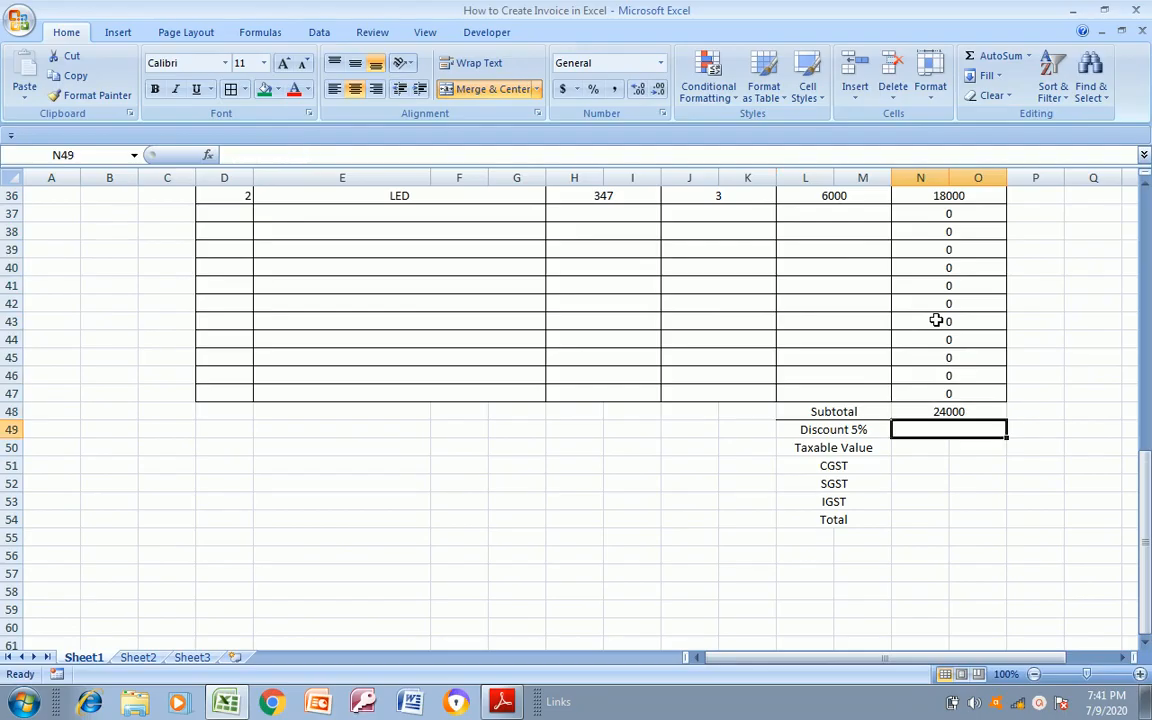
# Try to calculate the discount in N49 with the formula =N48:O49*5%
pyautogui.write('=')
pyautogui.press('Up')
pyautogui.hotkey('shift', 'Down')
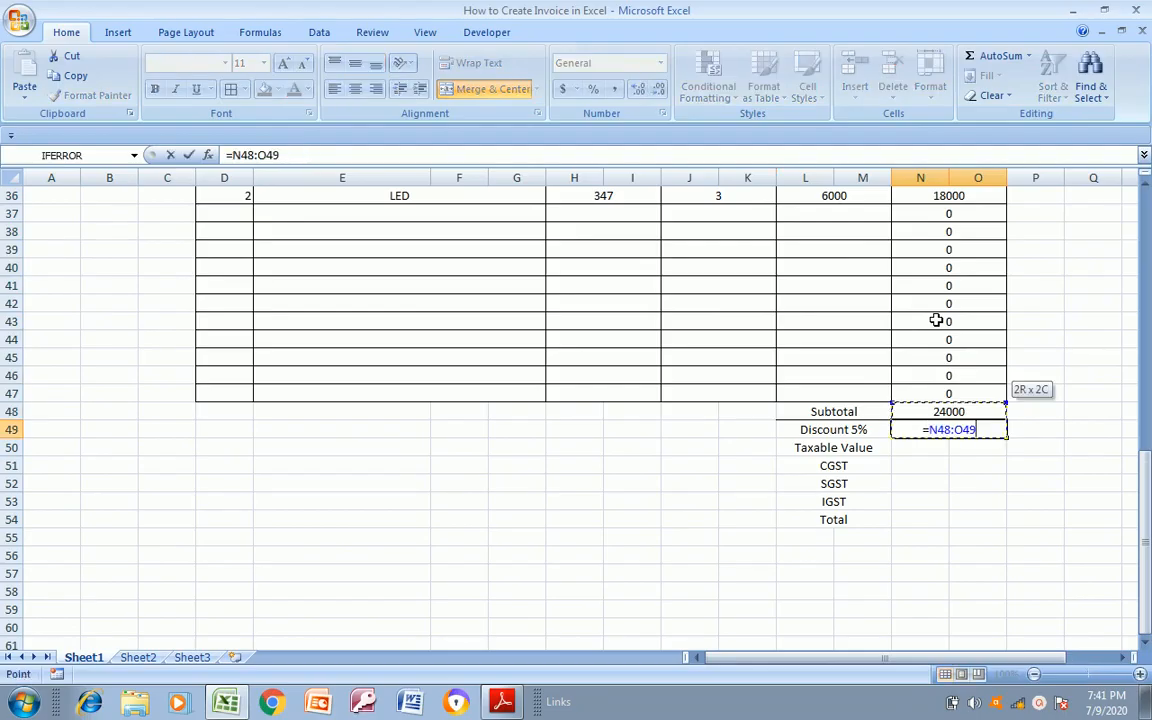
pyautogui.write('*5')
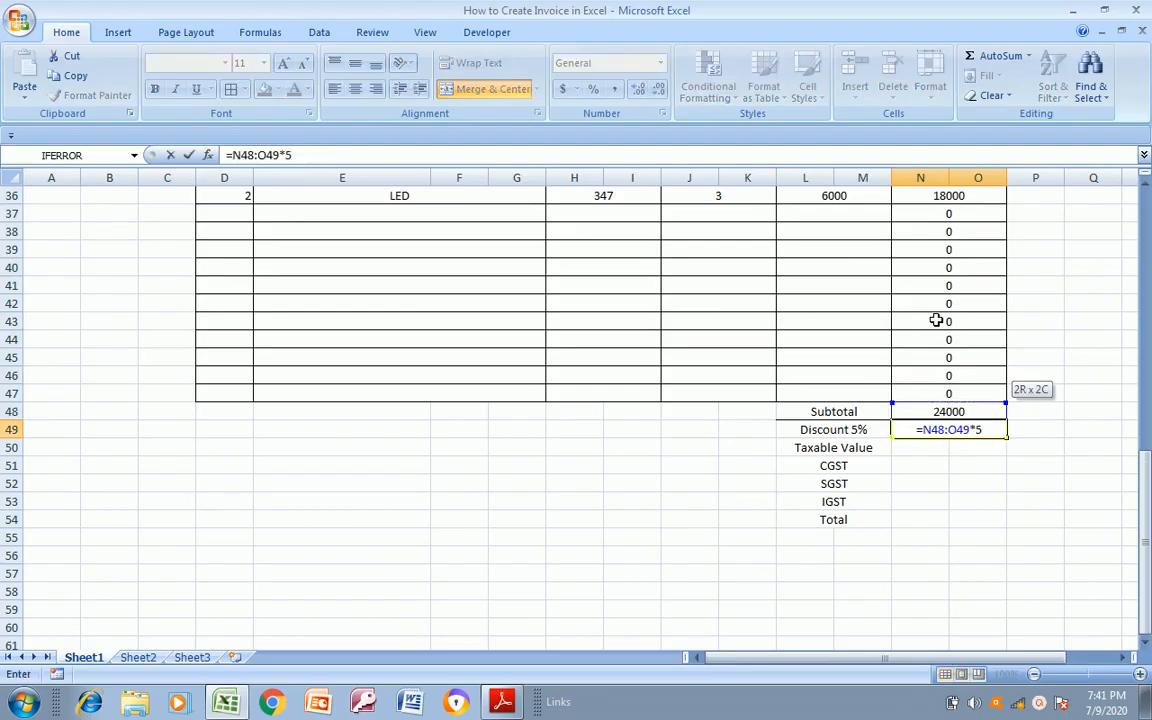
pyautogui.write('%')
pyautogui.press('Return')
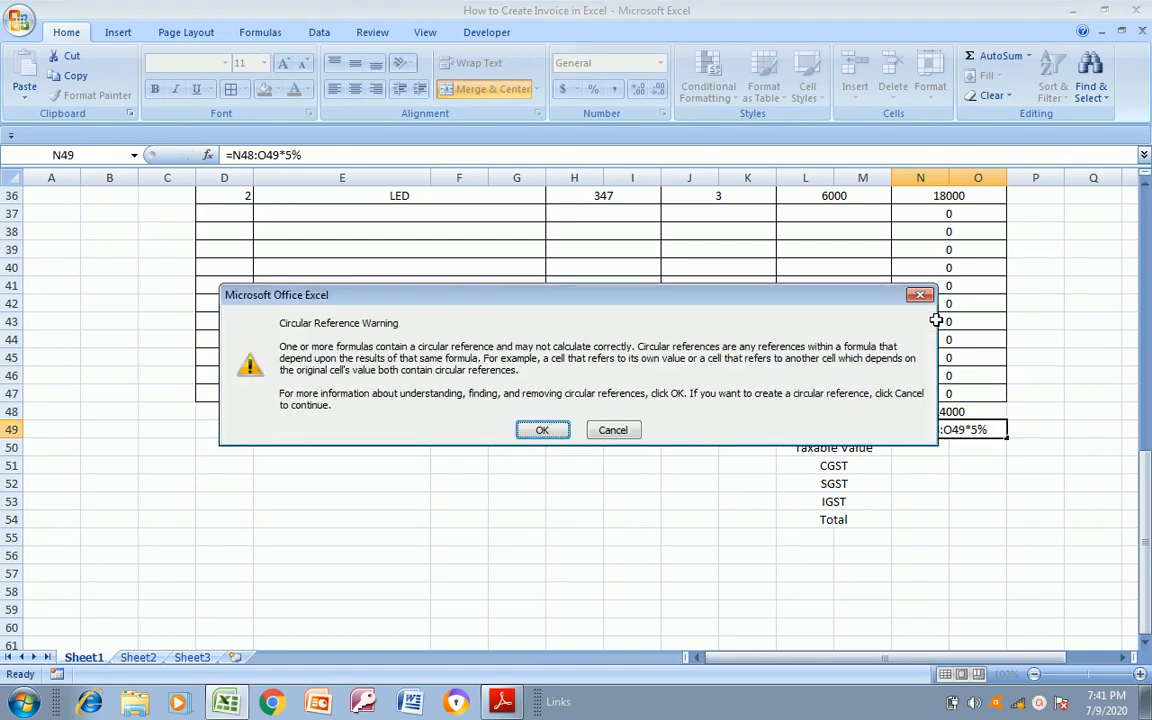
pyautogui.press('Return')
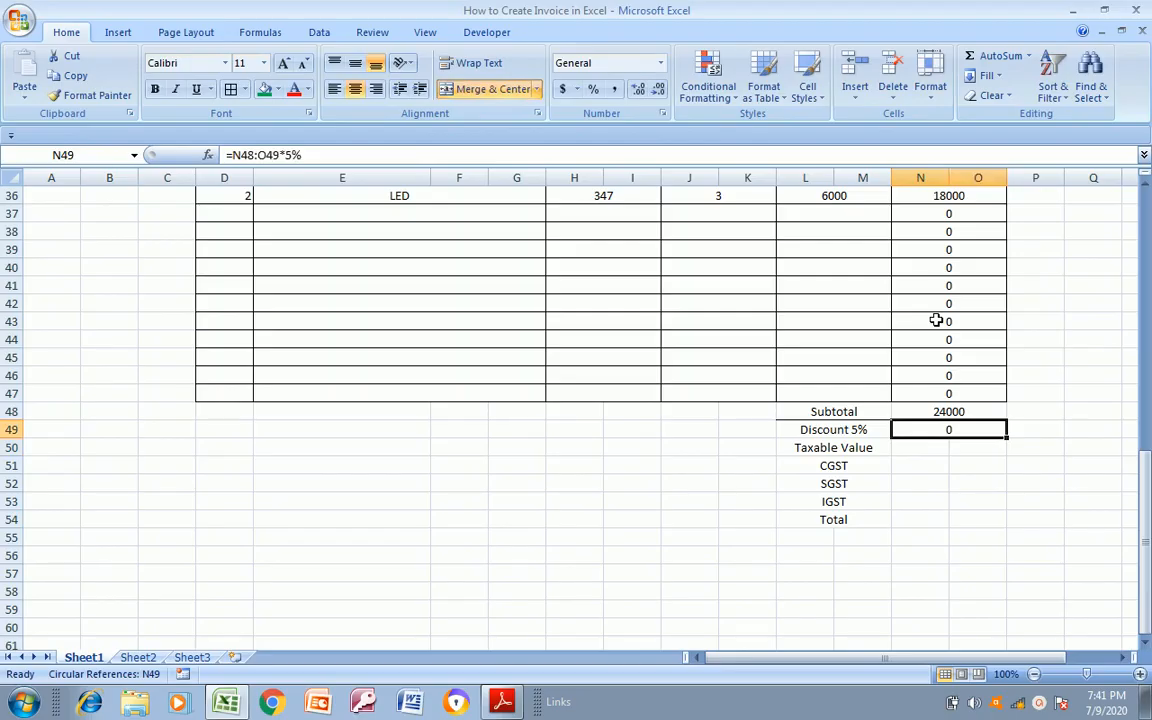
# Calculate the 5% discount on the subtotal in N49 with the formula =N48*5%
pyautogui.write('=')
pyautogui.press('Up')
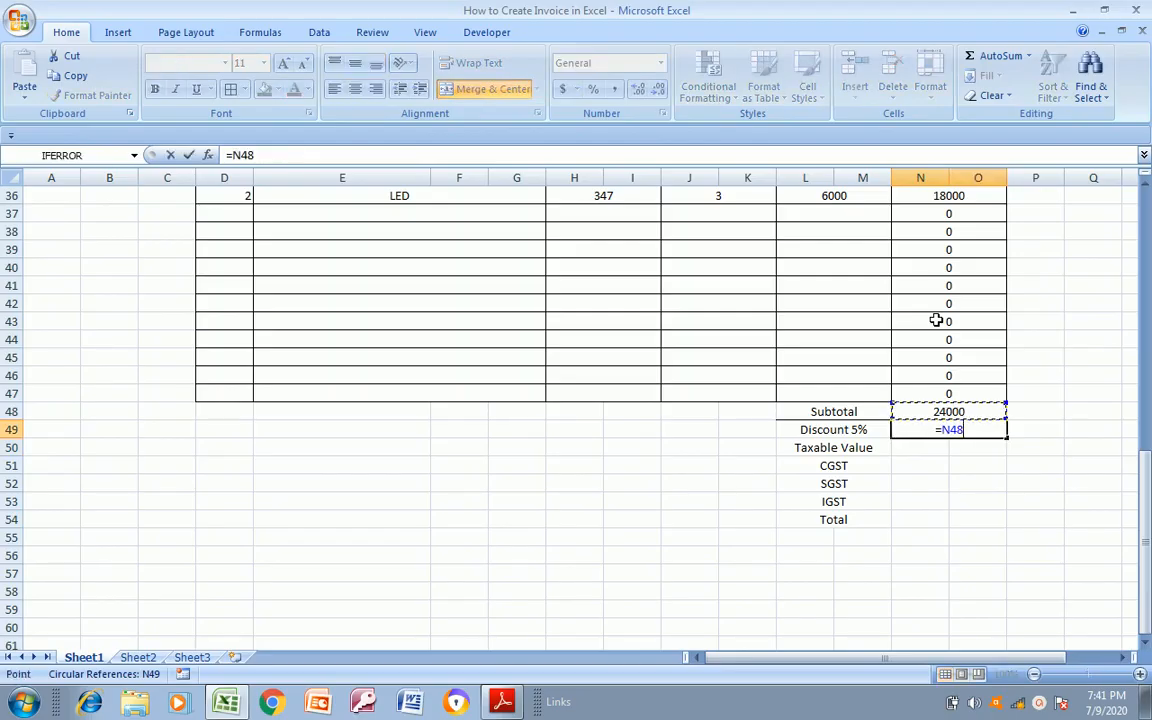
pyautogui.write('*')
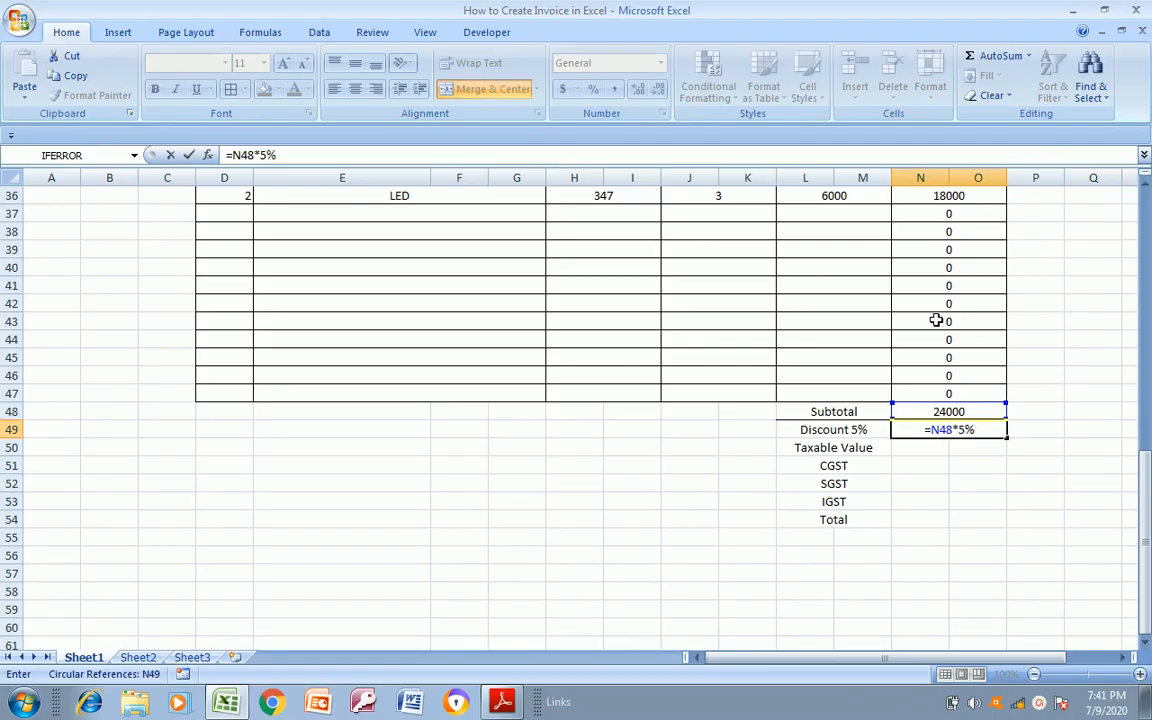
pyautogui.press('Return')
pyautogui.press('Up')
pyautogui.press('Down')
pyautogui.press('Up')
pyautogui.press('Down')
pyautogui.press('Right')
pyautogui.press('Left')
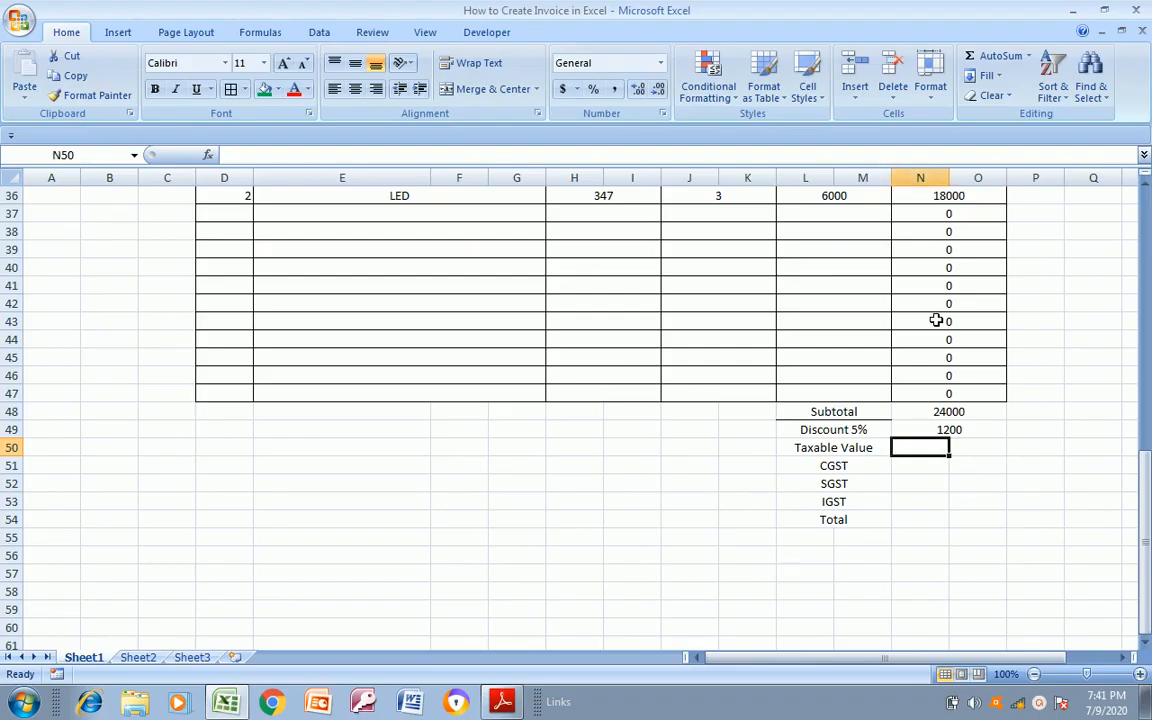
# Merge and centre N50:O50 for the taxable value amount
pyautogui.press('Up')
pyautogui.press('Up')
pyautogui.press('Down')
pyautogui.press('Down')
pyautogui.press('Right')
pyautogui.press('Left')
pyautogui.hotkey('shift', 'Right')
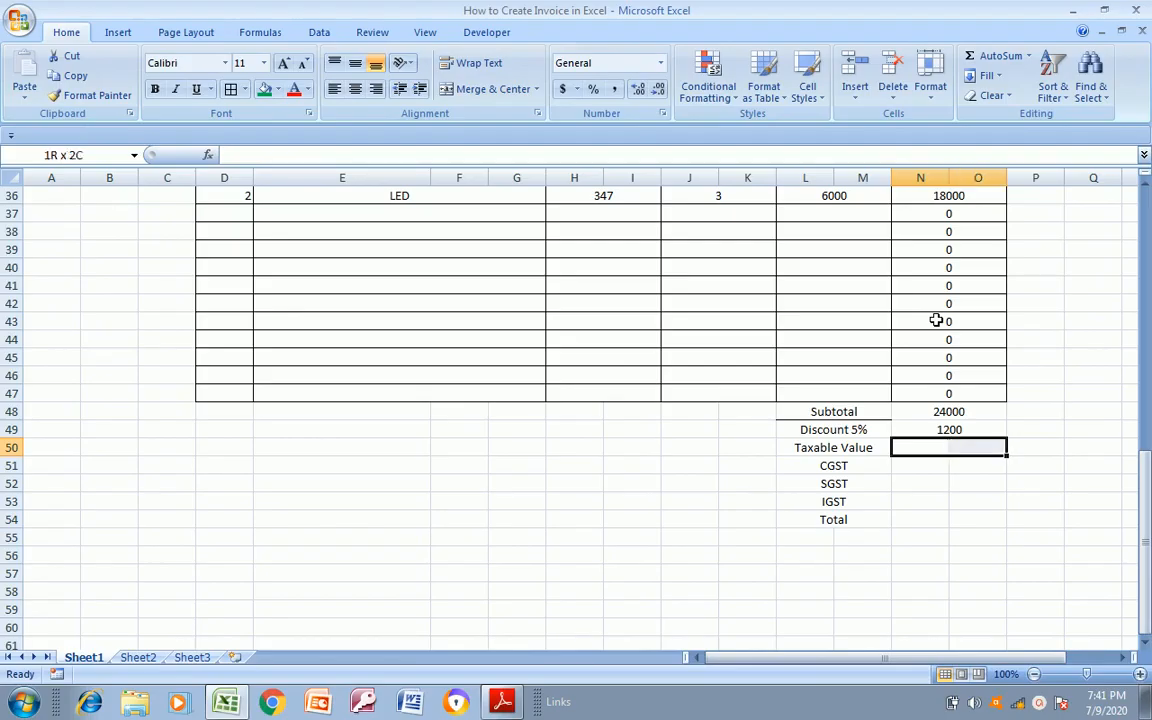
pyautogui.click(482, 89)
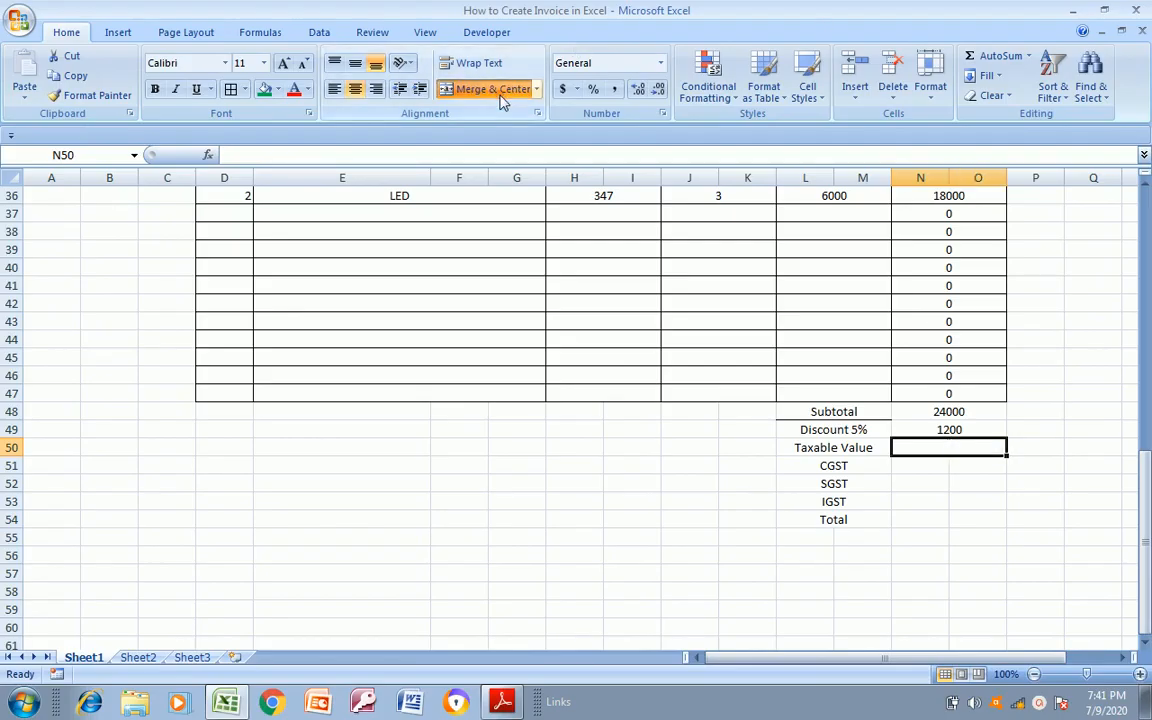
# Calculate the taxable value in N50 by subtracting the discount from the subtotal with =N48-N49
pyautogui.click(974, 476)
pyautogui.press('Up')
pyautogui.press('Up')
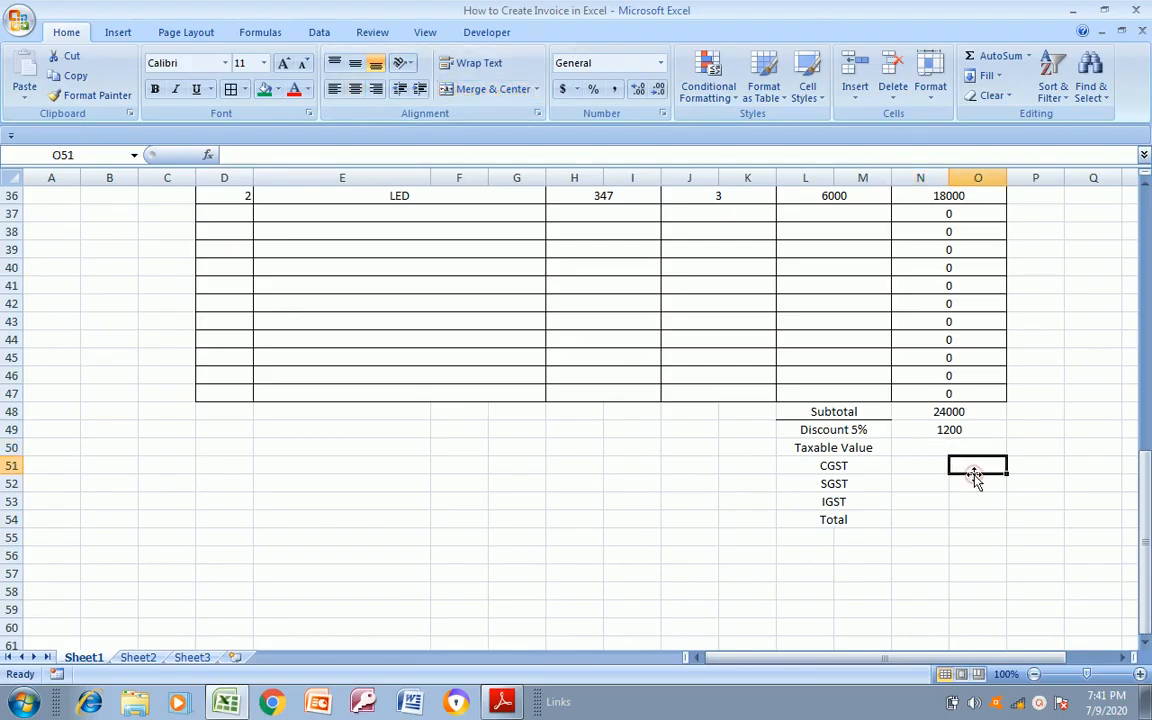
pyautogui.write('=N48')
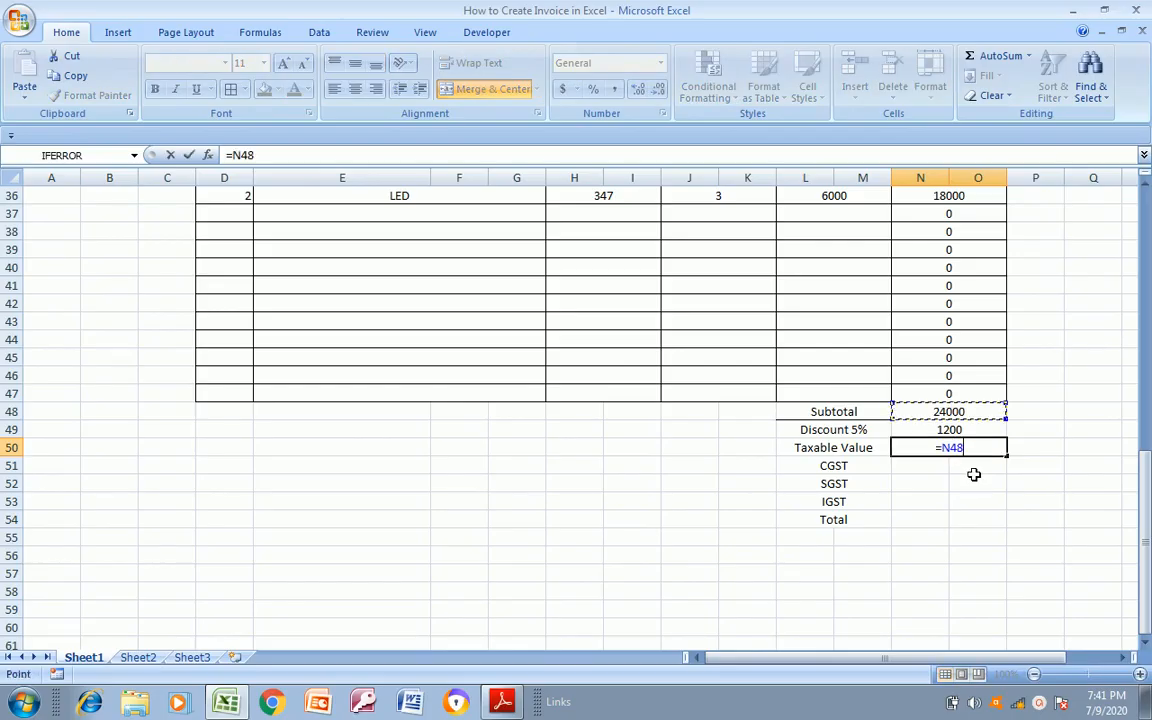
pyautogui.write('-N49')
pyautogui.click(974, 475)
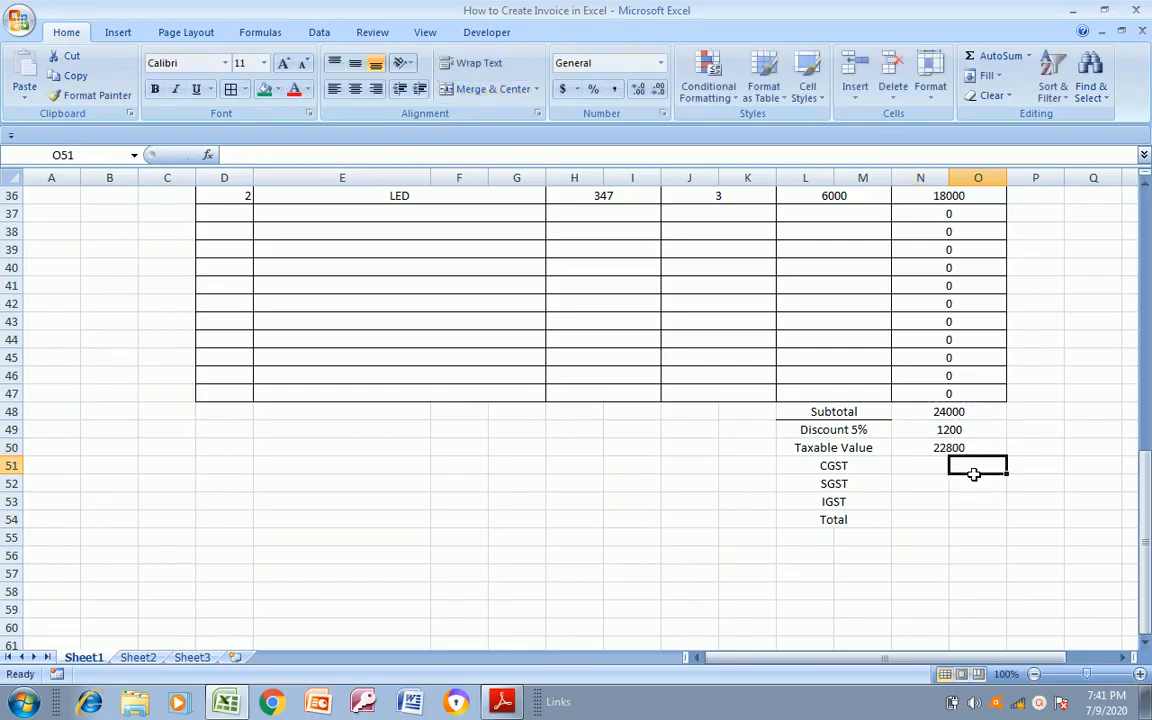
# Extend the CGST label in L51 to read CGST 18%
pyautogui.press('Up')
pyautogui.press('Down')
pyautogui.press('Right')
pyautogui.press('Left')
pyautogui.press('Left')
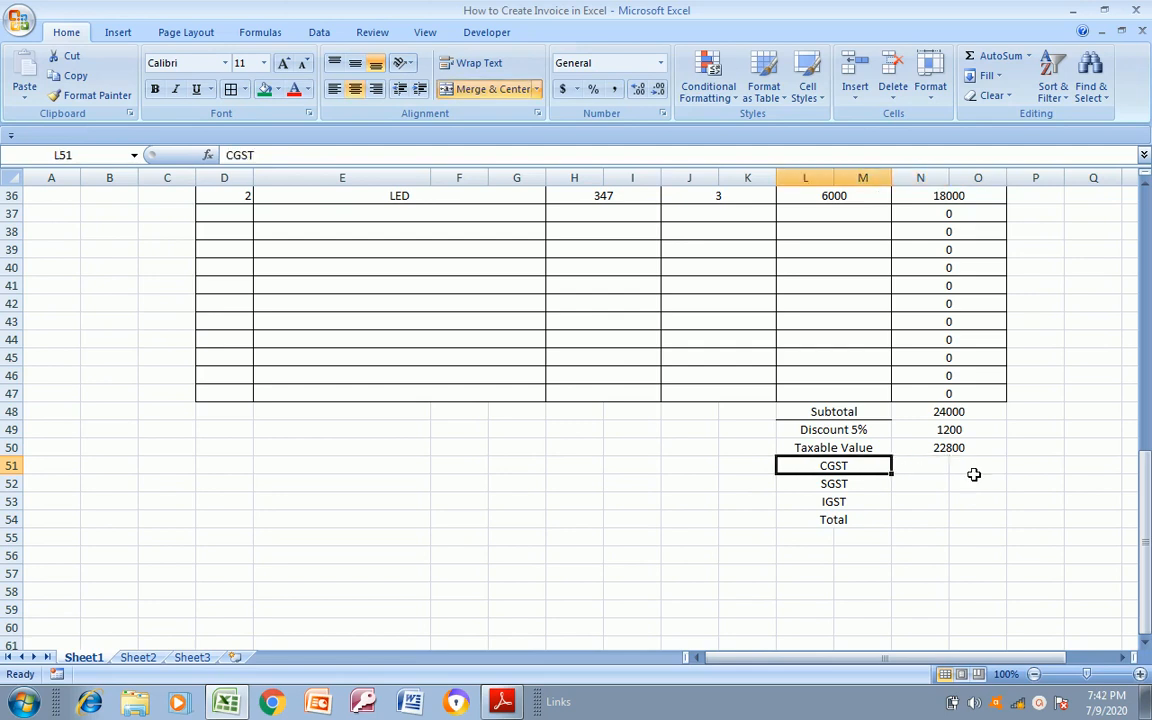
pyautogui.press('F2')
pyautogui.write('18%')
pyautogui.press('Return')
pyautogui.press('Up')
# Merge and centre the amount cells N51:O51, N52:O52, N53:O53 and N54:O54, each row separately
pyautogui.press('Right')
pyautogui.keyDown('shift'); pyautogui.click(973, 474); pyautogui.keyUp('shift')
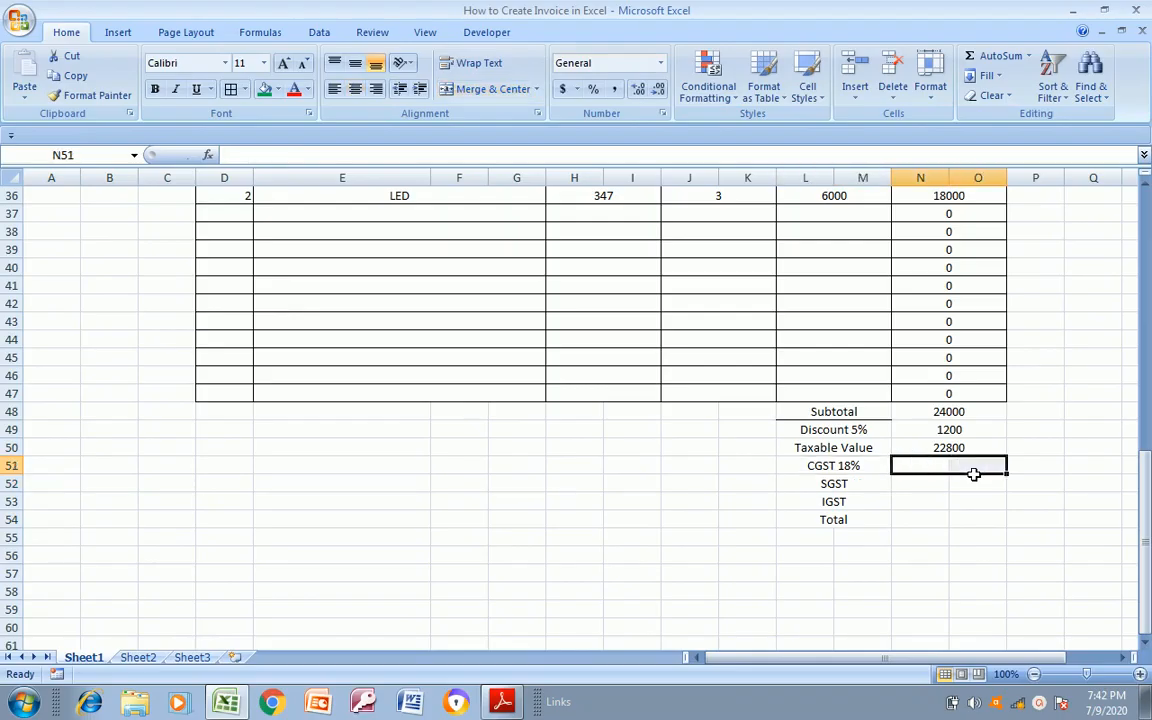
pyautogui.click(505, 88)
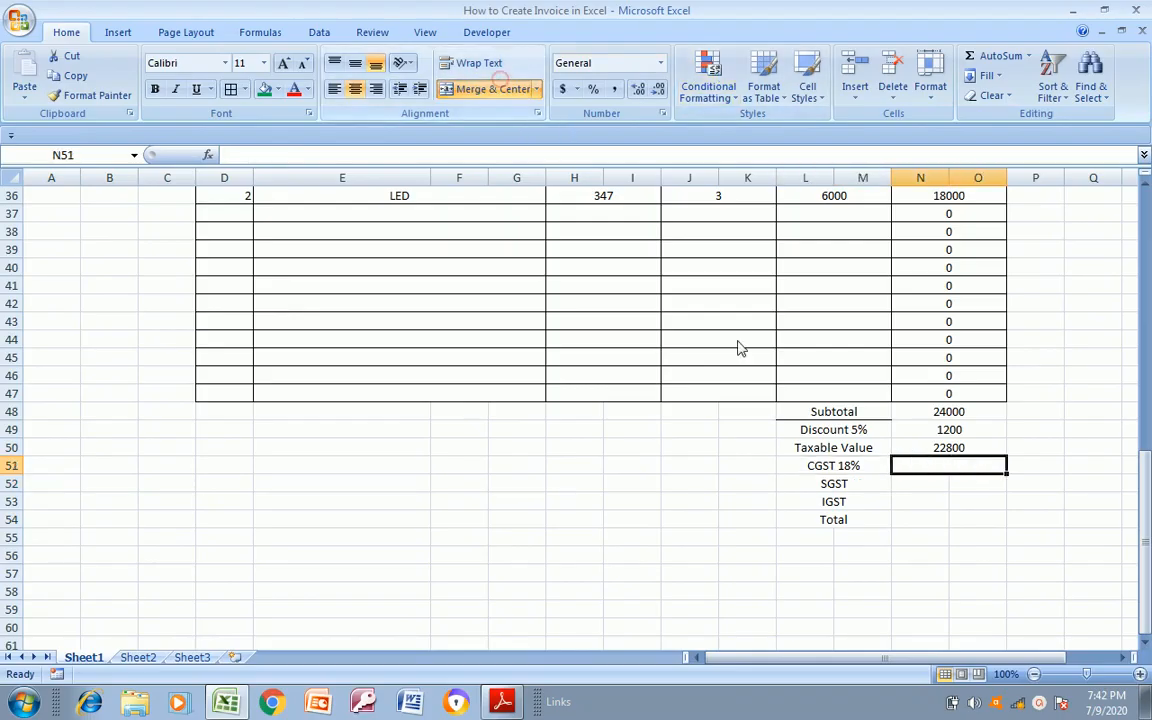
pyautogui.click(900, 482)
pyautogui.hotkey('shift', 'Right')
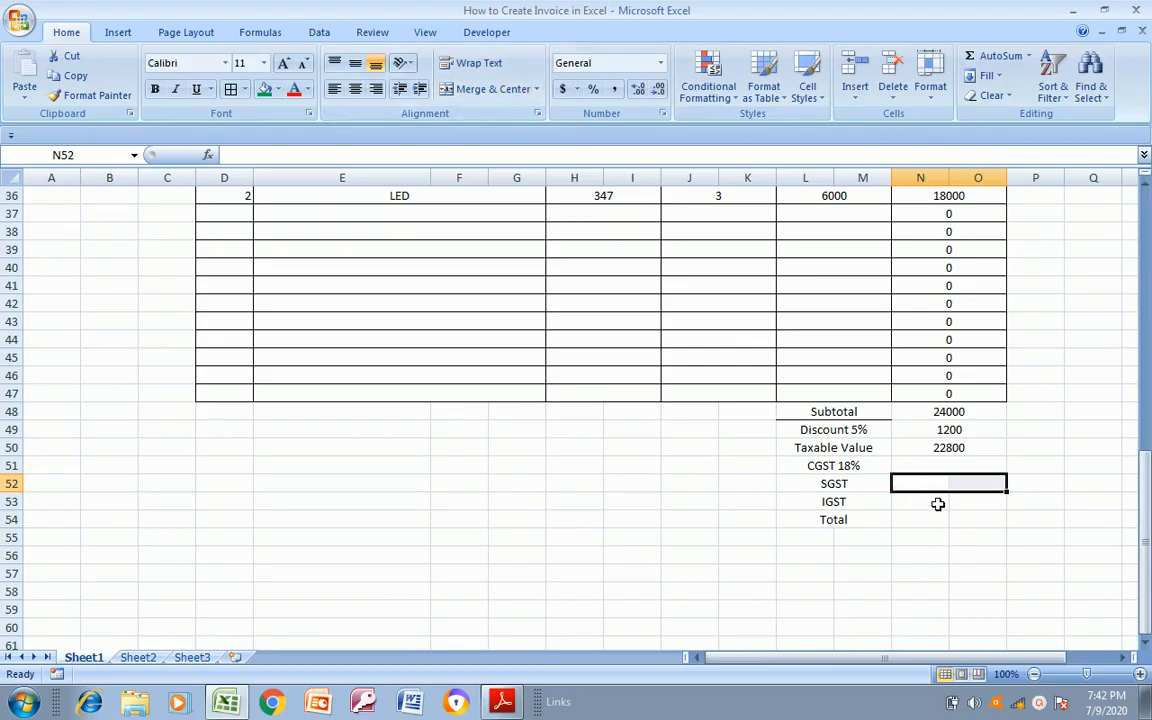
pyautogui.click(490, 88)
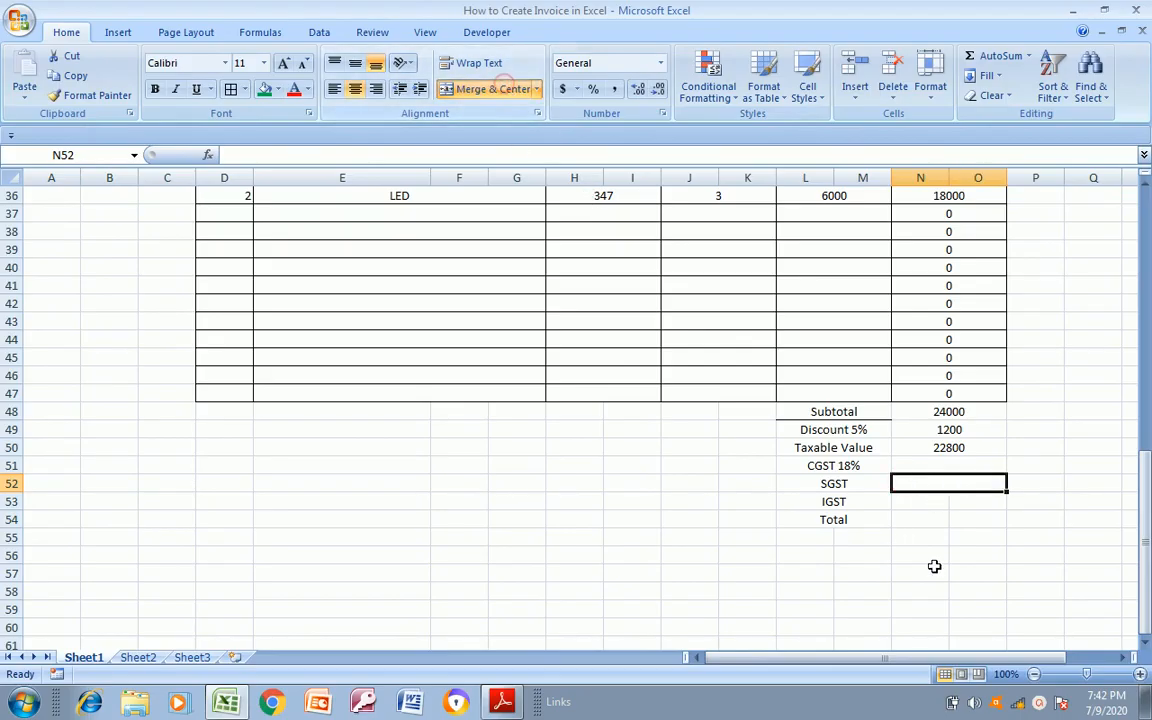
pyautogui.click(929, 505)
pyautogui.hotkey('shift', 'Right')
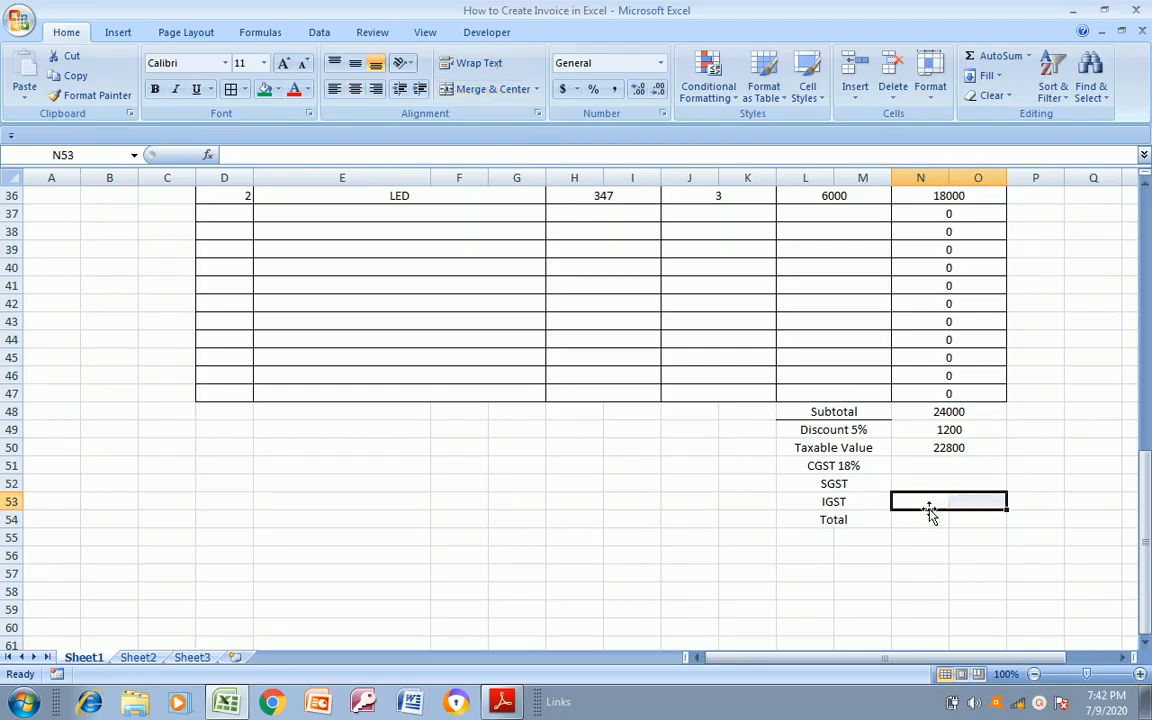
pyautogui.click(492, 89)
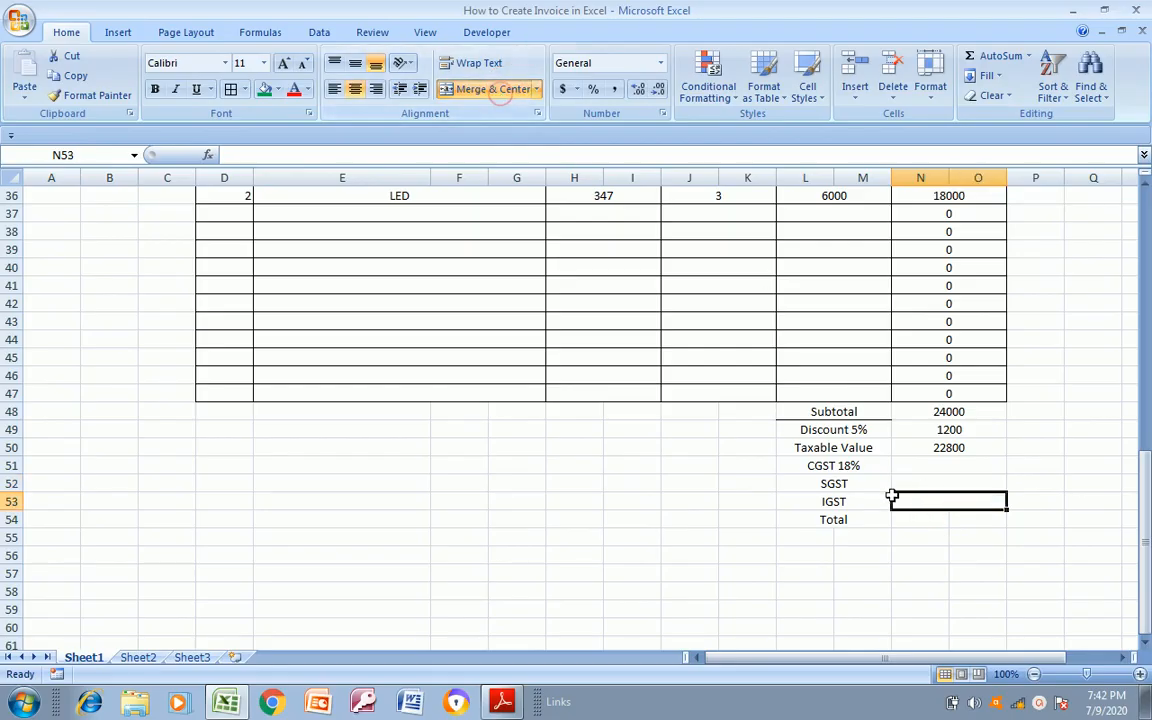
pyautogui.click(906, 516)
pyautogui.hotkey('shift', 'Right')
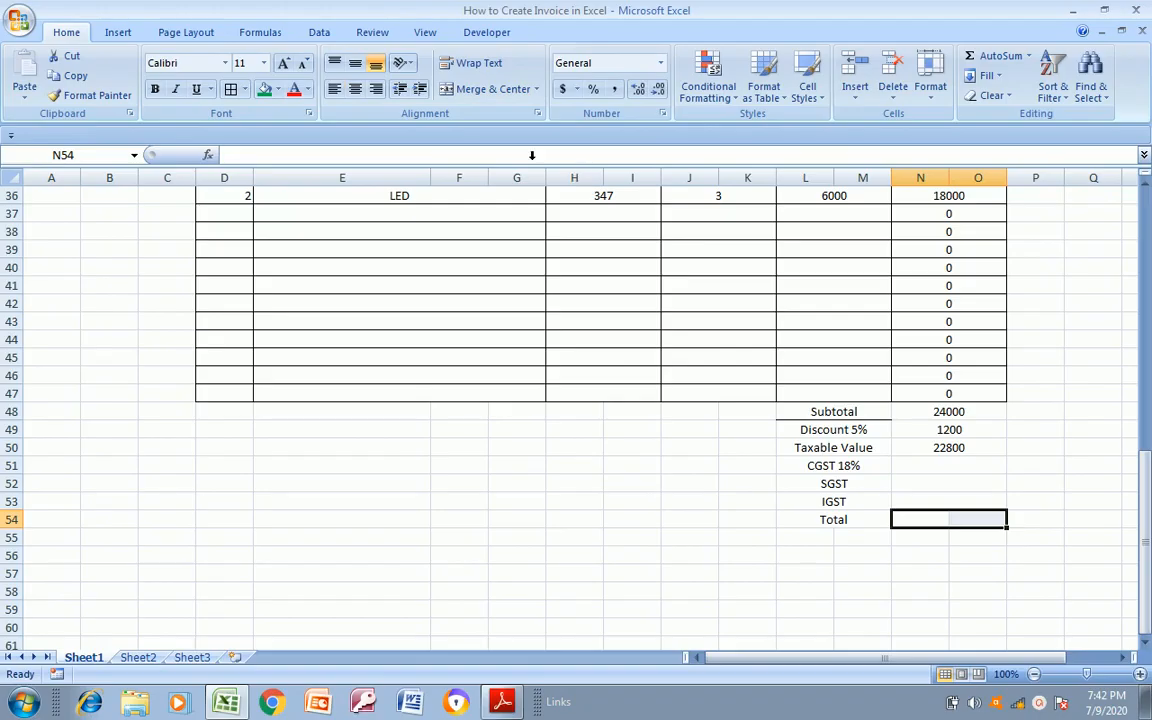
pyautogui.click(492, 89)
# Calculate CGST in N51 as 18% of the taxable value with =N50*18%
pyautogui.click(951, 465)
pyautogui.press('Left')
pyautogui.press('Right')
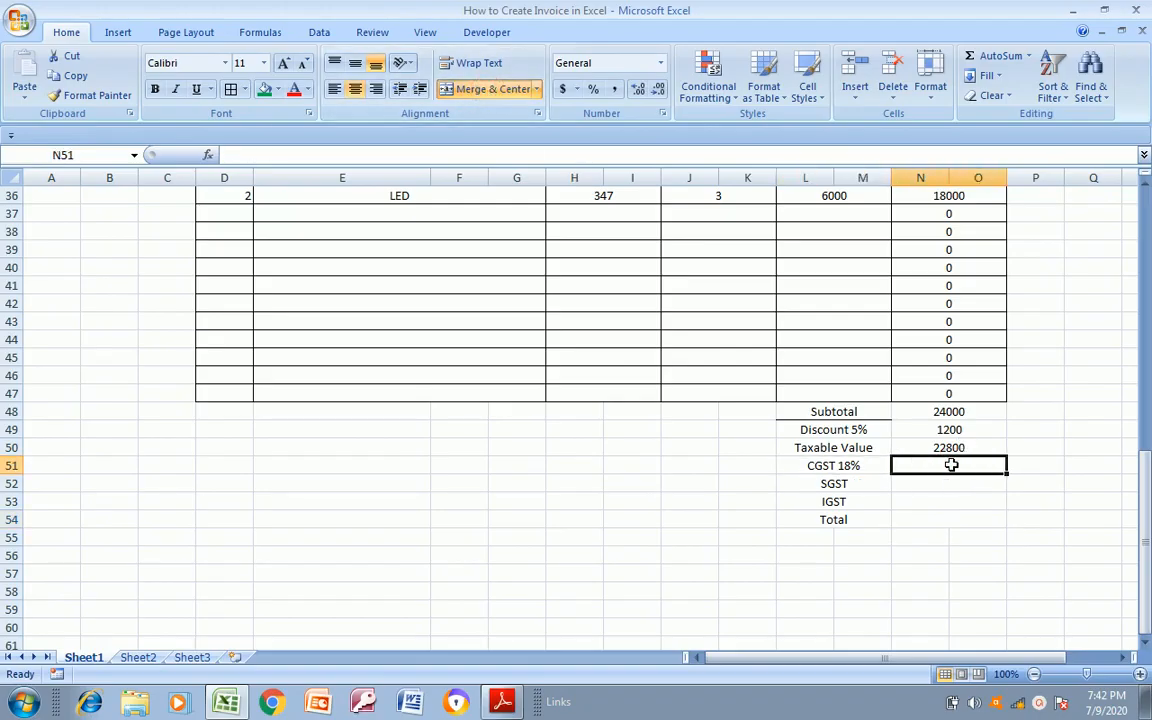
pyautogui.write('=N50*')
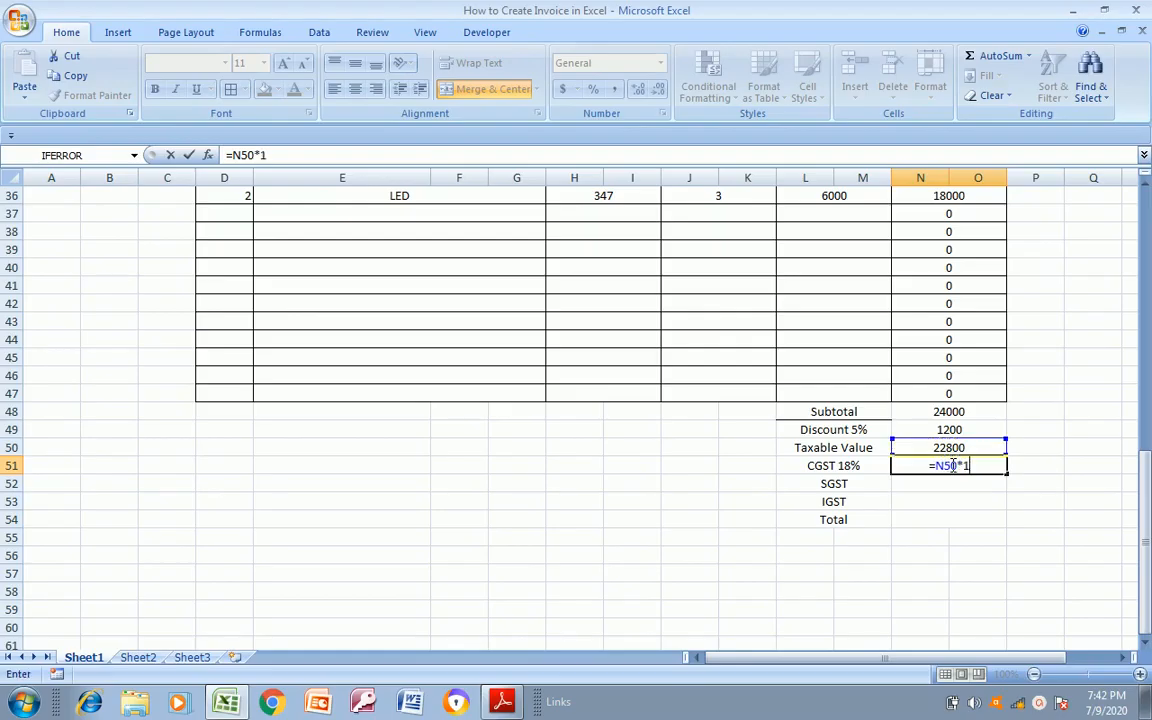
pyautogui.write('18%')
pyautogui.press('Return')
pyautogui.press('Left')
pyautogui.press('Right')
pyautogui.press('Left')
pyautogui.press('Right')
# Calculate SGST in N52 from the taxable value with the formula =N50*18%
pyautogui.press('Up')
pyautogui.press('Up')
pyautogui.press('Down')
pyautogui.press('Down')
pyautogui.write('=')
pyautogui.press('Up')
pyautogui.press('Up')
pyautogui.write('*')
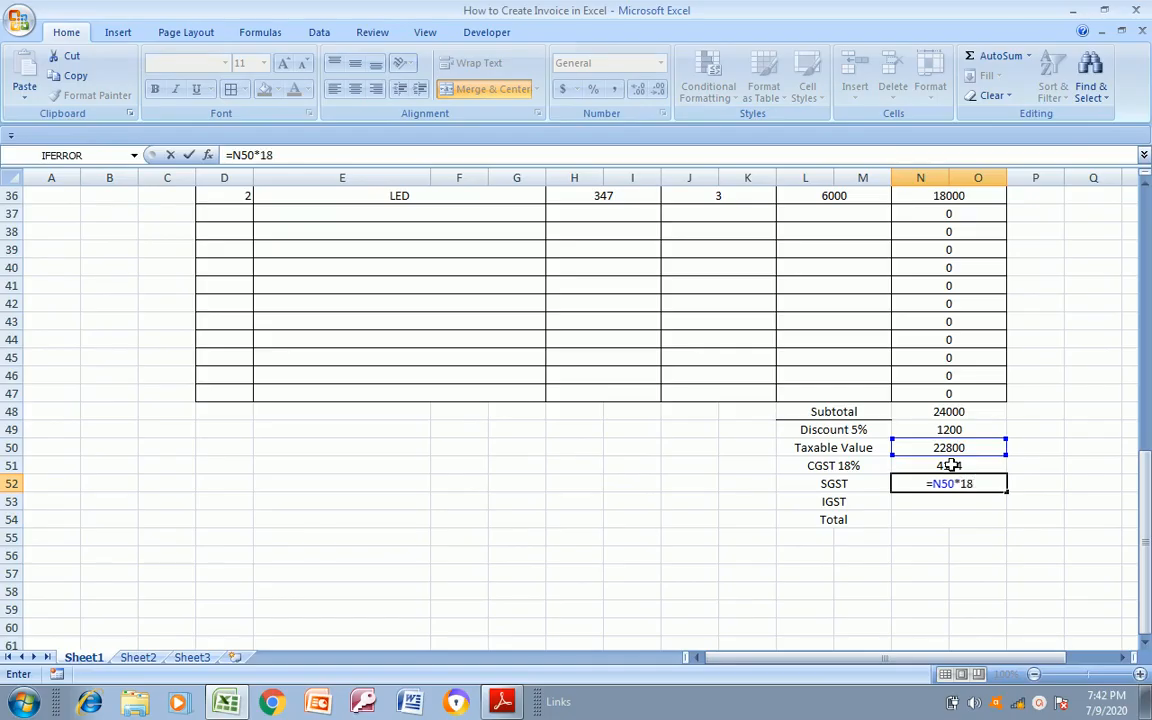
pyautogui.write('18%')
pyautogui.press('Return')
pyautogui.press('Left')
pyautogui.press('Right')
pyautogui.press('Left')
pyautogui.press('Right')
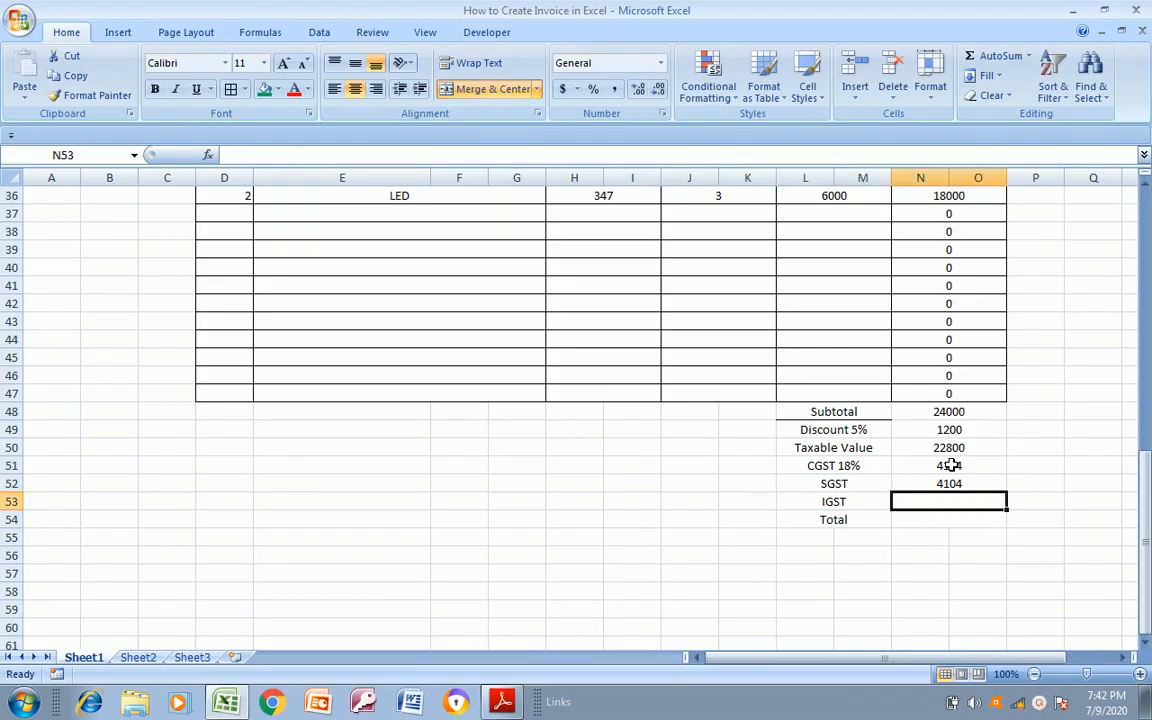
# Copy the SGST formula from N52 into the IGST amount cell N53
pyautogui.press('Up')
pyautogui.press('Up')
pyautogui.press('Up')
pyautogui.press('Down')
pyautogui.press('Down')
pyautogui.press('Down')
pyautogui.press('Up')
pyautogui.hotkey('ctrl', 'c')
pyautogui.press('Down')
pyautogui.hotkey('ctrl', 'v')
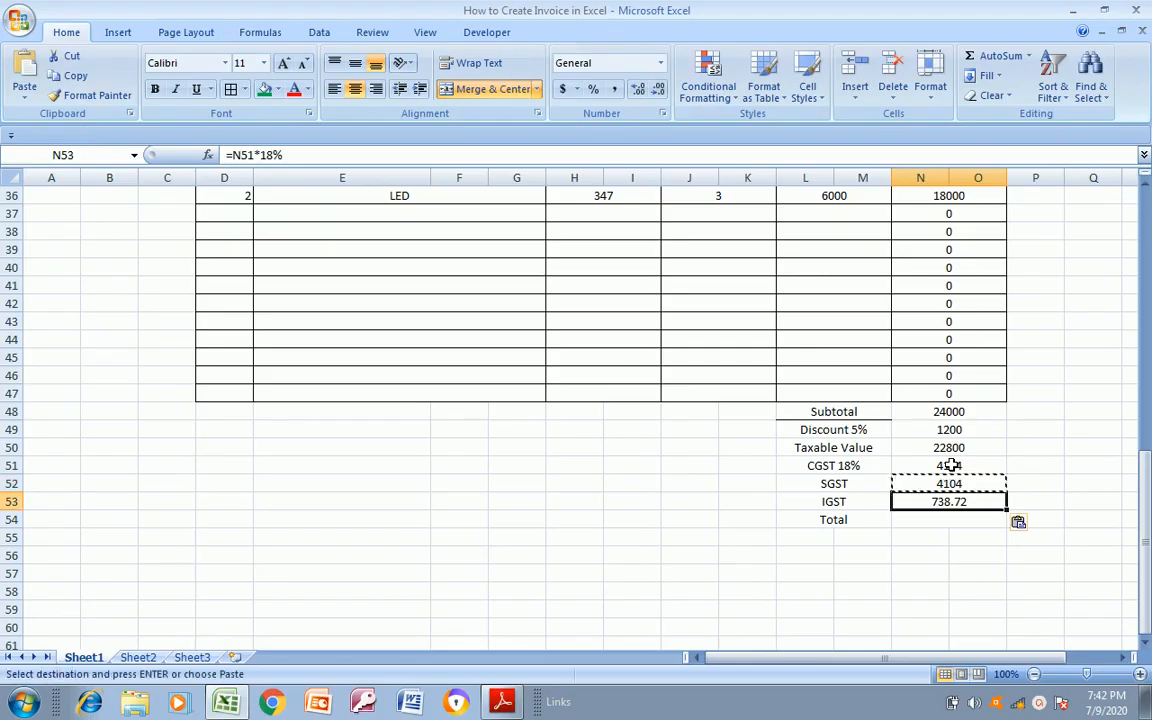
pyautogui.press('Escape')
# Replace the IGST formula in N53 with =N50*18% so it refers to the taxable value
pyautogui.write('=')
pyautogui.press('Up')
pyautogui.press('Up')
pyautogui.press('Up')
pyautogui.write('*')
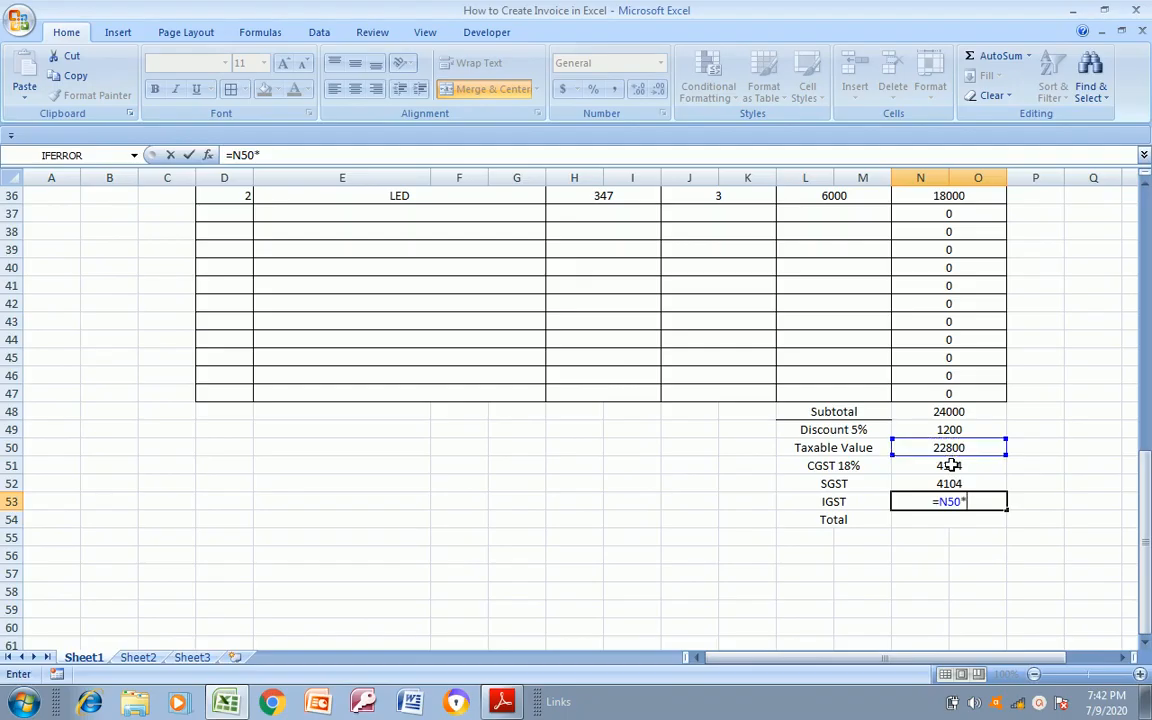
pyautogui.write('18%')
pyautogui.press('Return')
# Review the item rows and the discount and taxable value formulas in N49 and N50
pyautogui.press('Up')
pyautogui.press('Up')
pyautogui.press('Up')
pyautogui.press('Up')
pyautogui.press('Up')
pyautogui.press('Up')
pyautogui.press('Left')
pyautogui.press('Right')
pyautogui.press('Left')
pyautogui.press('Up')
pyautogui.press('Up')
pyautogui.press('Up')
pyautogui.press('Up')
pyautogui.press('Up')
pyautogui.press('Up')
pyautogui.press('Up')
pyautogui.press('Up')
pyautogui.press('Up')
pyautogui.press('Up')
pyautogui.press('Up')
pyautogui.press('Up')
pyautogui.press('Up')
pyautogui.press('Up')
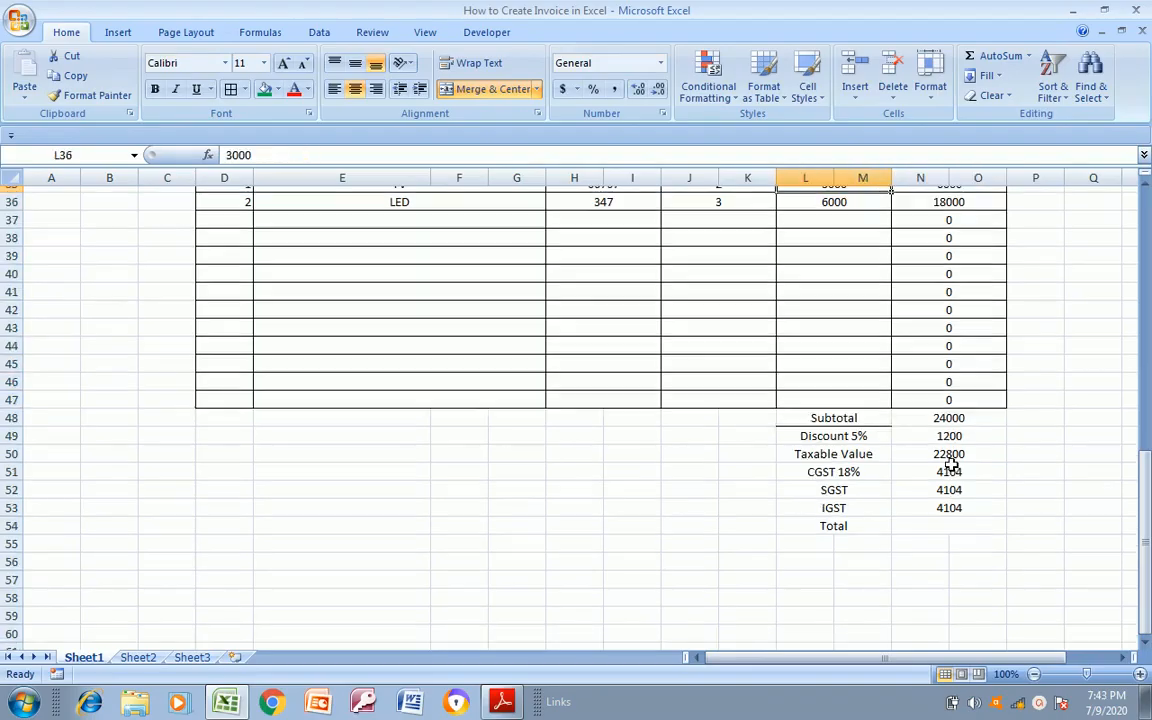
pyautogui.press('Down')
pyautogui.press('Down')
pyautogui.press('Down')
pyautogui.press('Down')
pyautogui.press('Down')
pyautogui.press('Down')
pyautogui.press('Down')
pyautogui.press('Down')
pyautogui.press('Down')
pyautogui.press('Down')
pyautogui.press('Down')
pyautogui.press('Down')
pyautogui.press('Down')
pyautogui.press('Down')
pyautogui.press('Down')
pyautogui.press('Right')
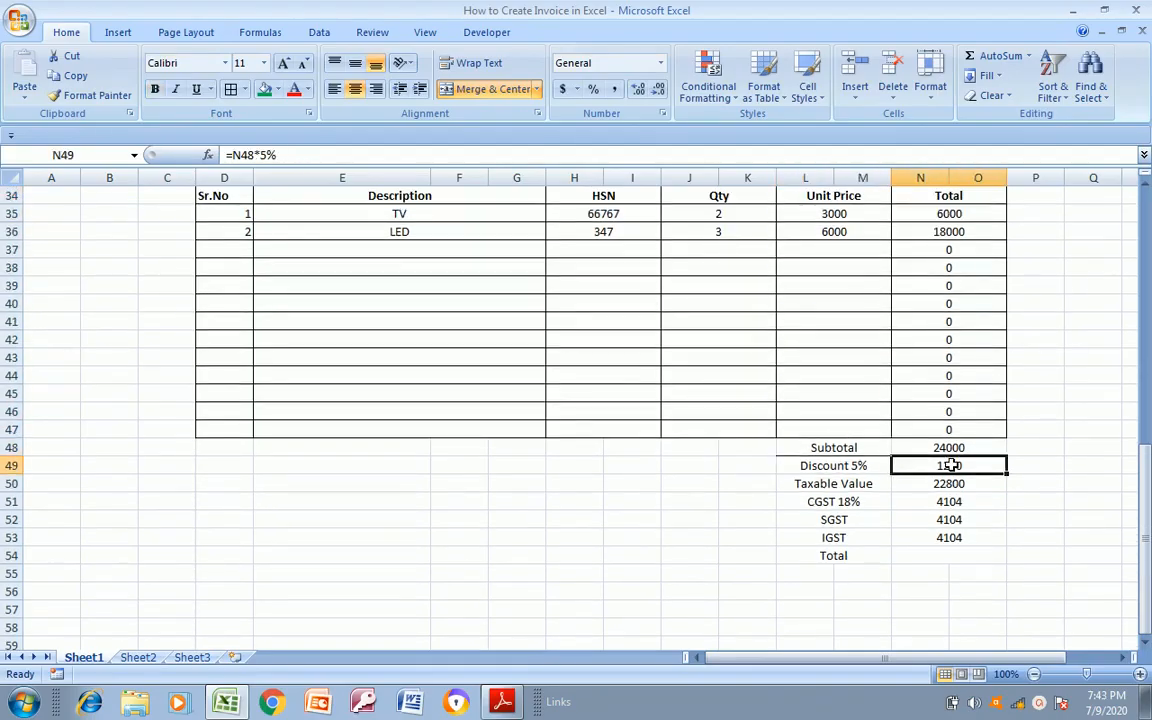
pyautogui.press('Left')
pyautogui.press('Down')
pyautogui.press('Right')
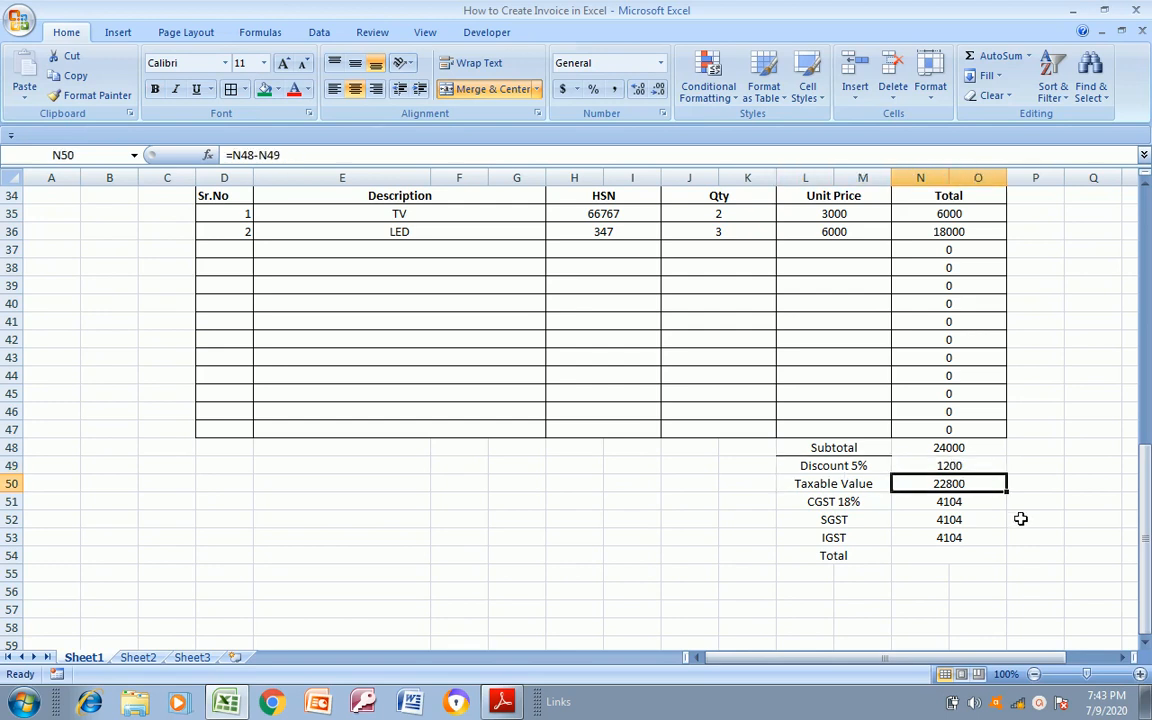
pyautogui.press('Up')
pyautogui.press('Down')
pyautogui.press('Down')
pyautogui.press('Down')
# Extend the tax labels to read SGST 18% in L52 and IGST 18% in L53
pyautogui.press('Left')
pyautogui.press('Up')
pyautogui.press('Down')
pyautogui.press('F2')
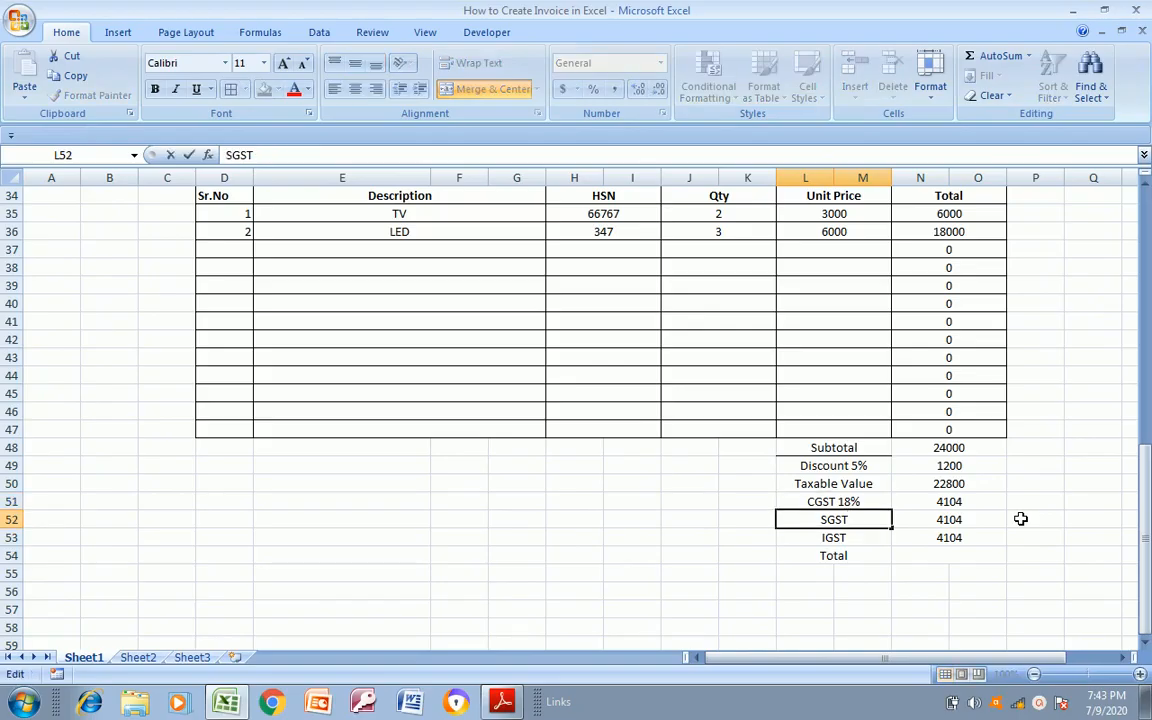
pyautogui.write('18%')
pyautogui.press('Return')
pyautogui.press('F2')
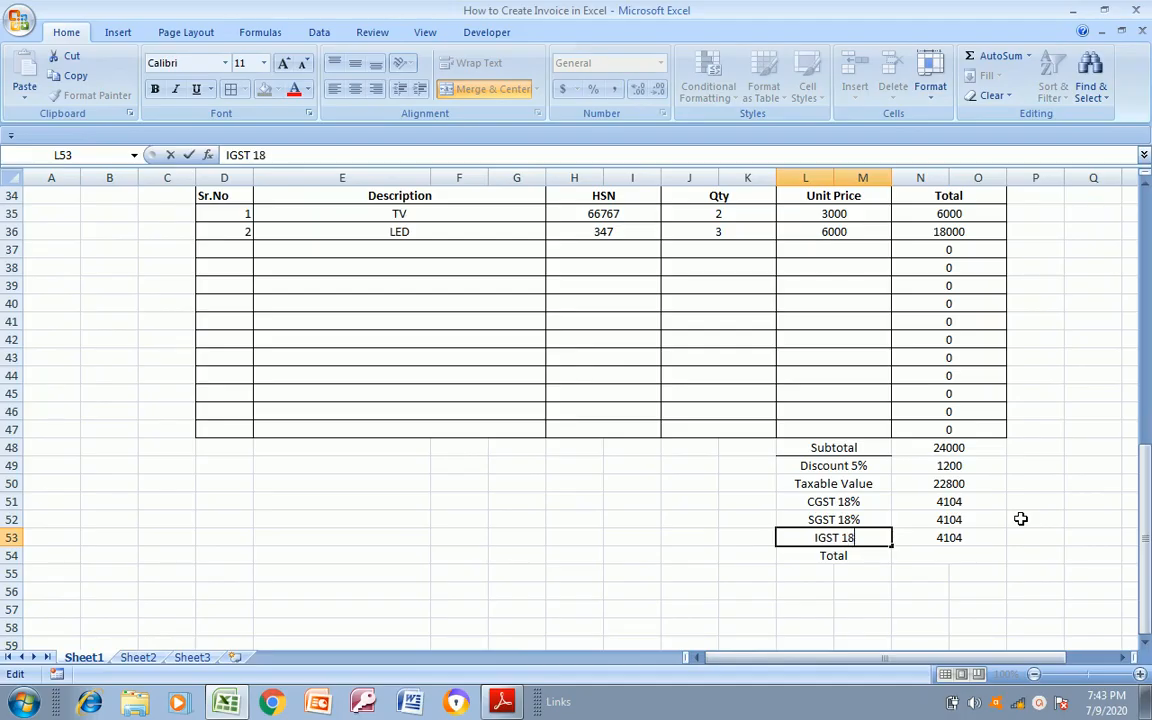
pyautogui.write('18%')
pyautogui.press('Return')
# Look over the GST labels and amounts in the summary rows above the Total row
pyautogui.press('Down')
pyautogui.press('Down')
pyautogui.press('Right')
pyautogui.press('Up')
pyautogui.press('Up')
pyautogui.press('Up')
pyautogui.press('Up')
pyautogui.press('Left')
pyautogui.press('Up')
pyautogui.press('Right')
pyautogui.press('Down')
pyautogui.press('Down')
pyautogui.press('Down')
pyautogui.press('Down')
pyautogui.press('Down')
pyautogui.press('Down')
pyautogui.press('Down')
pyautogui.press('Down')
pyautogui.press('Down')
pyautogui.press('Down')
pyautogui.press('Down')
pyautogui.press('Down')
pyautogui.press('Down')
pyautogui.press('Down')
pyautogui.press('Down')
pyautogui.press('Down')
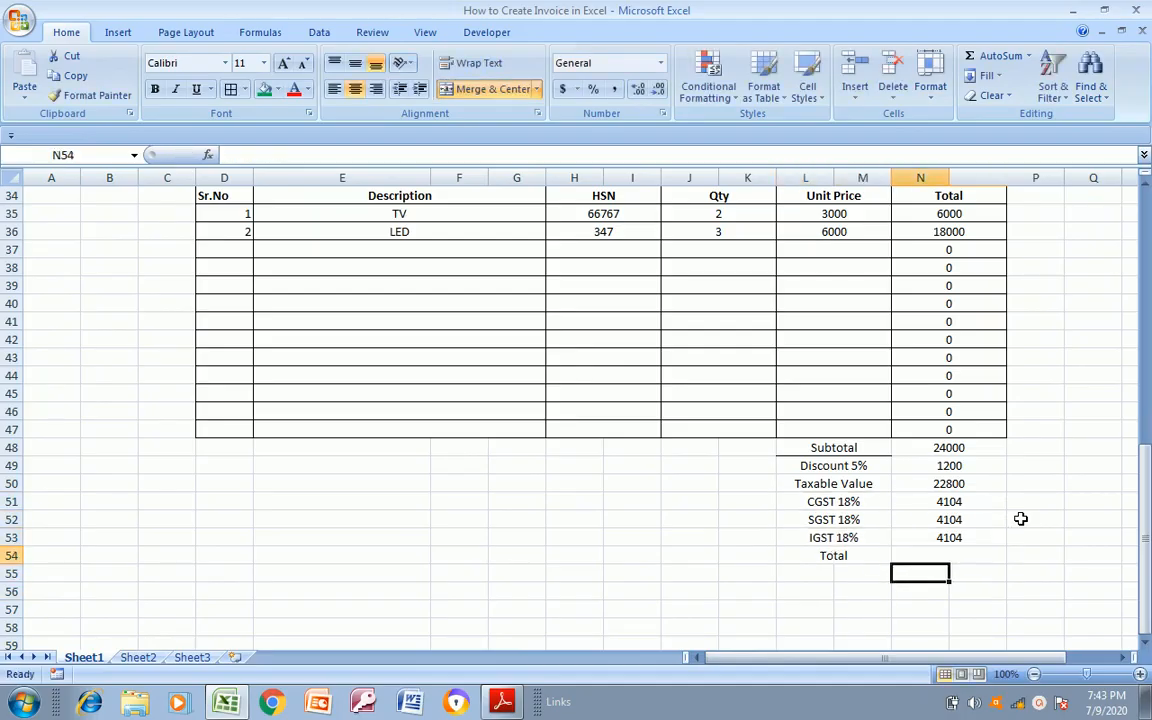
pyautogui.press('Up')
pyautogui.press('Up')
pyautogui.press('Up')
pyautogui.press('Up')
pyautogui.press('Up')
pyautogui.press('Up')
pyautogui.press('Up')
pyautogui.press('Up')
pyautogui.press('Up')
pyautogui.press('Up')
pyautogui.press('Up')
pyautogui.press('Up')
pyautogui.press('Up')
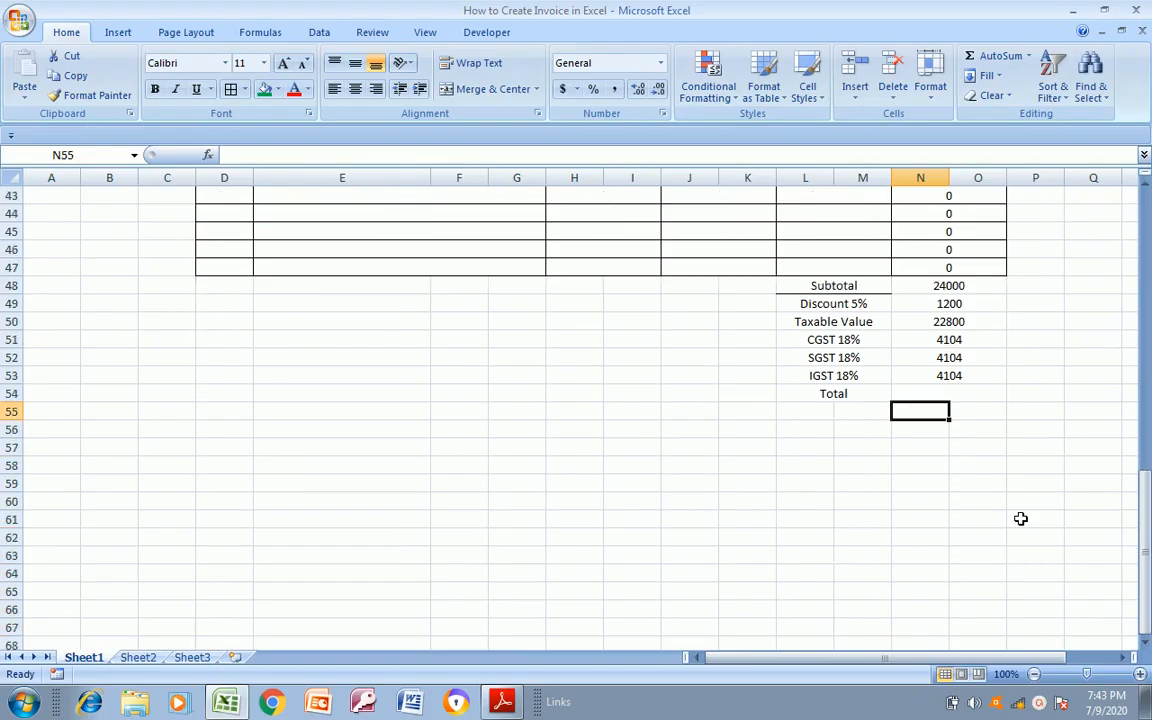
# Merge and center cells N54:O54 beside the Total label
pyautogui.hotkey('shift', 'Right')
pyautogui.hotkey('alt', 'h')
pyautogui.write('mc=s')
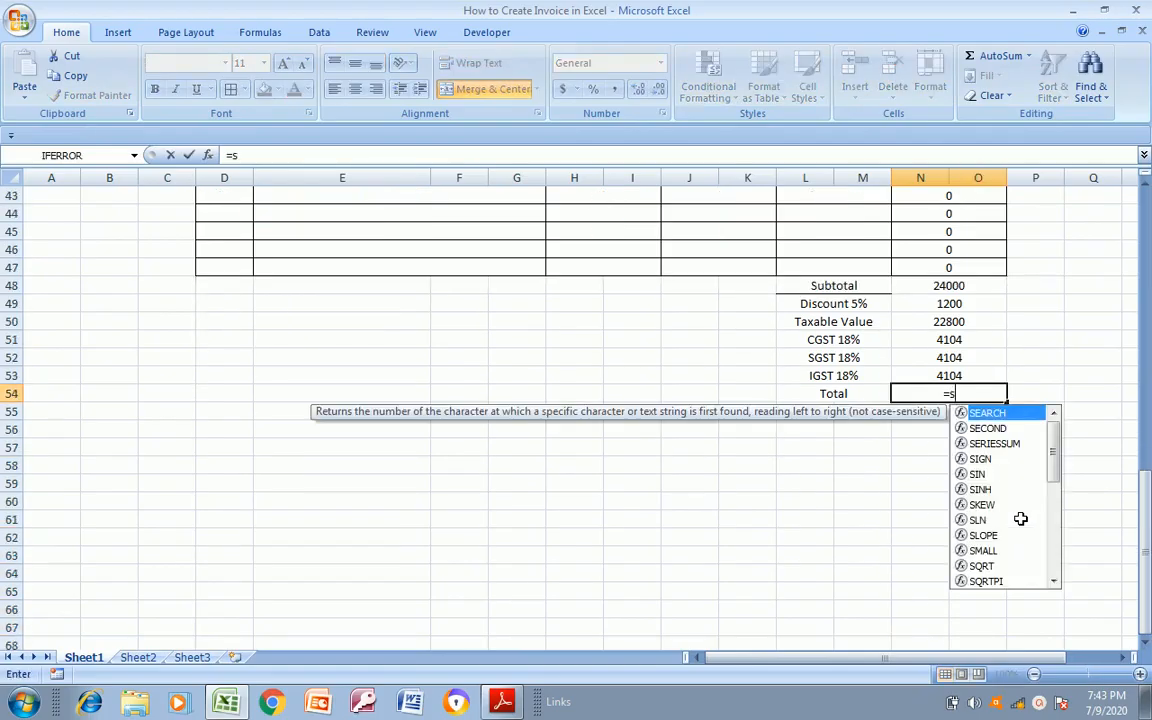
pyautogui.write('um(')
# Enter =SUM(N50:O53) in N54 to total the taxable value and taxes, and check the Total row against Invoice Format.pdf
pyautogui.press('Up')
pyautogui.press('Up')
pyautogui.press('Up')
pyautogui.press('Up')
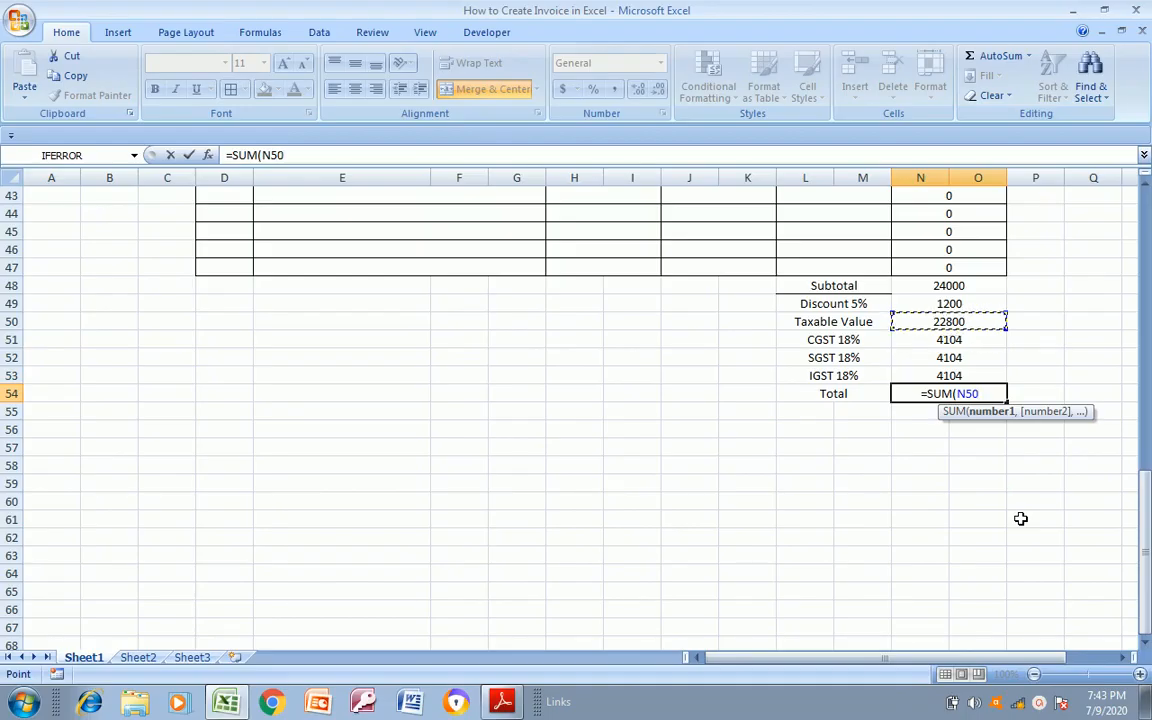
pyautogui.hotkey('shift', 'Down')
pyautogui.hotkey('shift', 'Down')
pyautogui.hotkey('shift', 'Down')
pyautogui.hotkey('shift', 'Down')
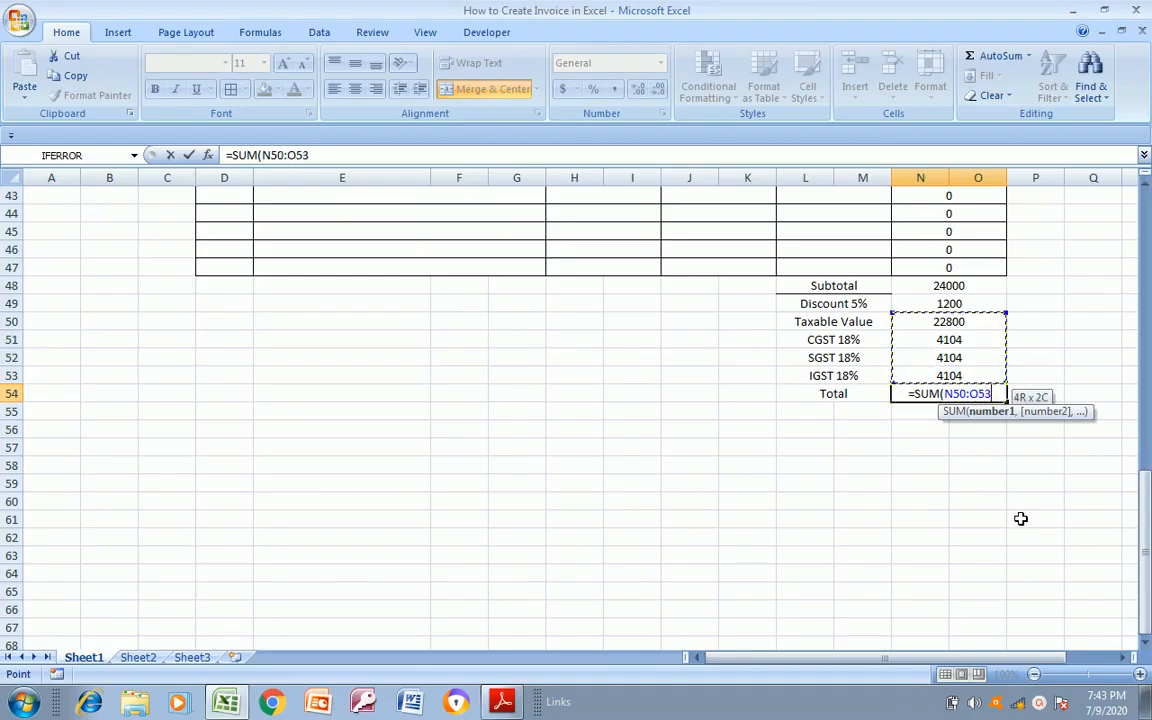
pyautogui.press('Return')
pyautogui.press('Up')
pyautogui.press('Left')
pyautogui.hotkey('alt', 'Tab')
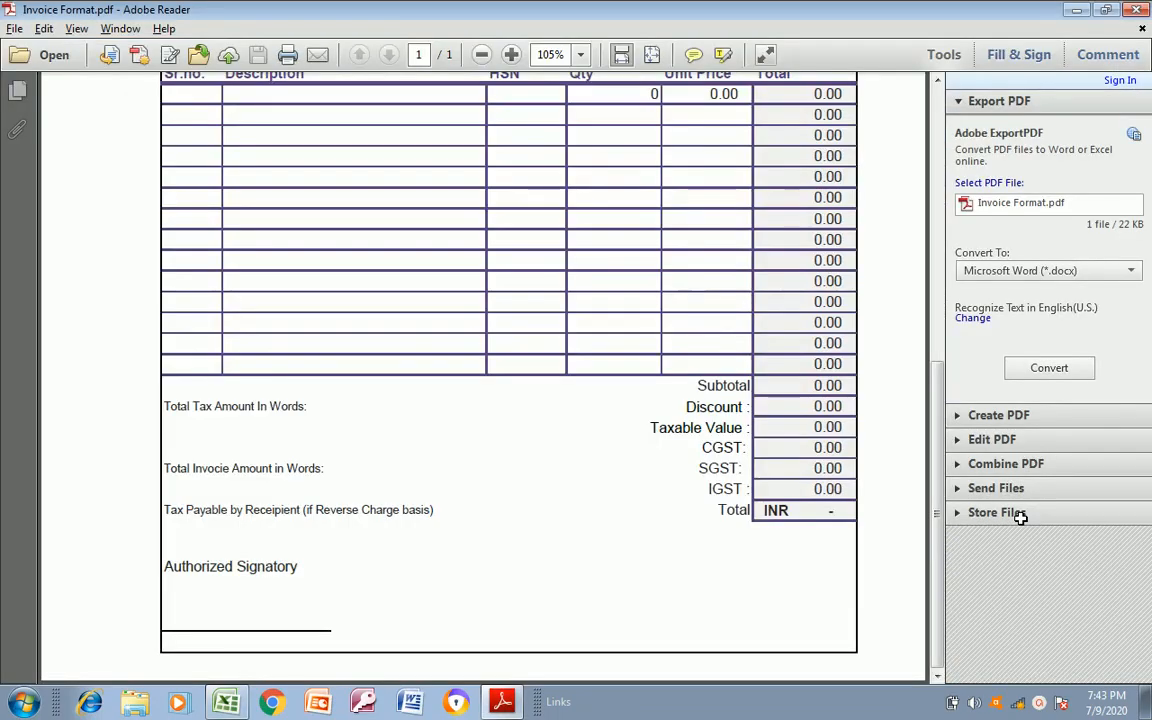
pyautogui.hotkey('alt', 'Tab')
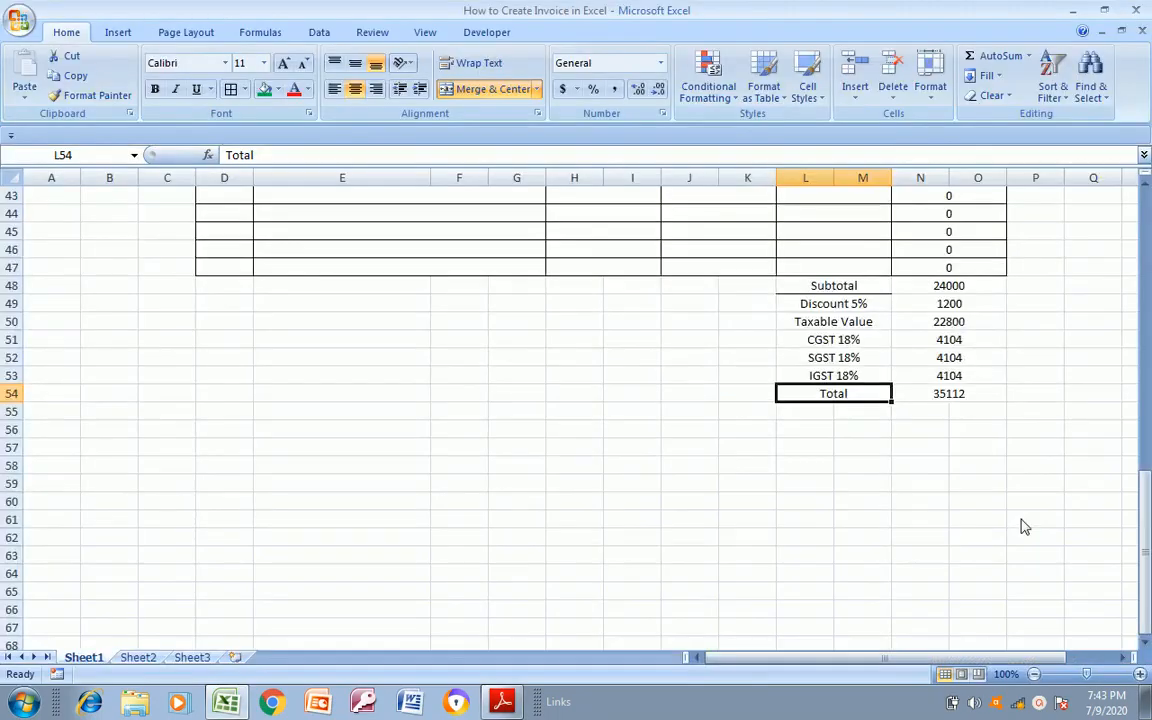
# Apply all borders to the summary amounts in N48:O54, following the layout in Invoice Format.pdf
pyautogui.hotkey('alt', 'Tab')
pyautogui.hotkey('alt', 'Tab')
pyautogui.press('Up')
pyautogui.press('Up')
pyautogui.press('Up')
pyautogui.press('Up')
pyautogui.press('Up')
pyautogui.press('Up')
pyautogui.hotkey('alt', 'Tab')
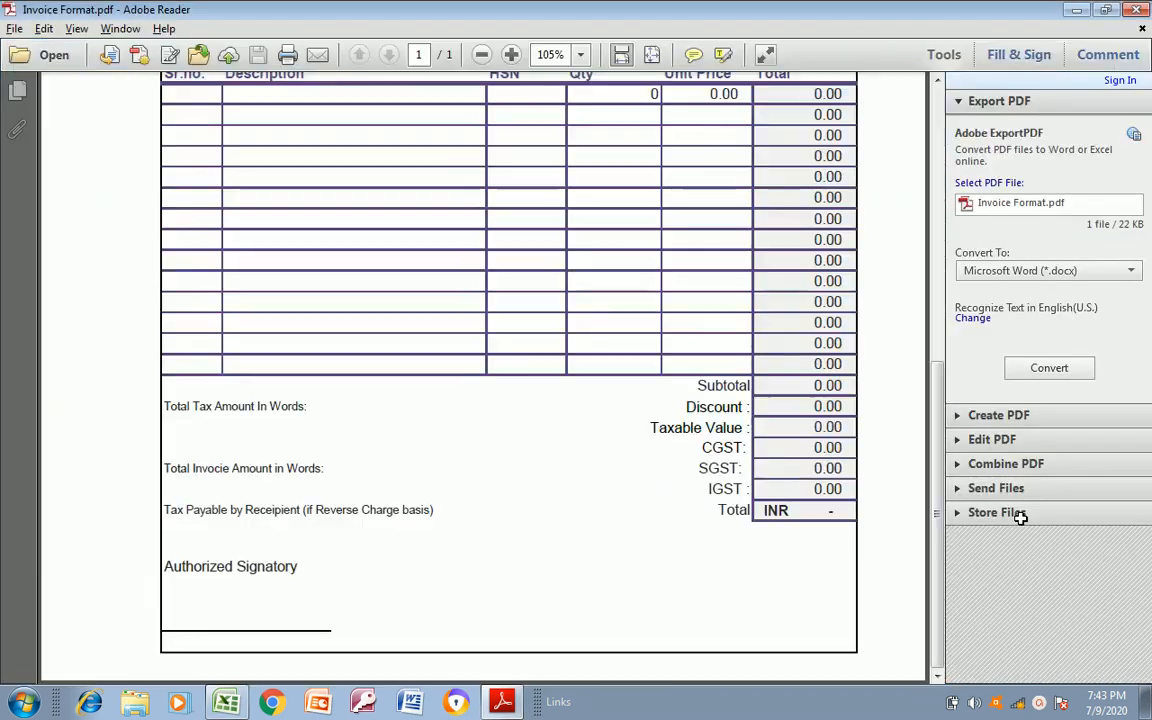
pyautogui.hotkey('alt', 'Tab')
pyautogui.hotkey('shift', 'Down')
pyautogui.hotkey('shift', 'Down')
pyautogui.hotkey('shift', 'Down')
pyautogui.hotkey('shift', 'Down')
pyautogui.hotkey('shift', 'Down')
pyautogui.hotkey('shift', 'Down')
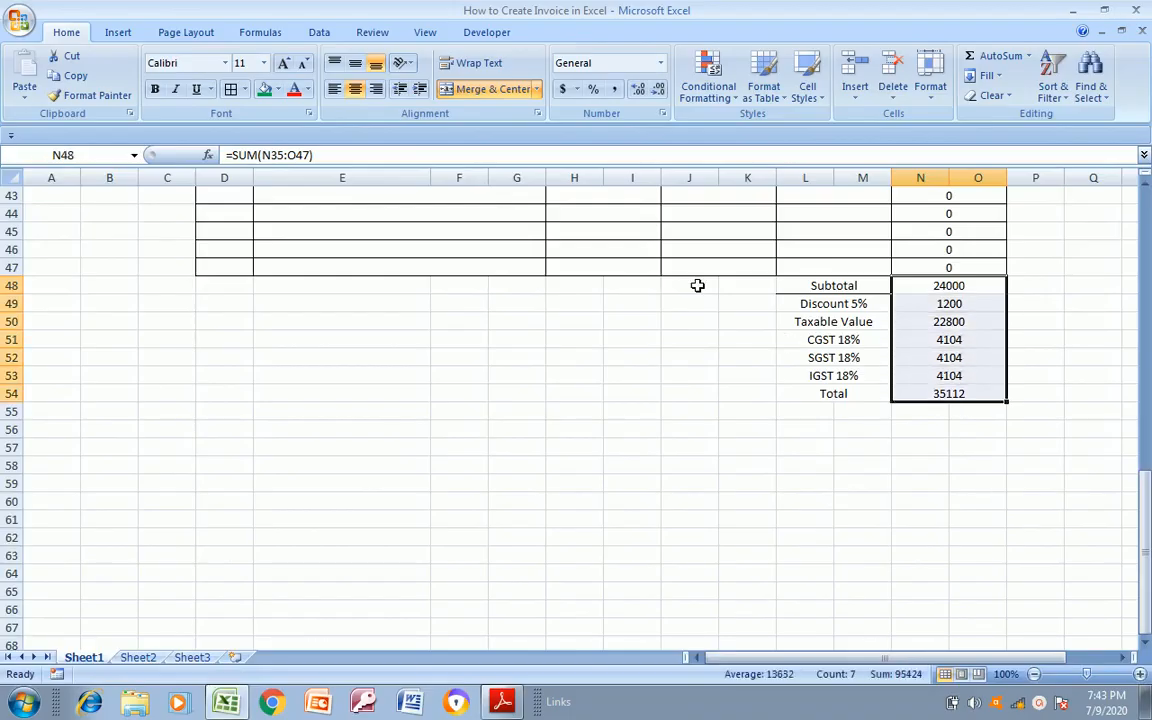
pyautogui.click(231, 89)
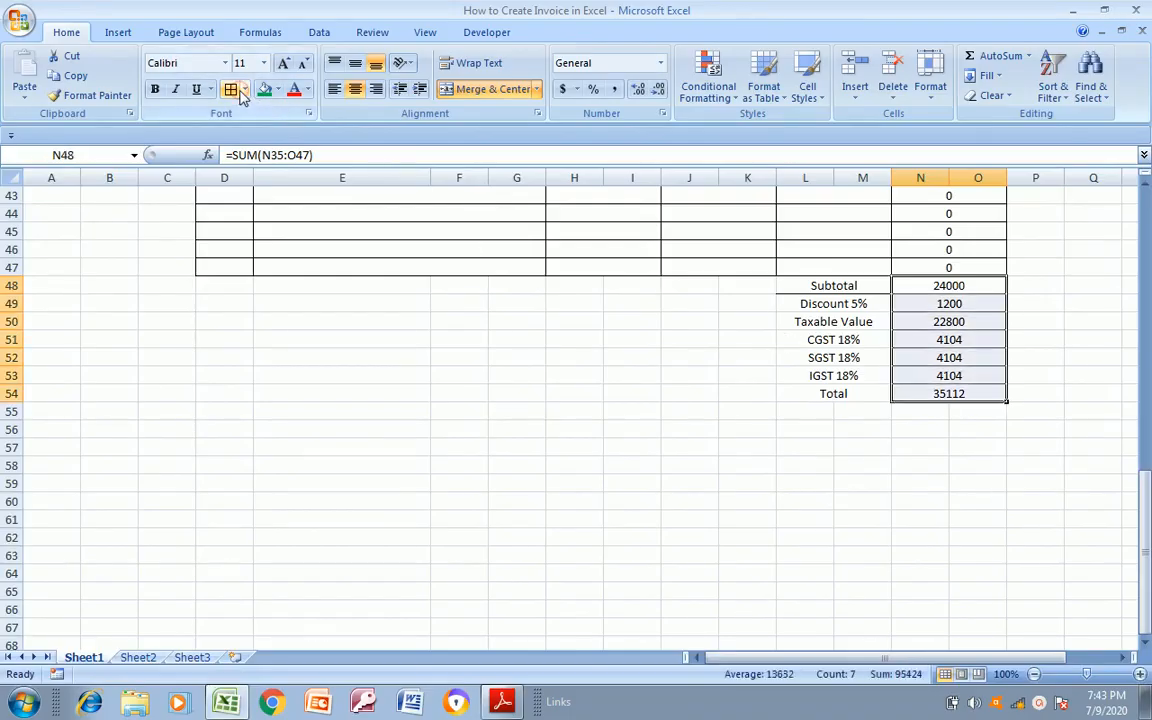
pyautogui.click(480, 284)
# Outline the blank area D48:K62 below the item table with a thick box border, using Invoice Format.pdf as reference
pyautogui.hotkey('alt', 'Tab')
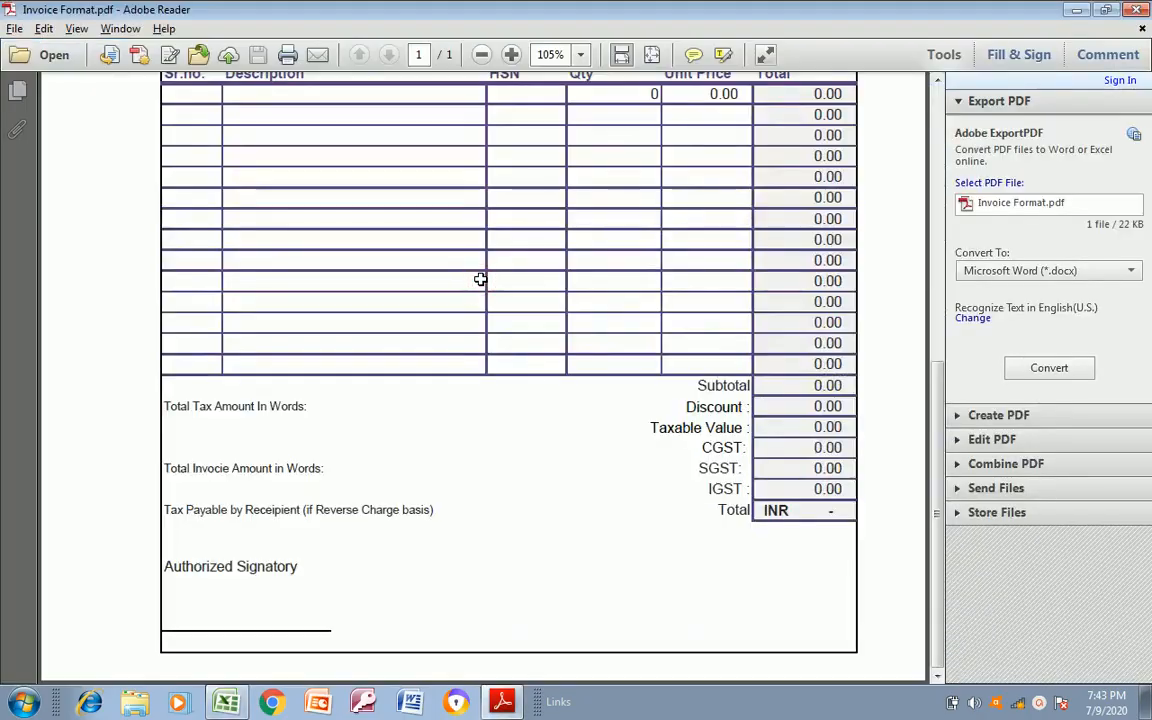
pyautogui.hotkey('alt', 'Tab')
pyautogui.press('Left')
pyautogui.press('Left')
pyautogui.hotkey('shift', 'Right')
pyautogui.hotkey('shift', 'Right')
pyautogui.hotkey('shift', 'Right')
pyautogui.hotkey('shift', 'Right')
pyautogui.hotkey('shift', 'Right')
pyautogui.hotkey('shift', 'Right')
pyautogui.hotkey('shift', 'Right')
pyautogui.hotkey('shift', 'Right')
pyautogui.hotkey('shift', 'Right')
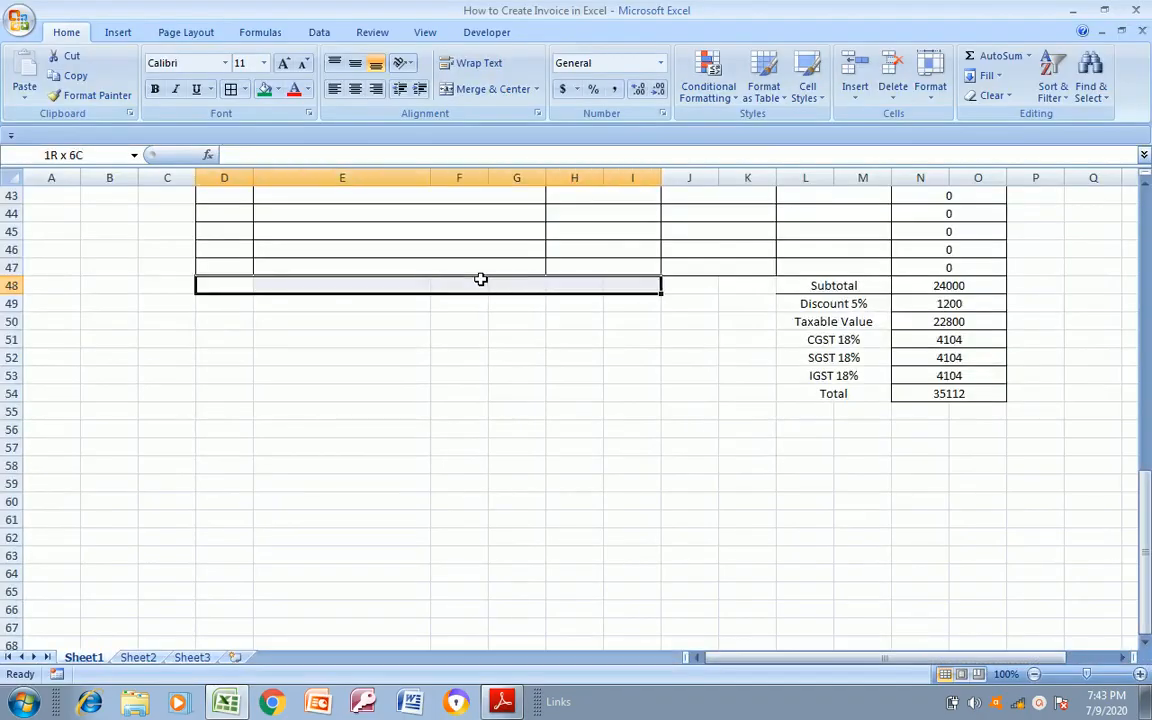
pyautogui.hotkey('shift', 'Right')
pyautogui.hotkey('alt', 'Tab')
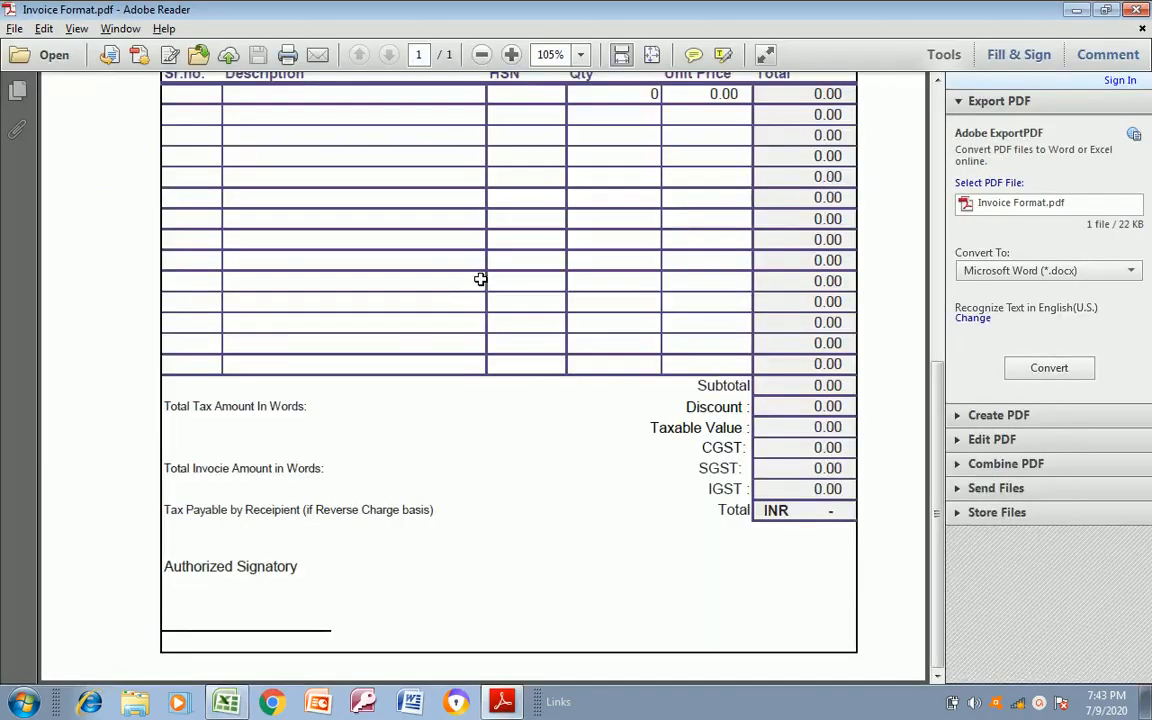
pyautogui.hotkey('alt', 'Tab')
pyautogui.hotkey('shift', 'Left')
pyautogui.hotkey('shift', 'Left')
pyautogui.hotkey('shift', 'Left')
pyautogui.hotkey('shift', 'Left')
pyautogui.hotkey('shift', 'Left')
pyautogui.hotkey('shift', 'Left')
pyautogui.hotkey('shift', 'Left')
pyautogui.hotkey('shift', 'Left')
pyautogui.hotkey('shift', 'Left')
pyautogui.hotkey('shift', 'Left')
pyautogui.hotkey('shift', 'Right')
pyautogui.hotkey('shift', 'Right')
pyautogui.hotkey('shift', 'Right')
pyautogui.hotkey('shift', 'Right')
pyautogui.hotkey('shift', 'Right')
pyautogui.hotkey('shift', 'Right')
pyautogui.hotkey('shift', 'Right')
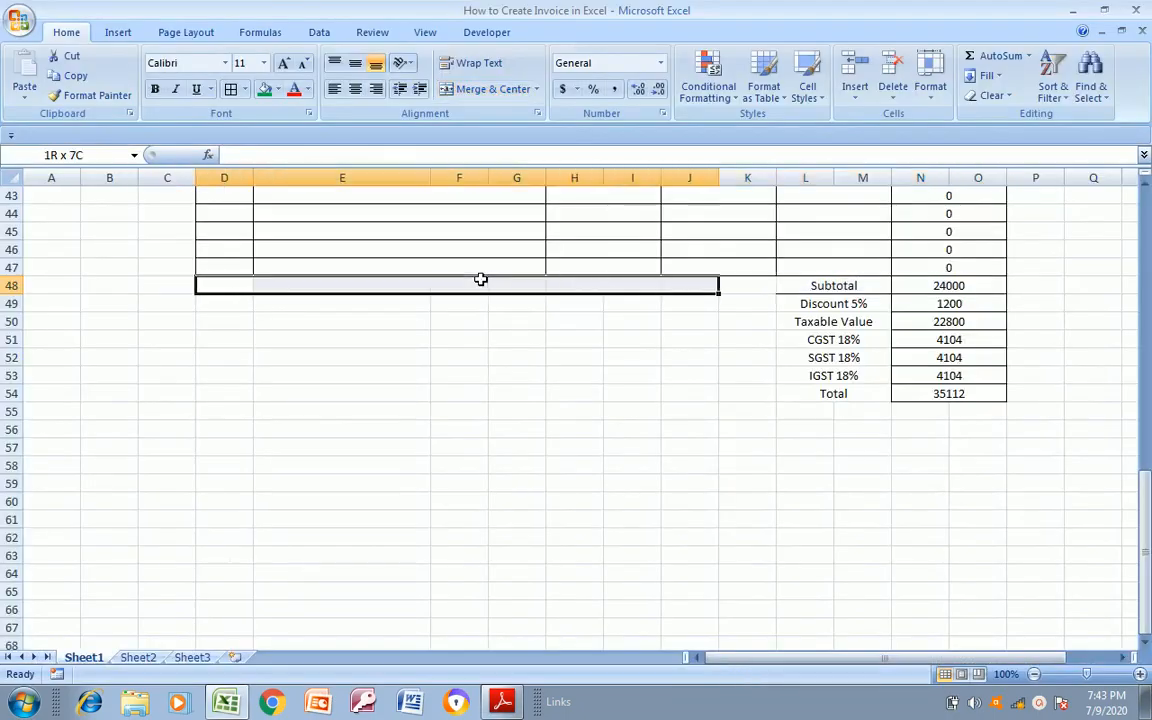
pyautogui.hotkey('shift', 'Down')
pyautogui.hotkey('shift', 'Down')
pyautogui.hotkey('shift', 'Down')
pyautogui.hotkey('shift', 'Down')
pyautogui.hotkey('shift', 'Down')
pyautogui.hotkey('shift', 'Down')
pyautogui.hotkey('shift', 'Down')
pyautogui.hotkey('shift', 'Down')
pyautogui.hotkey('shift', 'Down')
pyautogui.hotkey('shift', 'Down')
pyautogui.hotkey('shift', 'Down')
pyautogui.hotkey('shift', 'Down')
pyautogui.hotkey('shift', 'Down')
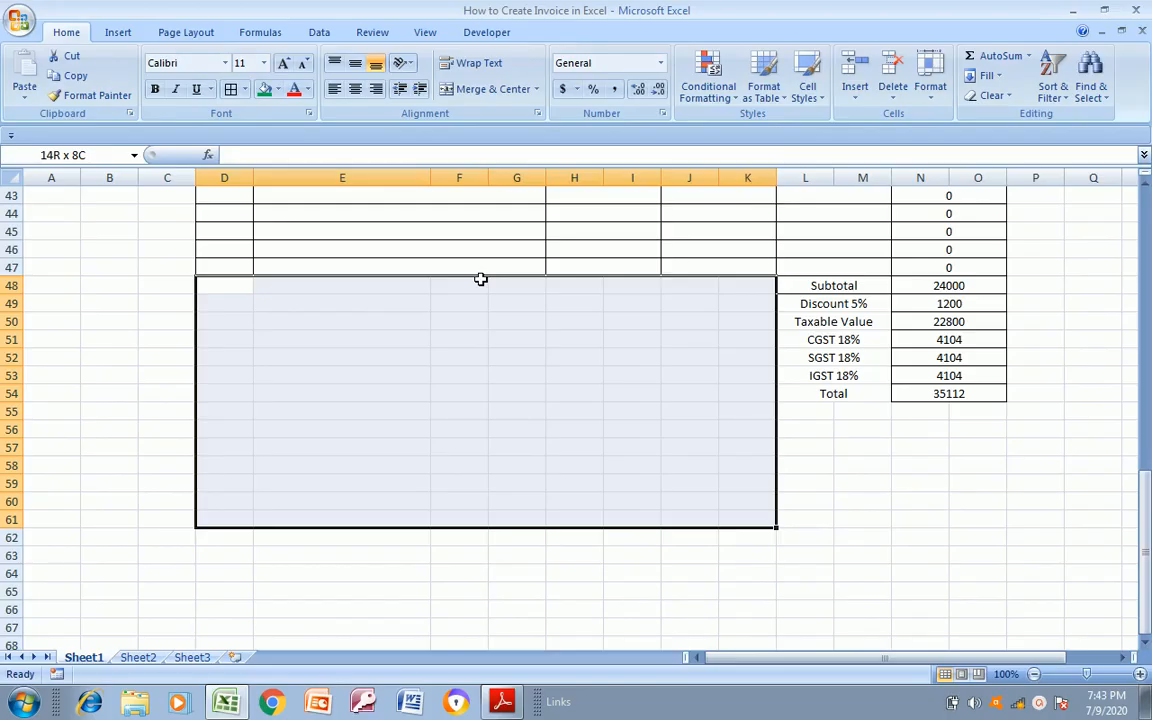
pyautogui.hotkey('alt', 'Tab')
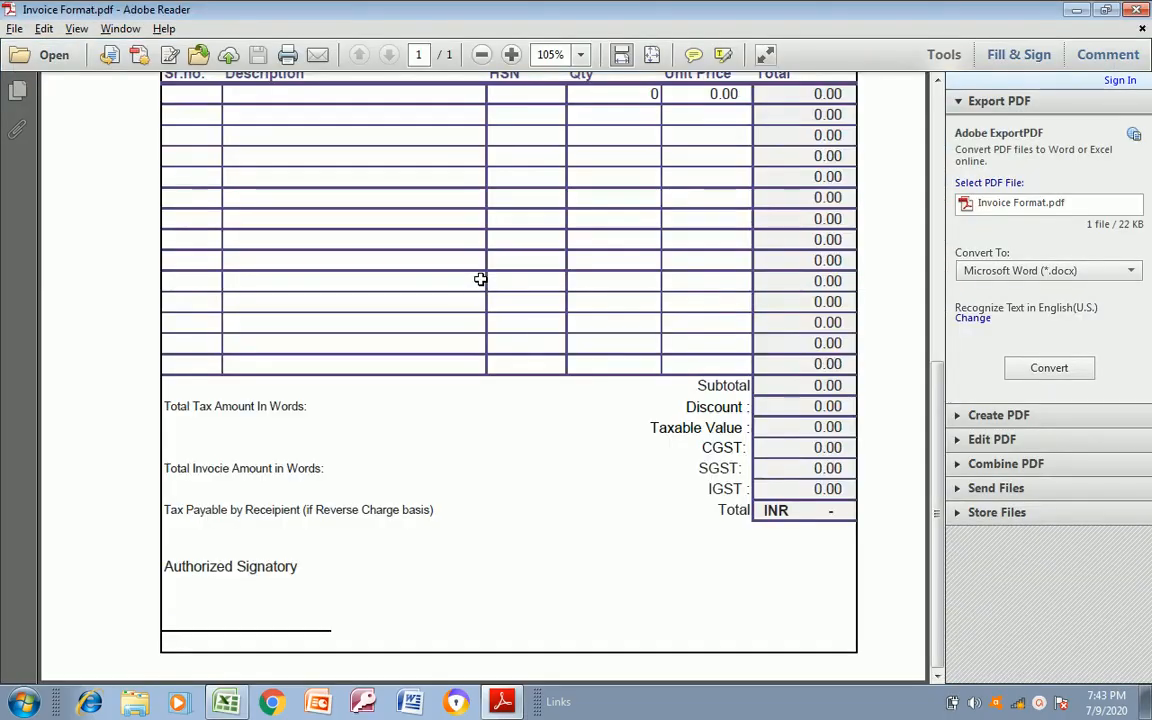
pyautogui.hotkey('alt', 'Tab')
pyautogui.hotkey('shift', 'Down')
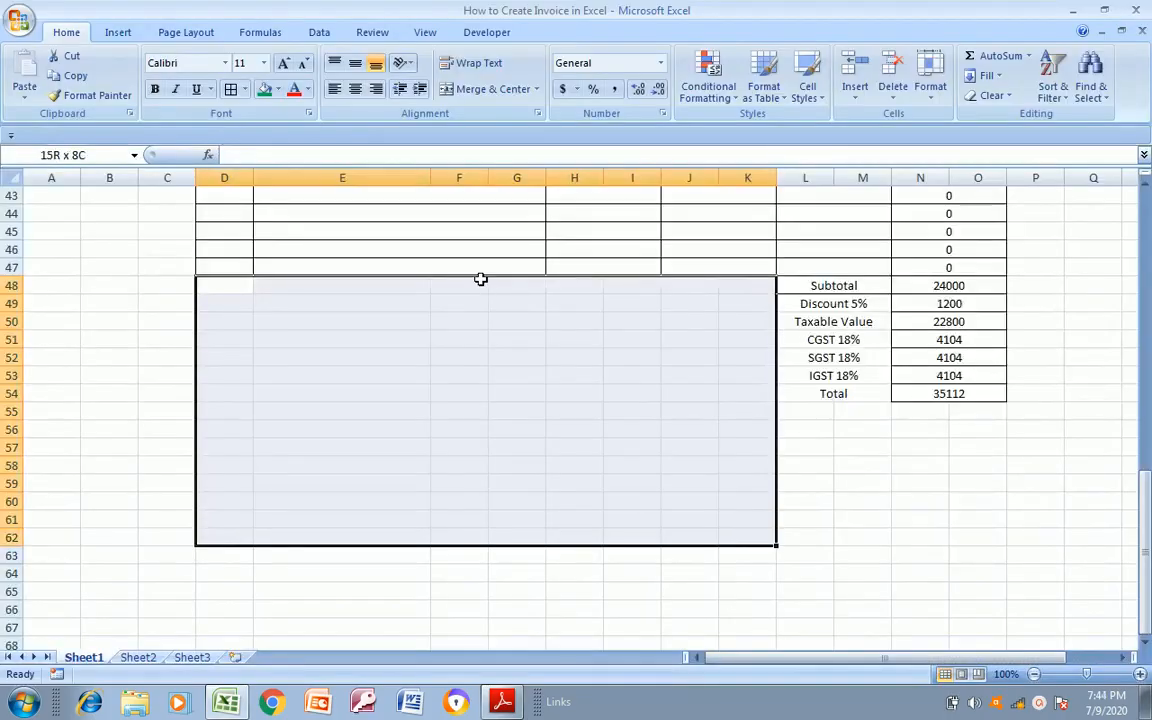
pyautogui.click(245, 90)
pyautogui.click(233, 268)
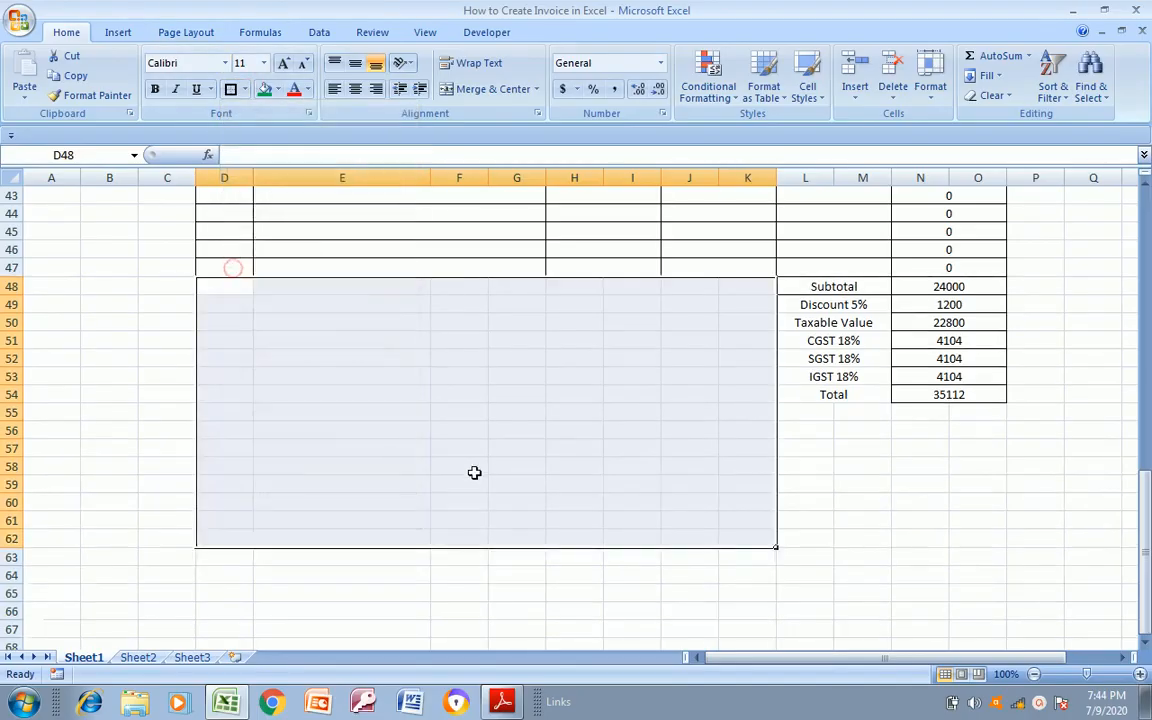
pyautogui.click(488, 467)
# Apply a thick box border around the empty cells L55:O62 below the Total row
pyautogui.hotkey('alt', 'Tab')
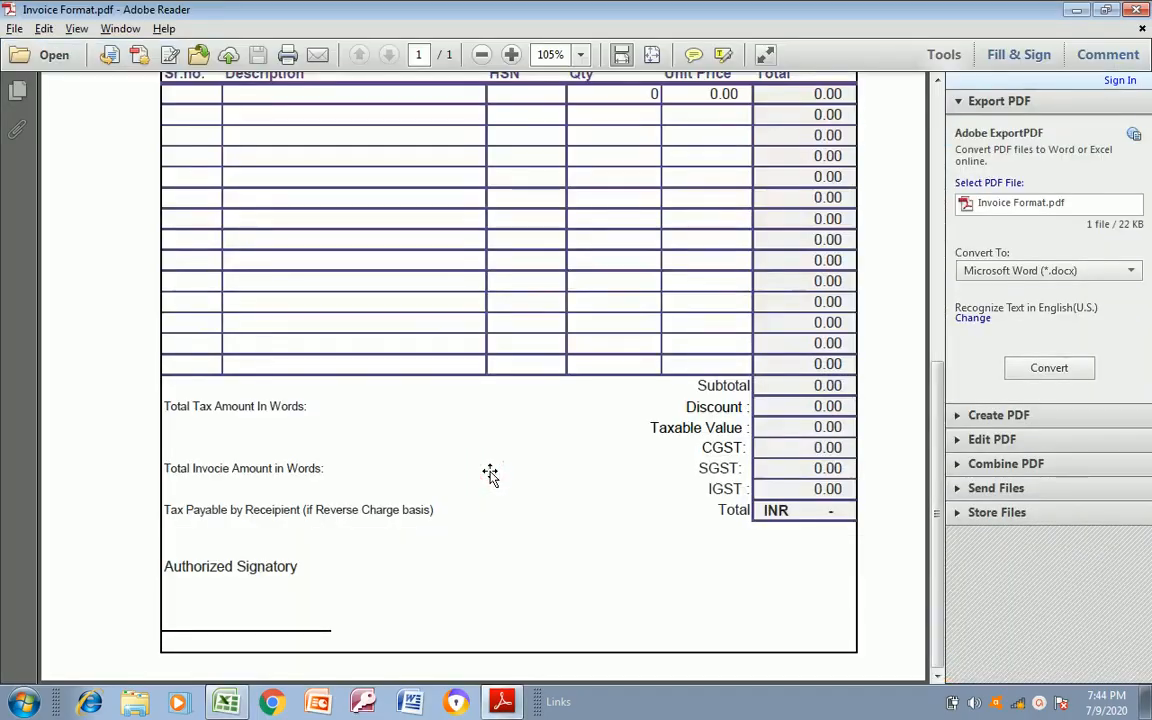
pyautogui.hotkey('alt', 'Tab')
pyautogui.hotkey('alt', 'Tab')
pyautogui.hotkey('alt', 'Tab')
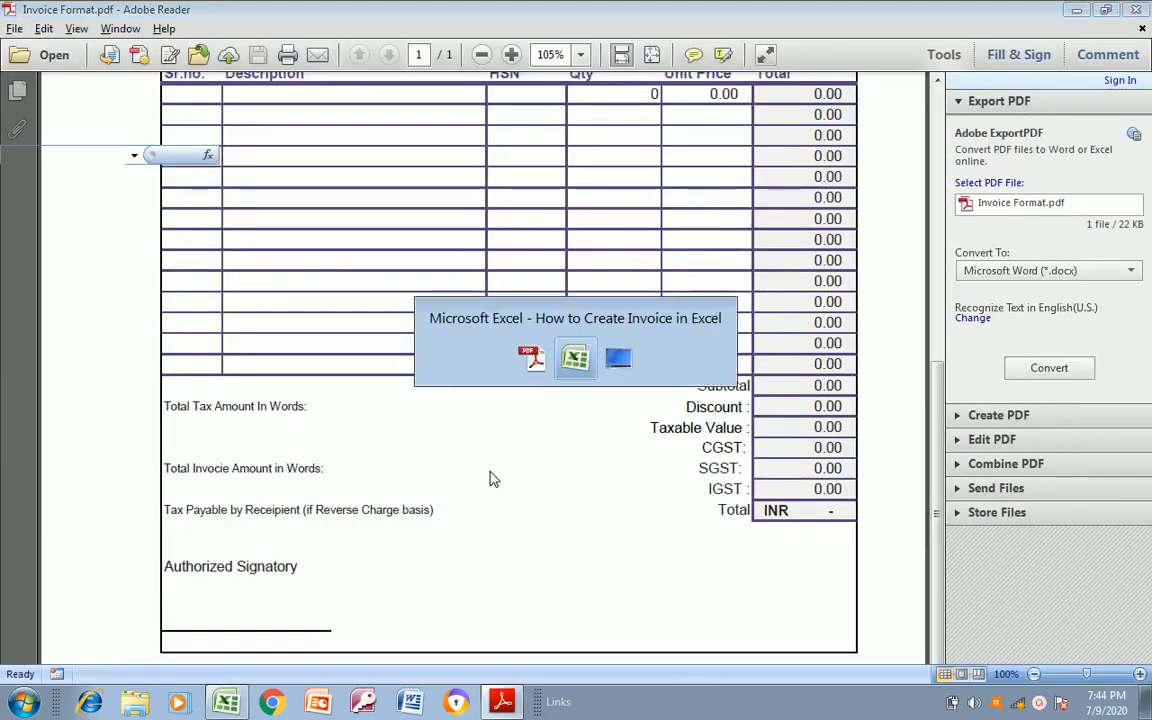
pyautogui.press('Right')
pyautogui.press('Right')
pyautogui.press('Right')
pyautogui.press('Right')
pyautogui.press('Up')
pyautogui.press('Right')
pyautogui.press('Up')
pyautogui.press('Up')
pyautogui.hotkey('alt', 'Tab')
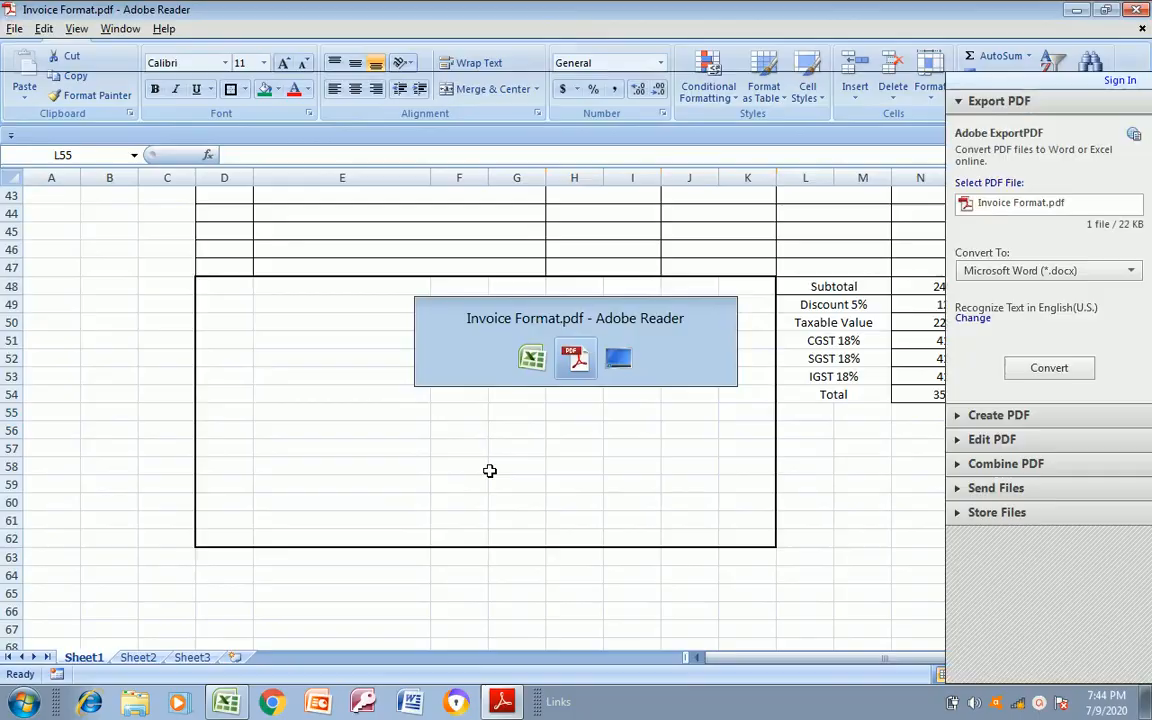
pyautogui.hotkey('alt', 'Tab')
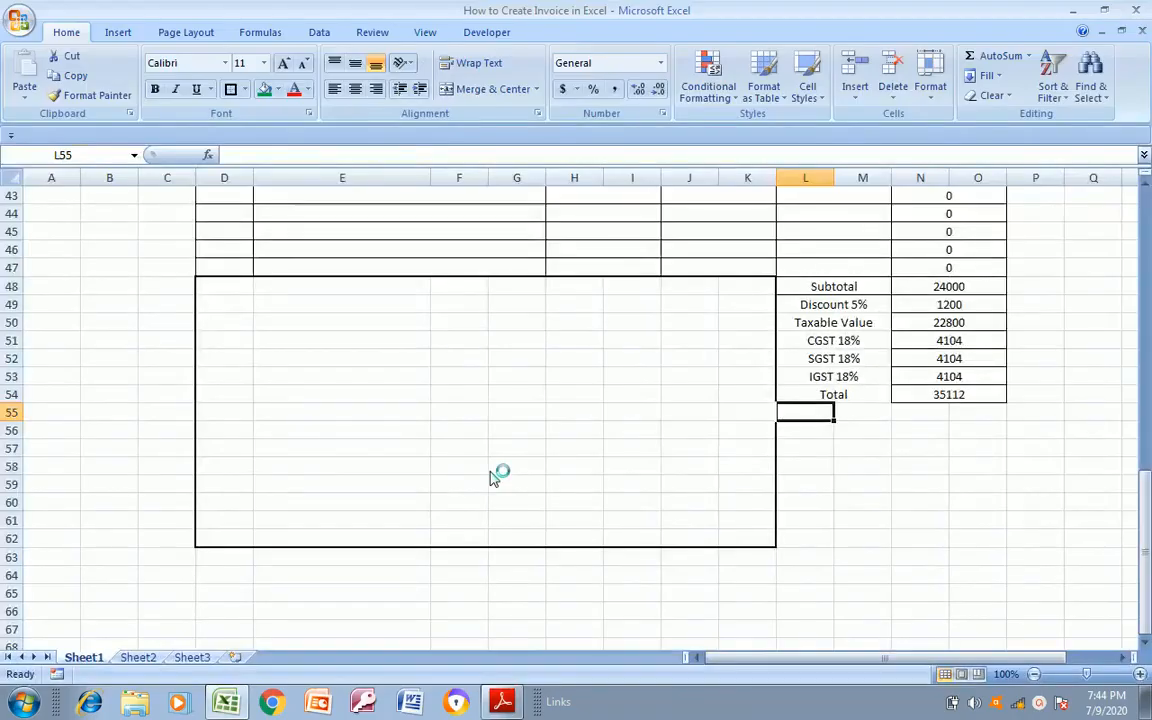
pyautogui.hotkey('shift', 'Right')
pyautogui.hotkey('shift', 'Right')
pyautogui.hotkey('shift', 'Right')
pyautogui.hotkey('shift', 'Down')
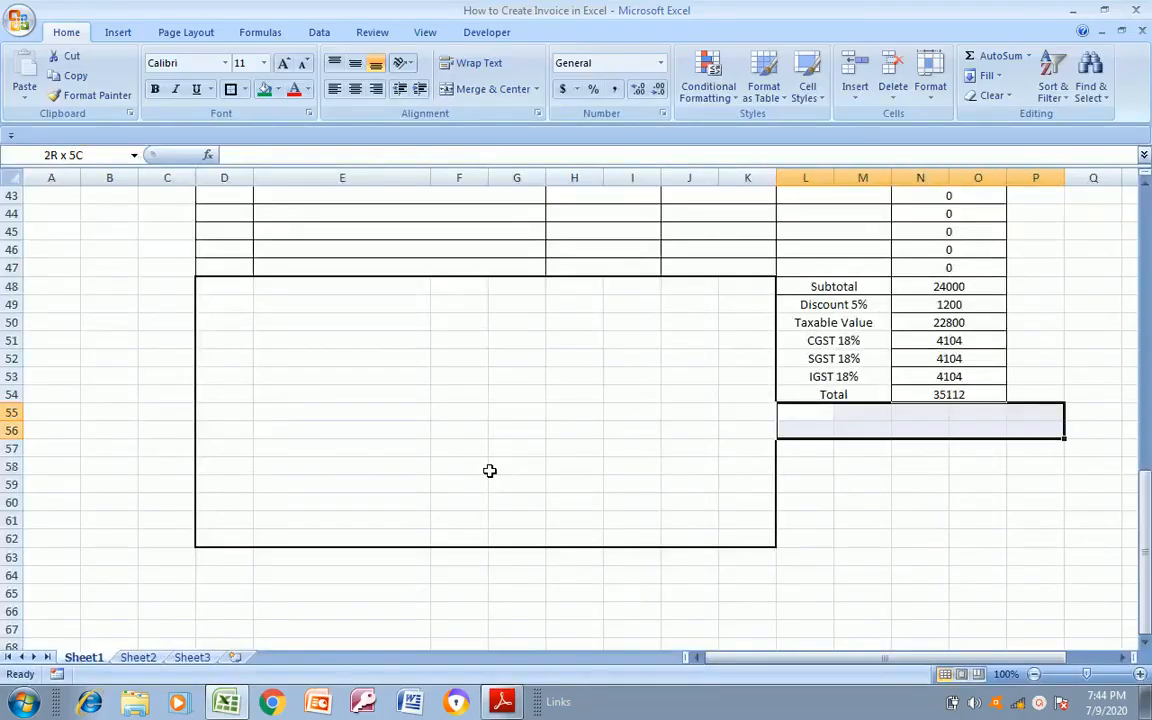
pyautogui.hotkey('shift', 'Down')
pyautogui.hotkey('shift', 'Down')
pyautogui.hotkey('shift', 'Down')
pyautogui.hotkey('shift', 'Down')
pyautogui.hotkey('shift', 'Down')
pyautogui.hotkey('shift', 'Down')
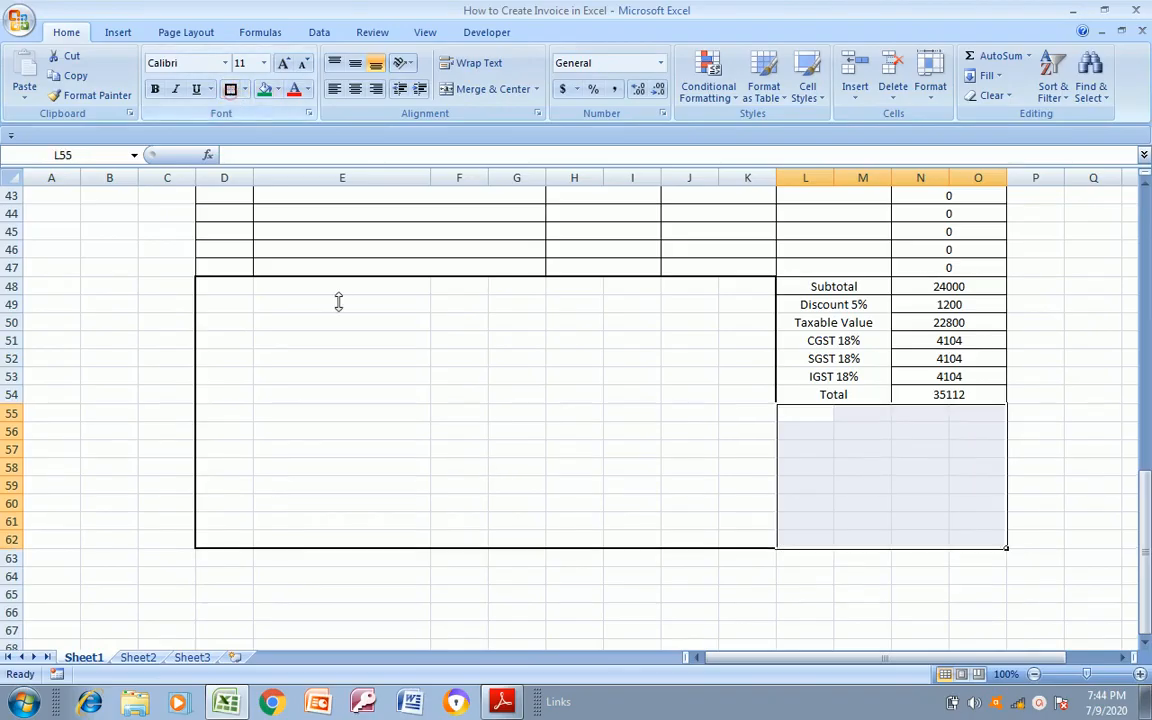
pyautogui.click(434, 390)
# Check the bottom section of Invoice Format.pdf and remove all borders from cells L55:O62
pyautogui.hotkey('alt', 'Tab')
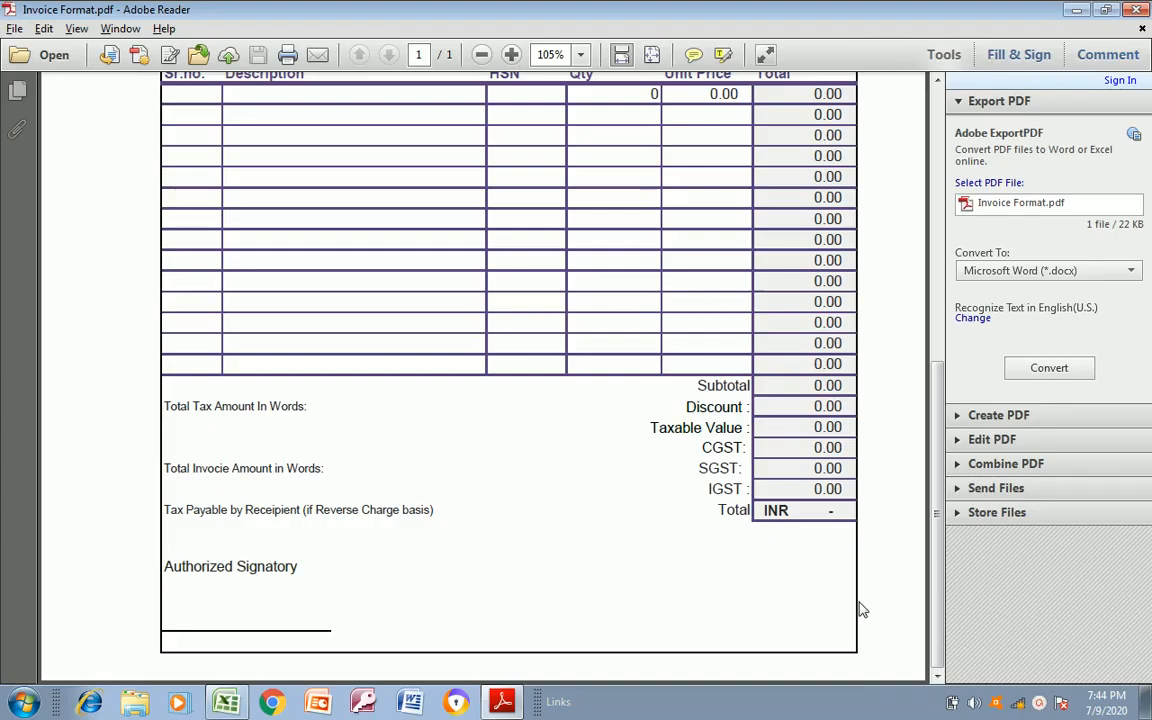
pyautogui.hotkey('alt', 'Tab')
pyautogui.click(816, 428)
pyautogui.press('Up')
pyautogui.hotkey('shift', 'Right')
pyautogui.hotkey('shift', 'Right')
pyautogui.hotkey('shift', 'Right')
pyautogui.hotkey('shift', 'Down')
pyautogui.hotkey('shift', 'Down')
pyautogui.hotkey('shift', 'Down')
pyautogui.hotkey('shift', 'Down')
pyautogui.hotkey('shift', 'Down')
pyautogui.hotkey('shift', 'Down')
pyautogui.hotkey('shift', 'Down')
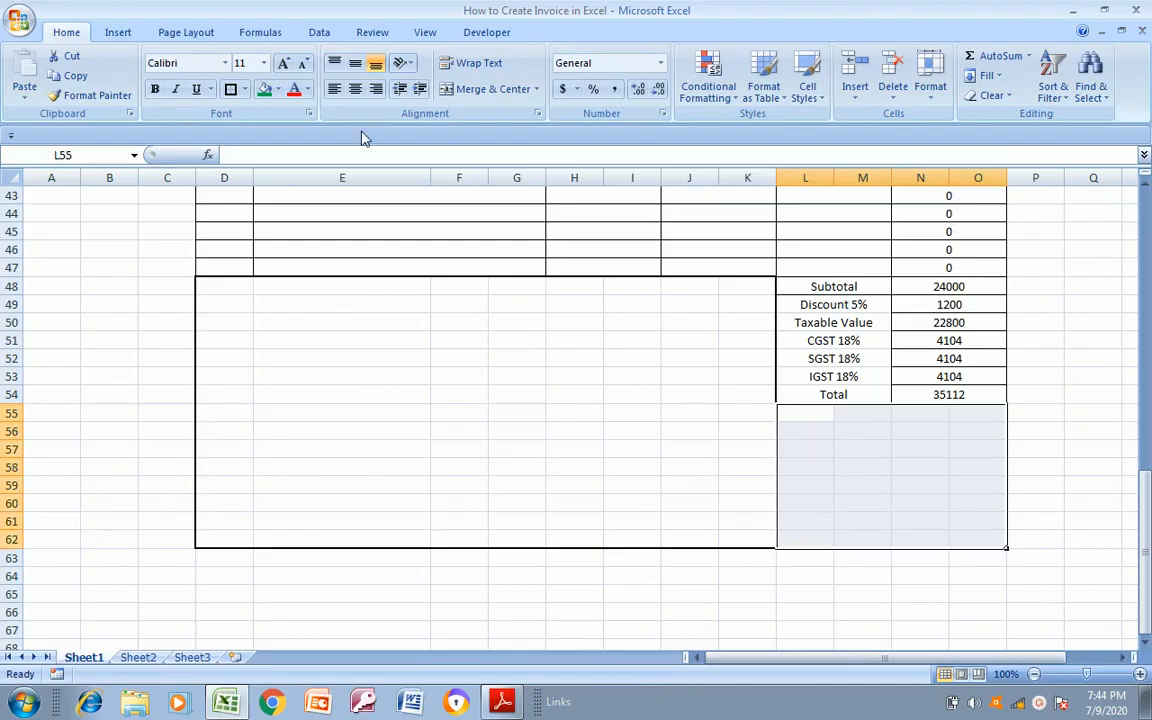
pyautogui.click(244, 89)
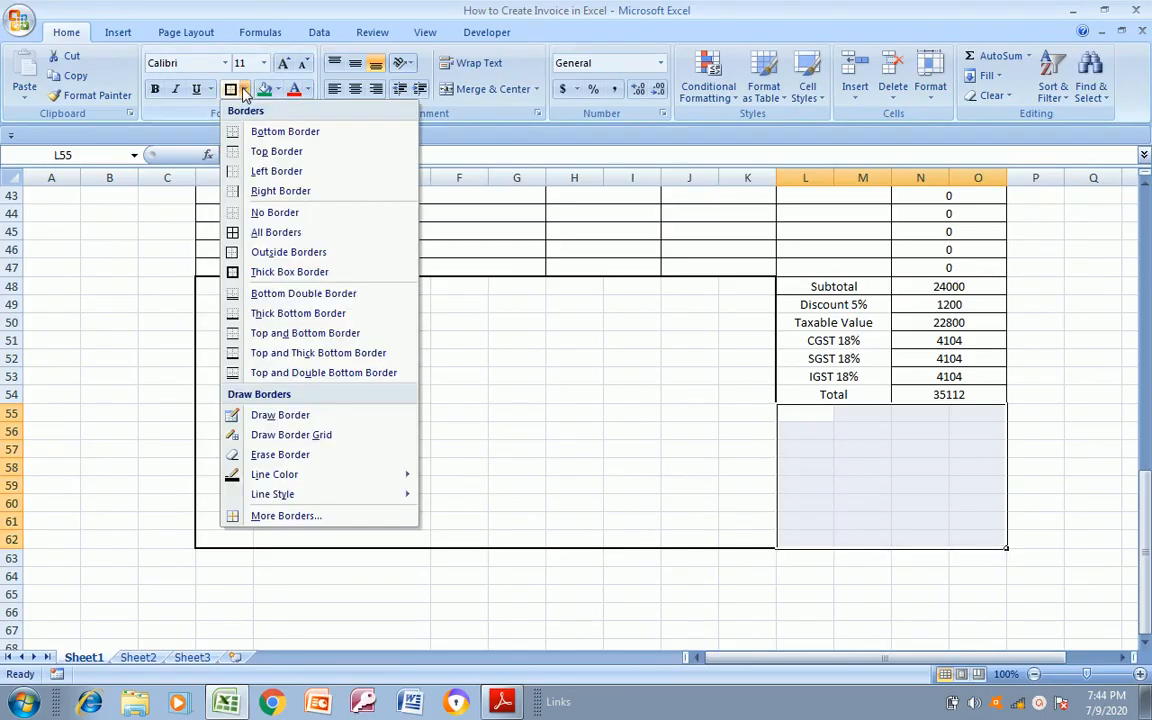
pyautogui.click(262, 212)
pyautogui.click(443, 392)
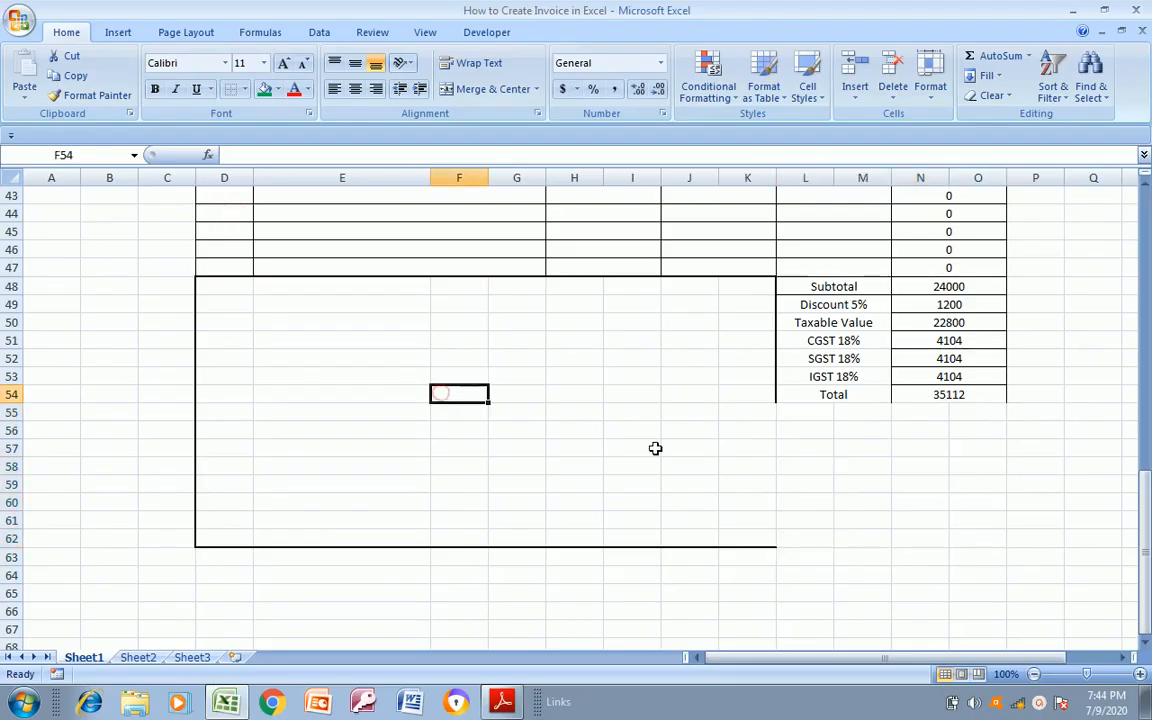
# Reapply all borders to the summary amounts in N48:O54 after checking them against Invoice Format.pdf
pyautogui.hotkey('alt', 'Tab')
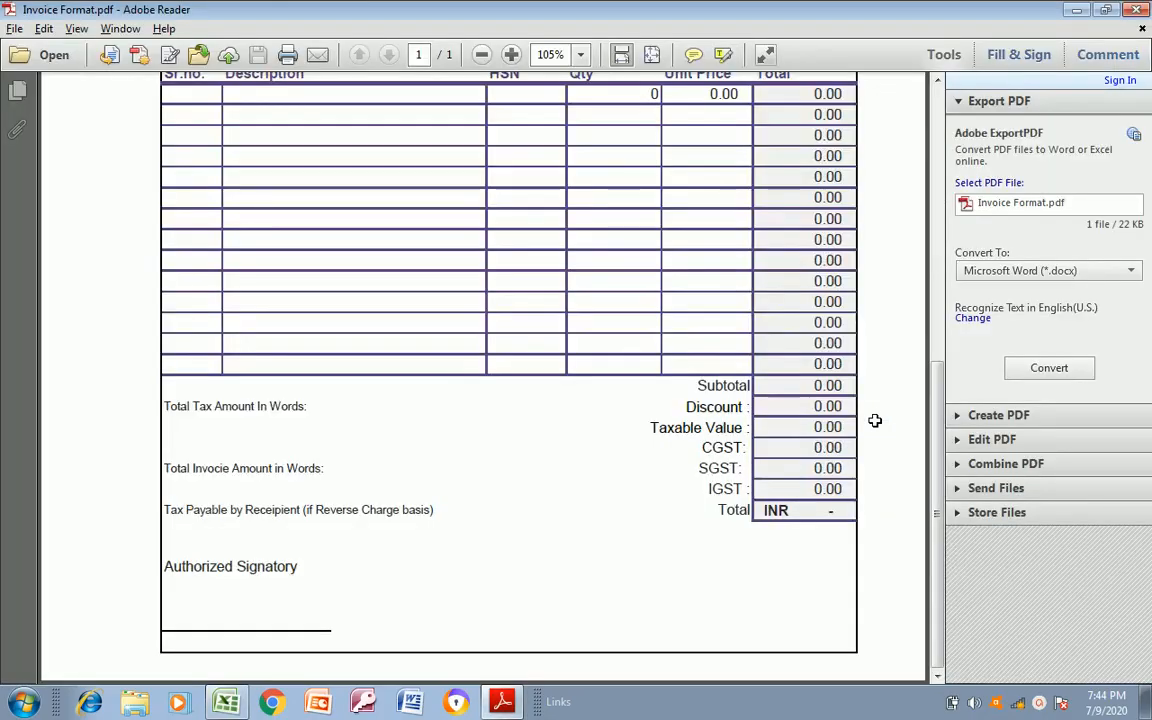
pyautogui.hotkey('alt', 'Tab')
pyautogui.hotkey('alt', 'Tab')
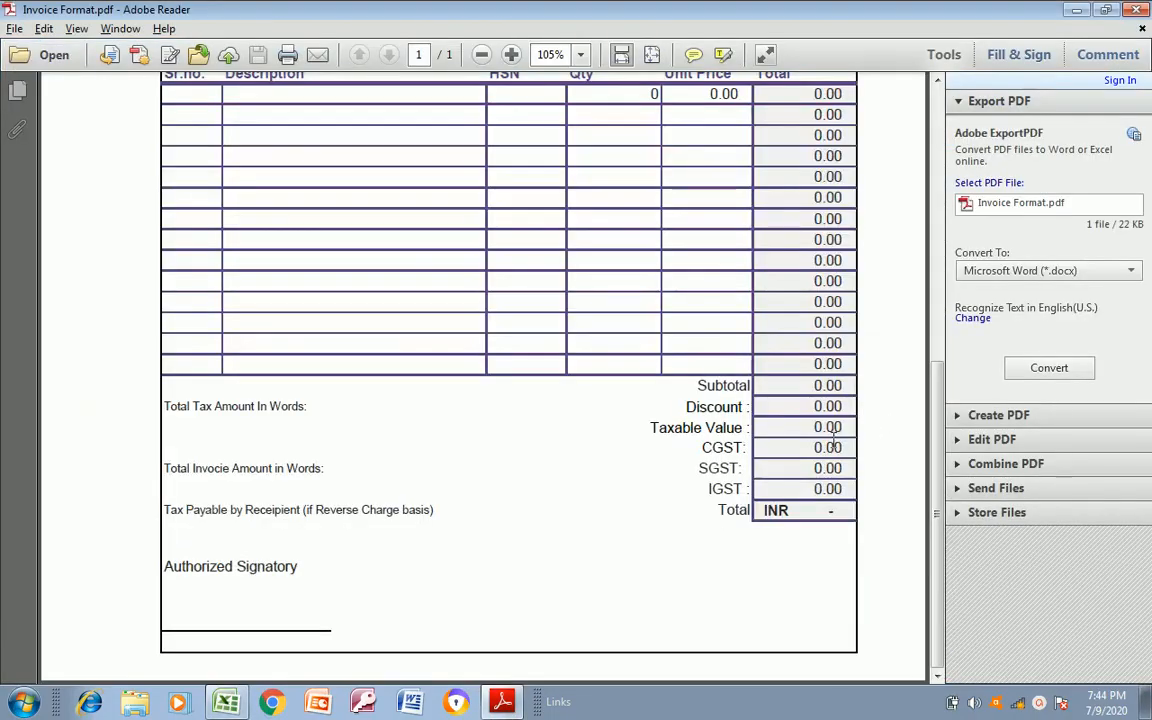
pyautogui.hotkey('alt', 'Tab')
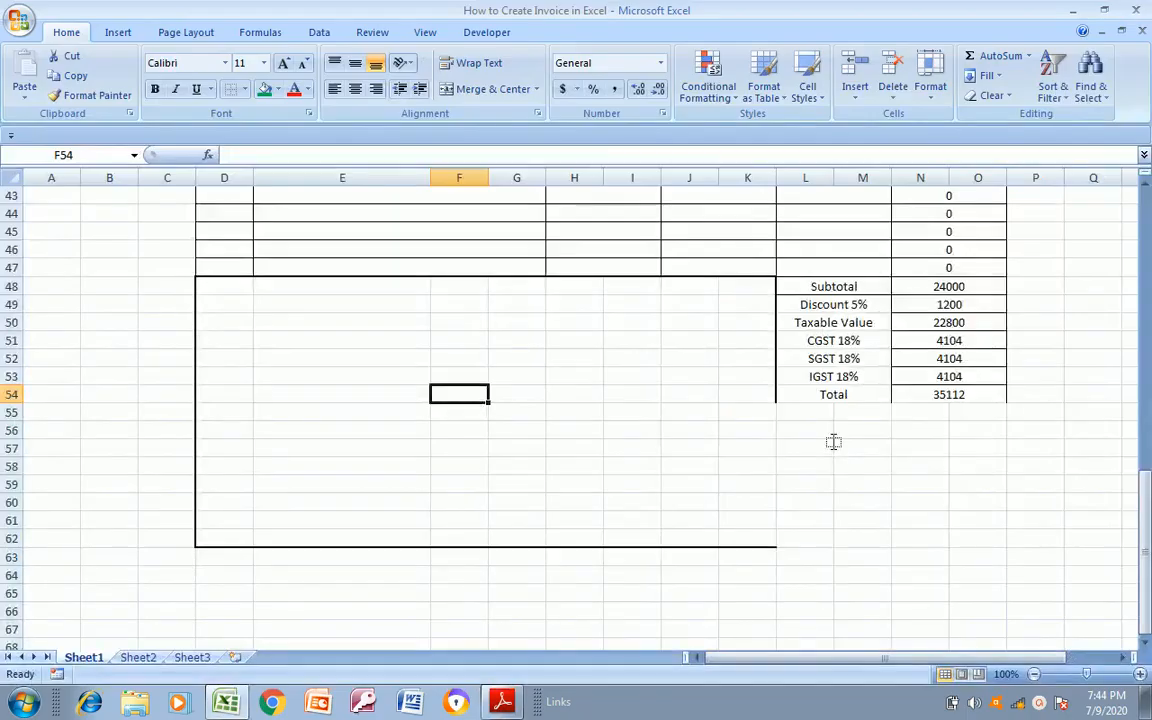
pyautogui.click(947, 288)
pyautogui.hotkey('shift', 'Down')
pyautogui.hotkey('shift', 'Down')
pyautogui.hotkey('shift', 'Down')
pyautogui.hotkey('shift', 'Down')
pyautogui.hotkey('shift', 'Down')
pyautogui.hotkey('shift', 'Down')
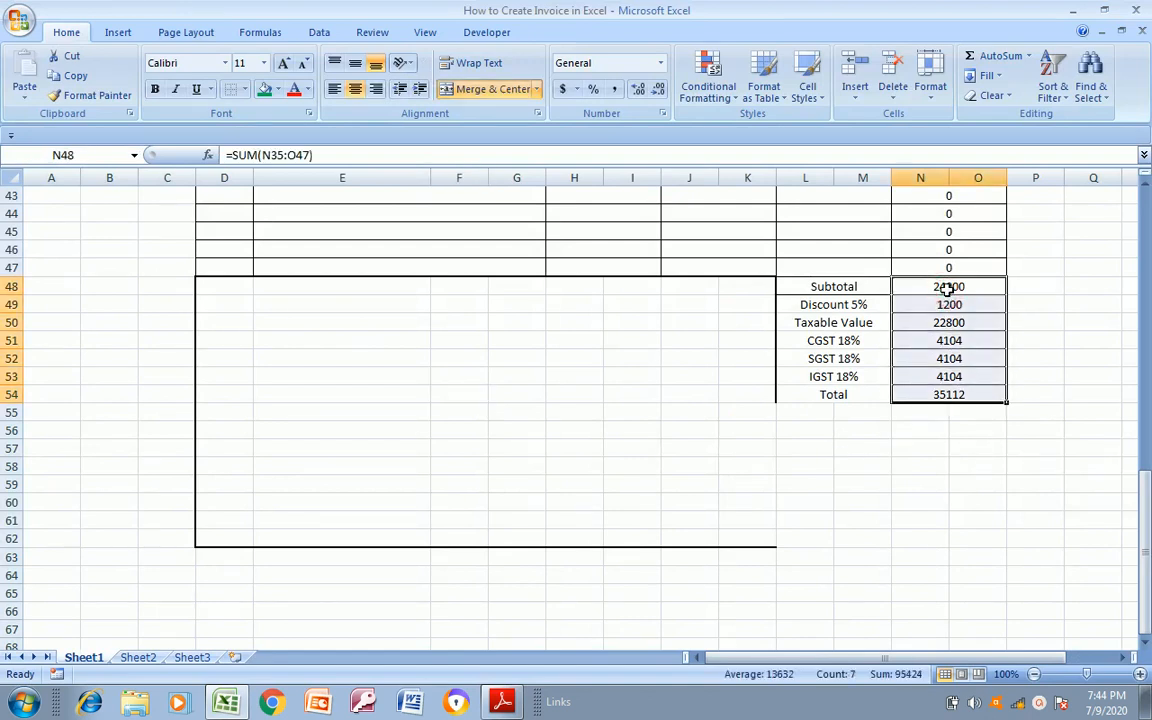
pyautogui.click(247, 90)
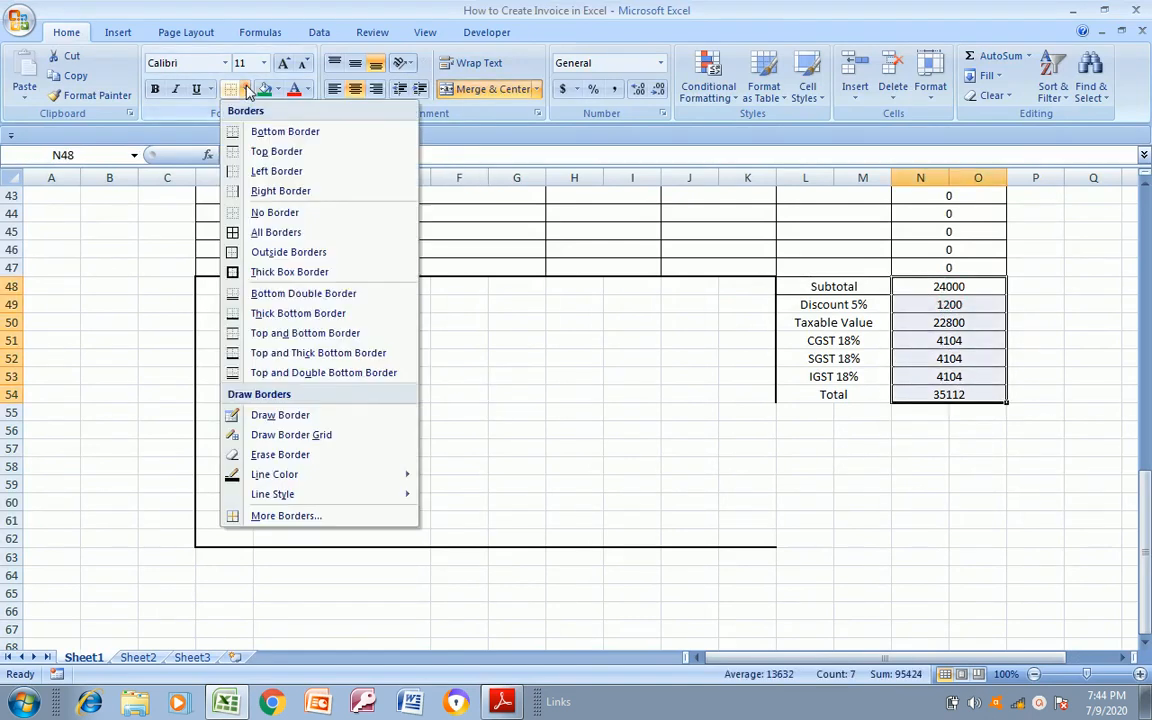
pyautogui.click(275, 232)
pyautogui.click(477, 399)
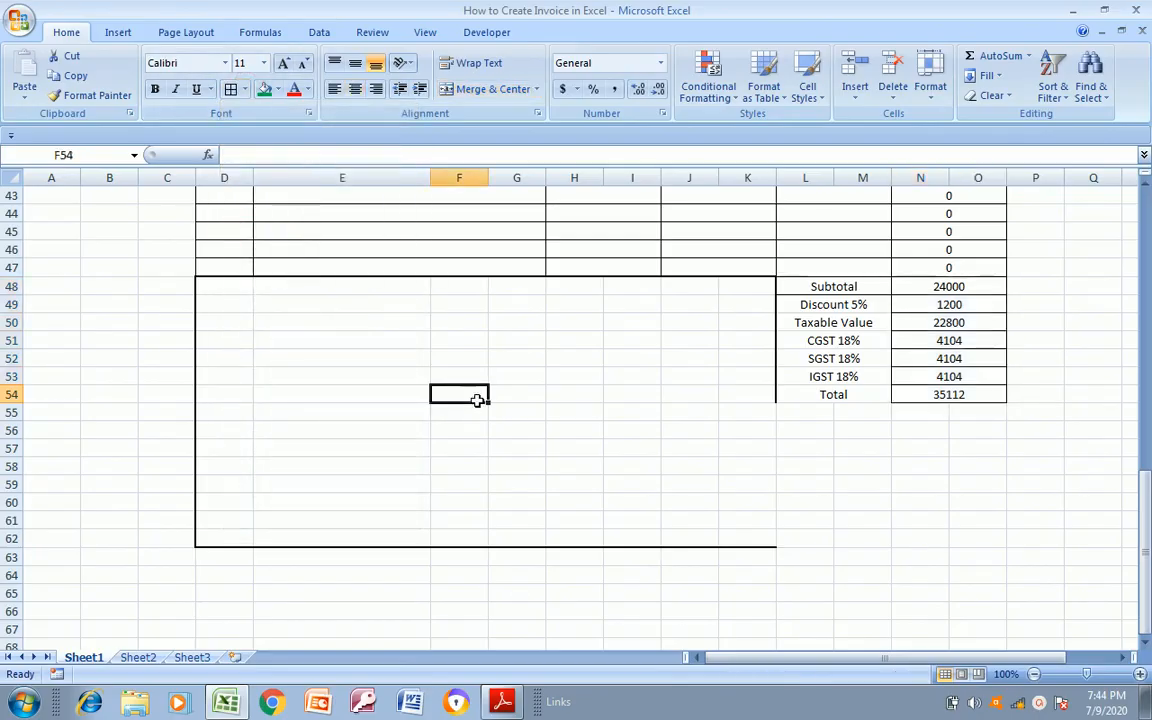
# Compare the blank area starting at D48 with the amount-in-words and signatory section of Invoice Format.pdf
pyautogui.hotkey('alt', 'Tab')
pyautogui.hotkey('alt', 'Tab')
pyautogui.press('Up')
pyautogui.press('Up')
pyautogui.press('Up')
pyautogui.press('Up')
pyautogui.press('Up')
pyautogui.press('Up')
pyautogui.hotkey('alt', 'Tab')
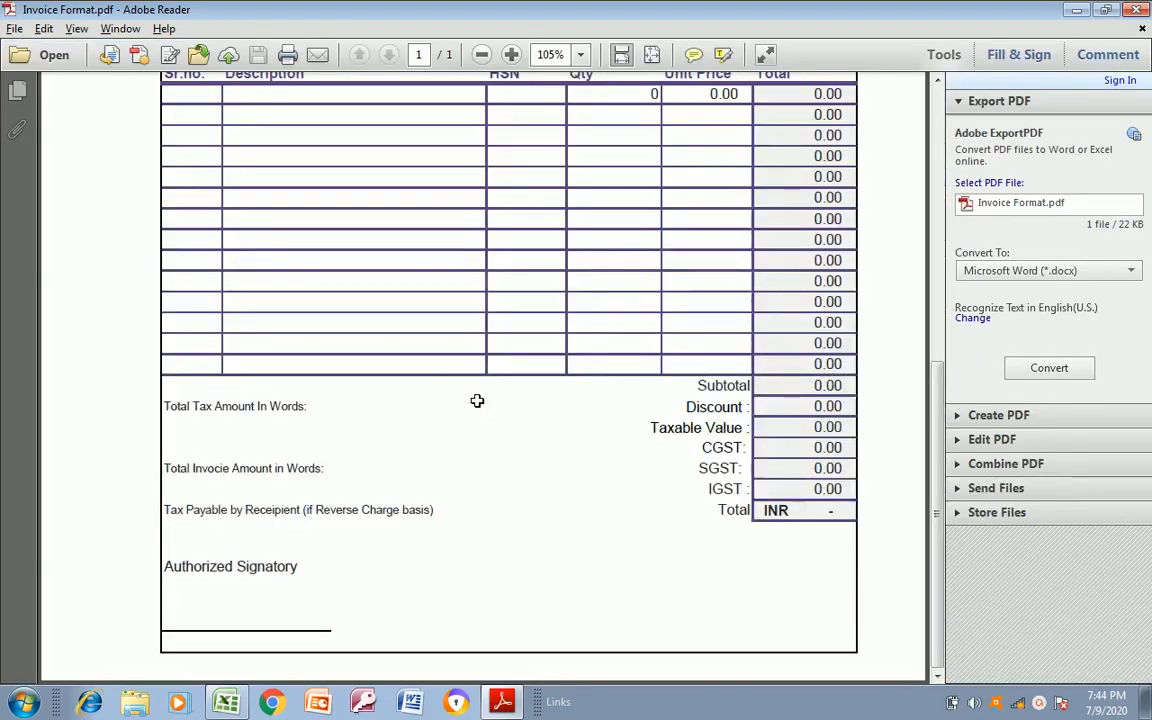
pyautogui.hotkey('alt', 'Tab')
pyautogui.press('Right')
pyautogui.press('Right')
pyautogui.press('Left')
pyautogui.press('Left')
pyautogui.press('Left')
pyautogui.press('Left')
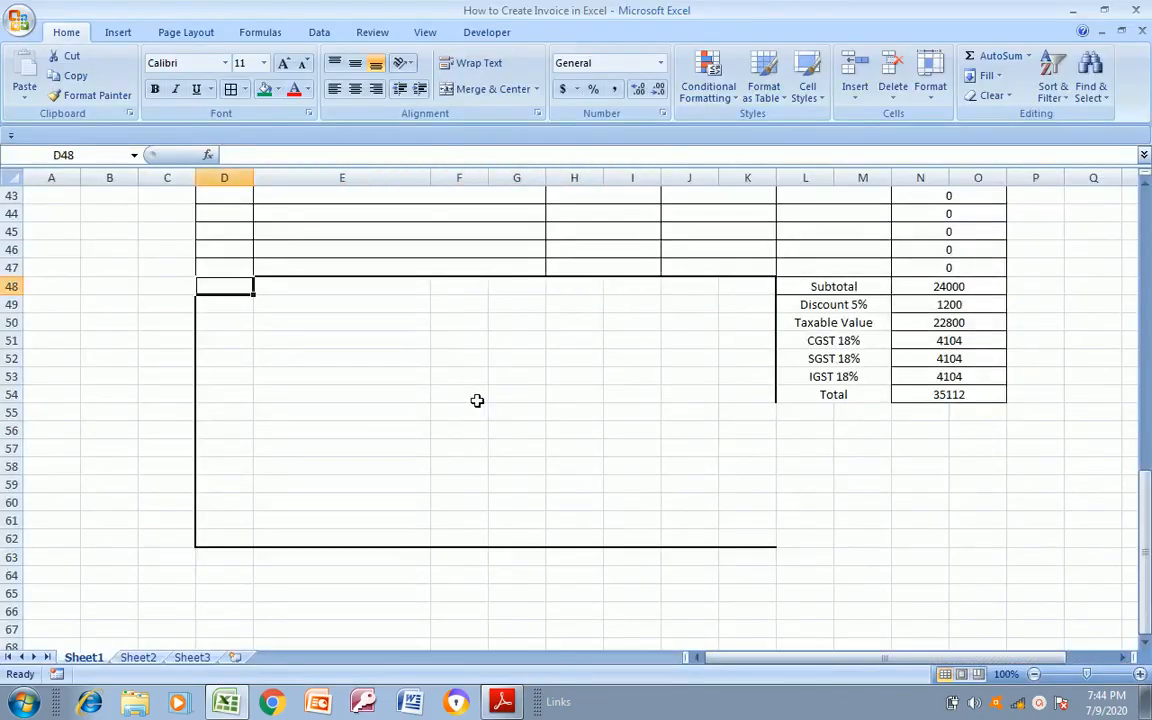
pyautogui.hotkey('alt', 'Tab')
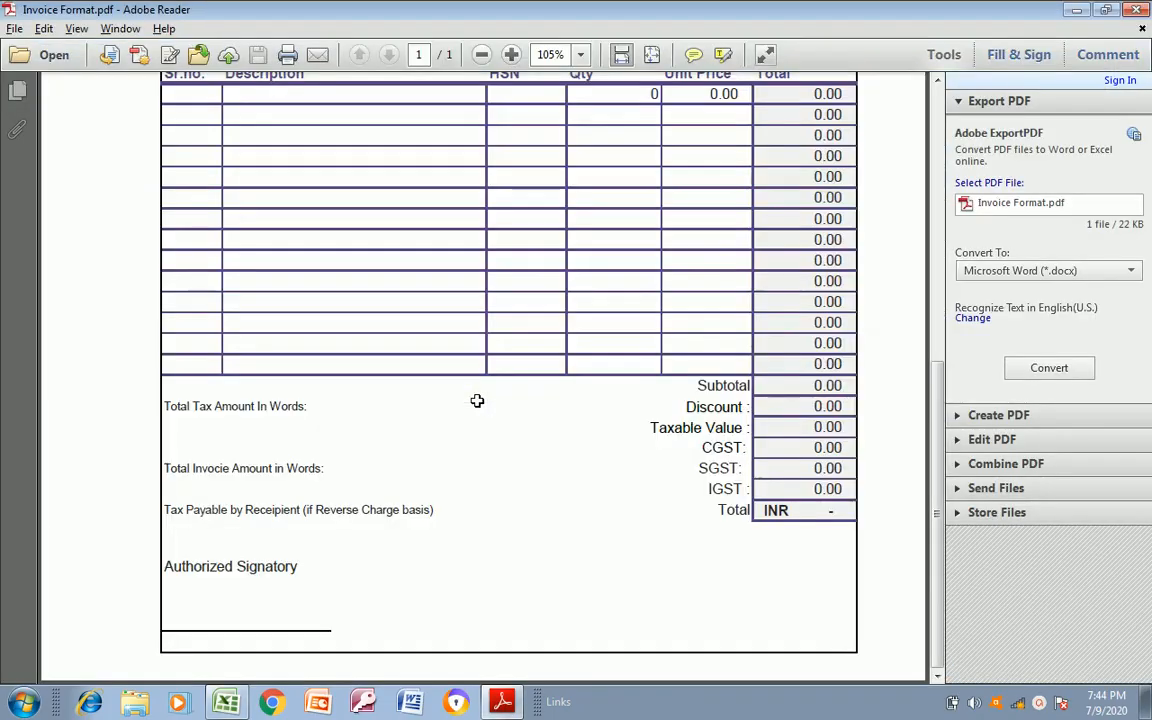
pyautogui.hotkey('alt', 'Tab')
pyautogui.press('Right')
pyautogui.press('Right')
pyautogui.press('Right')
pyautogui.press('Right')
pyautogui.press('Right')
pyautogui.press('Right')
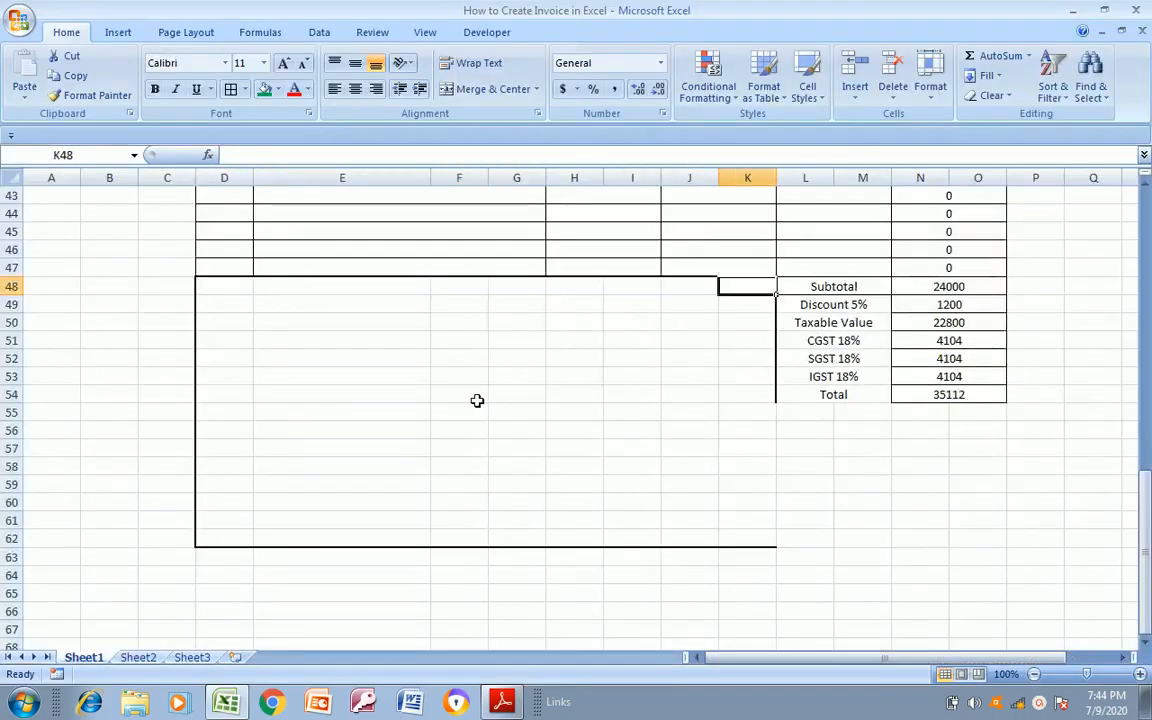
pyautogui.press('Right')
pyautogui.press('Right')
pyautogui.press('Right')
pyautogui.press('Right')
pyautogui.press('Down')
pyautogui.press('Down')
pyautogui.press('Down')
pyautogui.press('Down')
pyautogui.press('Down')
pyautogui.press('Down')
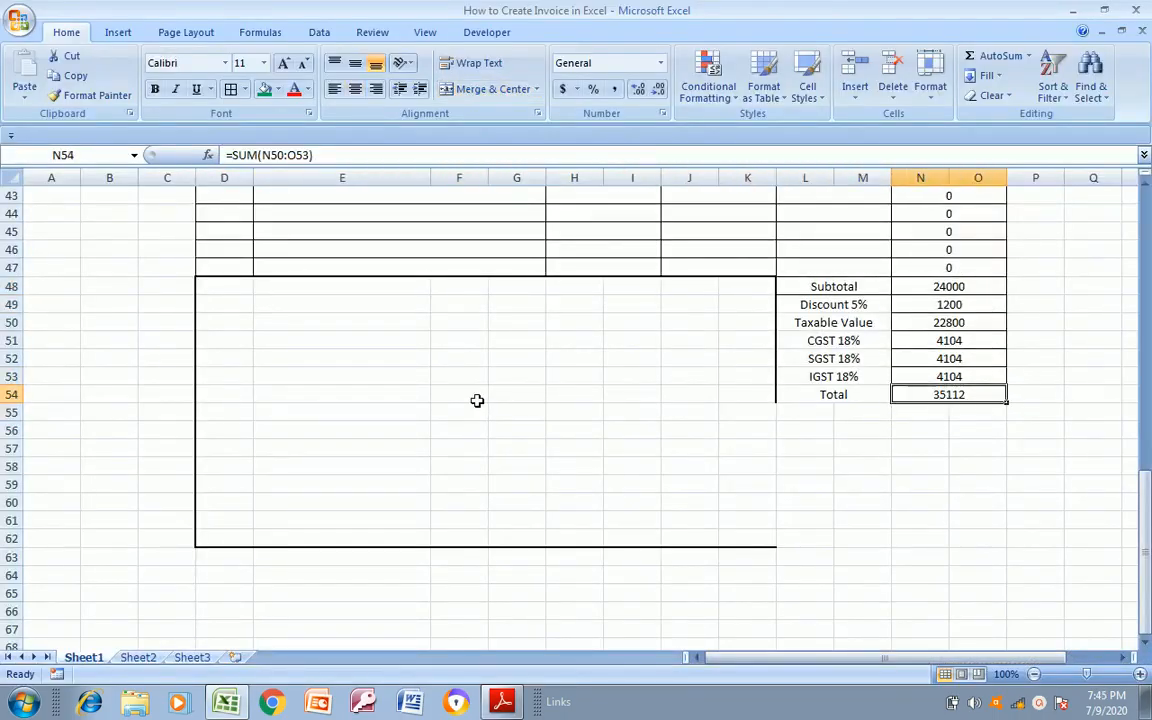
pyautogui.hotkey('shift', 'Down')
pyautogui.hotkey('shift', 'Down')
pyautogui.hotkey('shift', 'Down')
pyautogui.hotkey('shift', 'Down')
pyautogui.hotkey('shift', 'Down')
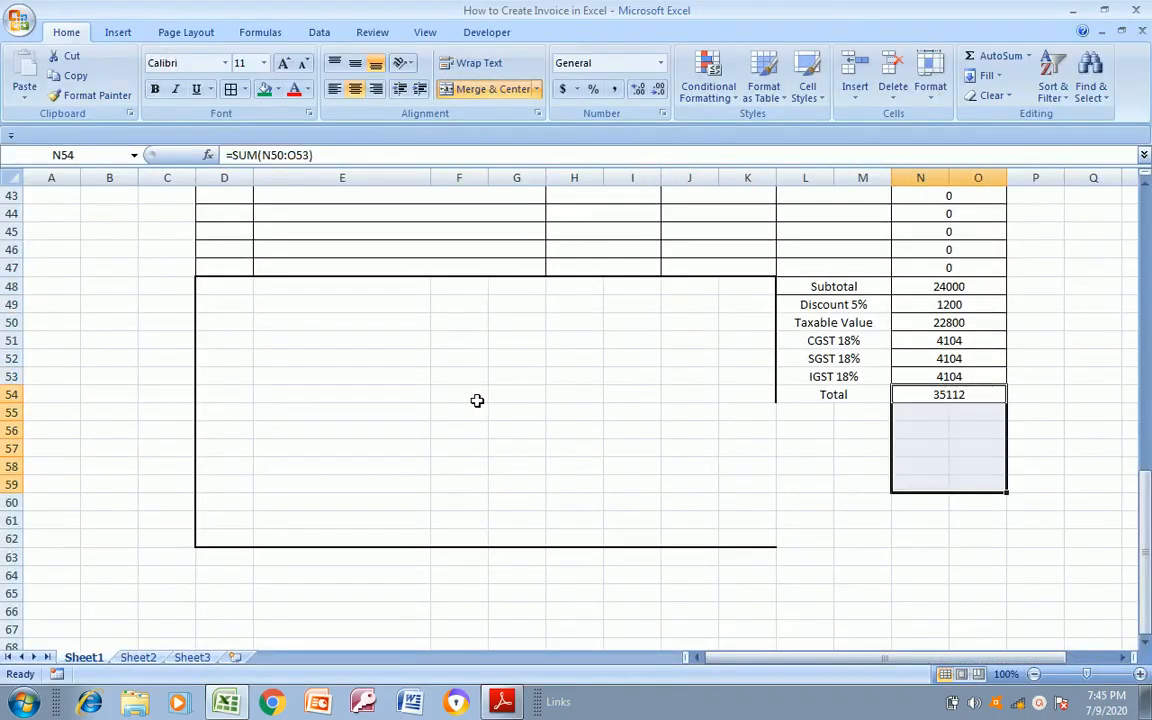
pyautogui.click(625, 549)
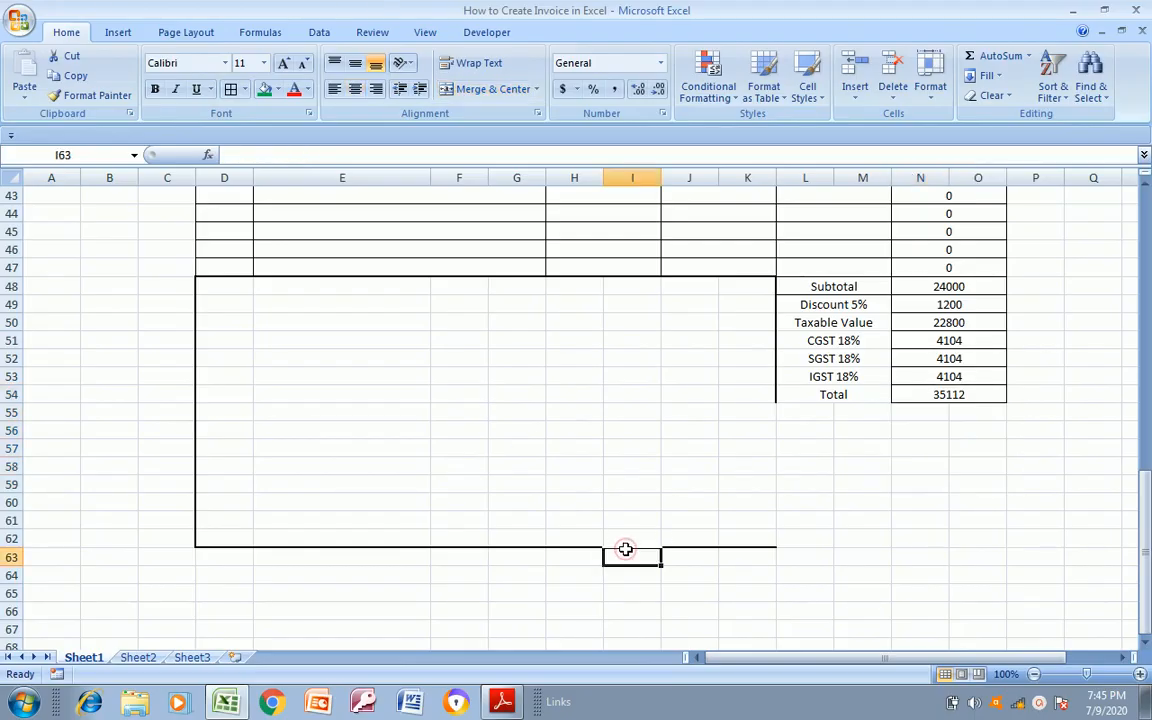
pyautogui.press('Up')
pyautogui.press('Left')
pyautogui.press('Left')
pyautogui.press('Left')
pyautogui.press('Right')
pyautogui.press('Right')
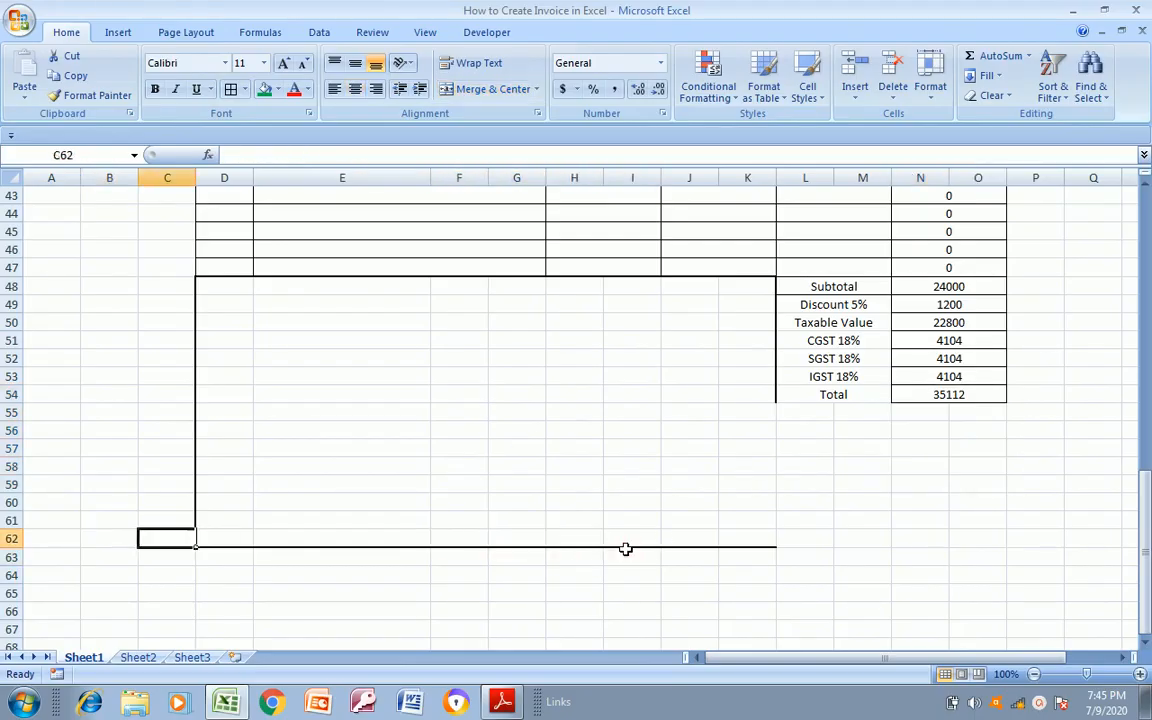
pyautogui.hotkey('shift', 'Right')
pyautogui.hotkey('shift', 'Right')
pyautogui.hotkey('shift', 'Right')
pyautogui.hotkey('shift', 'Right')
pyautogui.hotkey('shift', 'Right')
pyautogui.hotkey('shift', 'Right')
pyautogui.hotkey('shift', 'Right')
pyautogui.hotkey('shift', 'Right')
pyautogui.hotkey('shift', 'Right')
pyautogui.hotkey('shift', 'Right')
pyautogui.hotkey('shift', 'Right')
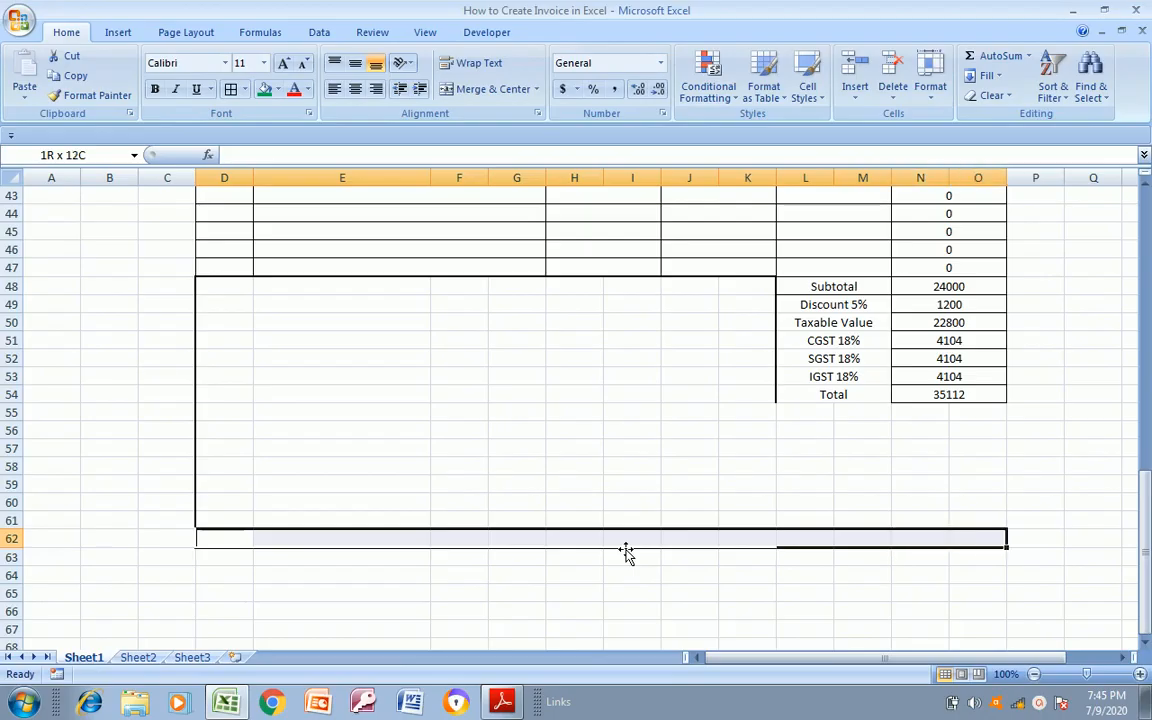
pyautogui.hotkey('shift', 'Up')
pyautogui.hotkey('shift', 'Up')
pyautogui.hotkey('shift', 'Up')
pyautogui.hotkey('shift', 'Up')
pyautogui.hotkey('shift', 'Up')
pyautogui.hotkey('shift', 'Up')
pyautogui.hotkey('shift', 'Up')
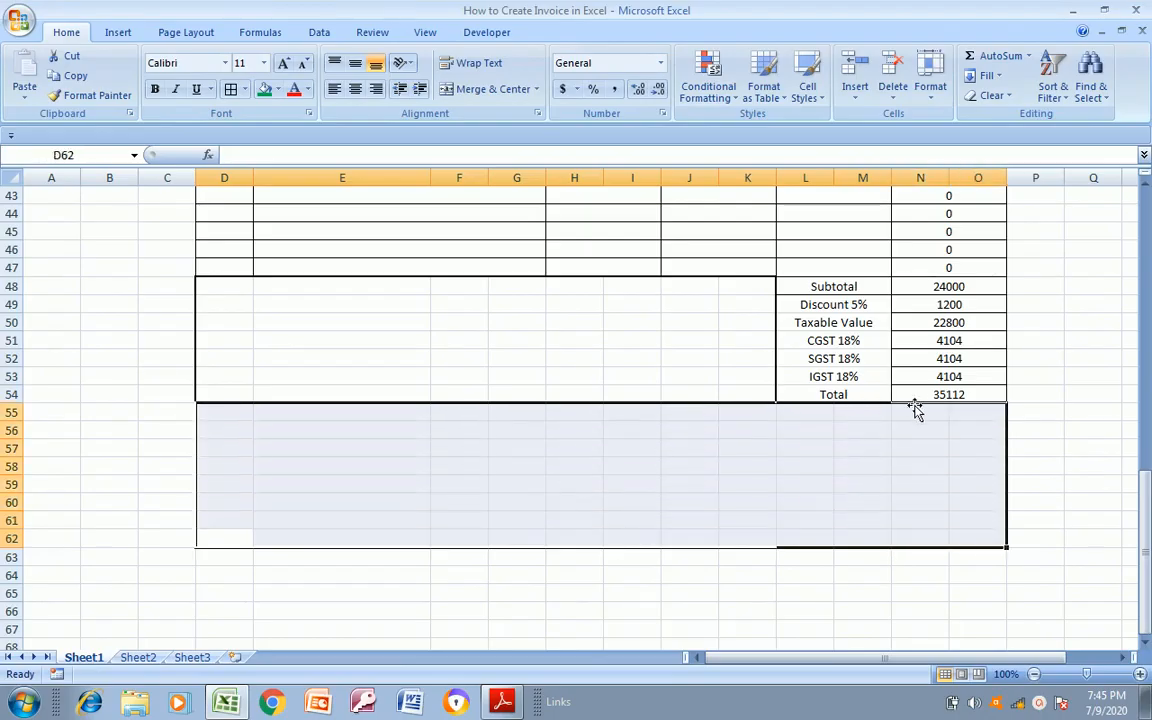
pyautogui.press('Up')
pyautogui.press('Up')
pyautogui.press('Up')
pyautogui.press('Up')
pyautogui.press('Up')
pyautogui.press('Up')
pyautogui.press('Up')
pyautogui.press('Up')
pyautogui.press('Right')
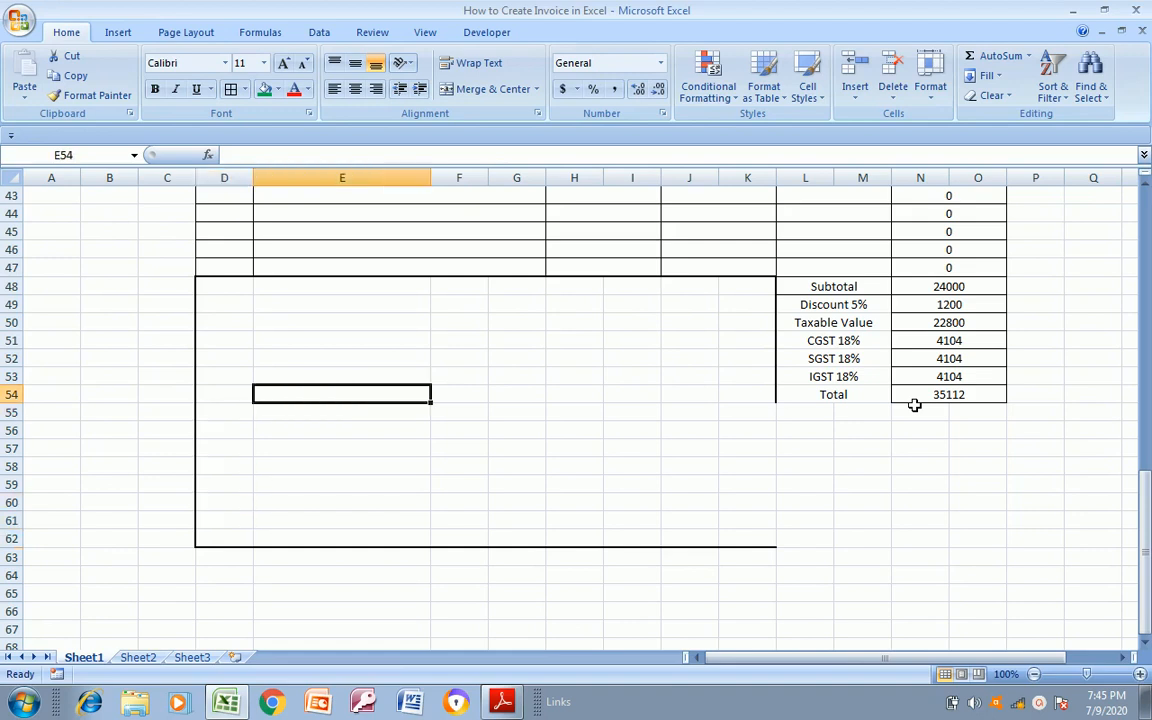
# Apply a top border to the empty cells N55:O62 below the Total amount
pyautogui.click(914, 402)
pyautogui.press('Down')
pyautogui.hotkey('shift', 'Down')
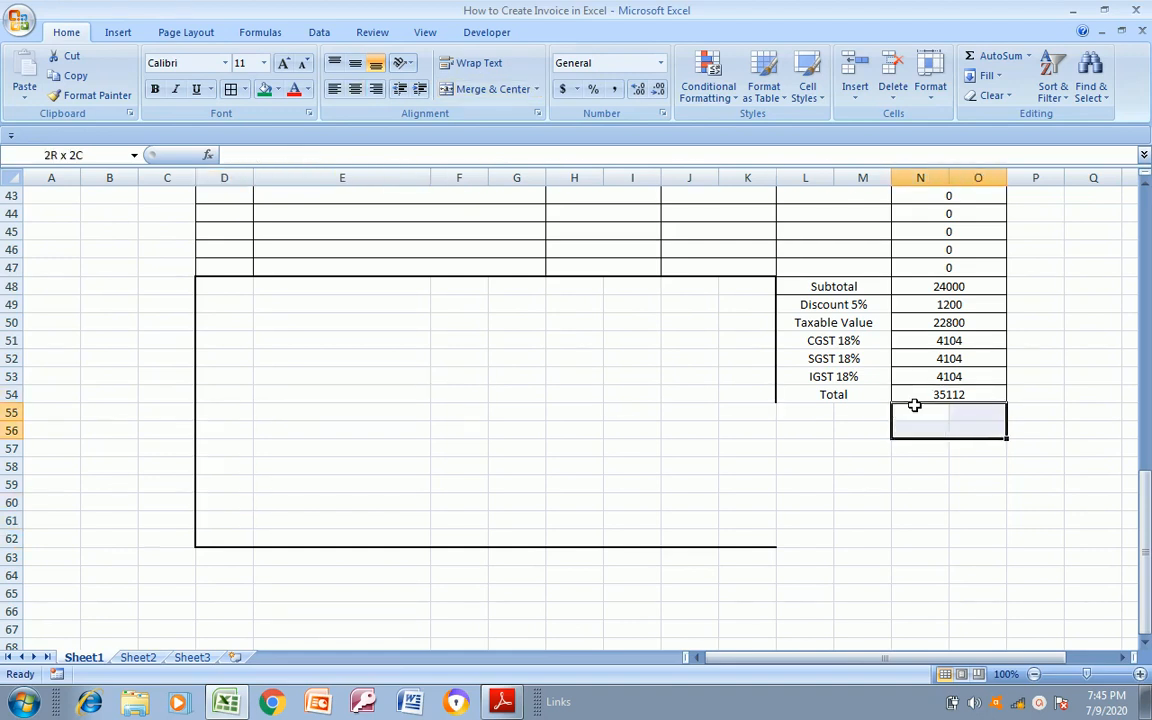
pyautogui.press('Up')
pyautogui.press('Right')
pyautogui.press('Down')
pyautogui.press('Left')
pyautogui.hotkey('shift', 'Down')
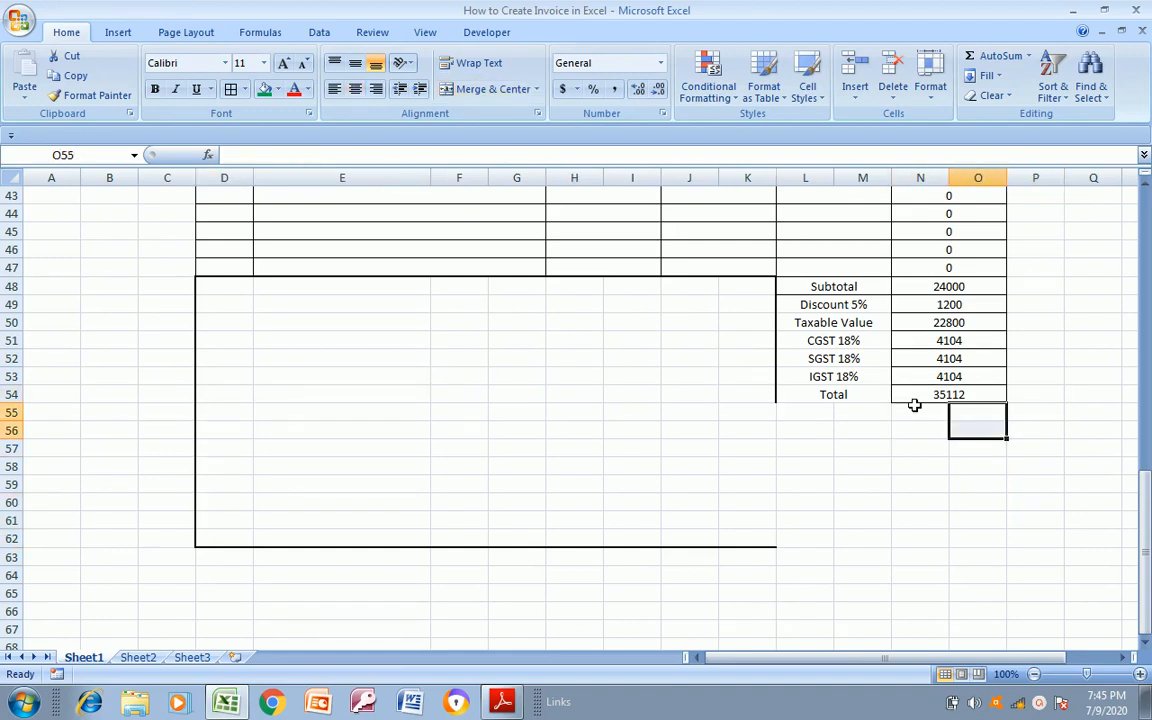
pyautogui.press('Left')
pyautogui.hotkey('shift', 'Right')
pyautogui.hotkey('shift', 'Down')
pyautogui.hotkey('shift', 'Down')
pyautogui.hotkey('shift', 'Down')
pyautogui.hotkey('shift', 'Down')
pyautogui.hotkey('shift', 'Down')
pyautogui.hotkey('shift', 'Down')
pyautogui.hotkey('shift', 'Down')
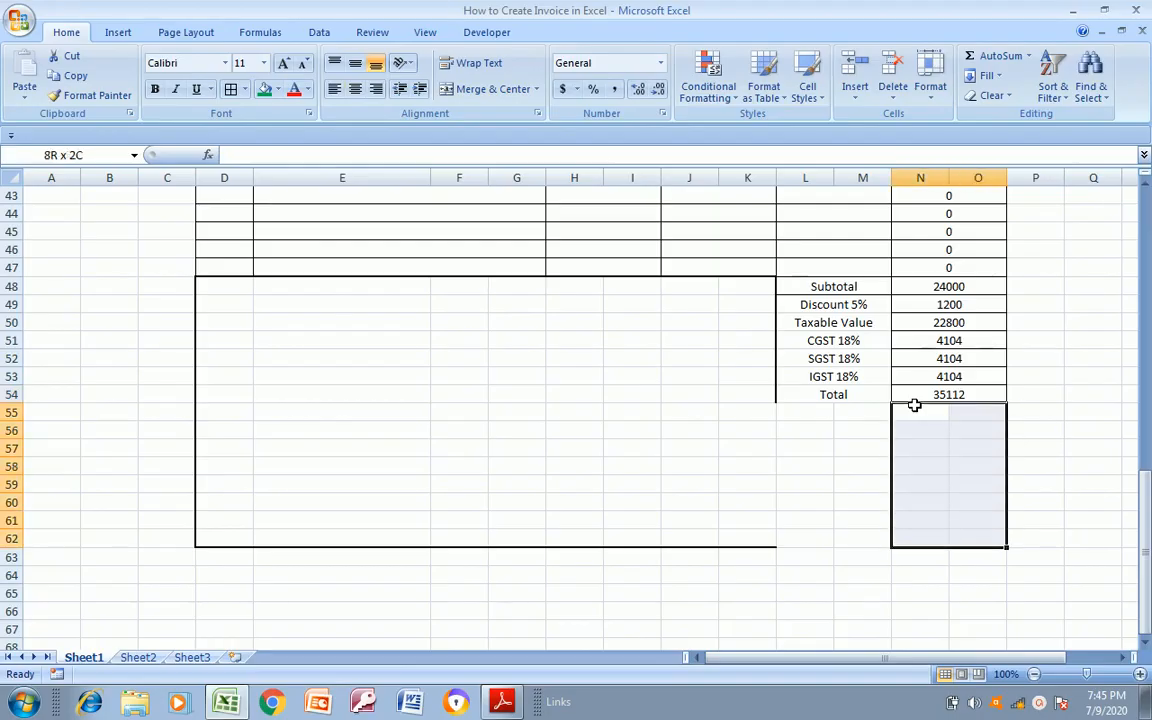
pyautogui.click(244, 90)
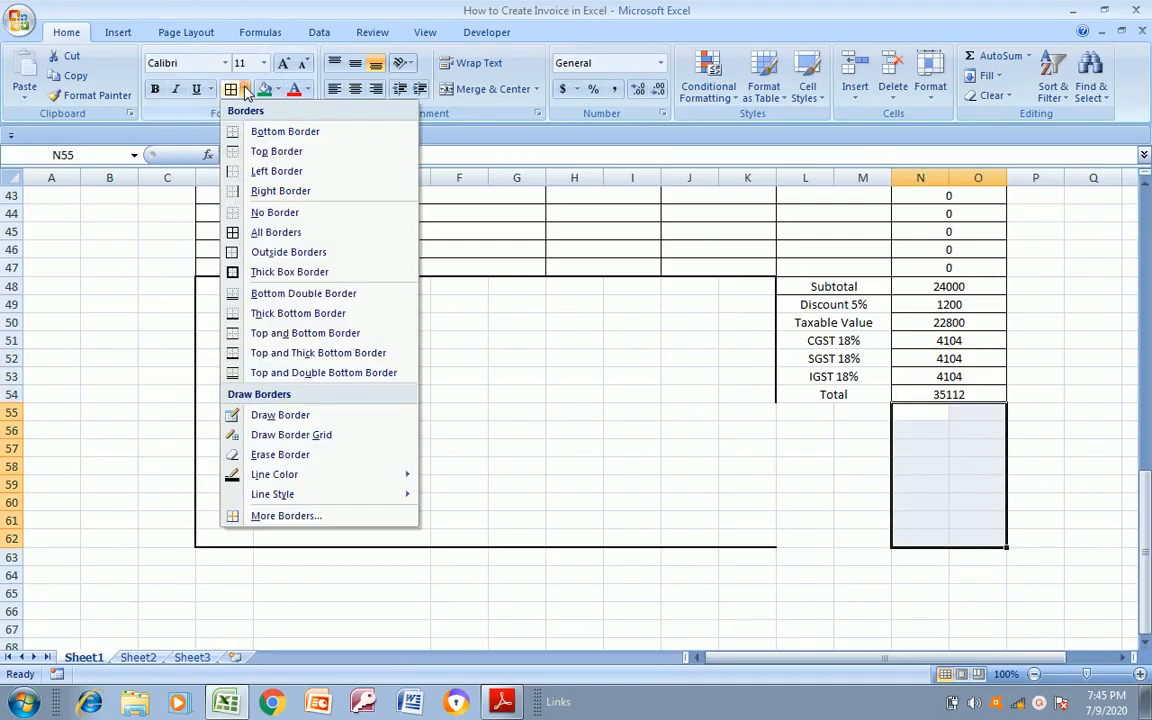
pyautogui.click(232, 152)
pyautogui.click(753, 445)
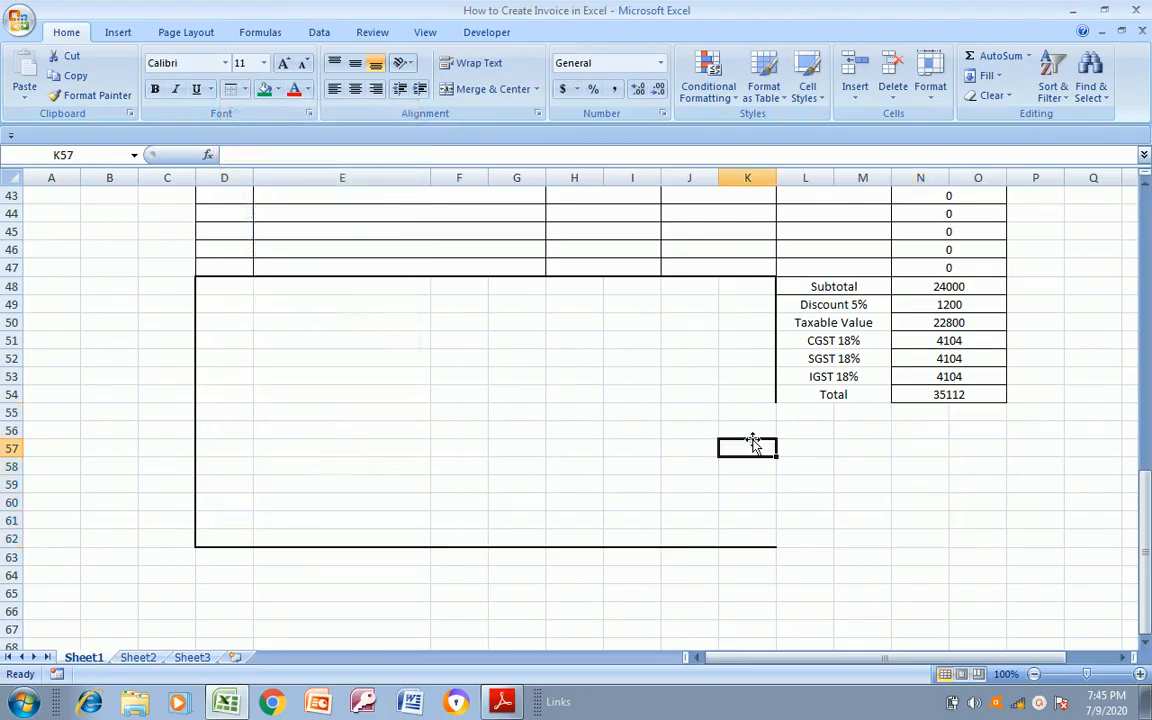
# Apply a right border to the empty cells N55:O62 to extend the invoice's outer edge
pyautogui.moveTo(931, 412); pyautogui.dragTo(980, 538)
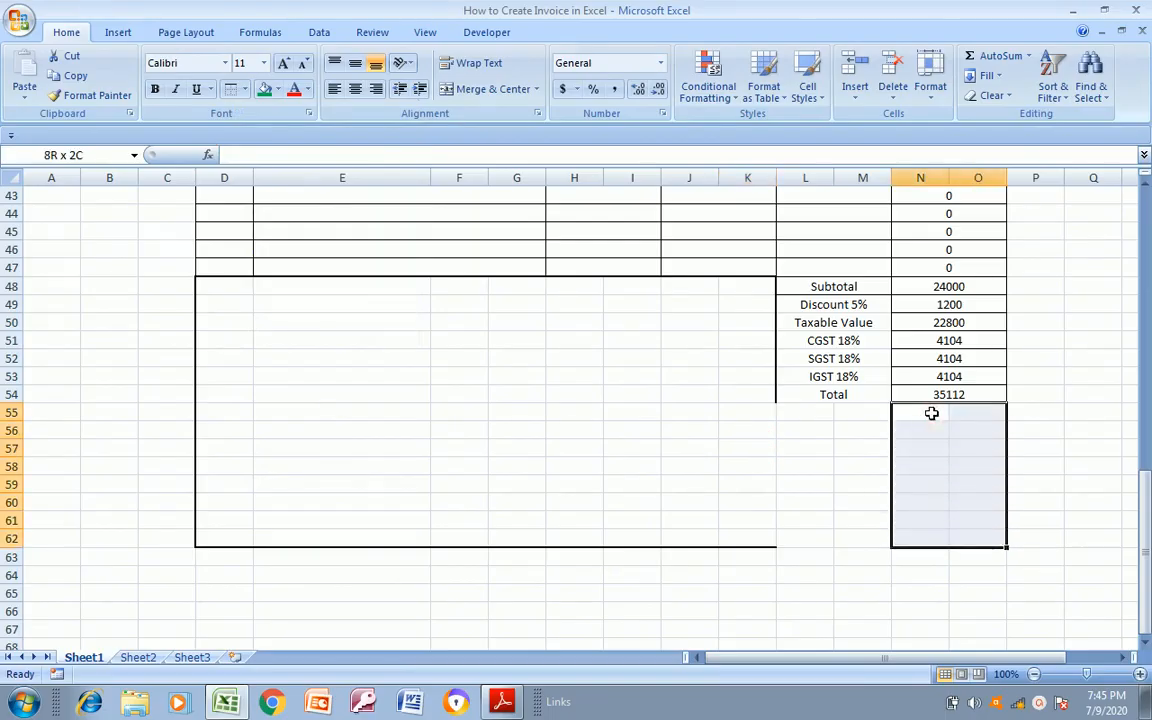
pyautogui.click(244, 89)
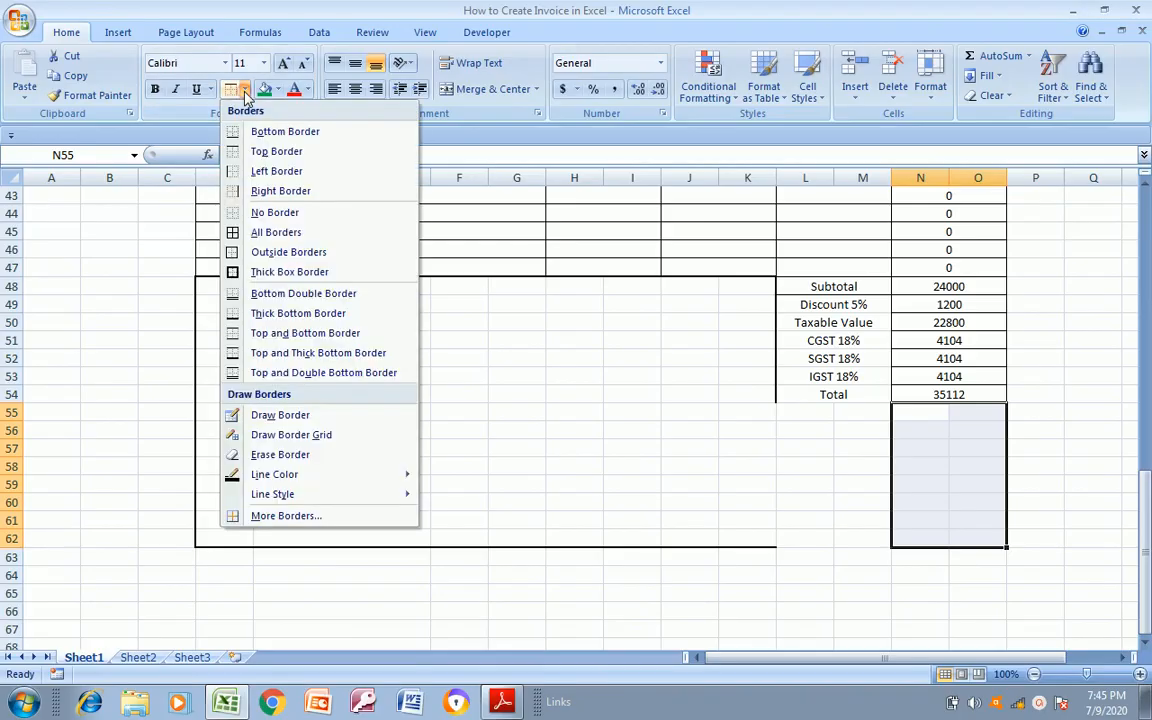
pyautogui.click(236, 190)
pyautogui.click(805, 428)
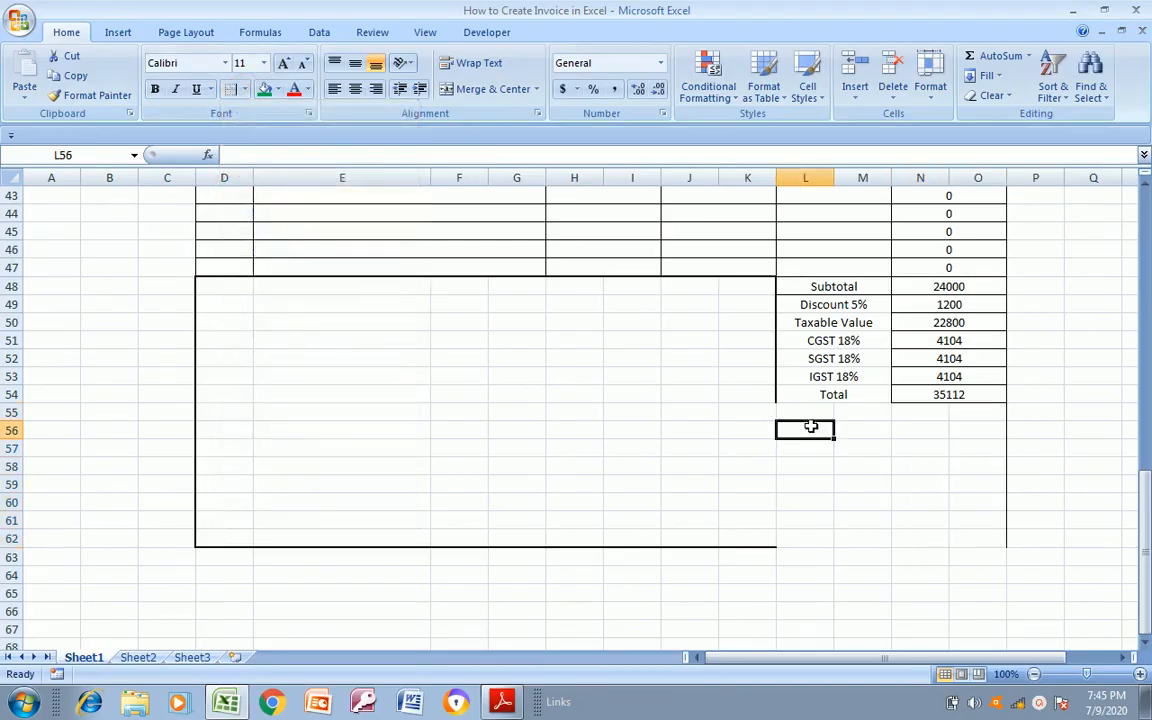
# Apply the last used border, Right Border, to cells L62:O62 in the footer's last row
pyautogui.press('Down')
pyautogui.press('Down')
pyautogui.press('Down')
pyautogui.press('Down')
pyautogui.press('Down')
pyautogui.hotkey('shift', 'Right')
pyautogui.hotkey('shift', 'Right')
pyautogui.hotkey('shift', 'Right')
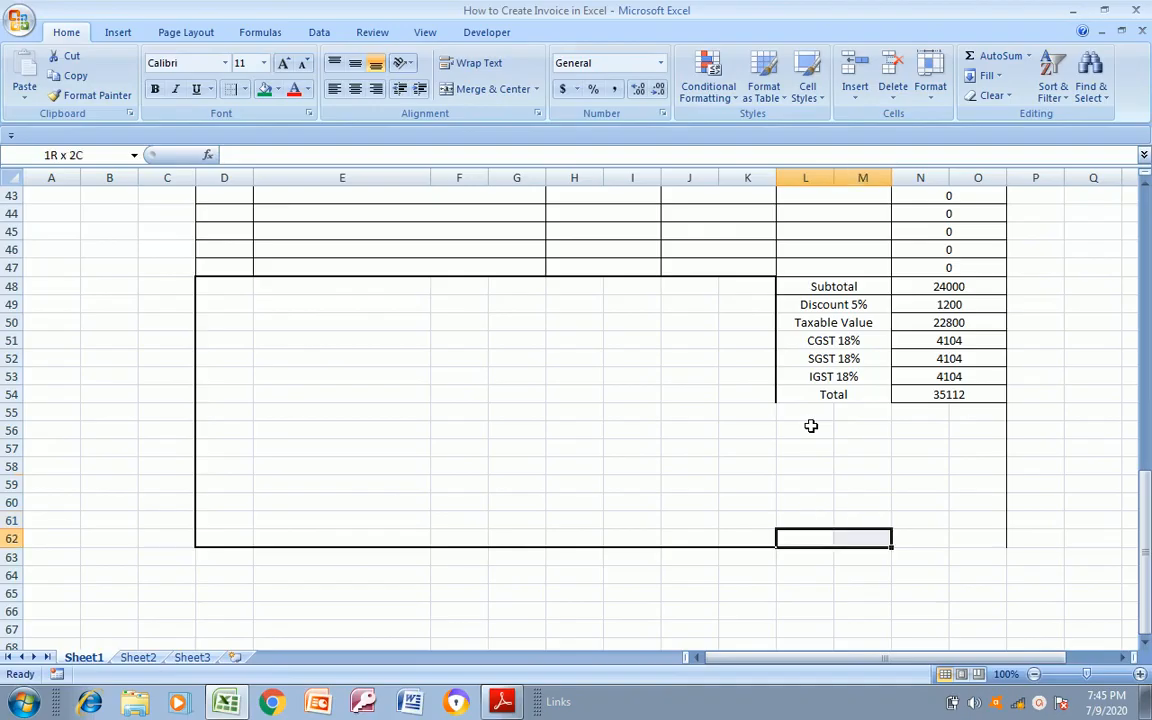
pyautogui.click(236, 97)
pyautogui.click(612, 440)
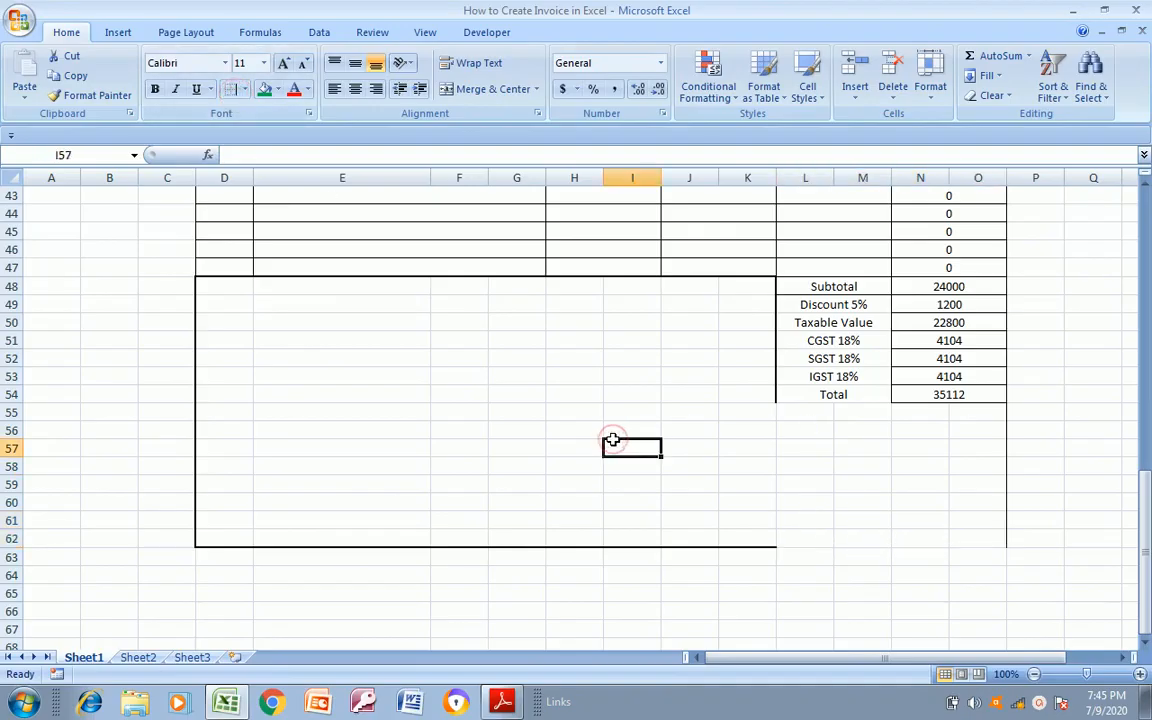
# Try to close the footer by applying a top border to cells L62:O62
pyautogui.press('Right')
pyautogui.press('Right')
pyautogui.press('Right')
pyautogui.press('Down')
pyautogui.press('Down')
pyautogui.press('Down')
pyautogui.press('Down')
pyautogui.press('Down')
pyautogui.hotkey('shift', 'Right')
pyautogui.hotkey('shift', 'Right')
pyautogui.hotkey('shift', 'Right')
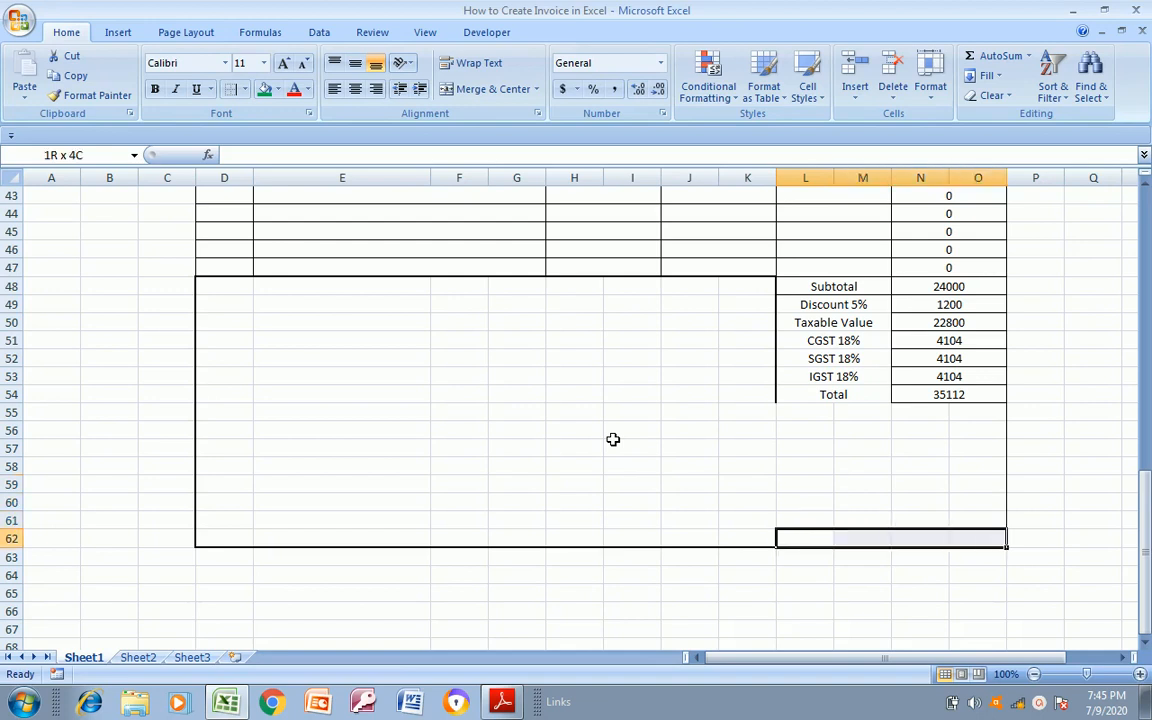
pyautogui.click(244, 89)
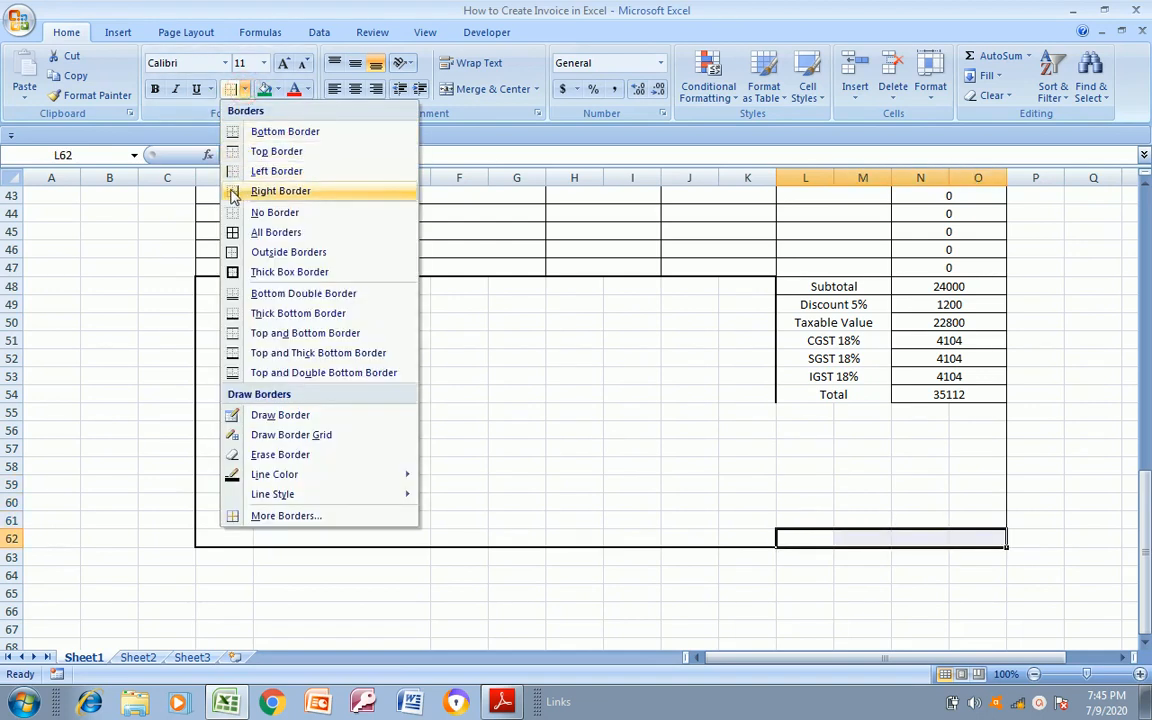
pyautogui.click(232, 153)
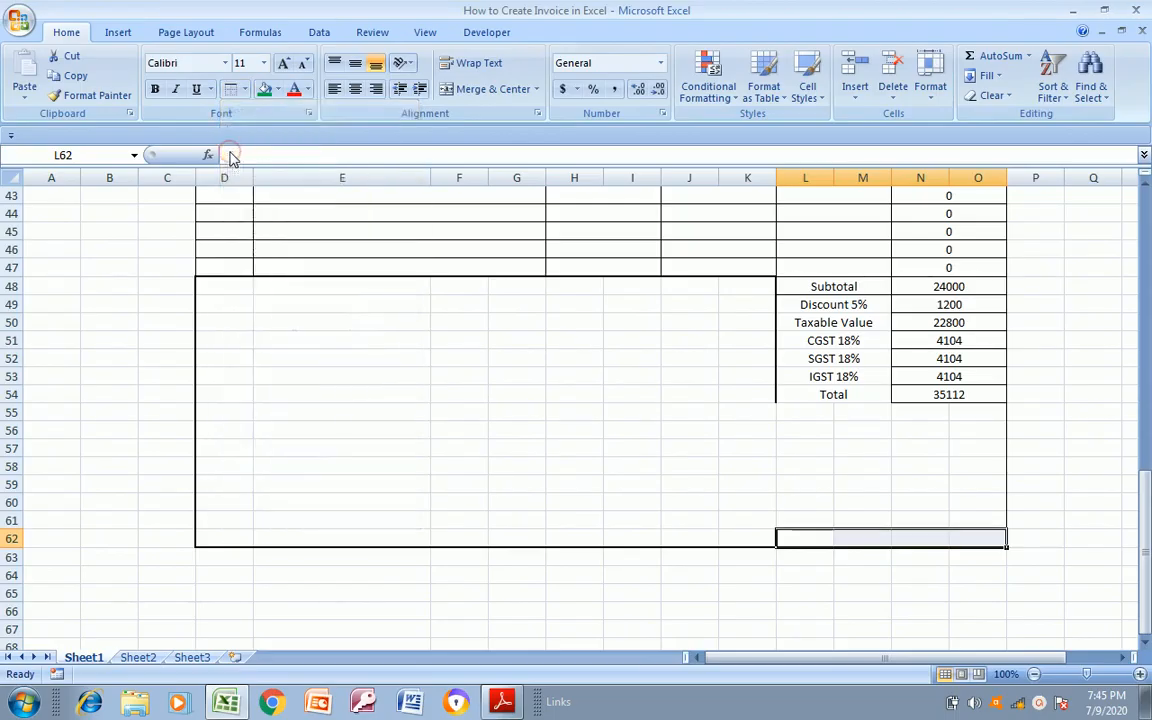
pyautogui.click(443, 400)
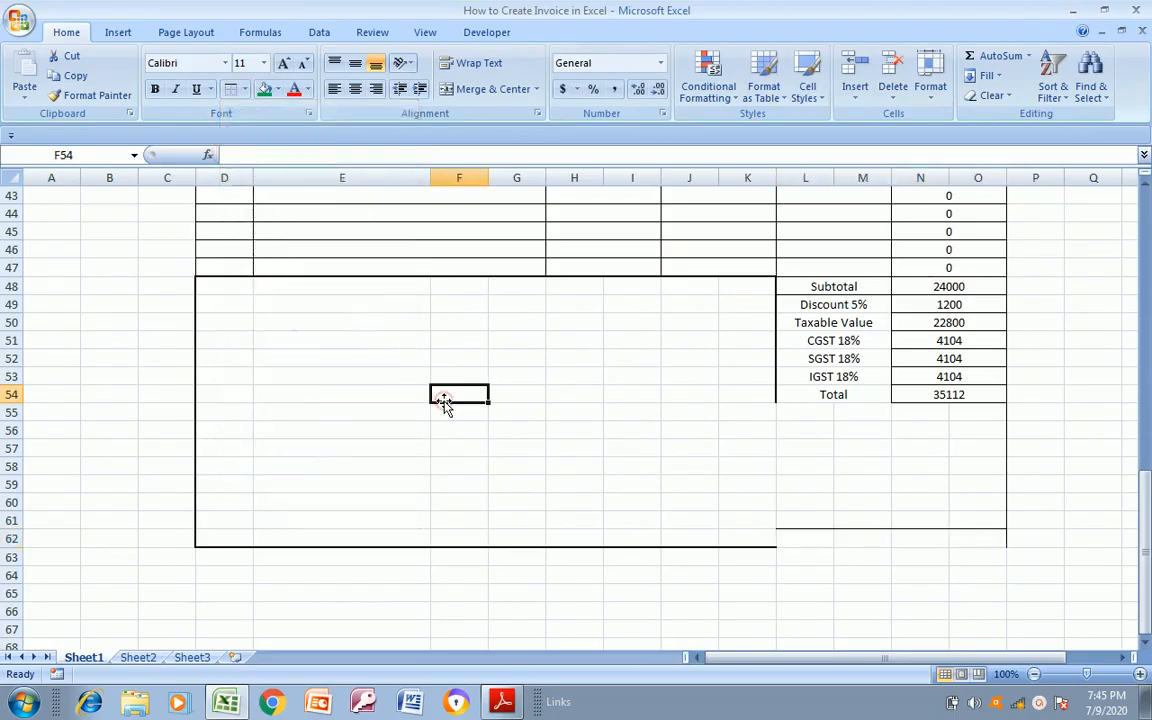
# Cut cells L61:O61 and paste them onto L62:O62 to clear the line between the two rows
pyautogui.click(855, 526)
pyautogui.press('Left')
pyautogui.hotkey('shift', 'Right')
pyautogui.hotkey('shift', 'Right')
pyautogui.hotkey('shift', 'Right')
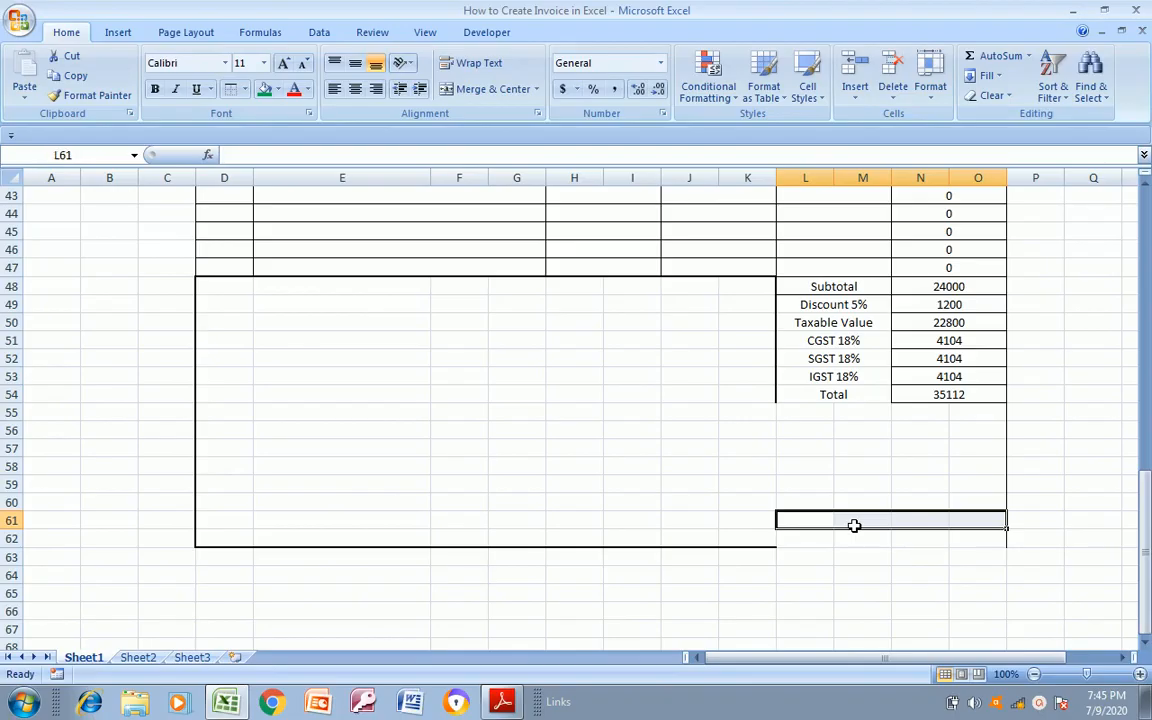
pyautogui.press('Down')
pyautogui.press('Up')
pyautogui.hotkey('shift', 'Right')
pyautogui.hotkey('shift', 'Right')
pyautogui.hotkey('shift', 'Right')
pyautogui.hotkey('ctrl', 'c')
pyautogui.press('Down')
pyautogui.press('Return')
pyautogui.press('Down')
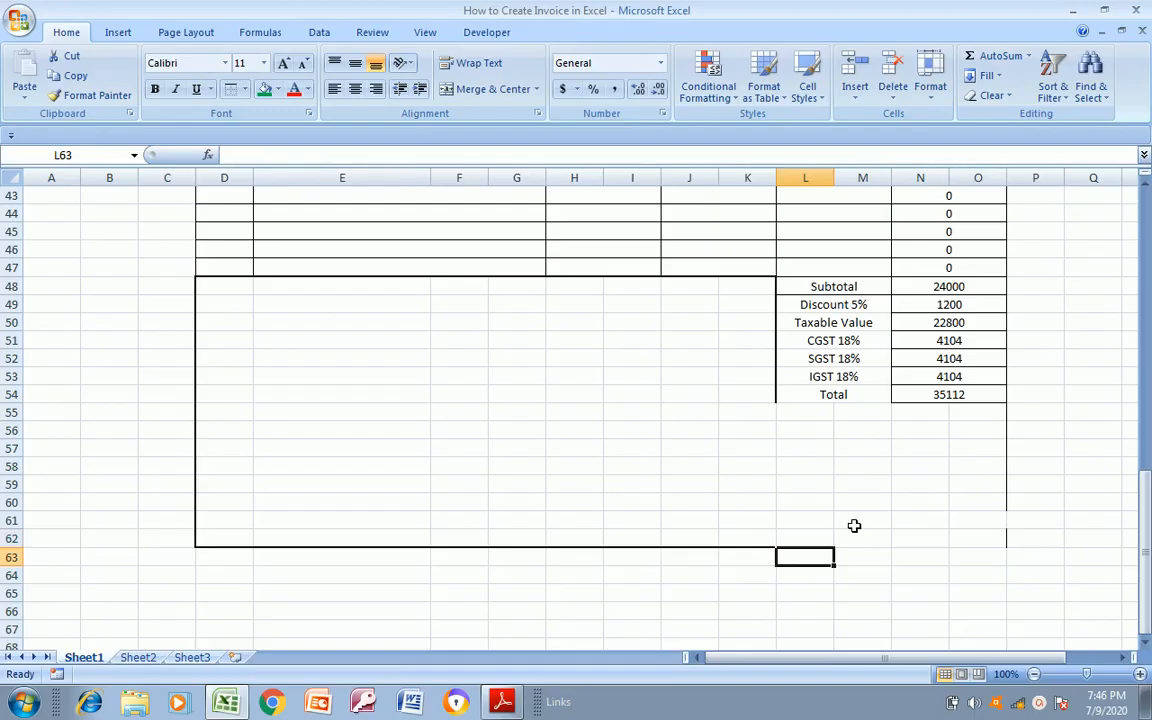
# Apply a bottom border to cells L62:O62 to close the lower edge of the footer
pyautogui.press('Up')
pyautogui.press('Down')
pyautogui.press('Down')
pyautogui.press('Down')
pyautogui.press('Down')
pyautogui.press('Down')
pyautogui.press('Down')
pyautogui.press('Down')
pyautogui.press('Down')
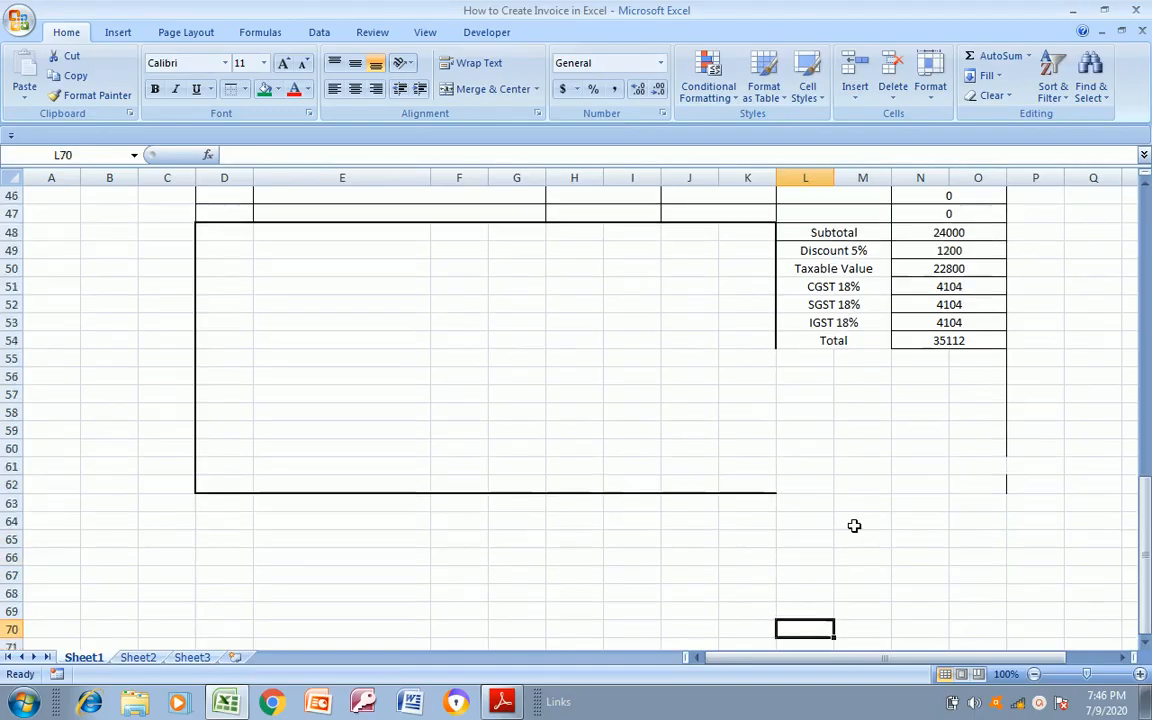
pyautogui.press('Up')
pyautogui.press('Up')
pyautogui.press('Up')
pyautogui.press('Up')
pyautogui.press('Up')
pyautogui.press('Up')
pyautogui.press('Up')
pyautogui.press('Up')
pyautogui.hotkey('shift', 'Right')
pyautogui.hotkey('shift', 'Right')
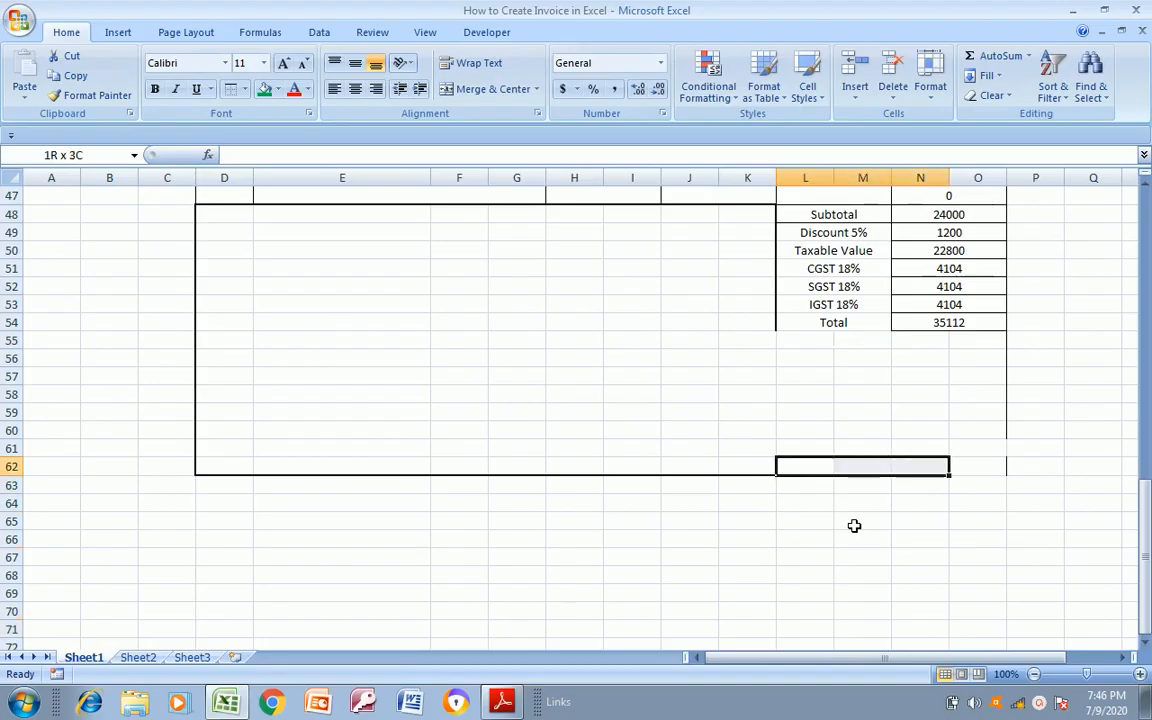
pyautogui.hotkey('shift', 'Right')
pyautogui.hotkey('shift', 'Up')
pyautogui.press('Down')
pyautogui.press('Up')
pyautogui.hotkey('shift', 'Right')
pyautogui.hotkey('shift', 'Right')
pyautogui.hotkey('shift', 'Right')
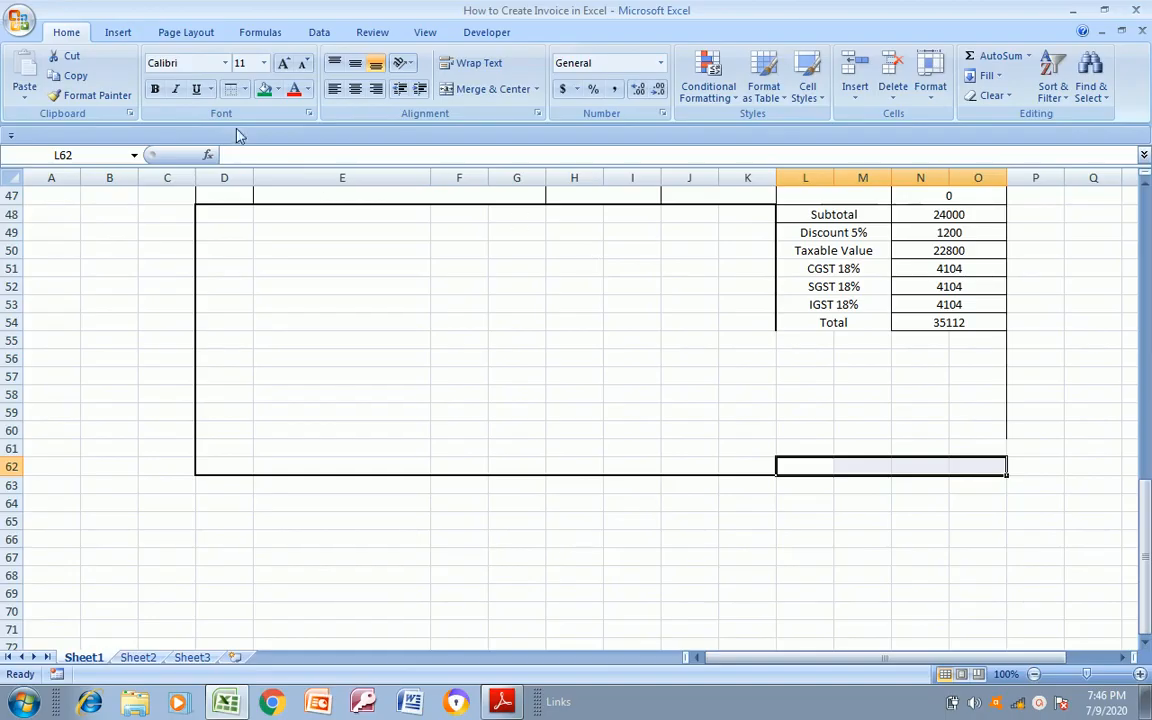
pyautogui.click(244, 90)
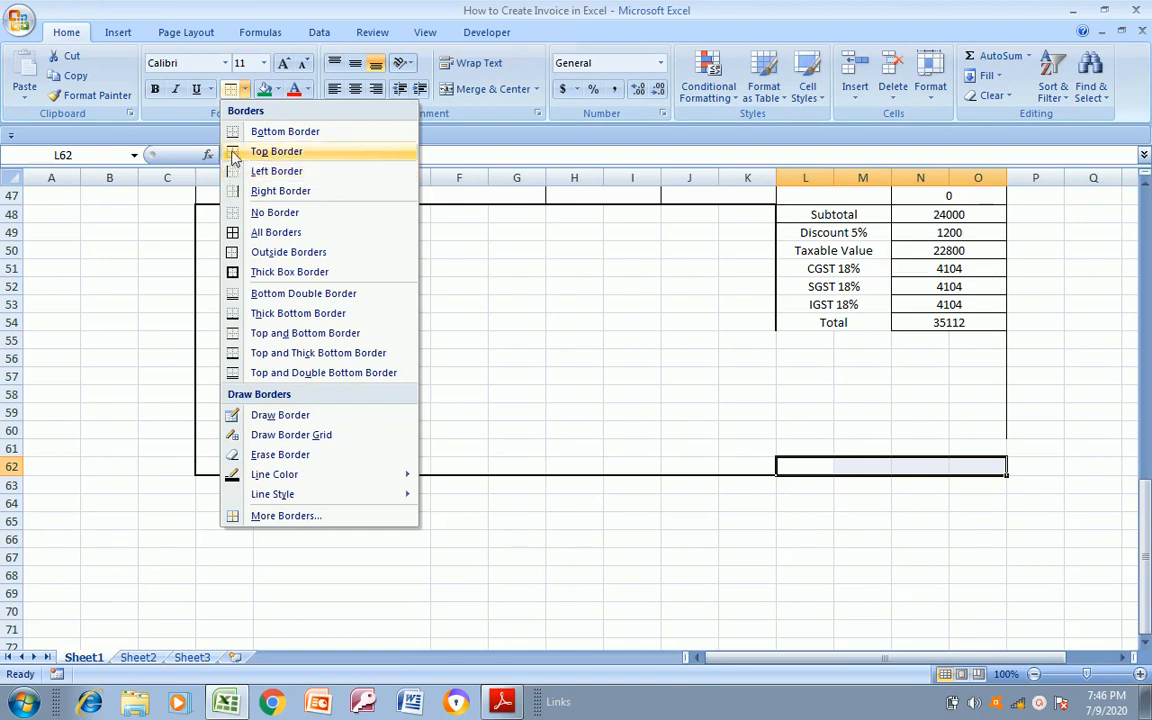
pyautogui.click(234, 138)
pyautogui.click(447, 429)
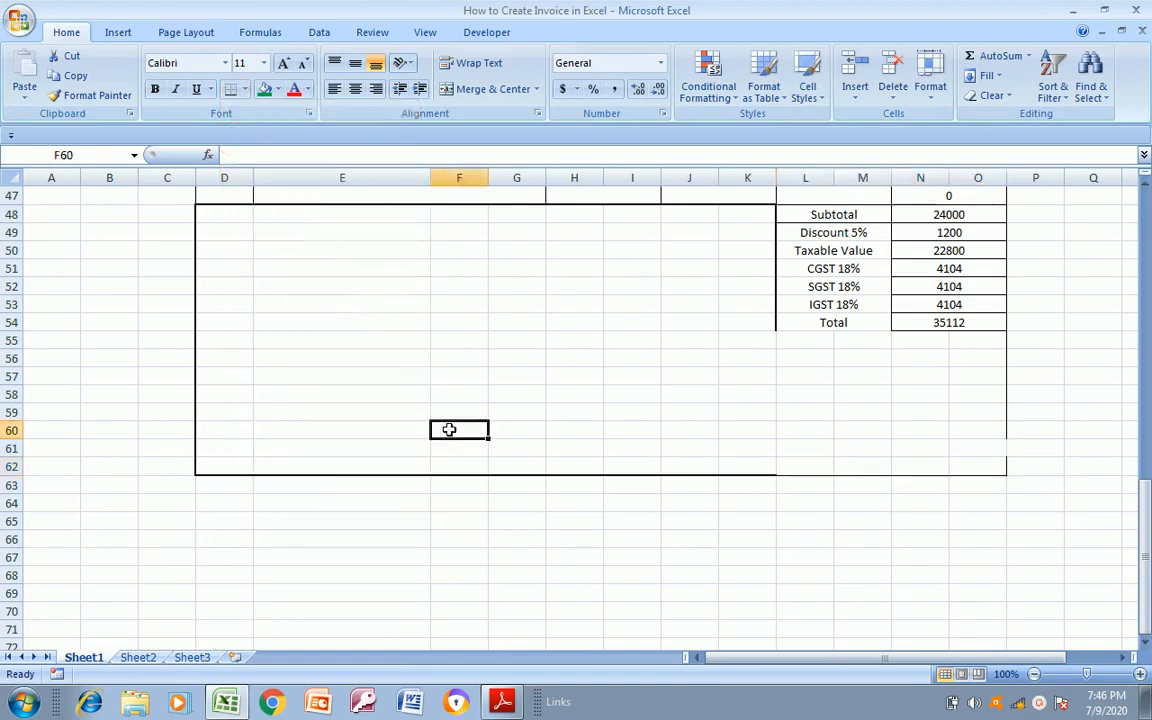
# Apply a right border to cell O61 to close the gap in the invoice's outer edge
pyautogui.click(960, 446)
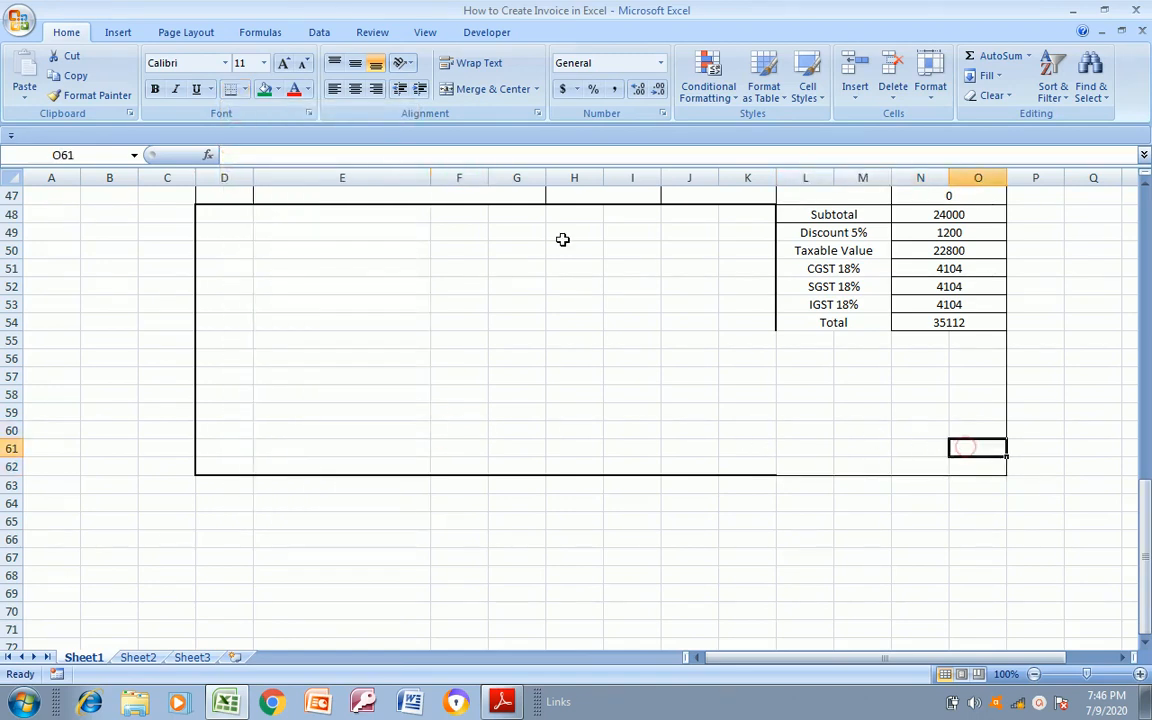
pyautogui.click(246, 89)
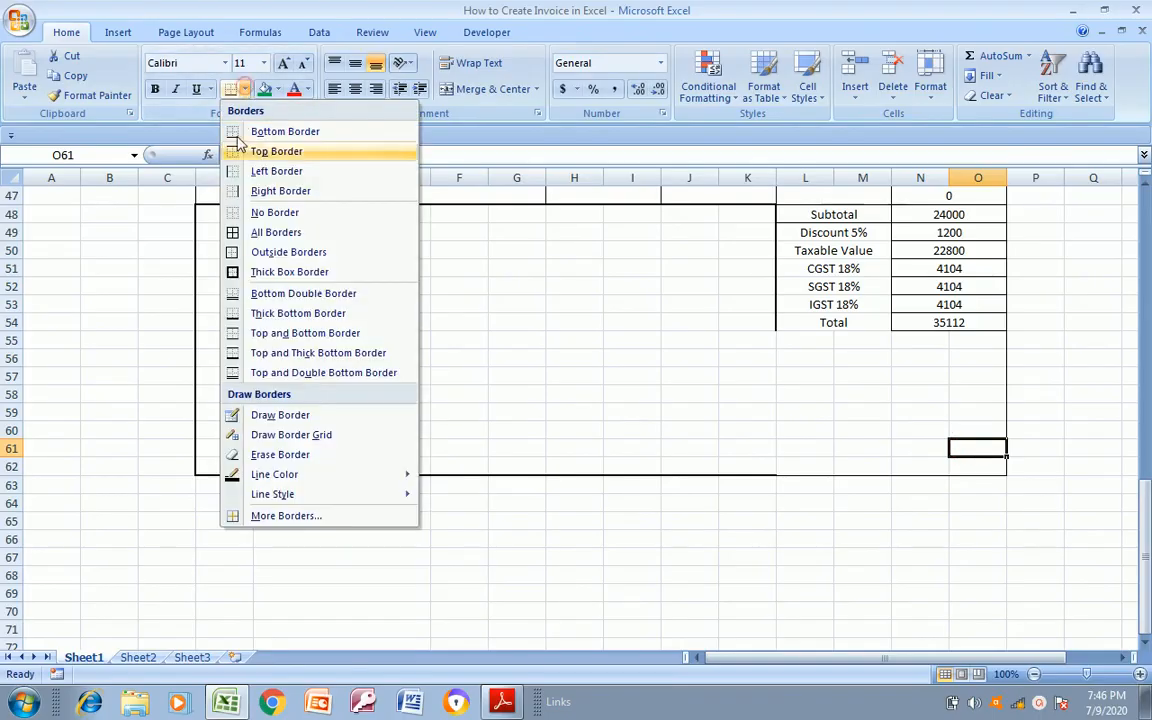
pyautogui.click(257, 190)
pyautogui.click(432, 343)
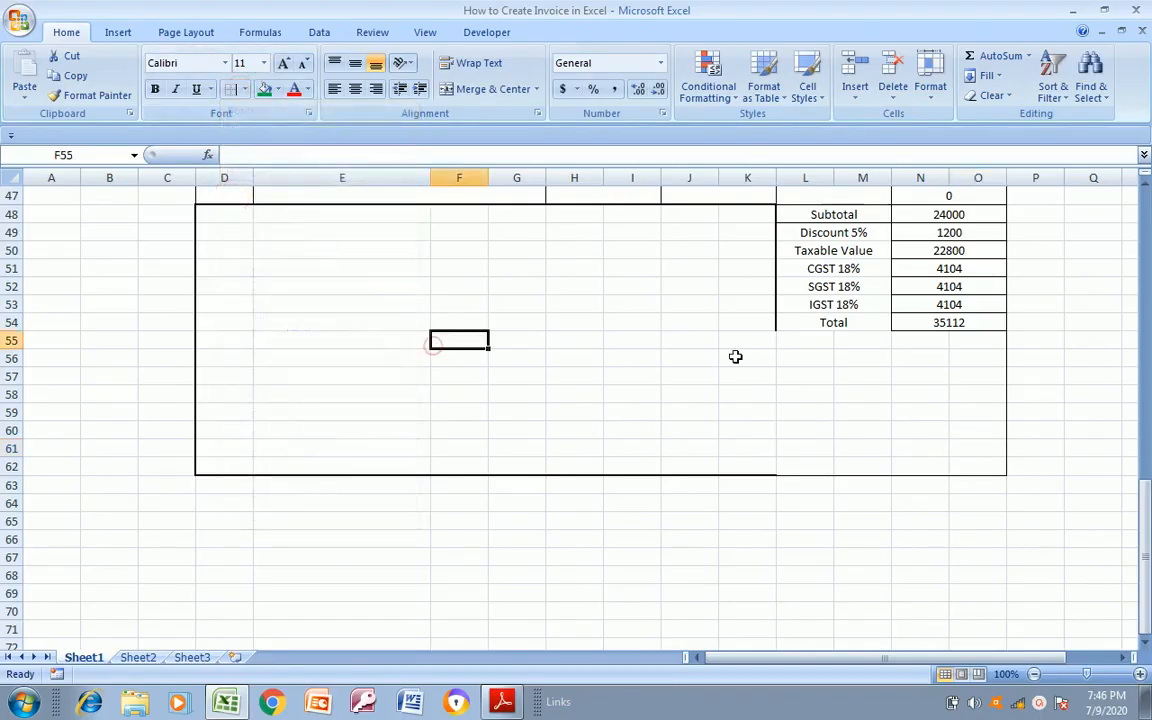
# Compare the borders around the summary labels in L48:M54 with the totals section of Invoice Format.pdf
pyautogui.click(794, 324)
pyautogui.hotkey('alt', 'Tab')
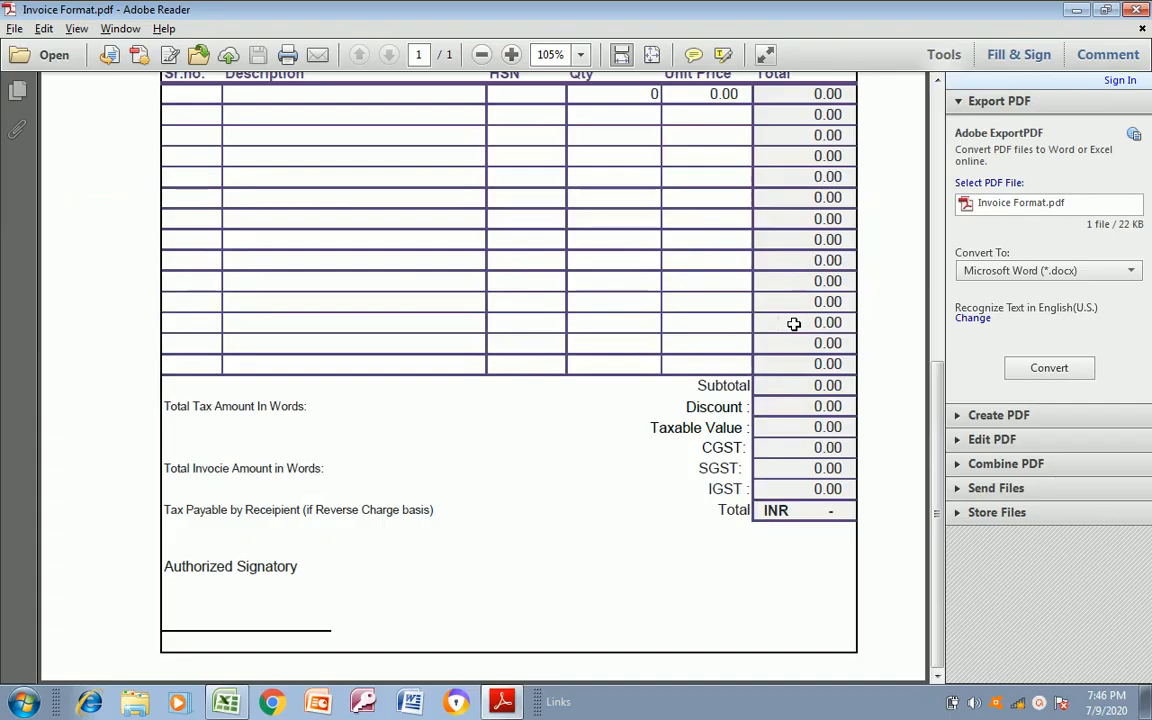
pyautogui.hotkey('alt', 'Tab')
pyautogui.press('Left')
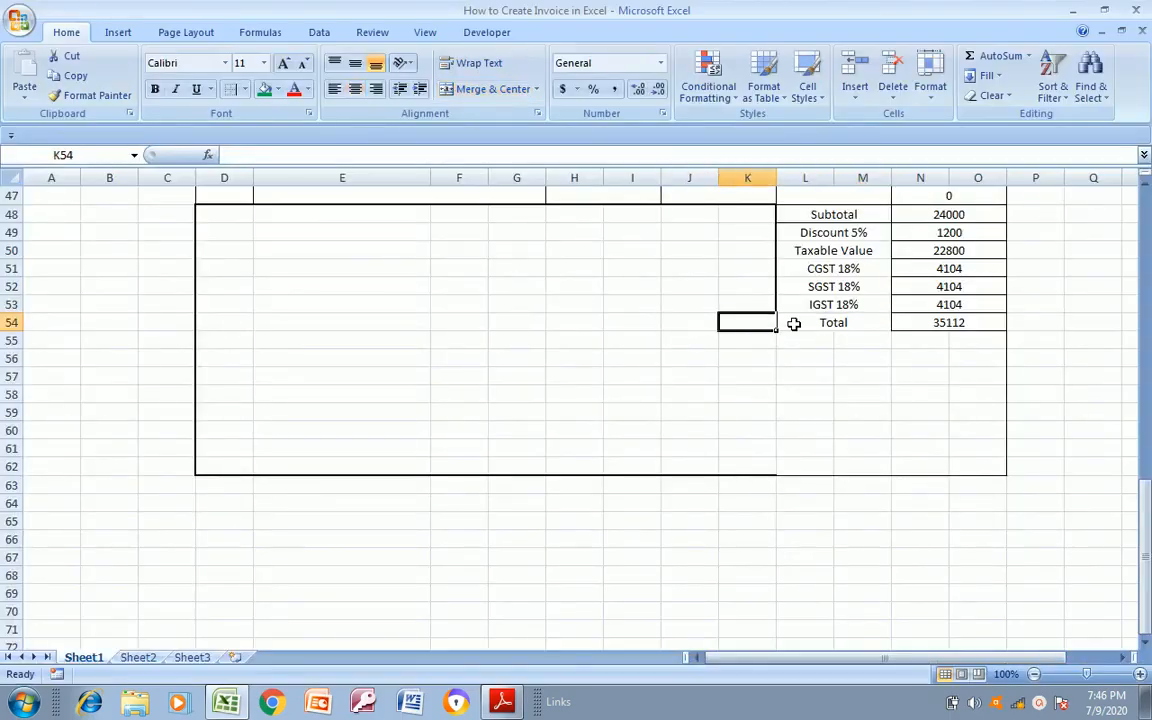
pyautogui.press('Right')
pyautogui.press('Up')
pyautogui.press('Up')
pyautogui.press('Up')
pyautogui.press('Up')
pyautogui.press('Up')
pyautogui.press('Up')
pyautogui.hotkey('shift', 'Down')
pyautogui.hotkey('shift', 'Down')
pyautogui.hotkey('shift', 'Down')
pyautogui.hotkey('shift', 'Down')
pyautogui.hotkey('shift', 'Down')
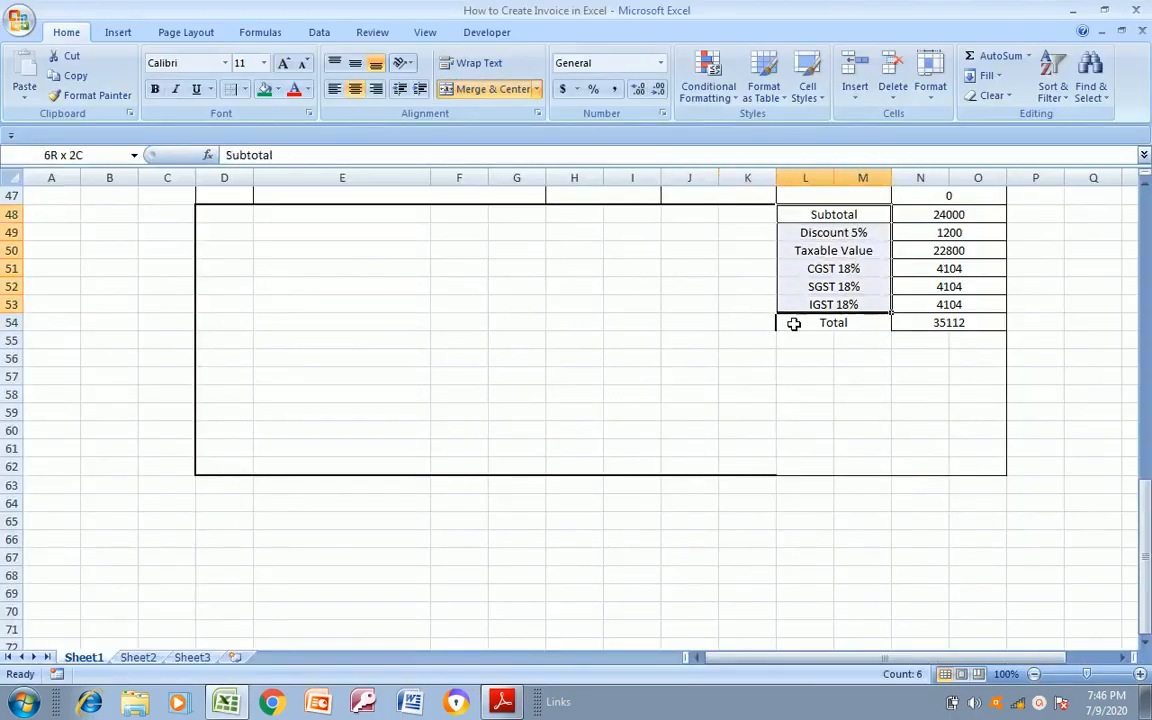
pyautogui.hotkey('alt', 'Tab')
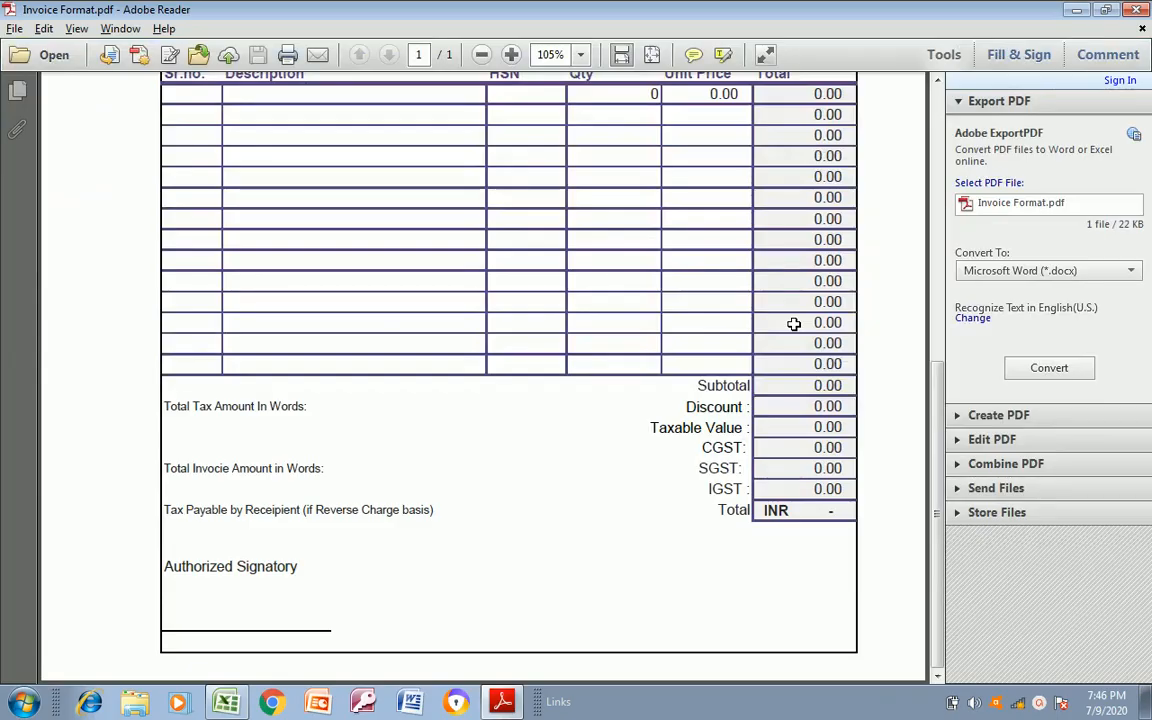
pyautogui.hotkey('alt', 'Tab')
pyautogui.hotkey('alt', 'Tab')
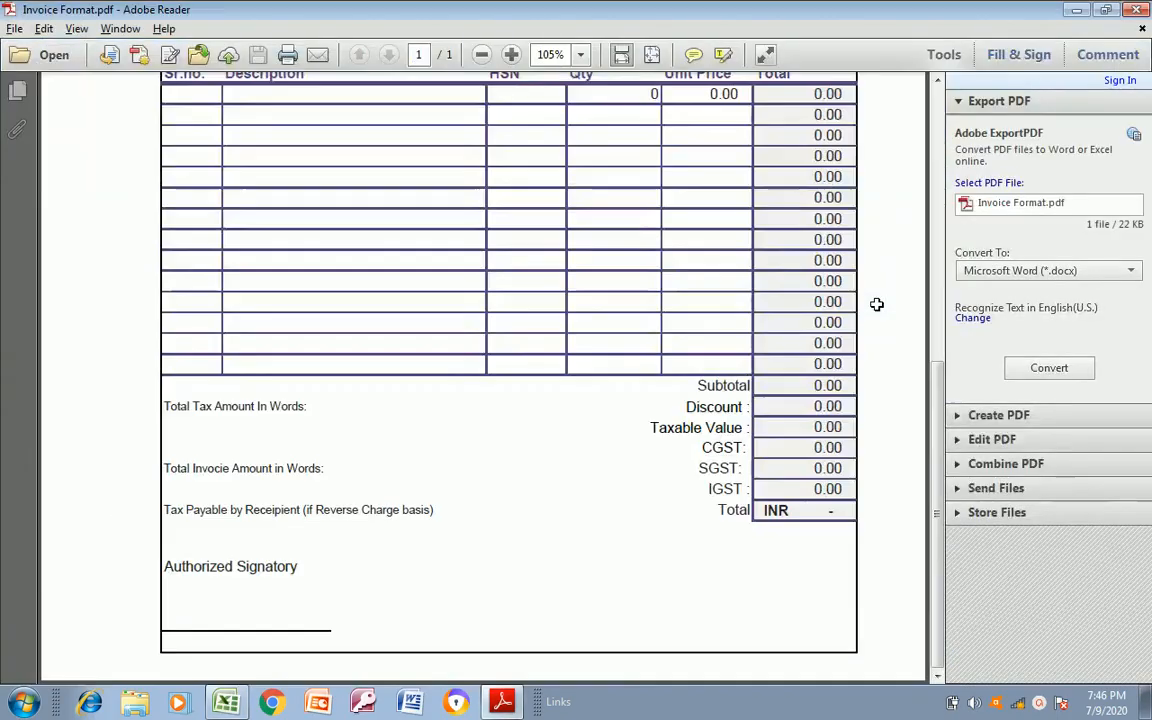
pyautogui.hotkey('alt', 'Tab')
pyautogui.click(906, 338)
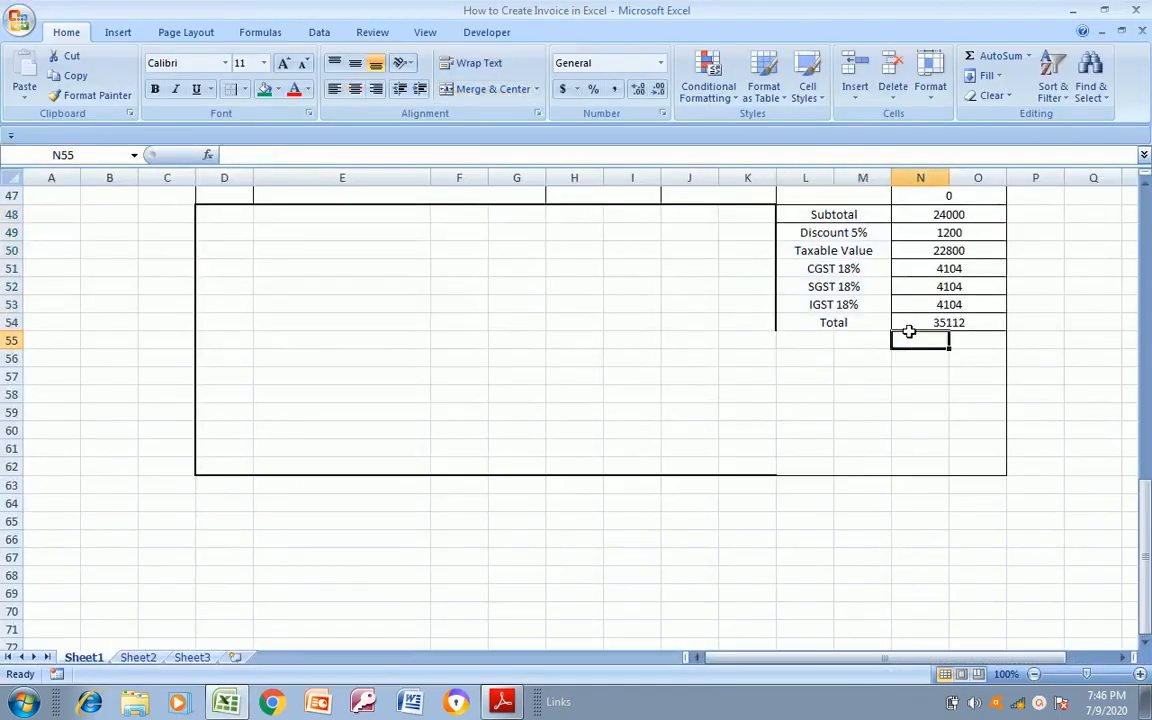
pyautogui.click(834, 324)
pyautogui.hotkey('alt', 'Tab')
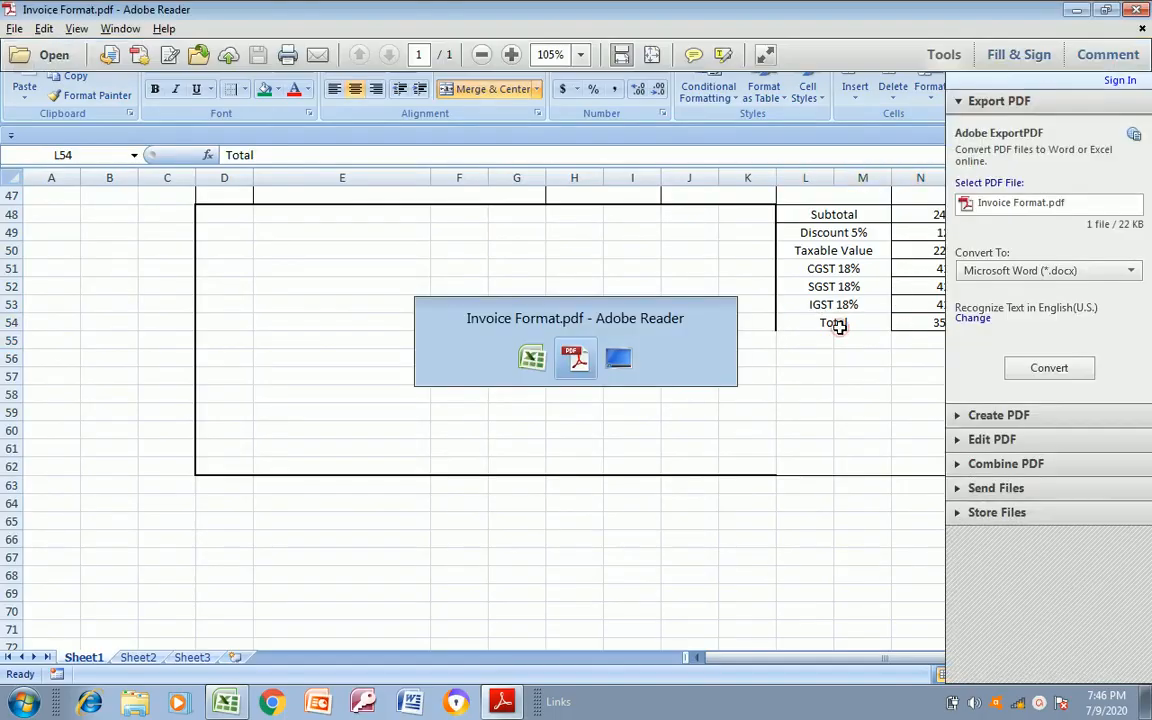
pyautogui.hotkey('alt', 'Tab')
pyautogui.hotkey('alt', 'Tab')
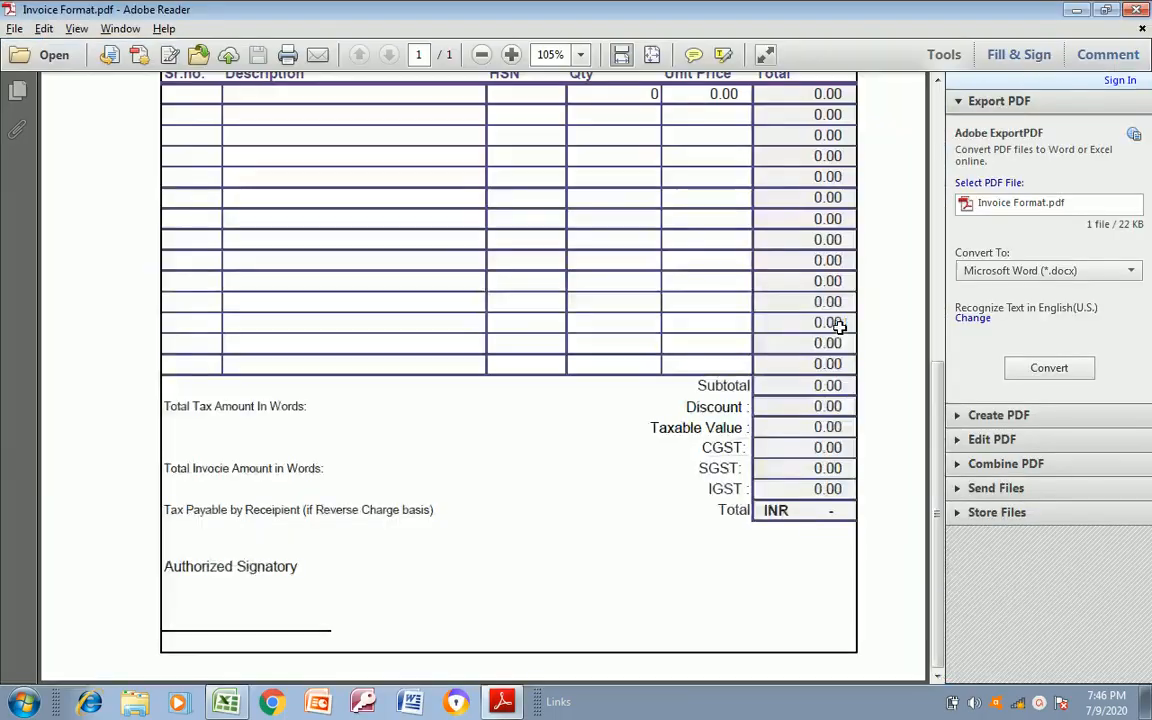
pyautogui.hotkey('alt', 'Tab')
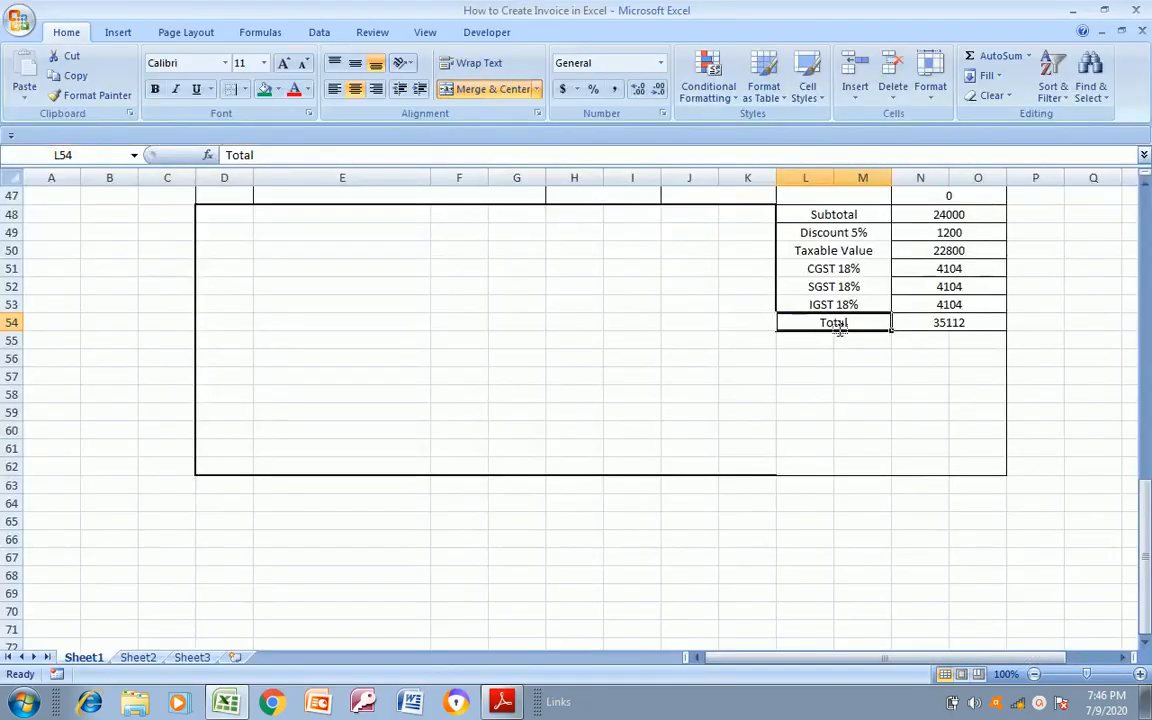
pyautogui.click(805, 357)
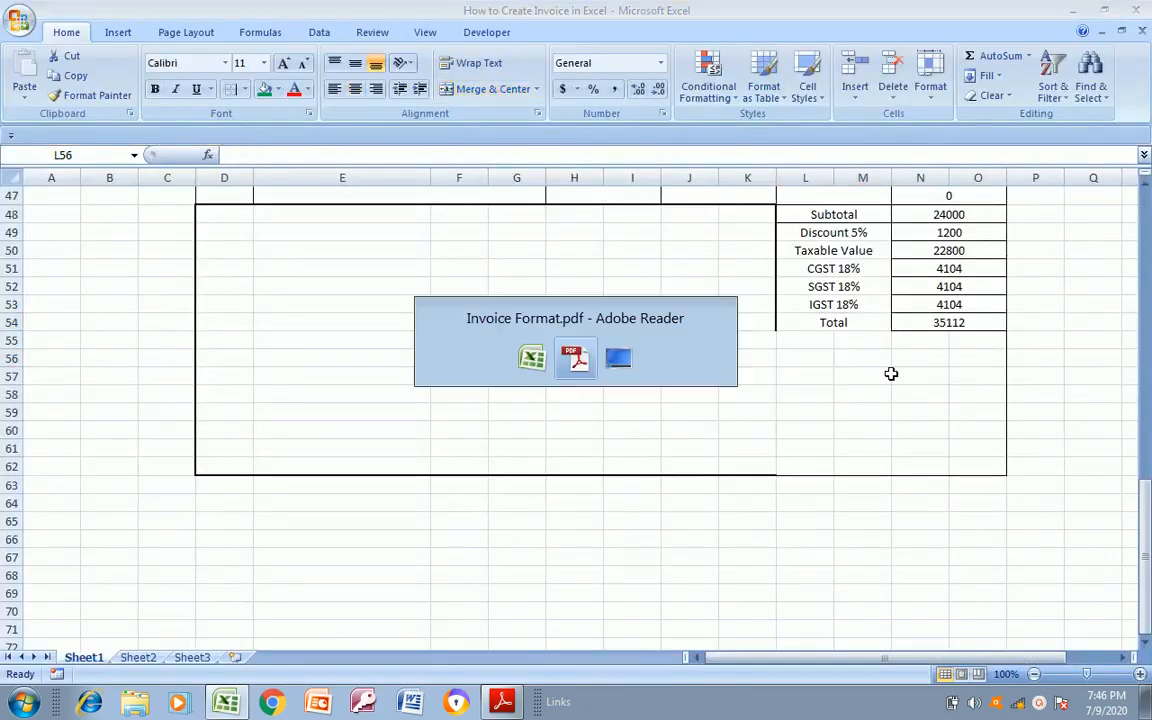
pyautogui.hotkey('alt', 'Tab')
pyautogui.hotkey('alt', 'Tab')
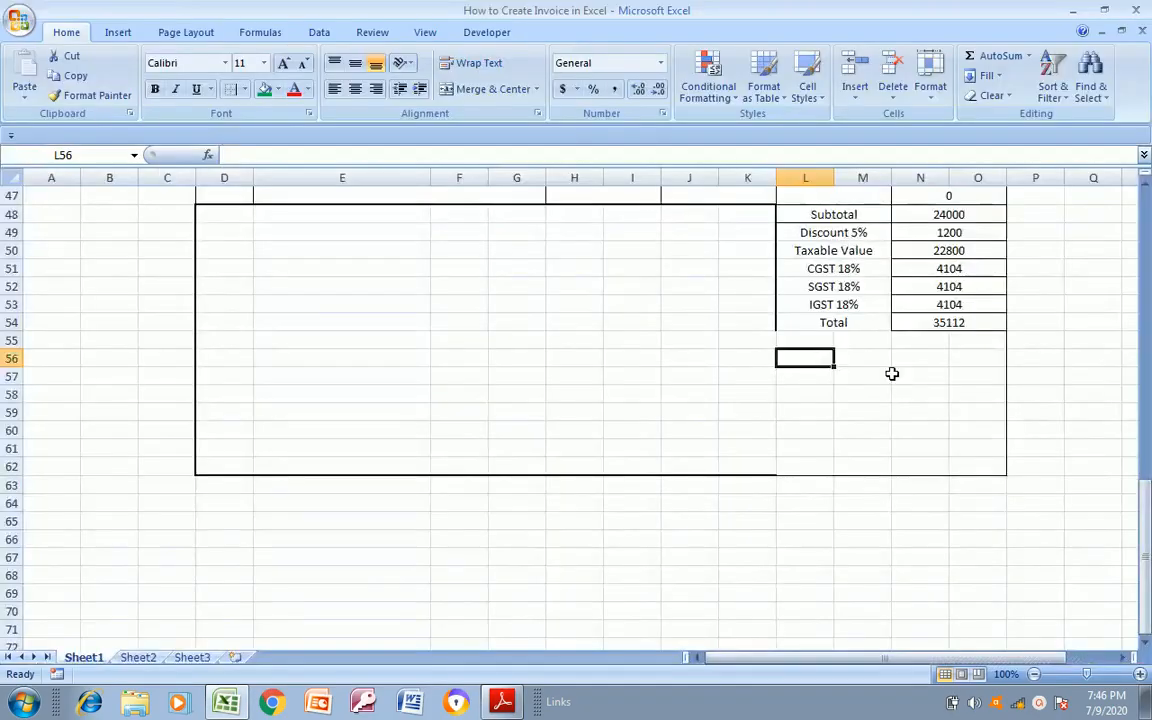
pyautogui.hotkey('alt', 'Tab')
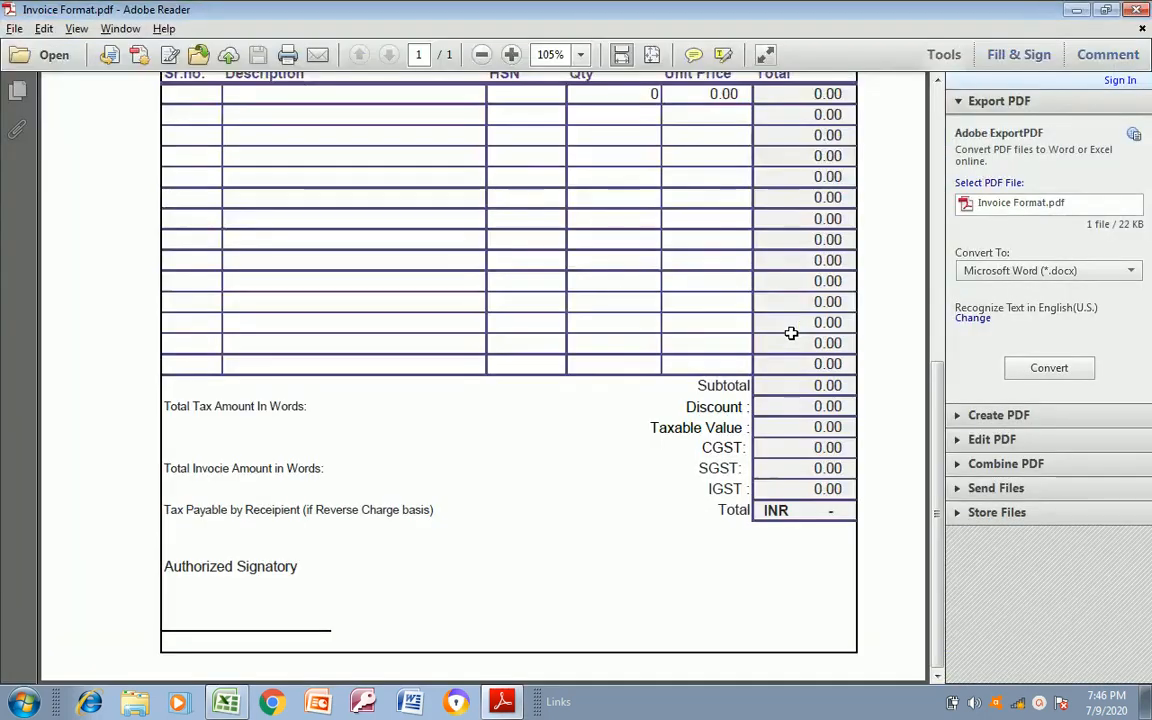
pyautogui.hotkey('alt', 'Tab')
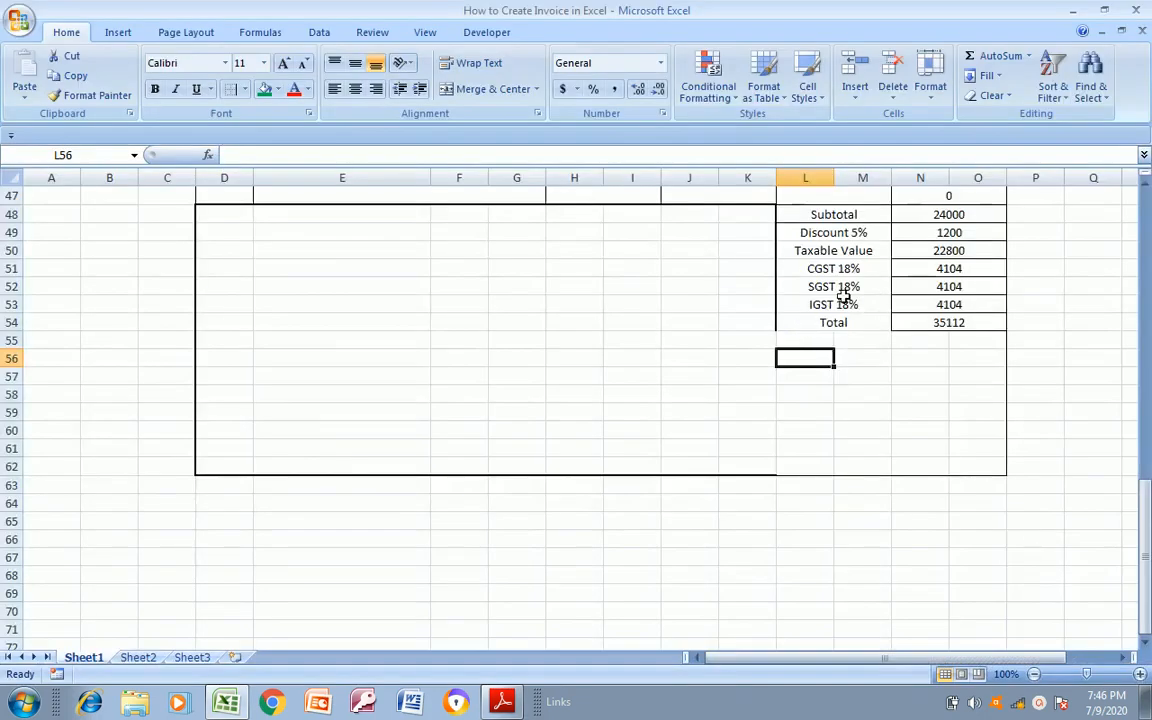
# Apply All Borders to the summary block L48:O54, covering Subtotal through Total, and check it against the PDF
pyautogui.click(822, 218)
pyautogui.hotkey('shift', 'Down')
pyautogui.hotkey('shift', 'Down')
pyautogui.hotkey('shift', 'Down')
pyautogui.hotkey('shift', 'Down')
pyautogui.hotkey('shift', 'Down')
pyautogui.hotkey('shift', 'Down')
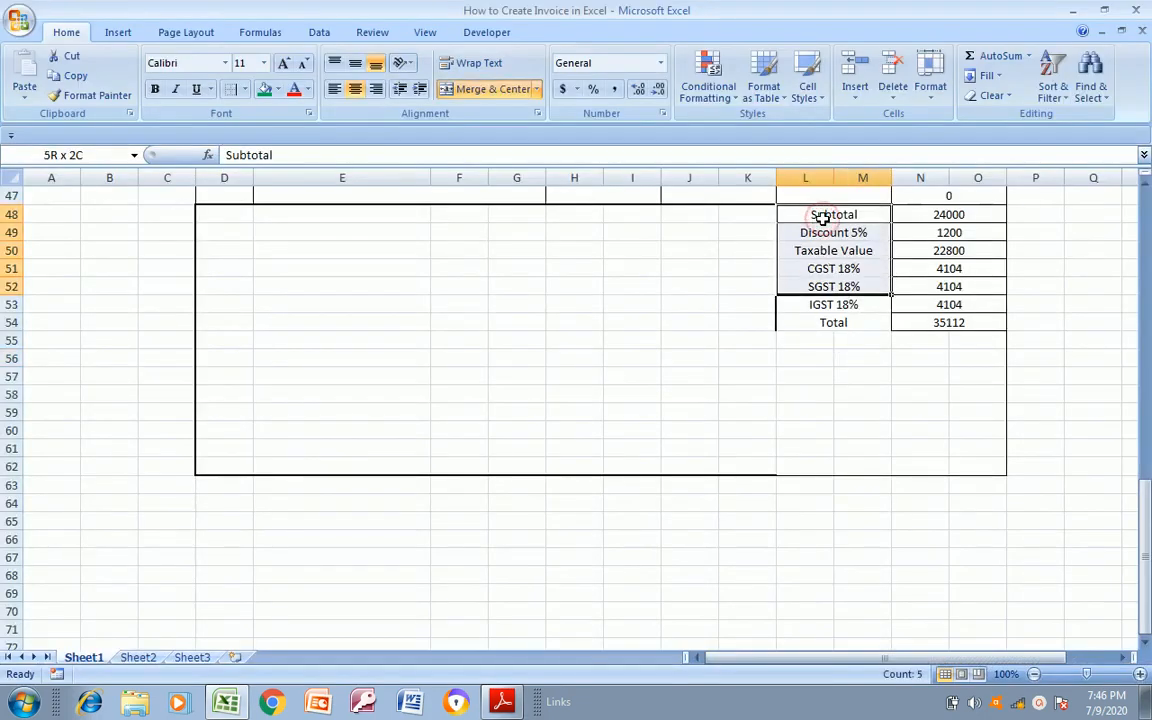
pyautogui.hotkey('shift', 'Right')
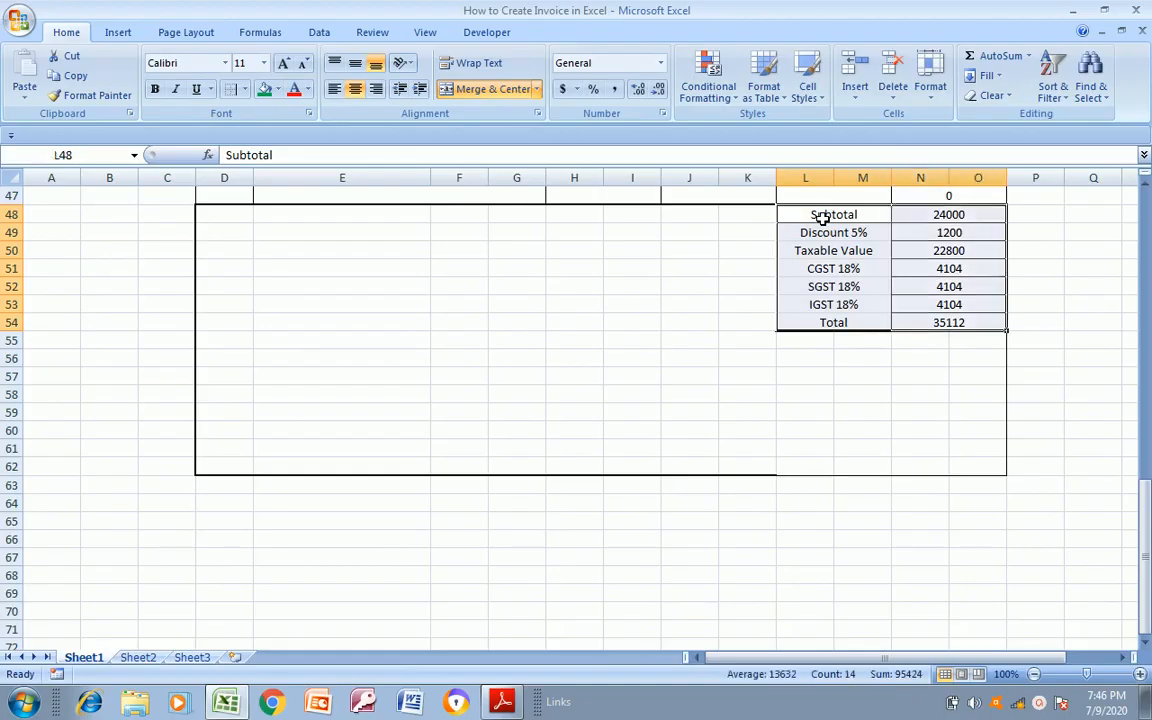
pyautogui.click(244, 89)
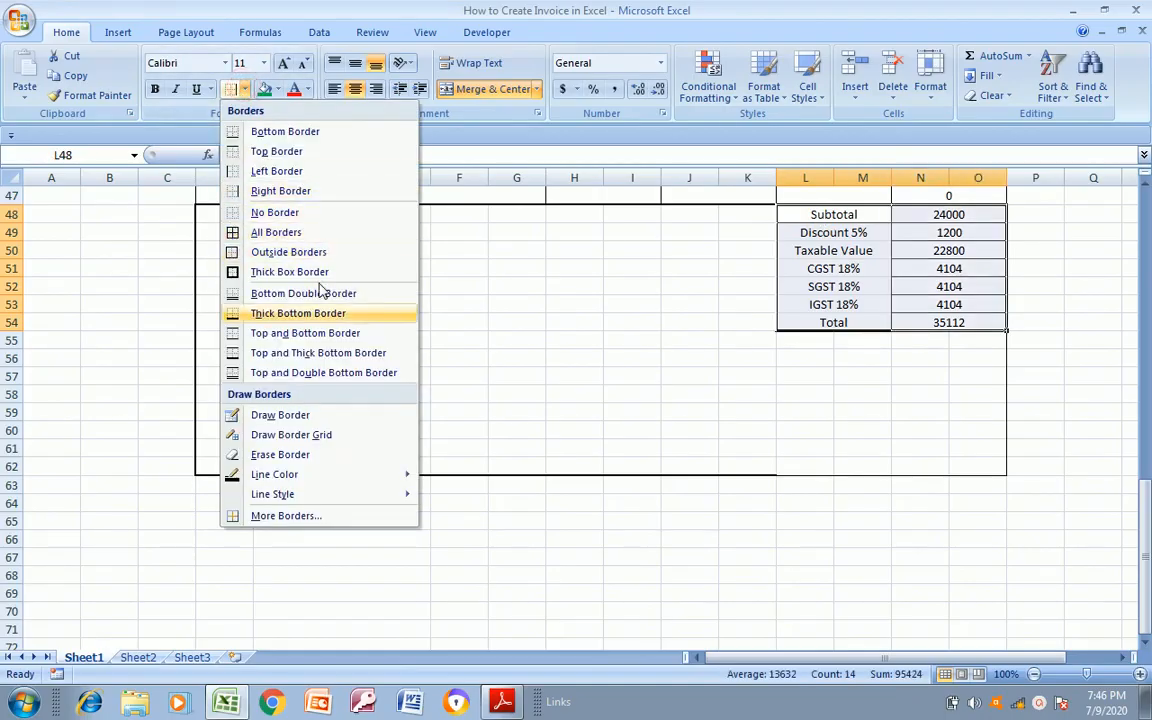
pyautogui.click(231, 236)
pyautogui.click(497, 336)
pyautogui.hotkey('alt', 'Tab')
# Following the PDF footer, enter the label "Total Tax Amount in Words" in cell E50 and make it bold
pyautogui.hotkey('alt', 'Tab')
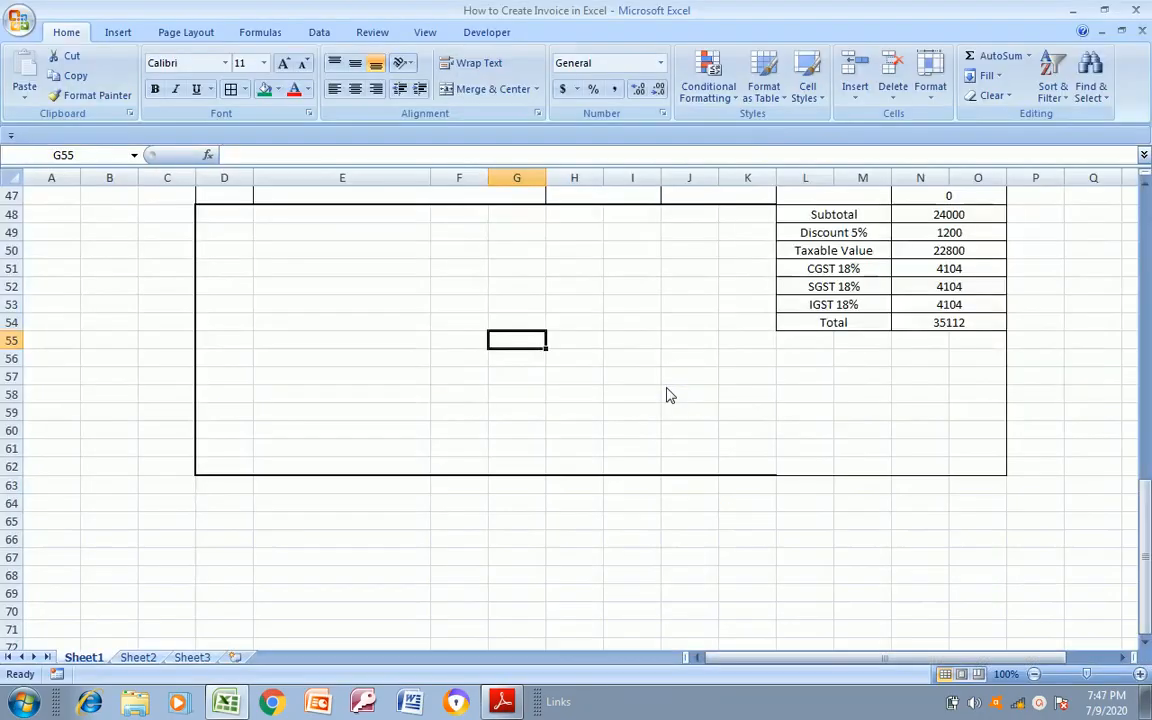
pyautogui.click(231, 248)
pyautogui.hotkey('alt', 'Tab')
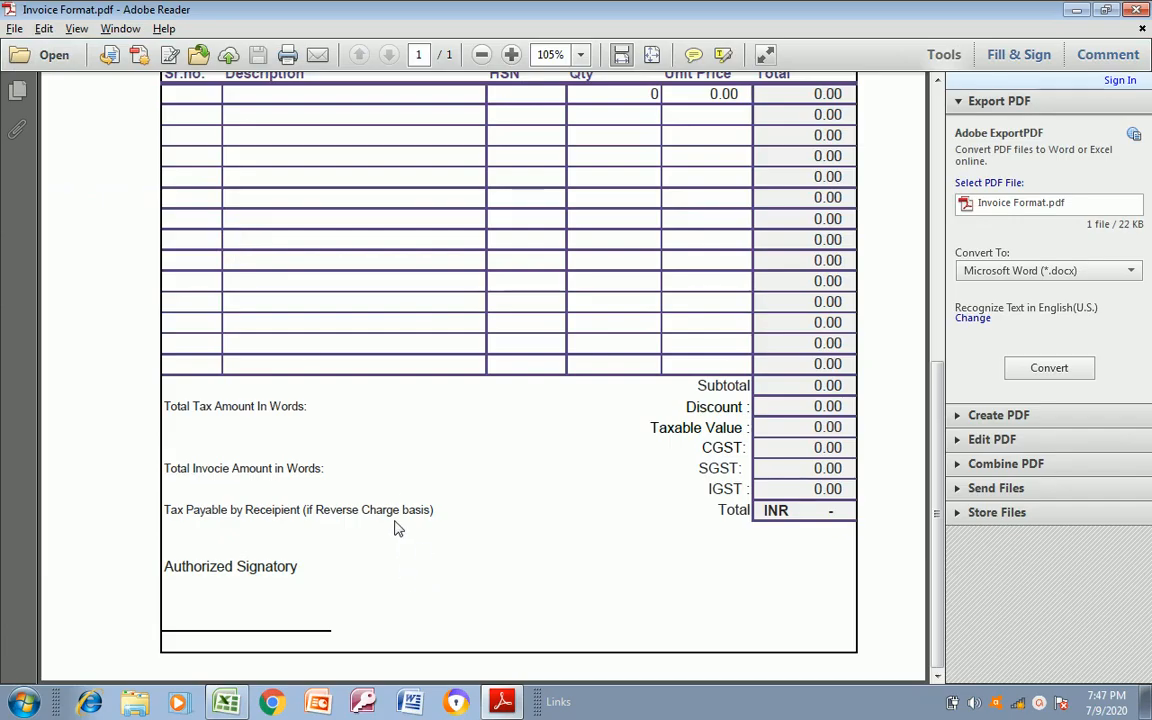
pyautogui.hotkey('alt', 'Tab')
pyautogui.press('Up')
pyautogui.press('Left')
pyautogui.press('Down')
pyautogui.press('Right')
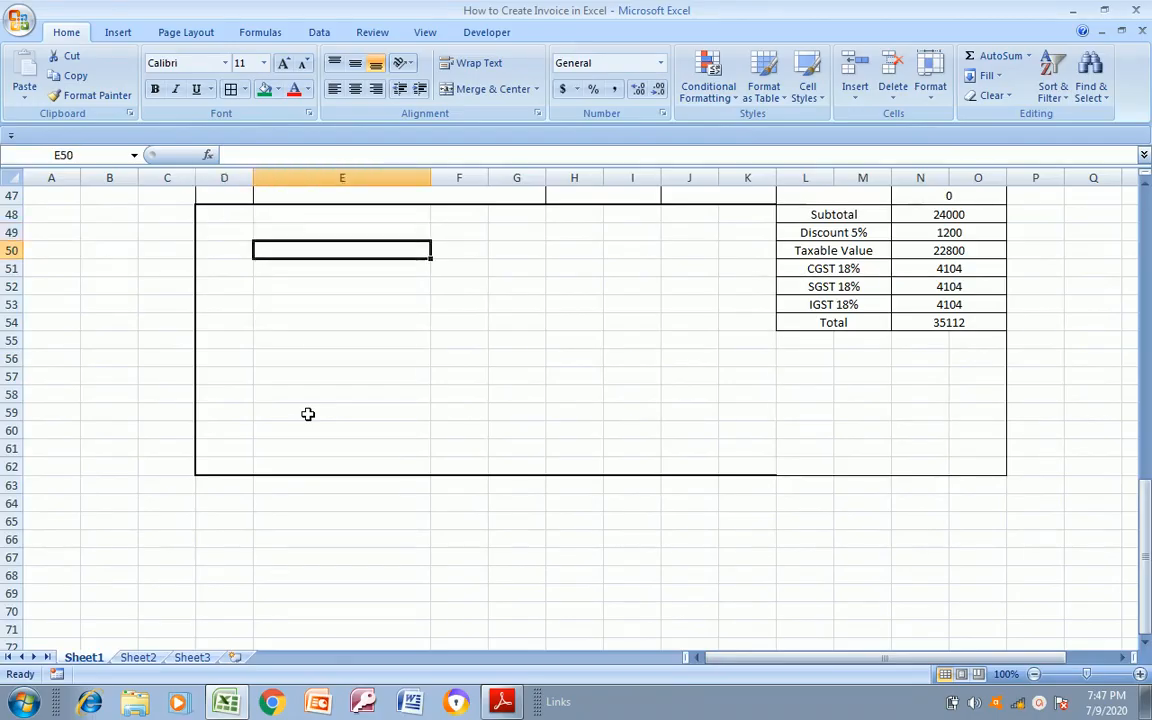
pyautogui.write('Total')
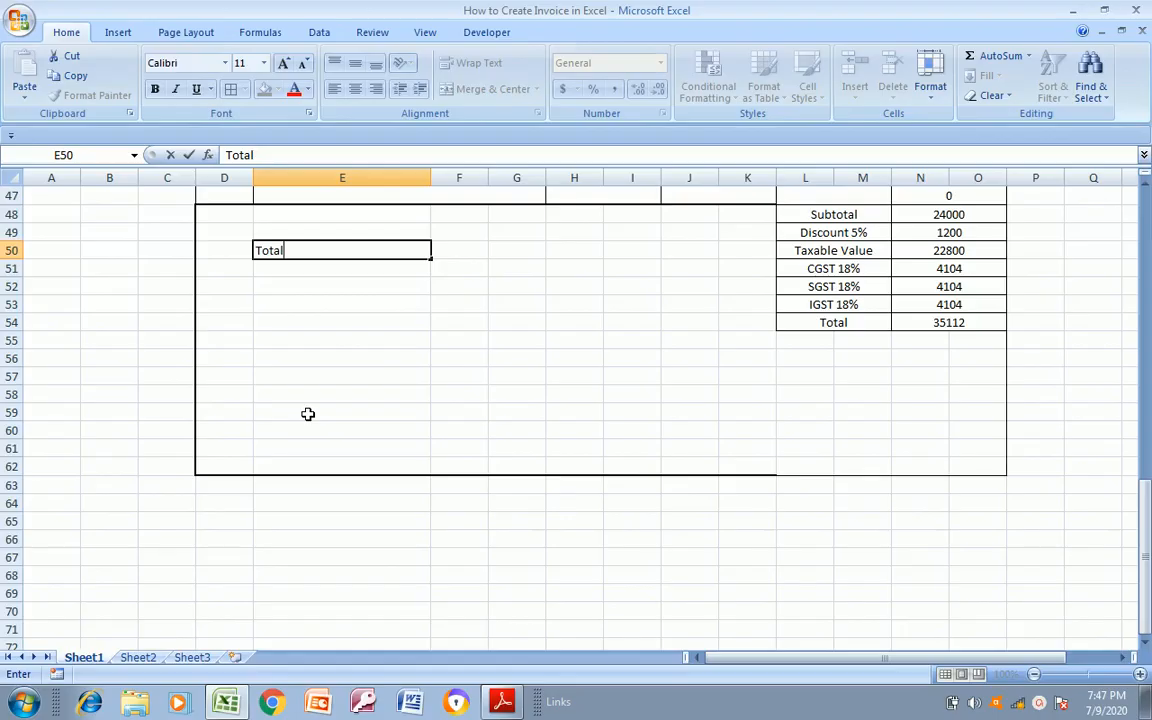
pyautogui.write(' Tax Amount in W')
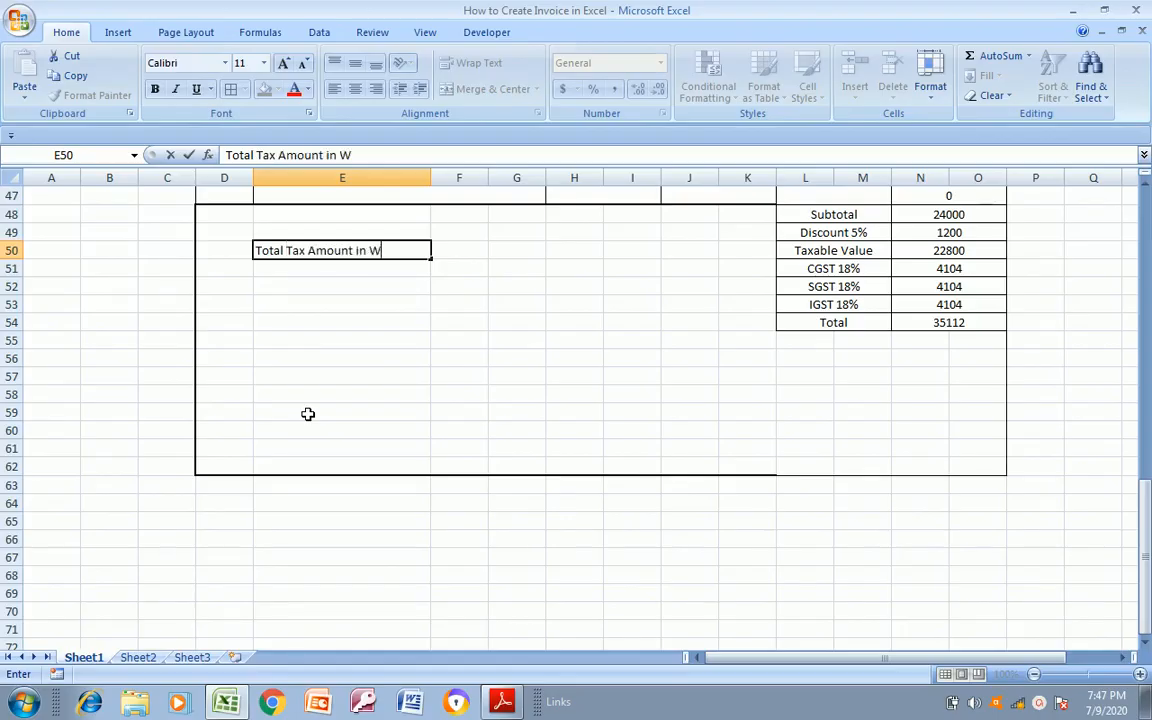
pyautogui.write('ords')
pyautogui.press('Return')
pyautogui.press('Up')
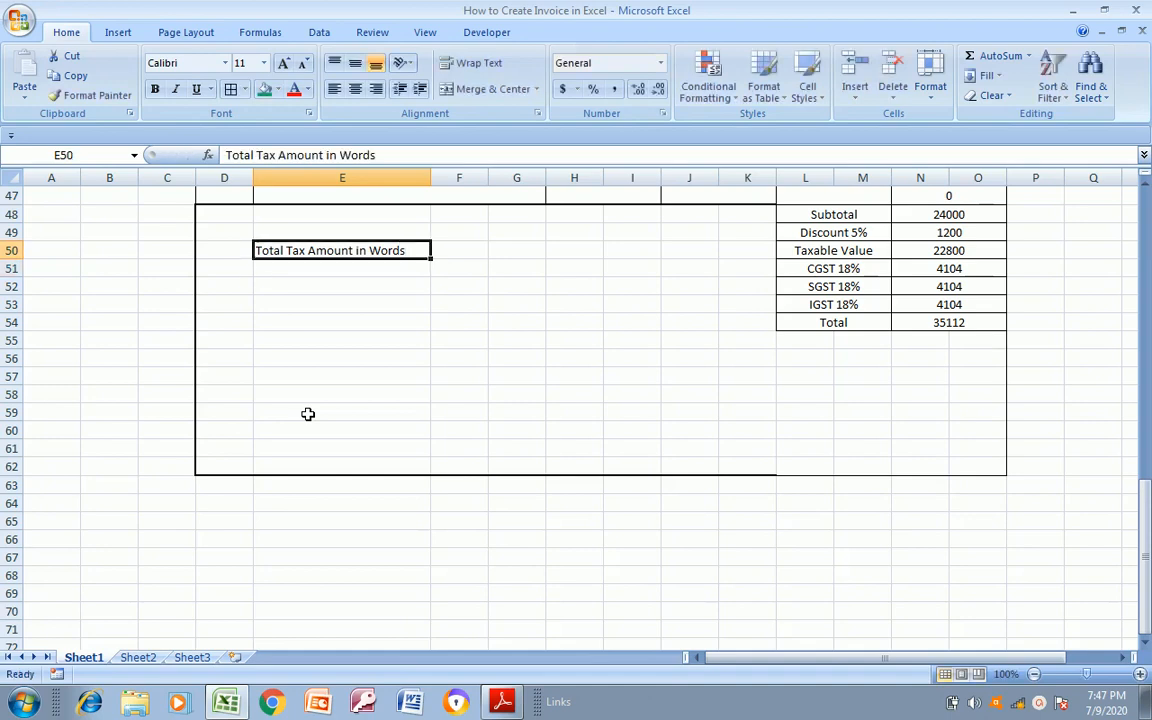
pyautogui.click(155, 89)
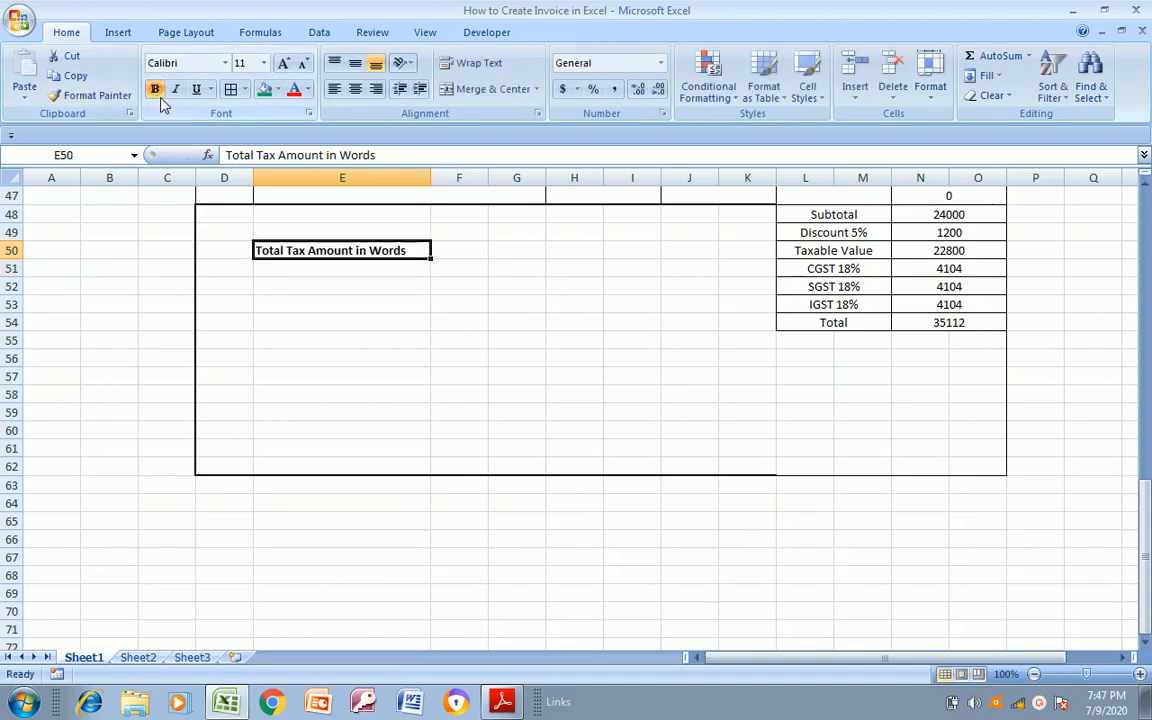
# Check the footer label spacing in the PDF and copy the bold label from E50 into cell E56
pyautogui.click(427, 282)
pyautogui.hotkey('alt', 'Tab')
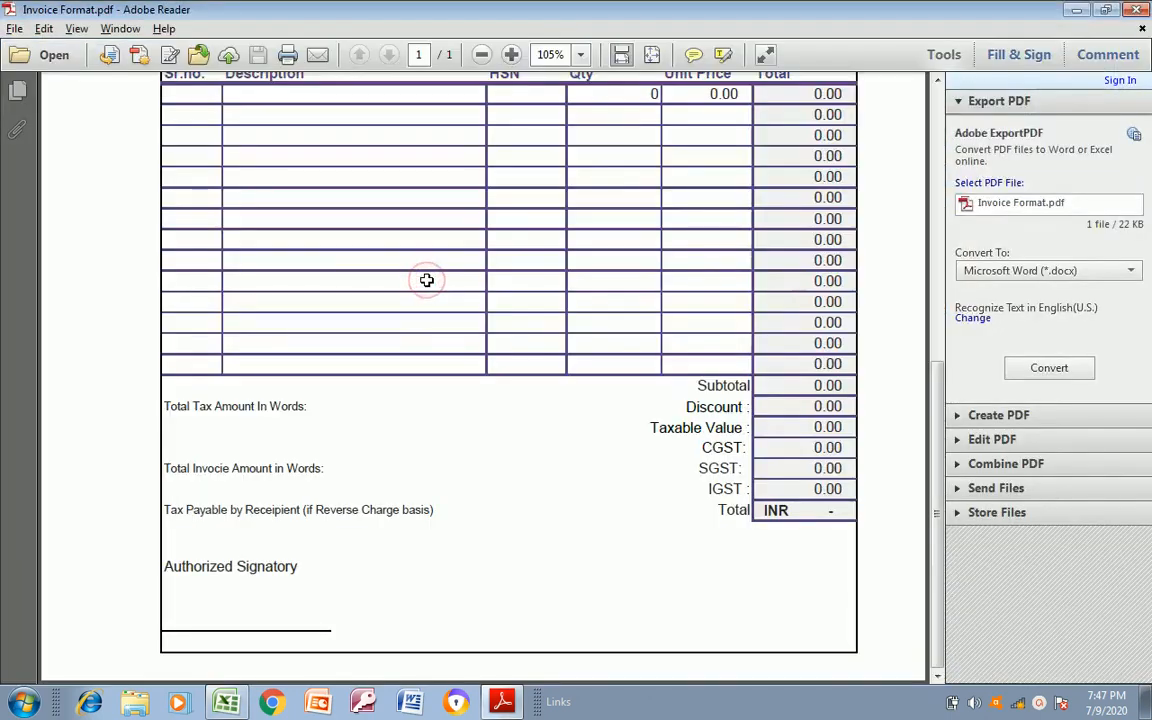
pyautogui.hotkey('alt', 'Tab')
pyautogui.press('Down')
pyautogui.press('Down')
pyautogui.press('Down')
pyautogui.hotkey('alt', 'Tab')
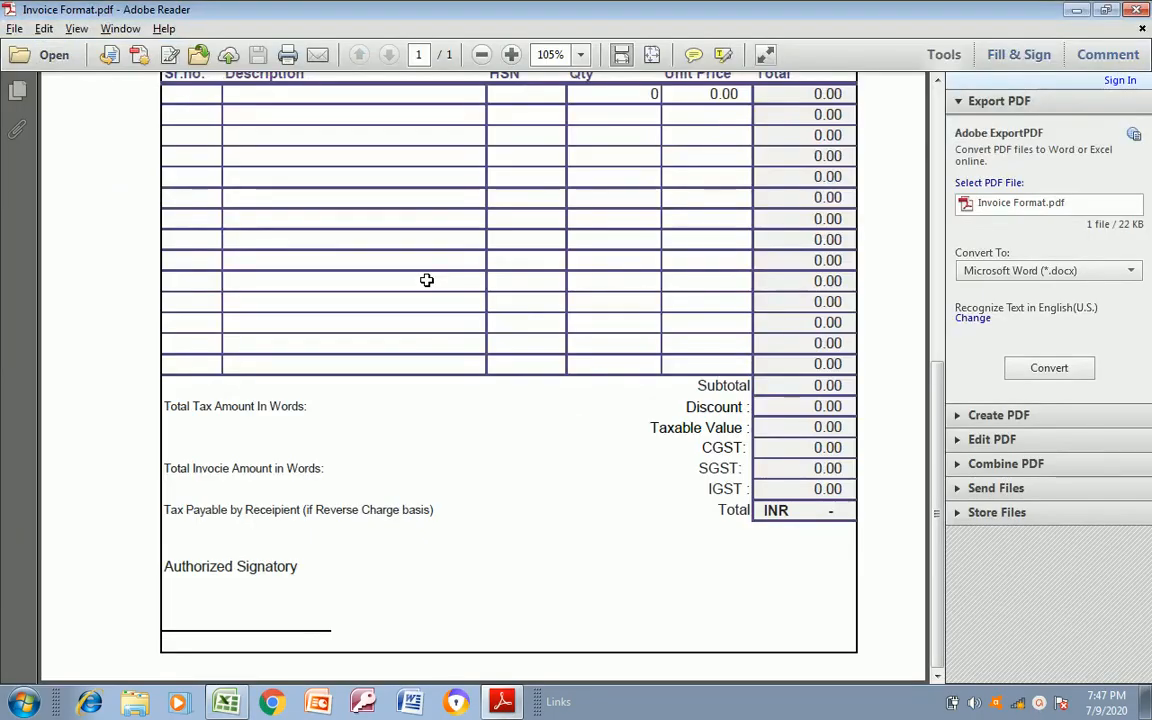
pyautogui.hotkey('alt', 'Tab')
pyautogui.press('Up')
pyautogui.press('Up')
pyautogui.press('Up')
pyautogui.press('Up')
pyautogui.press('Up')
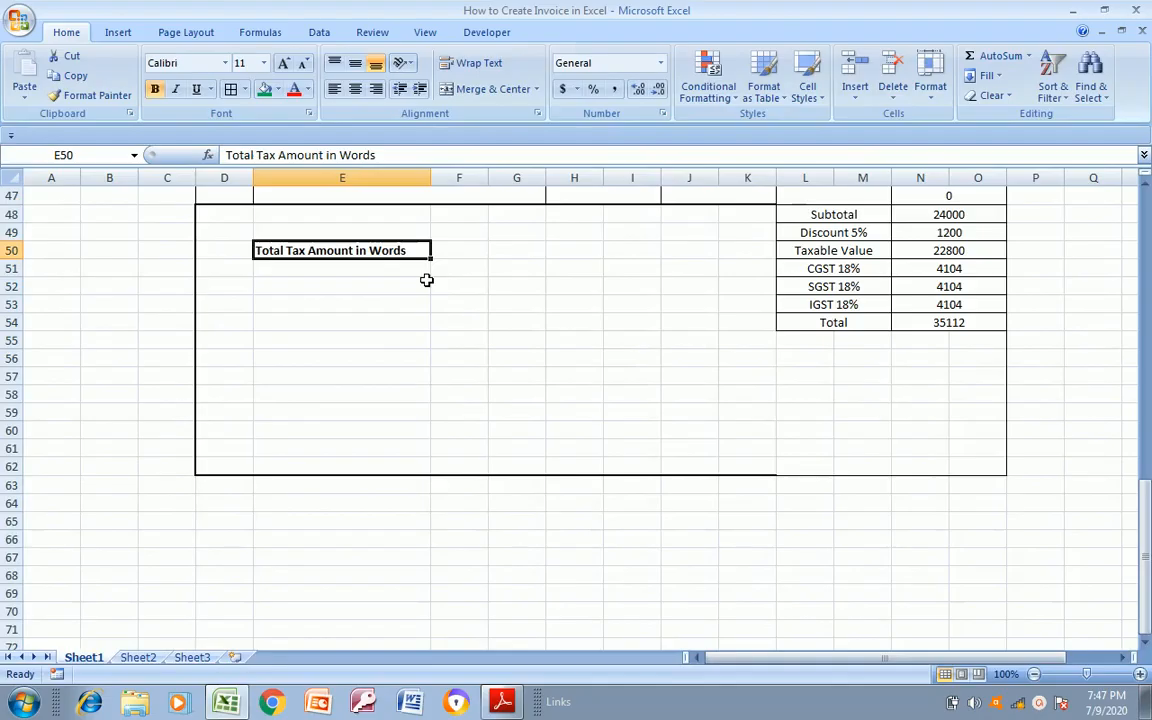
pyautogui.hotkey('ctrl', 'c')
pyautogui.press('Down')
pyautogui.press('Down')
pyautogui.press('Down')
pyautogui.press('Down')
pyautogui.press('Down')
pyautogui.press('Down')
pyautogui.hotkey('ctrl', 'v')
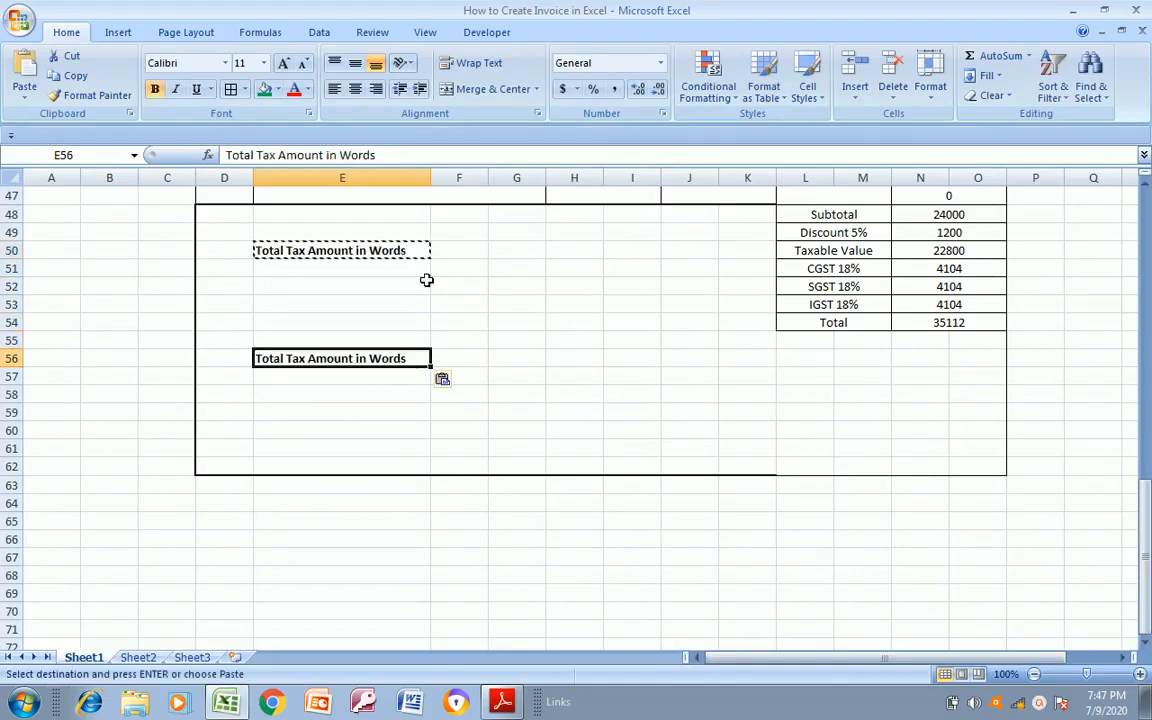
# Change the label in cell E56 to "Total Invoice Amount in Words"
pyautogui.press('F2')
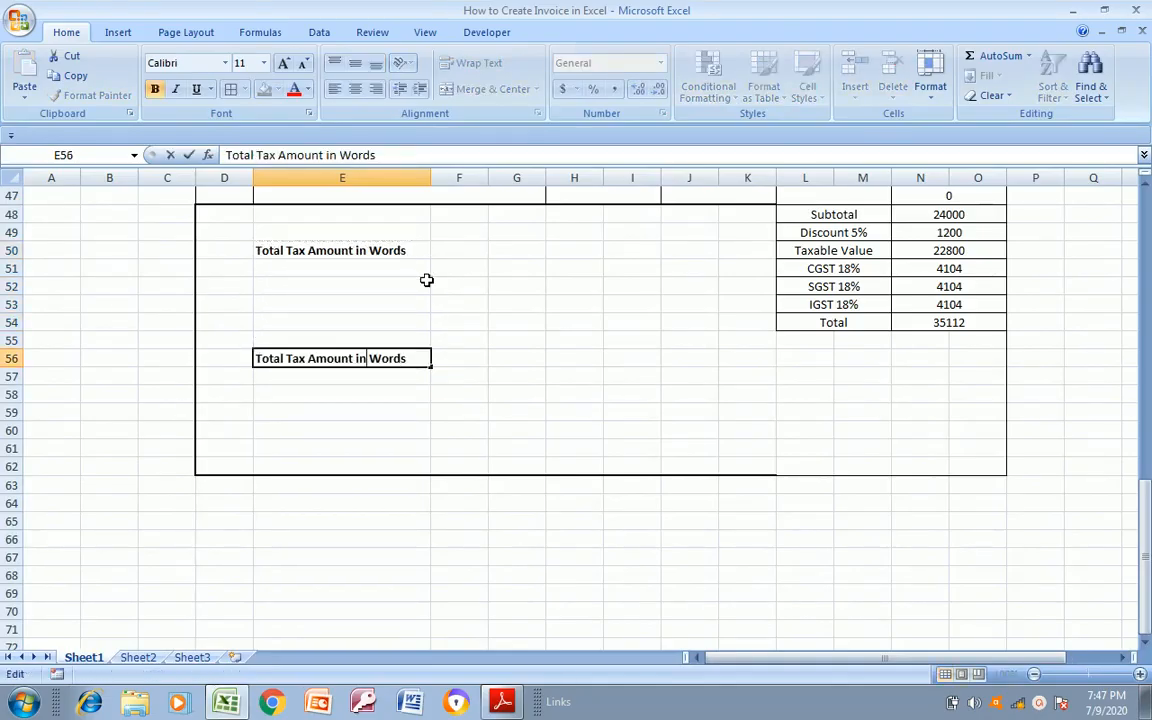
pyautogui.write('Invoice')
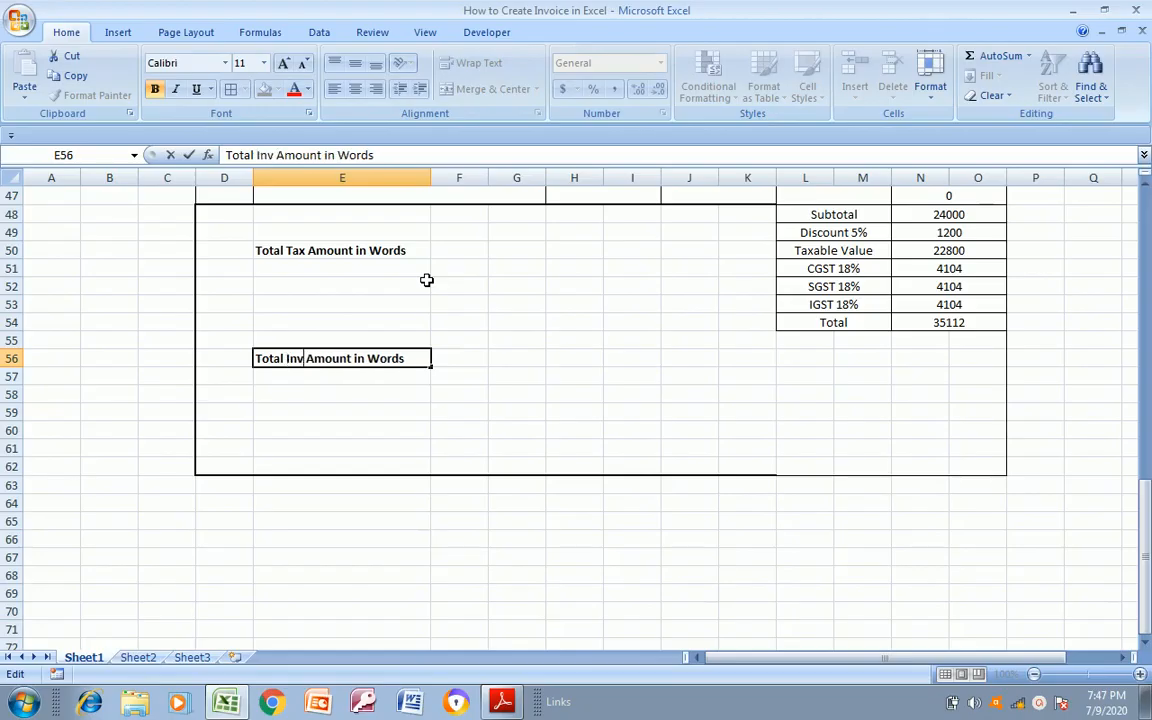
pyautogui.press('Return')
# Check the next footer line in the PDF and enter "Tax" in cell E59
pyautogui.hotkey('alt', 'Tab')
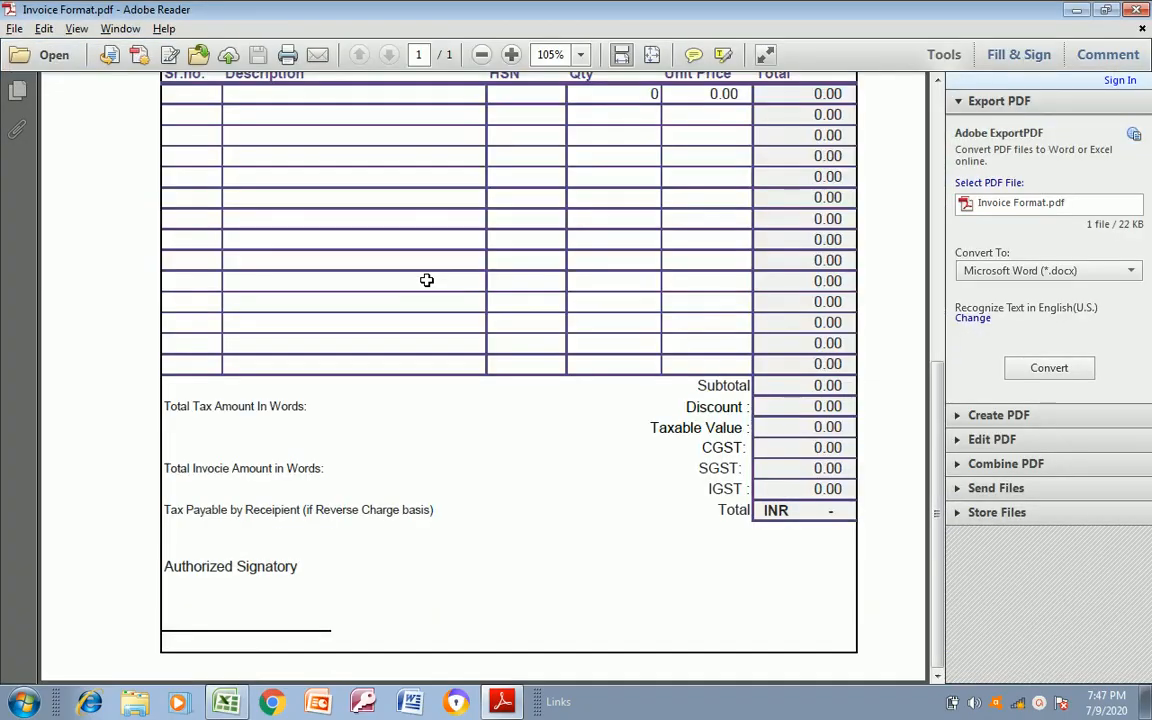
pyautogui.hotkey('alt', 'Tab')
pyautogui.press('Down')
pyautogui.press('Down')
pyautogui.press('Up')
pyautogui.press('Up')
pyautogui.press('Up')
pyautogui.press('Down')
pyautogui.press('Down')
# Check the tax payable line in the PDF and extend the text in cell E59 to "Tax Payble by"
pyautogui.press('Down')
pyautogui.write('Tax')
pyautogui.click(426, 281)
pyautogui.write('Pay')
pyautogui.press('Escape')
pyautogui.press('Down')
pyautogui.press('Down')
pyautogui.press('Down')
pyautogui.press('Down')
pyautogui.press('Down')
pyautogui.press('Down')
pyautogui.press('Down')
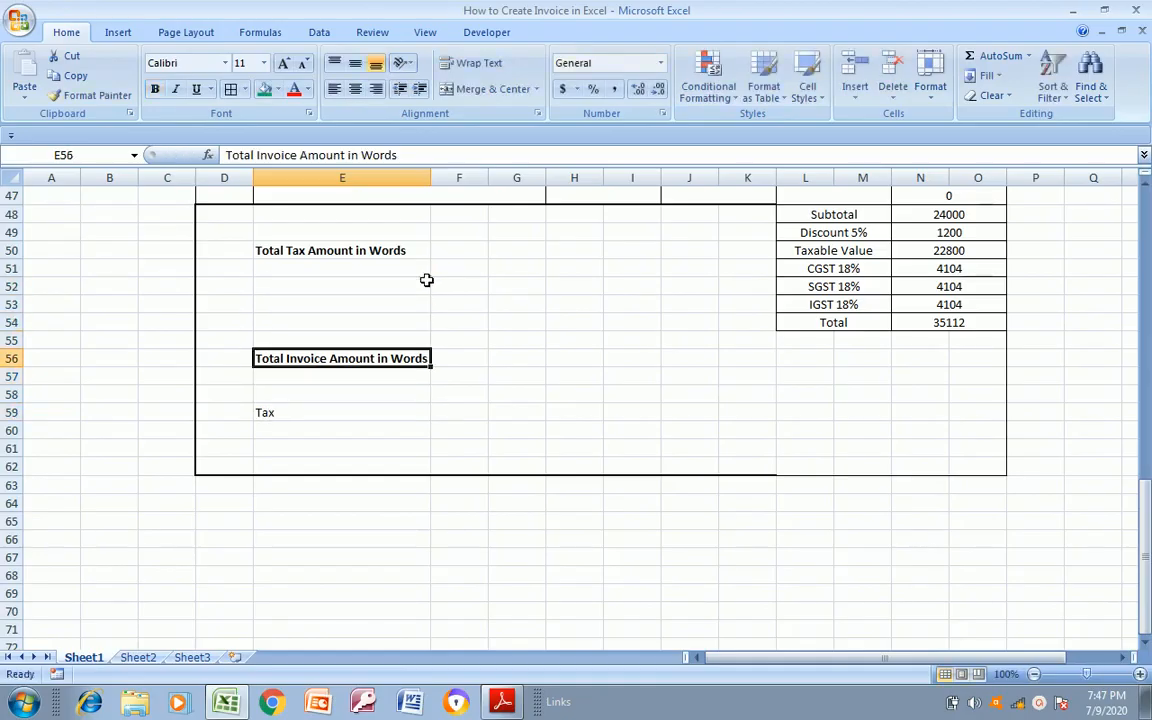
pyautogui.press('F2')
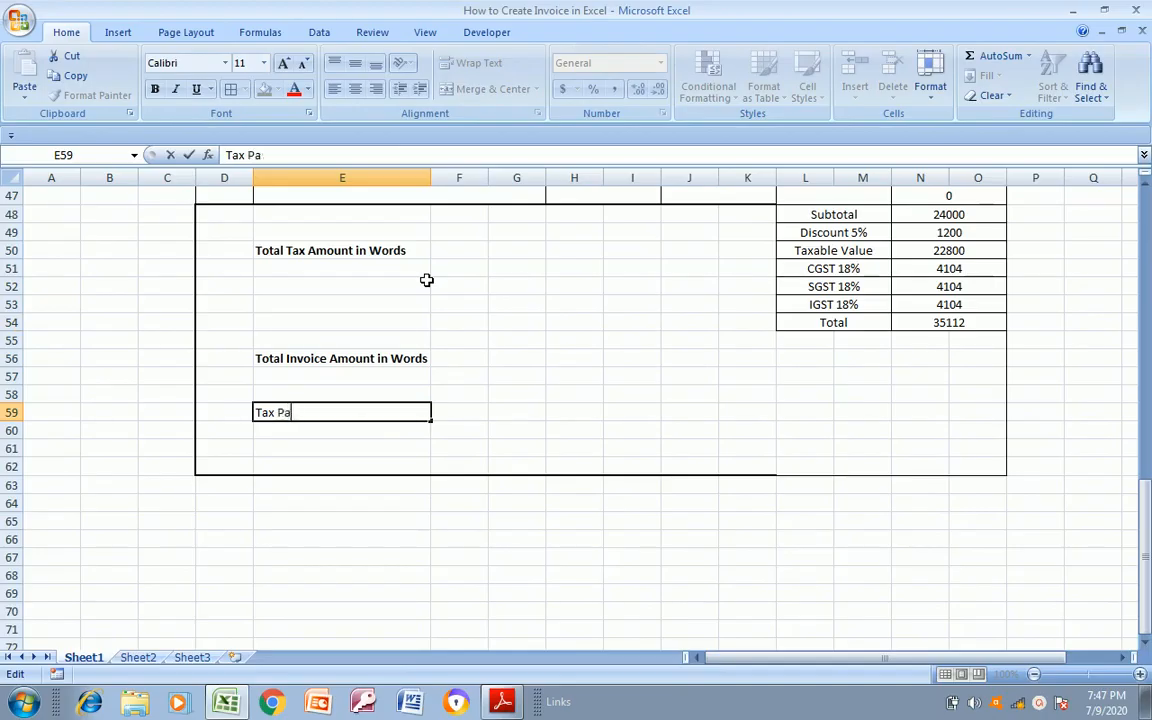
pyautogui.press('BackSpace')
pyautogui.press('BackSpace')
pyautogui.press('BackSpace')
pyautogui.hotkey('alt', 'Tab')
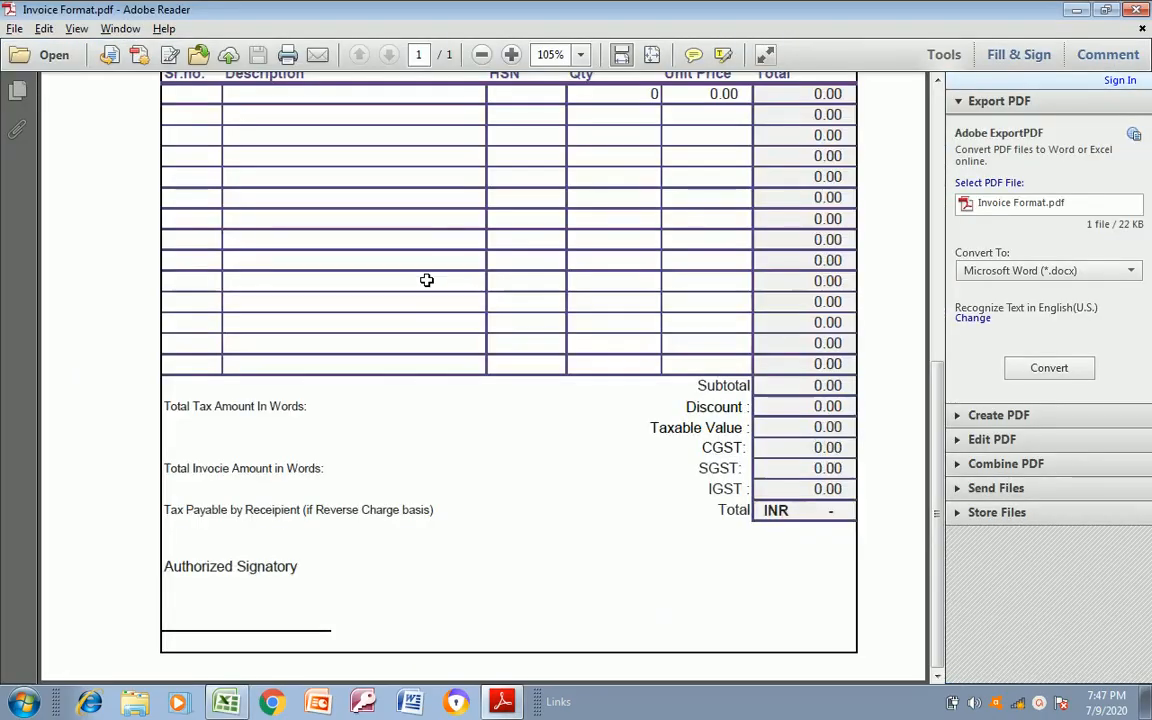
pyautogui.hotkey('alt', 'Tab')
pyautogui.write('by')
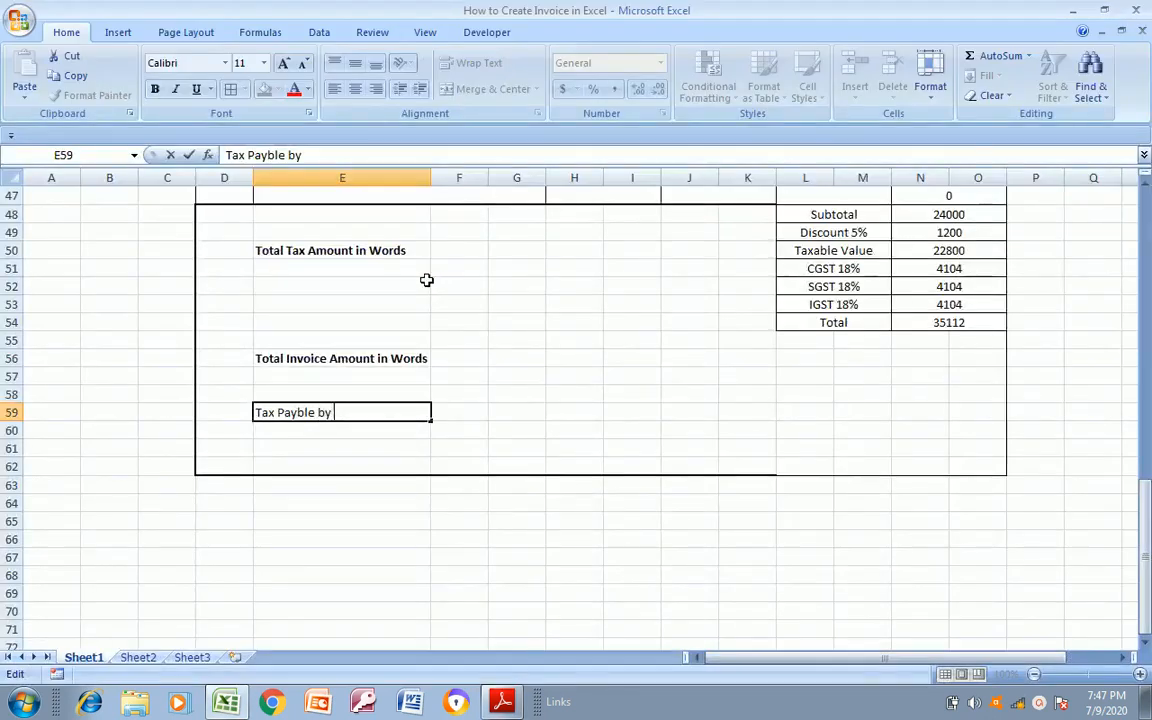
# Following the PDF wording, complete the label in cell E59 as "Tax Payble by Receipient"
pyautogui.hotkey('alt', 'Tab')
pyautogui.hotkey('alt', 'Tab')
pyautogui.hotkey('alt', 'Tab')
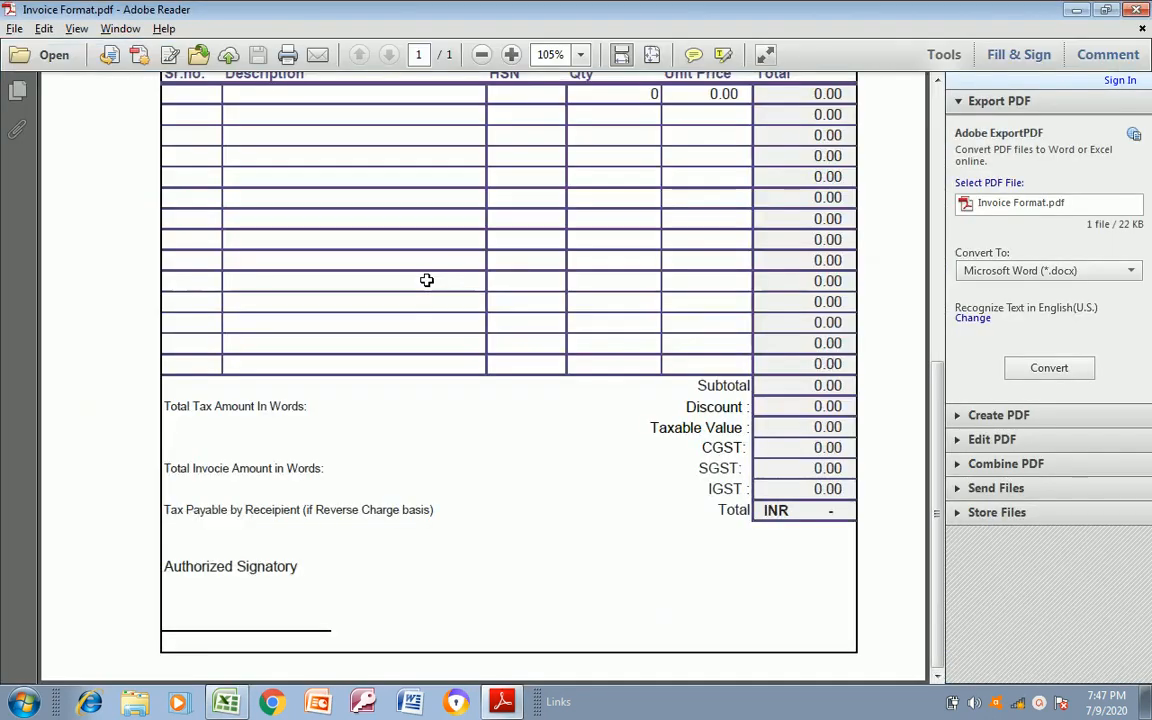
pyautogui.hotkey('alt', 'Tab')
pyautogui.write('ei')
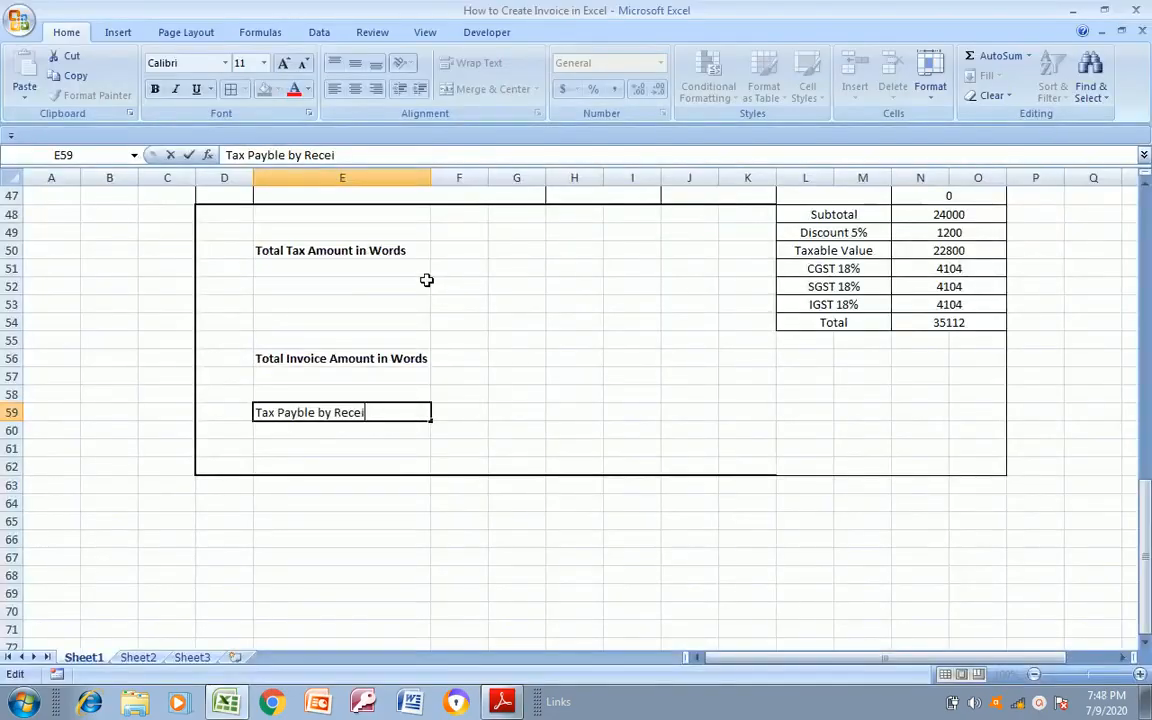
pyautogui.write('p')
pyautogui.hotkey('alt', 'Tab')
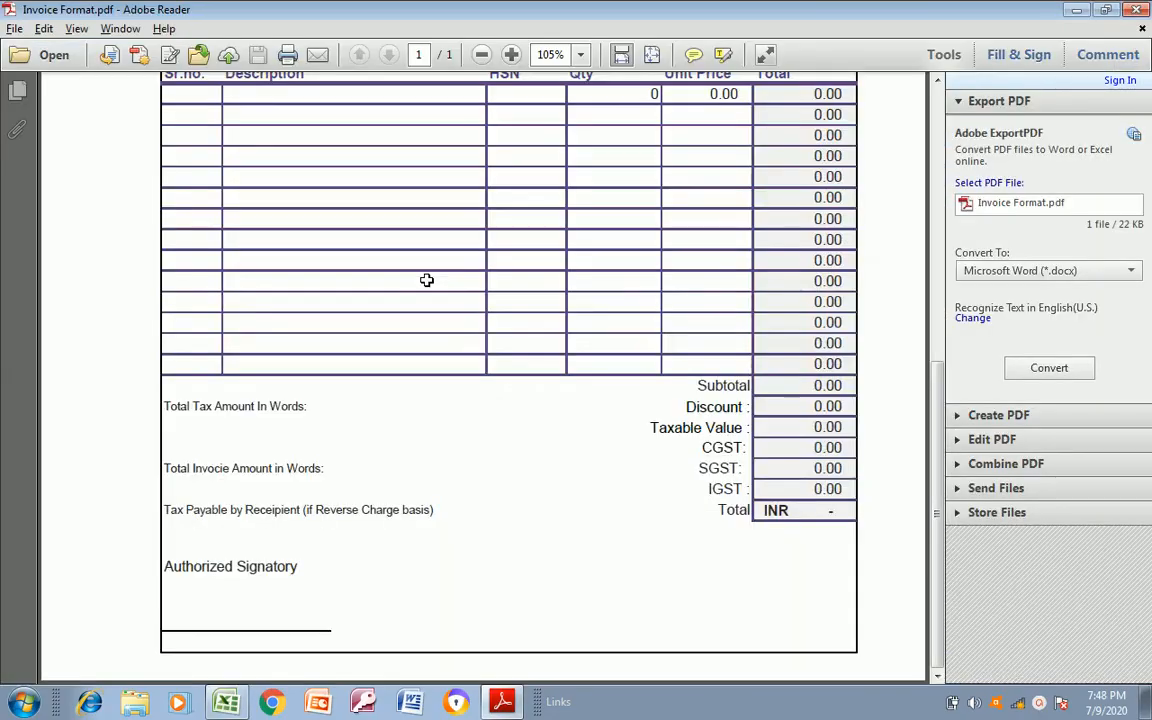
pyautogui.hotkey('alt', 'Tab')
pyautogui.write('ient')
pyautogui.press('Return')
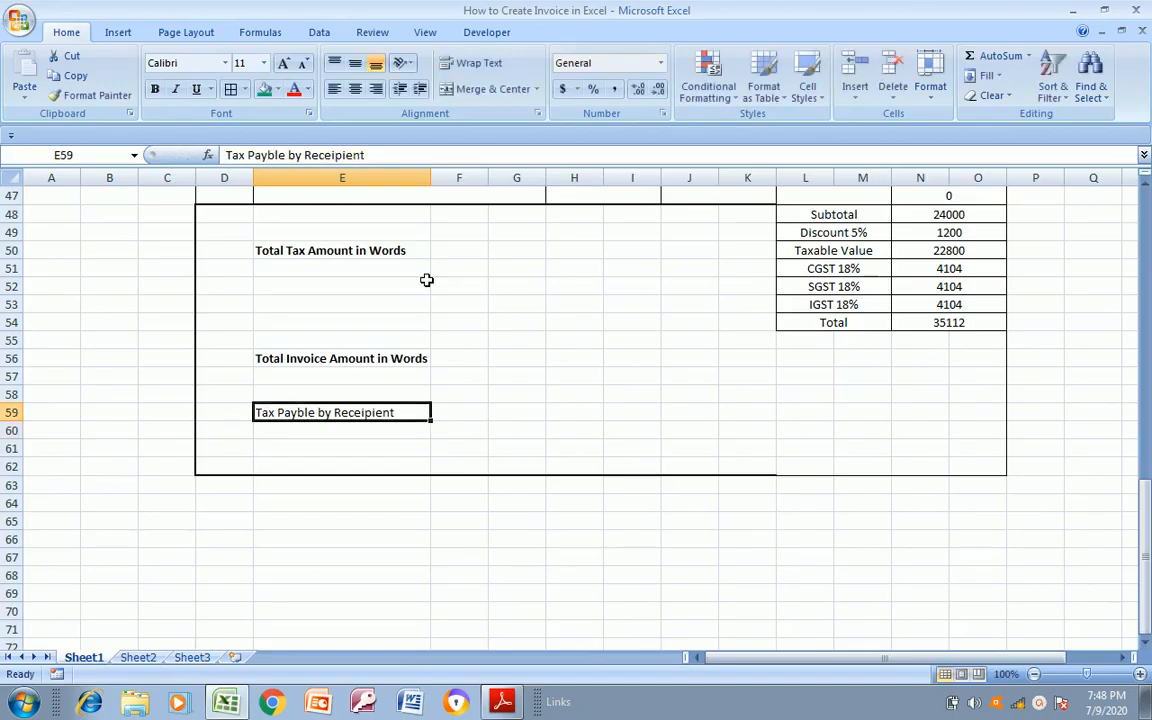
# Following the PDF, enter "(If reverse Charge Basis)" in cell F59 beside the tax payable label
pyautogui.hotkey('alt', 'Tab')
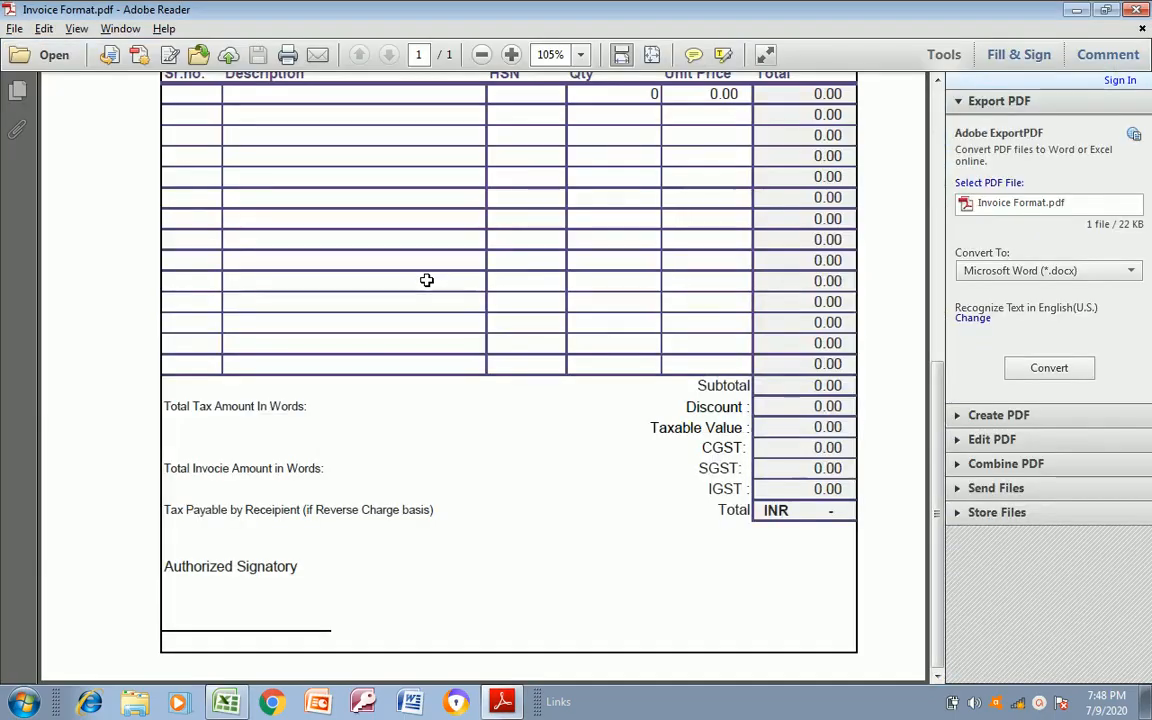
pyautogui.hotkey('alt', 'Tab')
pyautogui.press('Right')
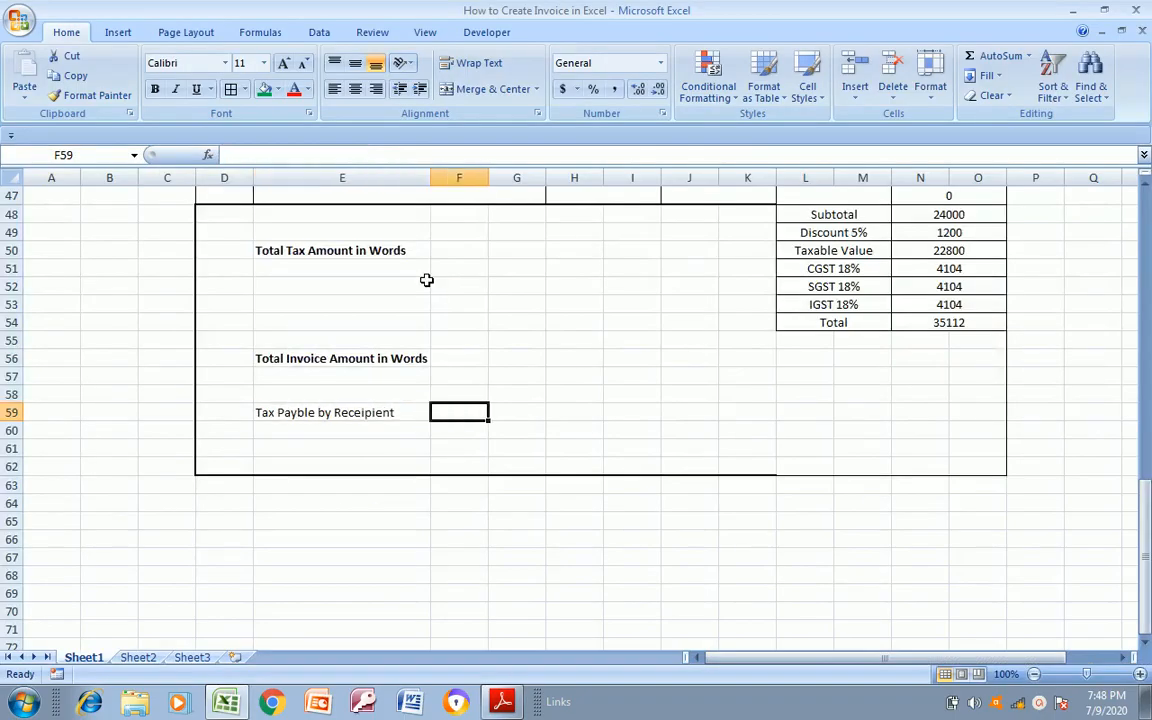
pyautogui.write('(If rever')
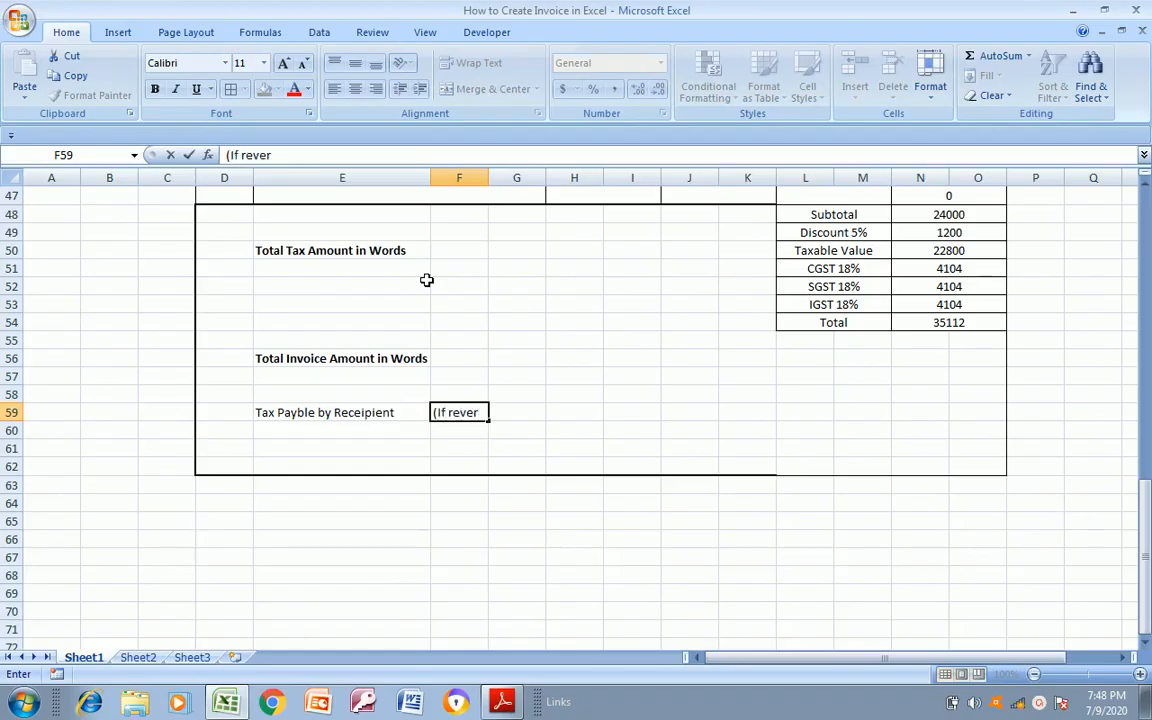
pyautogui.hotkey('alt', 'Tab')
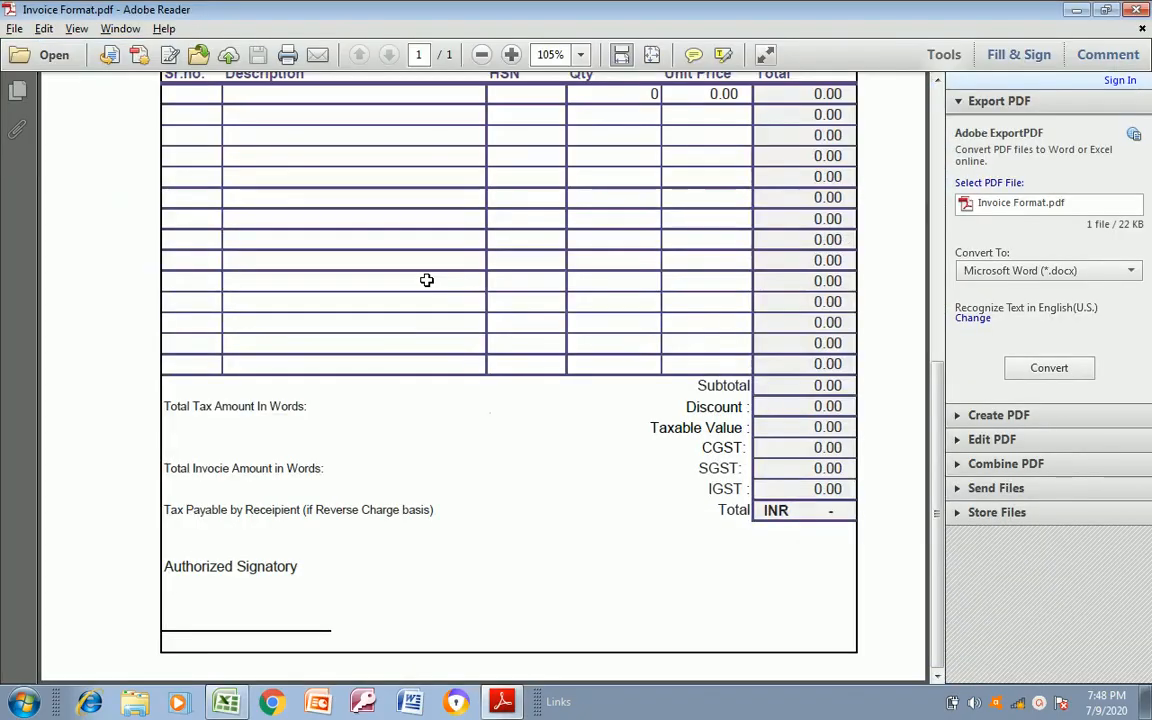
pyautogui.hotkey('alt', 'Tab')
pyautogui.write('If reverse C')
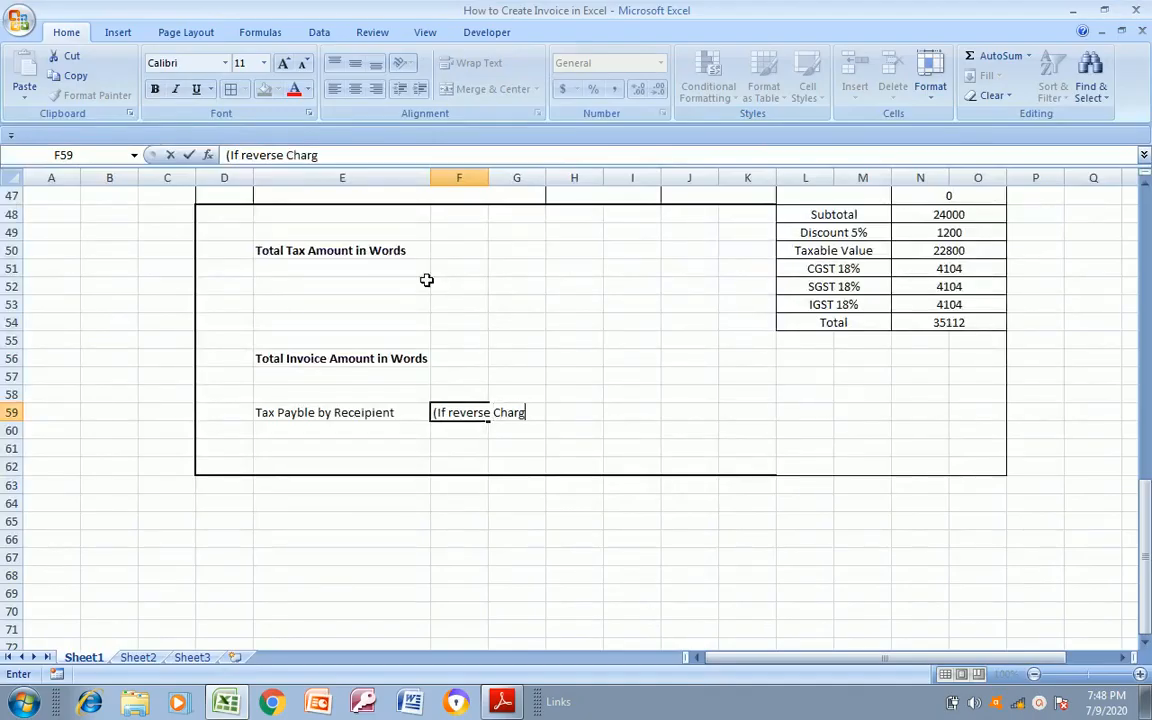
pyautogui.write('harge')
pyautogui.hotkey('alt', 'Tab')
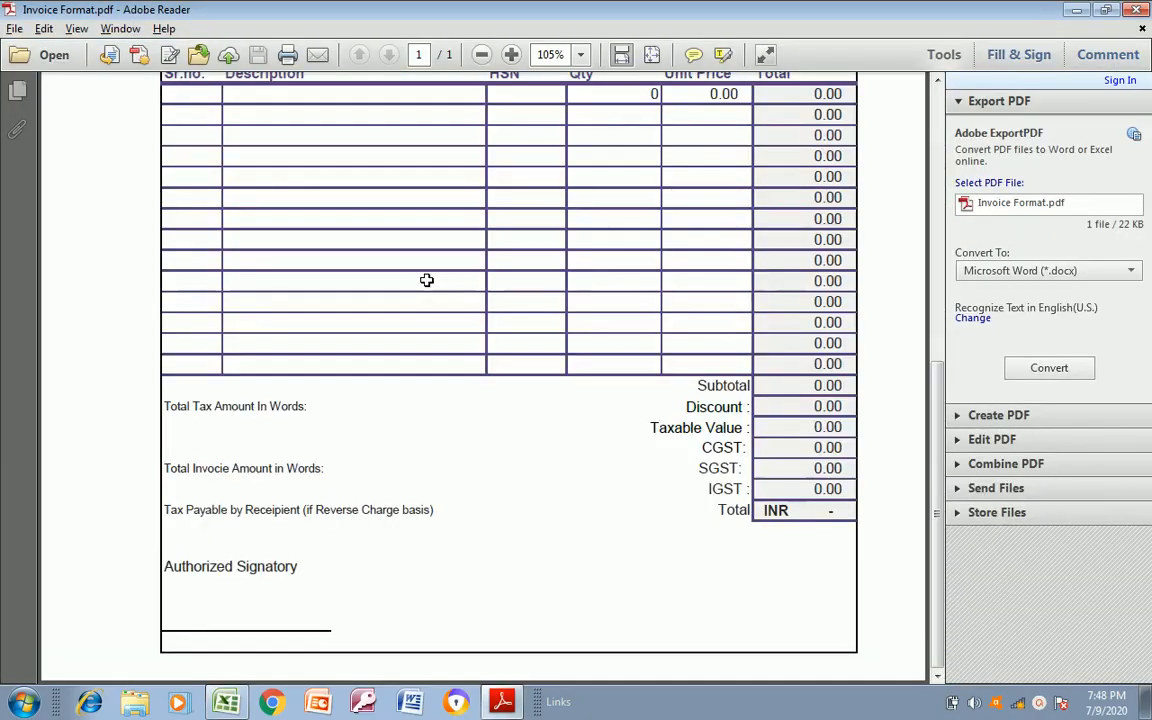
pyautogui.hotkey('alt', 'Tab')
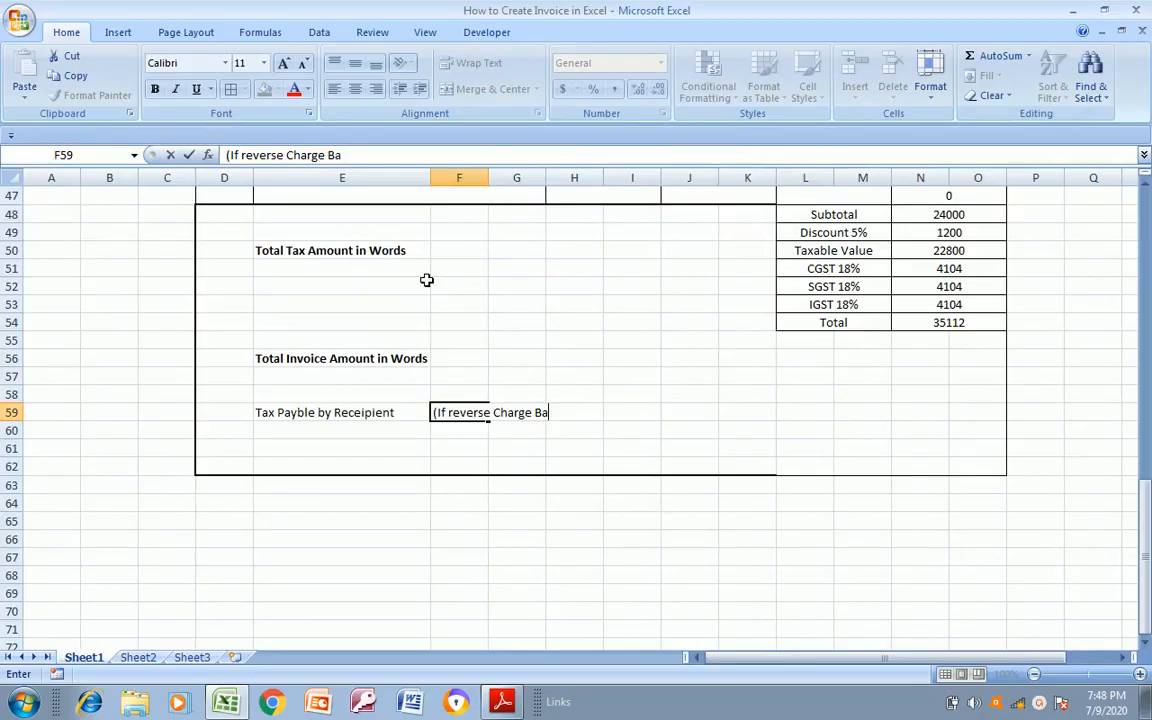
pyautogui.press('Return')
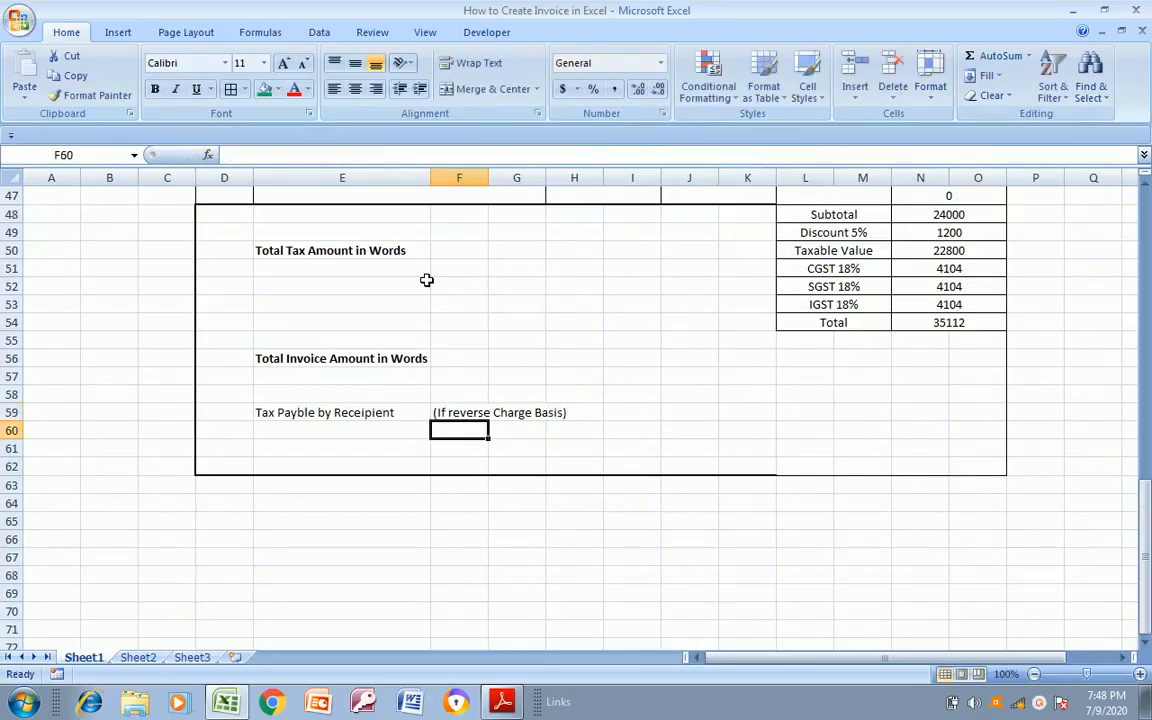
# Compare the footer spacing with the PDF and move the "Total Invoice Amount in Words" label from E56 to E55
pyautogui.press('Left')
pyautogui.hotkey('alt', 'Tab')
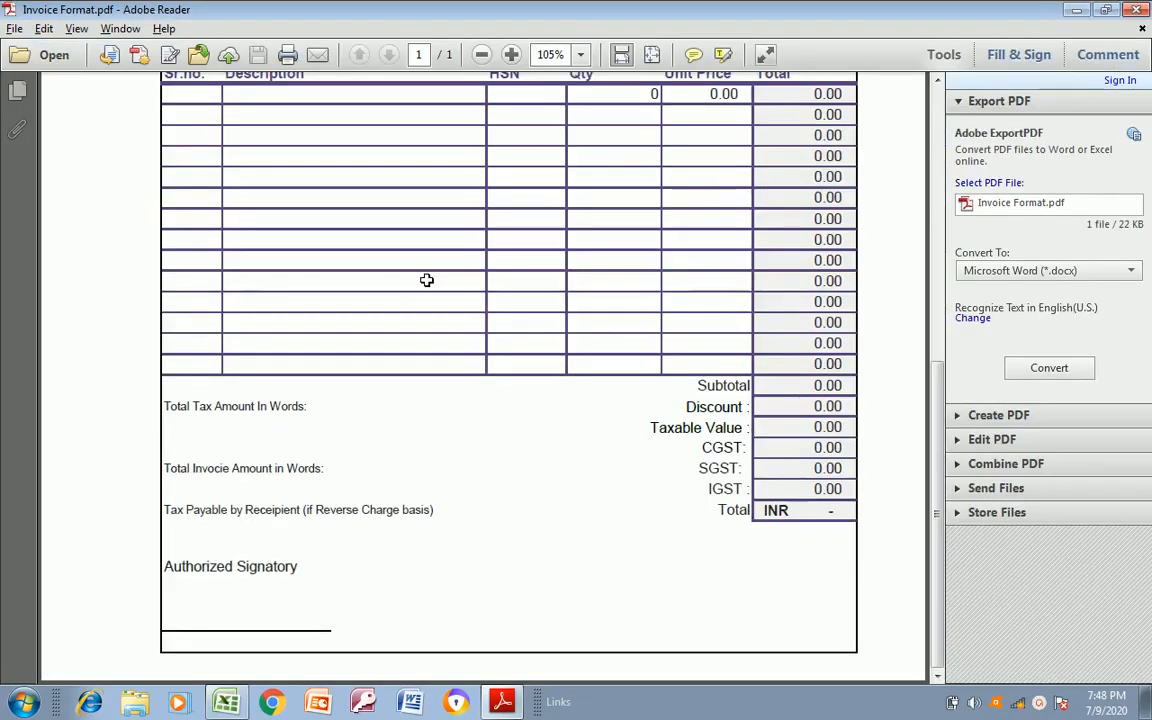
pyautogui.hotkey('alt', 'Tab')
pyautogui.press('Up')
pyautogui.press('Up')
pyautogui.press('Up')
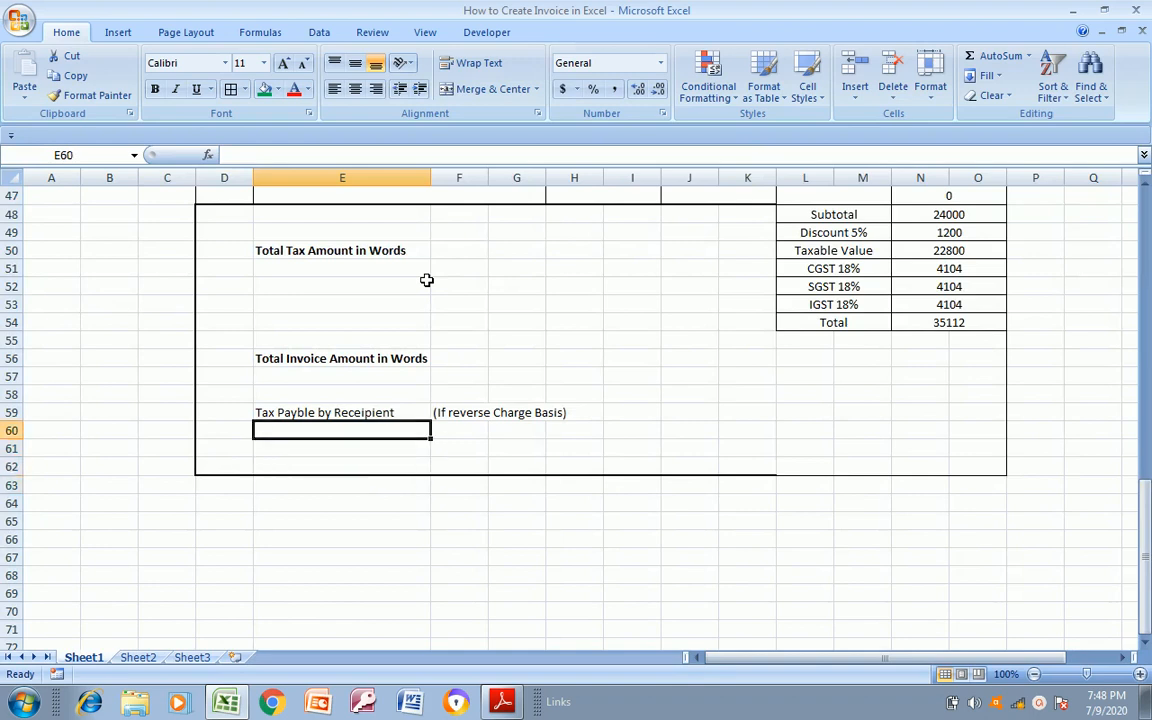
pyautogui.press('Left')
pyautogui.press('Down')
pyautogui.press('Down')
pyautogui.press('Up')
pyautogui.press('Up')
pyautogui.press('Up')
pyautogui.press('Up')
pyautogui.press('Up')
pyautogui.press('Up')
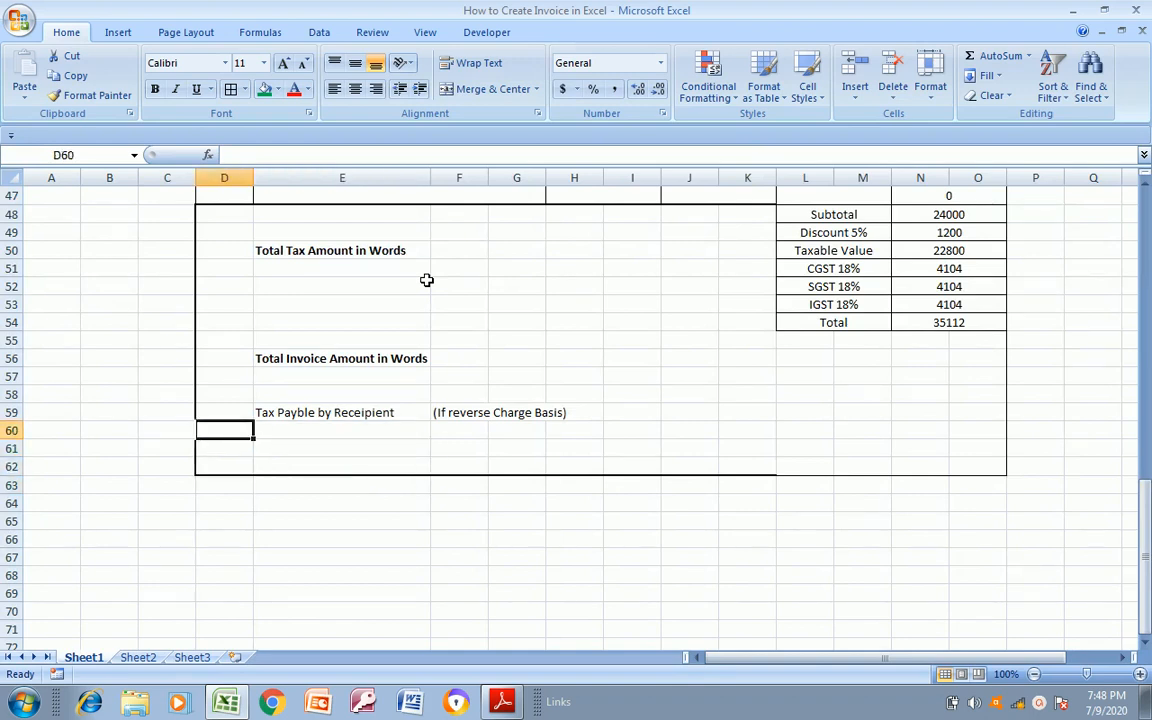
pyautogui.press('Right')
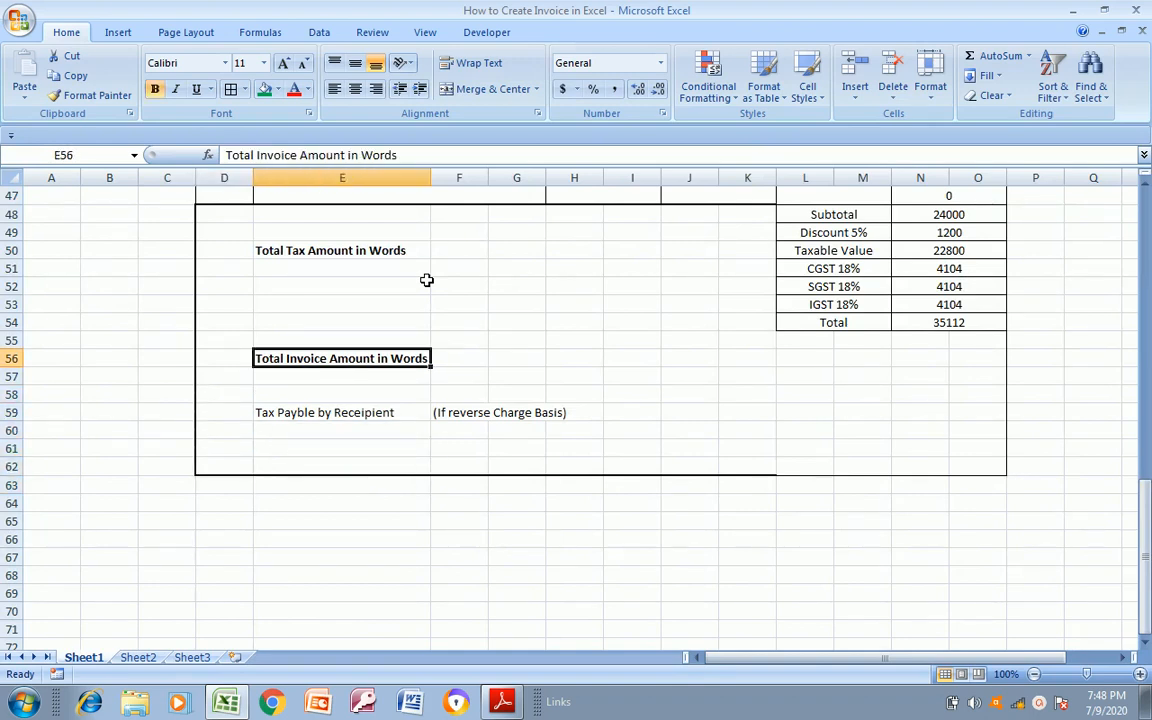
pyautogui.hotkey('ctrl', 'x')
pyautogui.press('Up')
pyautogui.press('Return')
# Move the tax payable label and its reverse charge note from E59:H59 up one row to row 58
pyautogui.press('Down')
pyautogui.press('Down')
pyautogui.press('Down')
pyautogui.press('Right')
pyautogui.press('Left')
pyautogui.hotkey('shift', 'Right')
pyautogui.hotkey('shift', 'Right')
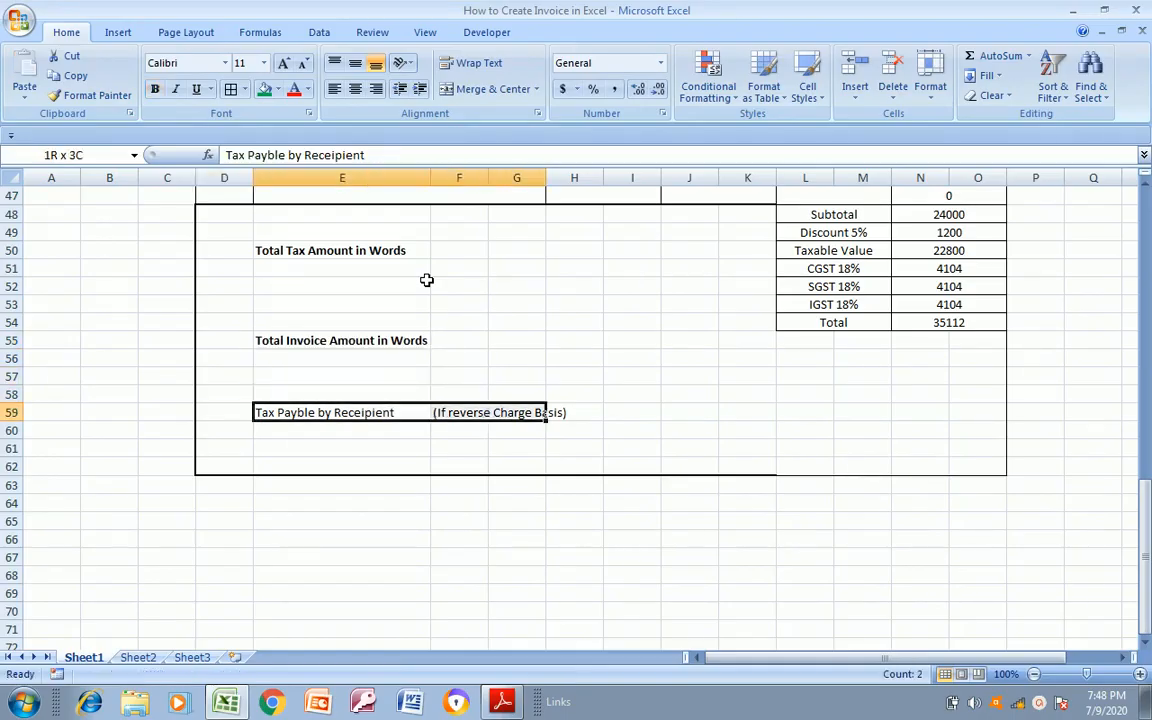
pyautogui.hotkey('shift', 'Right')
pyautogui.hotkey('ctrl', 'x')
pyautogui.press('Up')
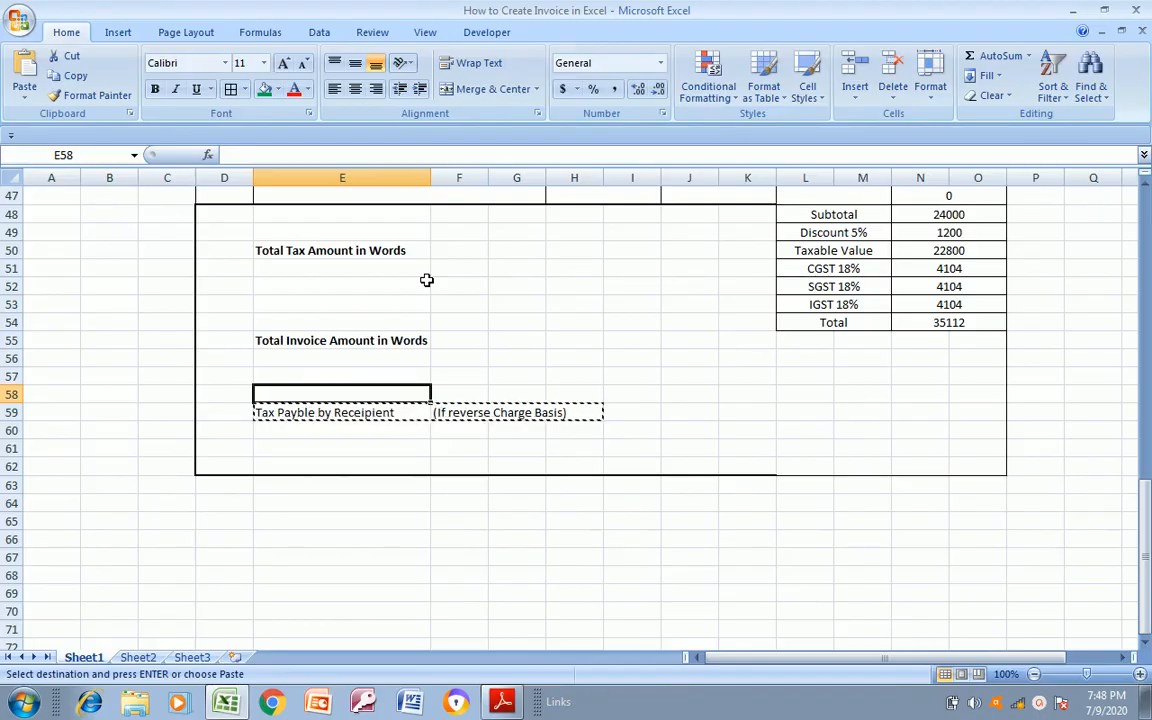
pyautogui.press('Return')
# Check the footer's lower area in the PDF and remove all borders from D62:O62
pyautogui.hotkey('alt', 'Tab')
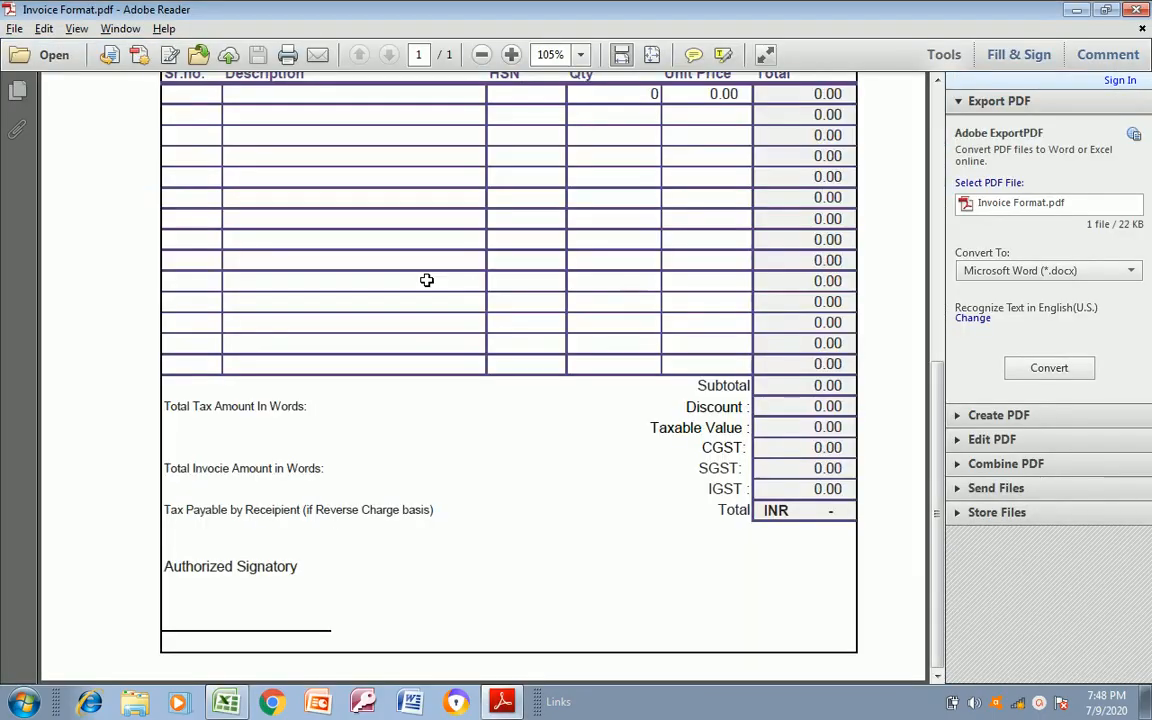
pyautogui.hotkey('alt', 'Tab')
pyautogui.press('Down')
pyautogui.press('Up')
pyautogui.press('Up')
pyautogui.press('Down')
pyautogui.press('Down')
pyautogui.press('Down')
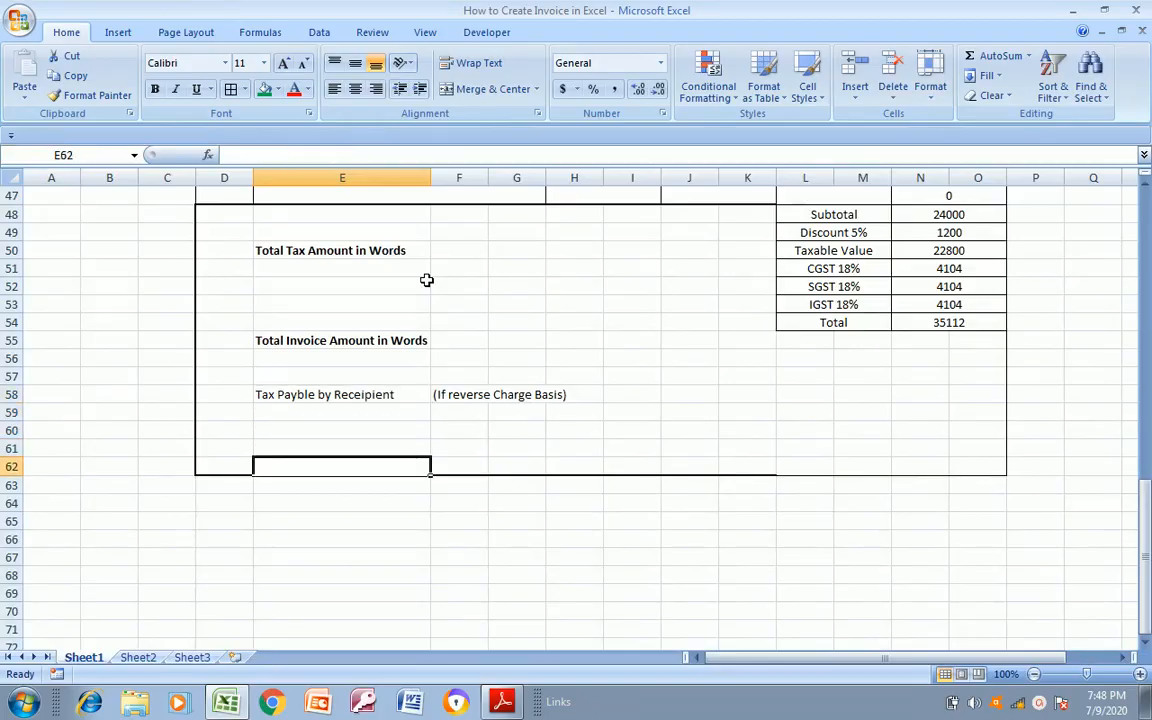
pyautogui.press('Left')
pyautogui.hotkey('shift', 'Right')
pyautogui.hotkey('shift', 'Right')
pyautogui.hotkey('shift', 'Right')
pyautogui.hotkey('shift', 'Right')
pyautogui.hotkey('shift', 'Right')
pyautogui.hotkey('shift', 'Right')
pyautogui.hotkey('shift', 'Right')
pyautogui.hotkey('shift', 'Right')
pyautogui.hotkey('shift', 'Right')
pyautogui.hotkey('shift', 'Right')
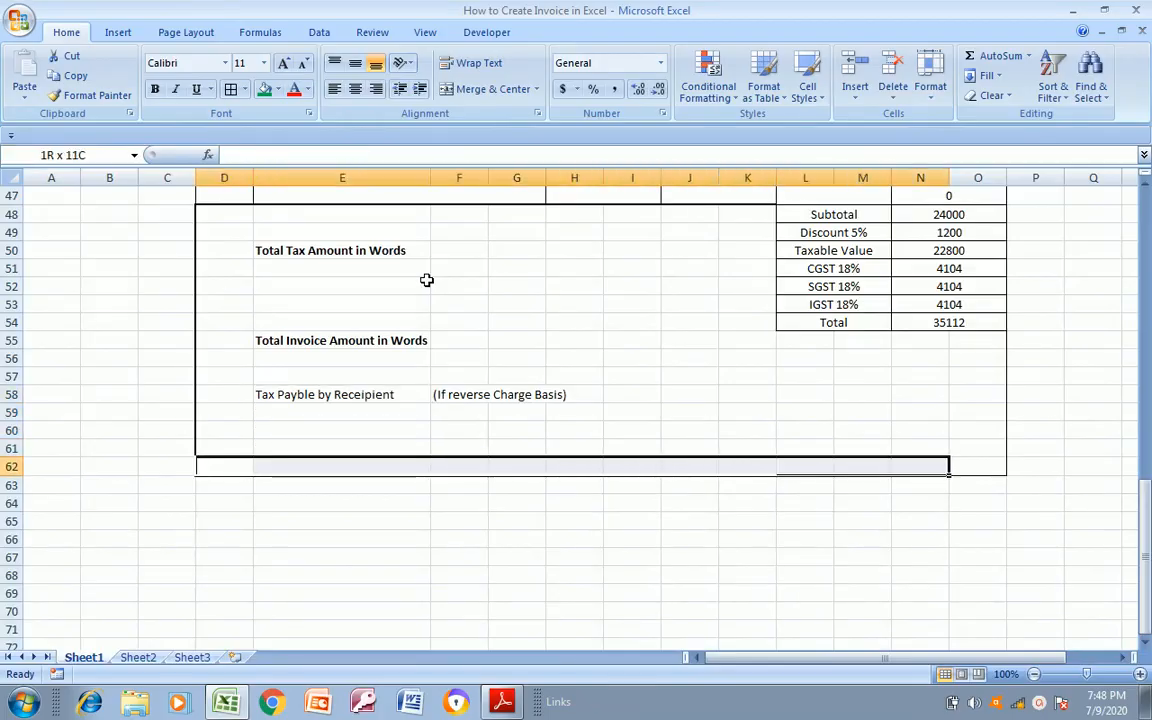
pyautogui.hotkey('shift', 'Right')
pyautogui.click(249, 89)
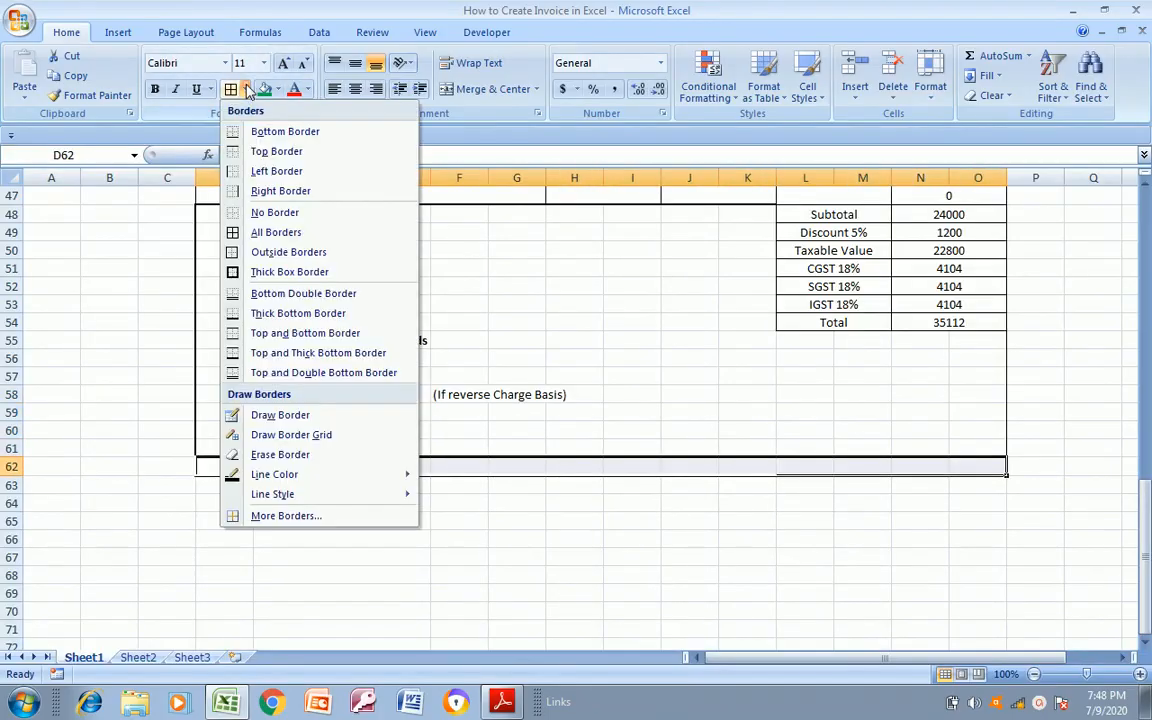
pyautogui.click(232, 212)
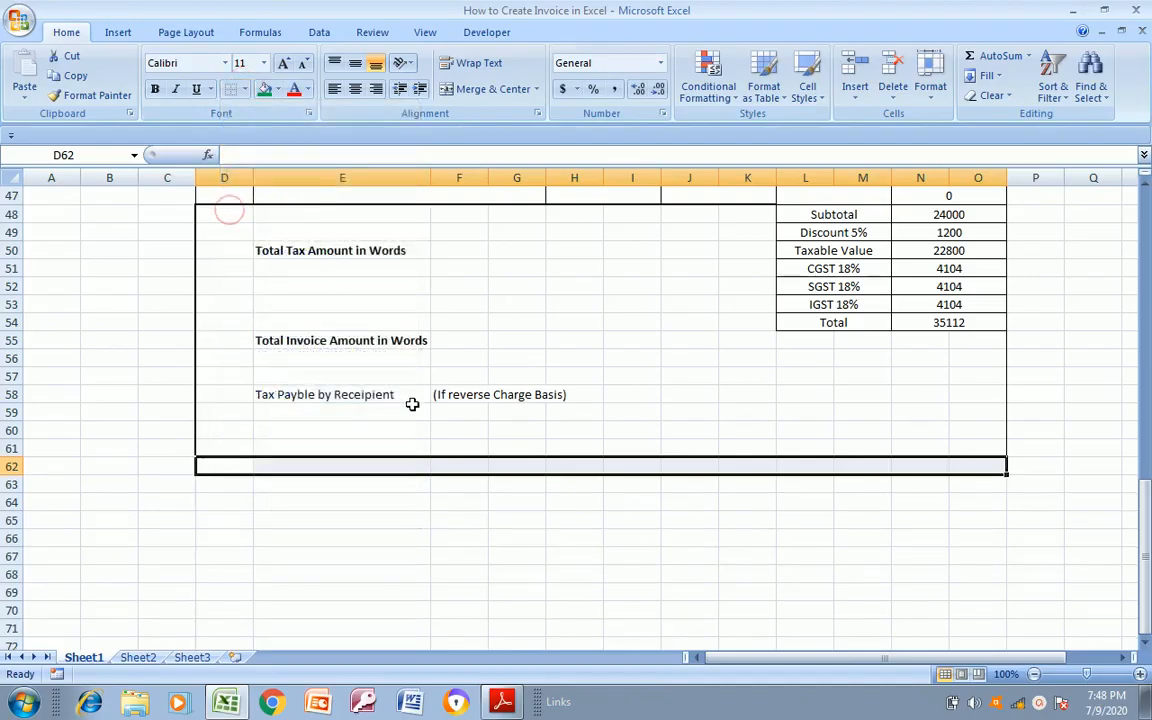
pyautogui.click(398, 430)
# Apply a thick box border around the enlarged footer area D48:O68
pyautogui.moveTo(242, 214); pyautogui.dragTo(862, 213)
pyautogui.hotkey('shift', 'Right')
pyautogui.hotkey('shift', 'Right')
pyautogui.hotkey('shift', 'Down')
pyautogui.hotkey('shift', 'Down')
pyautogui.hotkey('shift', 'Down')
pyautogui.hotkey('shift', 'Down')
pyautogui.hotkey('shift', 'Down')
pyautogui.hotkey('shift', 'Down')
pyautogui.hotkey('shift', 'Down')
pyautogui.hotkey('shift', 'Down')
pyautogui.hotkey('shift', 'Down')
pyautogui.hotkey('shift', 'Down')
pyautogui.hotkey('shift', 'Down')
pyautogui.hotkey('shift', 'Down')
pyautogui.hotkey('shift', 'Down')
pyautogui.hotkey('shift', 'Down')
pyautogui.hotkey('shift', 'Down')
pyautogui.hotkey('shift', 'Down')
pyautogui.hotkey('shift', 'Down')
pyautogui.hotkey('shift', 'Down')
pyautogui.hotkey('shift', 'Down')
pyautogui.hotkey('shift', 'Down')
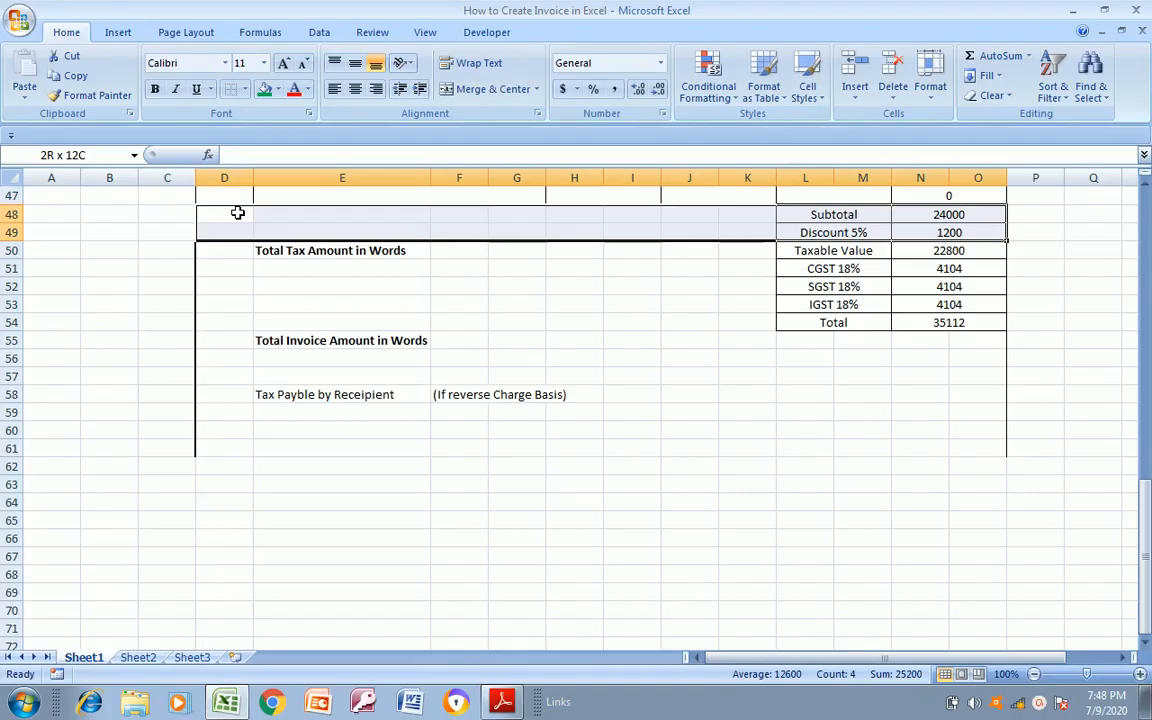
pyautogui.hotkey('shift', 'Up')
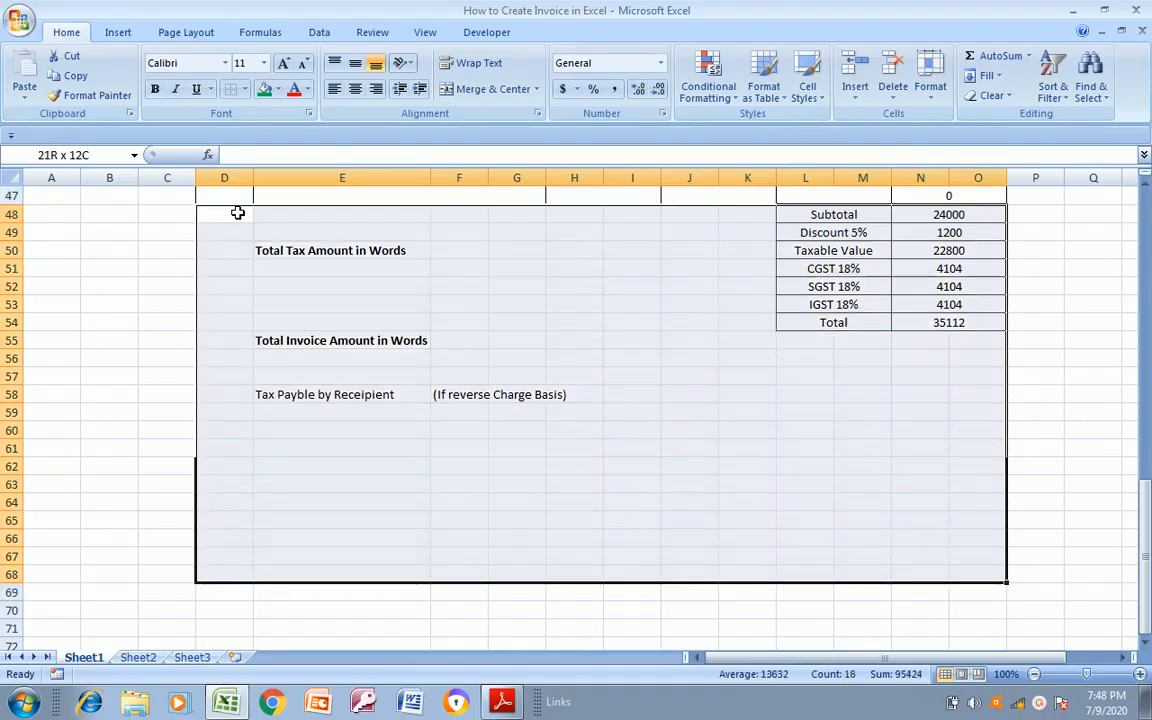
pyautogui.click(245, 90)
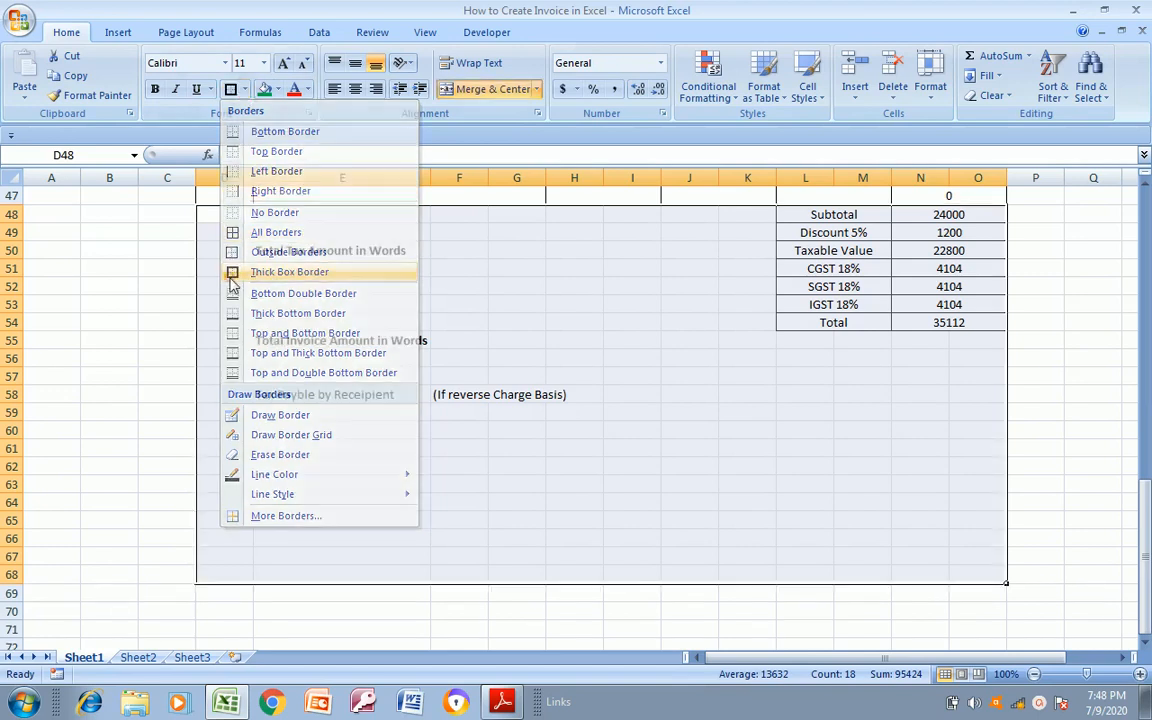
pyautogui.click(265, 249)
pyautogui.click(369, 399)
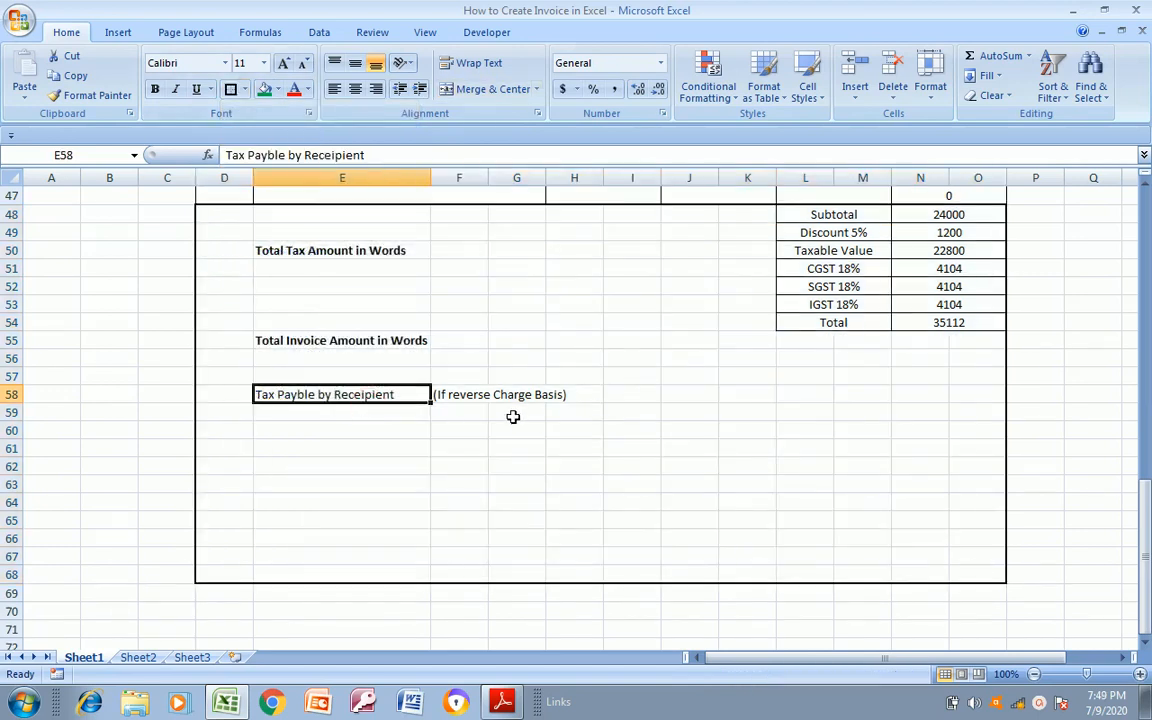
# Following the PDF footer, enter "Authorized Signatory" in cell E62 and compare it with the PDF again
pyautogui.click(379, 424)
pyautogui.press('Down')
pyautogui.press('Down')
pyautogui.press('Down')
pyautogui.hotkey('alt', 'Tab')
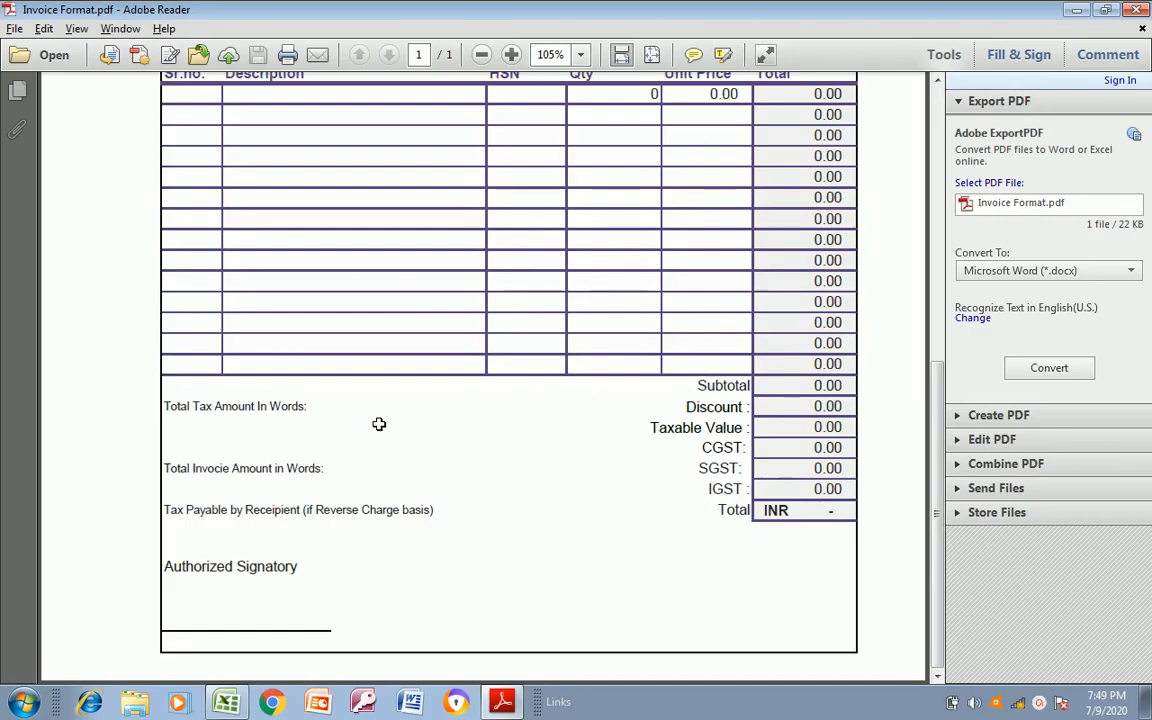
pyautogui.hotkey('alt', 'Tab')
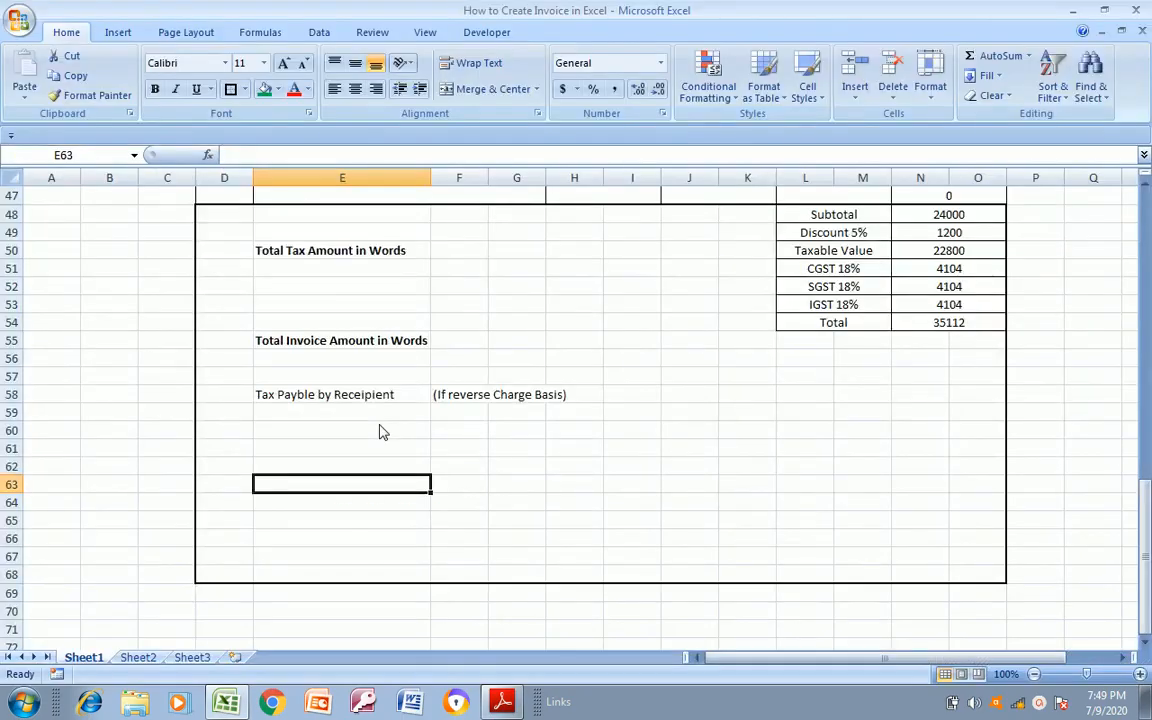
pyautogui.press('Up')
pyautogui.write('Au')
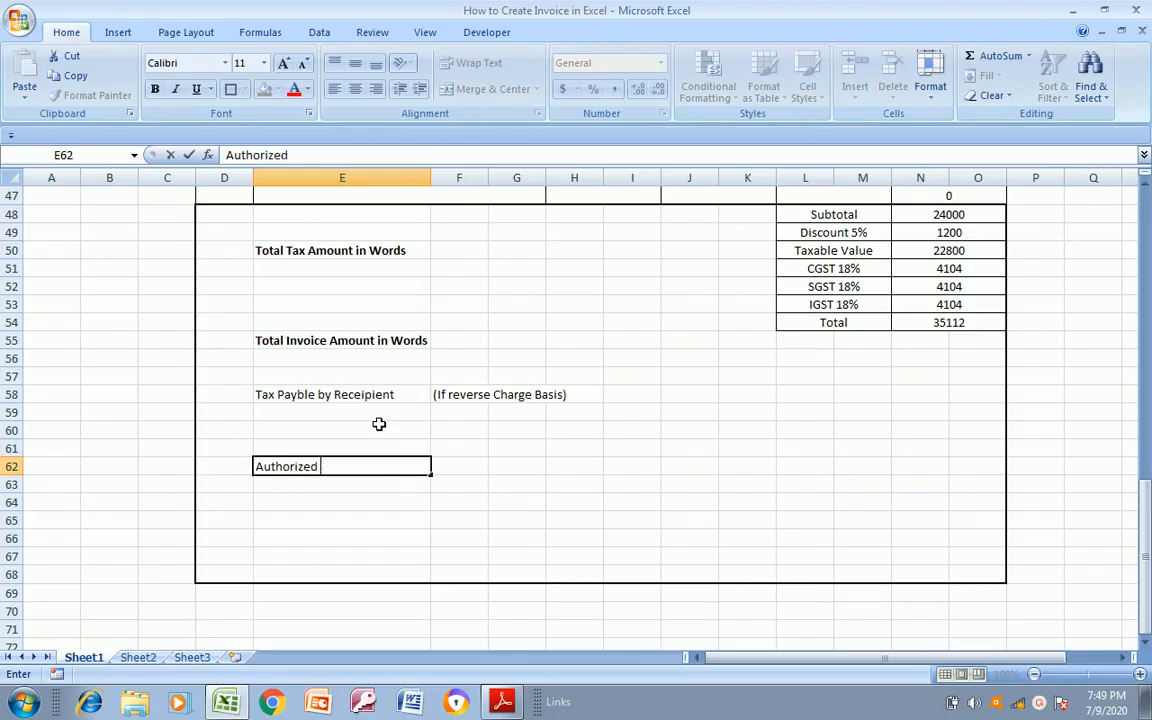
pyautogui.hotkey('alt', 'Tab')
pyautogui.hotkey('alt', 'Tab')
pyautogui.write('thorized Signatory')
pyautogui.press('Return')
# Switch back to Excel and add a top border to cell E67 as the signature line, checking its placement against the PDF
pyautogui.hotkey('alt', 'Tab')
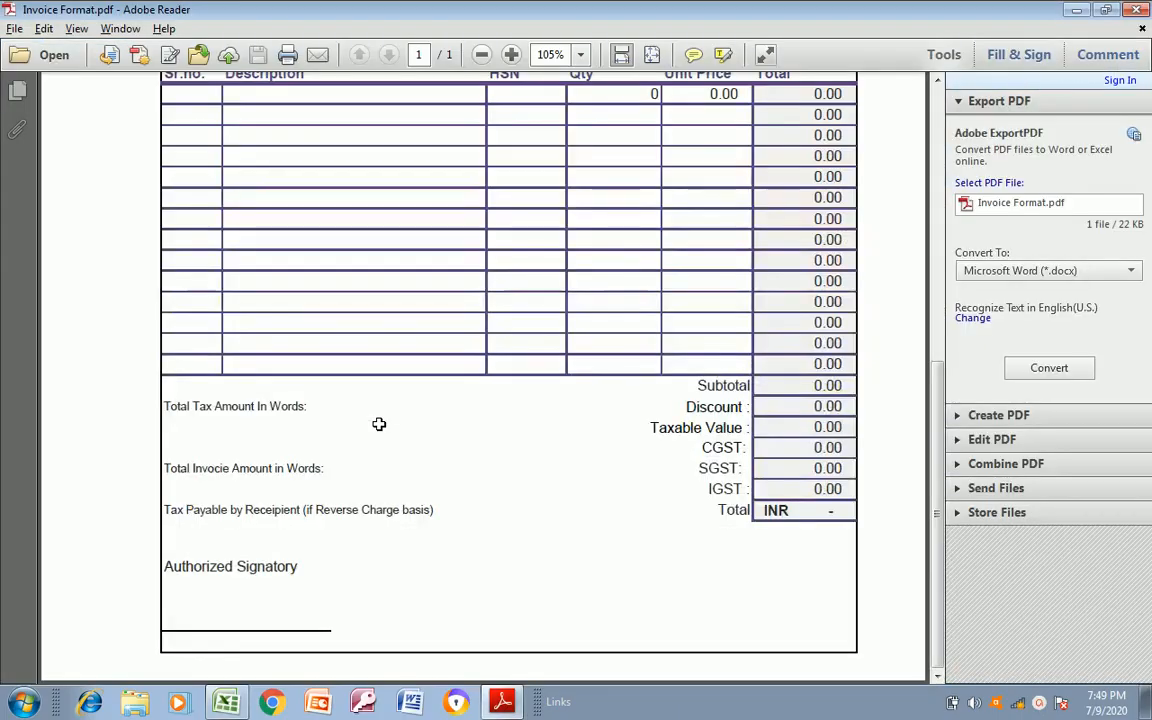
pyautogui.hotkey('alt', 'Tab')
pyautogui.press('Down')
pyautogui.press('Down')
pyautogui.press('Down')
pyautogui.press('Down')
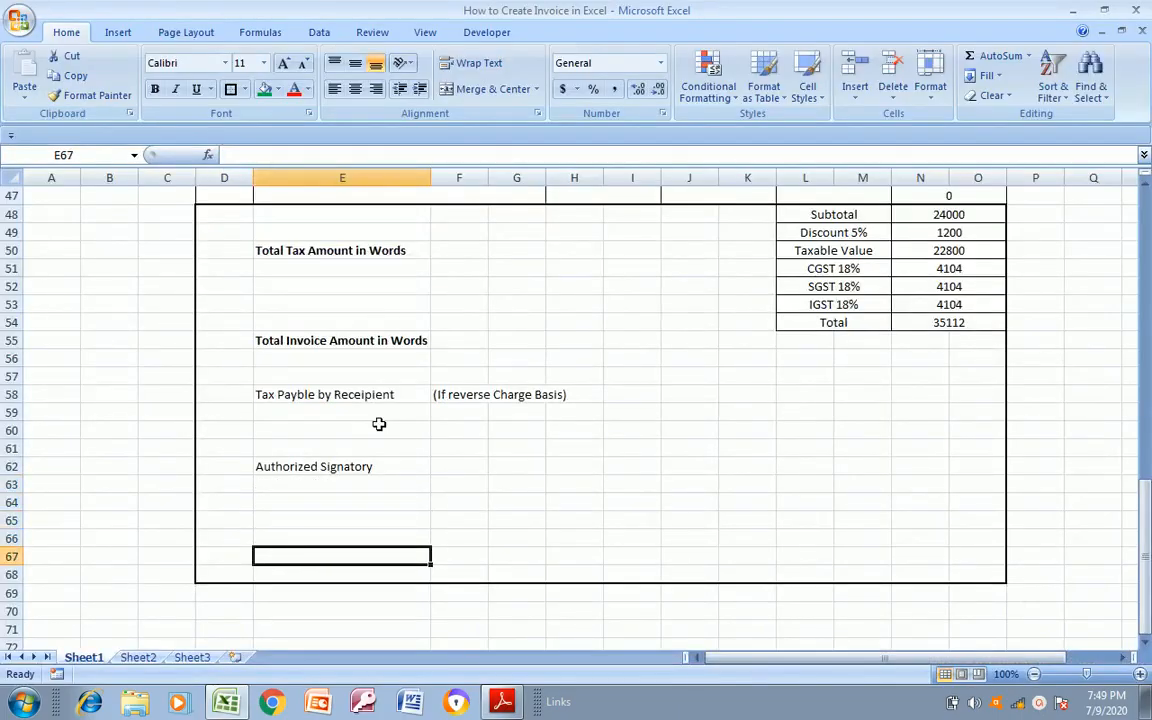
pyautogui.hotkey('alt', 'Tab')
pyautogui.hotkey('alt', 'Tab')
pyautogui.click(245, 90)
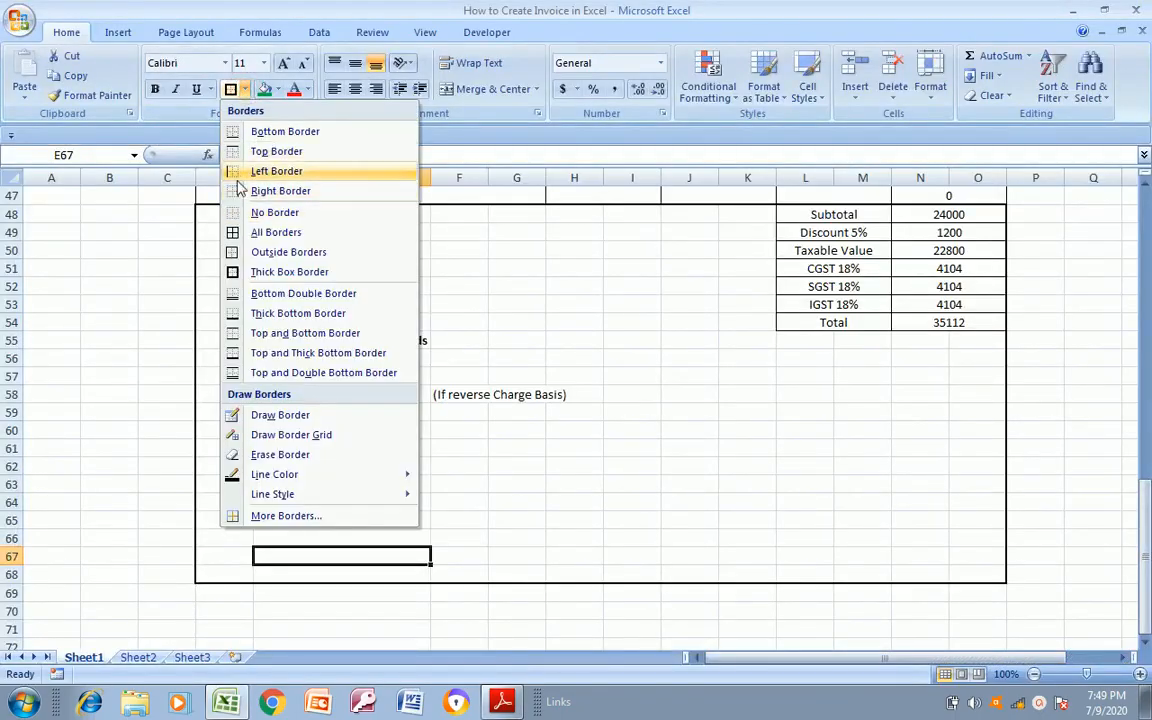
pyautogui.click(276, 151)
pyautogui.click(556, 467)
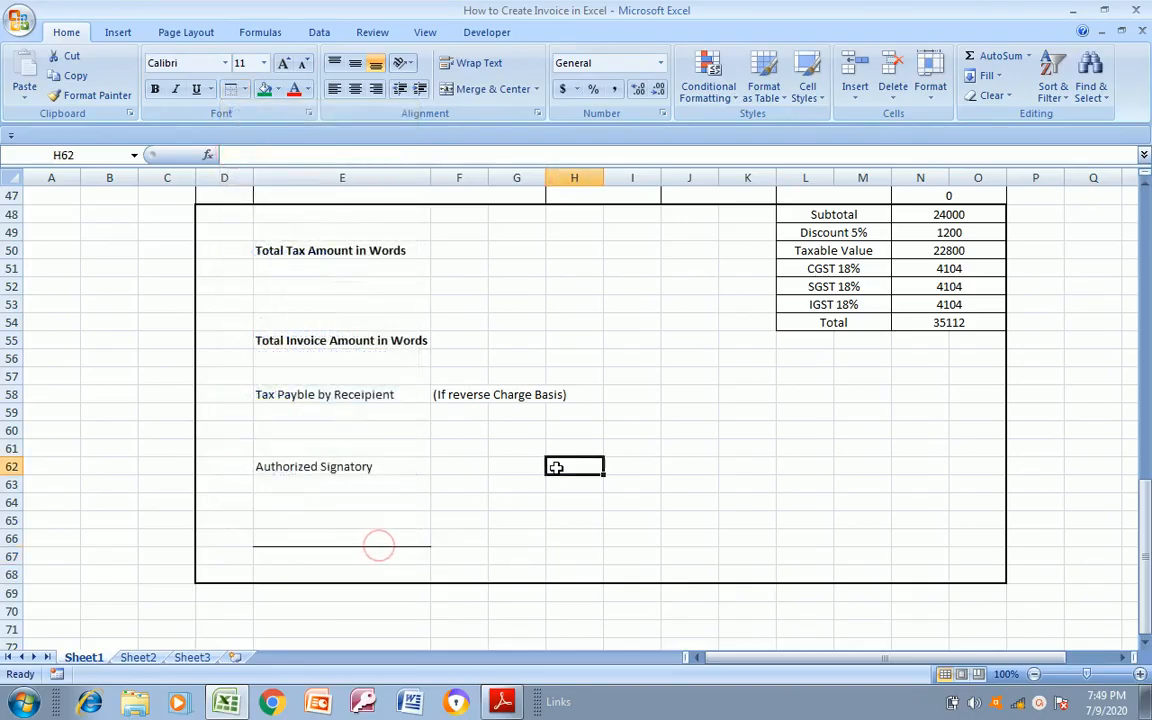
# Apply a thick bottom border to cell E66 below the Authorized Signatory label and compare the footer with the PDF
pyautogui.click(331, 537)
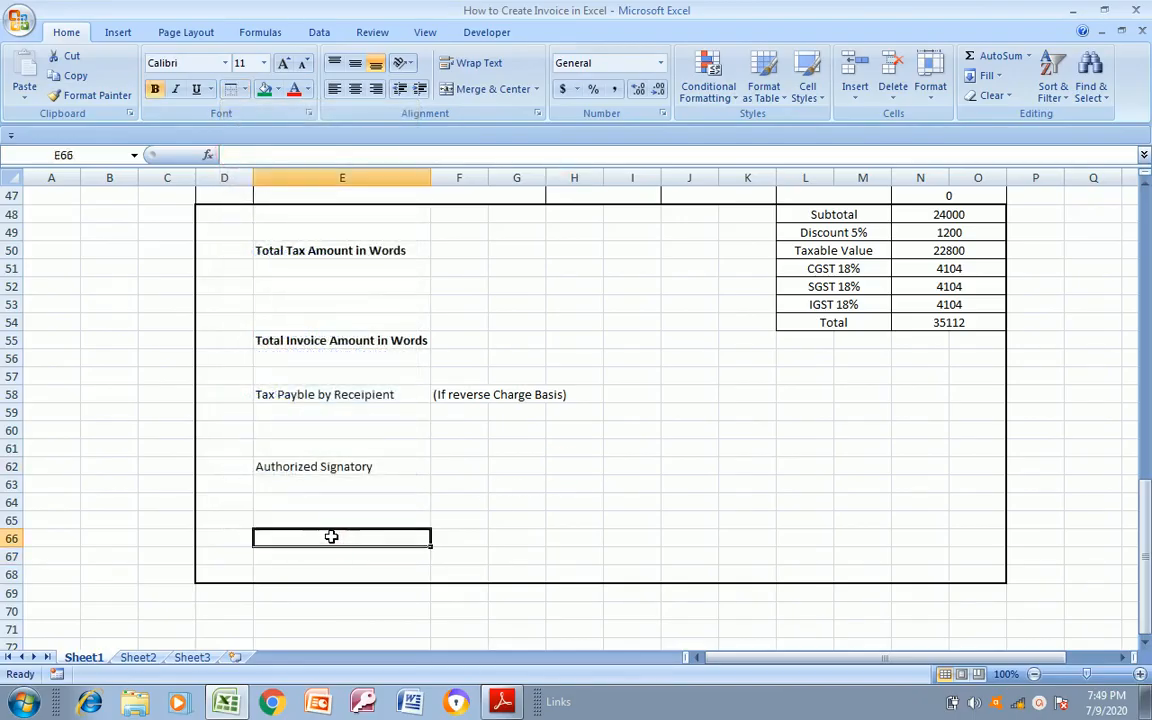
pyautogui.click(454, 545)
pyautogui.click(365, 540)
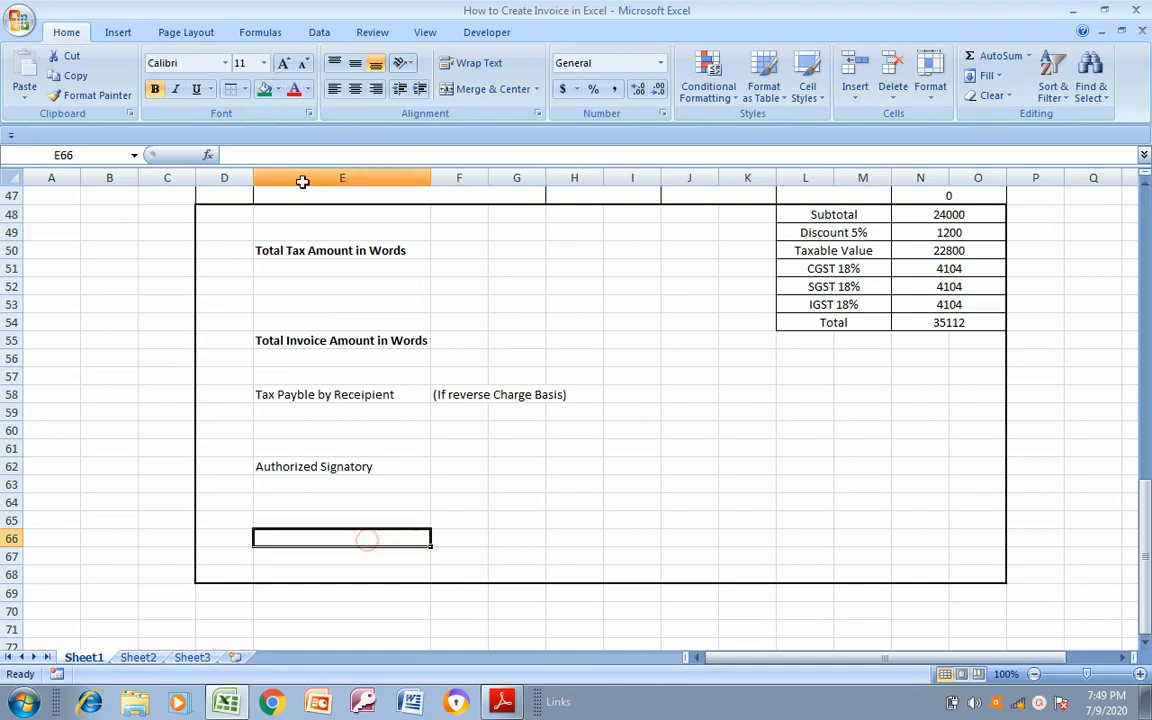
pyautogui.click(245, 90)
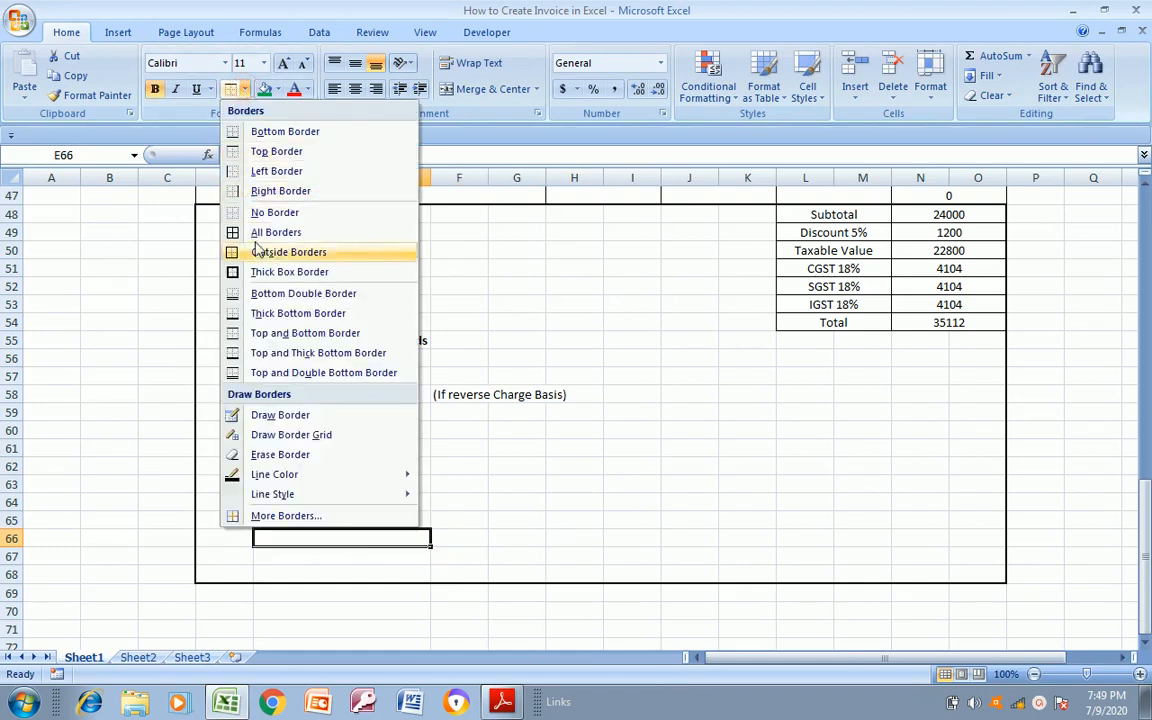
pyautogui.click(262, 313)
pyautogui.click(477, 484)
pyautogui.click(547, 575)
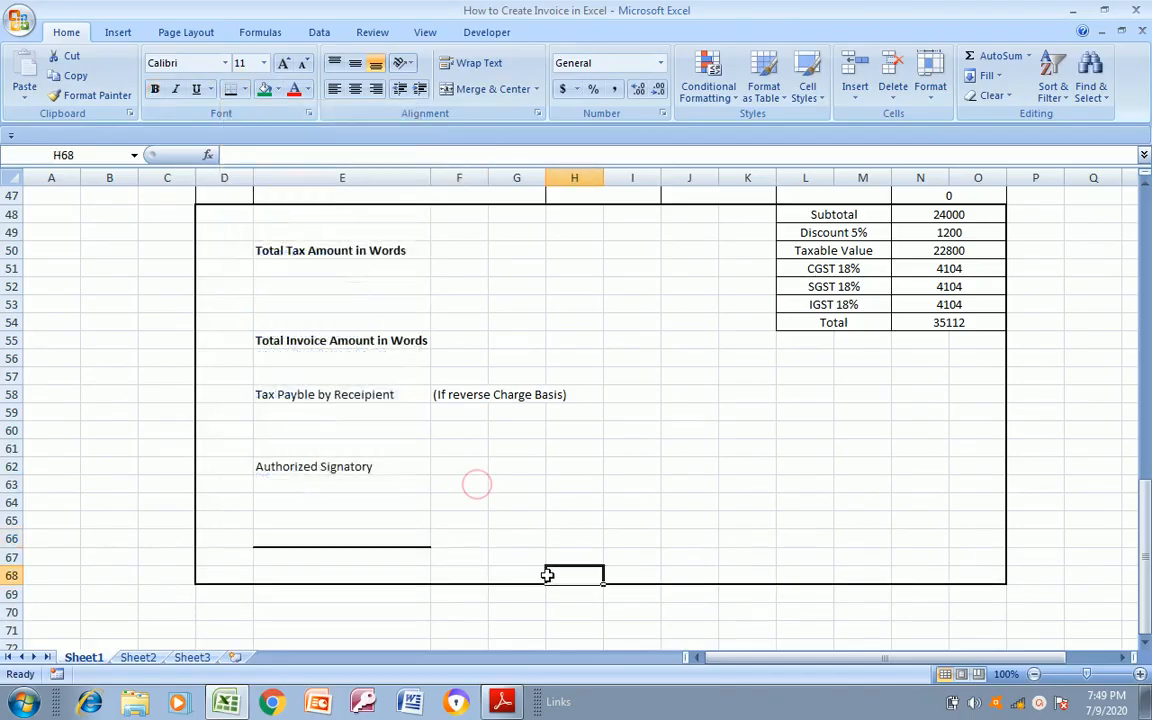
pyautogui.click(362, 484)
pyautogui.hotkey('alt', 'Tab')
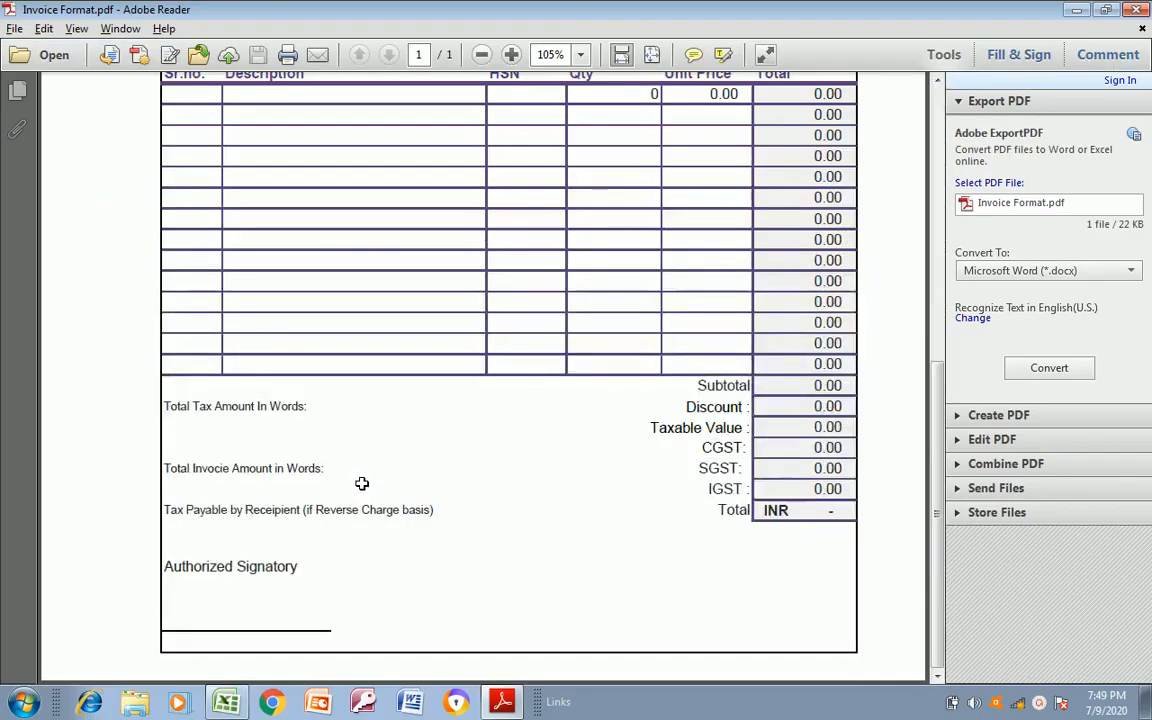
pyautogui.hotkey('alt', 'Tab')
# Return to the top of the invoice sheet and examine the corresponding header section in the PDF
pyautogui.hotkey('ctrl', 'Up')
pyautogui.hotkey('ctrl', 'Up')
pyautogui.hotkey('ctrl', 'Up')
pyautogui.hotkey('ctrl', 'Up')
pyautogui.hotkey('ctrl', 'Up')
pyautogui.hotkey('ctrl', 'Up')
pyautogui.hotkey('ctrl', 'Up')
pyautogui.hotkey('ctrl', 'Up')
pyautogui.hotkey('ctrl', 'Up')
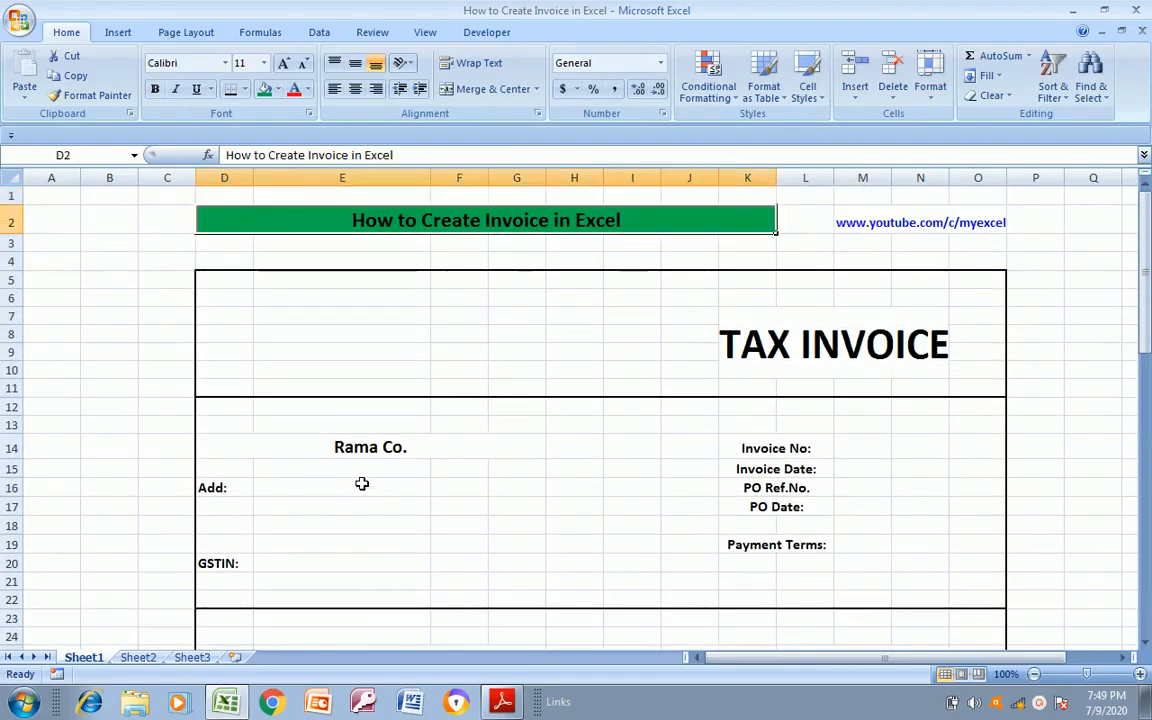
pyautogui.press('Down')
pyautogui.press('Down')
pyautogui.press('Down')
pyautogui.press('Down')
pyautogui.press('Down')
pyautogui.hotkey('alt', 'Tab')
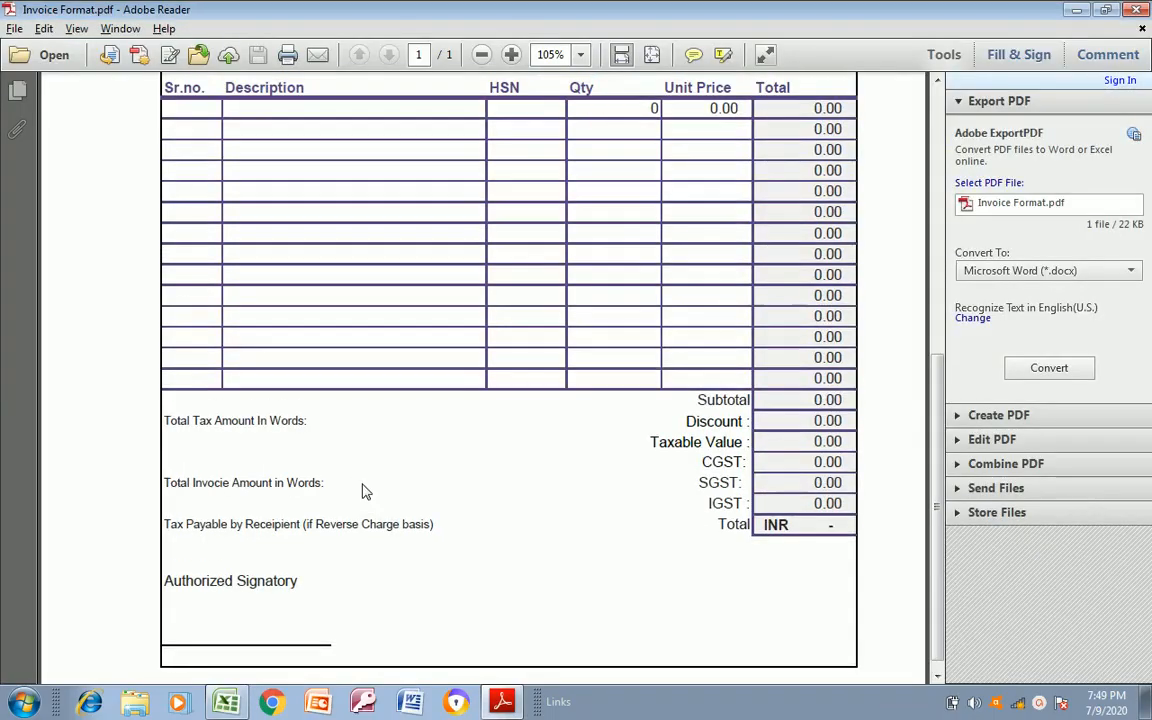
pyautogui.scroll(10, 365, 490)
pyautogui.hotkey('alt', 'Tab')
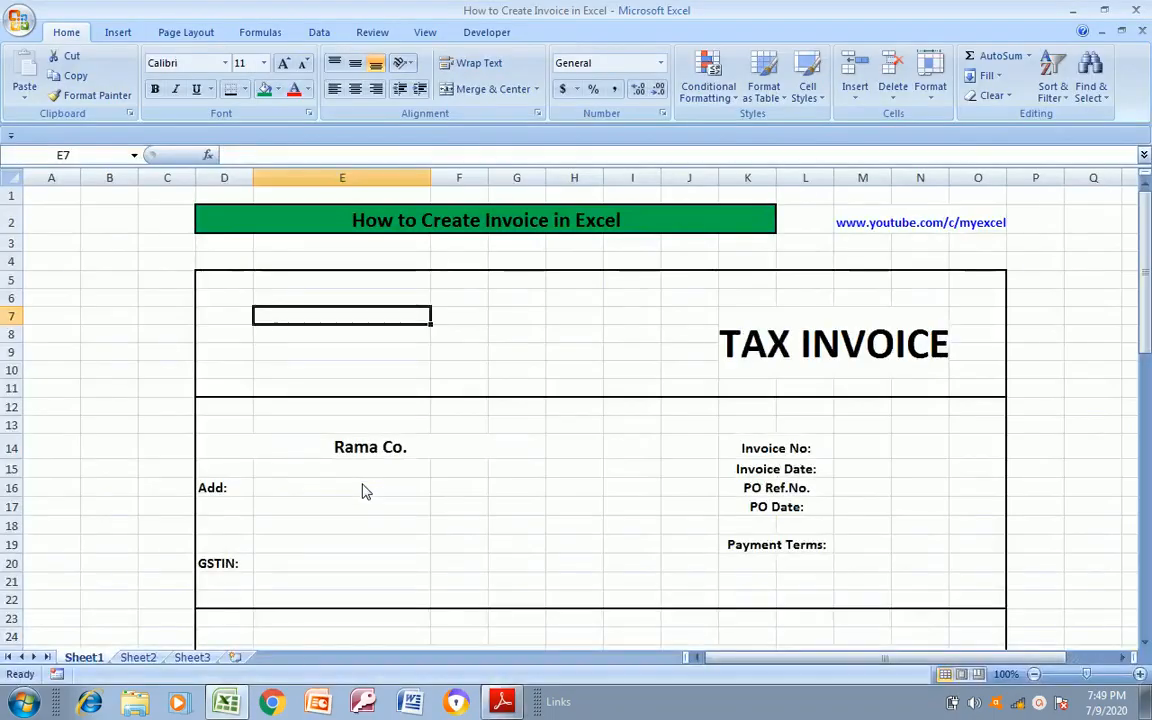
# Following the PDF's colour scheme, fill the merged TAX INVOICE title cell K7 with light purple
pyautogui.click(770, 370)
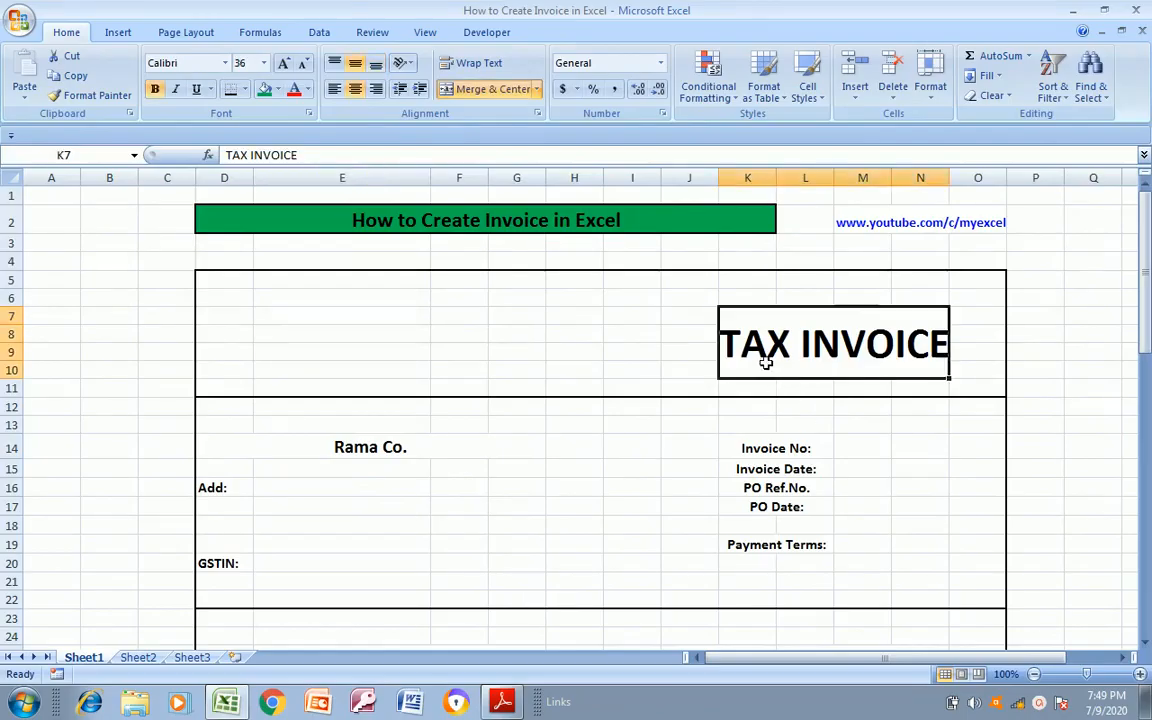
pyautogui.click(279, 90)
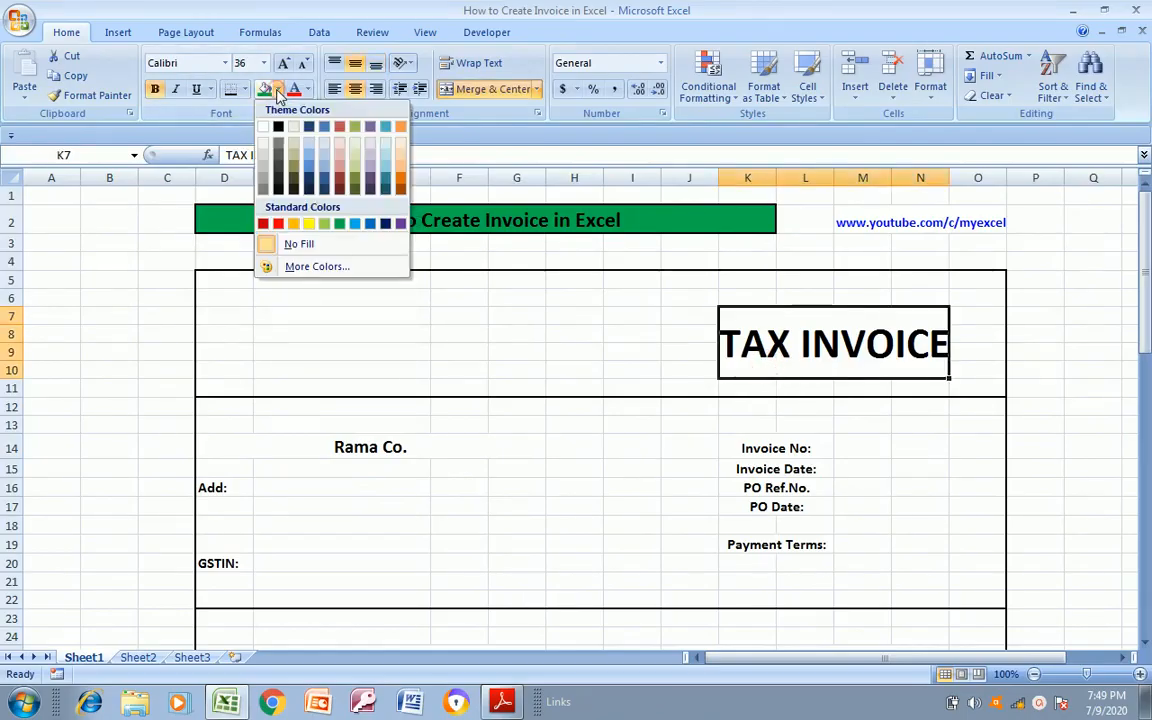
pyautogui.hotkey('alt', 'Tab')
pyautogui.hotkey('alt', 'Tab')
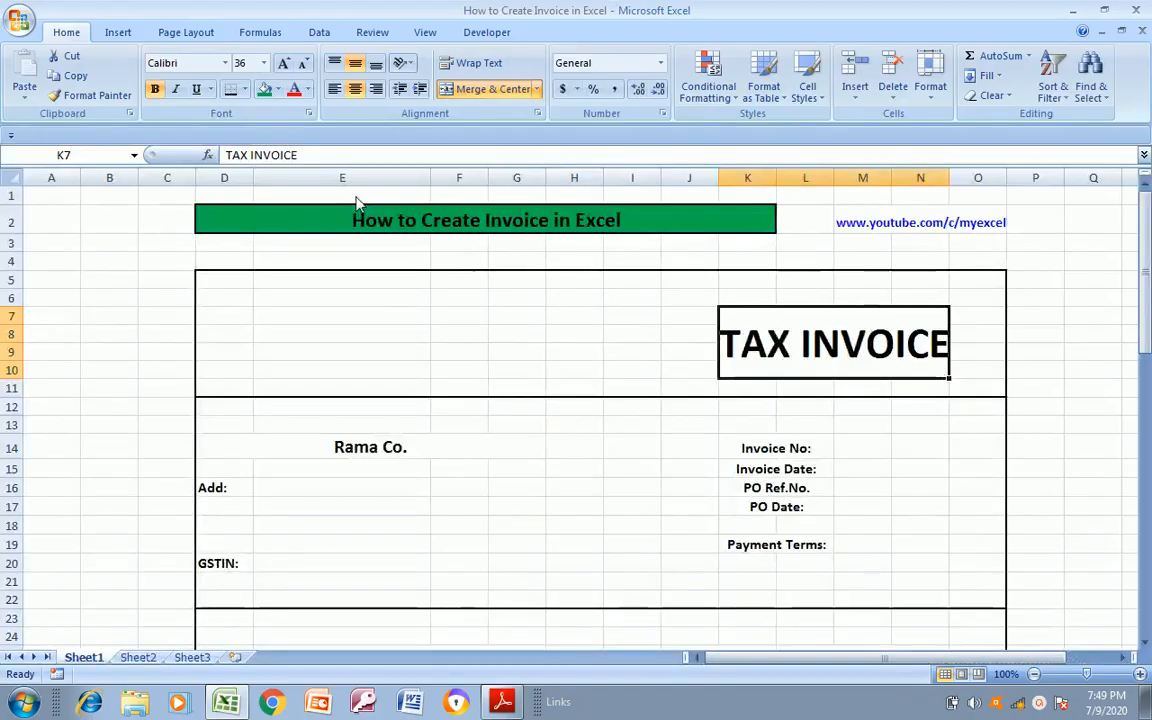
pyautogui.click(279, 90)
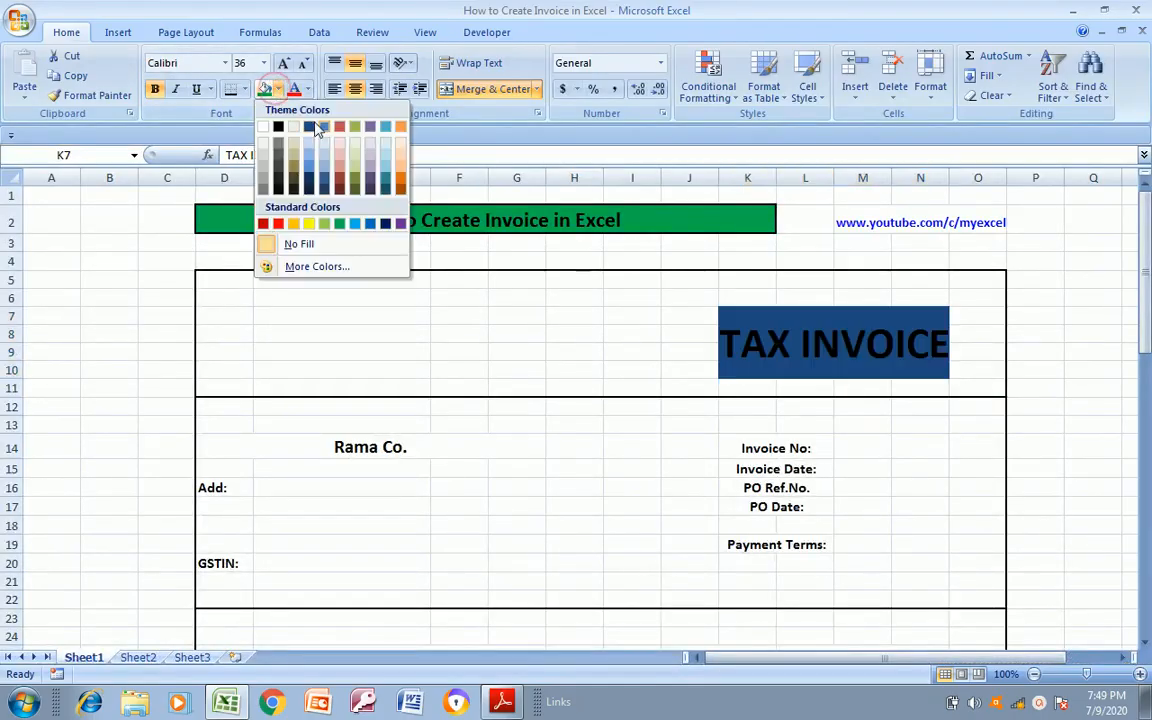
pyautogui.click(375, 174)
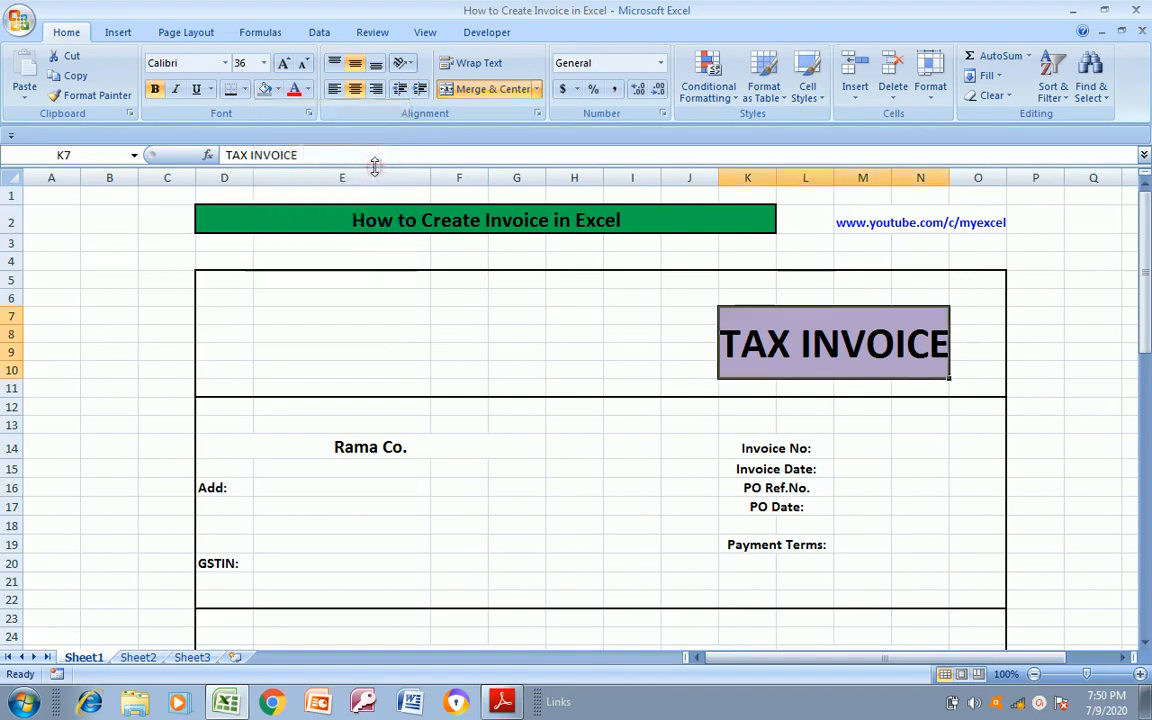
# Fill the merged Rama Co. company name cell D14 with the same light purple, using the PDF as reference
pyautogui.click(311, 488)
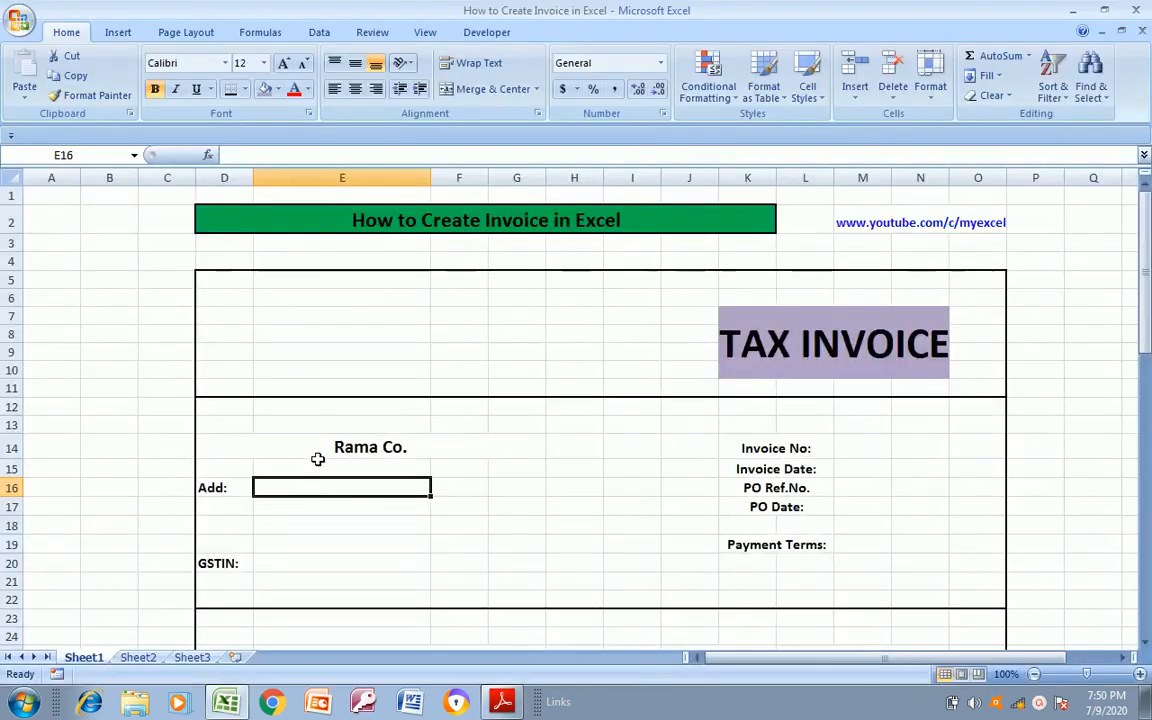
pyautogui.click(318, 459)
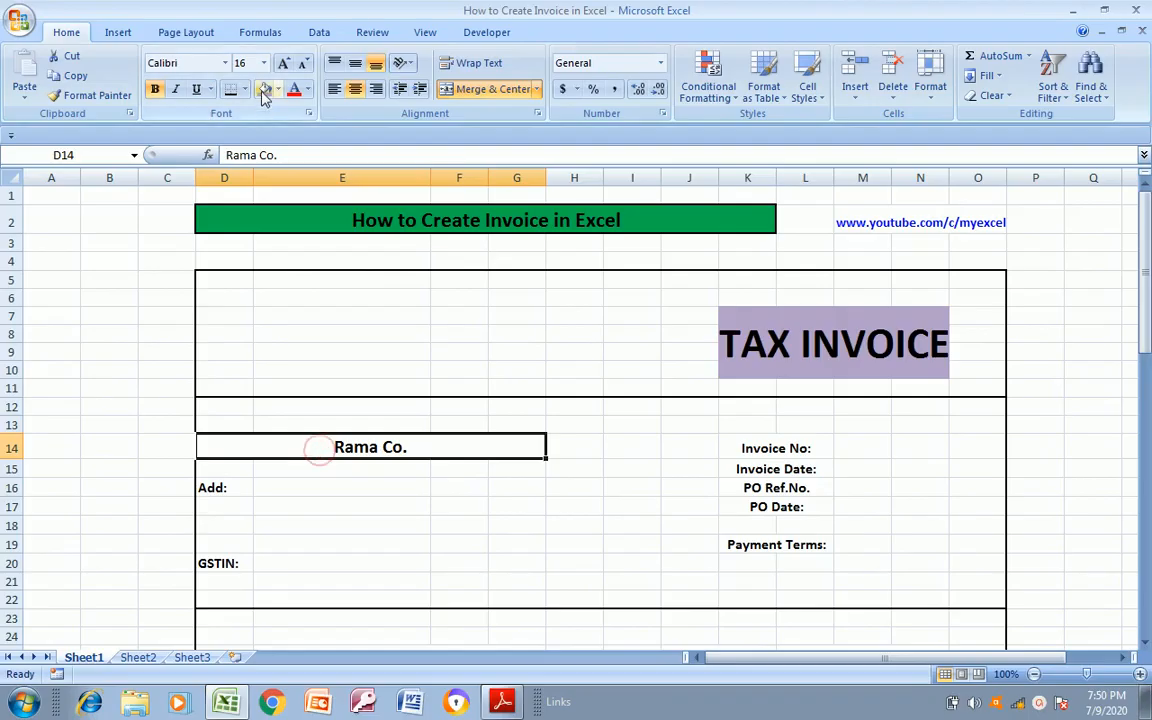
pyautogui.click(265, 89)
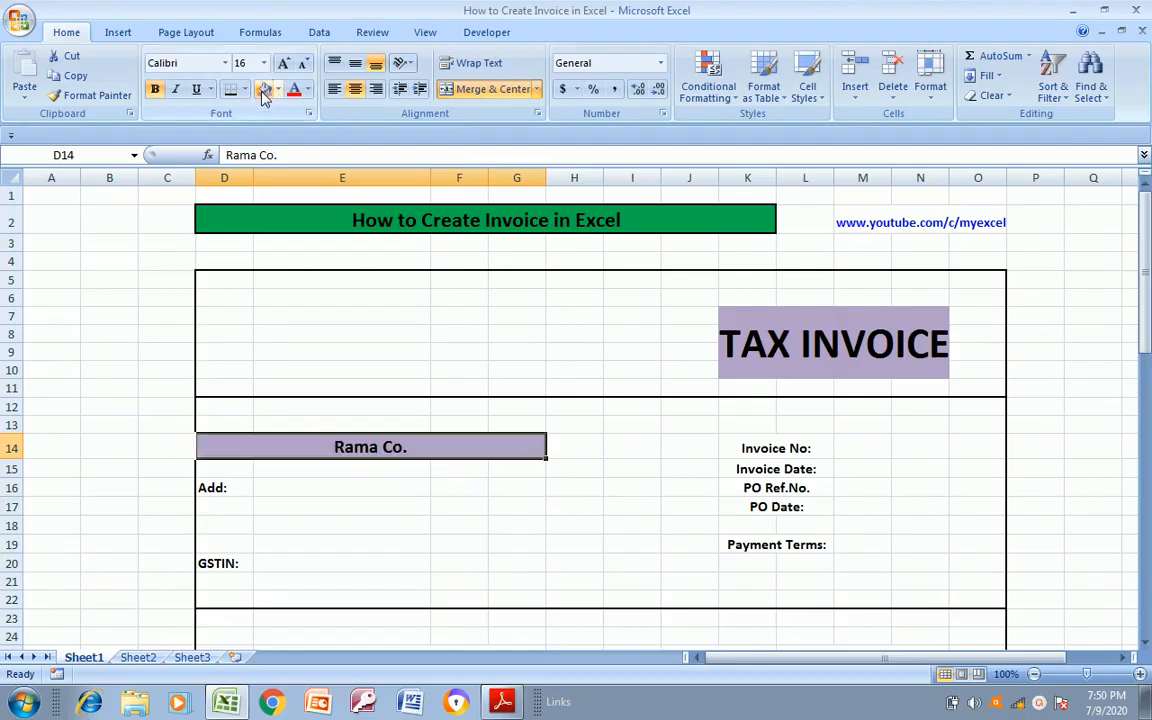
pyautogui.click(226, 487)
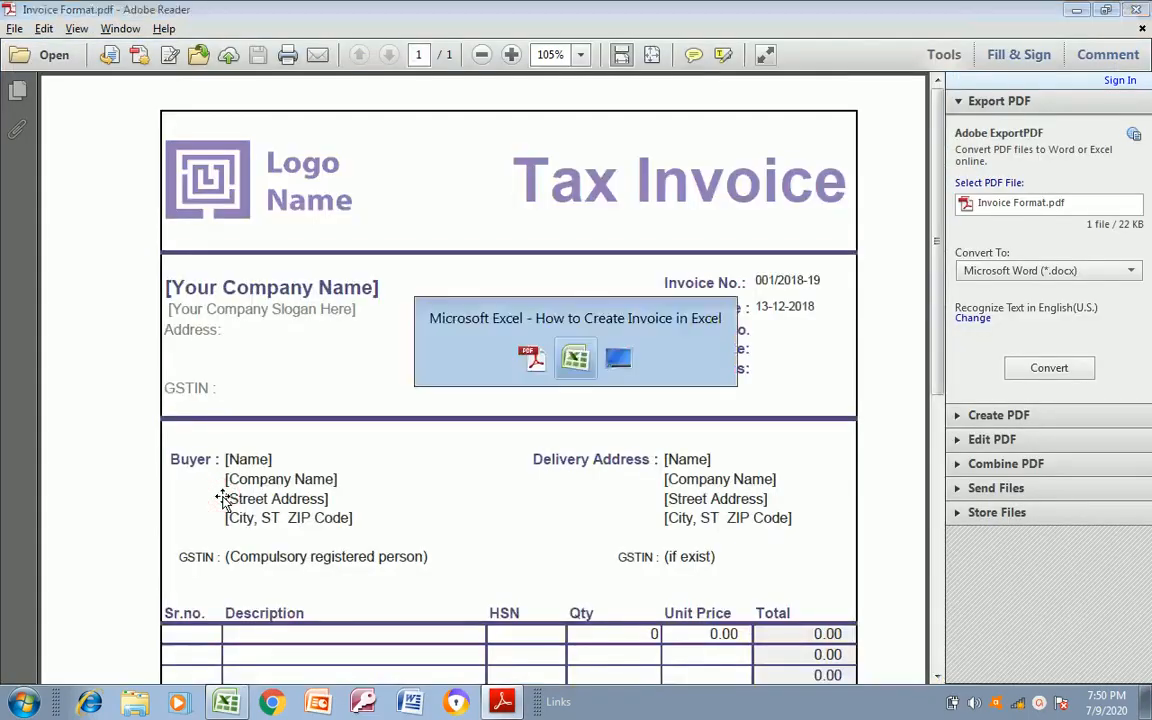
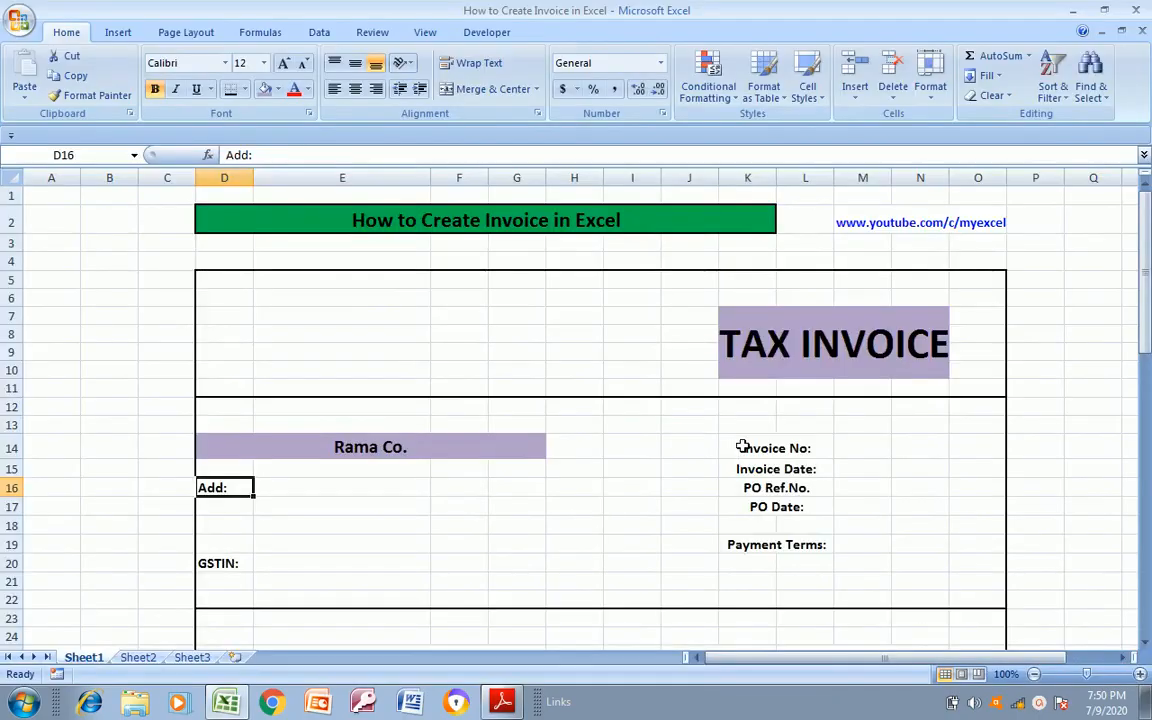
# Using the PDF as reference, fill the invoice detail labels in K14:L19, from Invoice No to Payment Terms, with light purple
pyautogui.click(407, 511)
pyautogui.press('Down')
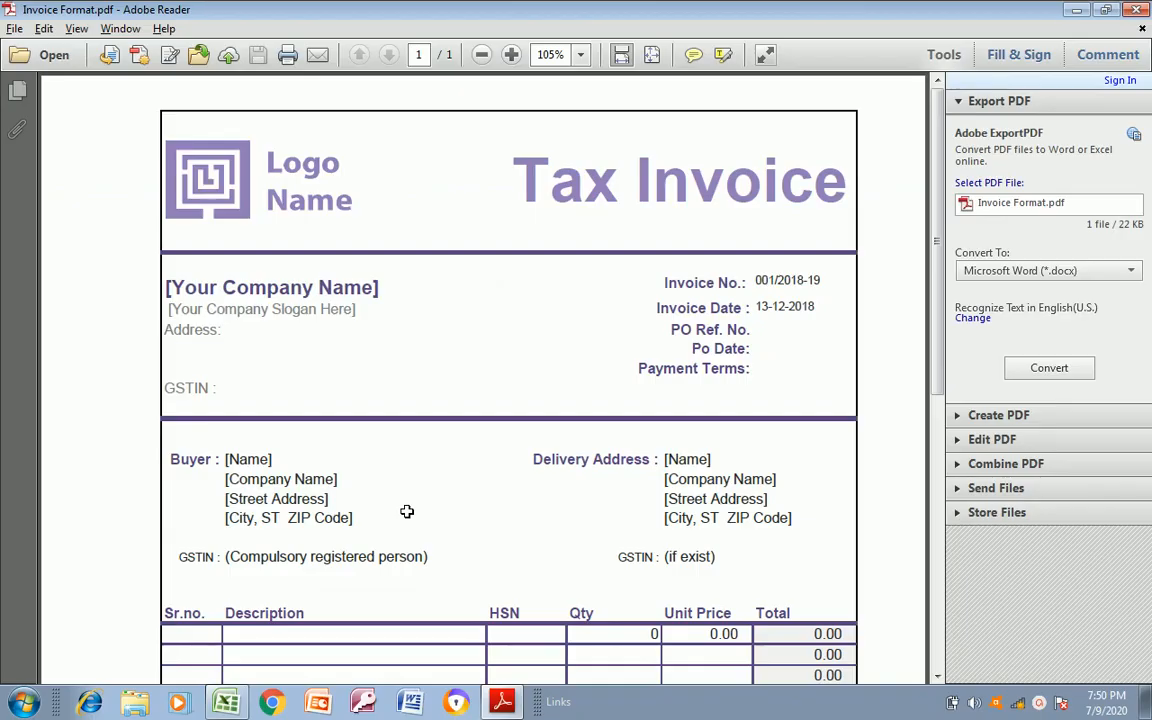
pyautogui.hotkey('alt', 'Tab')
pyautogui.hotkey('alt', 'Tab')
pyautogui.hotkey('alt', 'Tab')
pyautogui.click(771, 446)
pyautogui.hotkey('shift', 'Down')
pyautogui.hotkey('shift', 'Down')
pyautogui.hotkey('shift', 'Down')
pyautogui.hotkey('shift', 'Down')
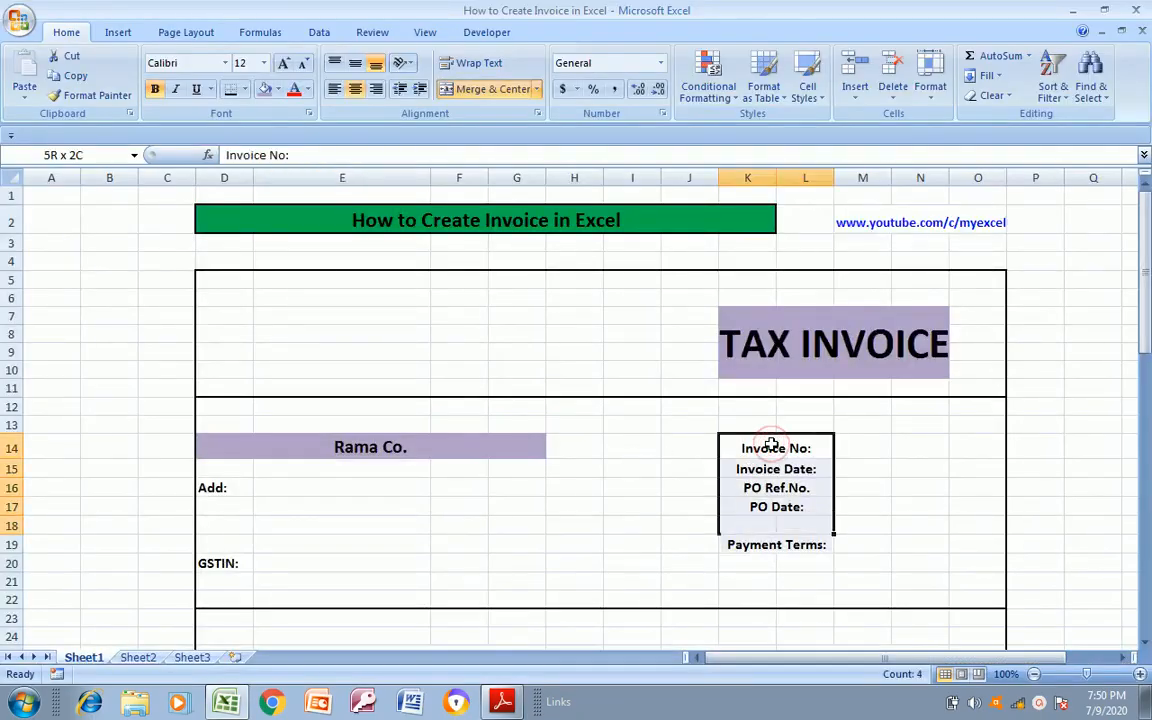
pyautogui.hotkey('shift', 'Down')
pyautogui.click(266, 90)
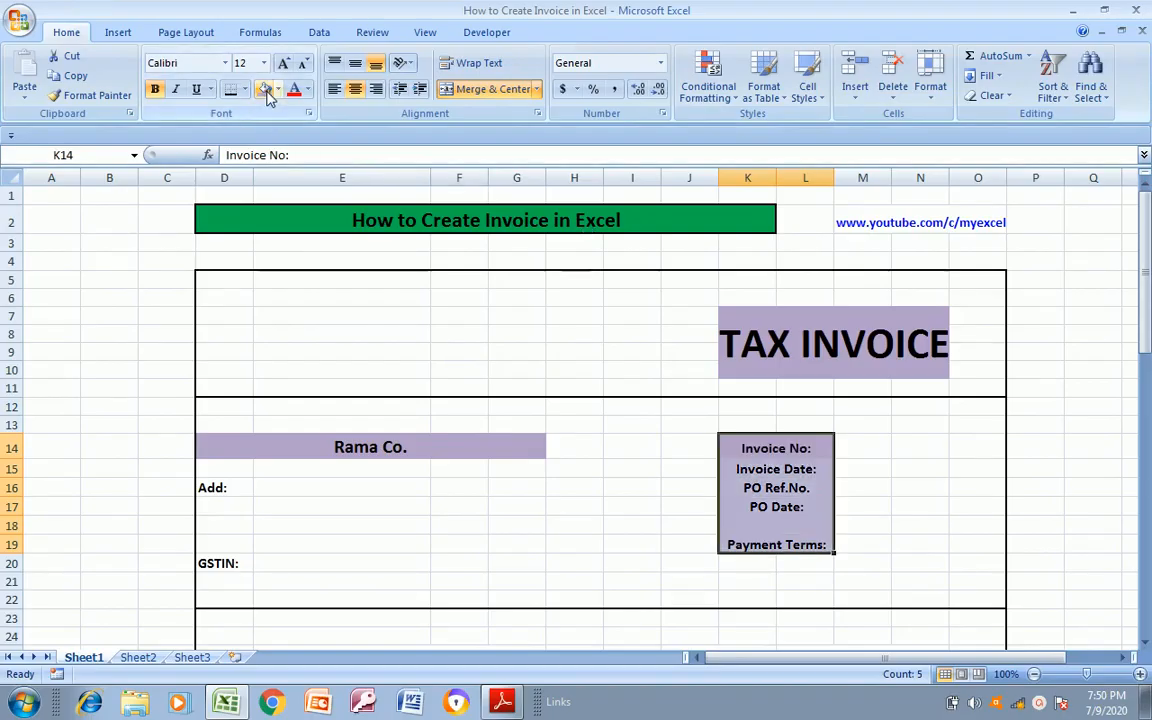
# Compare the sheet's header, buyer and delivery sections with the heading colours in the PDF
pyautogui.click(498, 480)
pyautogui.press('Down')
pyautogui.press('Down')
pyautogui.press('Down')
pyautogui.press('Down')
pyautogui.press('Down')
pyautogui.press('Down')
pyautogui.press('Down')
pyautogui.press('Down')
pyautogui.press('Down')
pyautogui.press('Down')
pyautogui.press('Down')
pyautogui.press('Down')
pyautogui.press('Down')
pyautogui.press('Down')
pyautogui.press('Down')
pyautogui.press('Down')
pyautogui.press('Down')
pyautogui.press('Down')
pyautogui.press('Down')
pyautogui.press('Down')
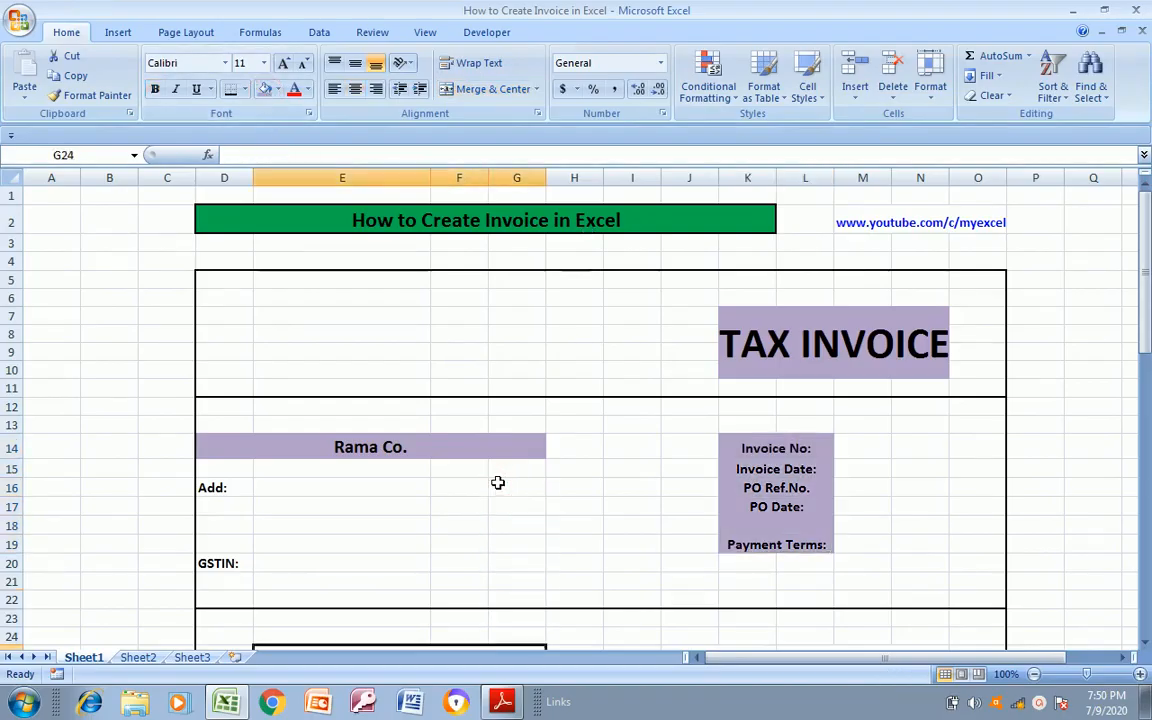
pyautogui.press('Down')
pyautogui.hotkey('alt', 'Tab')
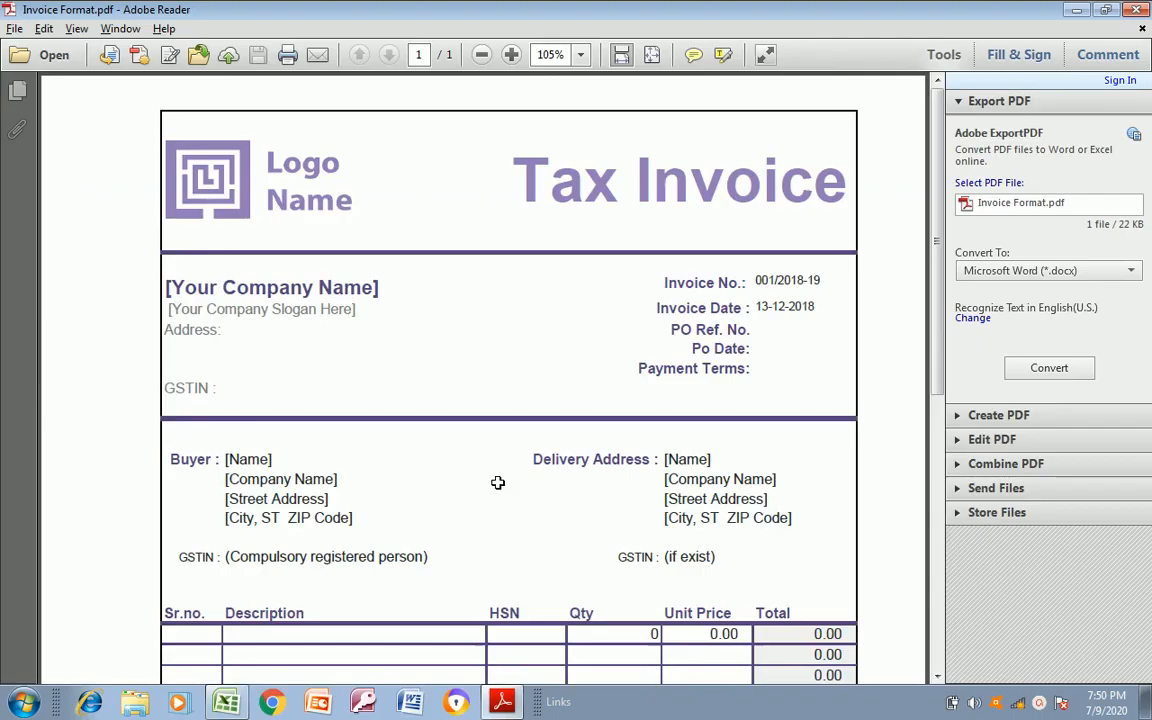
pyautogui.hotkey('alt', 'Tab')
pyautogui.press('Up')
pyautogui.press('Up')
pyautogui.press('Up')
pyautogui.press('Up')
pyautogui.press('Up')
pyautogui.press('Up')
pyautogui.press('Up')
pyautogui.press('Up')
pyautogui.press('Up')
pyautogui.press('Up')
pyautogui.press('Up')
pyautogui.press('Up')
pyautogui.press('Up')
pyautogui.press('Up')
pyautogui.press('Up')
pyautogui.press('Up')
pyautogui.press('Up')
pyautogui.press('Up')
pyautogui.press('Up')
pyautogui.press('Up')
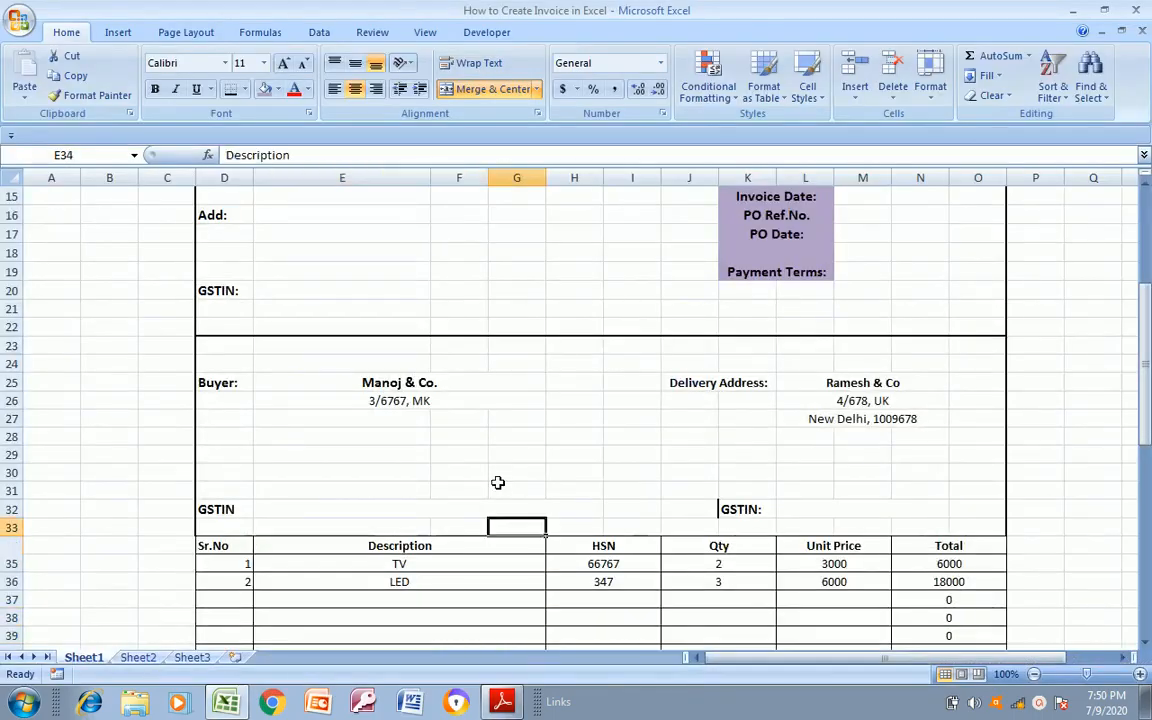
pyautogui.press('Down')
pyautogui.press('Down')
pyautogui.press('Down')
pyautogui.press('Down')
pyautogui.press('Down')
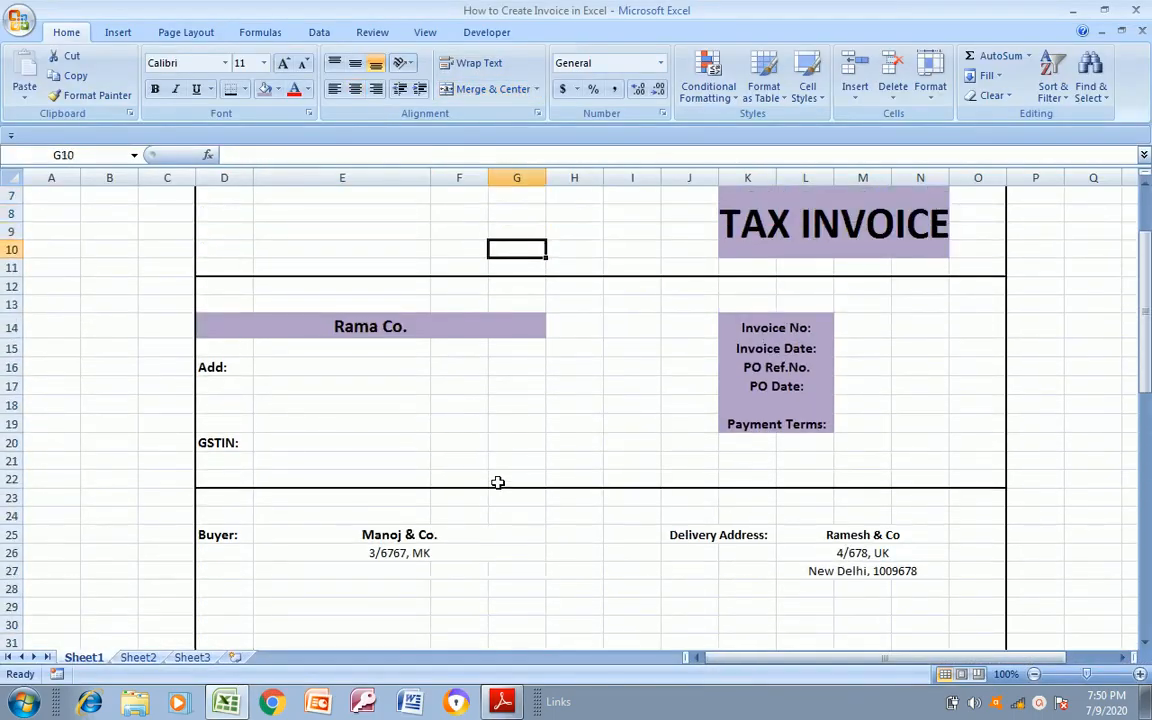
# Check the company name's styling in the PDF and remove the fill from the Rama Co. cell D14
pyautogui.press('Left')
pyautogui.hotkey('alt', 'Tab')
pyautogui.hotkey('alt', 'Tab')
pyautogui.press('Down')
pyautogui.press('Down')
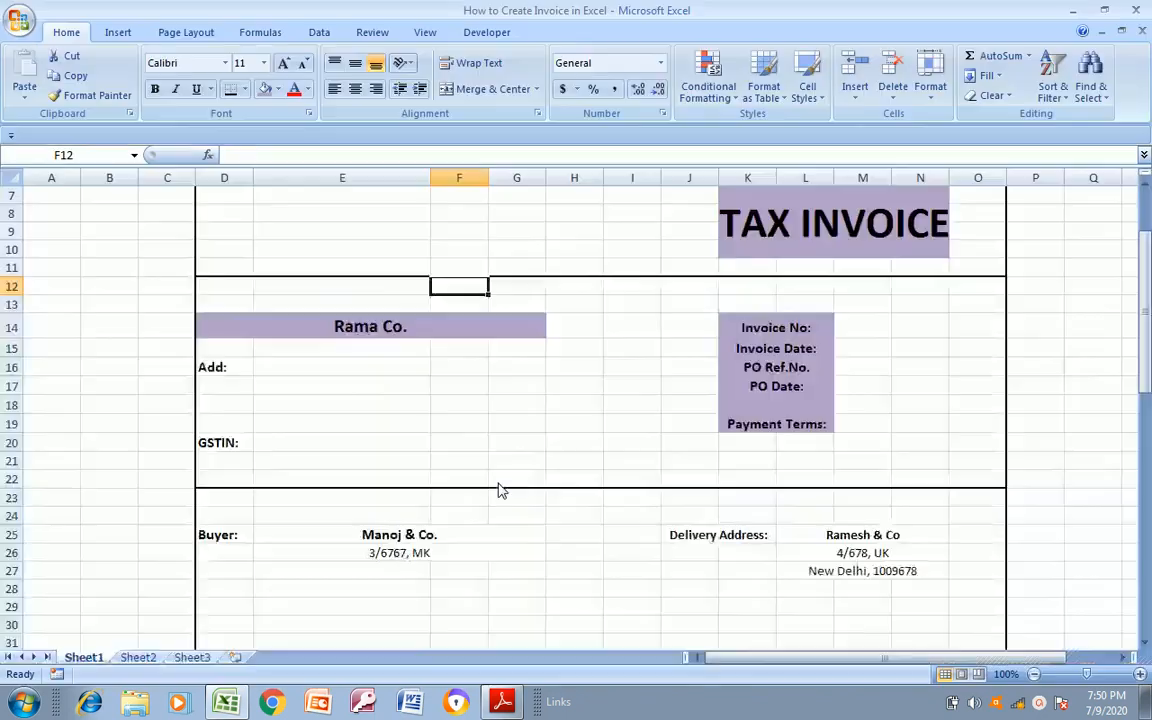
pyautogui.click(280, 90)
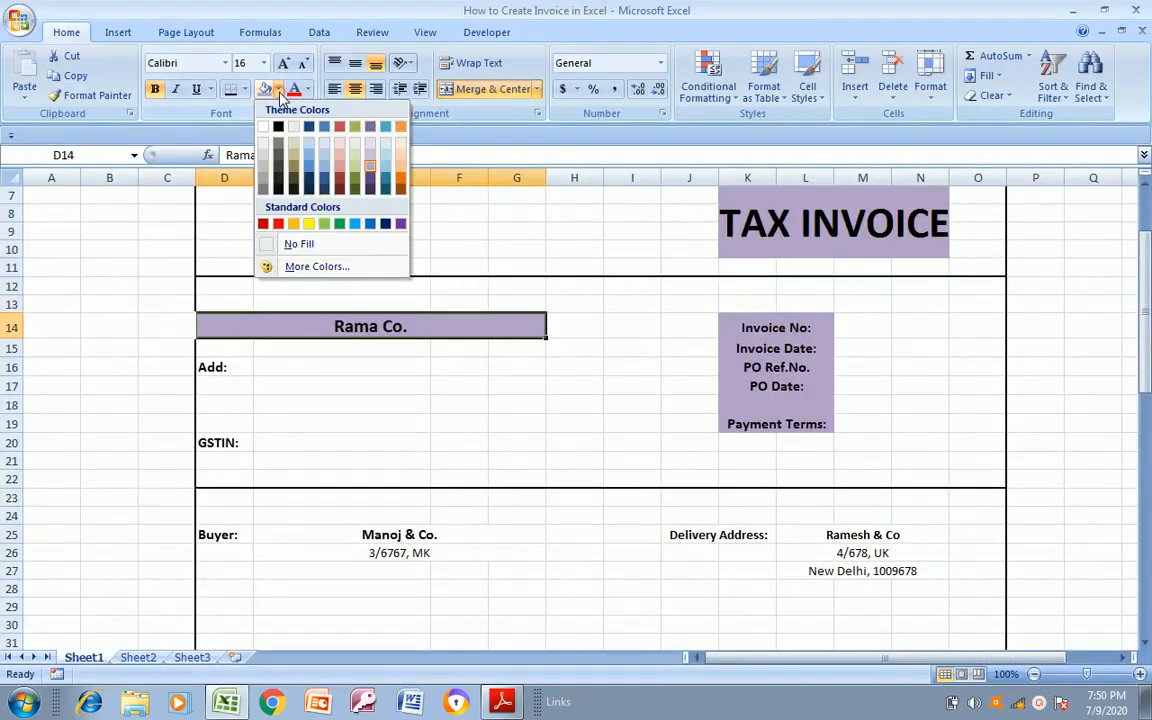
pyautogui.click(300, 240)
# Remove the fill from the invoice detail labels in K14:L19 and set their font colour to dark purple
pyautogui.click(762, 325)
pyautogui.moveTo(762, 325); pyautogui.dragTo(795, 424)
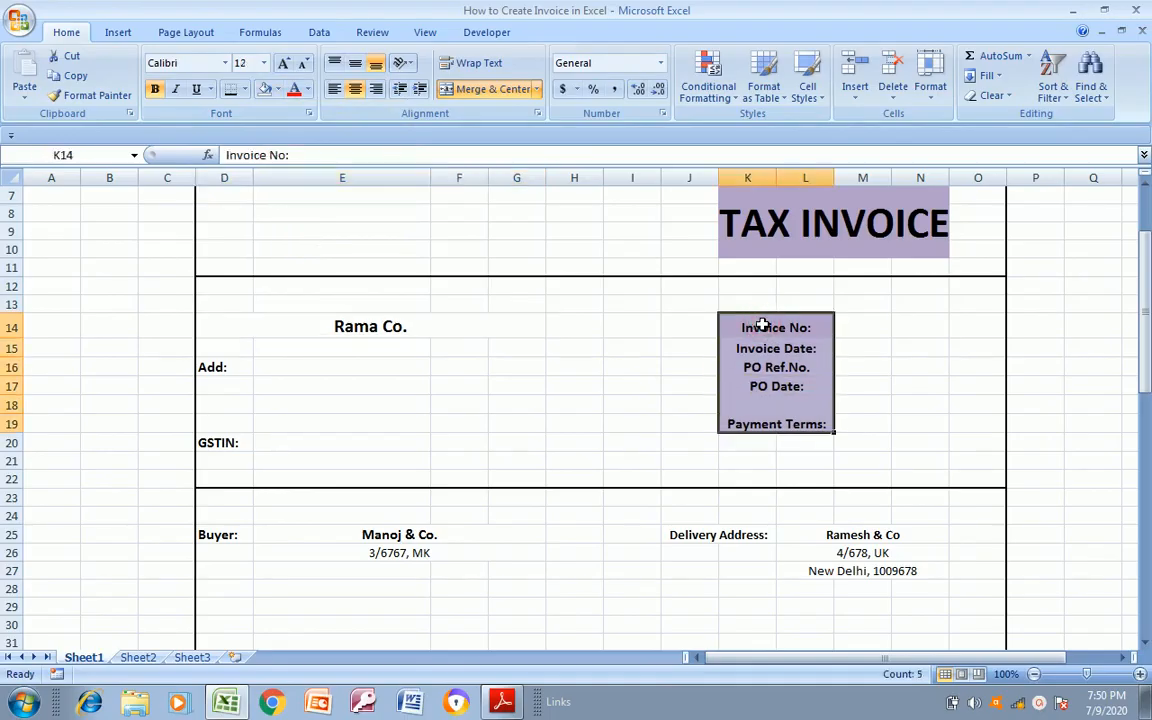
pyautogui.click(279, 90)
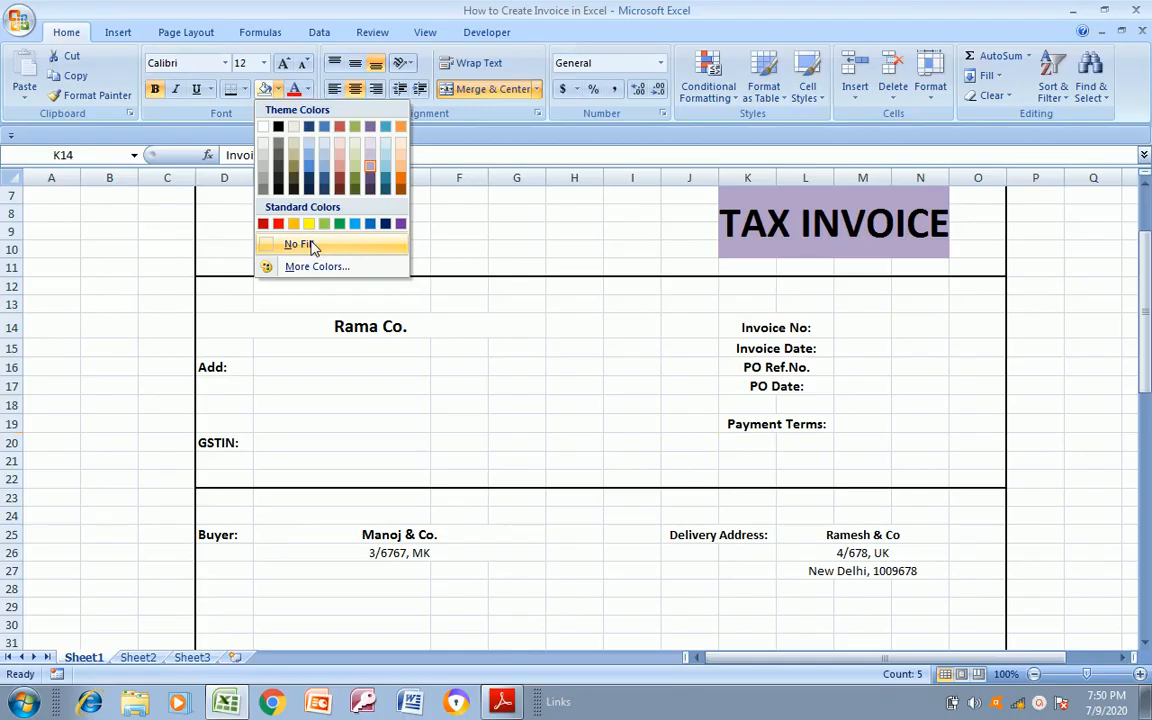
pyautogui.click(305, 244)
pyautogui.click(307, 90)
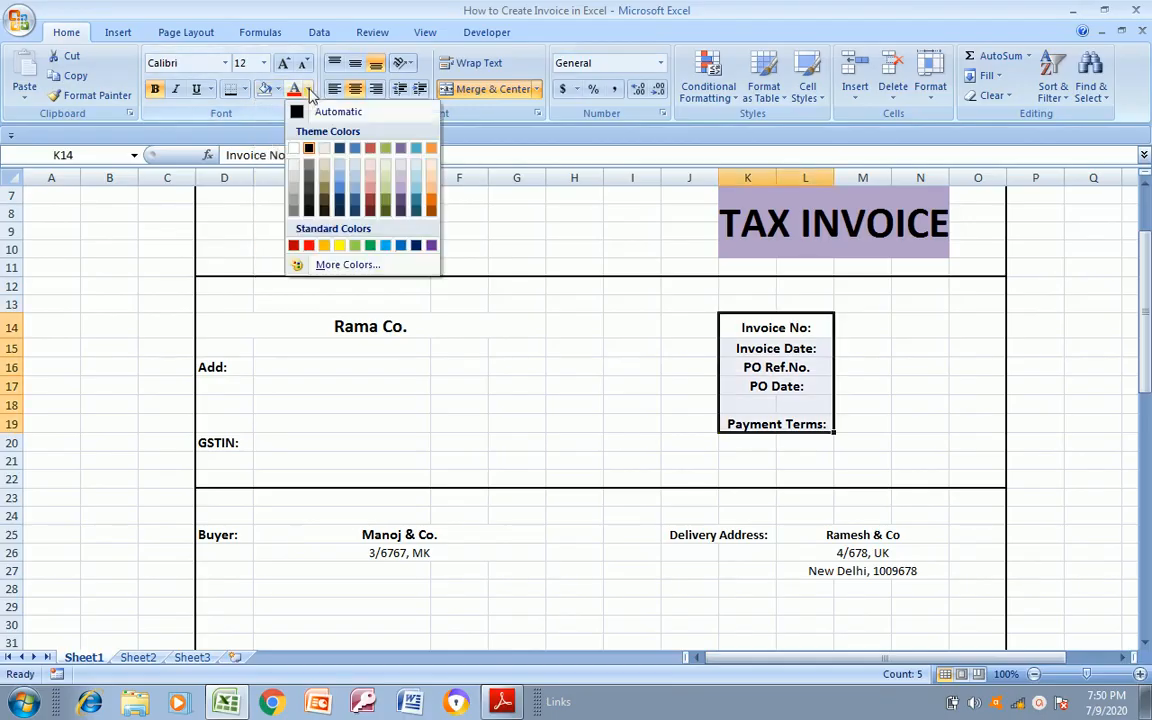
pyautogui.click(400, 201)
# Apply the same dark purple font colour to Rama Co. in D14 and the Buyer and Delivery Address labels in row 25
pyautogui.click(357, 331)
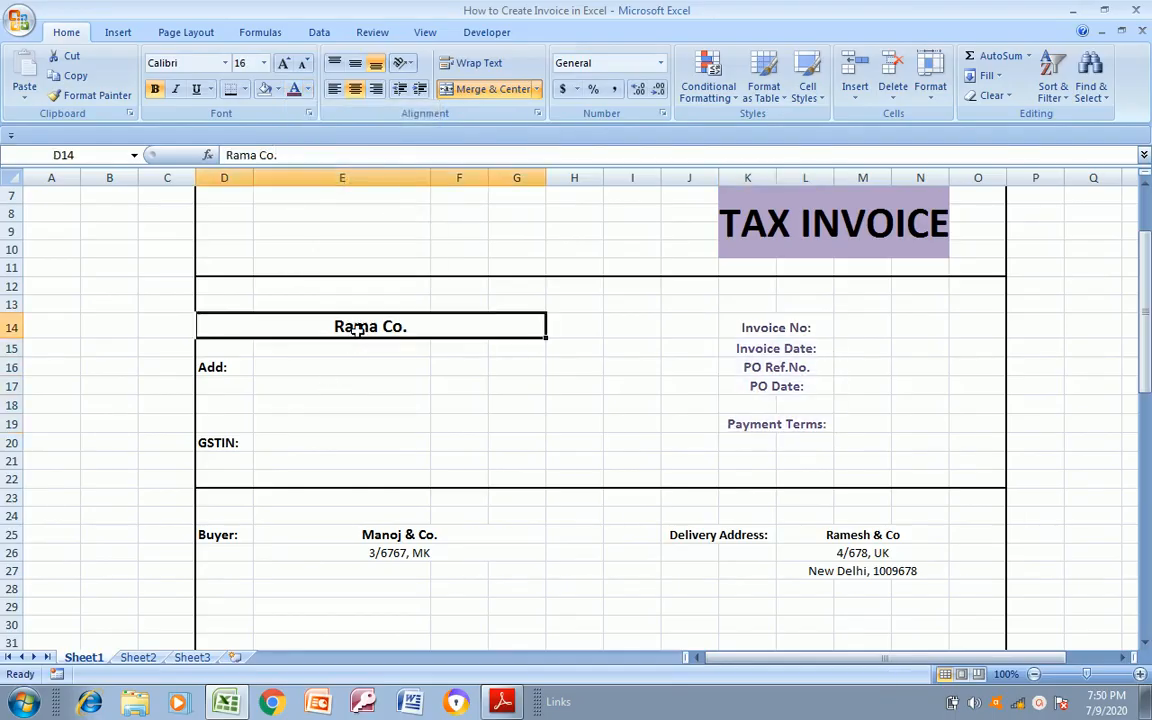
pyautogui.click(294, 89)
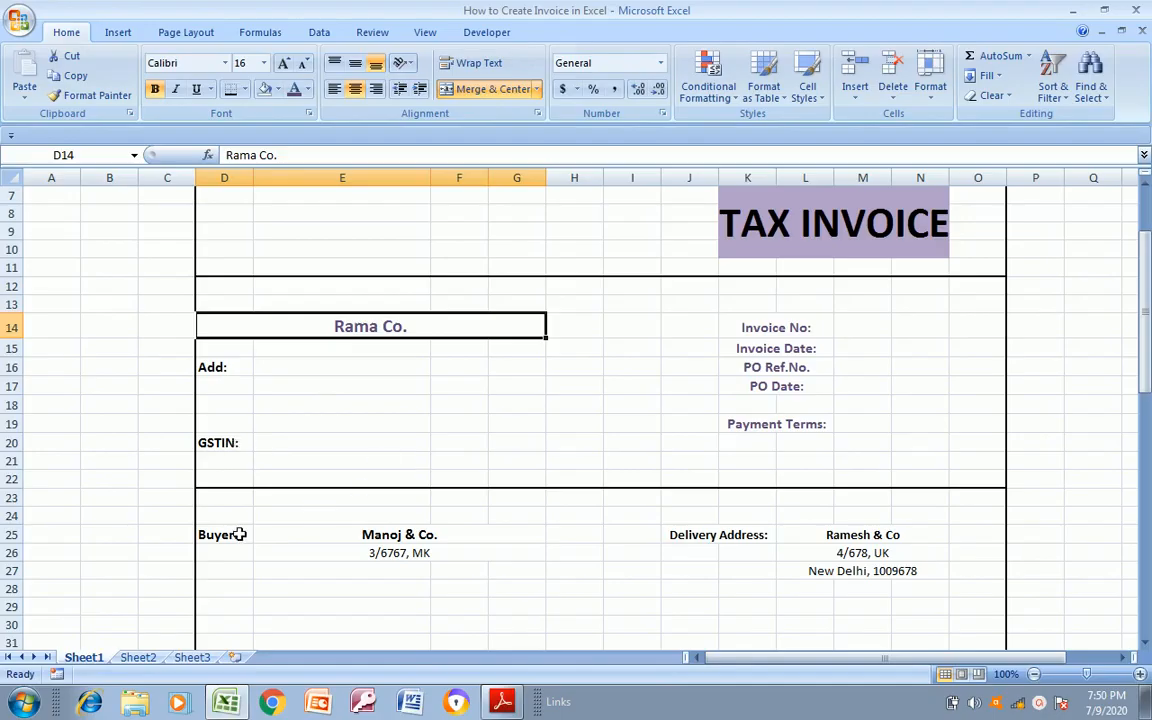
pyautogui.click(239, 534)
pyautogui.hotkey('alt', 'Tab')
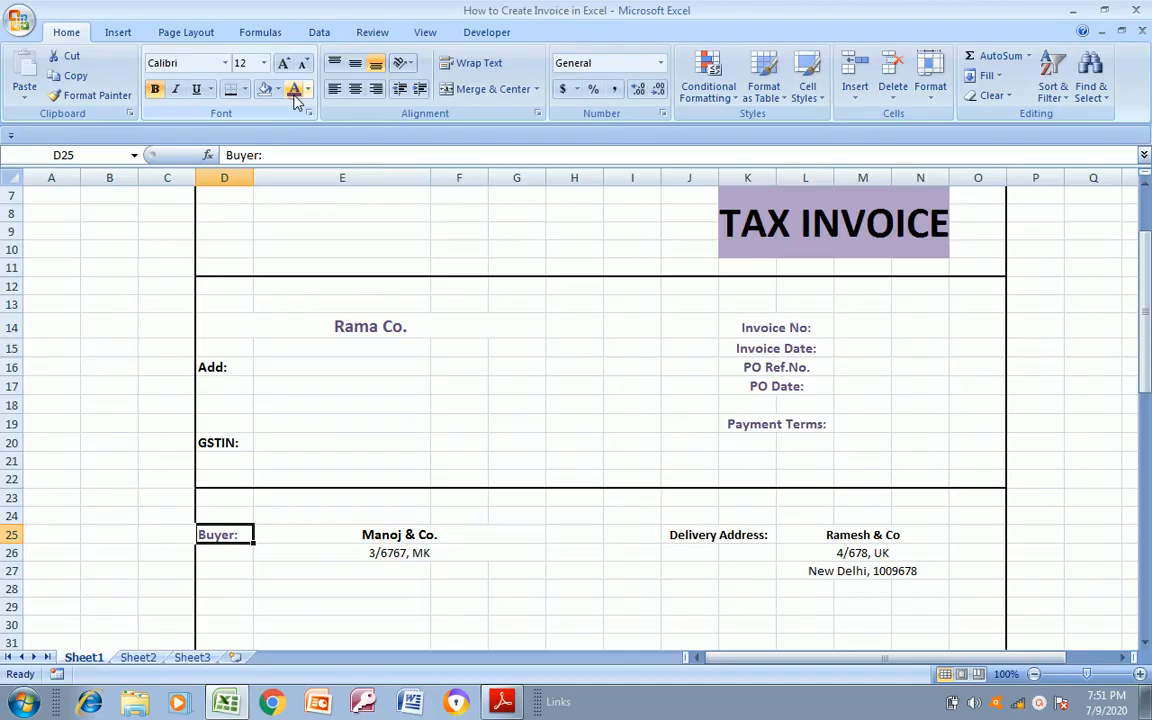
pyautogui.hotkey('alt', 'Tab')
pyautogui.hotkey('alt', 'Tab')
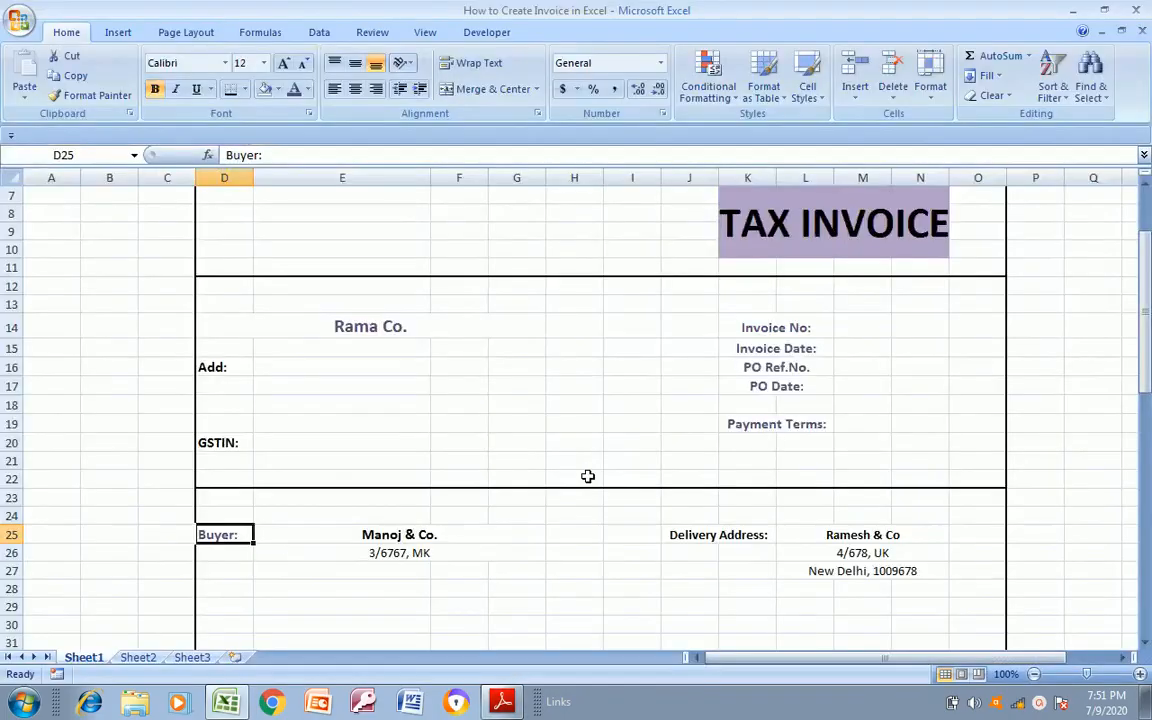
pyautogui.click(712, 536)
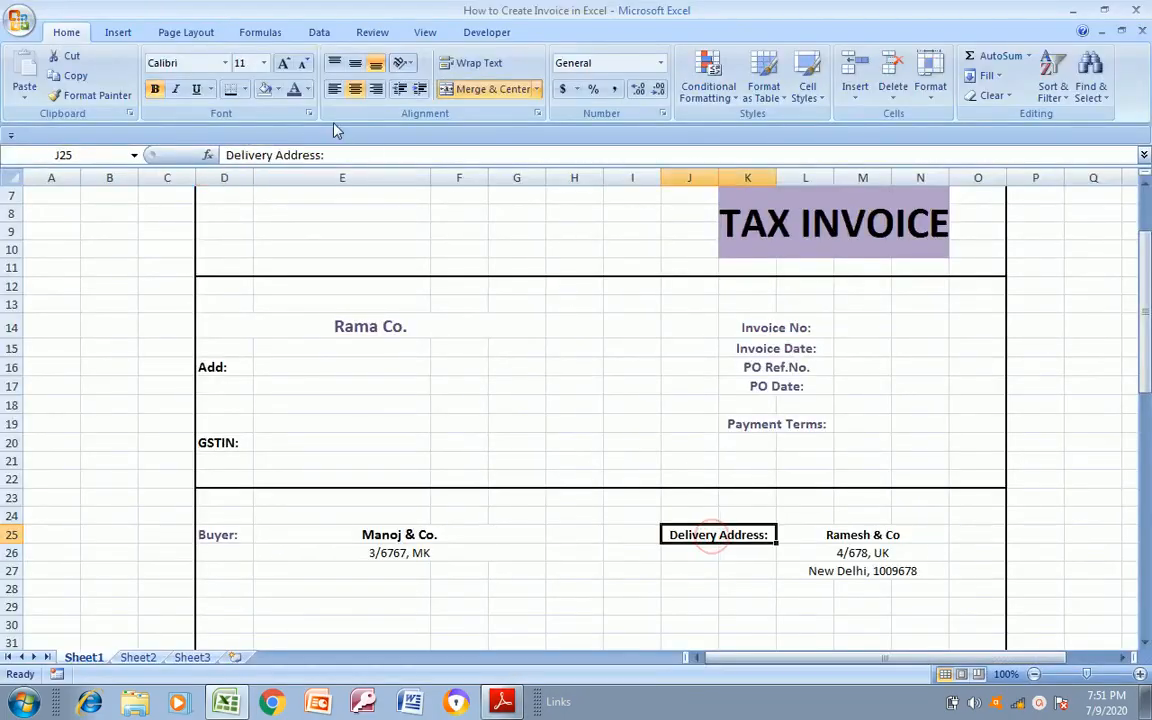
# Examine the item table in the sheet and compare its header row with the one in the PDF
pyautogui.click(566, 497)
pyautogui.press('Down')
pyautogui.press('Down')
pyautogui.press('Down')
pyautogui.press('Down')
pyautogui.press('Down')
pyautogui.press('Down')
pyautogui.press('Down')
pyautogui.press('Down')
pyautogui.press('Down')
pyautogui.press('Down')
pyautogui.press('Down')
pyautogui.press('Down')
pyautogui.press('Down')
pyautogui.press('Down')
pyautogui.press('Down')
pyautogui.press('Down')
pyautogui.press('Down')
pyautogui.press('Down')
pyautogui.press('Down')
pyautogui.press('Down')
pyautogui.press('Down')
pyautogui.press('Down')
pyautogui.press('Up')
pyautogui.press('Up')
pyautogui.press('Up')
pyautogui.press('Up')
pyautogui.press('Up')
pyautogui.press('Up')
pyautogui.press('Up')
pyautogui.press('Up')
pyautogui.press('Up')
pyautogui.hotkey('alt', 'Tab')
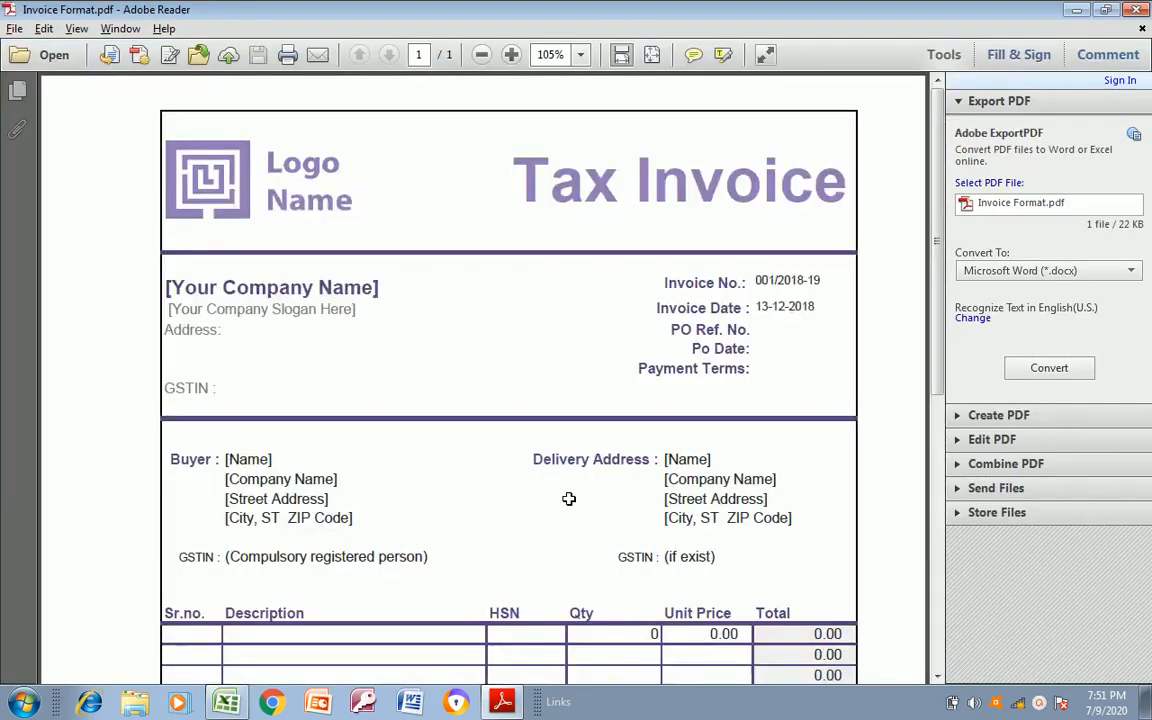
pyautogui.hotkey('alt', 'Tab')
pyautogui.press('Down')
pyautogui.press('Down')
pyautogui.press('Down')
pyautogui.press('Down')
pyautogui.press('Down')
pyautogui.press('Down')
pyautogui.press('Down')
pyautogui.press('Down')
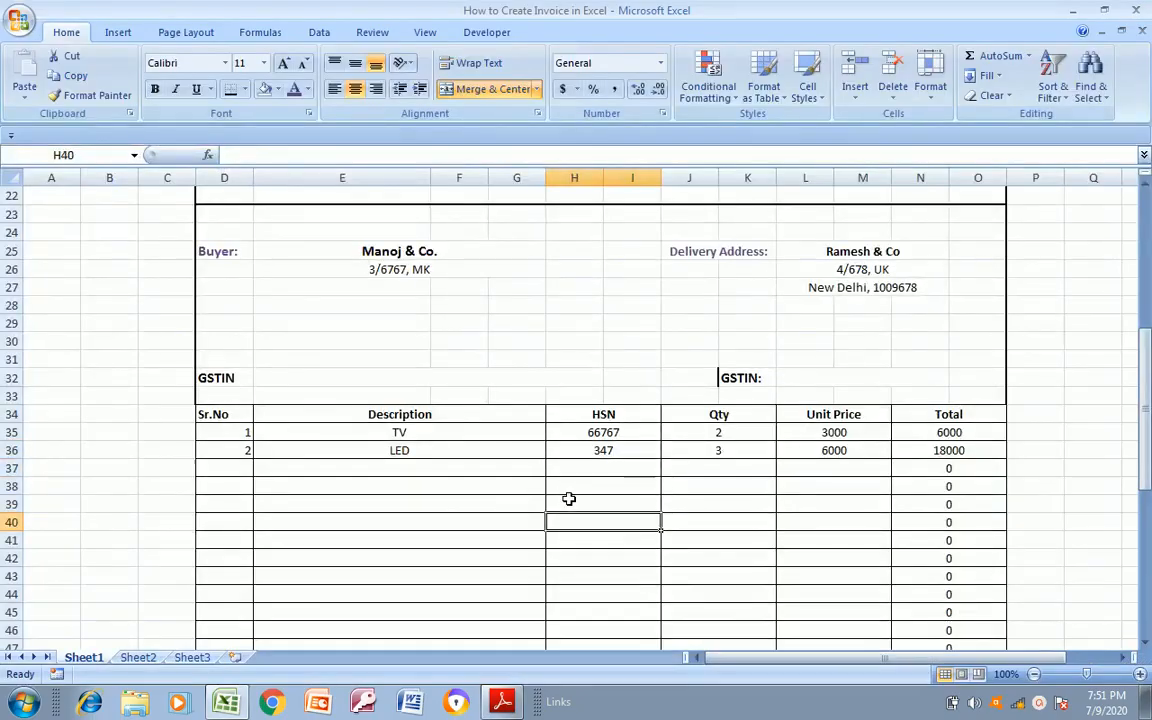
# Apply the dark purple font colour to the item table's header row D34:O34, from Sr.No to Total
pyautogui.press('Up')
pyautogui.press('Up')
pyautogui.press('Up')
pyautogui.press('Up')
pyautogui.press('Up')
pyautogui.press('Up')
pyautogui.press('Up')
pyautogui.press('Up')
pyautogui.press('Up')
pyautogui.press('Up')
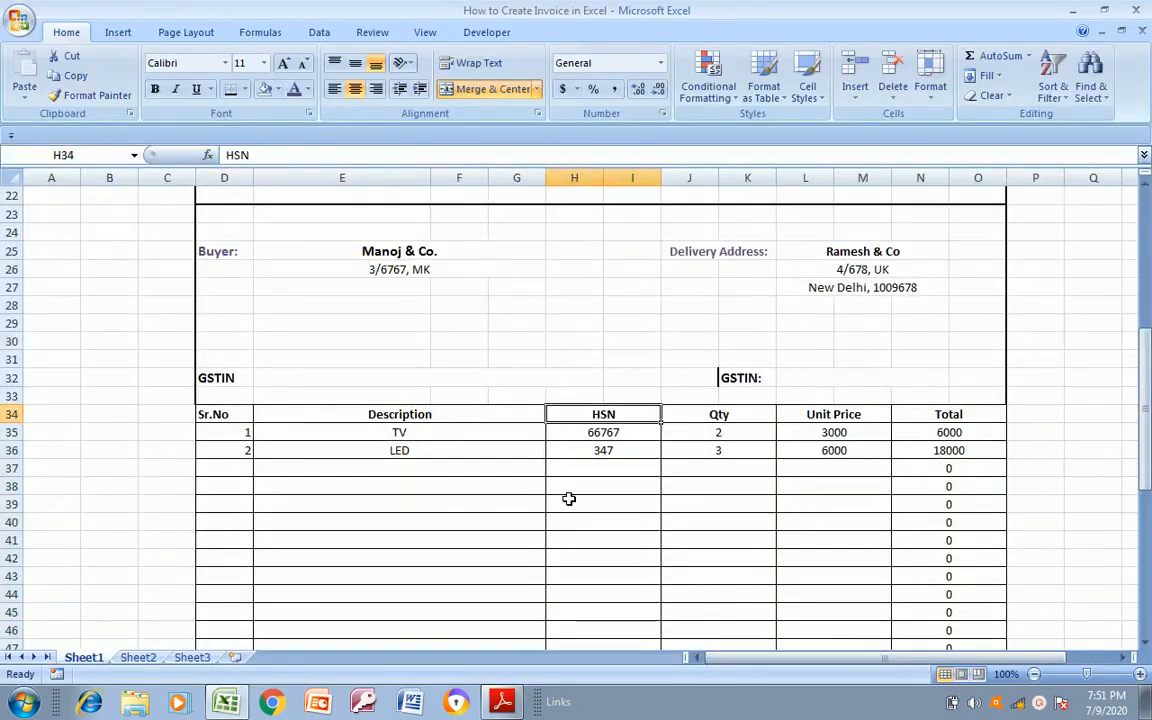
pyautogui.hotkey('alt', 'Tab')
pyautogui.hotkey('alt', 'Tab')
pyautogui.press('Left')
pyautogui.press('Left')
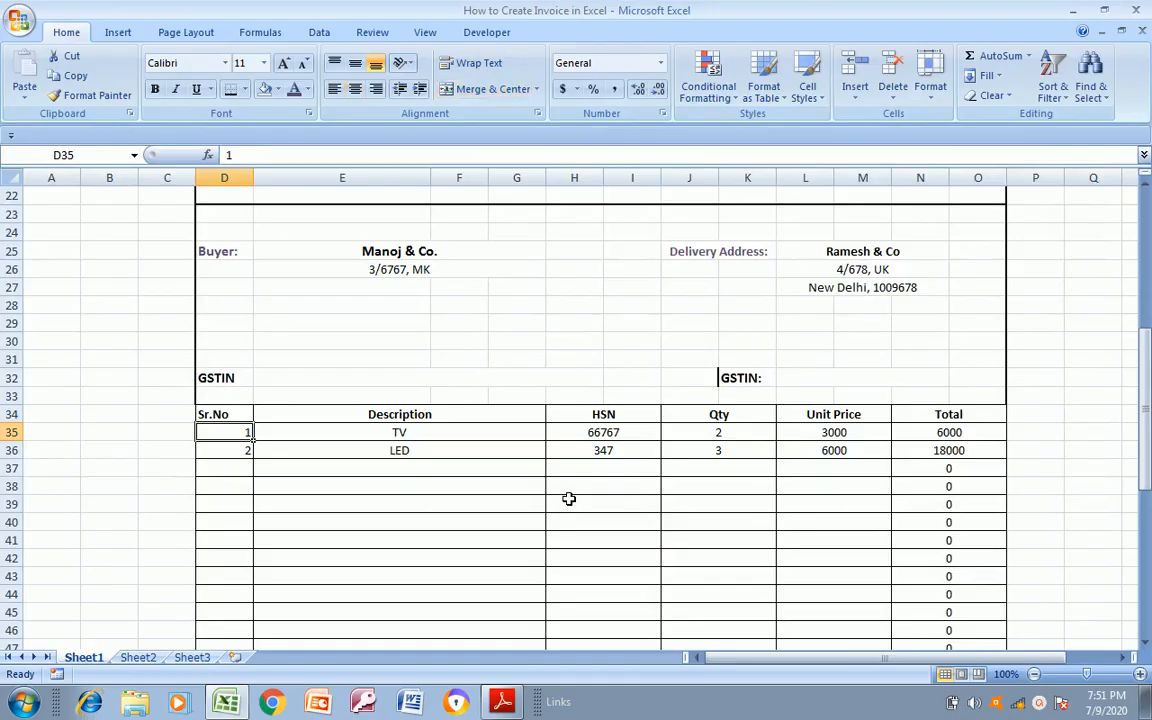
pyautogui.hotkey('shift', 'Right')
pyautogui.hotkey('shift', 'Right')
pyautogui.hotkey('shift', 'Right')
pyautogui.hotkey('shift', 'Right')
pyautogui.hotkey('shift', 'Right')
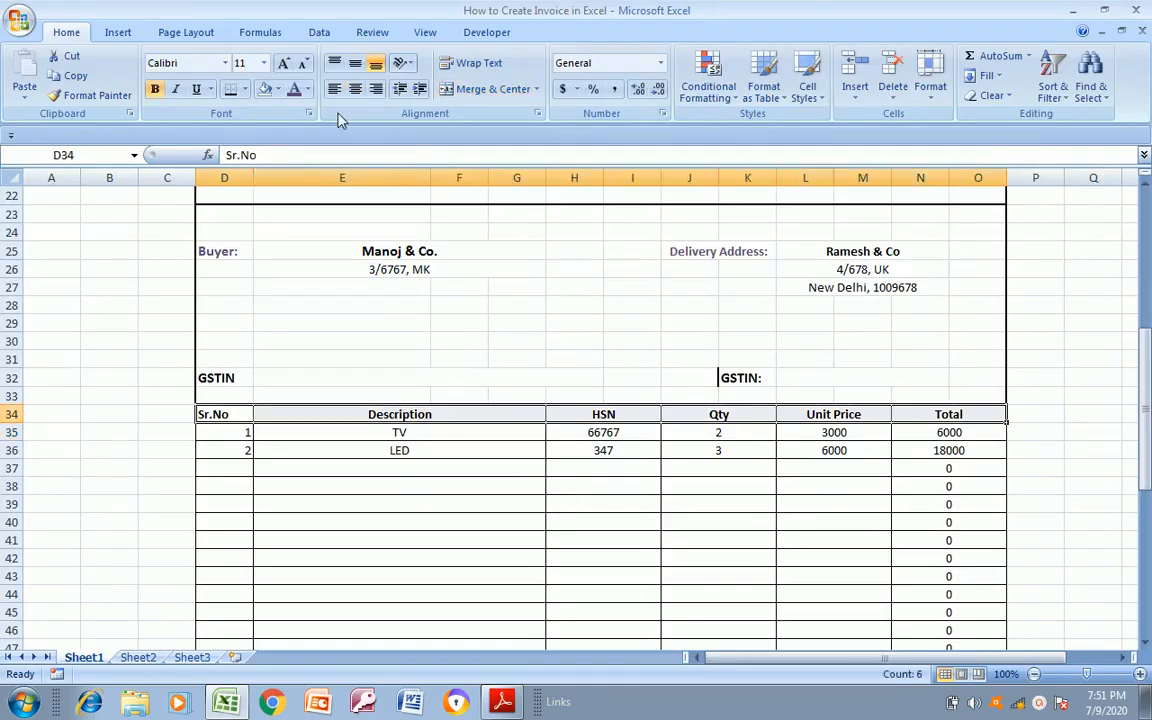
# Review the item table, totals and footer against the PDF and return to the start of the invoice sheet
pyautogui.click(383, 445)
pyautogui.press('Down')
pyautogui.press('Down')
pyautogui.press('Down')
pyautogui.press('Down')
pyautogui.press('Down')
pyautogui.press('Down')
pyautogui.press('Down')
pyautogui.press('Down')
pyautogui.press('Down')
pyautogui.press('Down')
pyautogui.press('Down')
pyautogui.press('Down')
pyautogui.press('Down')
pyautogui.press('Down')
pyautogui.press('Down')
pyautogui.press('Down')
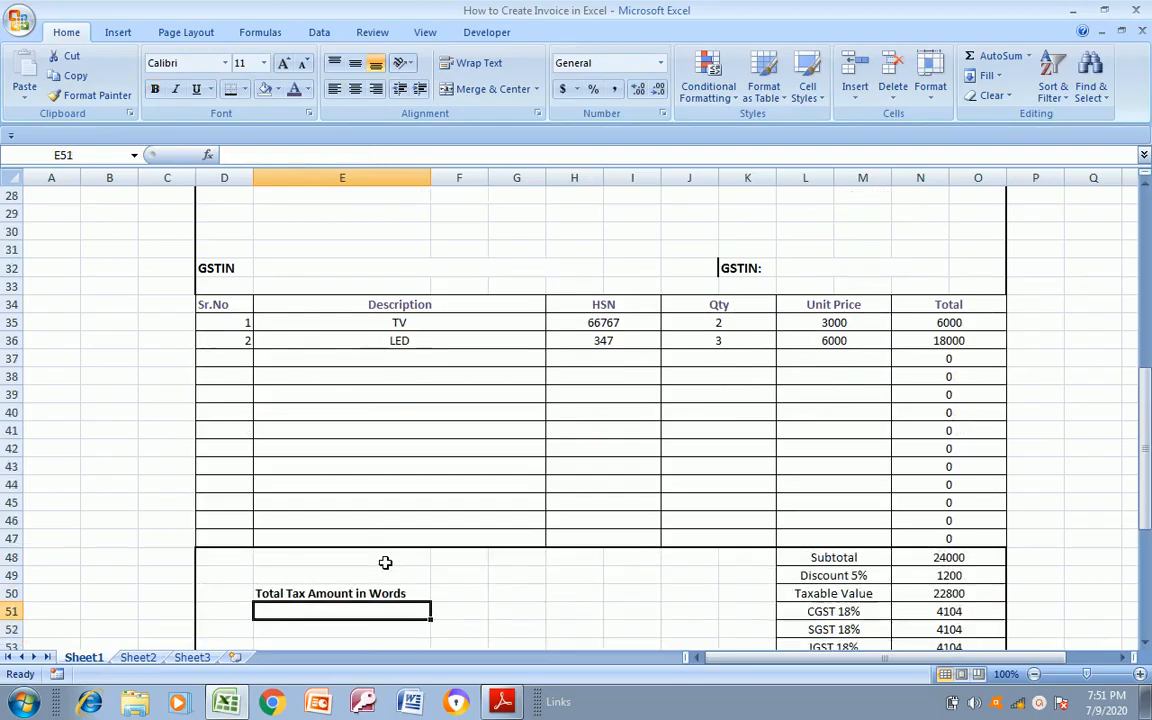
pyautogui.press('Down')
pyautogui.press('Down')
pyautogui.press('Down')
pyautogui.press('Down')
pyautogui.press('Down')
pyautogui.press('Down')
pyautogui.press('Down')
pyautogui.press('Down')
pyautogui.press('Down')
pyautogui.press('Down')
pyautogui.press('Down')
pyautogui.press('Down')
pyautogui.press('Down')
pyautogui.press('Down')
pyautogui.press('Down')
pyautogui.press('Up')
pyautogui.press('Up')
pyautogui.press('Up')
pyautogui.press('Up')
pyautogui.press('Up')
pyautogui.press('Up')
pyautogui.press('Up')
pyautogui.press('Up')
pyautogui.press('Up')
pyautogui.press('Up')
pyautogui.press('Up')
pyautogui.press('Up')
pyautogui.press('Up')
pyautogui.press('Up')
pyautogui.press('Up')
pyautogui.press('Up')
pyautogui.press('Up')
pyautogui.press('Up')
pyautogui.press('Up')
pyautogui.press('Up')
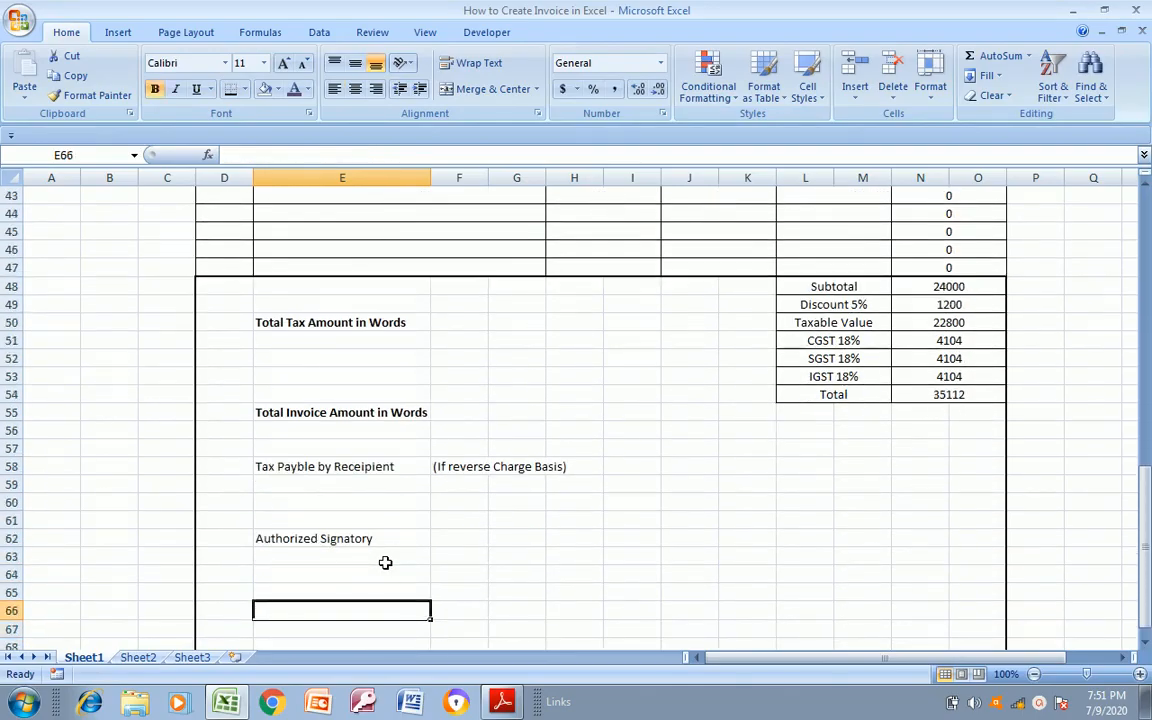
pyautogui.press('Up')
pyautogui.press('Up')
pyautogui.press('Up')
pyautogui.press('Up')
pyautogui.press('Up')
pyautogui.press('Up')
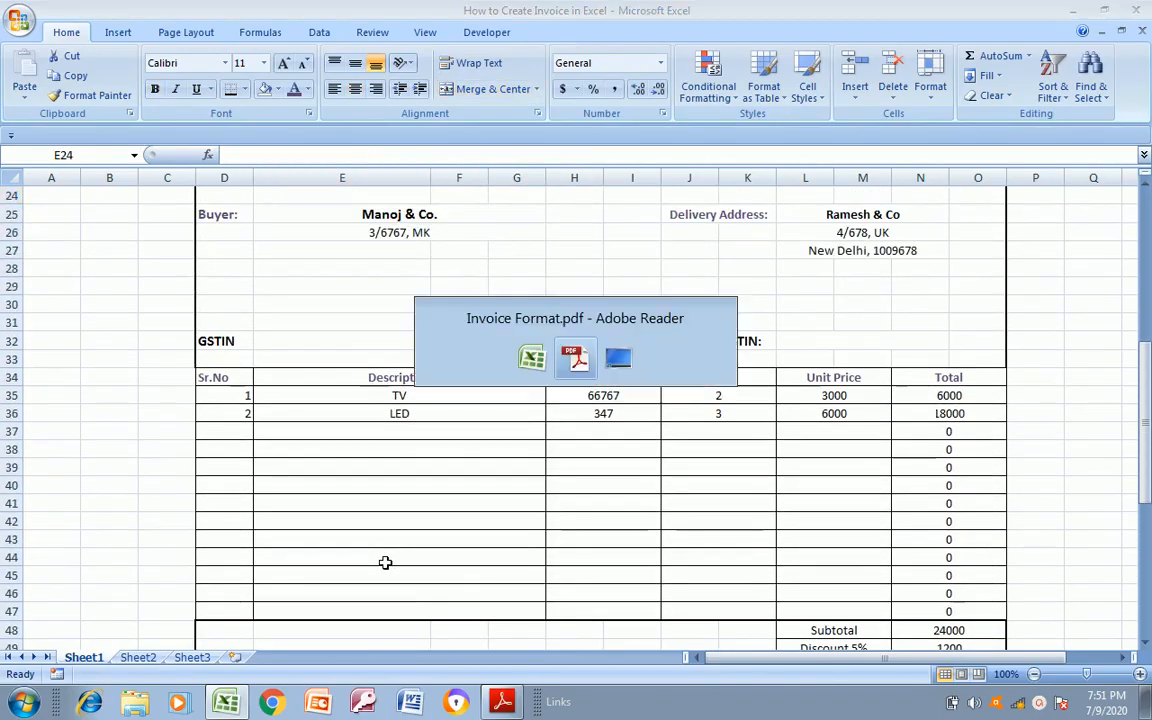
pyautogui.hotkey('alt', 'Tab')
pyautogui.hotkey('alt', 'Tab')
pyautogui.press('Up')
pyautogui.press('Up')
pyautogui.press('Up')
pyautogui.press('Up')
pyautogui.press('Up')
pyautogui.press('Up')
pyautogui.press('Up')
pyautogui.press('Up')
pyautogui.press('Up')
pyautogui.press('Up')
pyautogui.press('Up')
pyautogui.press('Up')
pyautogui.press('Up')
pyautogui.press('Up')
pyautogui.press('Up')
pyautogui.press('Up')
pyautogui.press('Up')
pyautogui.press('Up')
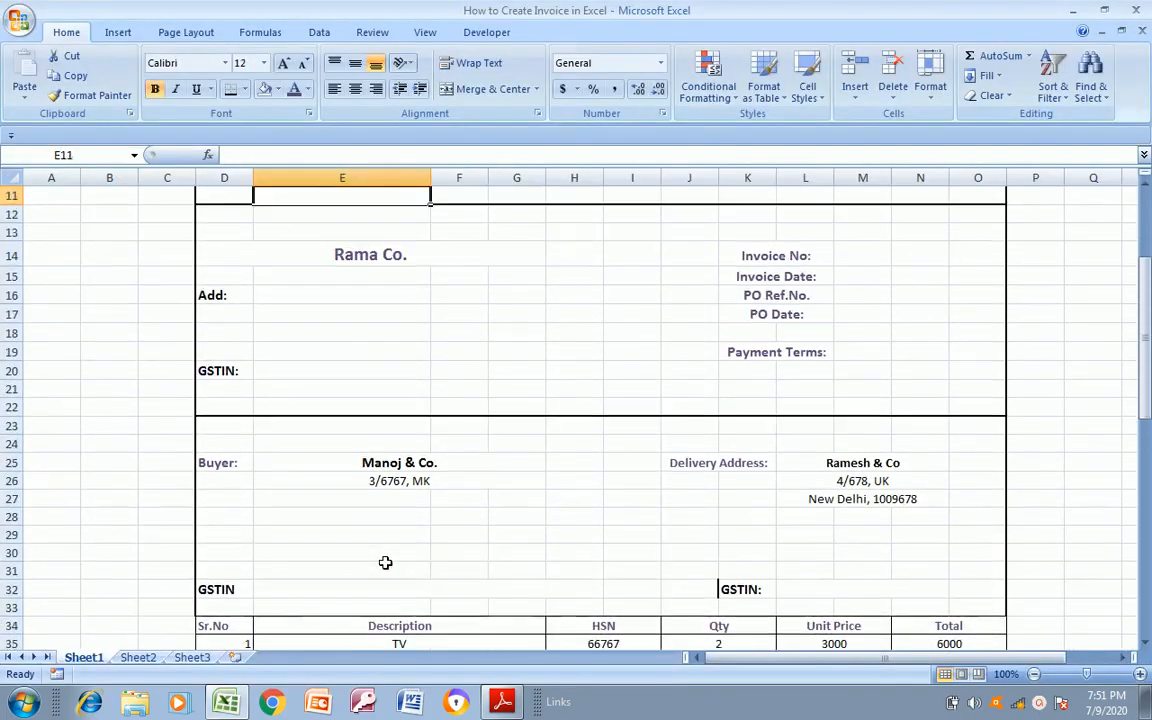
pyautogui.press('Up')
pyautogui.press('Up')
pyautogui.press('Up')
pyautogui.press('Up')
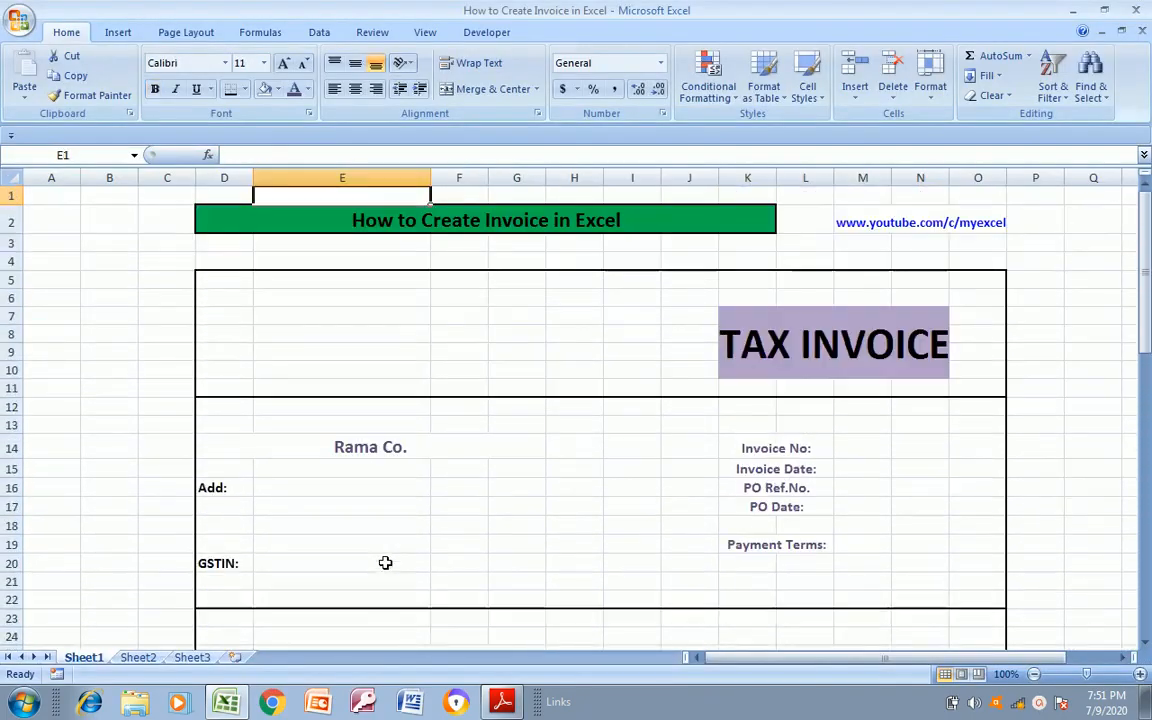
# Apply a thick box border around the entire invoice range D5:O68
pyautogui.press('Down')
pyautogui.press('Down')
pyautogui.press('Down')
pyautogui.press('Left')
pyautogui.hotkey('shift', 'Right')
pyautogui.hotkey('shift', 'Right')
pyautogui.hotkey('shift', 'Right')
pyautogui.hotkey('shift', 'Right')
pyautogui.hotkey('shift', 'Right')
pyautogui.hotkey('shift', 'Right')
pyautogui.hotkey('shift', 'Right')
pyautogui.hotkey('shift', 'Right')
pyautogui.hotkey('shift', 'Right')
pyautogui.hotkey('shift', 'Right')
pyautogui.hotkey('shift', 'Right')
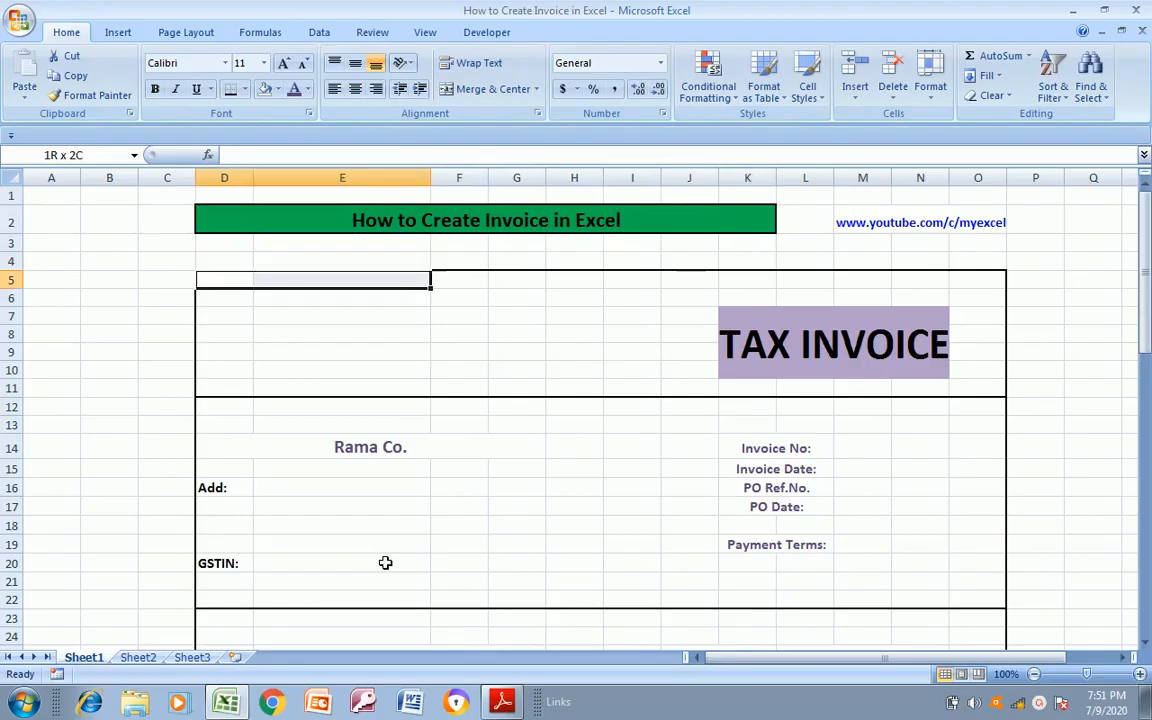
pyautogui.hotkey('shift', 'Down')
pyautogui.hotkey('shift', 'Down')
pyautogui.hotkey('shift', 'Down')
pyautogui.hotkey('shift', 'Down')
pyautogui.hotkey('shift', 'Down')
pyautogui.hotkey('shift', 'Down')
pyautogui.hotkey('shift', 'Down')
pyautogui.hotkey('shift', 'Down')
pyautogui.hotkey('shift', 'Down')
pyautogui.hotkey('shift', 'Down')
pyautogui.hotkey('shift', 'Down')
pyautogui.hotkey('shift', 'Down')
pyautogui.hotkey('shift', 'Down')
pyautogui.hotkey('shift', 'Down')
pyautogui.hotkey('shift', 'Down')
pyautogui.hotkey('shift', 'Down')
pyautogui.hotkey('shift', 'Down')
pyautogui.hotkey('shift', 'Down')
pyautogui.hotkey('shift', 'Down')
pyautogui.hotkey('shift', 'Down')
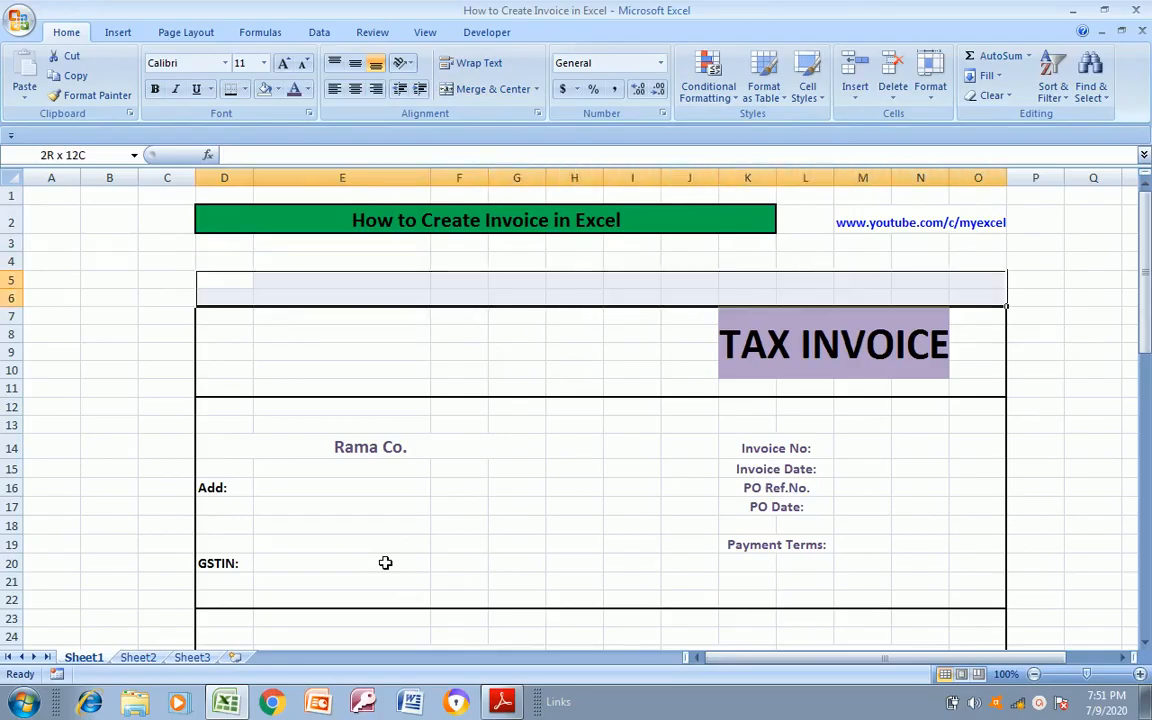
pyautogui.hotkey('shift', 'Down')
pyautogui.hotkey('shift', 'Down')
pyautogui.hotkey('shift', 'Down')
pyautogui.hotkey('shift', 'Down')
pyautogui.hotkey('shift', 'Down')
pyautogui.hotkey('shift', 'Down')
pyautogui.hotkey('shift', 'Down')
pyautogui.hotkey('shift', 'Down')
pyautogui.hotkey('shift', 'Down')
pyautogui.hotkey('shift', 'Down')
pyautogui.hotkey('shift', 'Down')
pyautogui.hotkey('shift', 'Down')
pyautogui.hotkey('shift', 'Down')
pyautogui.hotkey('shift', 'Down')
pyautogui.hotkey('shift', 'Down')
pyautogui.hotkey('shift', 'Down')
pyautogui.hotkey('shift', 'Down')
pyautogui.hotkey('shift', 'Down')
pyautogui.hotkey('shift', 'Down')
pyautogui.hotkey('shift', 'Down')
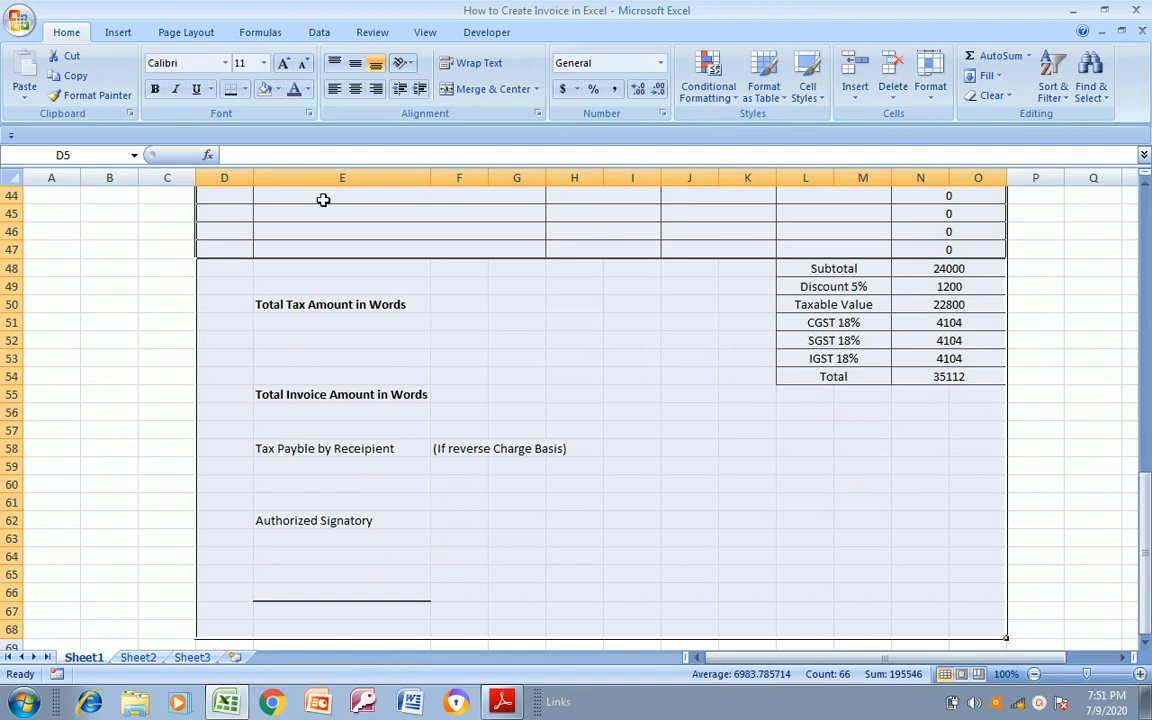
pyautogui.click(244, 89)
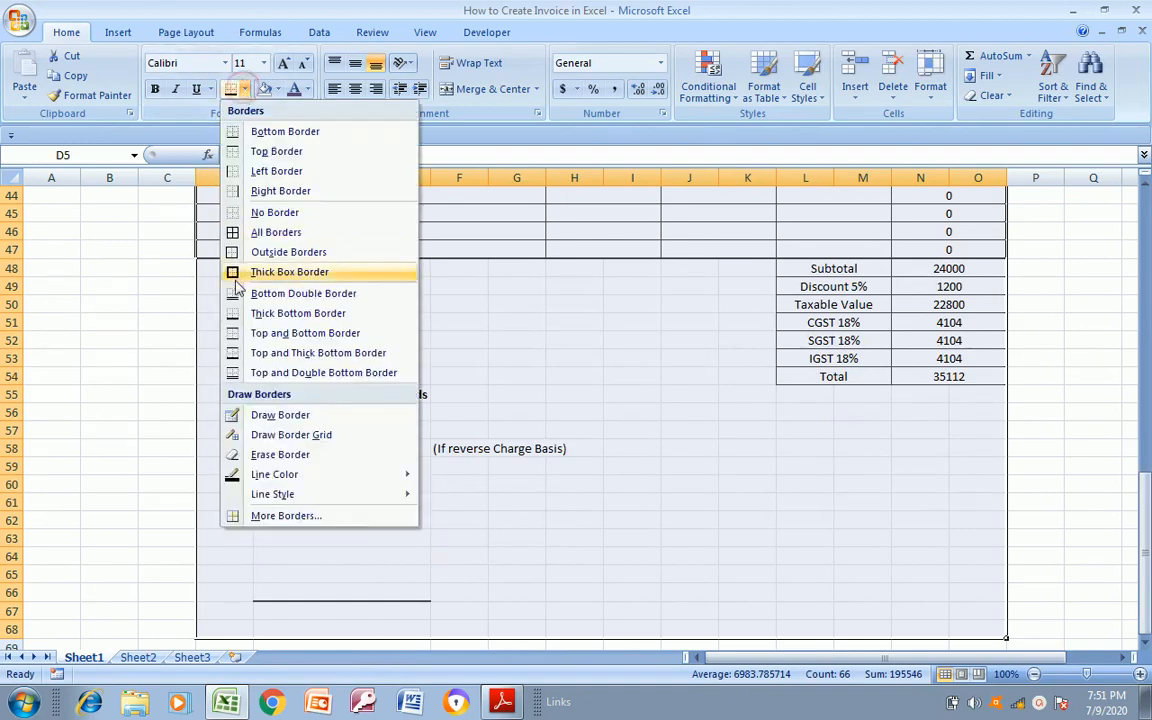
pyautogui.click(289, 272)
# Review the bordered invoice from the Tax Invoice heading down through the item table and totals to the signature line
pyautogui.scroll(15, 237, 283)
pyautogui.click(360, 468)
pyautogui.click(357, 337)
pyautogui.press('Down')
pyautogui.press('Down')
pyautogui.press('Down')
pyautogui.press('Down')
pyautogui.press('Down')
pyautogui.press('Down')
pyautogui.press('Down')
pyautogui.press('Down')
pyautogui.press('Down')
pyautogui.press('Down')
pyautogui.press('Down')
pyautogui.press('Down')
pyautogui.press('Down')
pyautogui.press('Down')
pyautogui.press('Down')
pyautogui.press('Down')
pyautogui.press('Down')
pyautogui.press('Down')
pyautogui.press('Down')
pyautogui.press('Down')
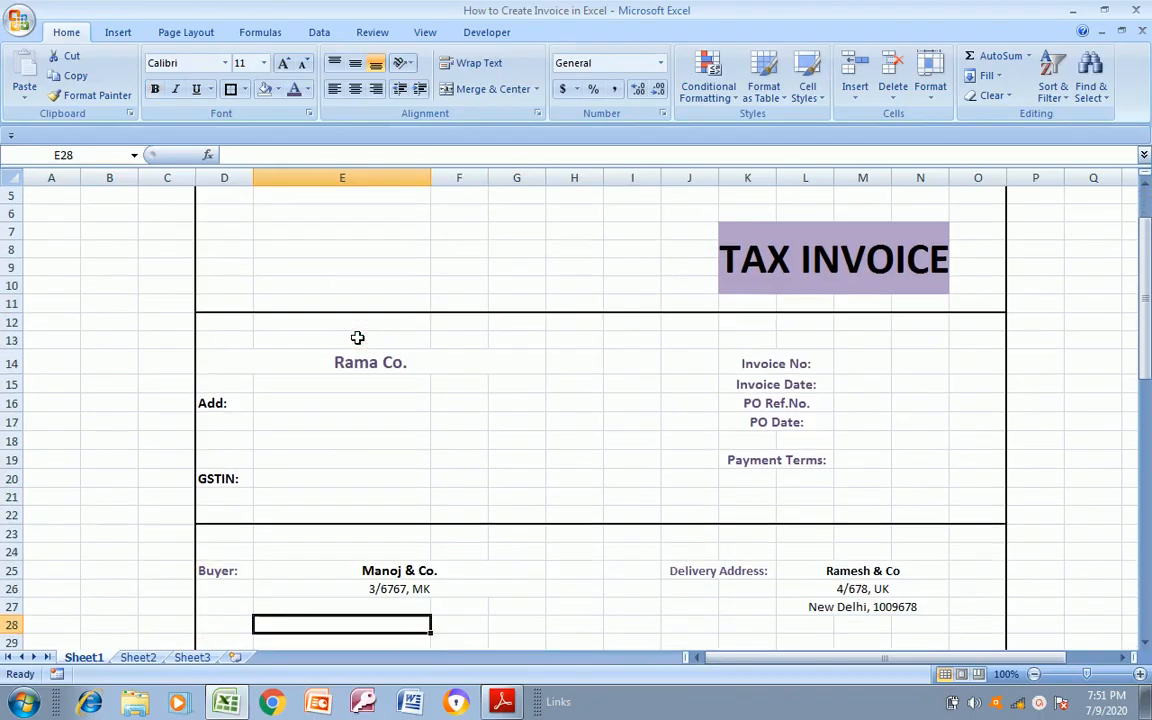
pyautogui.press('Down')
pyautogui.press('Down')
pyautogui.press('Down')
pyautogui.press('Down')
pyautogui.press('Down')
pyautogui.press('Down')
pyautogui.press('Down')
pyautogui.press('Down')
pyautogui.press('Down')
pyautogui.press('Down')
pyautogui.press('Down')
pyautogui.press('Up')
pyautogui.press('Up')
pyautogui.press('Up')
pyautogui.press('Up')
pyautogui.press('Up')
pyautogui.press('Up')
pyautogui.press('Up')
pyautogui.press('Up')
pyautogui.press('Up')
pyautogui.press('Up')
pyautogui.press('Up')
pyautogui.press('Up')
pyautogui.press('Up')
pyautogui.press('Up')
pyautogui.press('Up')
pyautogui.press('Up')
pyautogui.press('Up')
pyautogui.press('Up')
pyautogui.press('Up')
pyautogui.press('Up')
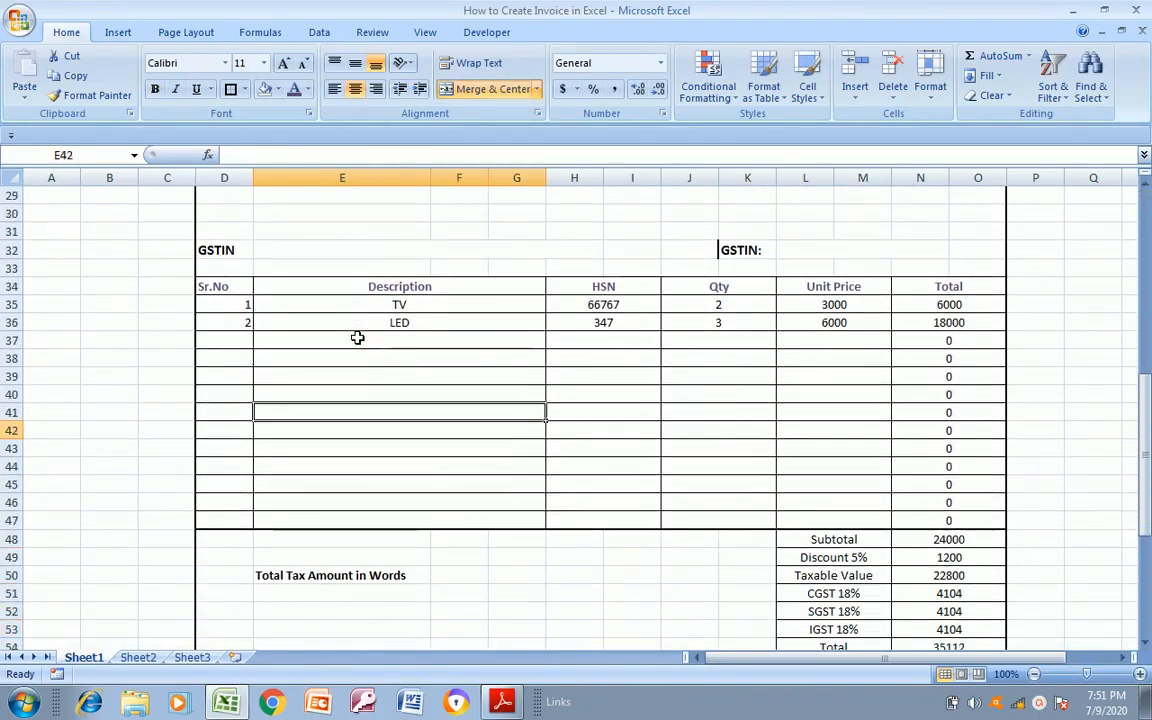
pyautogui.press('Down')
pyautogui.press('Down')
pyautogui.press('Down')
pyautogui.press('Down')
pyautogui.press('Down')
pyautogui.press('Down')
pyautogui.press('Down')
pyautogui.press('Down')
pyautogui.press('Down')
pyautogui.press('Down')
pyautogui.press('Down')
pyautogui.press('Down')
pyautogui.press('Down')
pyautogui.press('Down')
pyautogui.press('Down')
pyautogui.press('Down')
pyautogui.press('Down')
pyautogui.press('Down')
pyautogui.press('Down')
pyautogui.press('Down')
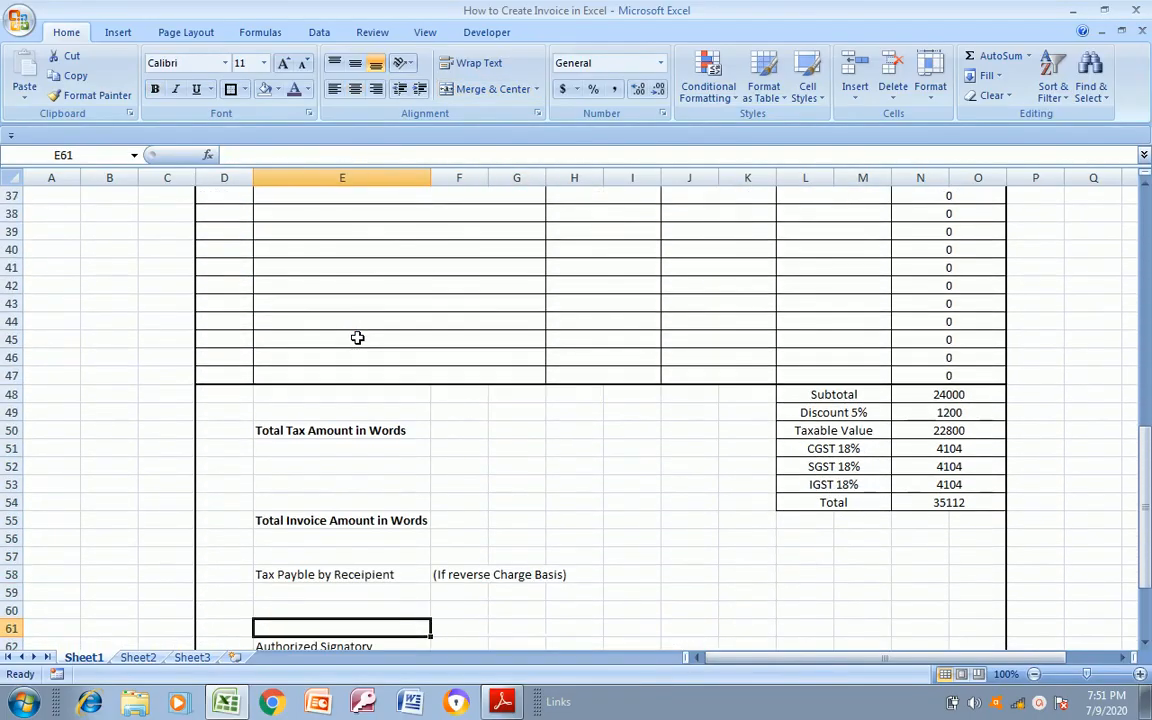
pyautogui.press('Down')
pyautogui.press('Down')
pyautogui.press('Down')
pyautogui.press('Down')
pyautogui.press('Down')
pyautogui.press('Down')
pyautogui.press('Down')
pyautogui.press('Down')
pyautogui.press('Down')
pyautogui.press('Down')
pyautogui.press('Down')
pyautogui.press('Down')
pyautogui.press('Down')
pyautogui.press('Down')
pyautogui.press('Down')
pyautogui.press('Up')
pyautogui.press('Up')
pyautogui.press('Up')
pyautogui.press('Up')
pyautogui.press('Up')
pyautogui.press('Up')
pyautogui.press('Up')
pyautogui.press('Up')
pyautogui.press('Up')
pyautogui.press('Up')
pyautogui.press('Up')
pyautogui.press('Up')
pyautogui.press('Up')
pyautogui.press('Up')
pyautogui.press('Up')
pyautogui.press('Up')
pyautogui.press('Up')
pyautogui.press('Up')
pyautogui.press('Up')
pyautogui.press('Up')
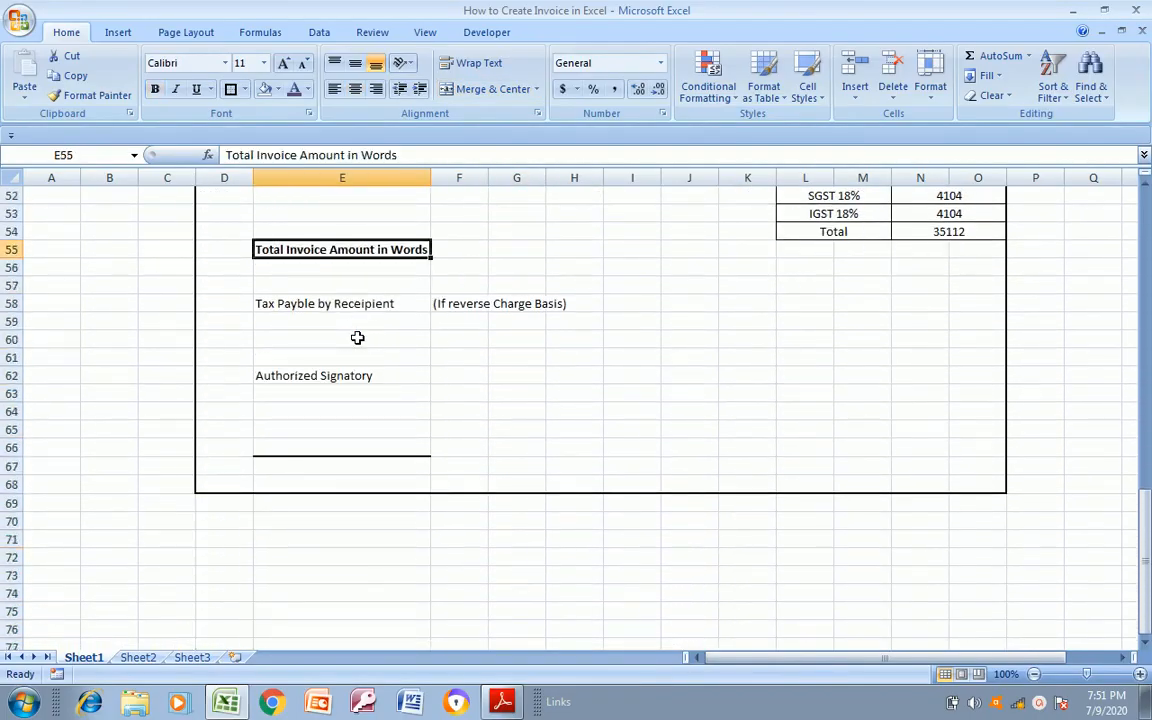
# Return to the upper part of the invoice and open the print preview of the active sheet
pyautogui.press('Up')
pyautogui.press('Up')
pyautogui.press('Up')
pyautogui.press('Up')
pyautogui.press('Up')
pyautogui.press('Up')
pyautogui.press('Up')
pyautogui.press('Up')
pyautogui.press('Up')
pyautogui.press('Up')
pyautogui.press('Up')
pyautogui.press('Up')
pyautogui.press('Up')
pyautogui.press('Up')
pyautogui.press('Up')
pyautogui.press('Up')
pyautogui.press('Up')
pyautogui.press('Up')
pyautogui.press('Up')
pyautogui.press('Up')
pyautogui.press('Up')
pyautogui.press('Down')
pyautogui.hotkey('ctrl', 'p')
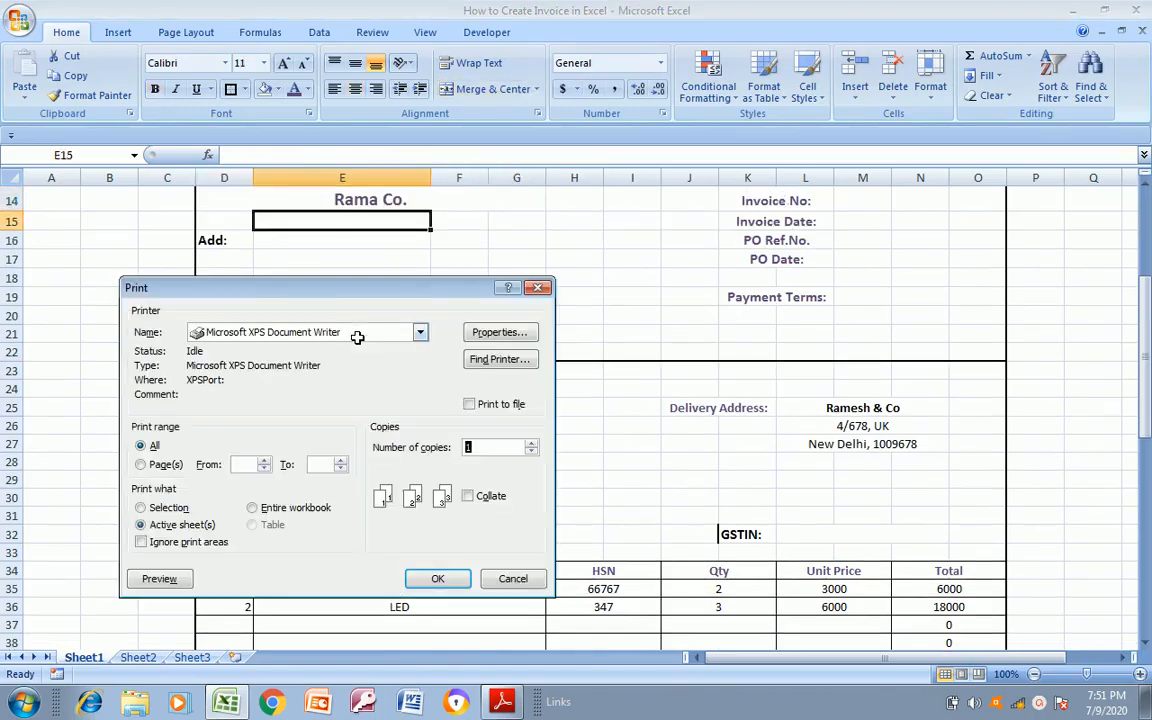
pyautogui.click(159, 580)
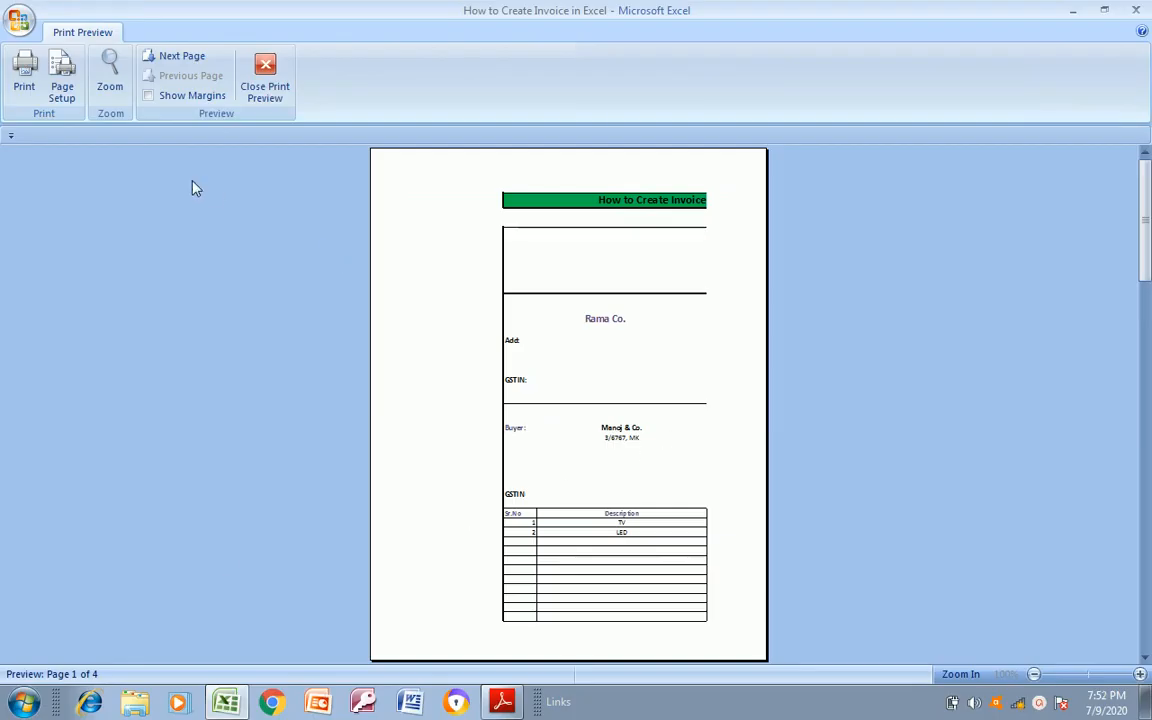
# Scale the printout to fit 1 page wide by 1 page tall
pyautogui.click(62, 93)
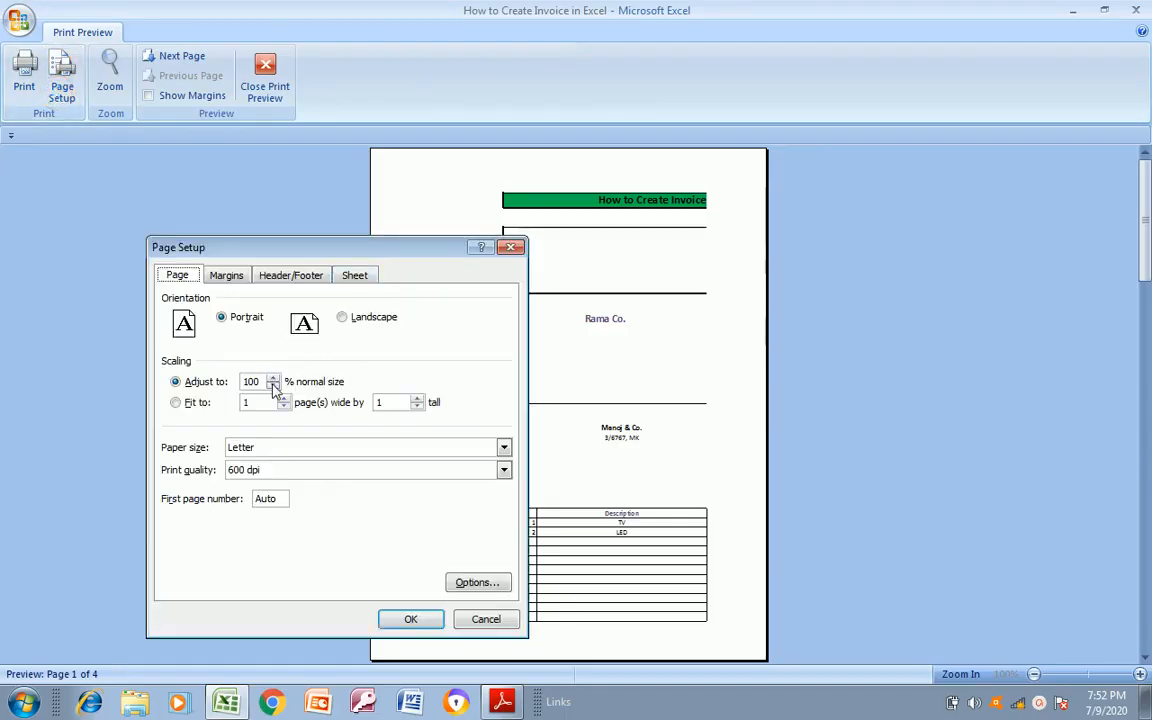
pyautogui.click(283, 406)
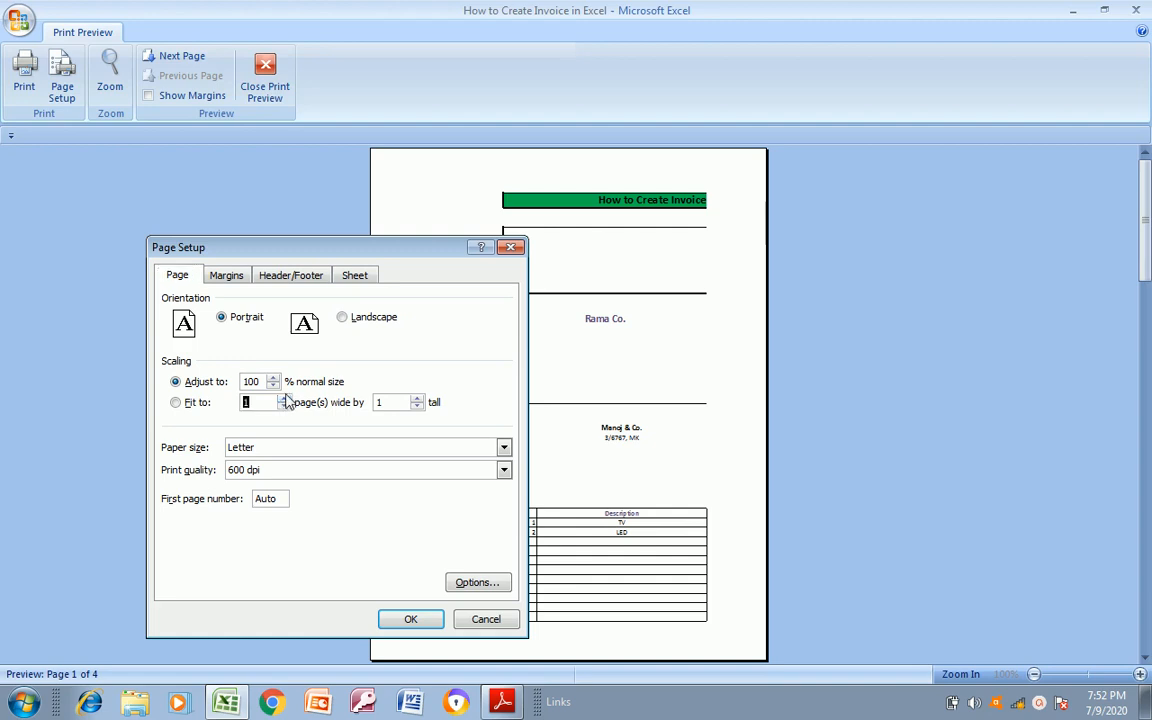
pyautogui.click(284, 399)
pyautogui.click(426, 621)
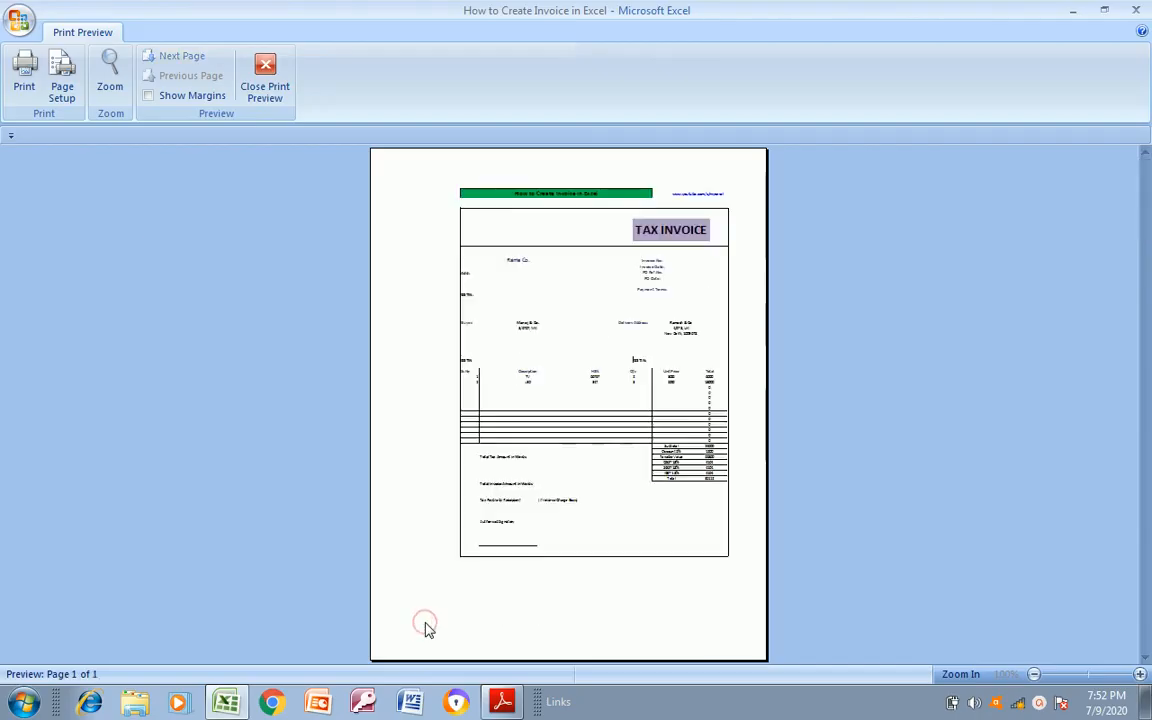
# Examine the one-page preview up close, from the Tax Invoice heading down to the signature line
pyautogui.click(588, 406)
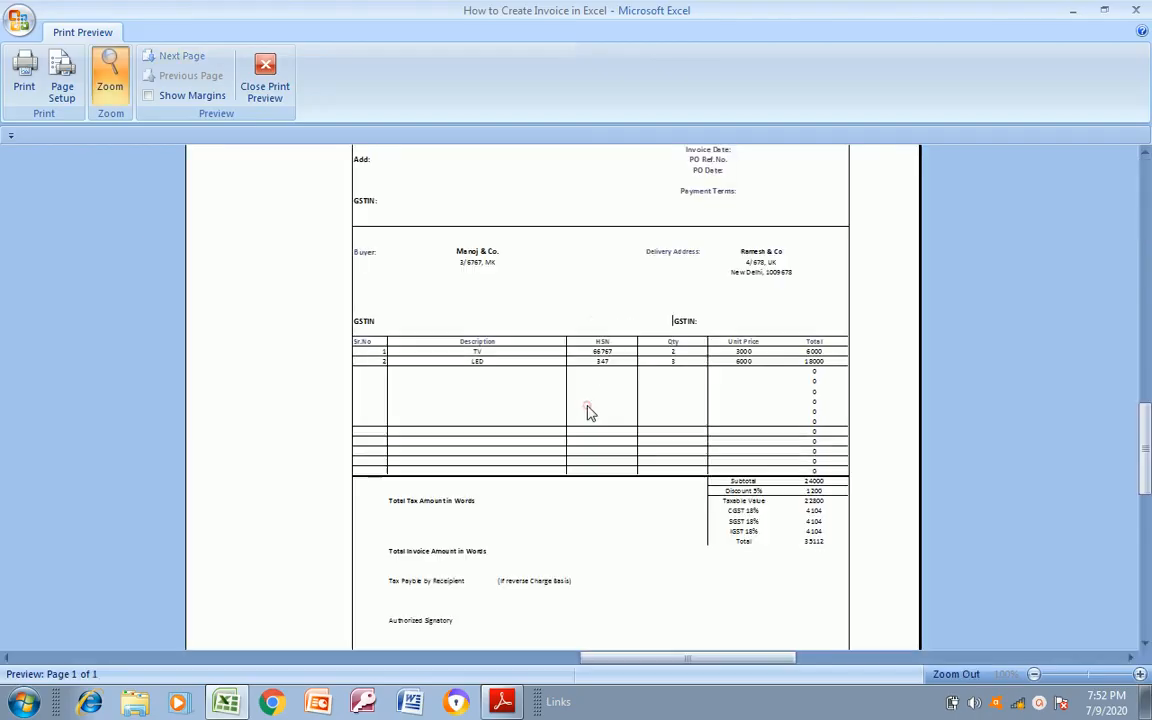
pyautogui.moveTo(1136, 446); pyautogui.dragTo(1145, 380)
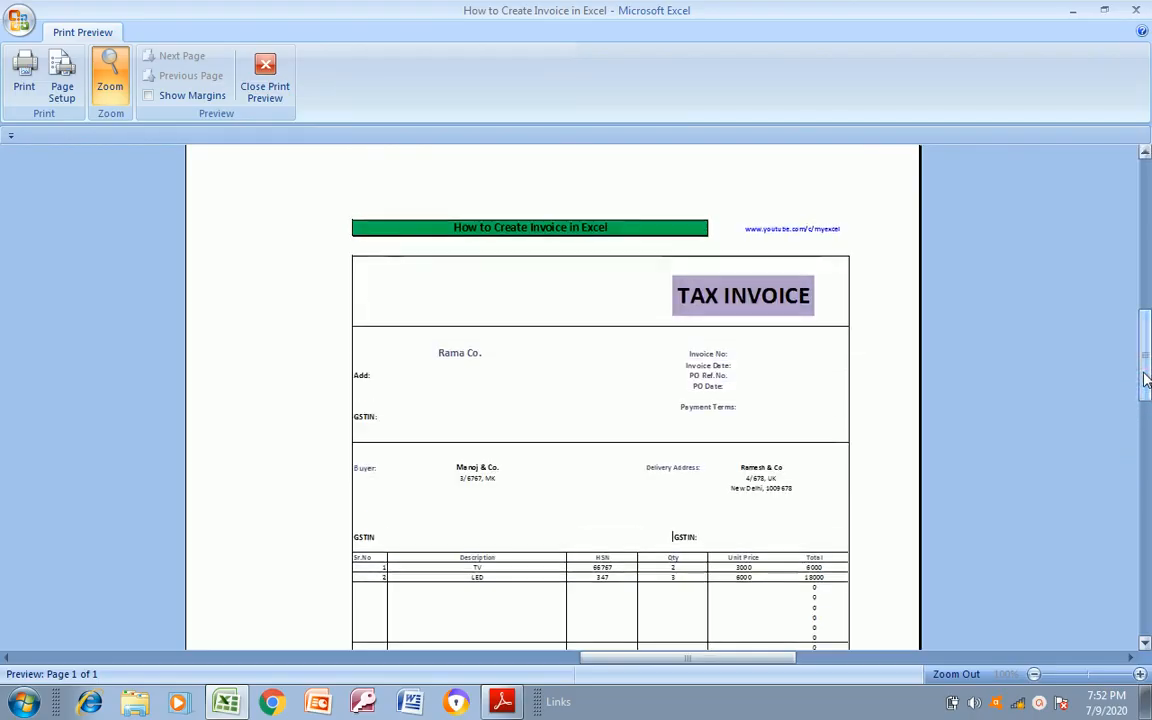
pyautogui.moveTo(1145, 380); pyautogui.dragTo(1126, 522)
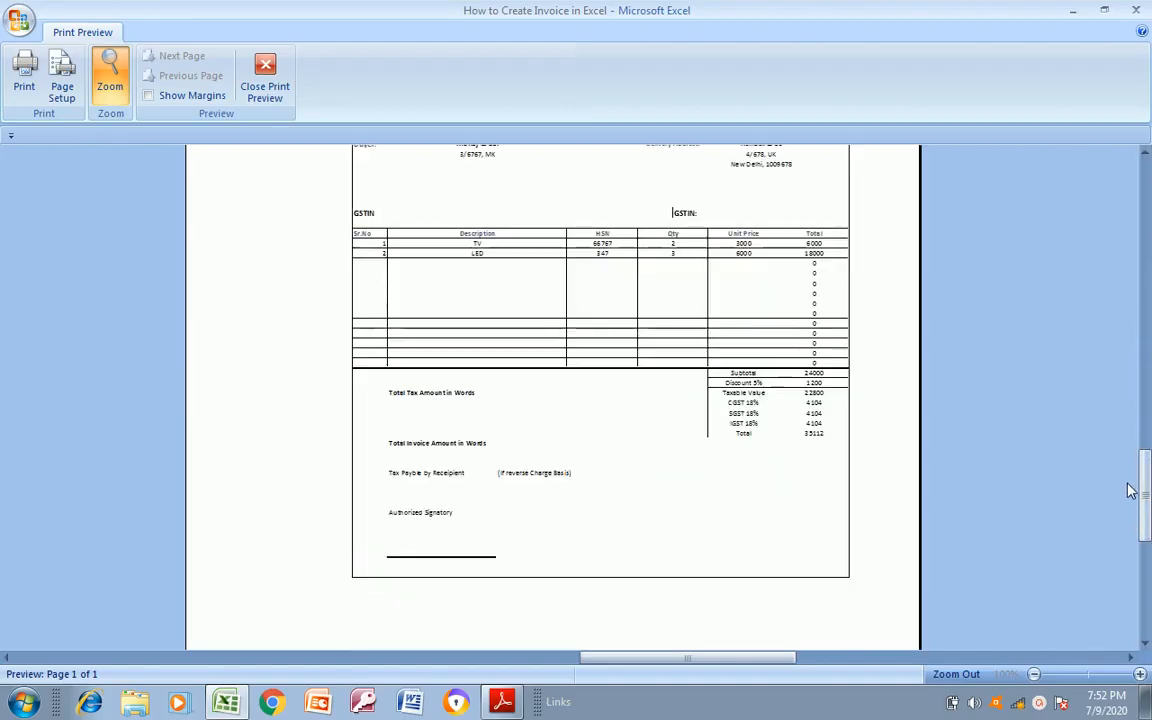
pyautogui.moveTo(1147, 549); pyautogui.dragTo(856, 249)
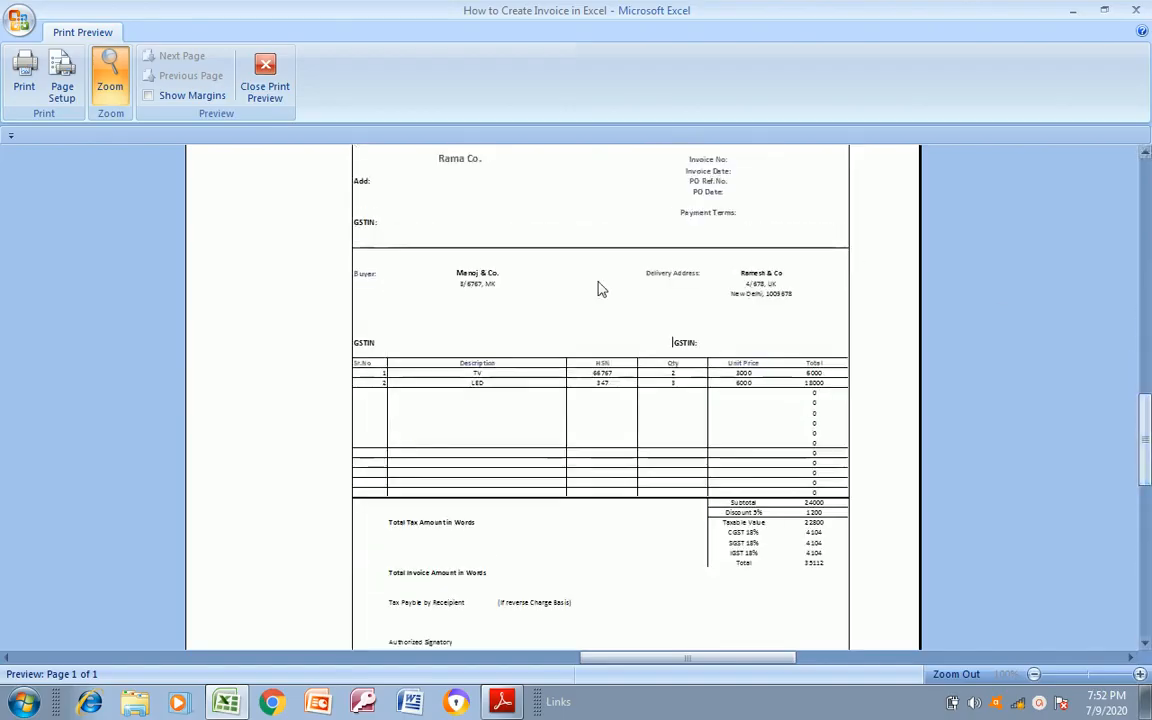
# Set the page orientation to Landscape and close the print preview
pyautogui.click(60, 88)
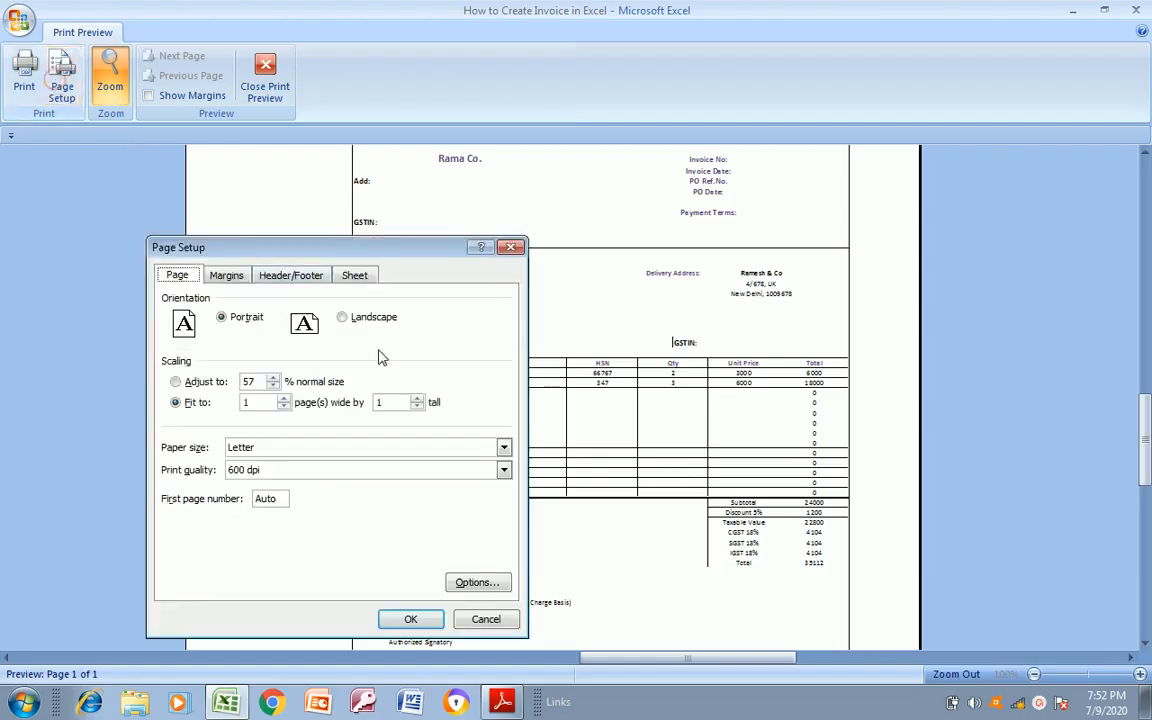
pyautogui.click(343, 318)
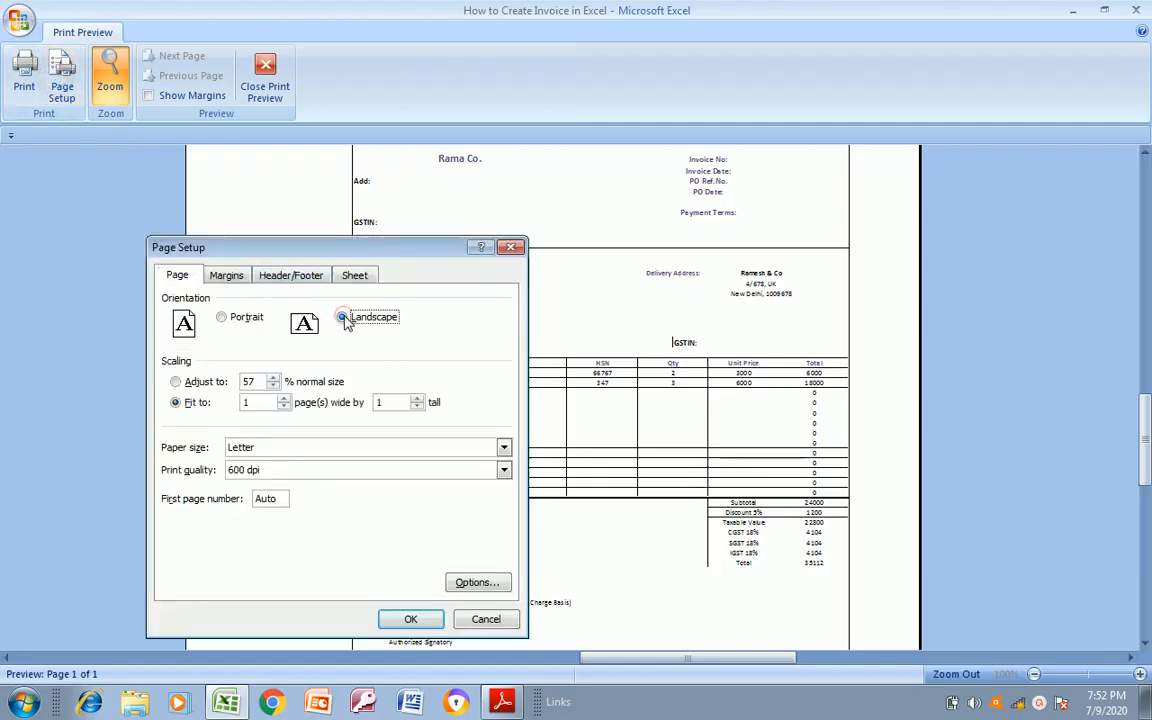
pyautogui.click(411, 619)
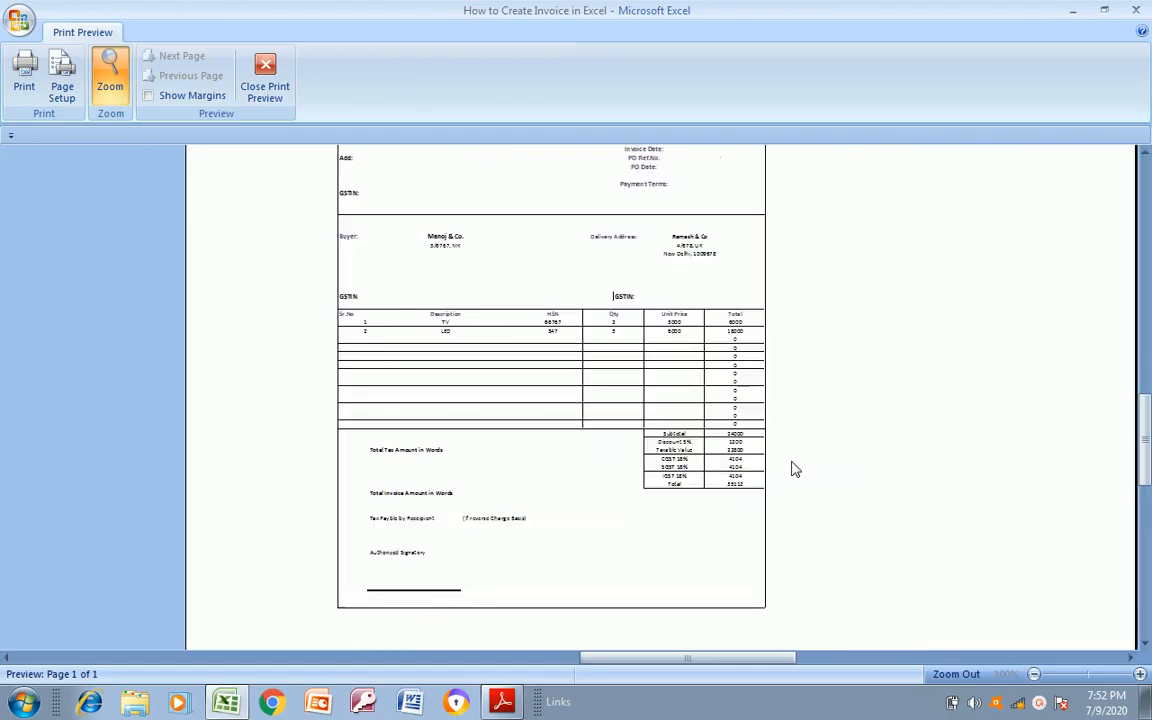
pyautogui.click(268, 92)
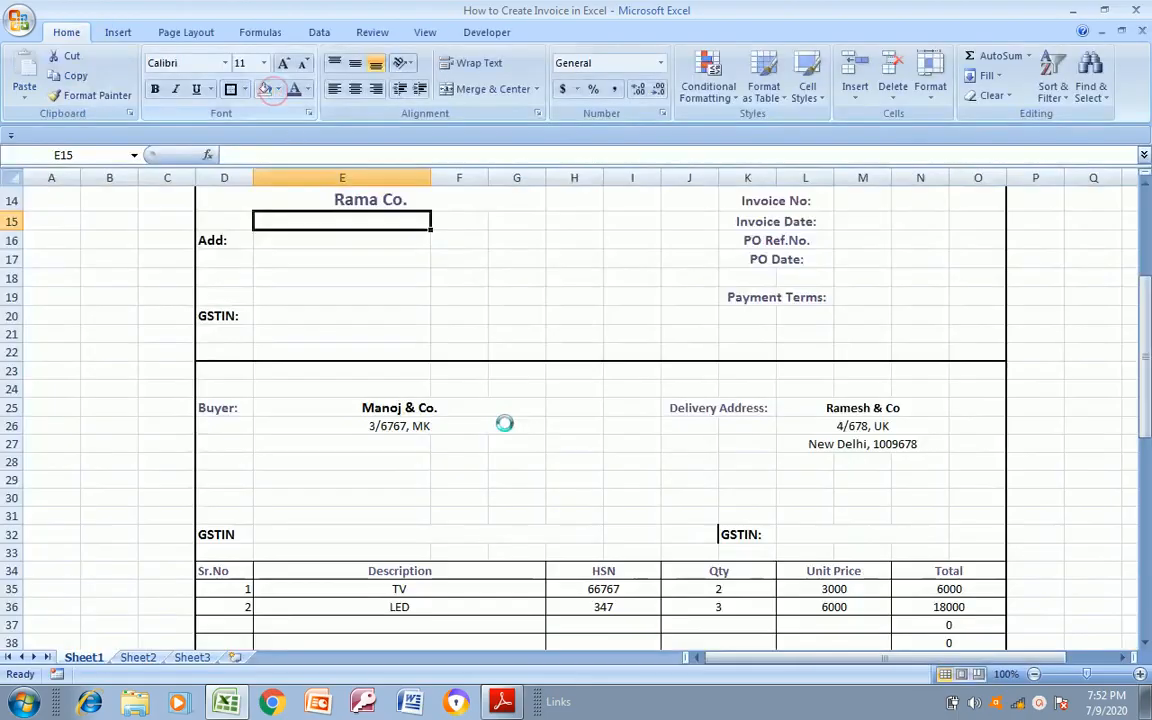
# Compare the Buyer section with Invoice Format.pdf in Adobe Reader and return to the Excel invoice
pyautogui.click(235, 406)
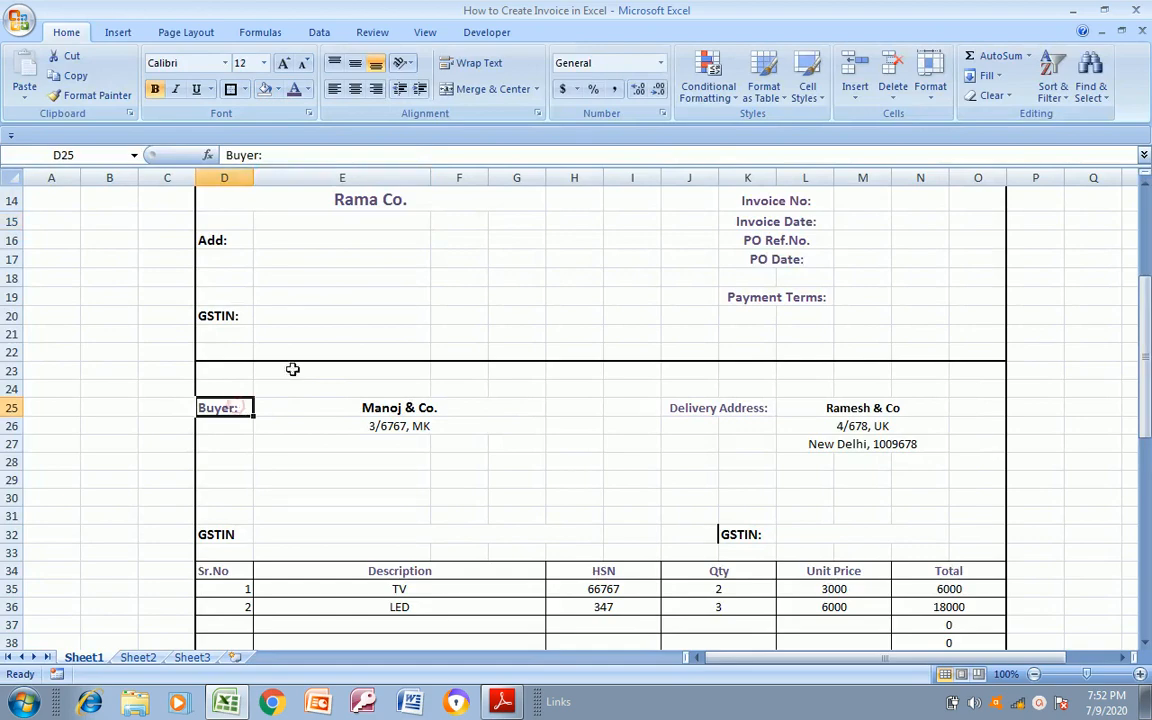
pyautogui.hotkey('alt', 'Tab')
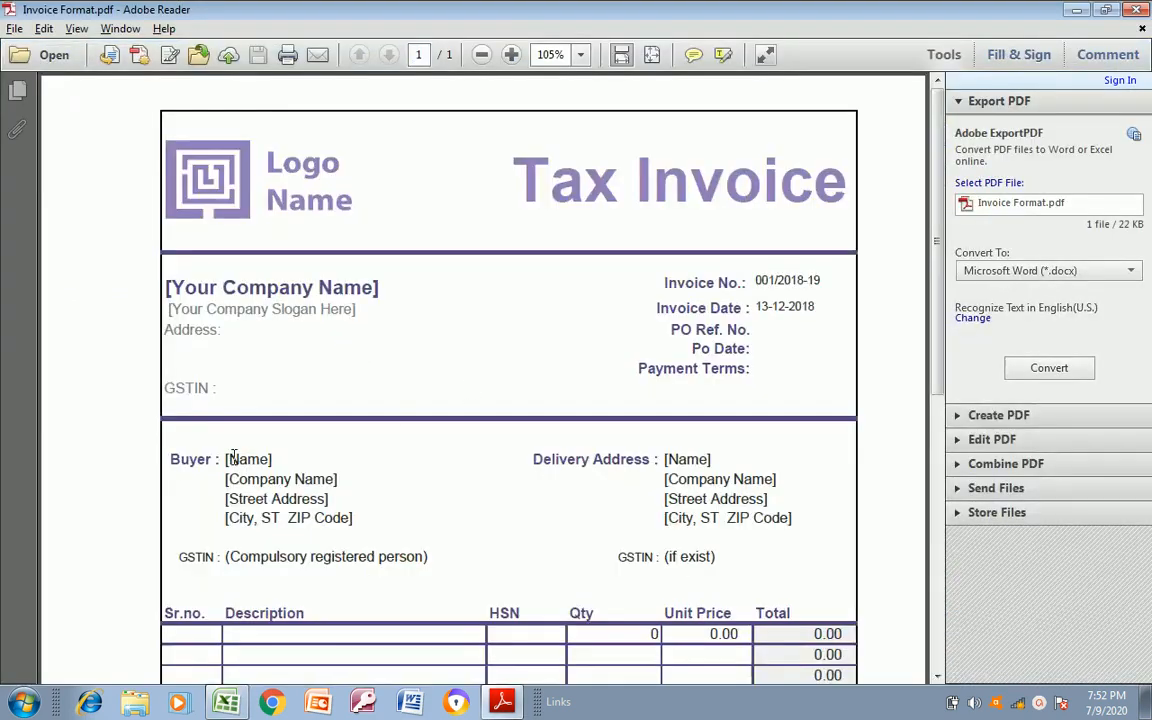
pyautogui.hotkey('alt', 'Tab')
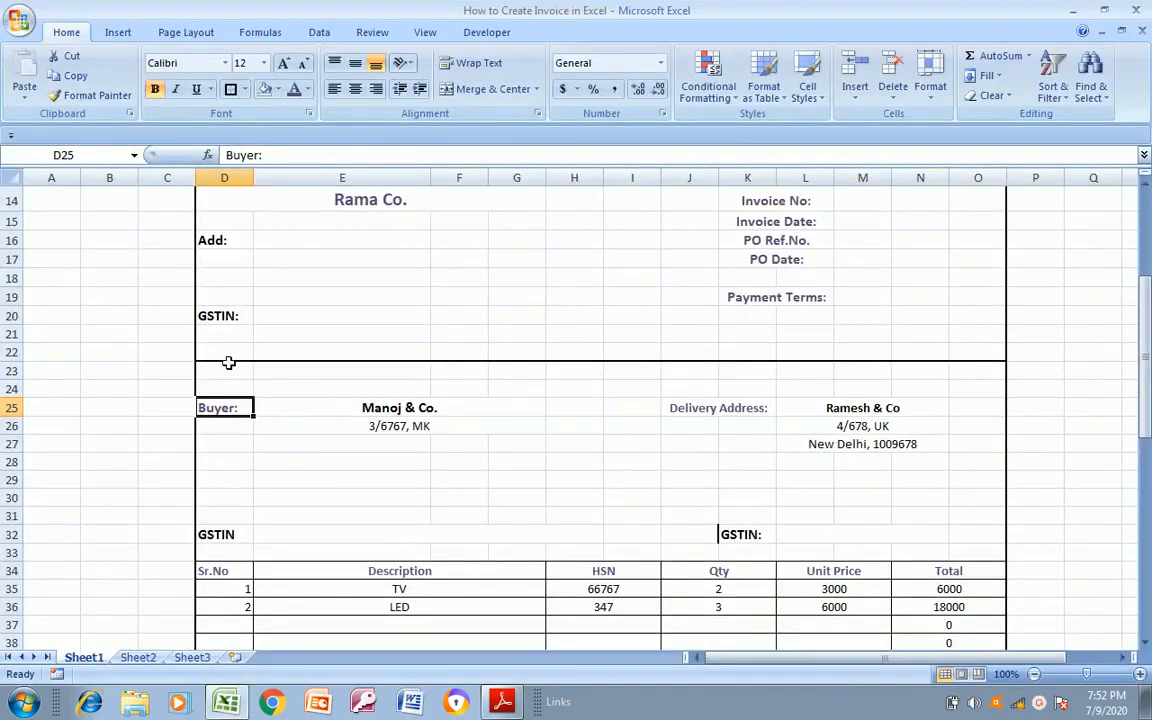
# Reopen the print preview, set the print scaling to 100% of normal size and check the page's width
pyautogui.hotkey('ctrl', 'p')
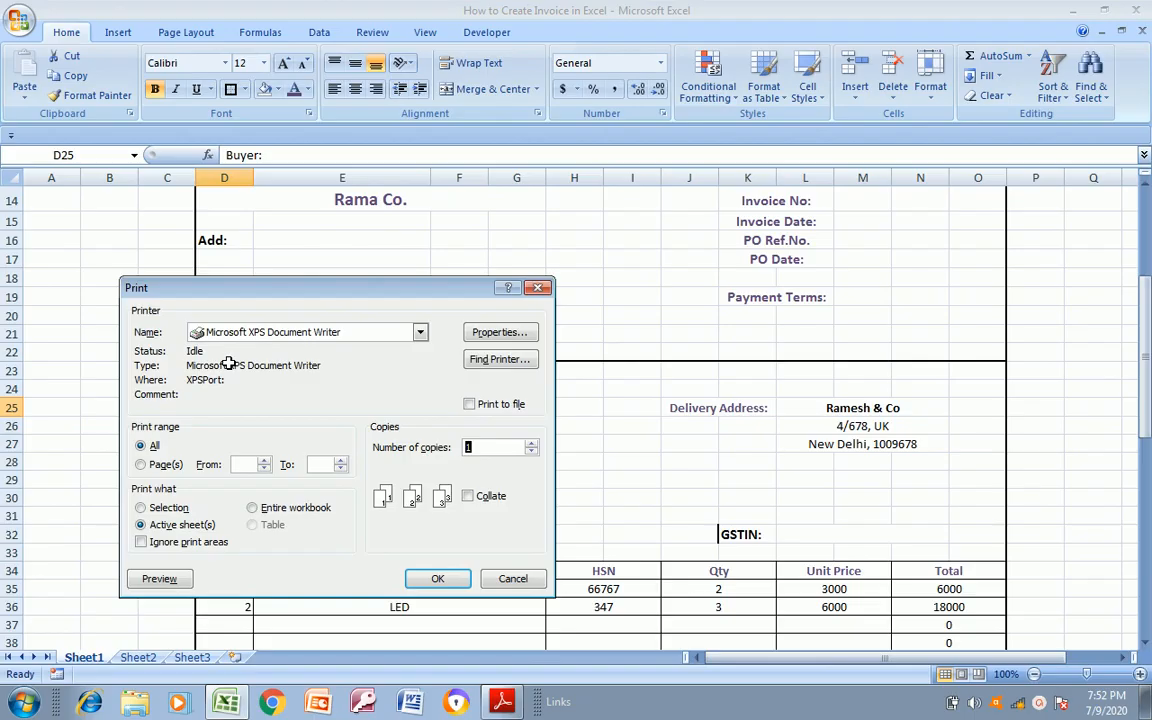
pyautogui.click(159, 579)
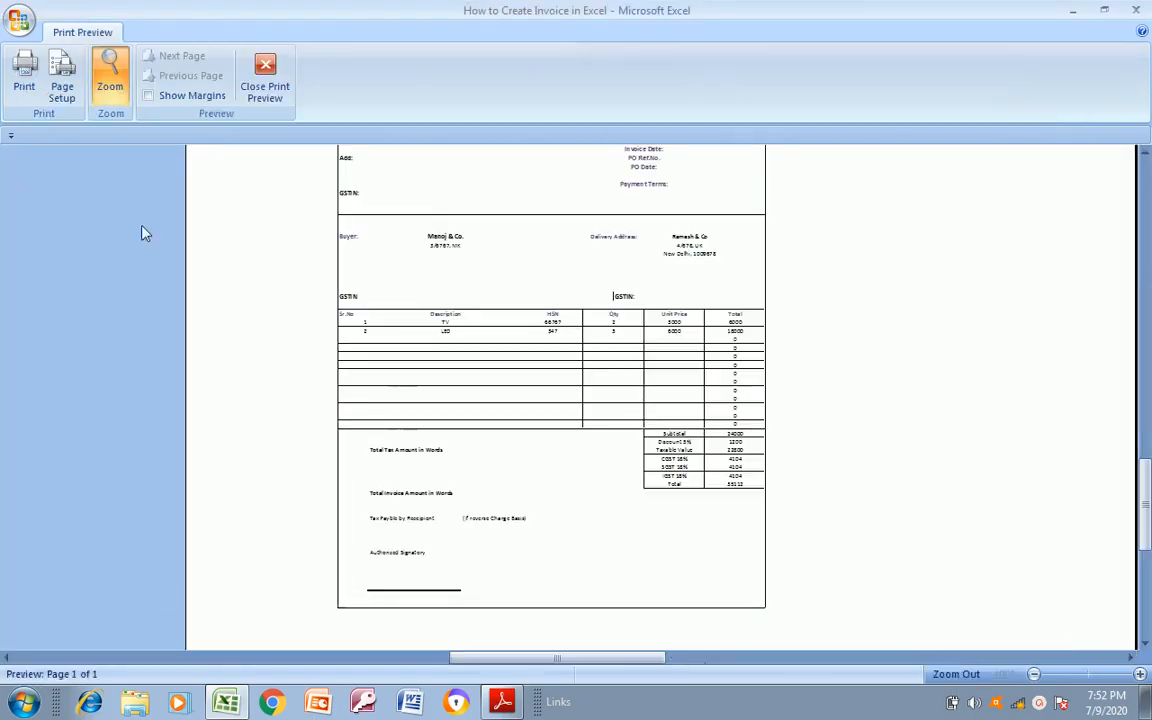
pyautogui.click(61, 80)
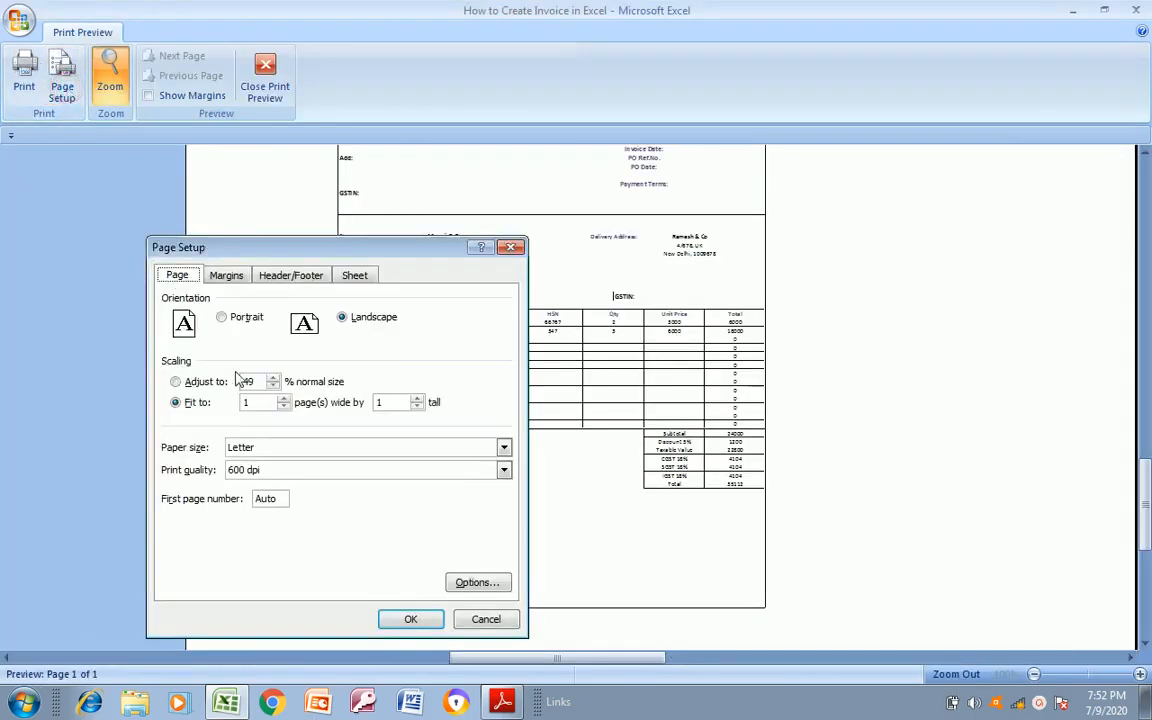
pyautogui.doubleClick(251, 381)
pyautogui.write('100')
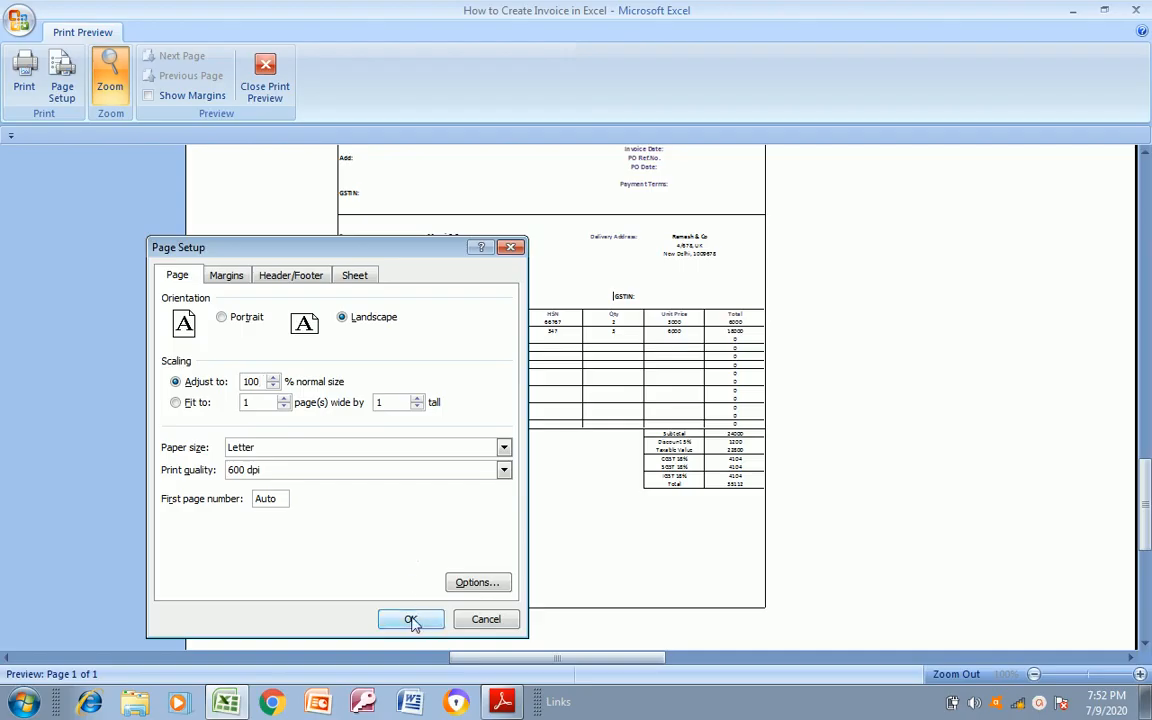
pyautogui.click(411, 620)
pyautogui.click(411, 619)
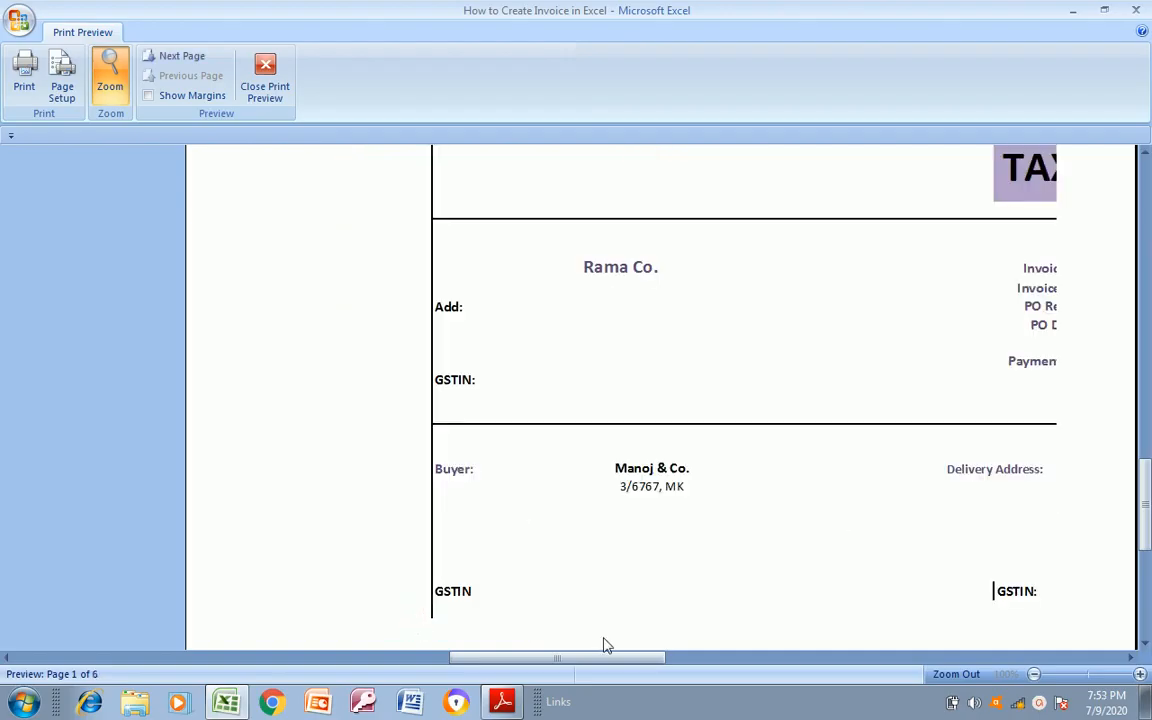
pyautogui.moveTo(573, 661); pyautogui.dragTo(1049, 638)
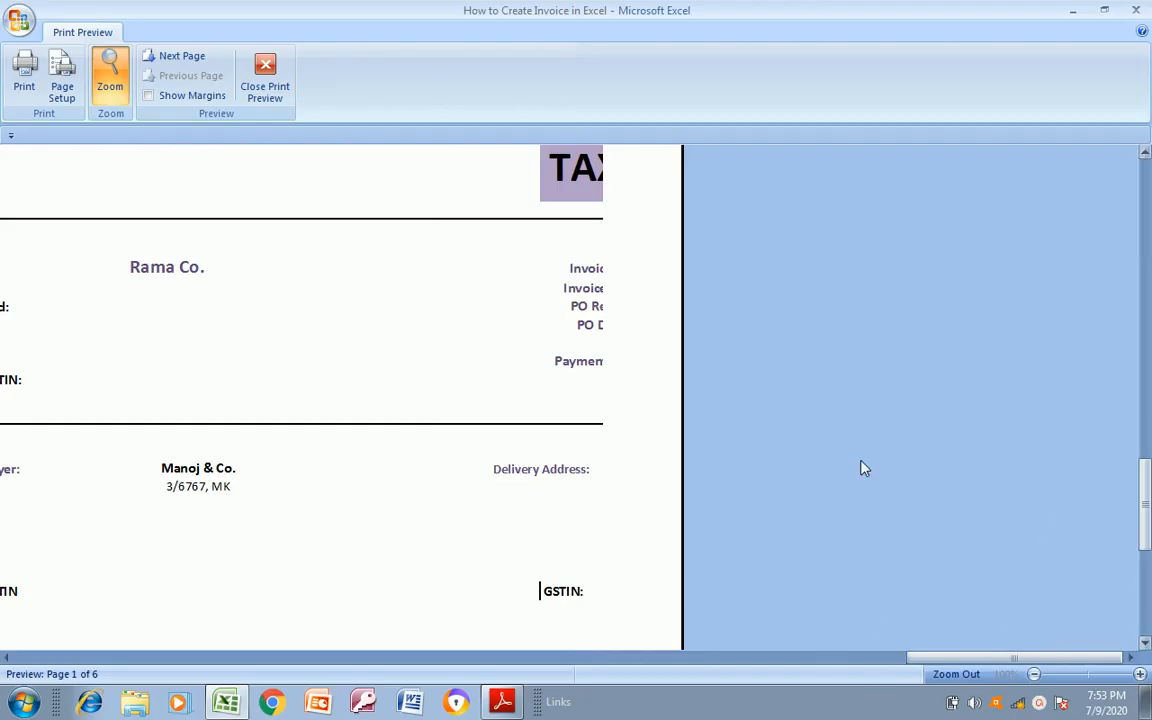
# Switch the print scaling back to fitting 1 page wide by 1 page tall
pyautogui.click(63, 88)
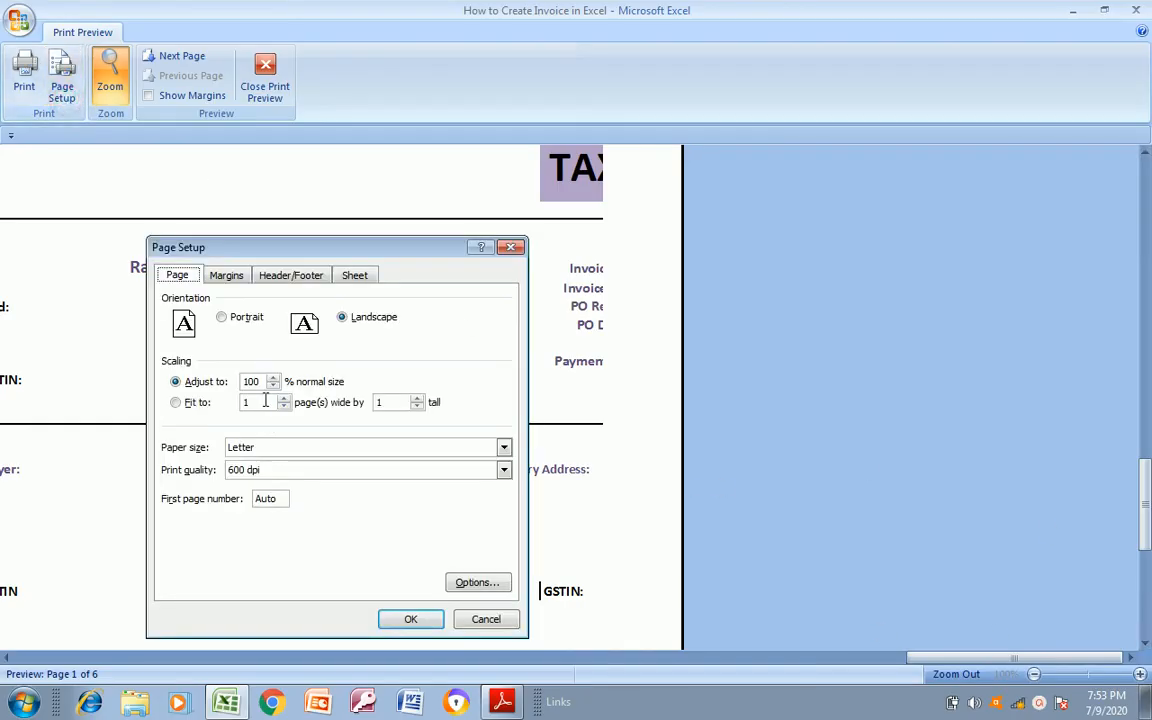
pyautogui.click(258, 403)
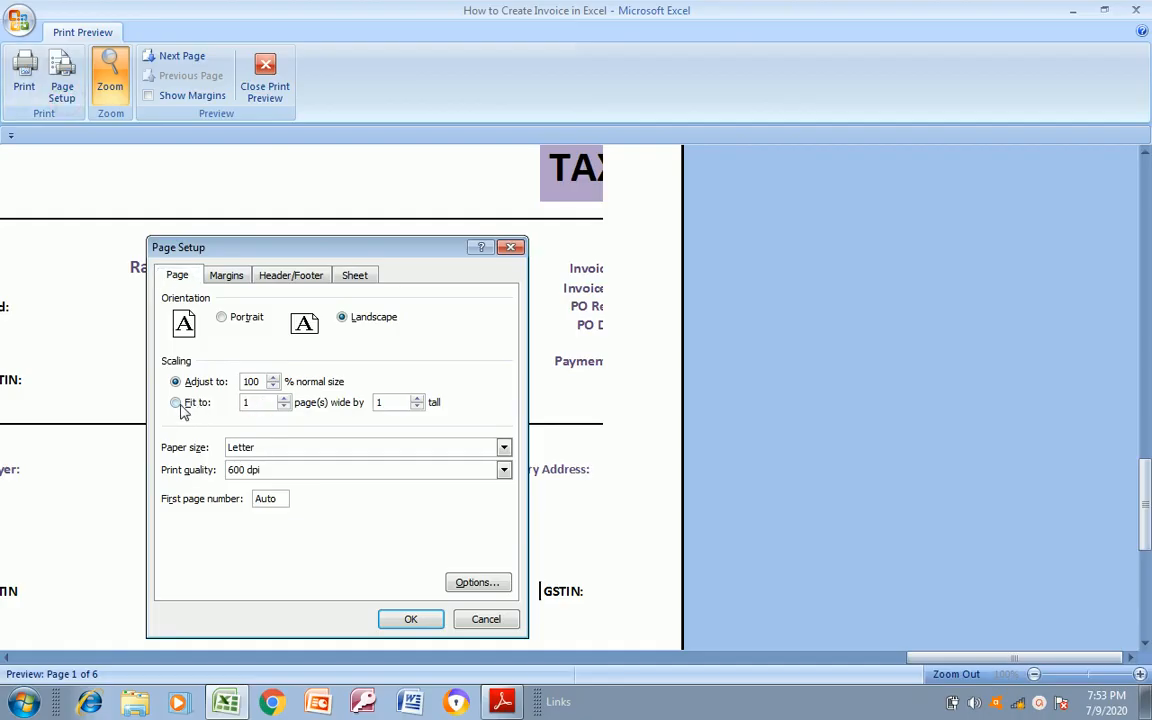
pyautogui.doubleClick(247, 402)
pyautogui.click(410, 618)
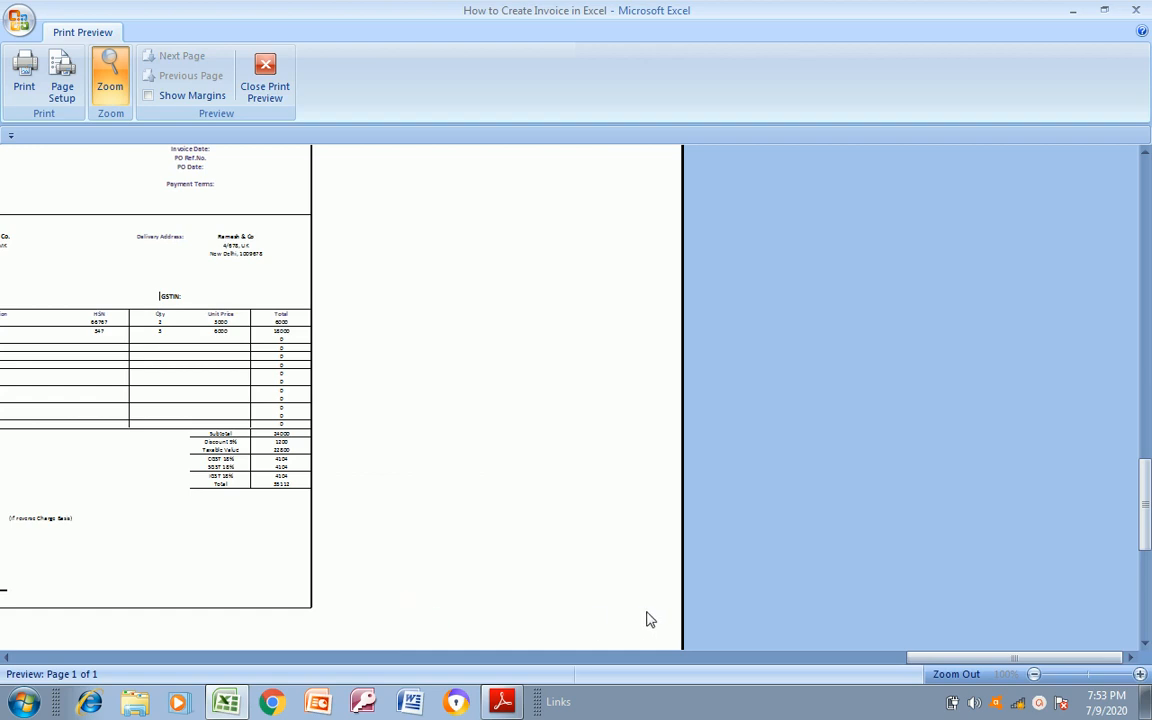
# Review the landscape page from the title banner to the signature line and close the print preview
pyautogui.moveTo(941, 658); pyautogui.dragTo(686, 700)
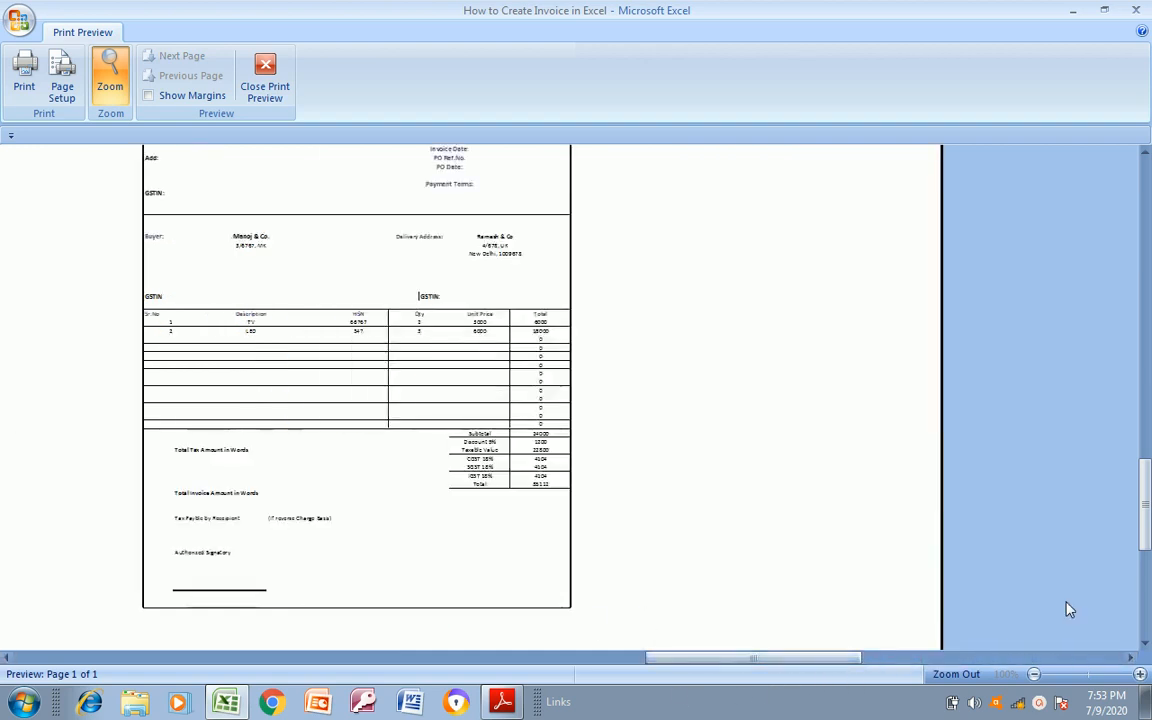
pyautogui.moveTo(1140, 528); pyautogui.dragTo(1142, 273)
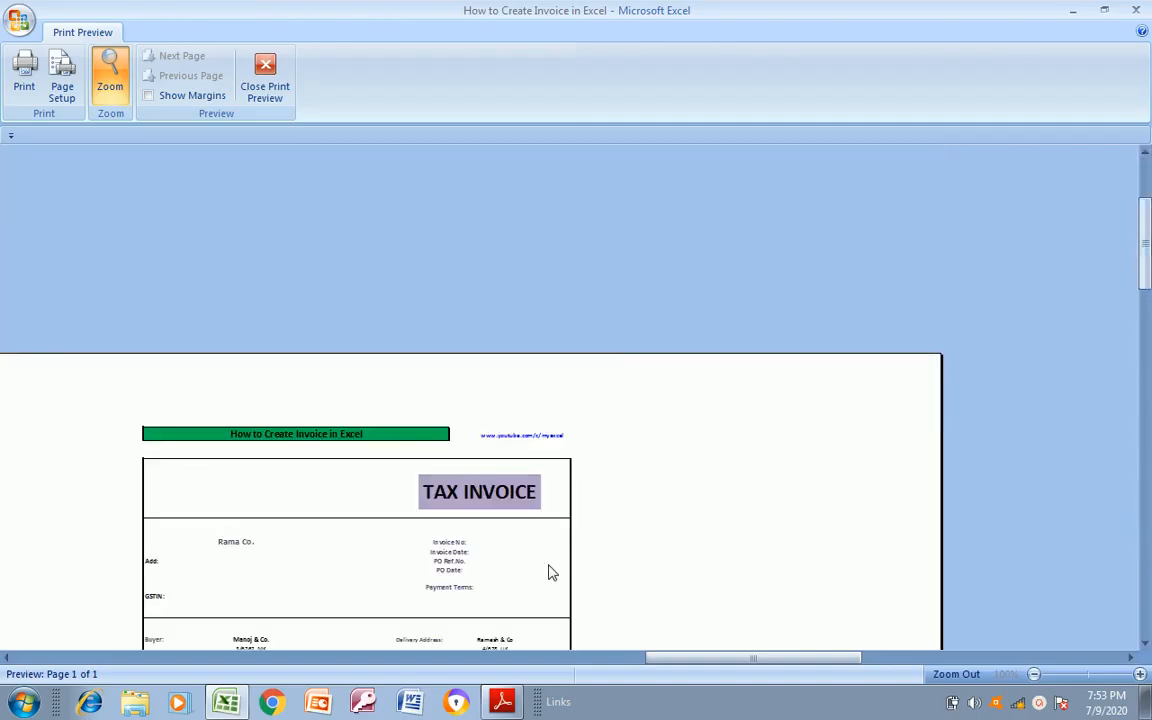
pyautogui.moveTo(1142, 245); pyautogui.dragTo(1145, 480)
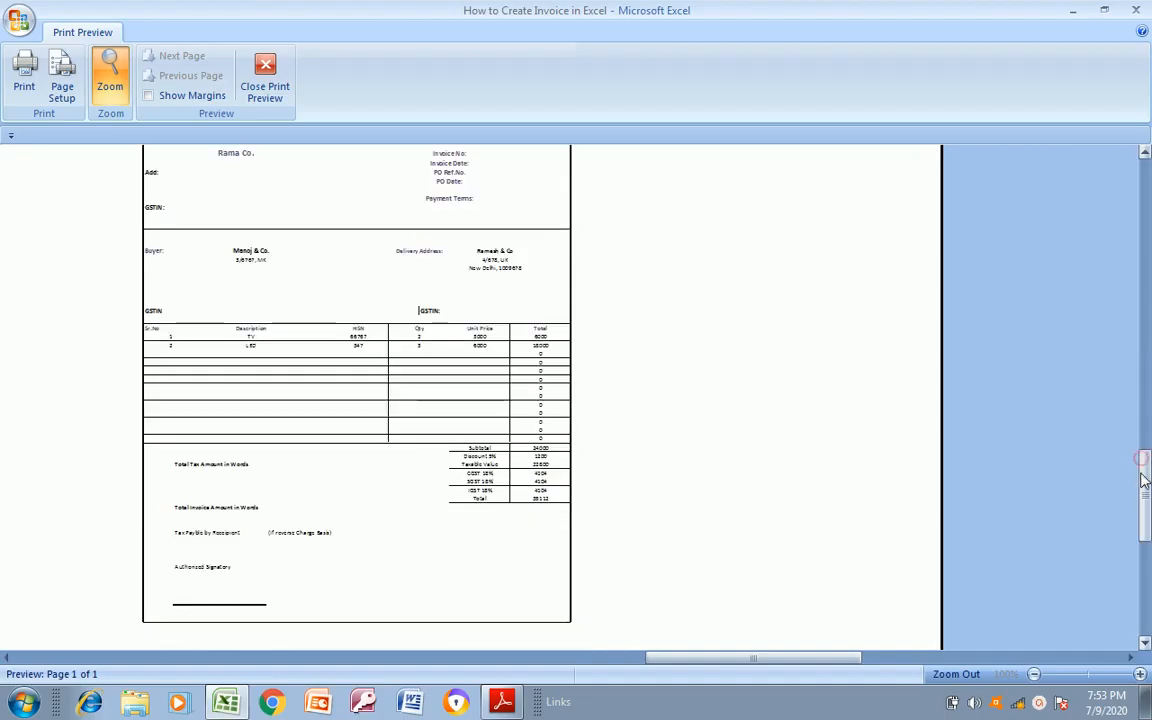
pyautogui.click(262, 92)
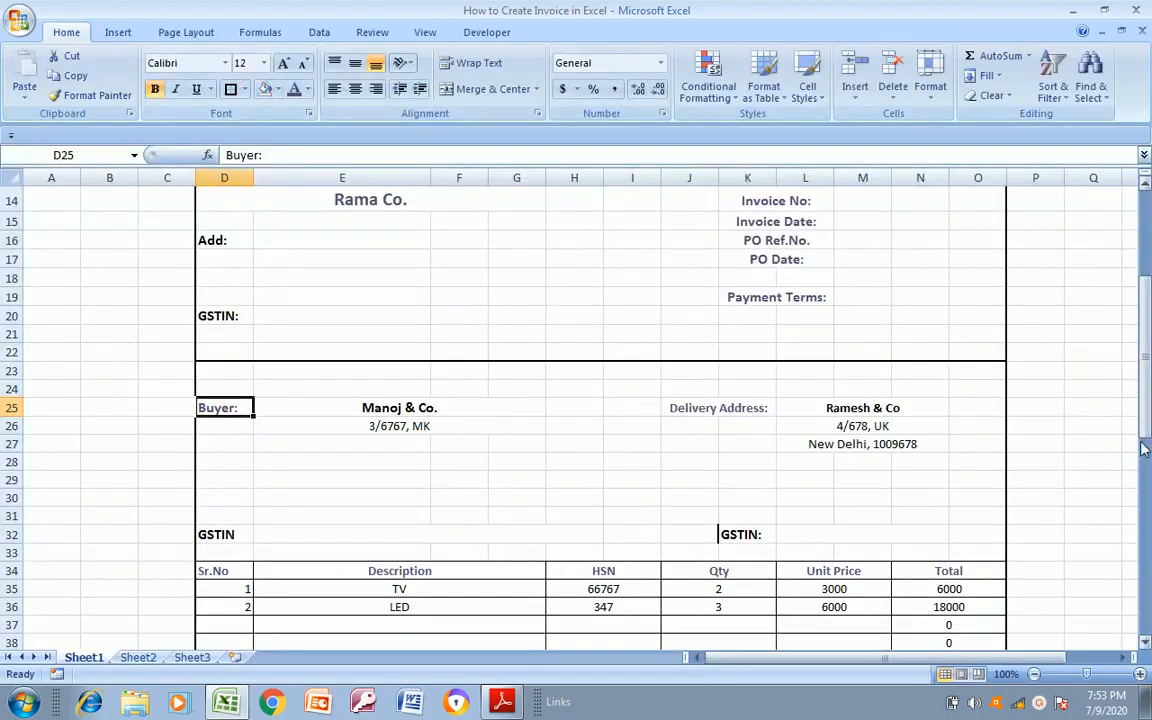
# Compare the invoice's header section with Invoice Format.pdf in Adobe Reader and return to the Excel sheet
pyautogui.moveTo(1145, 450); pyautogui.dragTo(1147, 325)
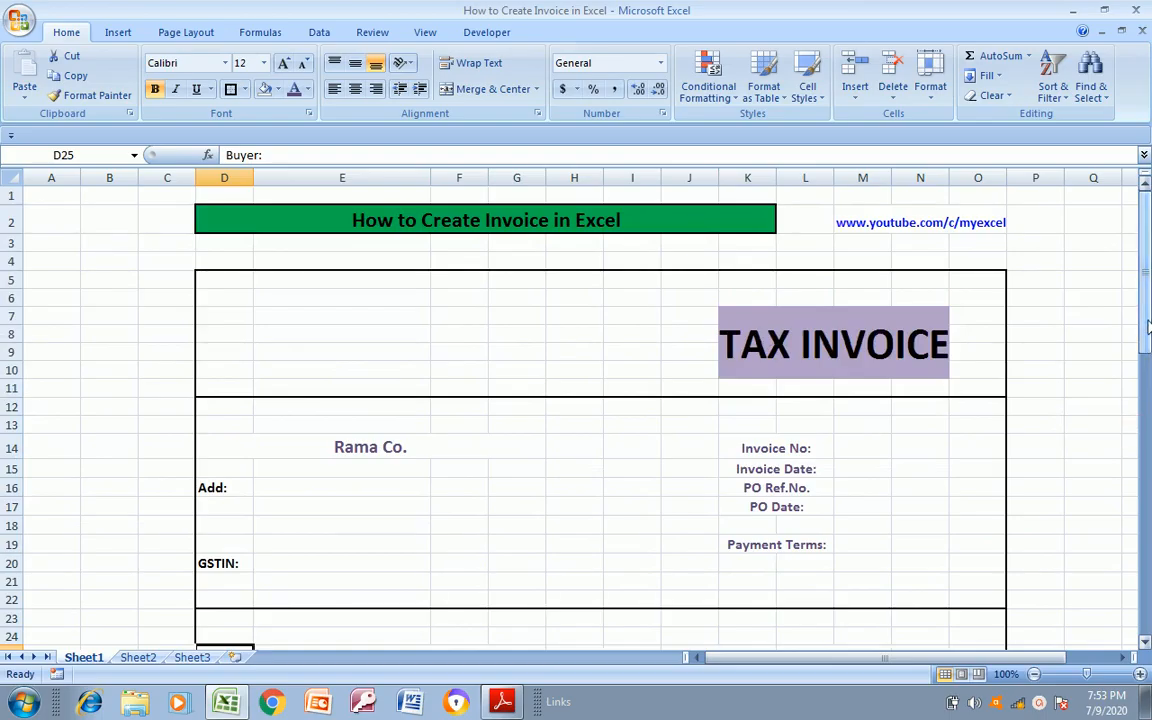
pyautogui.hotkey('alt', 'Tab')
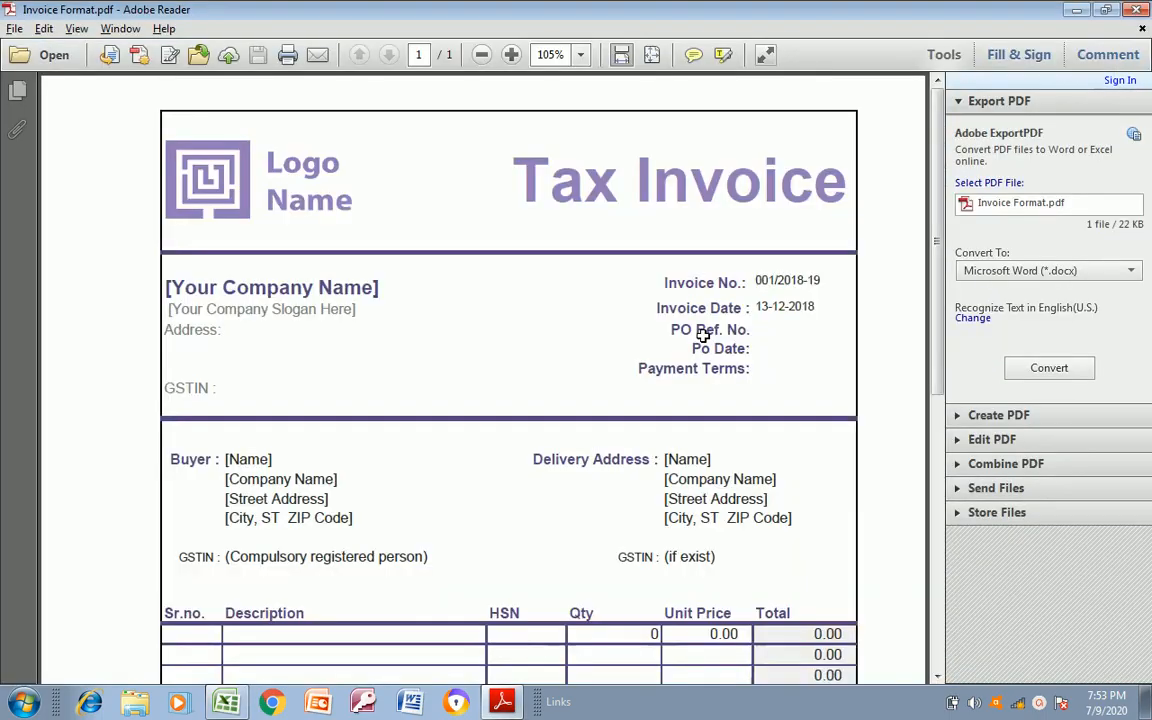
pyautogui.hotkey('alt', 'Tab')
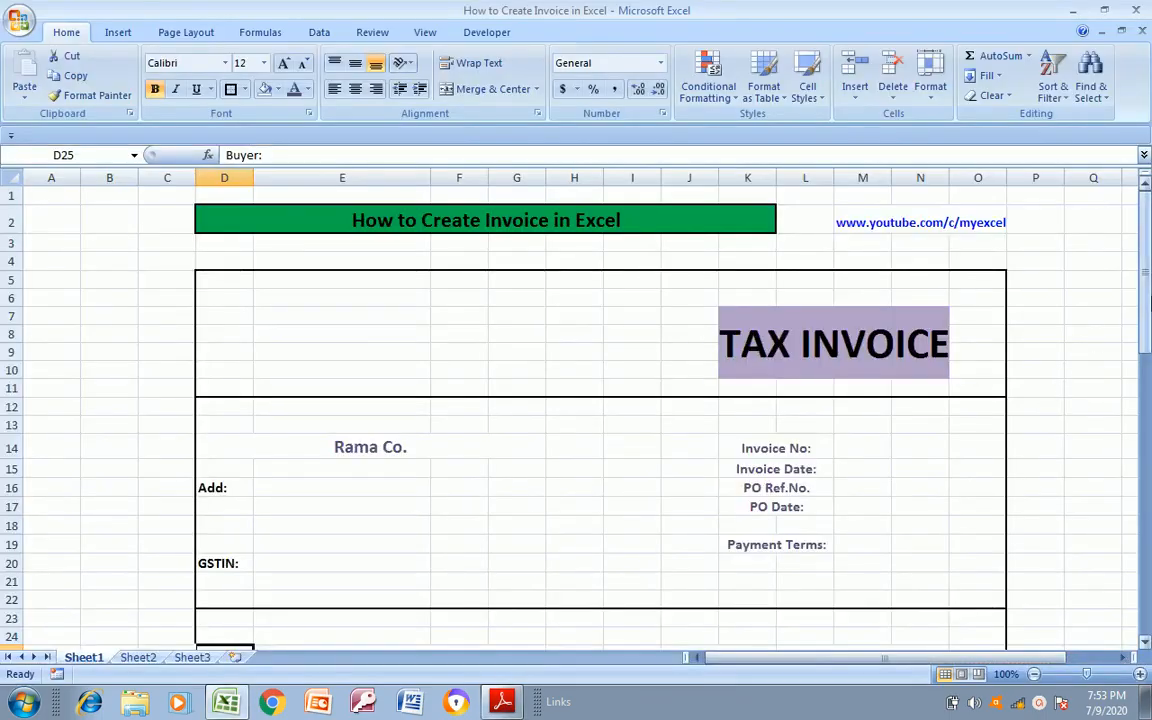
# Remove the stray border from the delivery address's GSTIN label in cell K32
pyautogui.moveTo(1147, 320); pyautogui.dragTo(1090, 431)
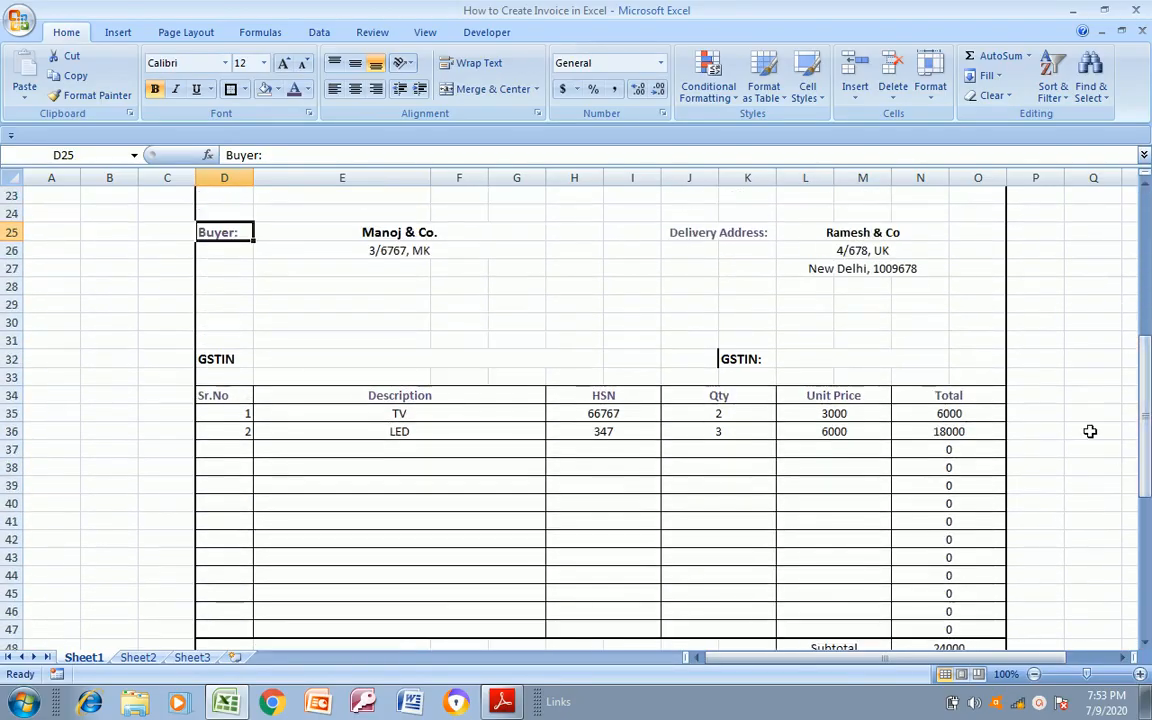
pyautogui.click(745, 359)
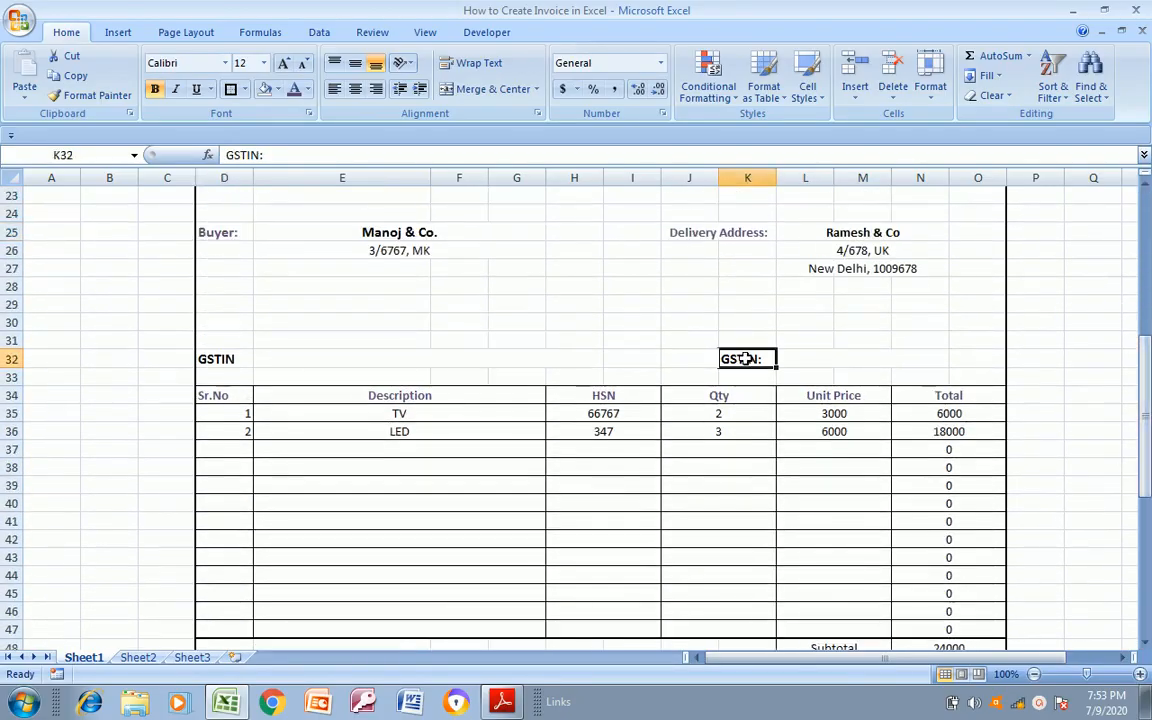
pyautogui.click(245, 90)
pyautogui.click(274, 212)
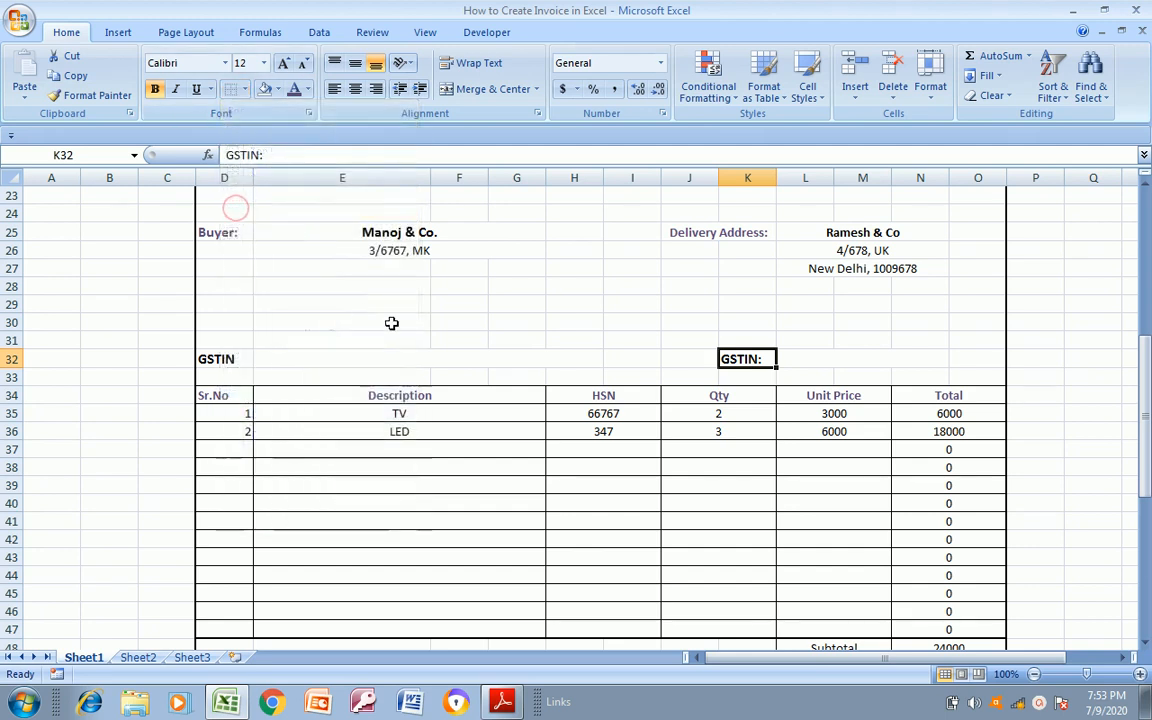
# Review the invoice's header section, from the TAX INVOICE title and seller details to the invoice number, dates and payment terms
pyautogui.click(400, 324)
pyautogui.click(648, 430)
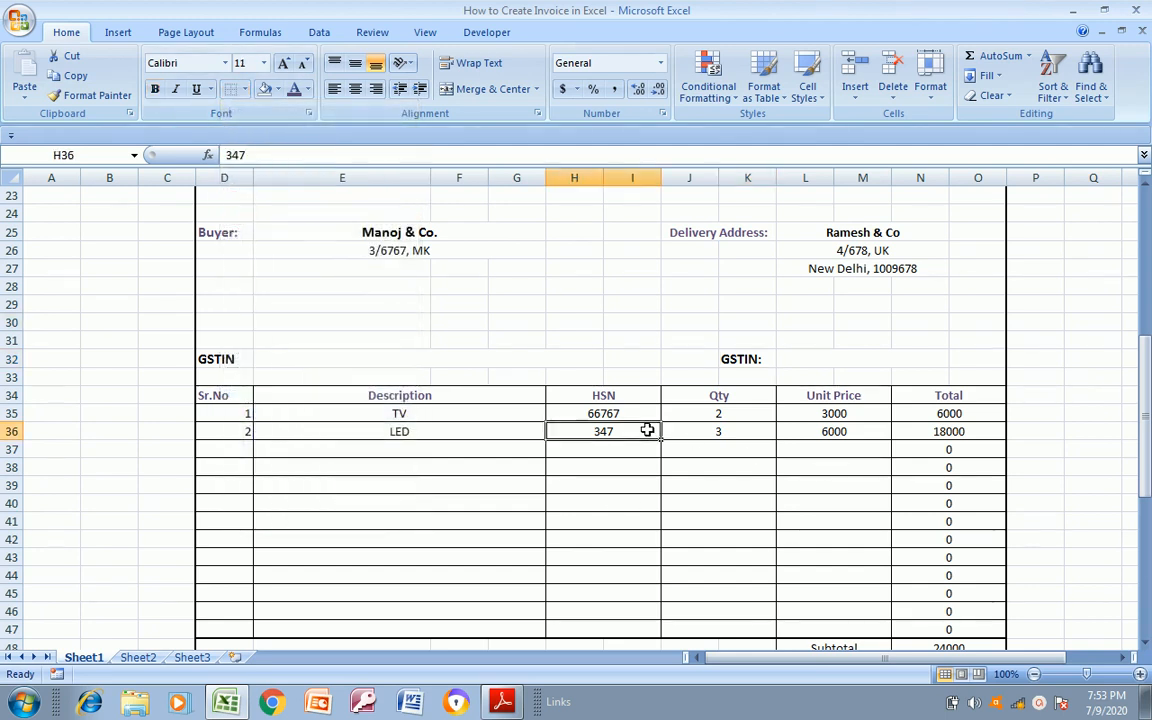
pyautogui.moveTo(1148, 380); pyautogui.dragTo(1148, 345)
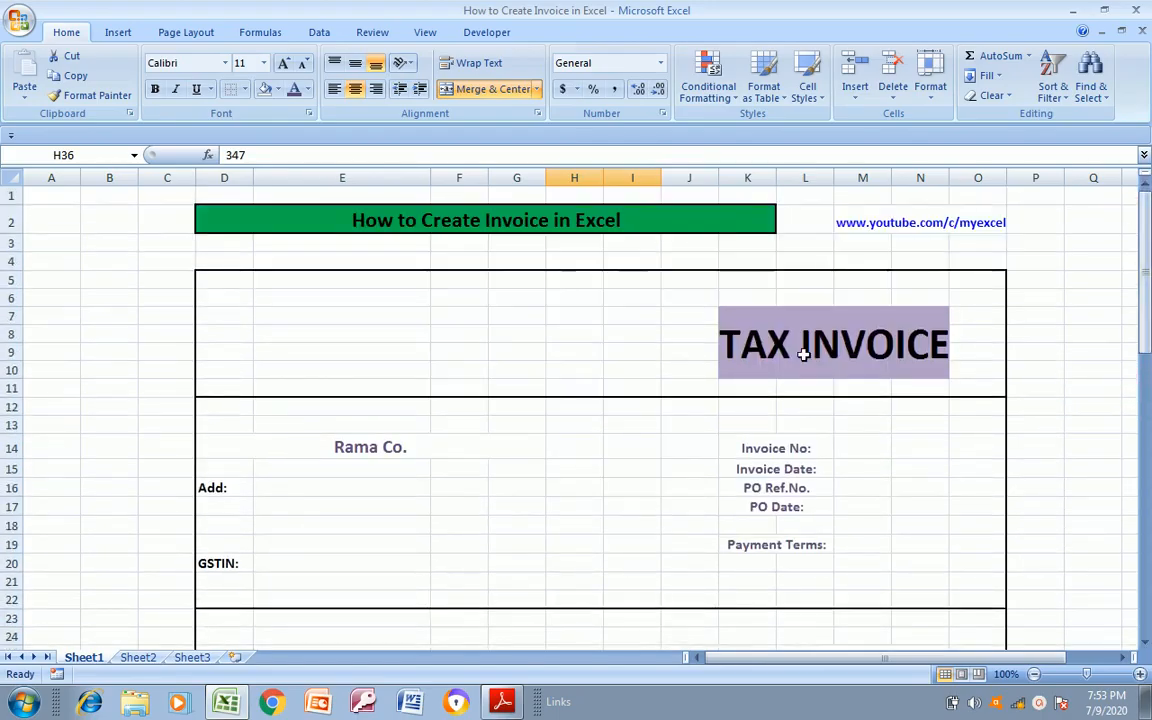
pyautogui.click(340, 317)
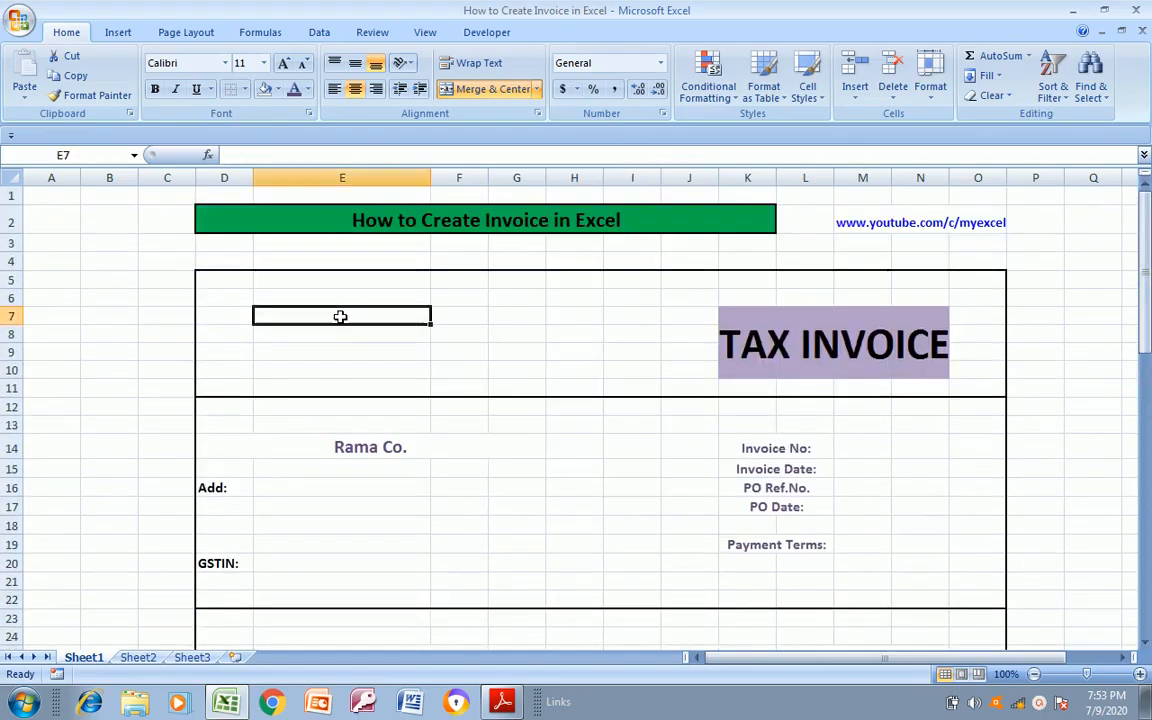
pyautogui.click(787, 350)
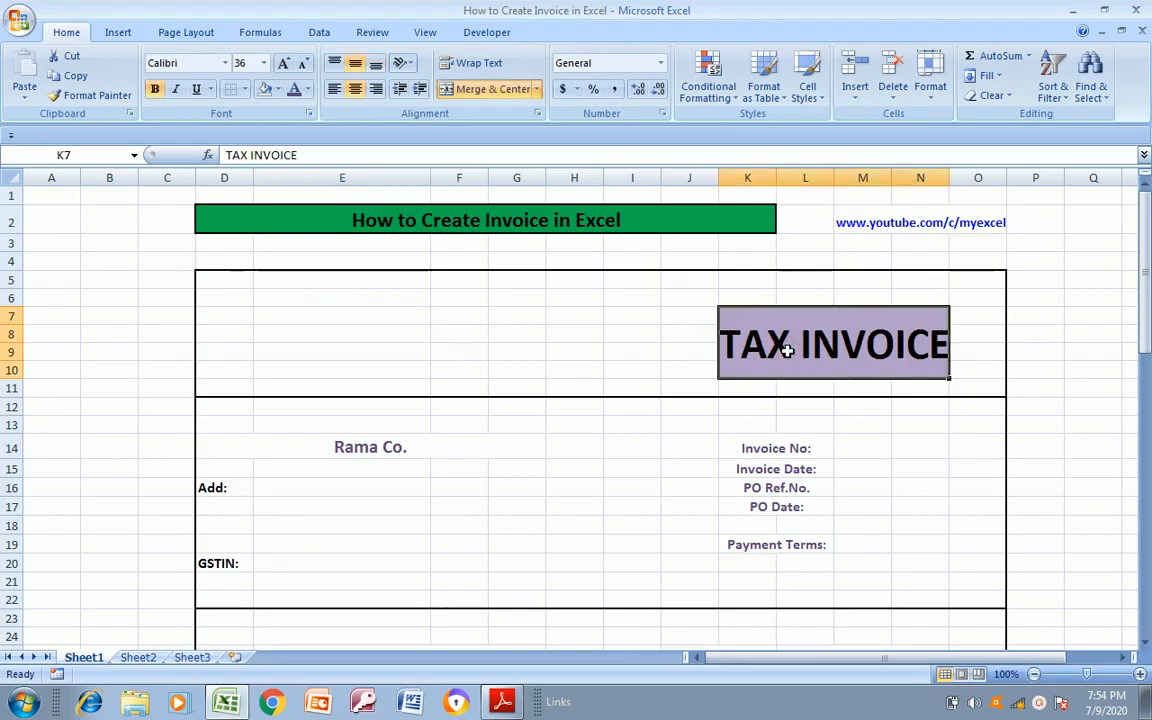
pyautogui.click(383, 448)
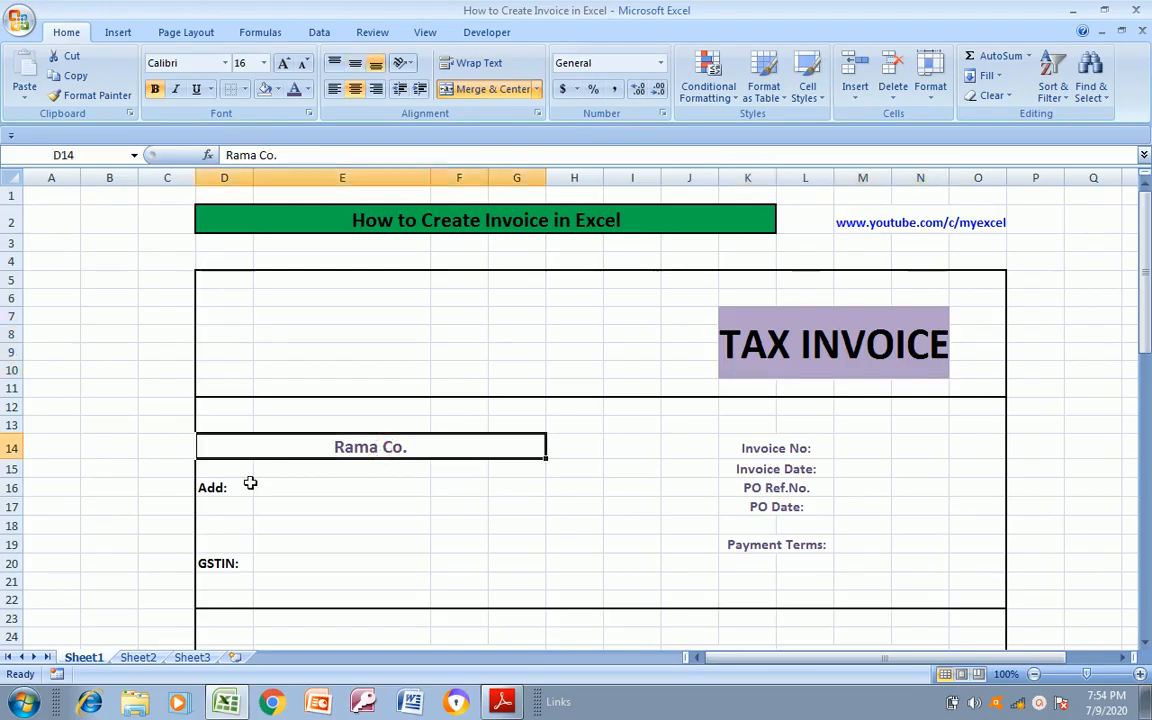
pyautogui.click(285, 486)
pyautogui.click(263, 577)
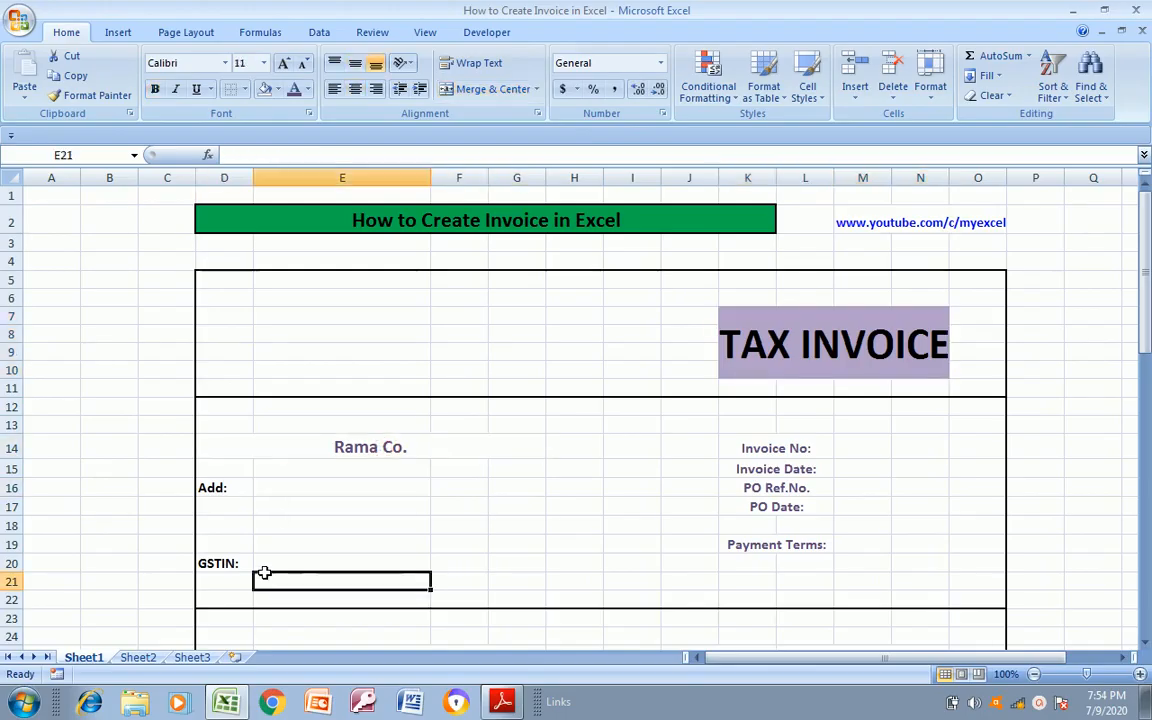
pyautogui.click(774, 450)
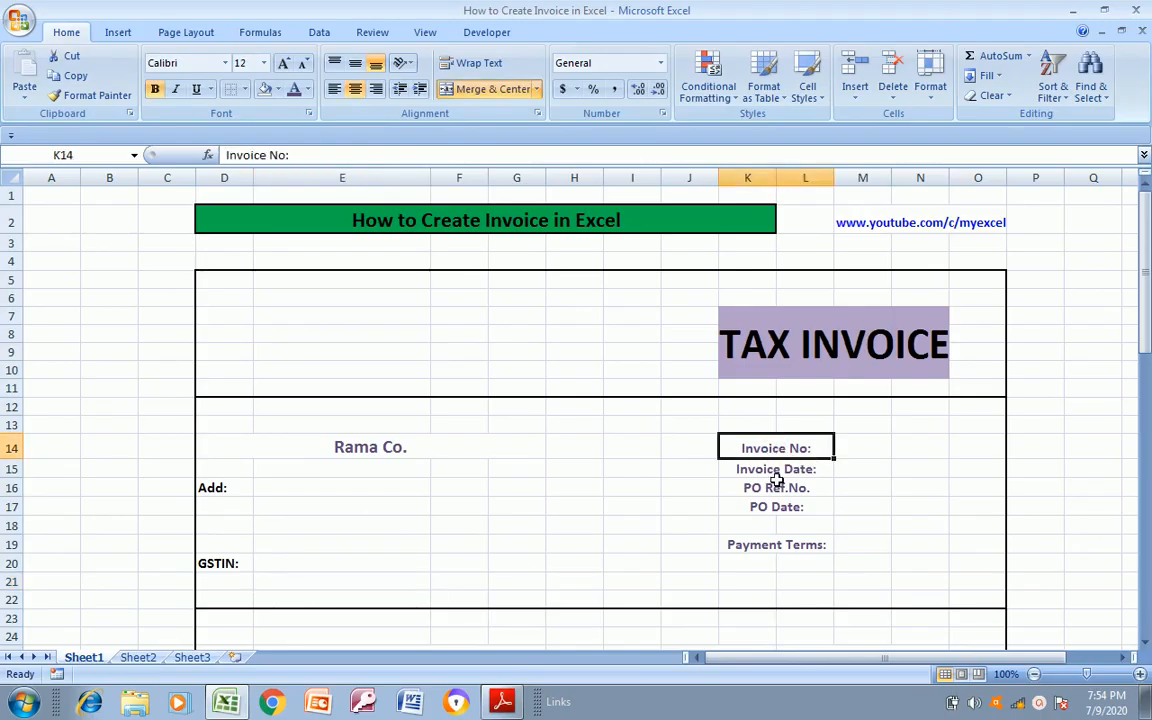
pyautogui.press('Down')
pyautogui.press('Down')
pyautogui.press('Down')
pyautogui.press('Down')
pyautogui.press('Down')
pyautogui.press('Down')
pyautogui.press('Down')
pyautogui.press('Down')
pyautogui.press('Down')
pyautogui.press('Down')
pyautogui.press('Down')
pyautogui.press('Down')
pyautogui.press('Down')
pyautogui.press('Down')
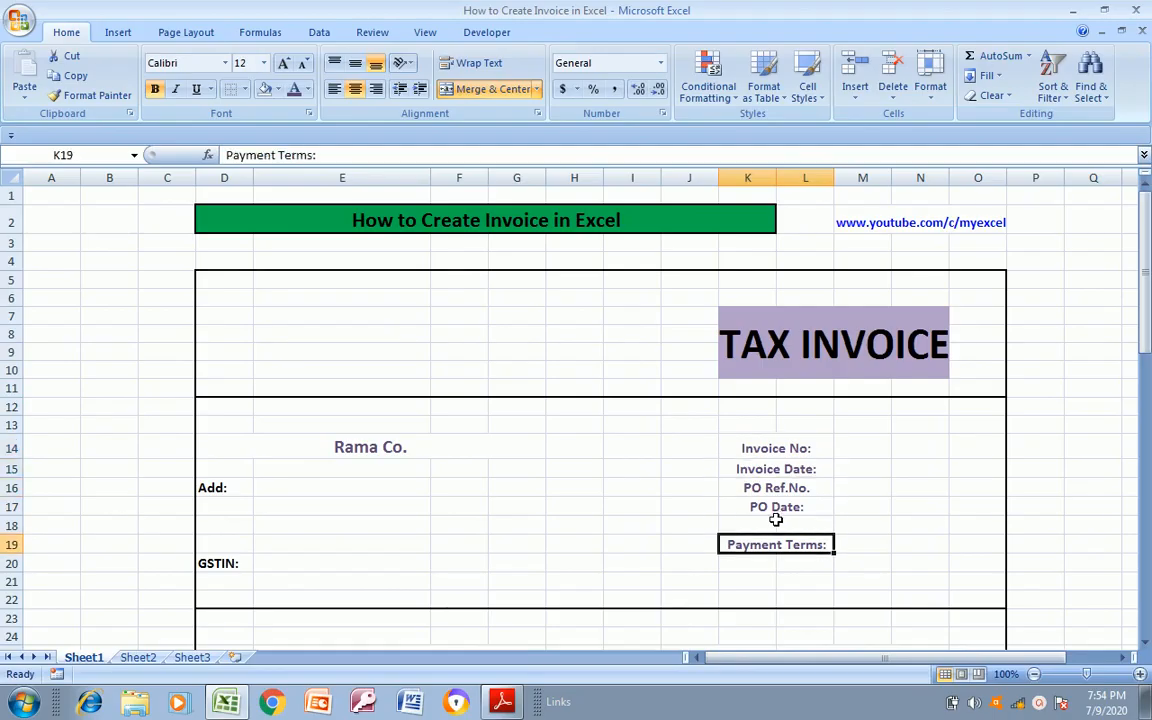
# Examine the Buyer and Delivery Address blocks, including both GSTIN lines
pyautogui.press('Down')
pyautogui.press('Down')
pyautogui.press('Down')
pyautogui.press('Down')
pyautogui.press('Down')
pyautogui.press('Down')
pyautogui.press('Down')
pyautogui.press('Down')
pyautogui.press('Down')
pyautogui.press('Down')
pyautogui.press('Down')
pyautogui.press('Down')
pyautogui.press('Up')
pyautogui.press('Up')
pyautogui.press('Up')
pyautogui.press('Up')
pyautogui.press('Up')
pyautogui.press('Up')
pyautogui.press('Up')
pyautogui.press('Up')
pyautogui.press('Up')
pyautogui.press('Up')
pyautogui.press('Up')
pyautogui.press('Up')
pyautogui.press('Up')
pyautogui.press('Up')
pyautogui.press('Up')
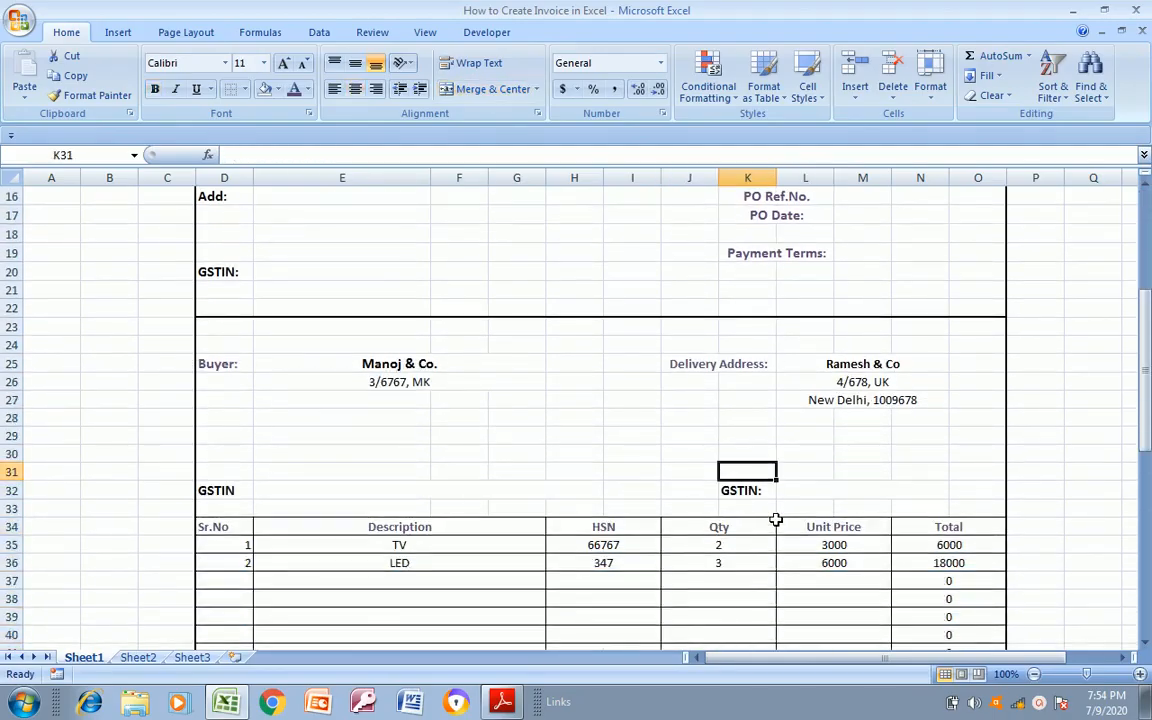
pyautogui.press('Left')
pyautogui.press('Left')
pyautogui.press('Left')
pyautogui.press('Down')
pyautogui.press('Down')
pyautogui.press('Down')
pyautogui.press('Down')
pyautogui.press('Down')
pyautogui.press('Down')
pyautogui.press('Down')
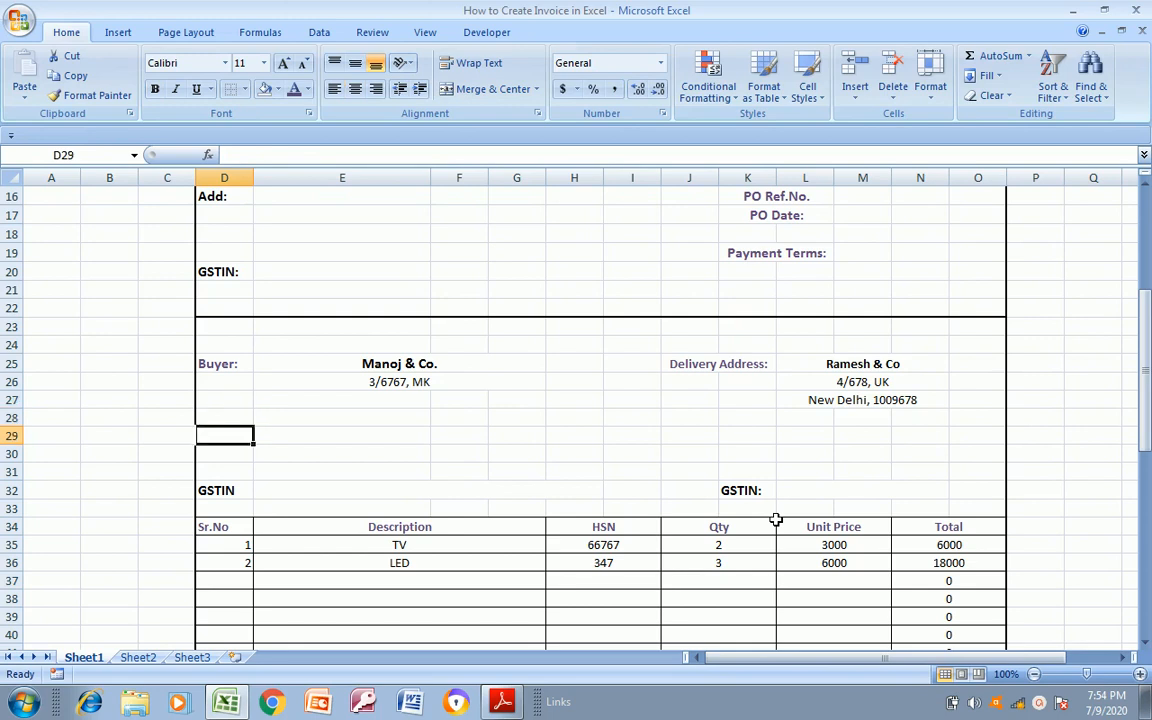
pyautogui.press('Right')
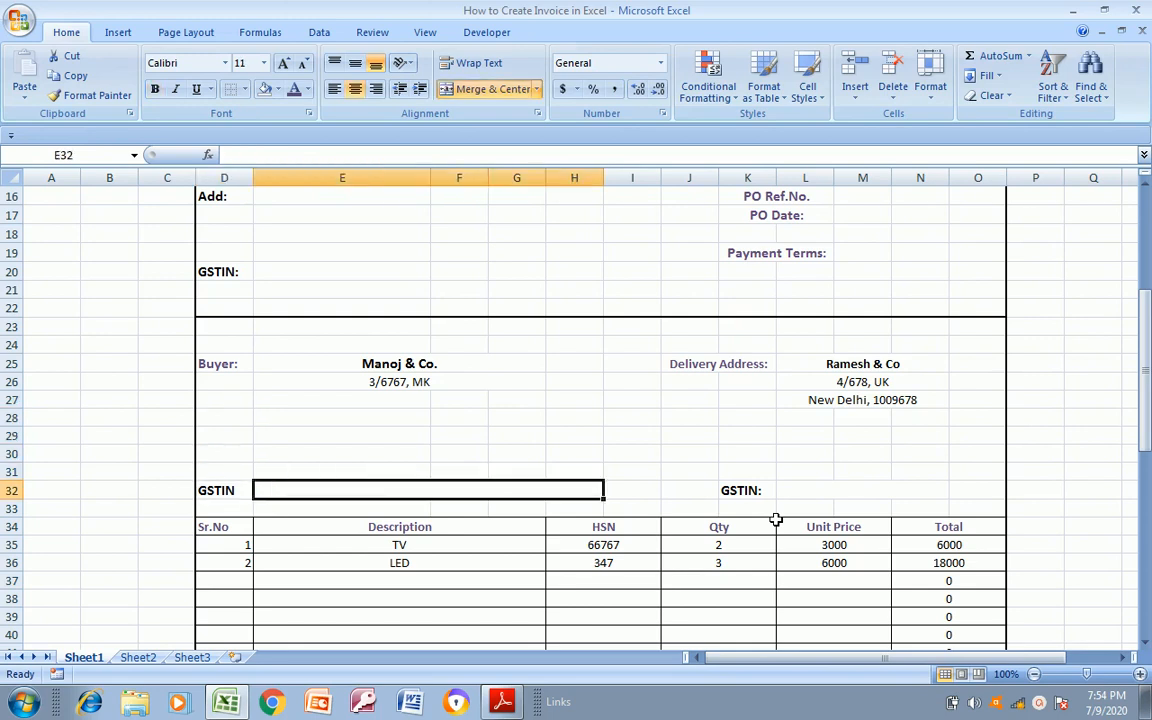
pyautogui.press('Up')
pyautogui.press('Up')
pyautogui.press('Up')
pyautogui.press('Up')
pyautogui.press('Up')
pyautogui.press('Up')
pyautogui.press('Up')
pyautogui.press('Right')
pyautogui.press('Right')
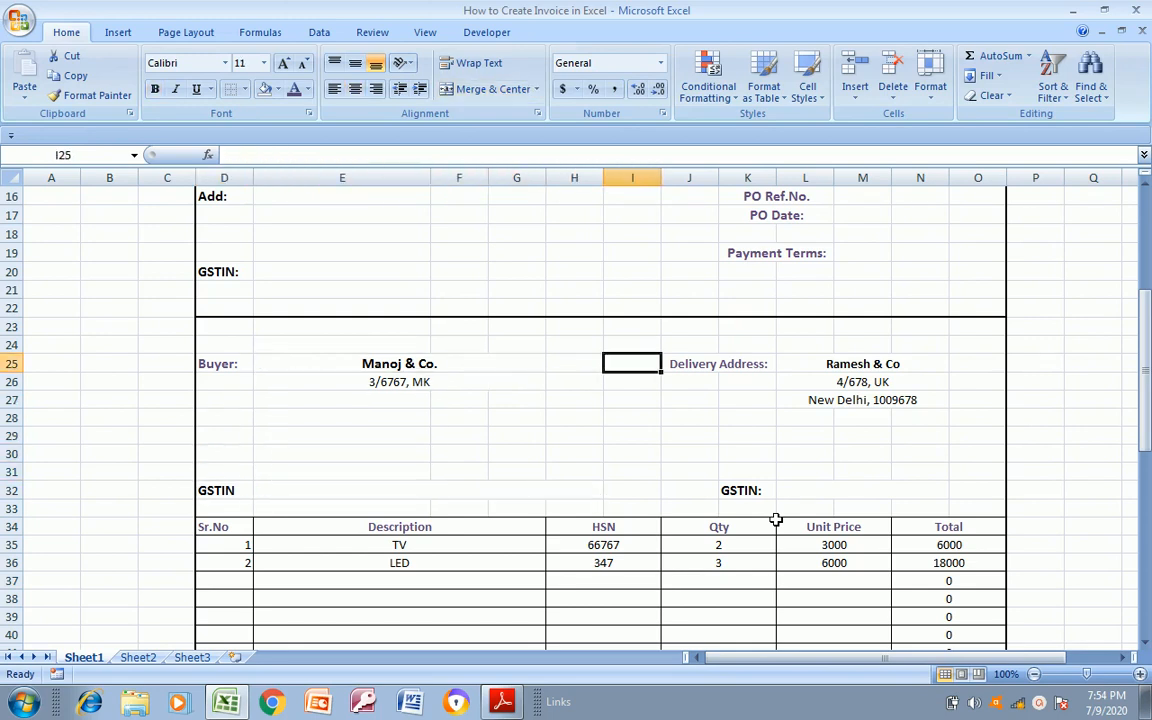
pyautogui.press('Right')
pyautogui.press('Right')
pyautogui.press('Down')
pyautogui.press('Down')
pyautogui.press('Down')
pyautogui.press('Down')
pyautogui.press('Down')
pyautogui.press('Down')
pyautogui.press('Down')
pyautogui.press('Down')
pyautogui.press('Down')
pyautogui.press('Down')
pyautogui.press('Down')
pyautogui.press('Down')
pyautogui.press('Down')
pyautogui.press('Down')
pyautogui.press('Down')
pyautogui.press('Down')
pyautogui.press('Down')
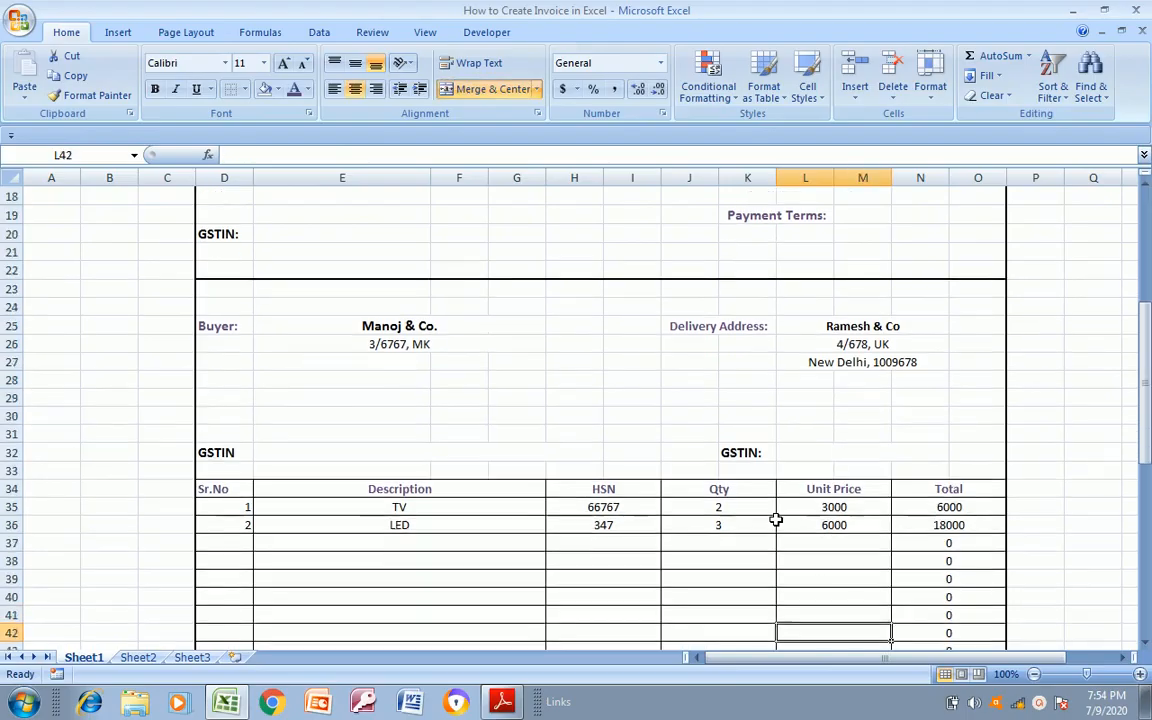
# Check the line-item table's column headings, the TV and LED rows, and the formulas in the Total column
pyautogui.press('Down')
pyautogui.press('Down')
pyautogui.press('Down')
pyautogui.press('Down')
pyautogui.press('Down')
pyautogui.press('Down')
pyautogui.press('Down')
pyautogui.press('Down')
pyautogui.press('Down')
pyautogui.press('Down')
pyautogui.press('Down')
pyautogui.press('Up')
pyautogui.press('Up')
pyautogui.press('Up')
pyautogui.press('Up')
pyautogui.press('Up')
pyautogui.press('Up')
pyautogui.press('Up')
pyautogui.press('Up')
pyautogui.press('Up')
pyautogui.press('Up')
pyautogui.press('Up')
pyautogui.press('Up')
pyautogui.press('Up')
pyautogui.press('Up')
pyautogui.press('Up')
pyautogui.press('Up')
pyautogui.press('Up')
pyautogui.press('Up')
pyautogui.press('Left')
pyautogui.press('Left')
pyautogui.press('Left')
pyautogui.press('Up')
pyautogui.press('Right')
pyautogui.press('Right')
pyautogui.press('Left')
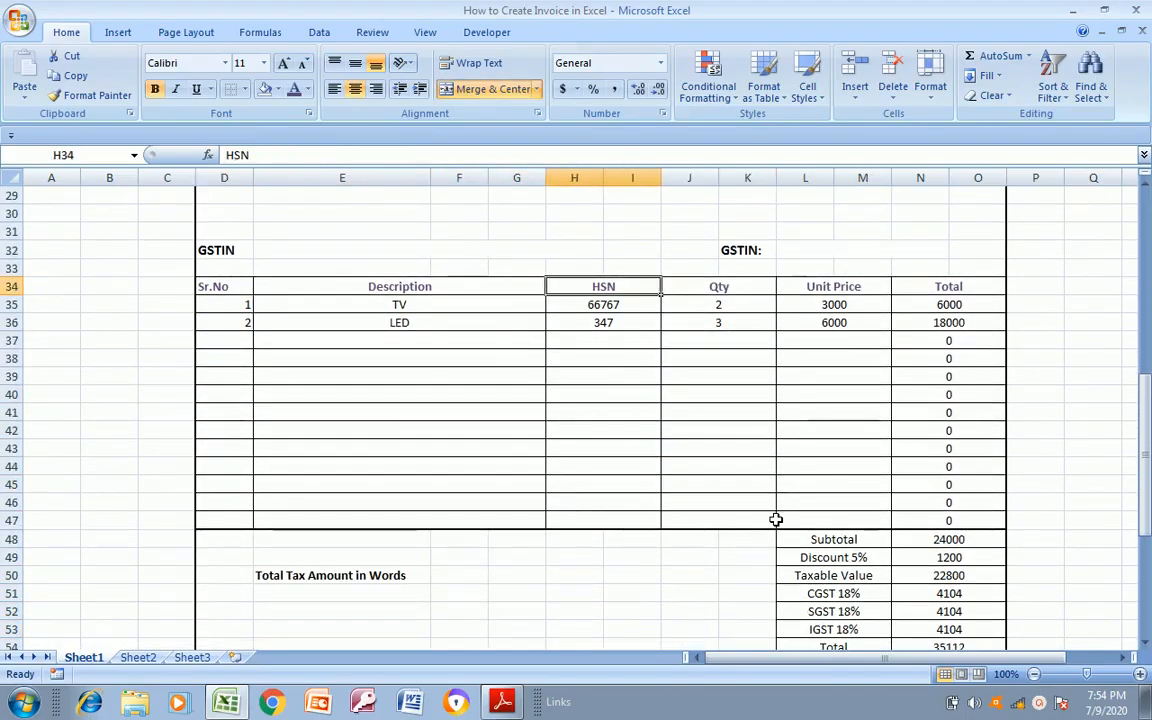
pyautogui.press('Right')
pyautogui.press('Right')
pyautogui.press('Right')
pyautogui.press('Down')
pyautogui.press('Left')
pyautogui.press('Left')
pyautogui.press('Left')
pyautogui.press('Left')
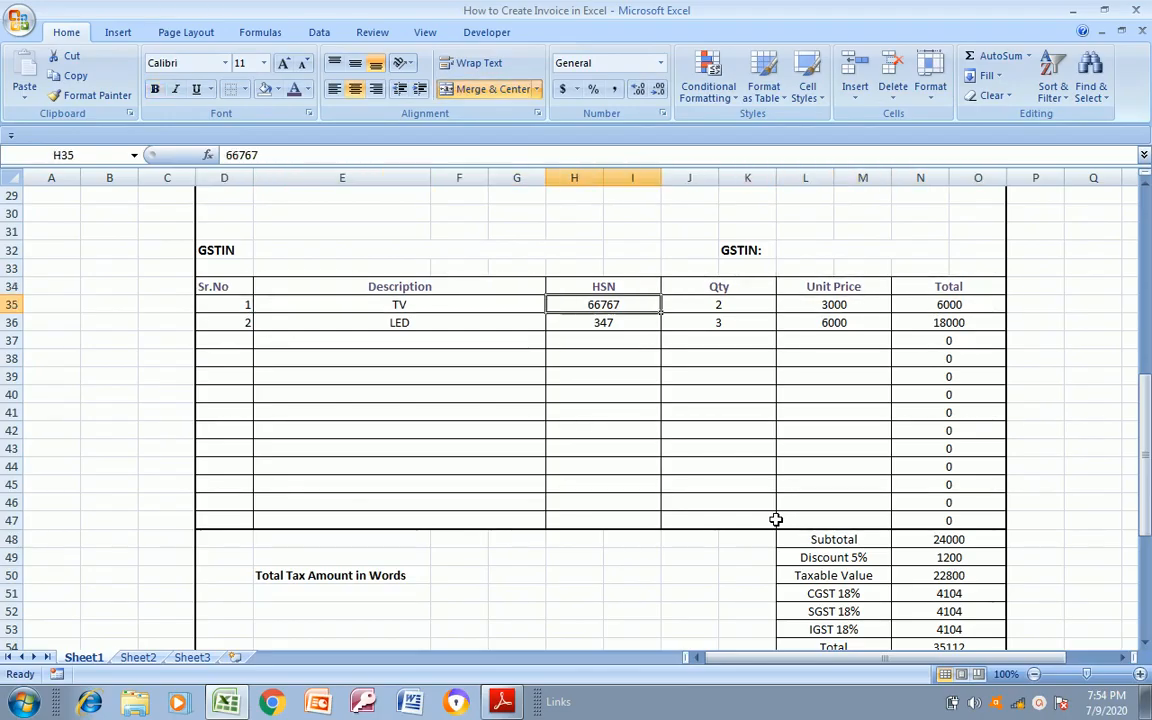
pyautogui.press('Right')
pyautogui.press('Right')
pyautogui.press('Right')
pyautogui.press('Right')
pyautogui.press('Down')
pyautogui.press('Down')
pyautogui.press('Up')
pyautogui.press('Up')
pyautogui.press('Down')
pyautogui.press('Down')
pyautogui.press('Down')
pyautogui.press('Down')
pyautogui.press('Down')
pyautogui.press('Down')
pyautogui.press('Down')
pyautogui.press('Down')
pyautogui.press('Down')
pyautogui.press('Down')
pyautogui.press('Down')
pyautogui.press('Down')
pyautogui.press('Down')
pyautogui.press('Down')
pyautogui.press('Down')
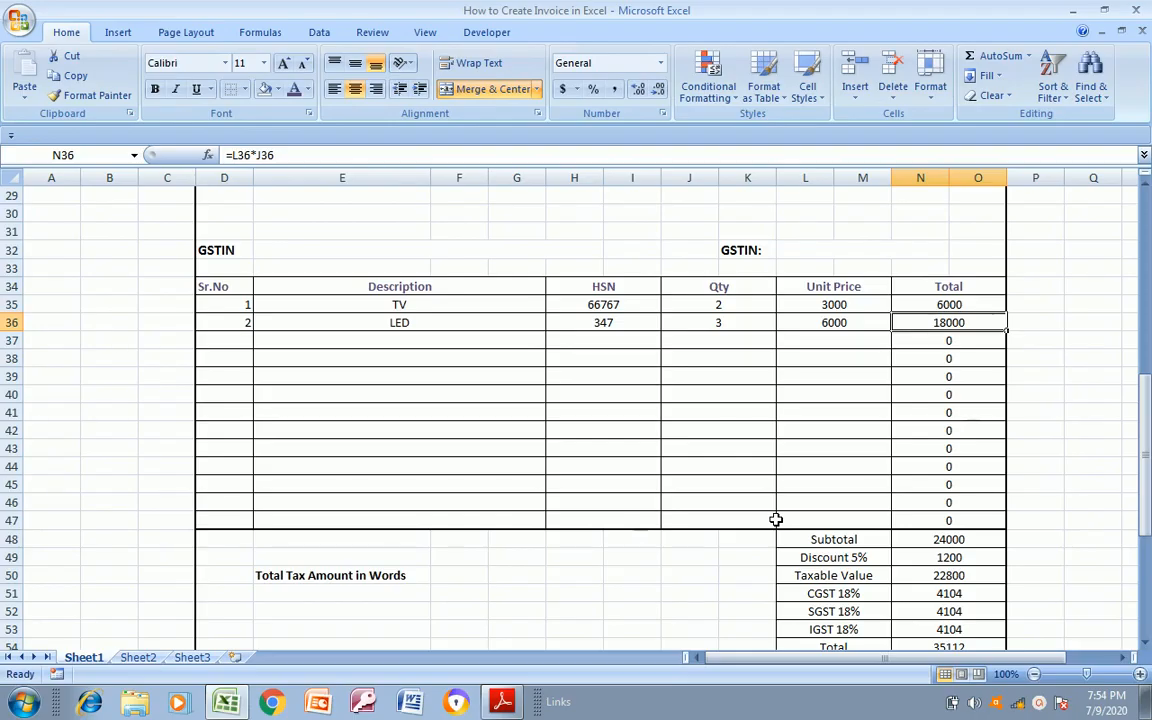
# Make the Subtotal label and its amount in row 48 bold
pyautogui.press('Up')
pyautogui.press('Up')
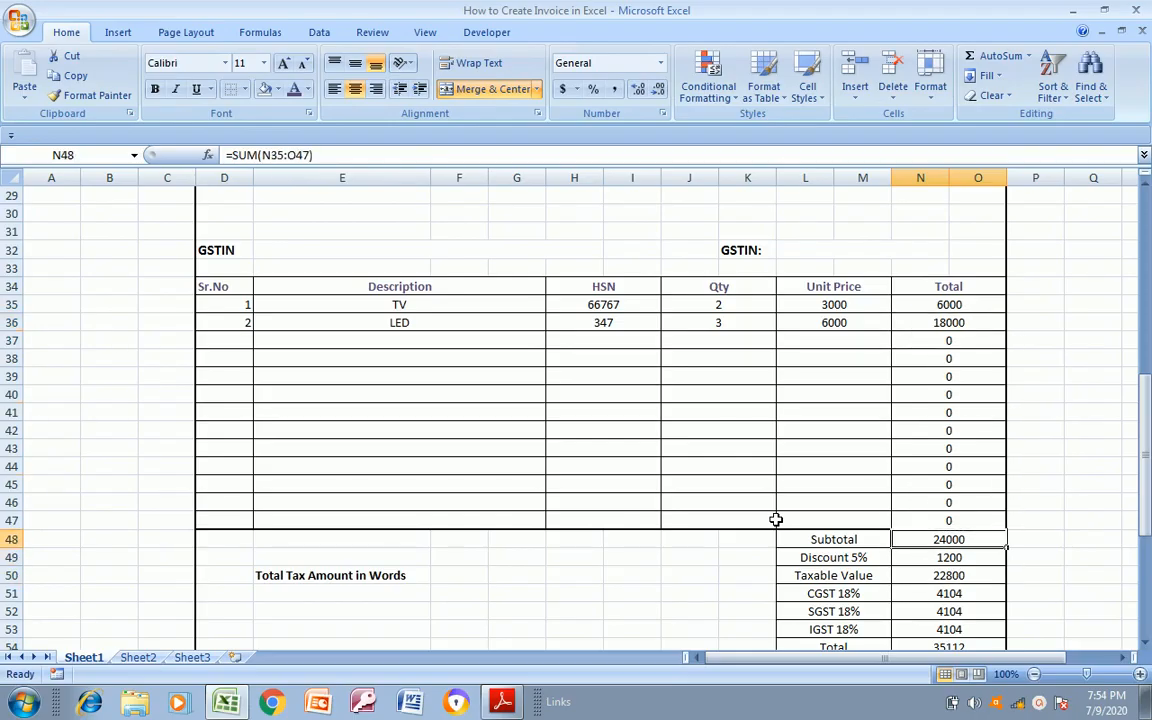
pyautogui.press('Left')
pyautogui.hotkey('shift', 'Right')
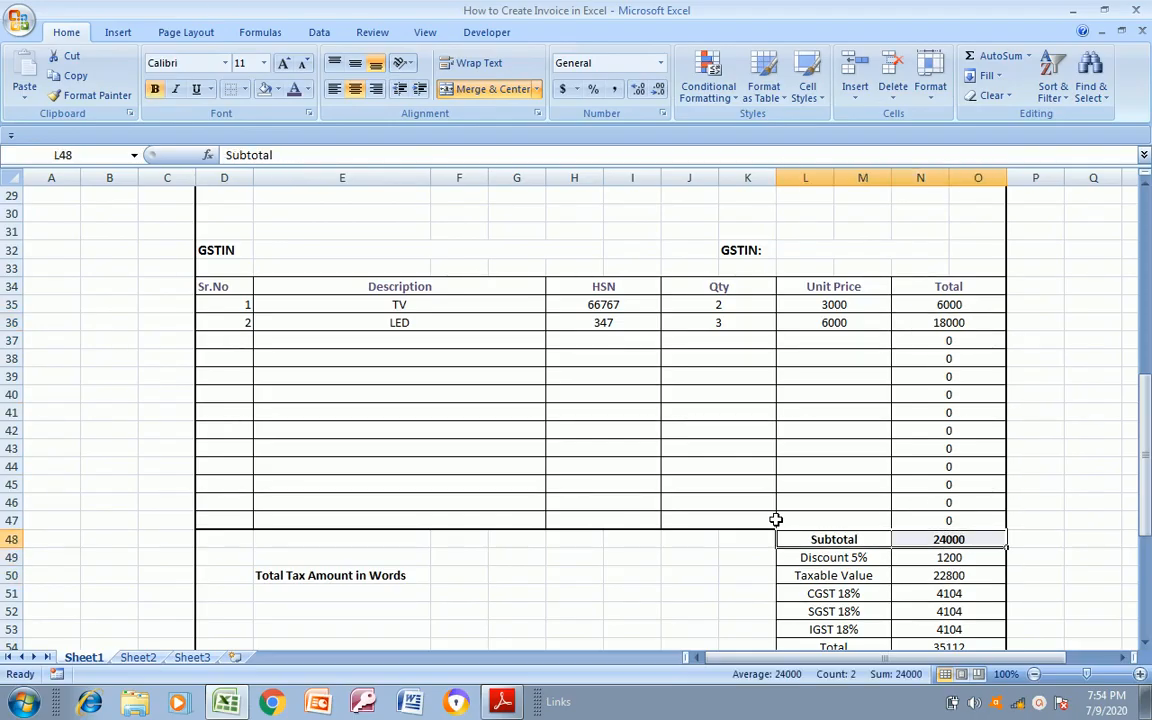
# Check the formulas for the discount, taxable value, CGST, SGST, IGST and Total in the summary block
pyautogui.press('Down')
pyautogui.press('Down')
pyautogui.press('Down')
pyautogui.press('Down')
pyautogui.press('Down')
pyautogui.press('Down')
pyautogui.press('Down')
pyautogui.press('Down')
pyautogui.press('Down')
pyautogui.press('Right')
pyautogui.press('Down')
pyautogui.press('Down')
pyautogui.press('Down')
pyautogui.press('Down')
pyautogui.press('Down')
pyautogui.press('Up')
pyautogui.press('Up')
pyautogui.press('Up')
pyautogui.press('Up')
pyautogui.press('Up')
pyautogui.press('Up')
pyautogui.press('Up')
pyautogui.press('Up')
pyautogui.press('Up')
pyautogui.press('Up')
pyautogui.press('Up')
pyautogui.press('Up')
pyautogui.press('Up')
pyautogui.press('Up')
pyautogui.press('Down')
pyautogui.press('Right')
pyautogui.press('Left')
pyautogui.press('Right')
pyautogui.press('Down')
pyautogui.press('Left')
pyautogui.press('Right')
pyautogui.press('Down')
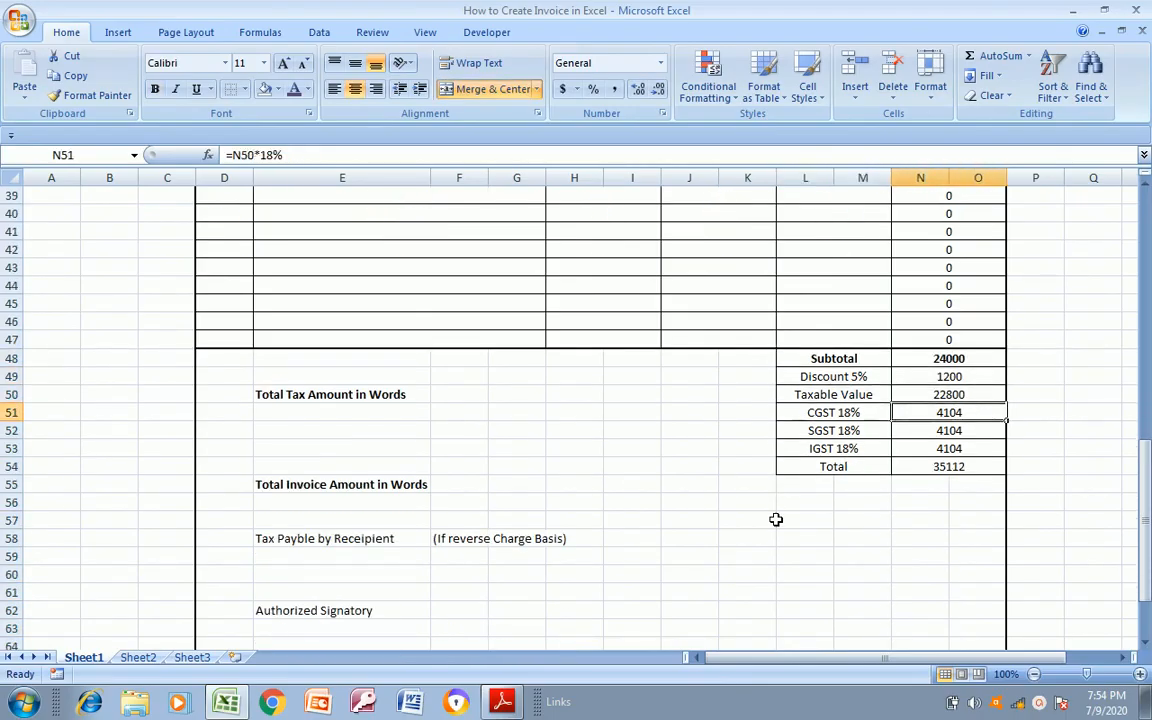
pyautogui.press('Left')
pyautogui.press('Down')
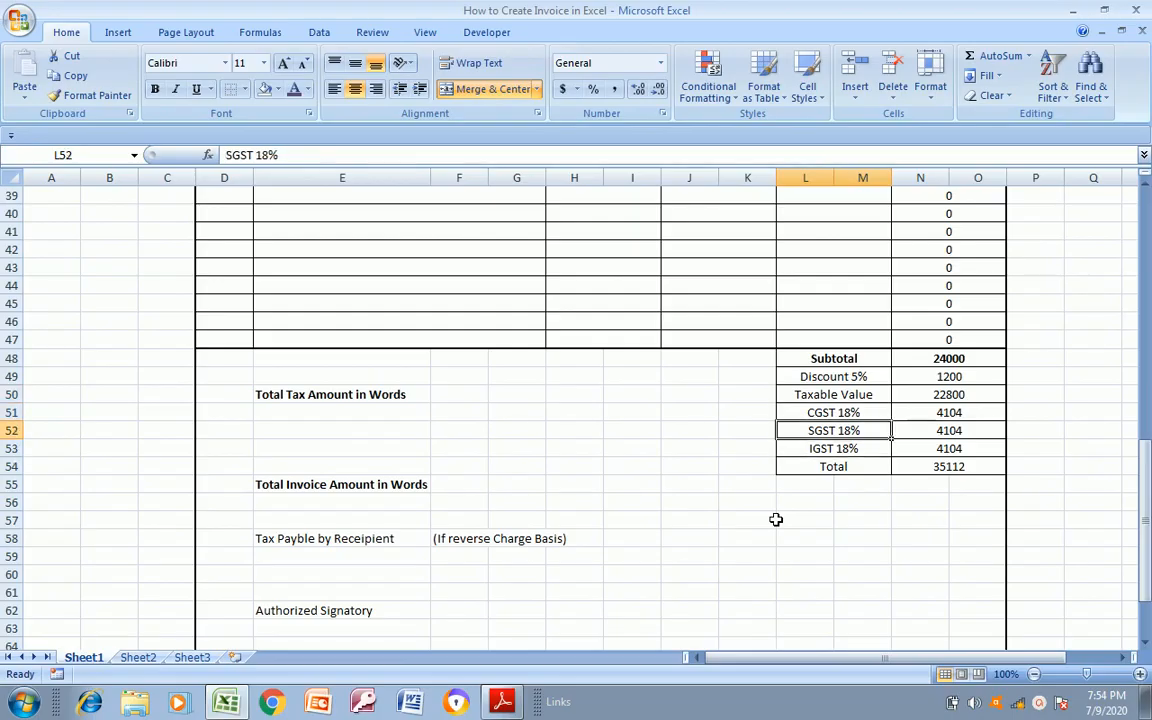
pyautogui.press('Up')
pyautogui.press('Right')
pyautogui.press('Down')
pyautogui.press('Down')
pyautogui.press('Down')
pyautogui.press('Up')
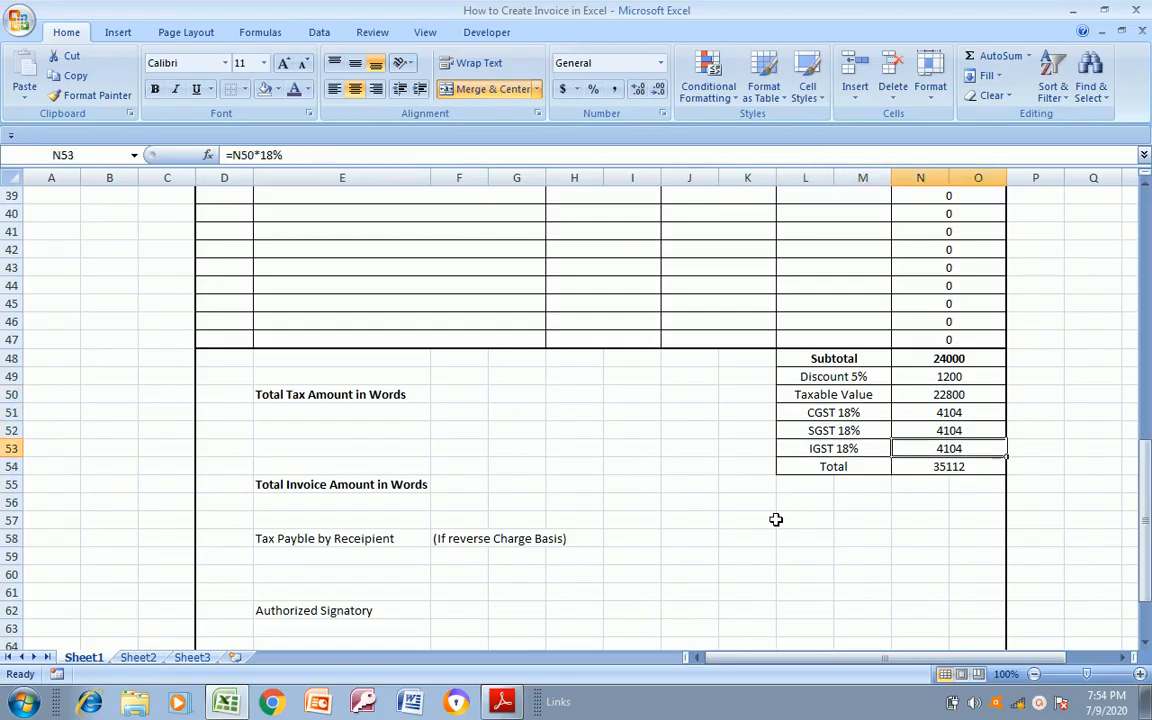
pyautogui.press('Left')
pyautogui.press('Left')
pyautogui.press('Down')
pyautogui.press('Right')
pyautogui.press('Right')
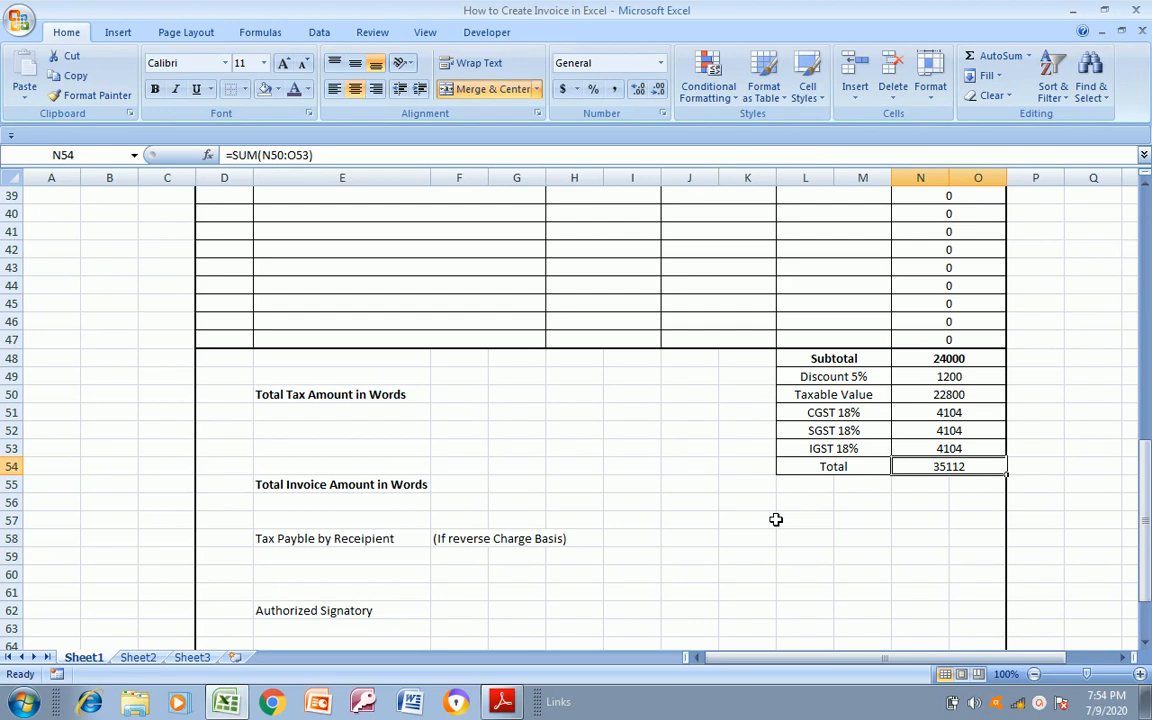
# Merge and center cells F50:I50 beside Total Tax Amount in Words
pyautogui.press('Left')
pyautogui.press('Left')
pyautogui.press('Left')
pyautogui.press('Left')
pyautogui.press('Left')
pyautogui.press('Left')
pyautogui.press('Left')
pyautogui.press('Left')
pyautogui.press('Up')
pyautogui.press('Up')
pyautogui.press('Up')
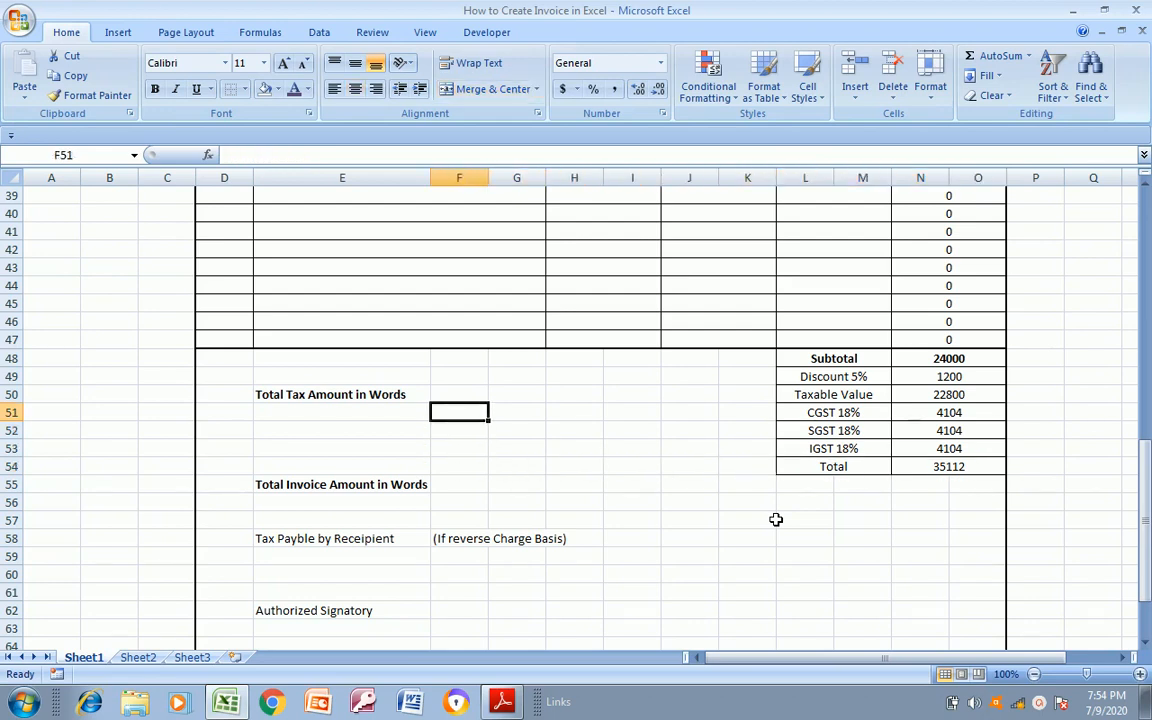
pyautogui.press('Up')
pyautogui.press('Left')
pyautogui.press('Right')
pyautogui.press('Right')
pyautogui.press('Left')
pyautogui.hotkey('shift', 'Right')
pyautogui.hotkey('shift', 'Right')
pyautogui.hotkey('shift', 'Right')
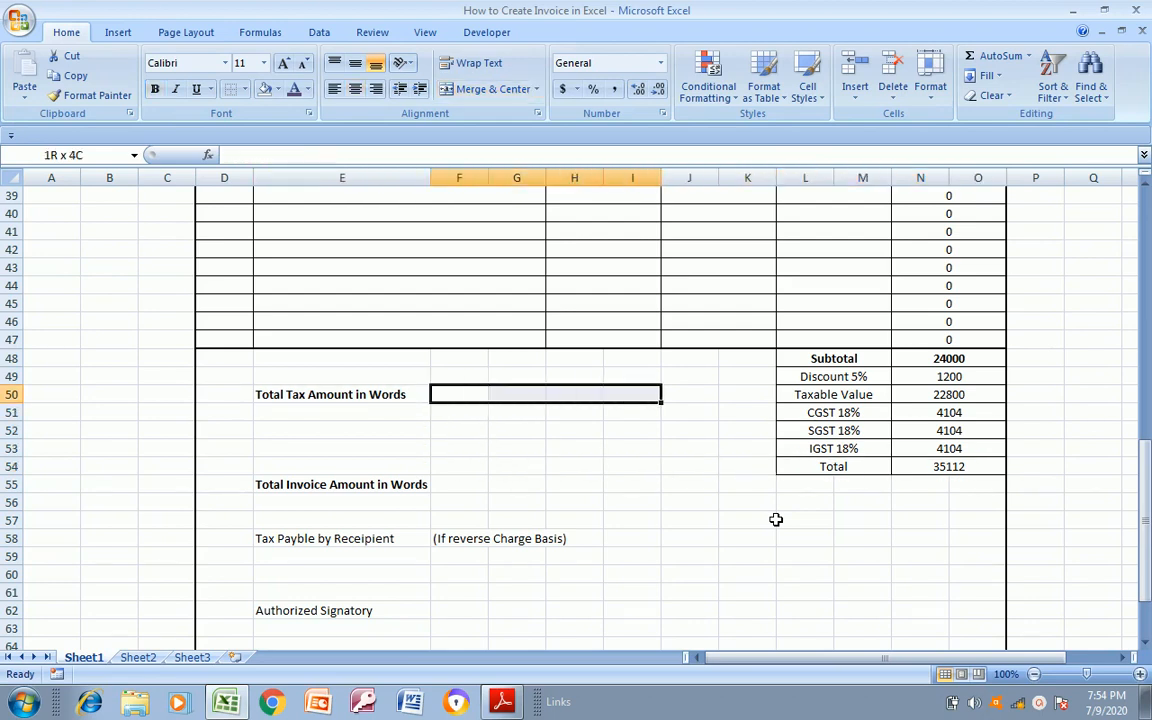
pyautogui.click(490, 89)
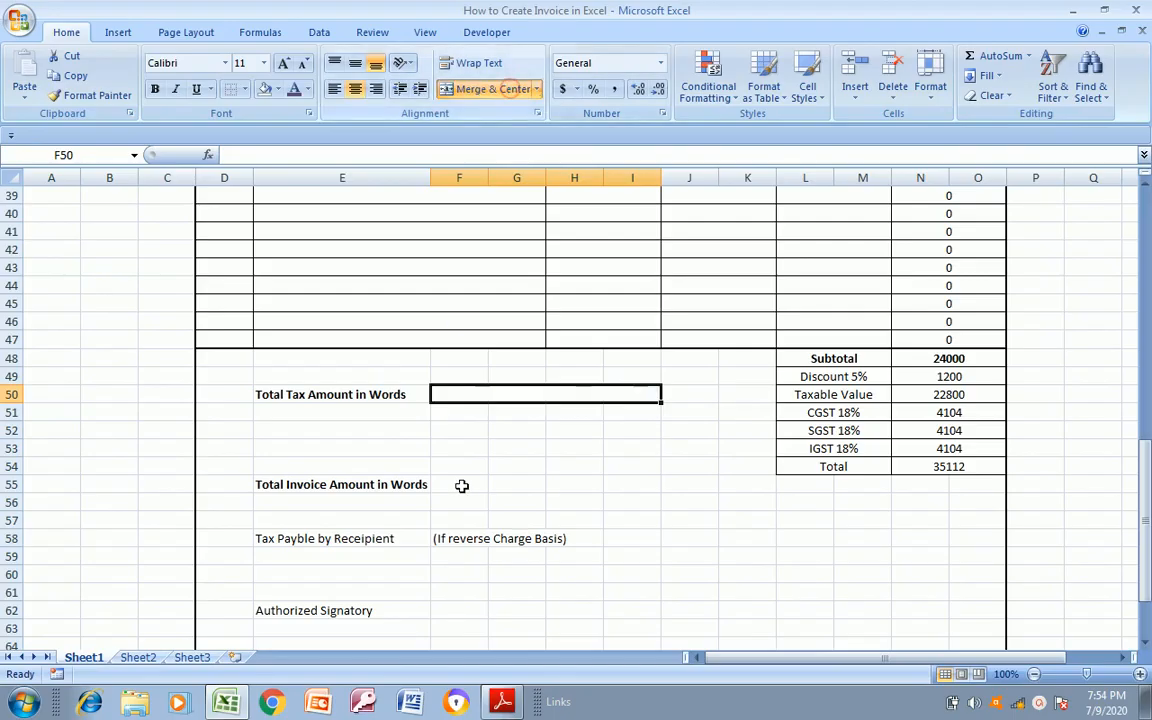
# Merge and center cells F55:I55 beside Total Invoice Amount in Words
pyautogui.click(465, 497)
pyautogui.press('Up')
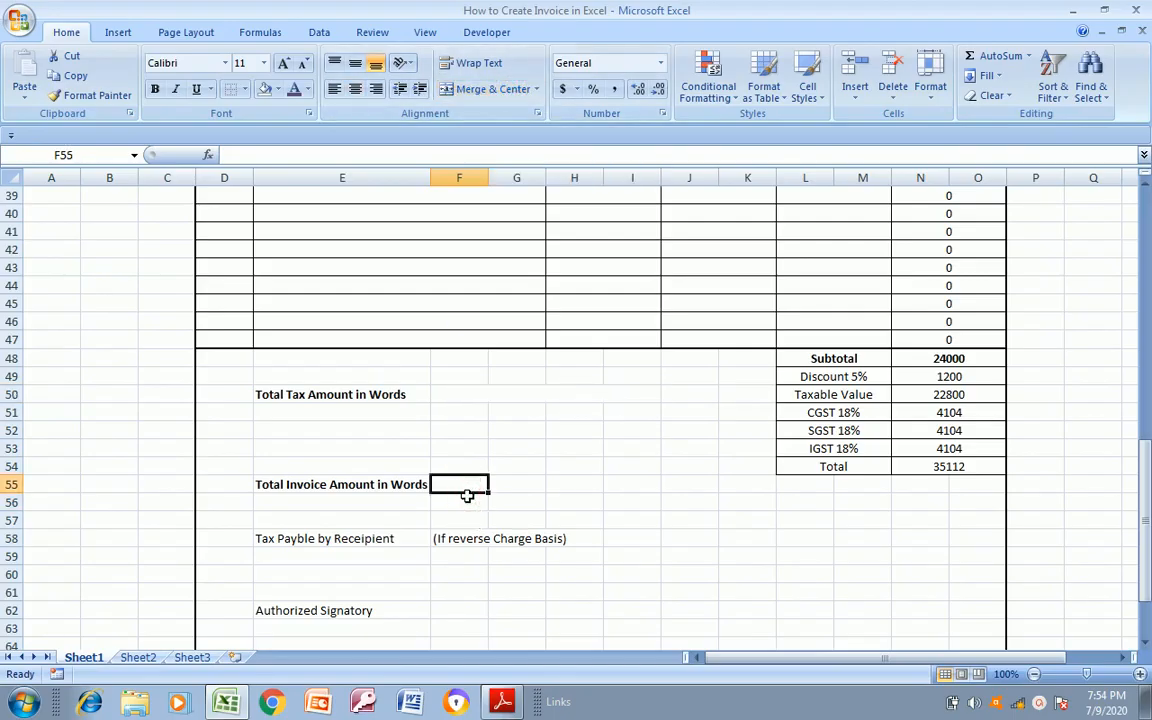
pyautogui.hotkey('shift', 'Right')
pyautogui.hotkey('shift', 'Right')
pyautogui.hotkey('shift', 'Right')
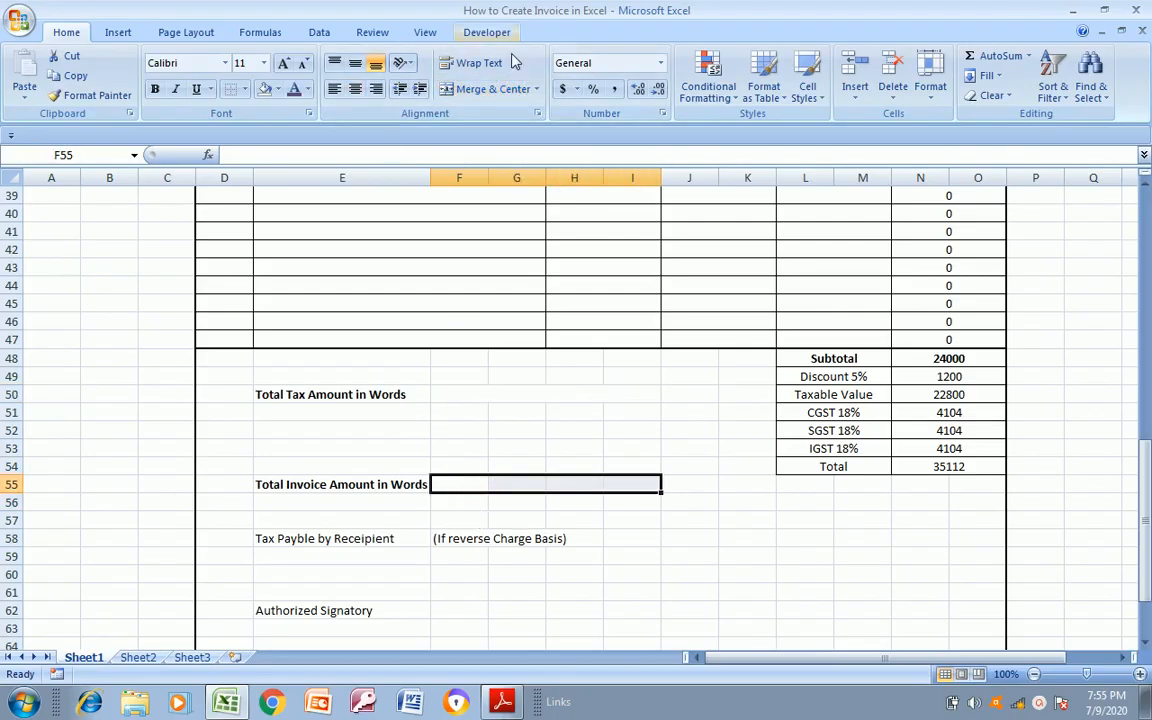
pyautogui.click(505, 89)
# Make the Authorized Signatory label in cell E62 bold
pyautogui.click(465, 573)
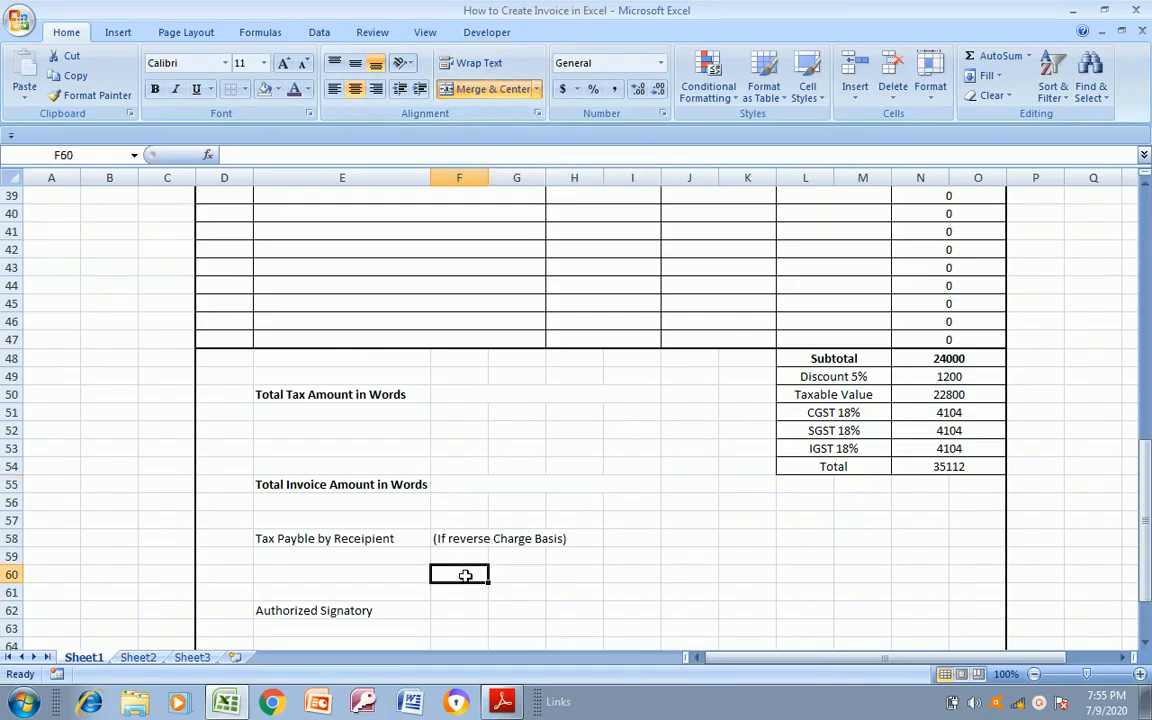
pyautogui.click(714, 510)
pyautogui.press('Down')
pyautogui.press('Down')
pyautogui.press('Down')
pyautogui.press('Down')
pyautogui.press('Down')
pyautogui.press('Down')
pyautogui.press('Down')
pyautogui.press('Down')
pyautogui.press('Down')
pyautogui.press('Down')
pyautogui.press('Down')
pyautogui.press('Down')
pyautogui.press('Down')
pyautogui.press('Down')
pyautogui.press('Down')
pyautogui.press('Down')
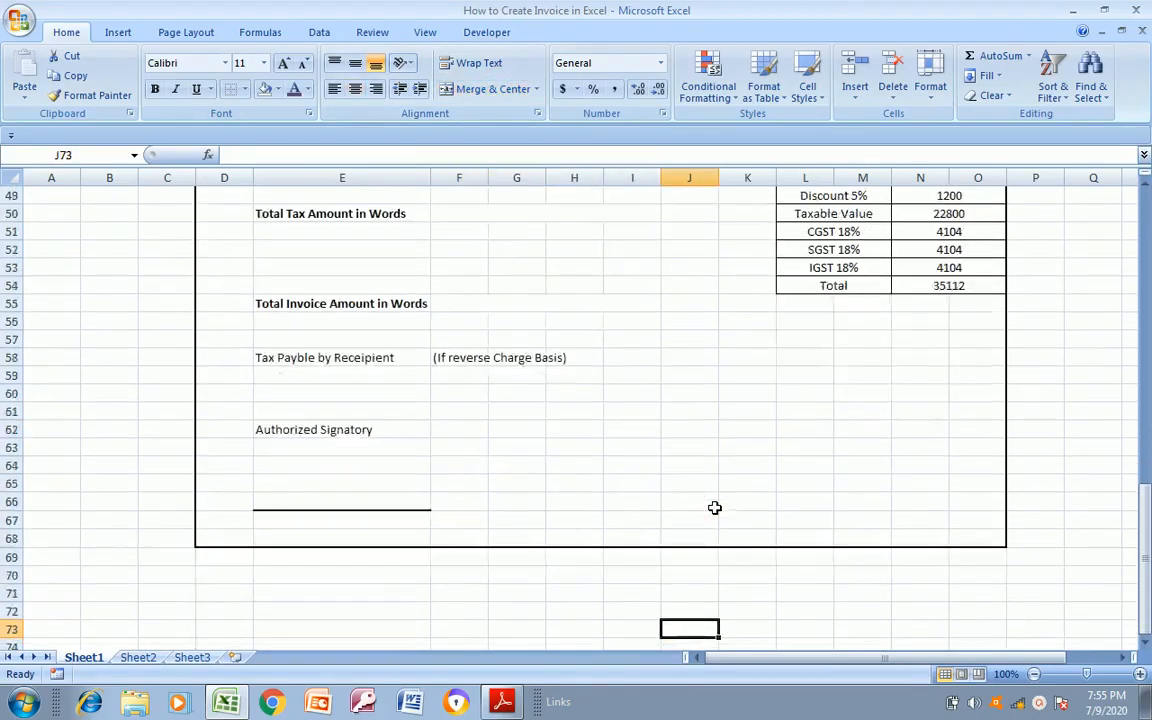
pyautogui.click(714, 507)
pyautogui.press('Left')
pyautogui.press('Left')
pyautogui.press('Left')
pyautogui.press('Left')
pyautogui.press('Left')
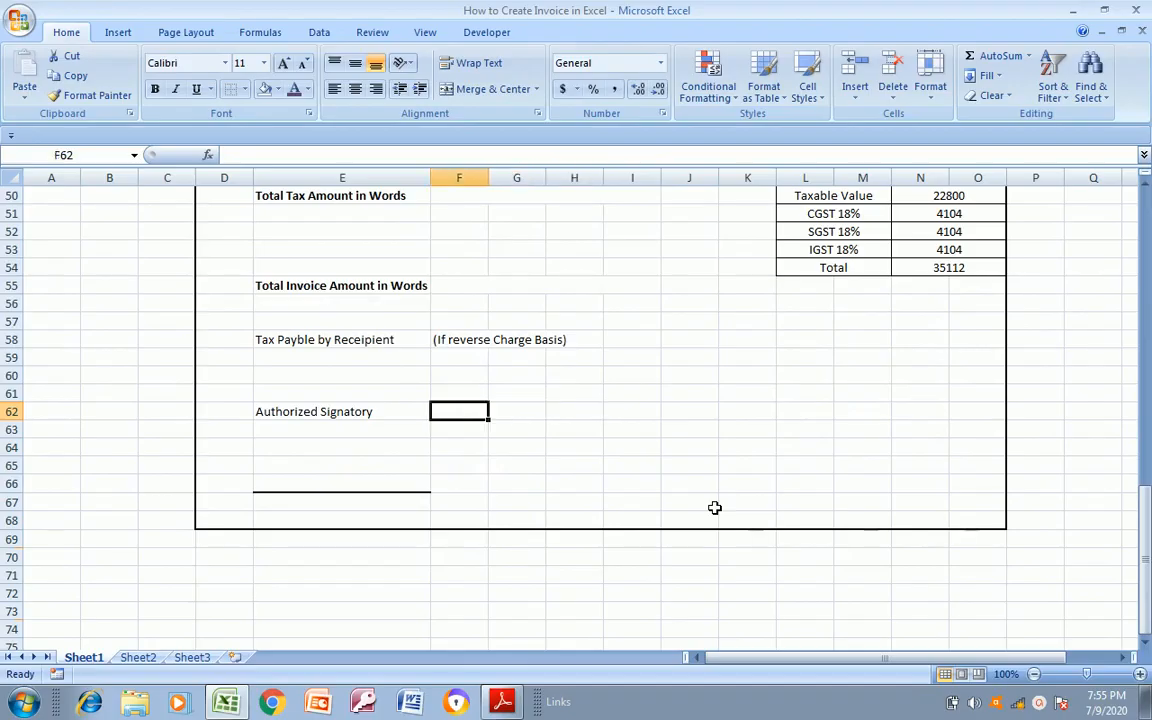
pyautogui.hotkey('ctrl', 'b')
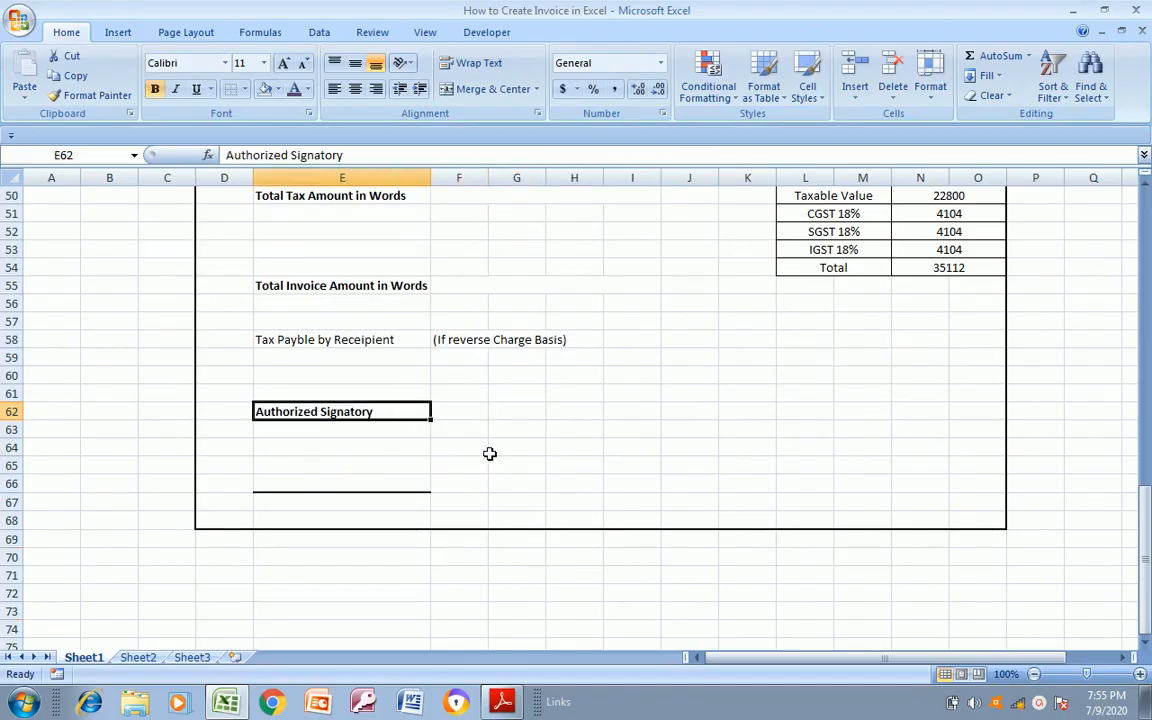
# Review the complete invoice in print preview up to the title banner, and return to the sheet
pyautogui.click(386, 440)
pyautogui.press('Up')
pyautogui.press('Up')
pyautogui.press('Up')
pyautogui.press('Up')
pyautogui.press('Up')
pyautogui.press('Up')
pyautogui.press('Up')
pyautogui.press('Up')
pyautogui.press('Up')
pyautogui.press('Up')
pyautogui.press('Up')
pyautogui.press('Up')
pyautogui.press('Up')
pyautogui.press('Up')
pyautogui.press('Up')
pyautogui.press('Up')
pyautogui.press('Up')
pyautogui.press('Up')
pyautogui.press('Up')
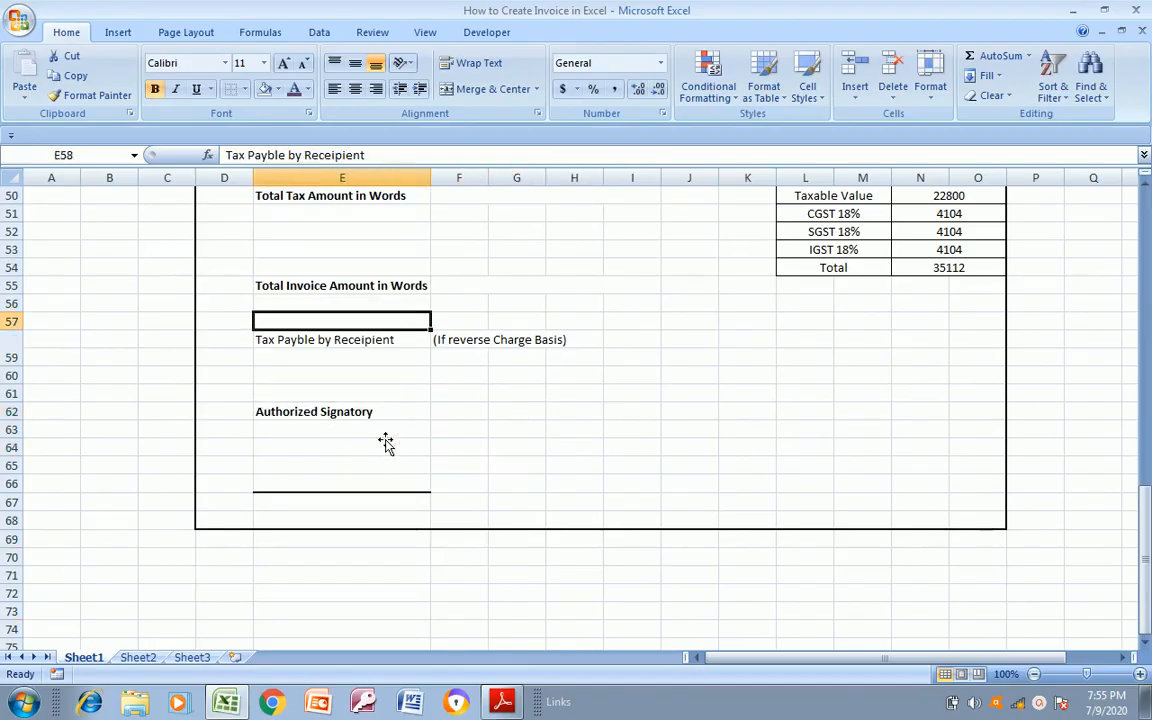
pyautogui.press('Up')
pyautogui.press('Up')
pyautogui.press('Up')
pyautogui.press('Up')
pyautogui.press('Up')
pyautogui.press('Up')
pyautogui.press('Up')
pyautogui.press('Up')
pyautogui.press('Up')
pyautogui.press('Up')
pyautogui.press('Up')
pyautogui.press('Up')
pyautogui.press('Up')
pyautogui.press('Up')
pyautogui.press('Up')
pyautogui.press('Up')
pyautogui.press('Up')
pyautogui.press('Up')
pyautogui.press('Up')
pyautogui.press('Up')
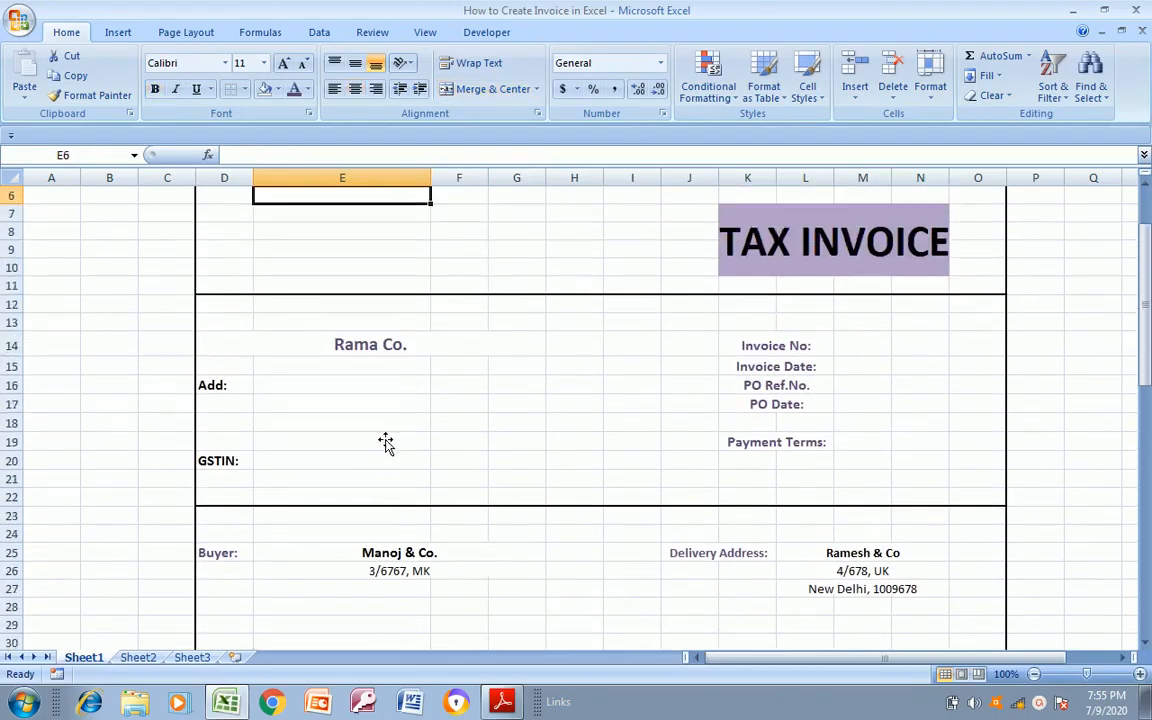
pyautogui.press('Down')
pyautogui.press('Down')
pyautogui.press('Down')
pyautogui.press('Down')
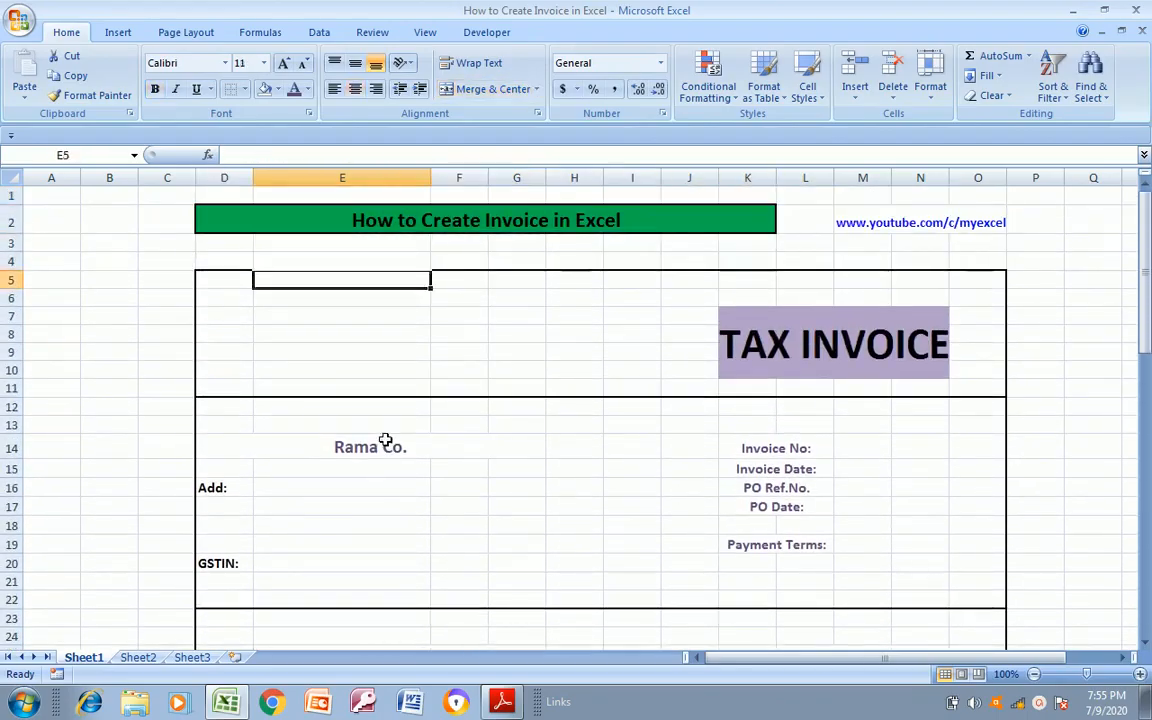
pyautogui.hotkey('ctrl', 'p')
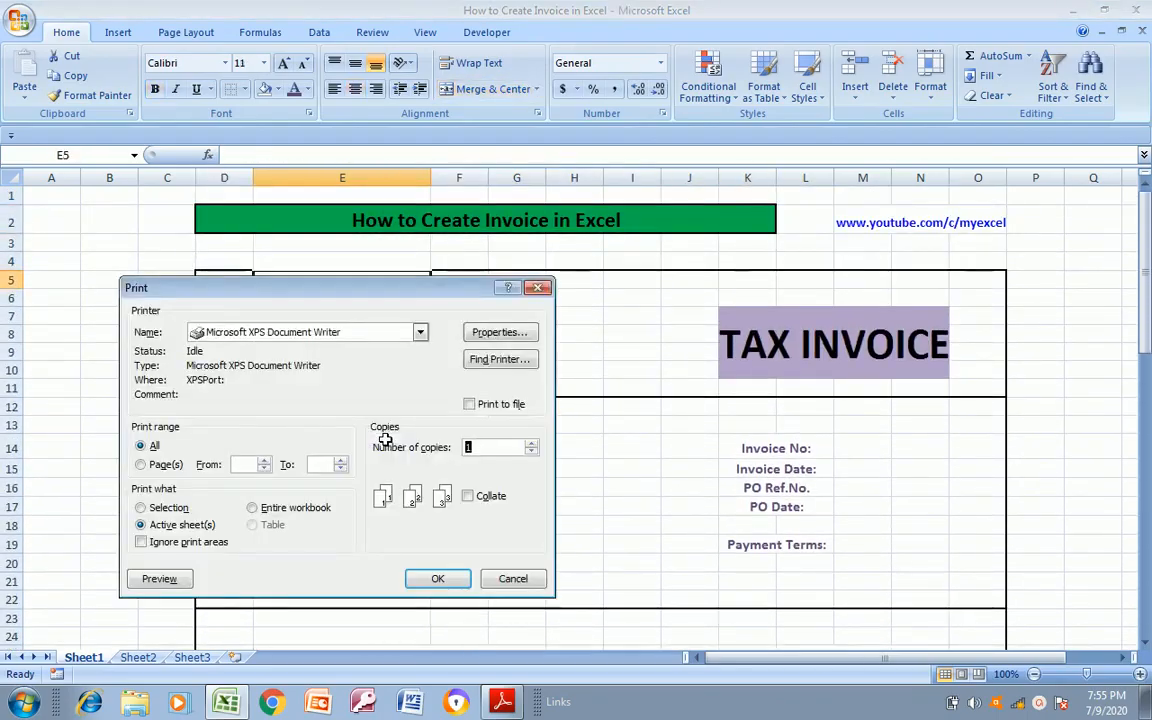
pyautogui.click(152, 582)
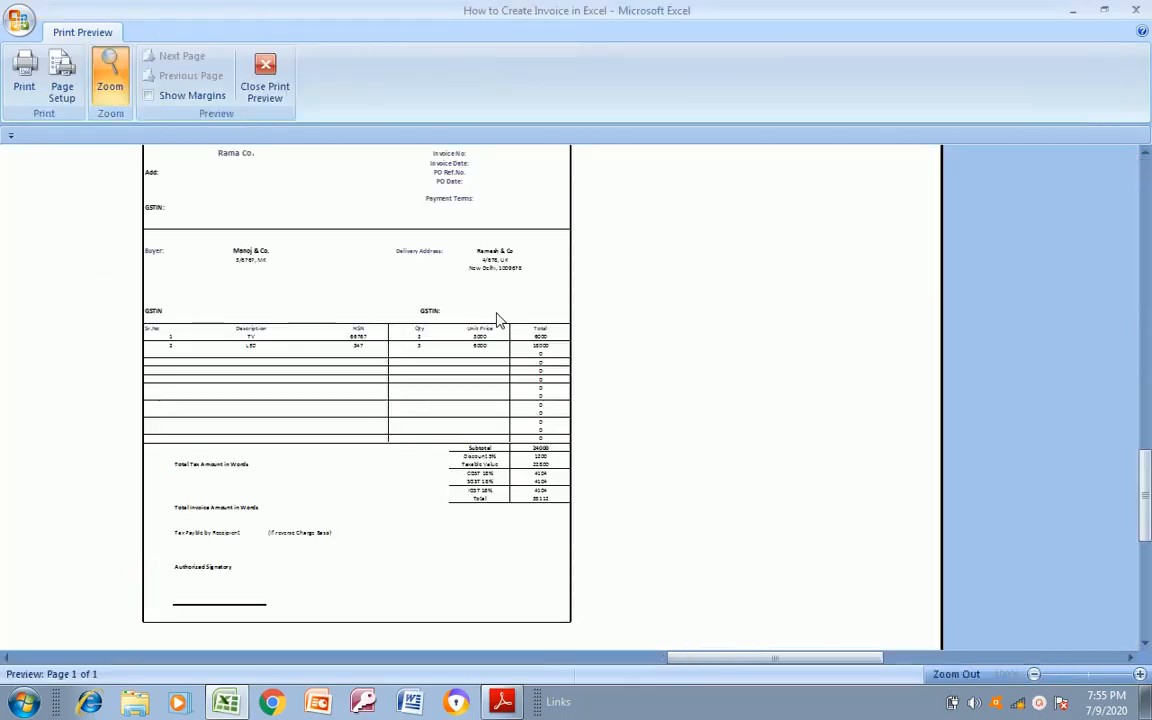
pyautogui.moveTo(1147, 497); pyautogui.dragTo(1147, 355)
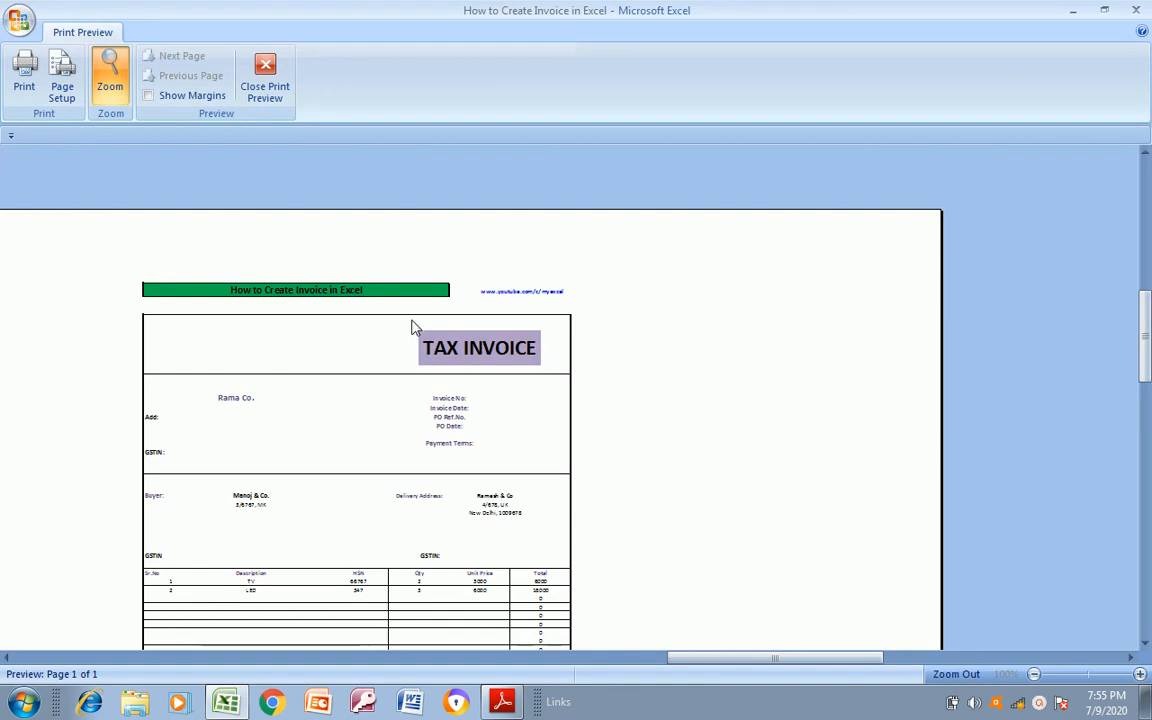
pyautogui.click(266, 92)
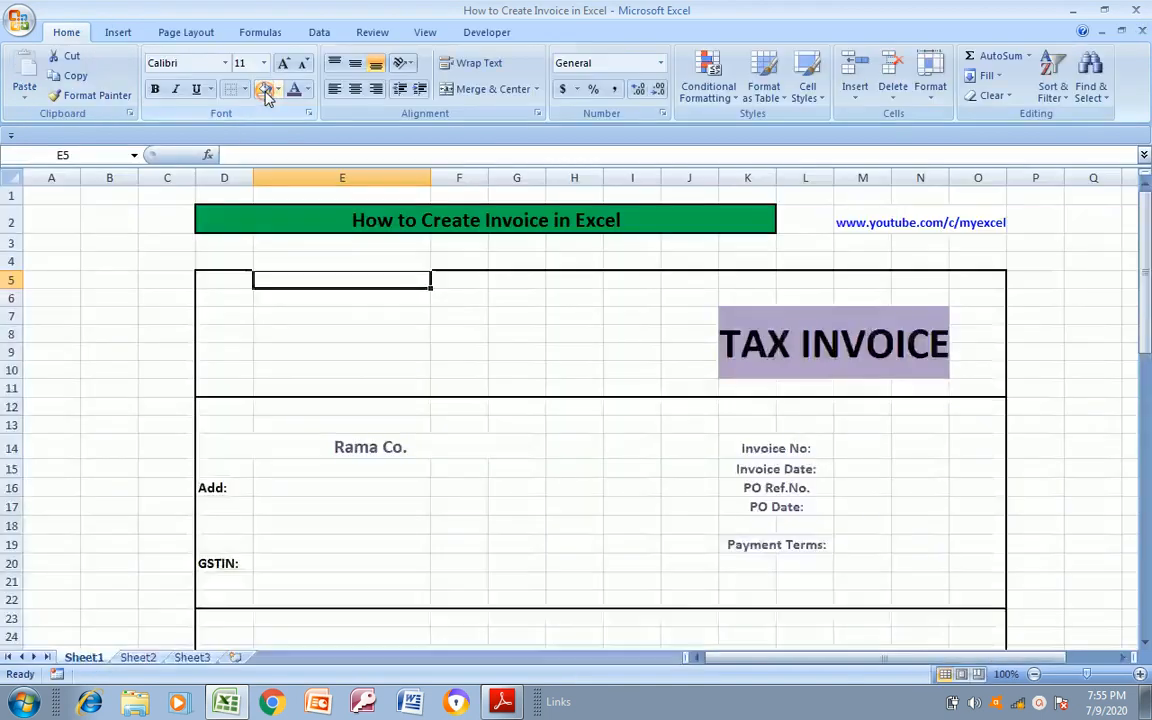
pyautogui.click(428, 353)
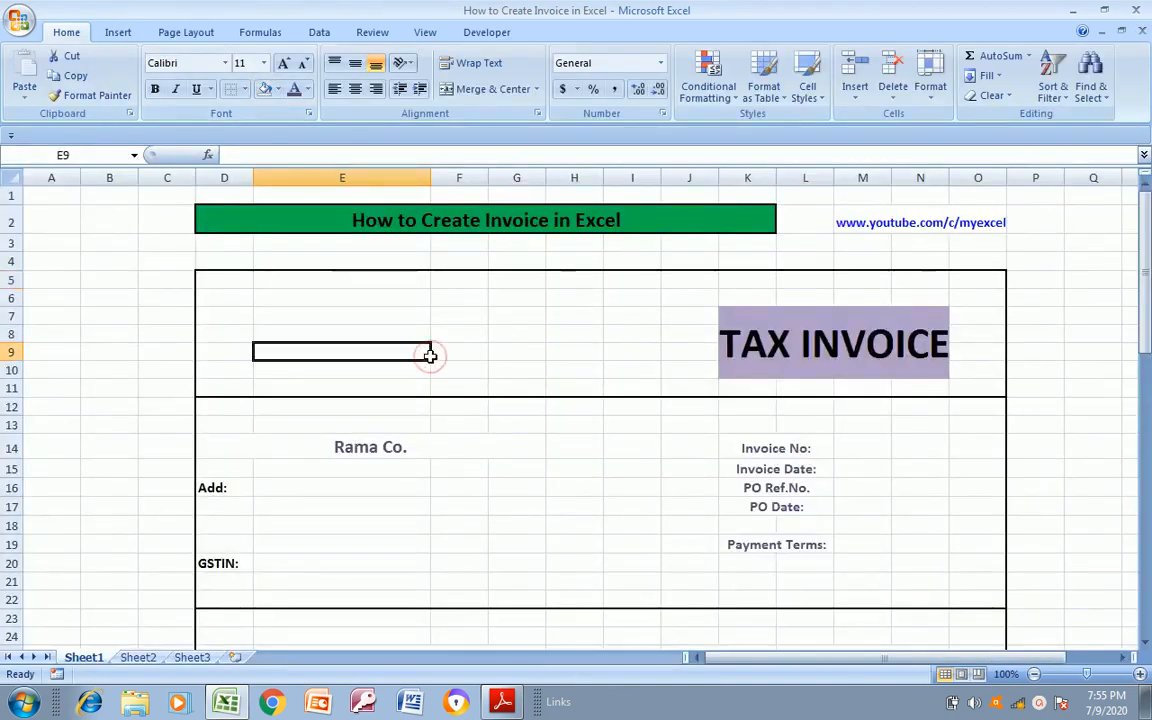